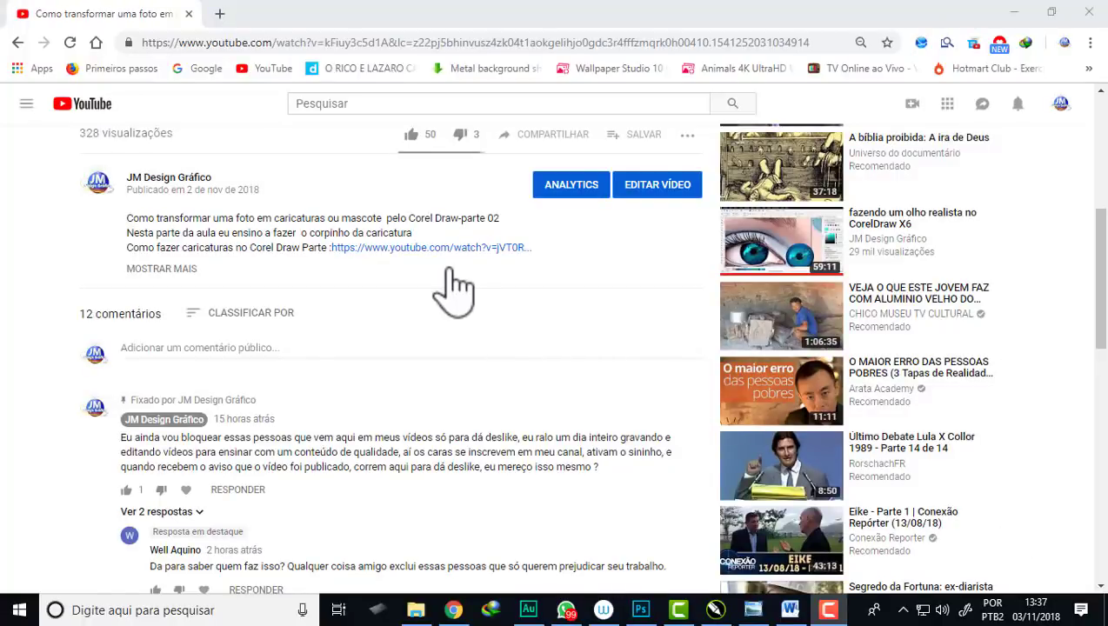
# Step: Scroll the YouTube page and rewind the caricature tutorial from about 1:28 back to 0:38
pyautogui.scroll(5, 356, 218)
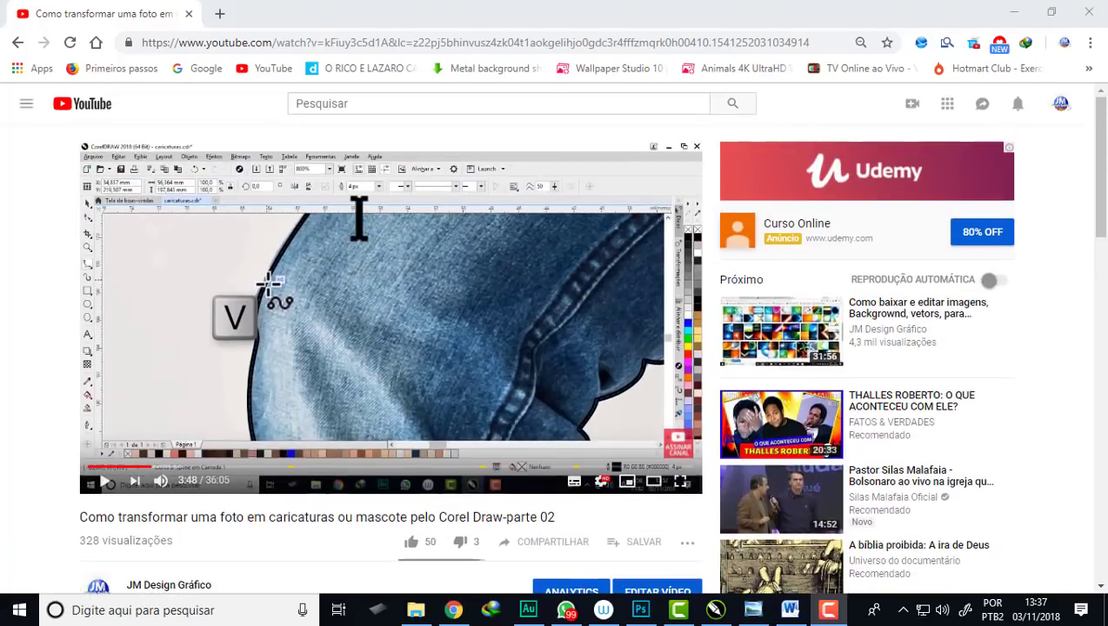
pyautogui.scroll(-1, 359, 217)
pyautogui.scroll(-1, 359, 218)
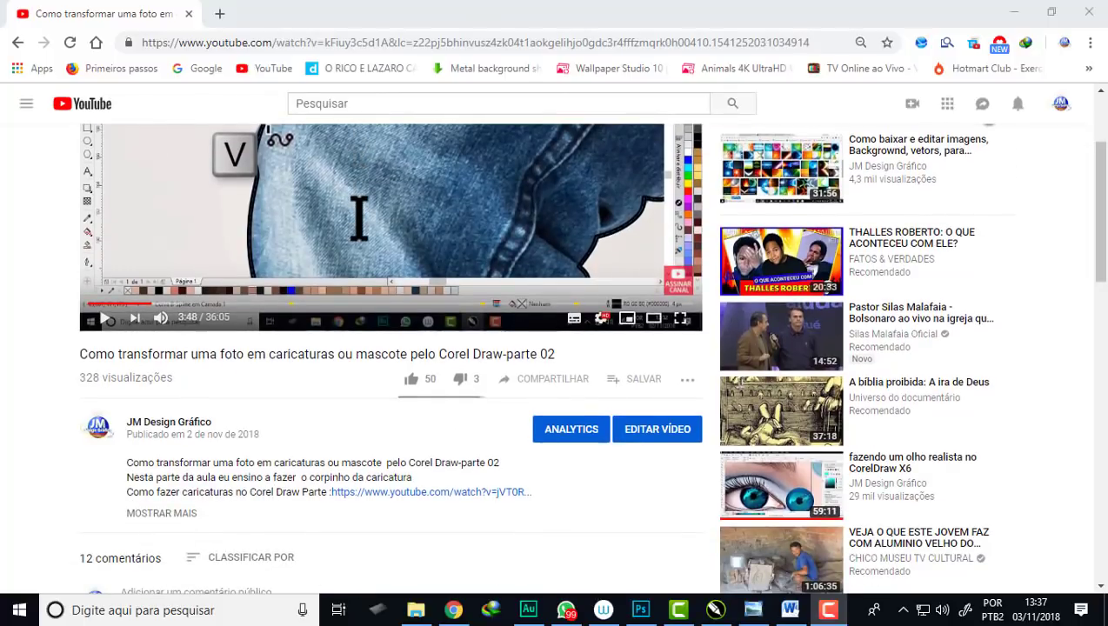
pyautogui.scroll(1, 359, 217)
pyautogui.scroll(2, 359, 217)
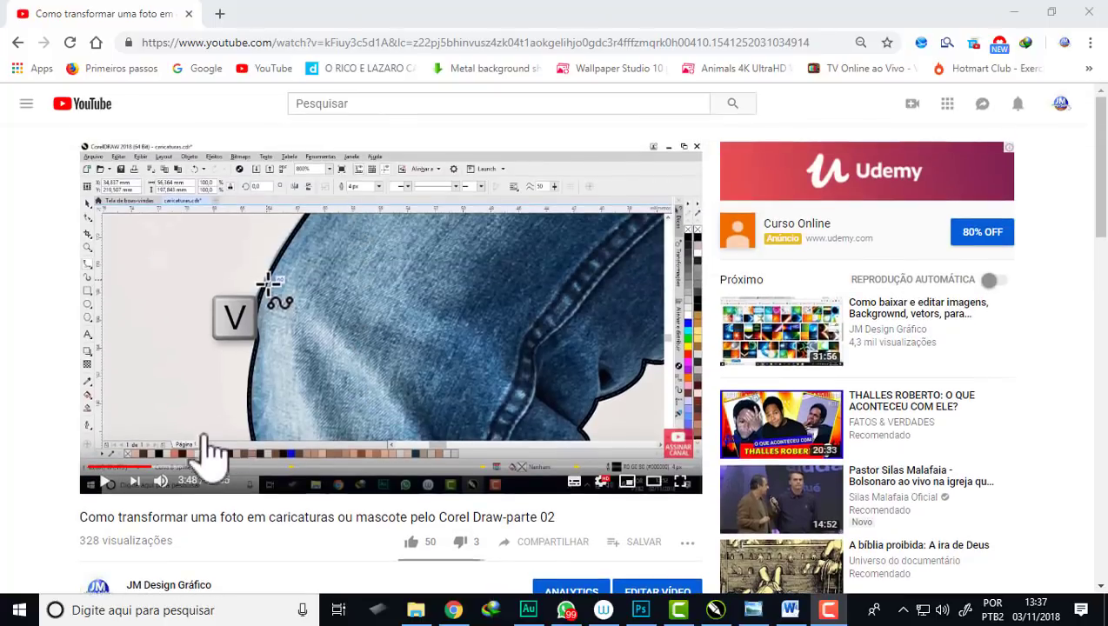
pyautogui.click(113, 469)
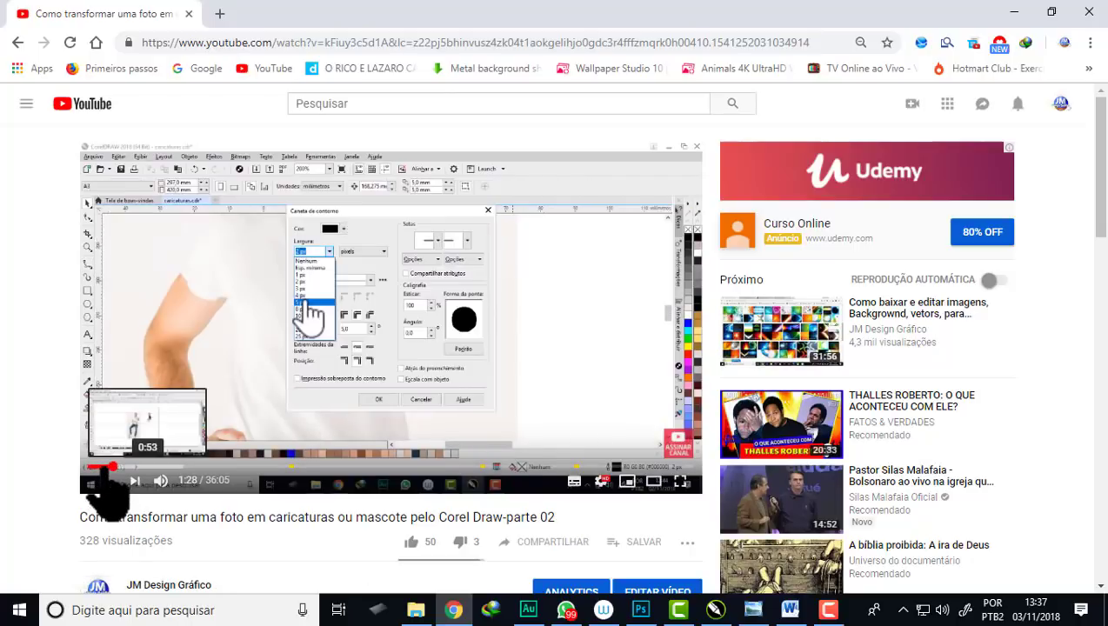
pyautogui.click(98, 467)
pyautogui.moveTo(98, 467); pyautogui.dragTo(96, 470)
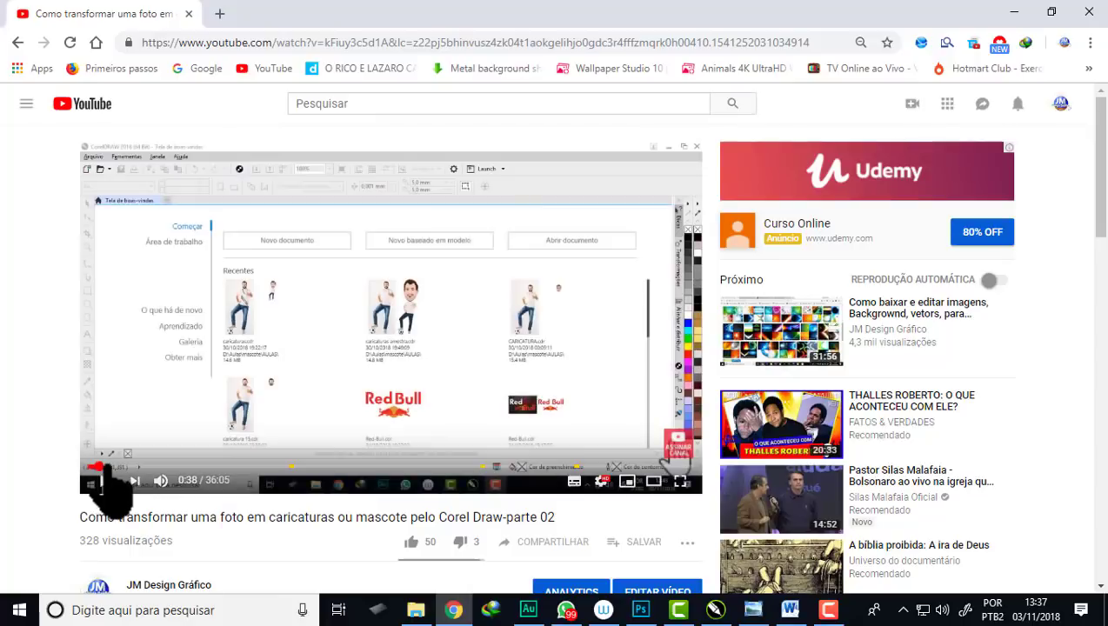
# Step: Skip the tutorial forward through 1:17 and 2:15 to 4:00, then scroll to the description
pyautogui.click(102, 468)
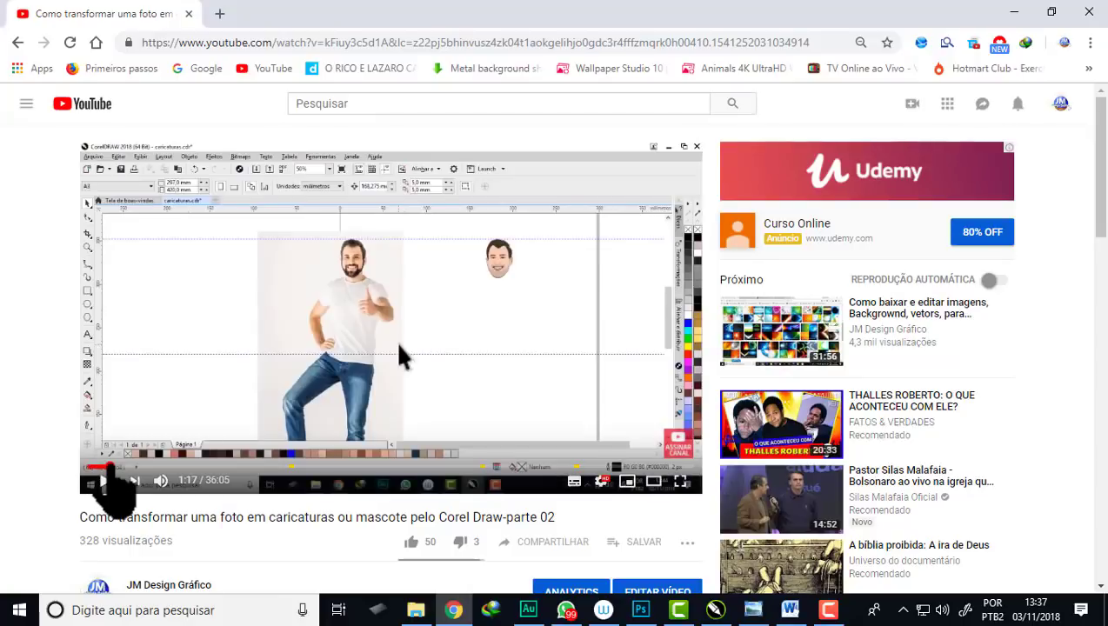
pyautogui.click(124, 468)
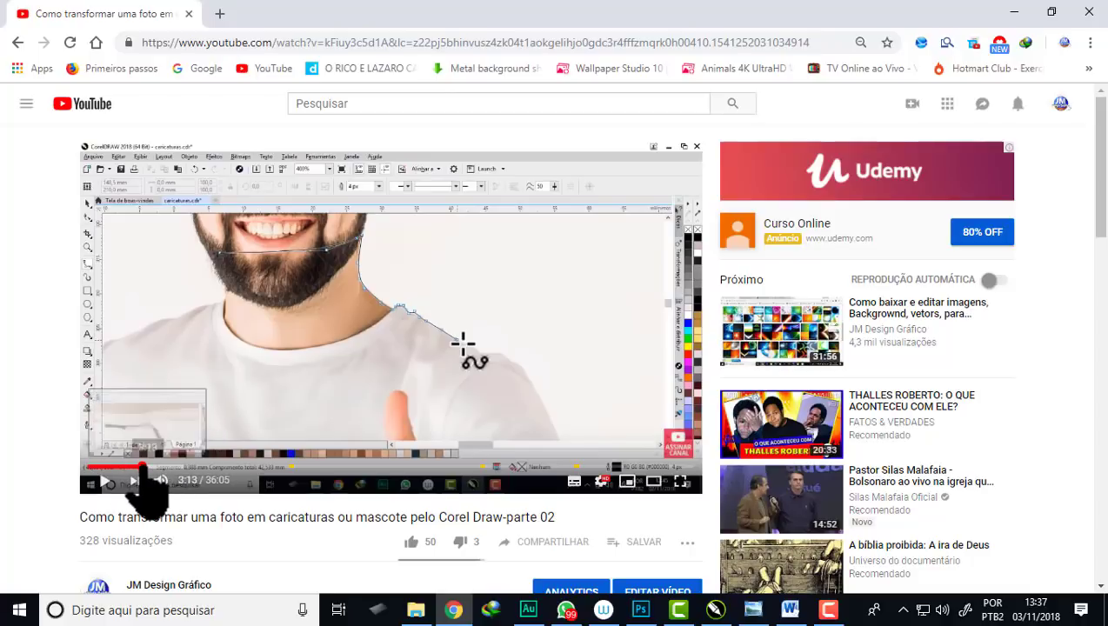
pyautogui.click(155, 468)
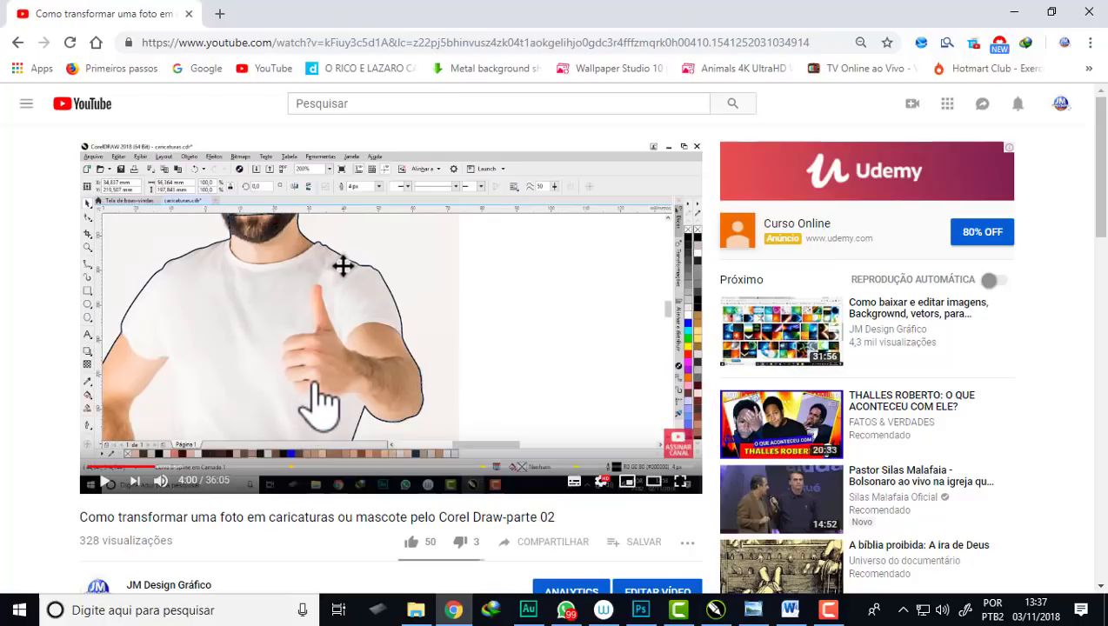
pyautogui.moveTo(275, 468)
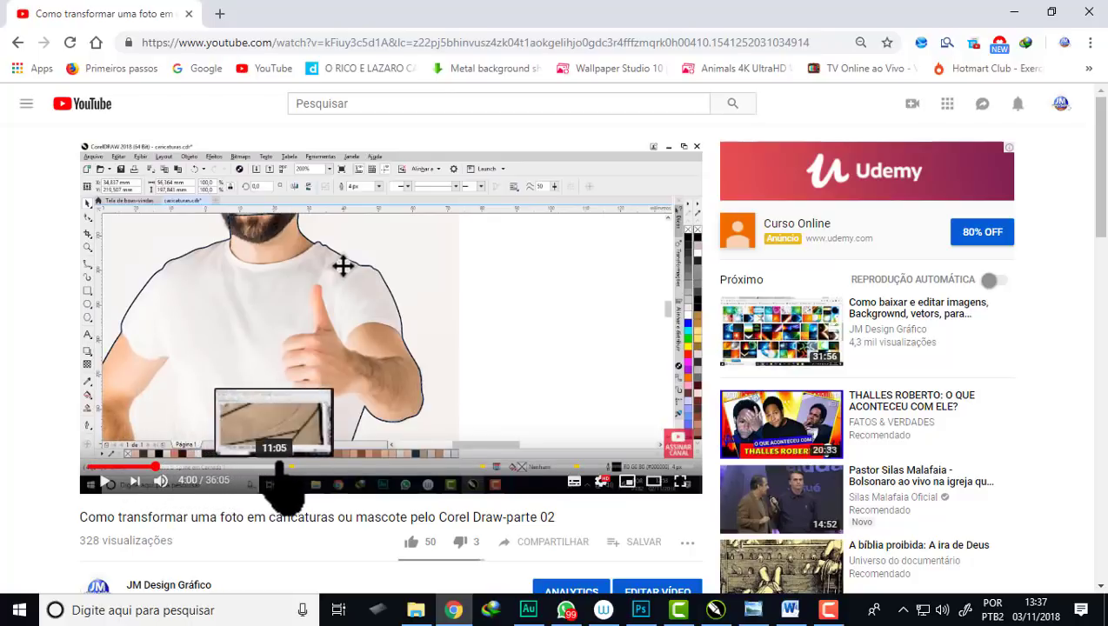
pyautogui.scroll(-1, 306, 465)
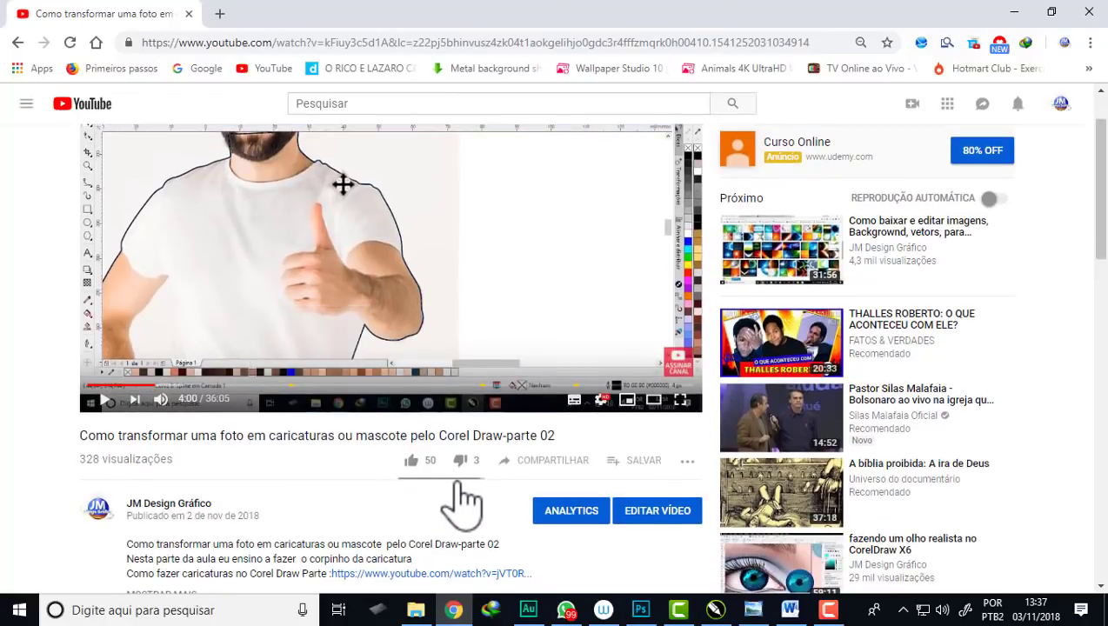
pyautogui.scroll(-1, 459, 491)
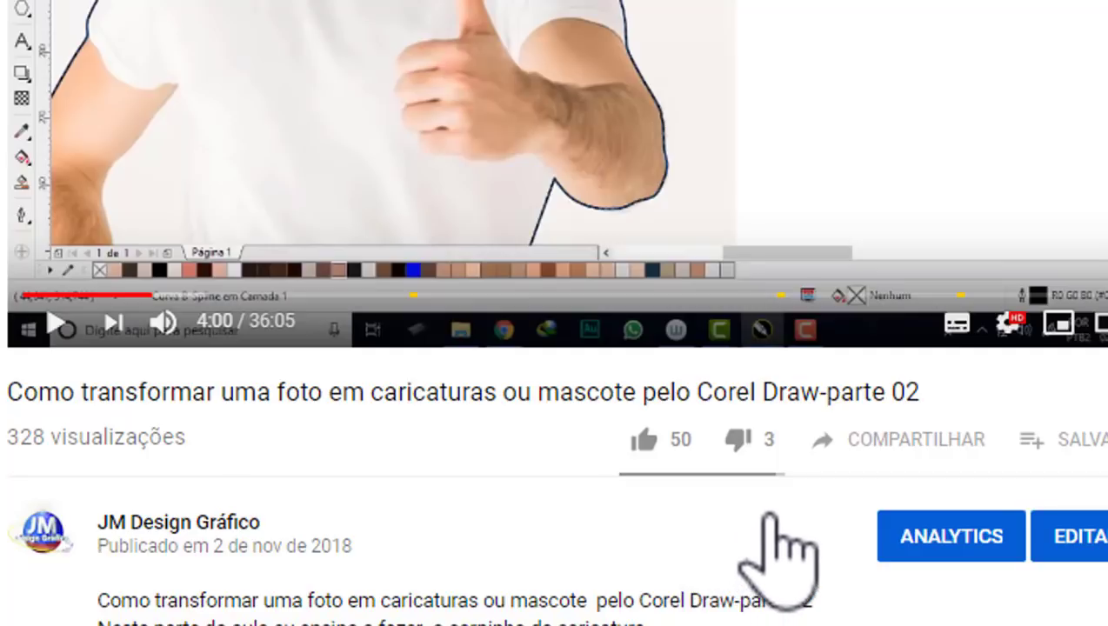
pyautogui.scroll(2, 772, 561)
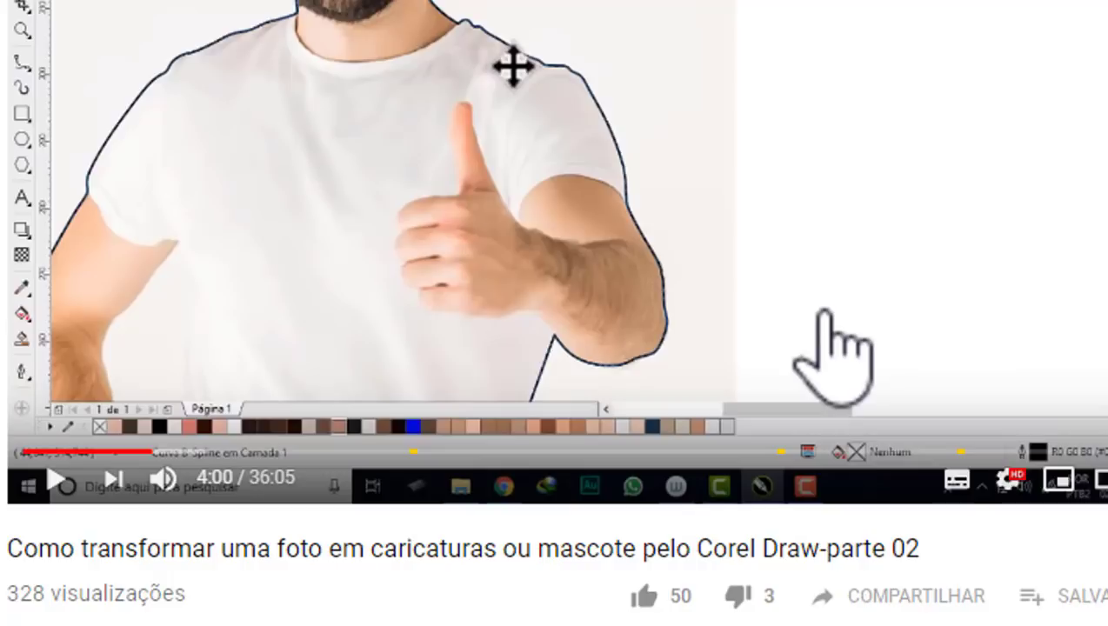
pyautogui.scroll(-2, 821, 313)
pyautogui.scroll(-2, 821, 313)
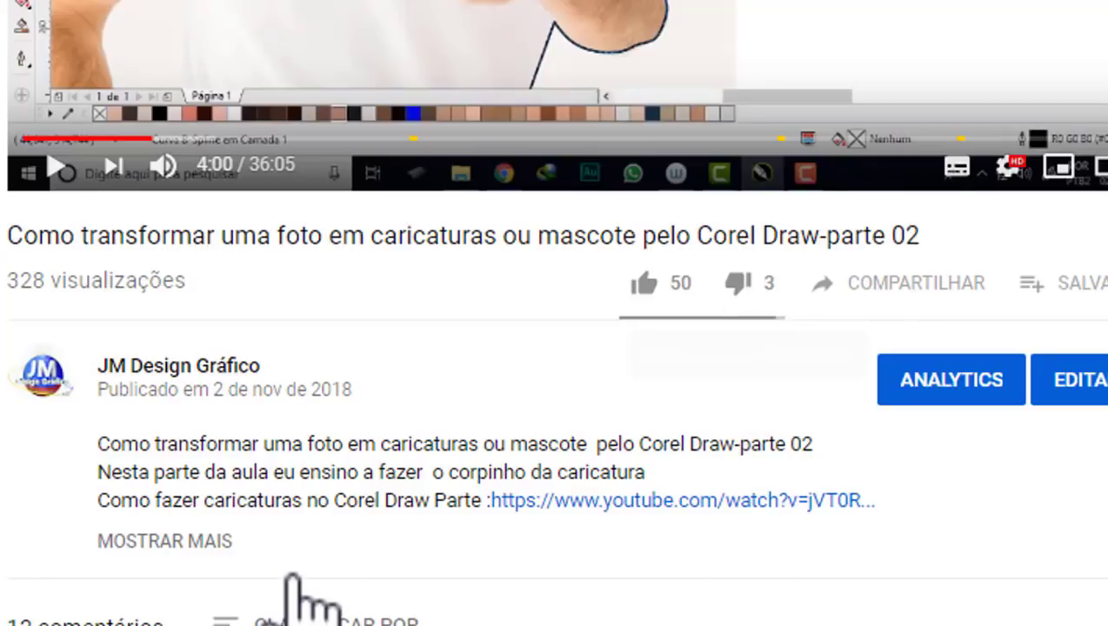
pyautogui.scroll(-3, 292, 591)
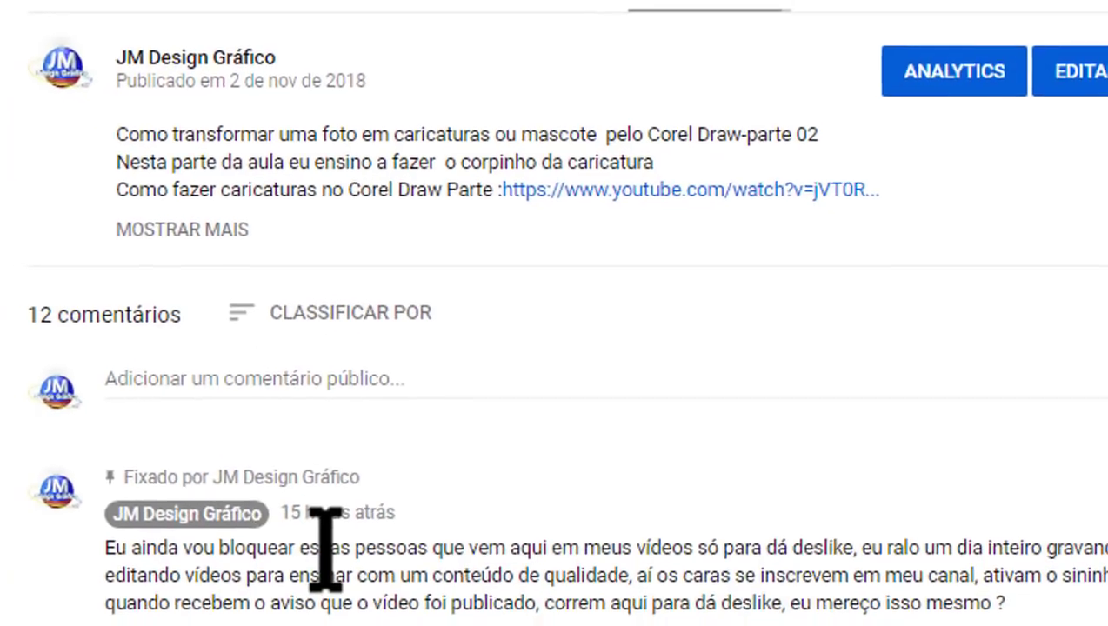
pyautogui.scroll(2, 322, 539)
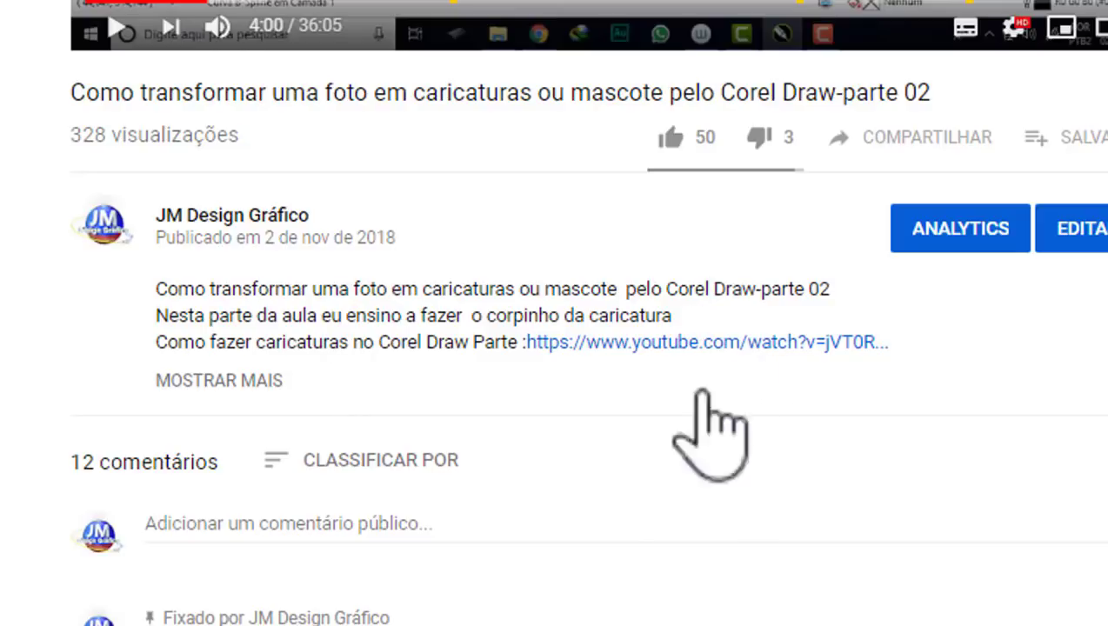
pyautogui.scroll(2, 745, 317)
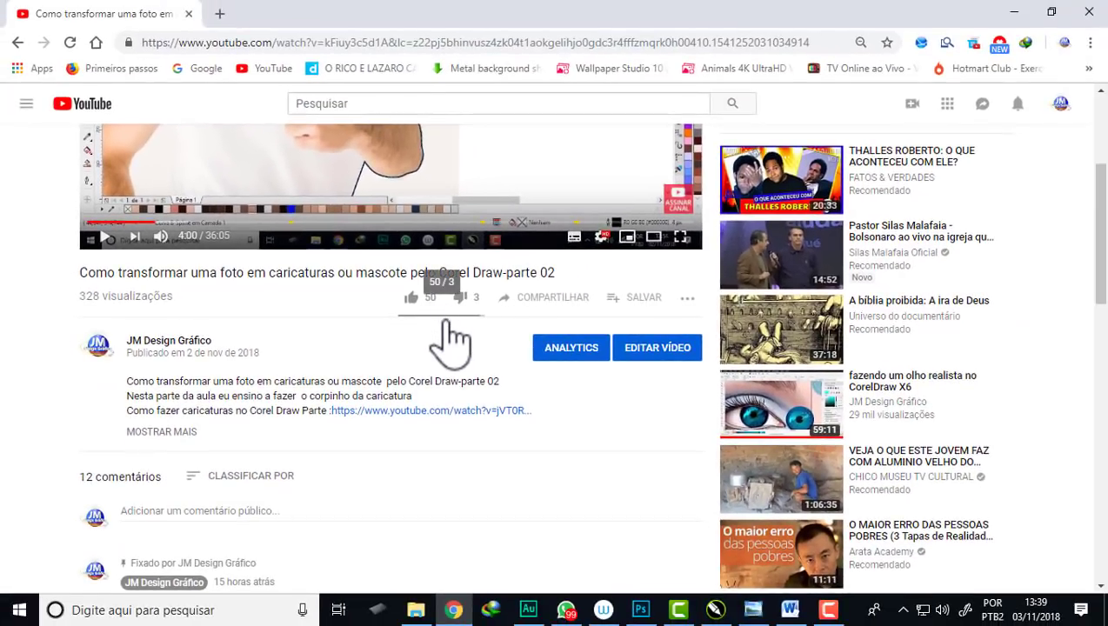
pyautogui.scroll(3, 440, 322)
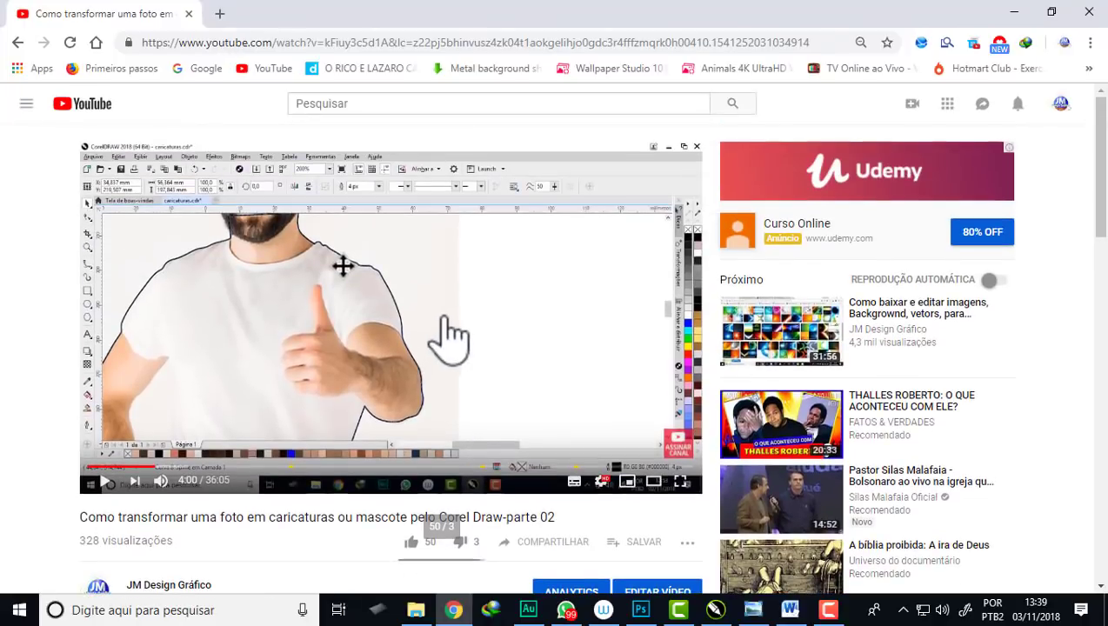
pyautogui.scroll(-1, 900, 378)
pyautogui.scroll(-2, 895, 405)
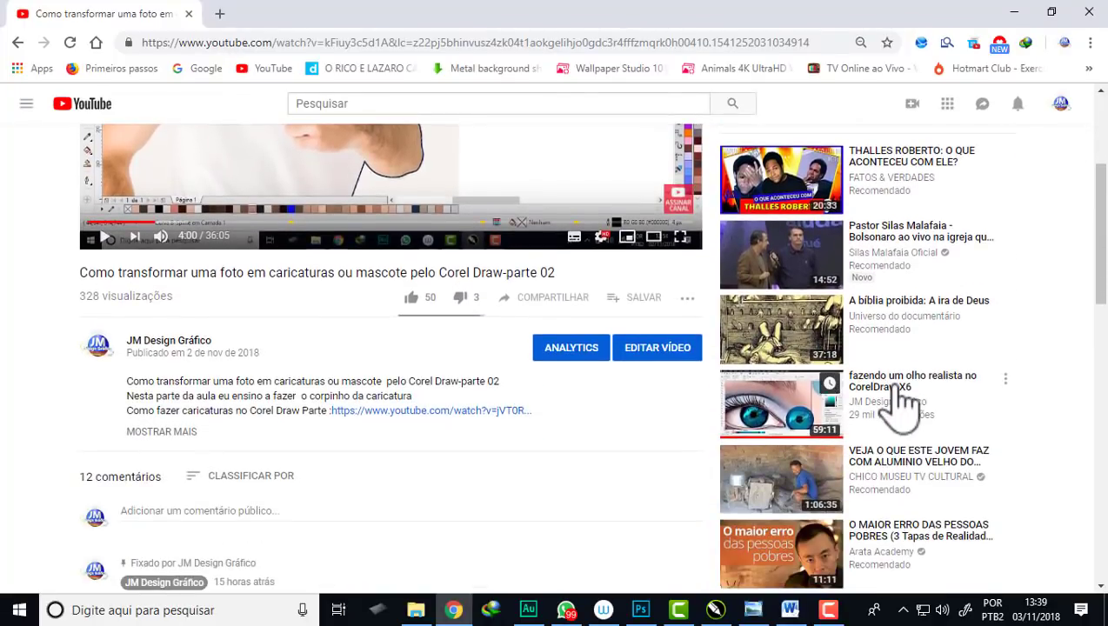
pyautogui.scroll(-2, 897, 407)
pyautogui.scroll(1, 495, 343)
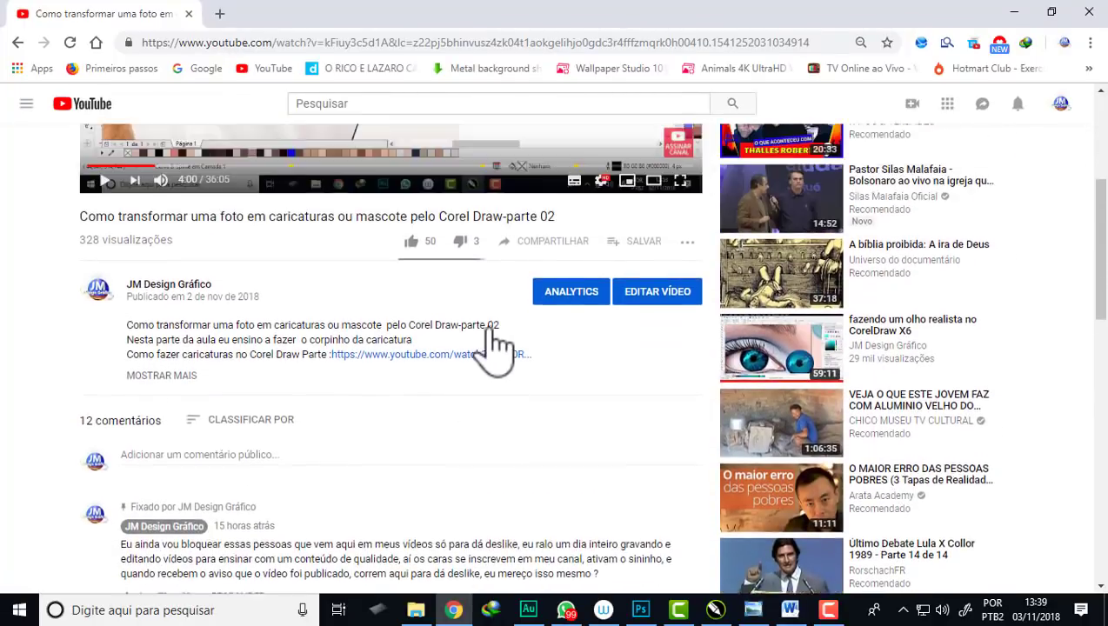
pyautogui.scroll(2, 494, 339)
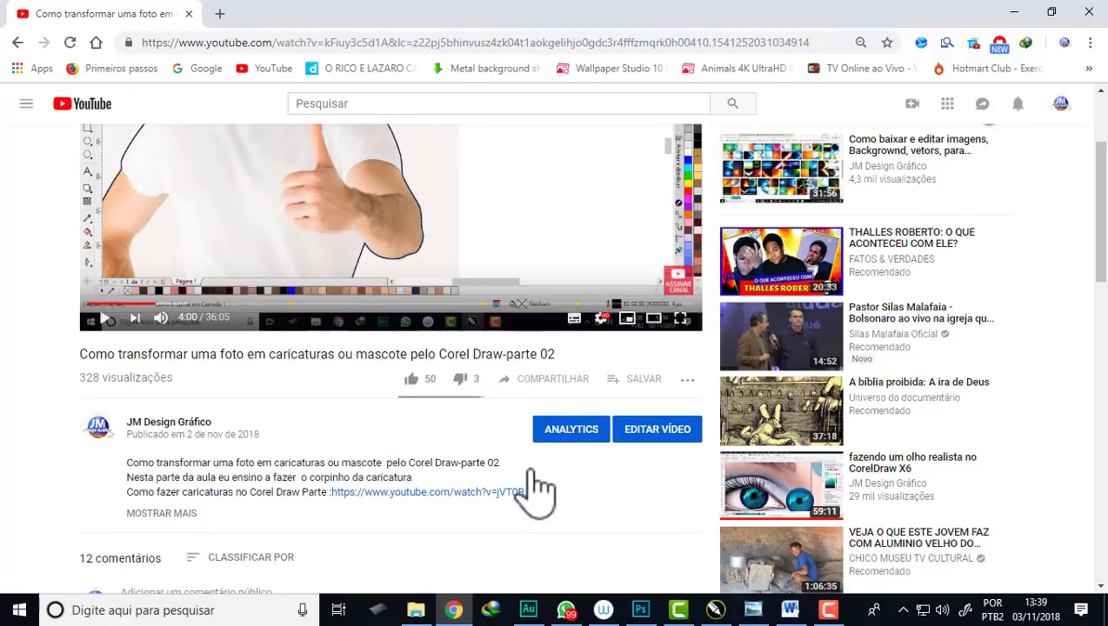
pyautogui.scroll(-1, 461, 417)
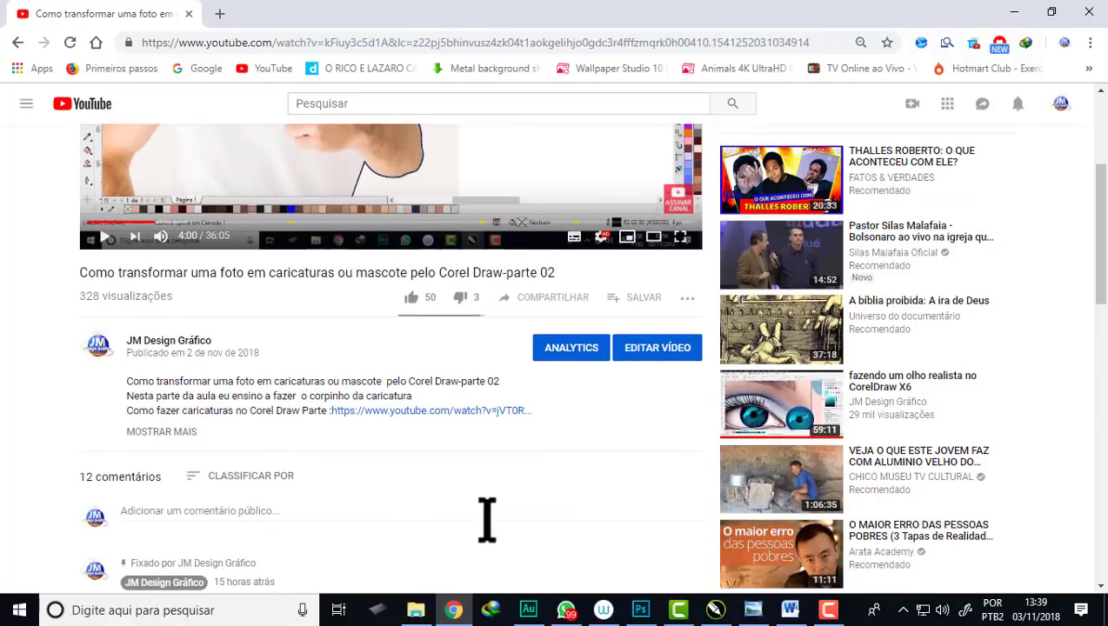
pyautogui.scroll(-1, 140, 478)
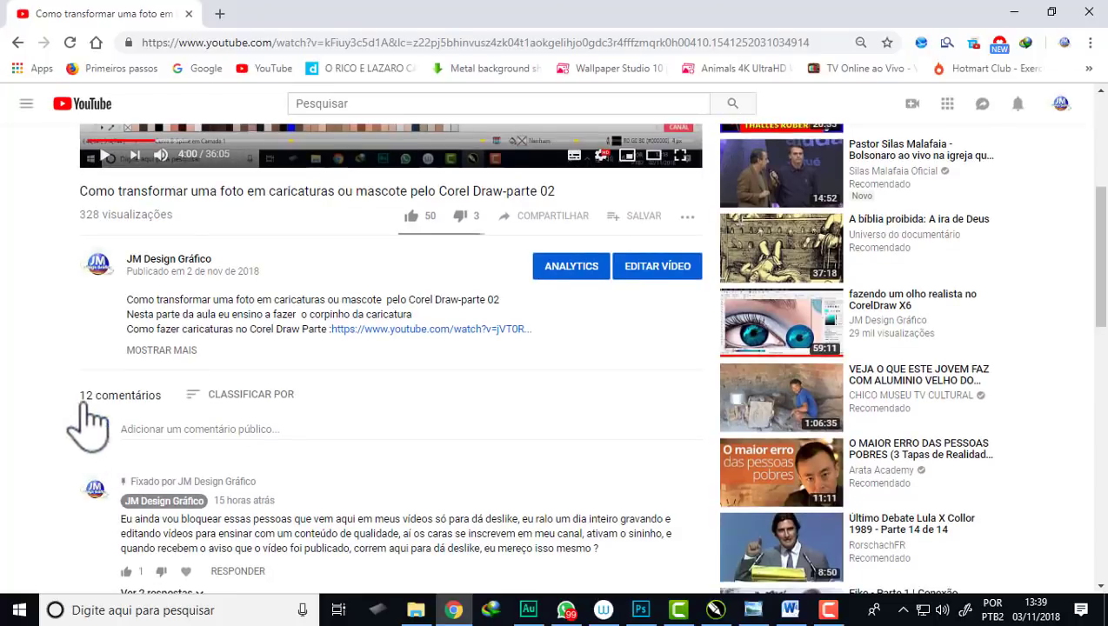
pyautogui.tripleClick(115, 396)
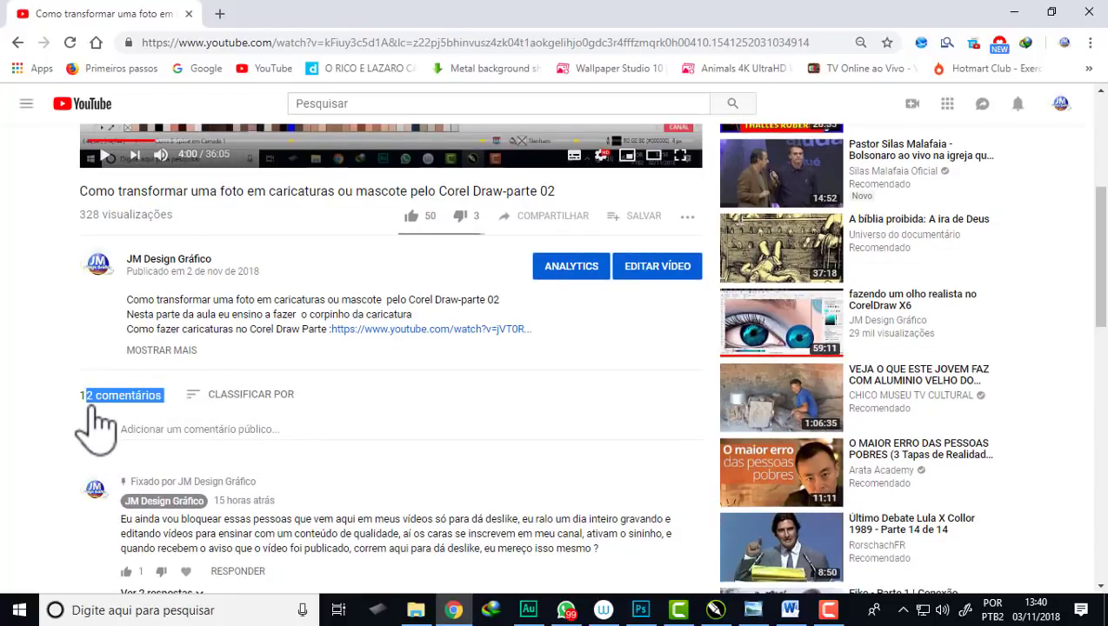
pyautogui.scroll(1, 444, 326)
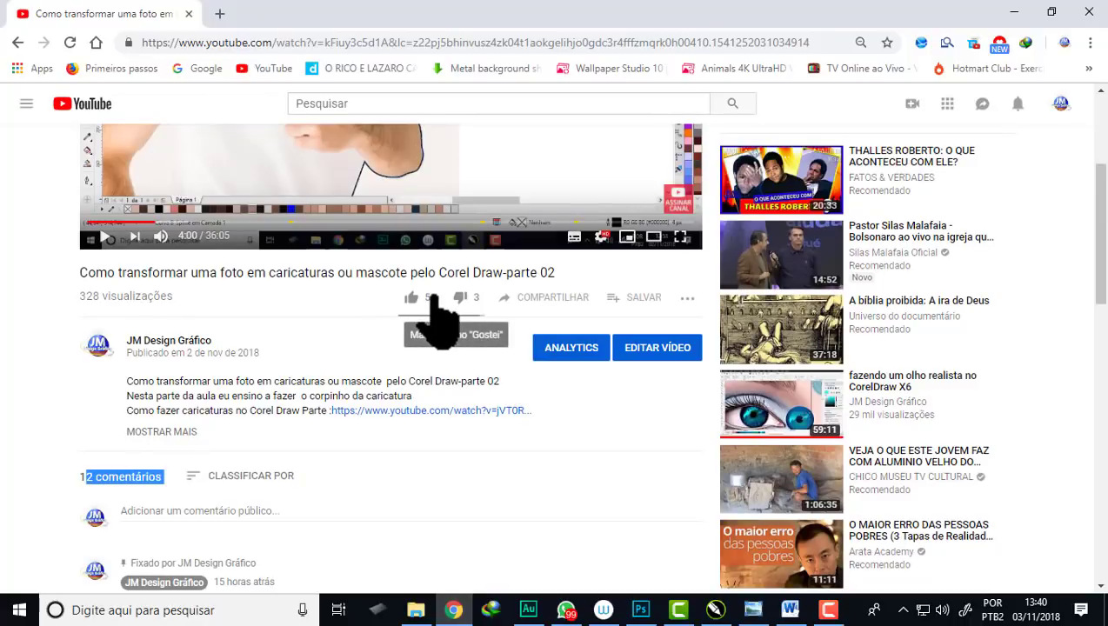
pyautogui.click(414, 303)
pyautogui.scroll(1, 426, 309)
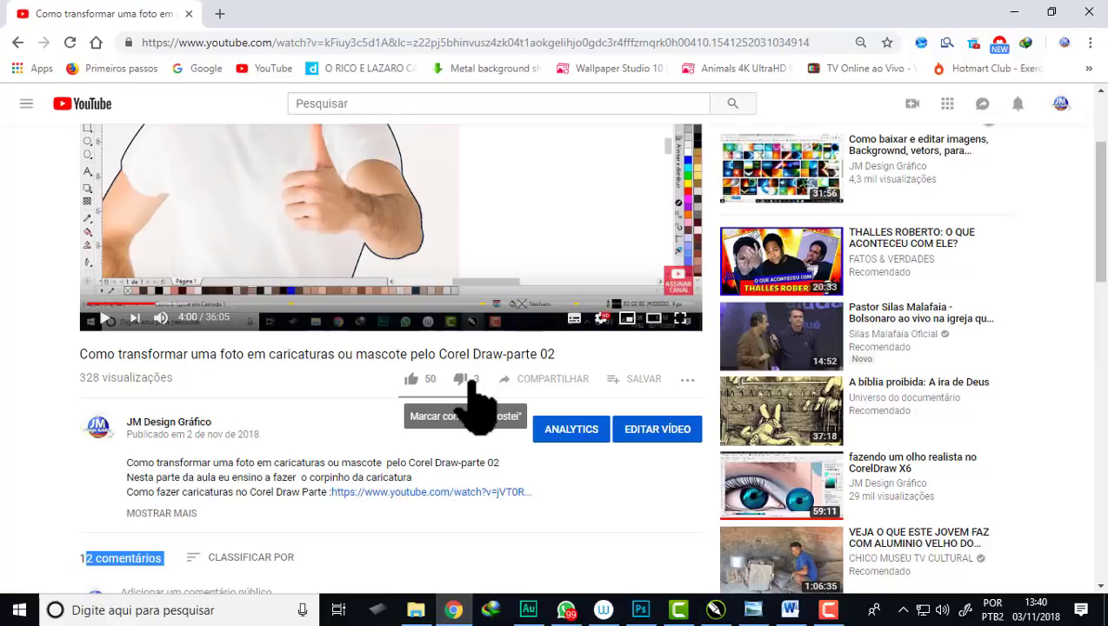
pyautogui.scroll(-1, 465, 365)
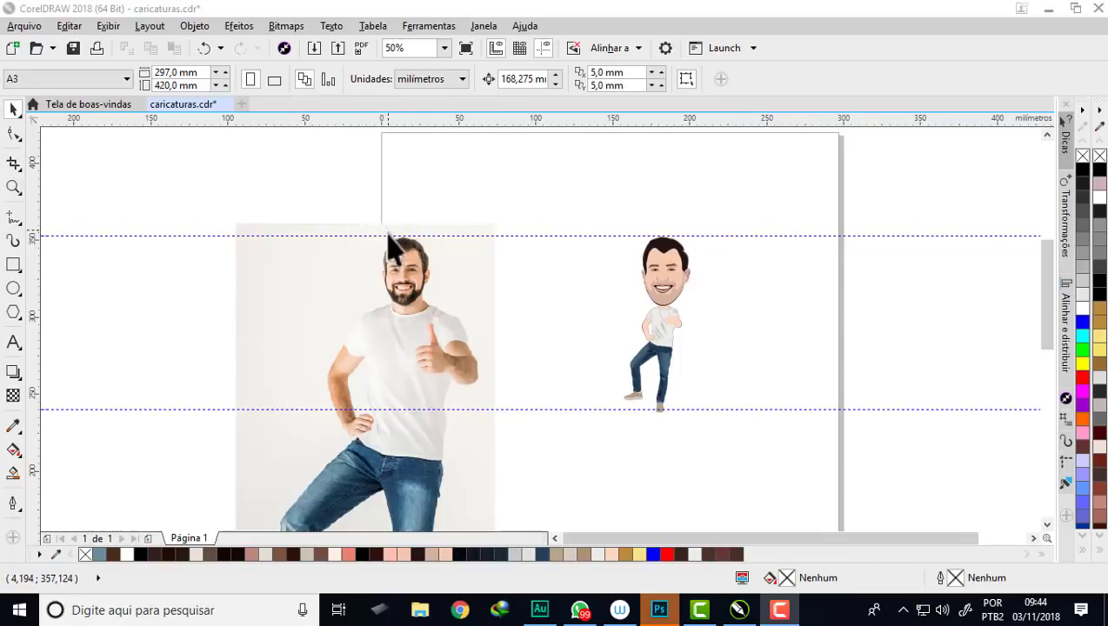
# Step: Zoom in and out around the caricature on the CorelDRAW page
pyautogui.scroll(2, 393, 259)
pyautogui.scroll(1, 396, 252)
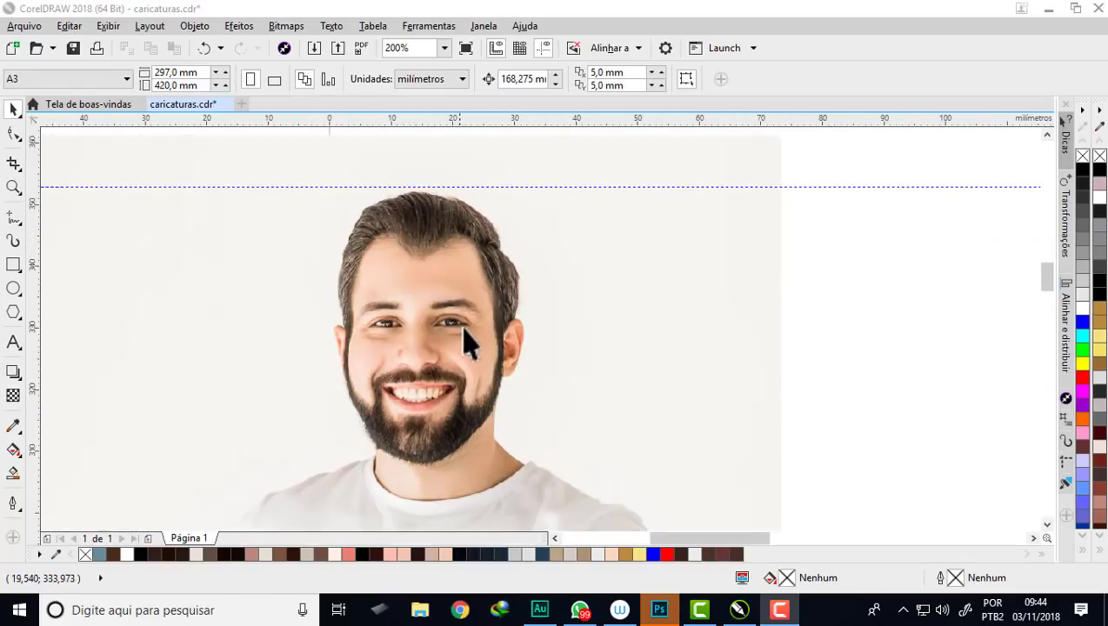
pyautogui.scroll(1, 462, 334)
pyautogui.scroll(-4, 370, 215)
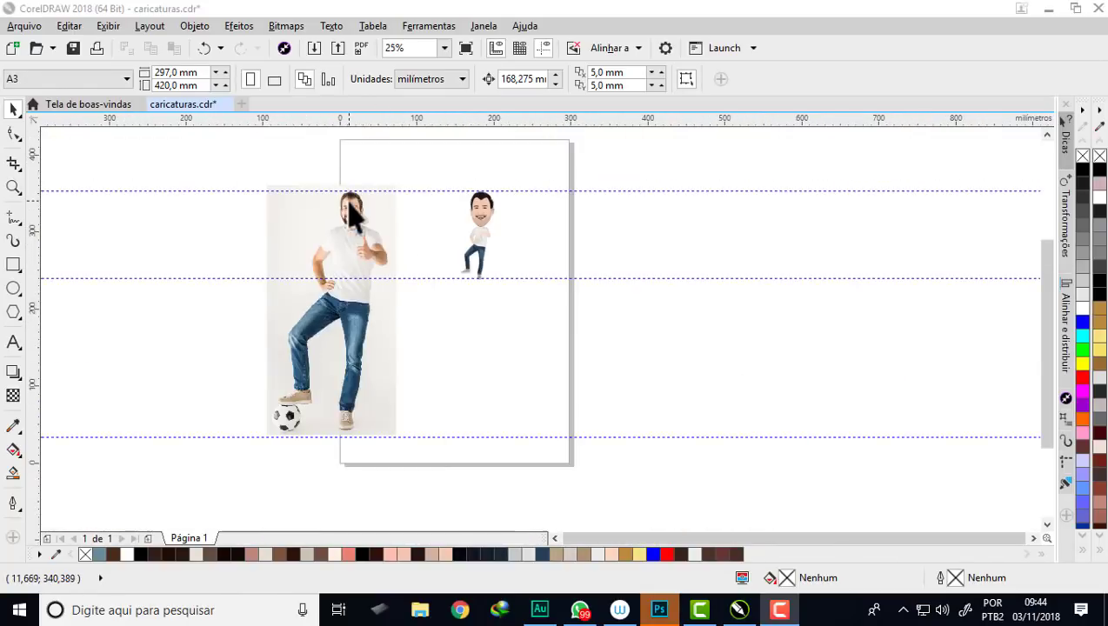
pyautogui.scroll(1, 474, 191)
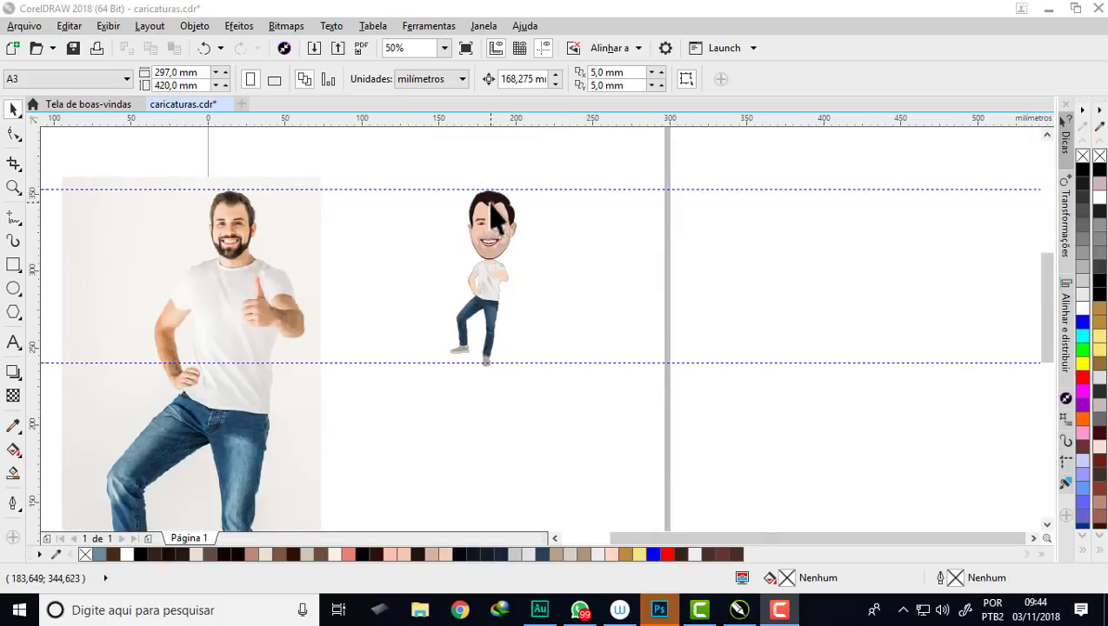
pyautogui.scroll(2, 489, 203)
pyautogui.scroll(1, 490, 209)
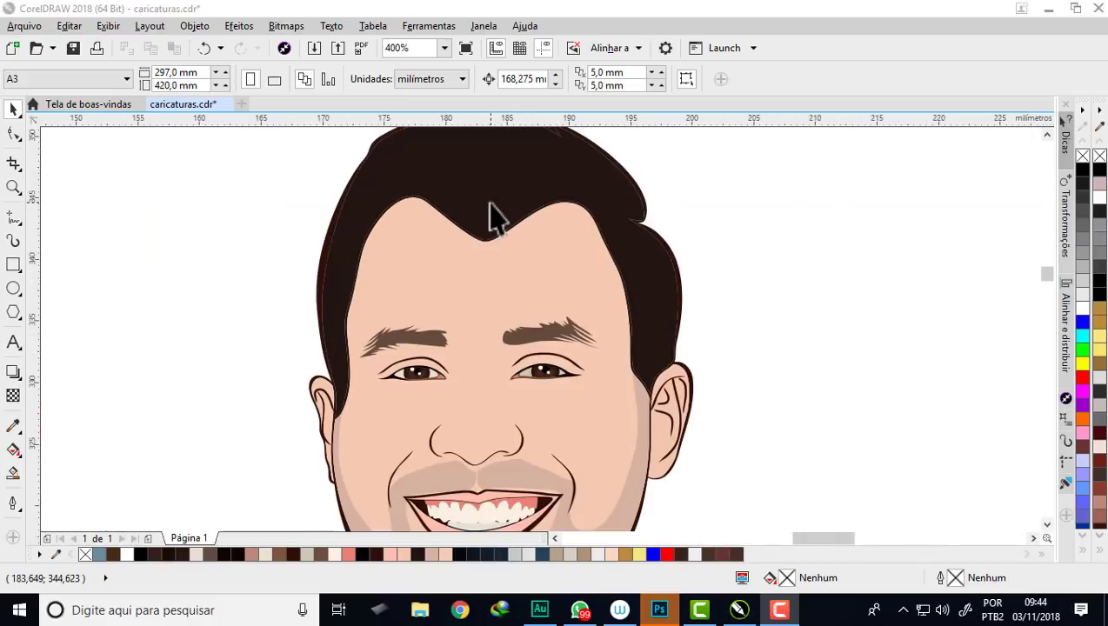
pyautogui.scroll(-1, 492, 218)
pyautogui.scroll(1, 491, 217)
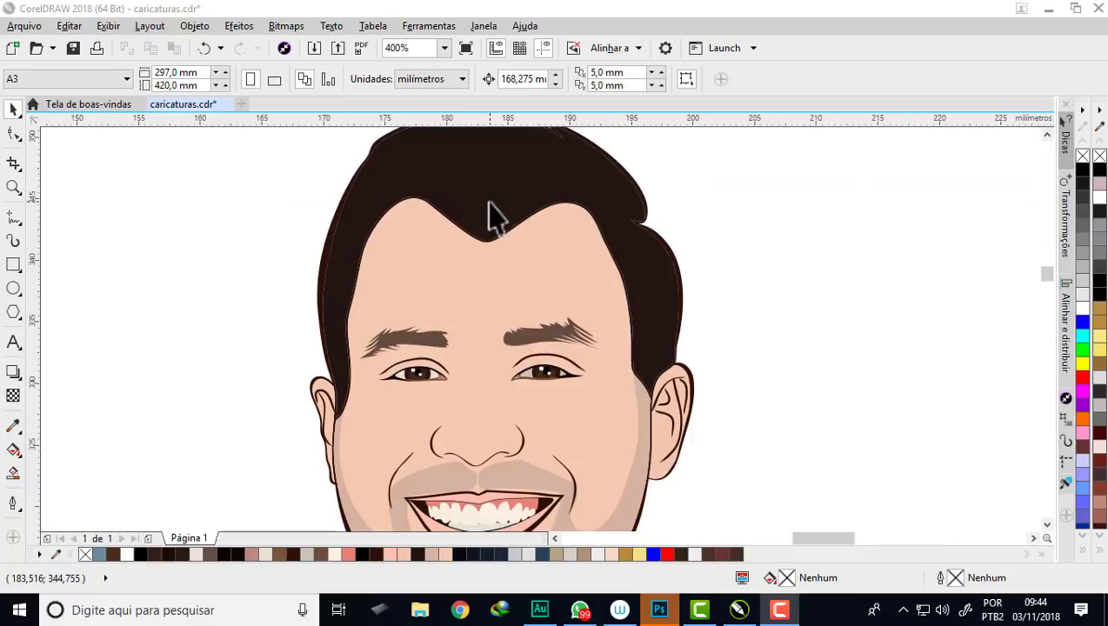
pyautogui.scroll(-2, 488, 208)
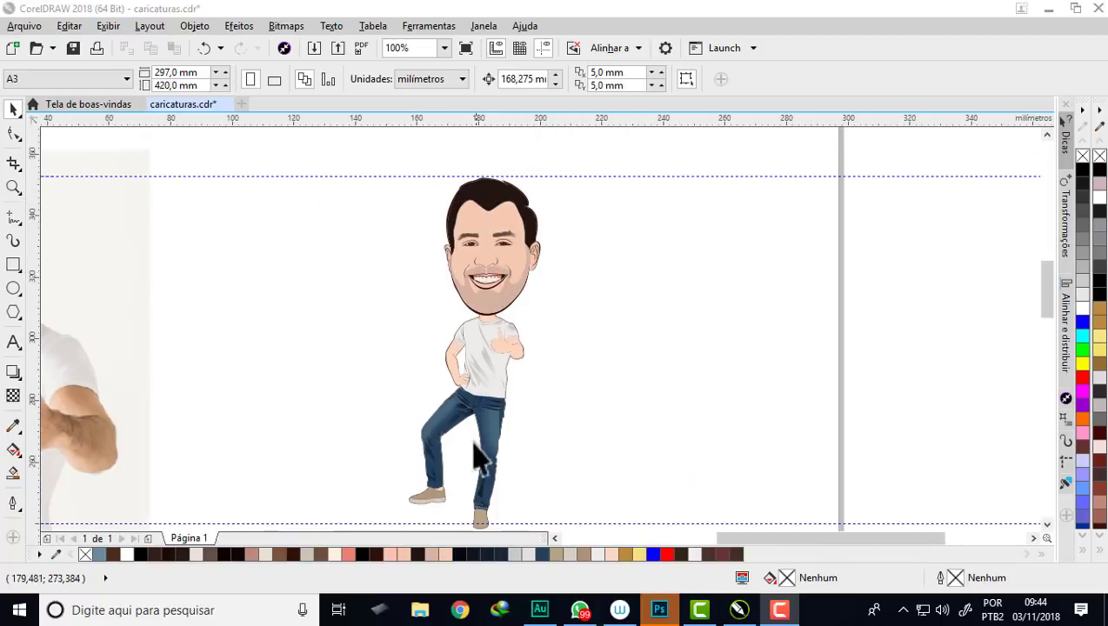
pyautogui.scroll(1, 499, 500)
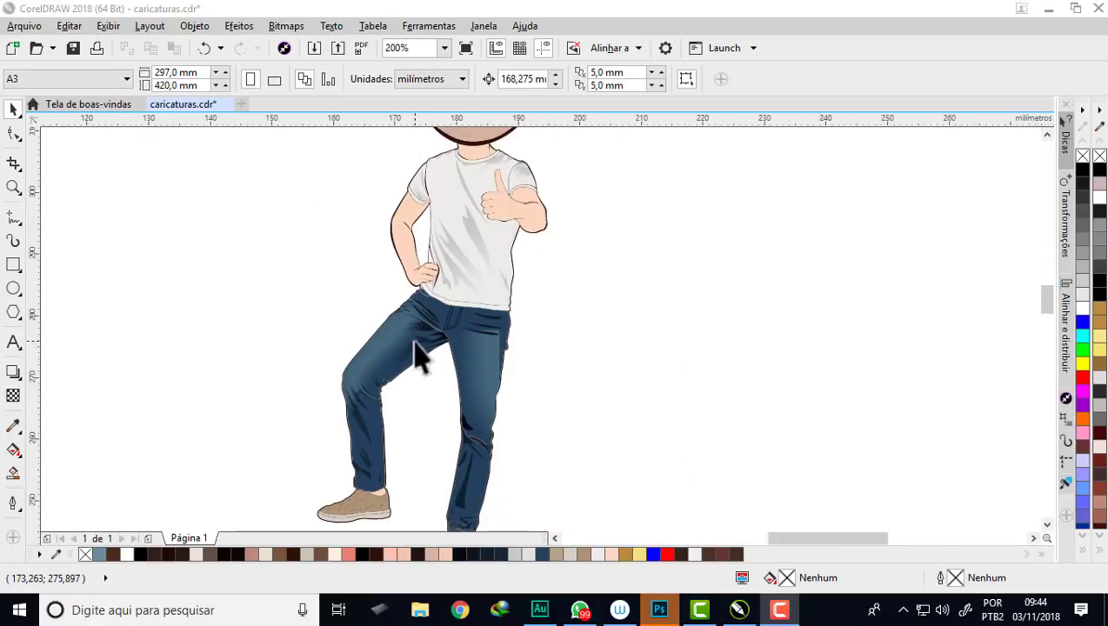
pyautogui.scroll(1, 420, 356)
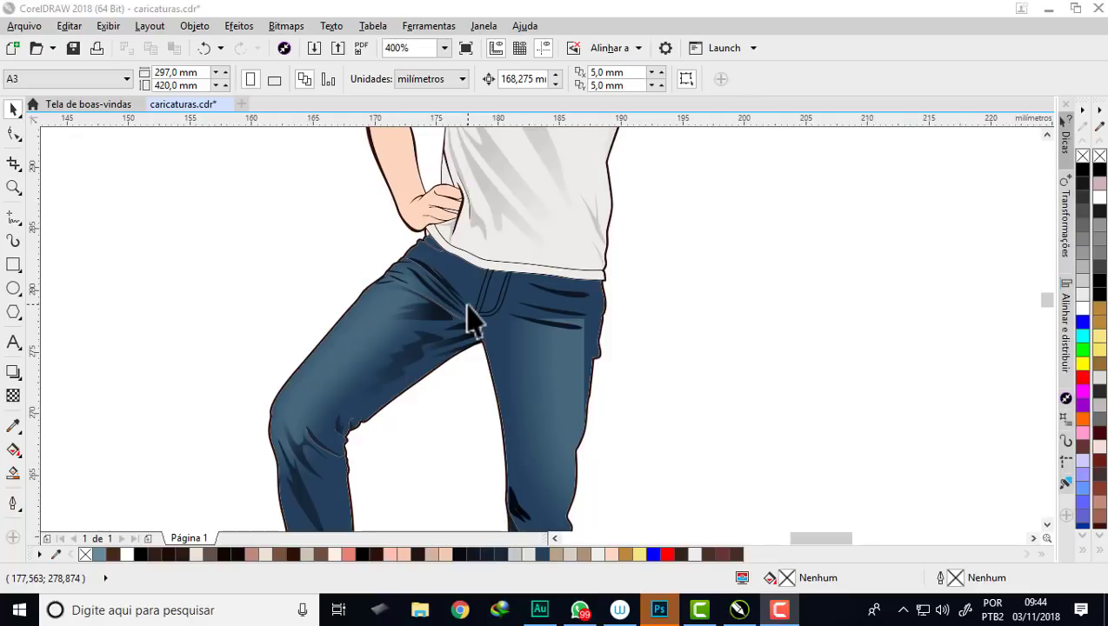
pyautogui.scroll(-1, 499, 313)
pyautogui.scroll(-1, 496, 309)
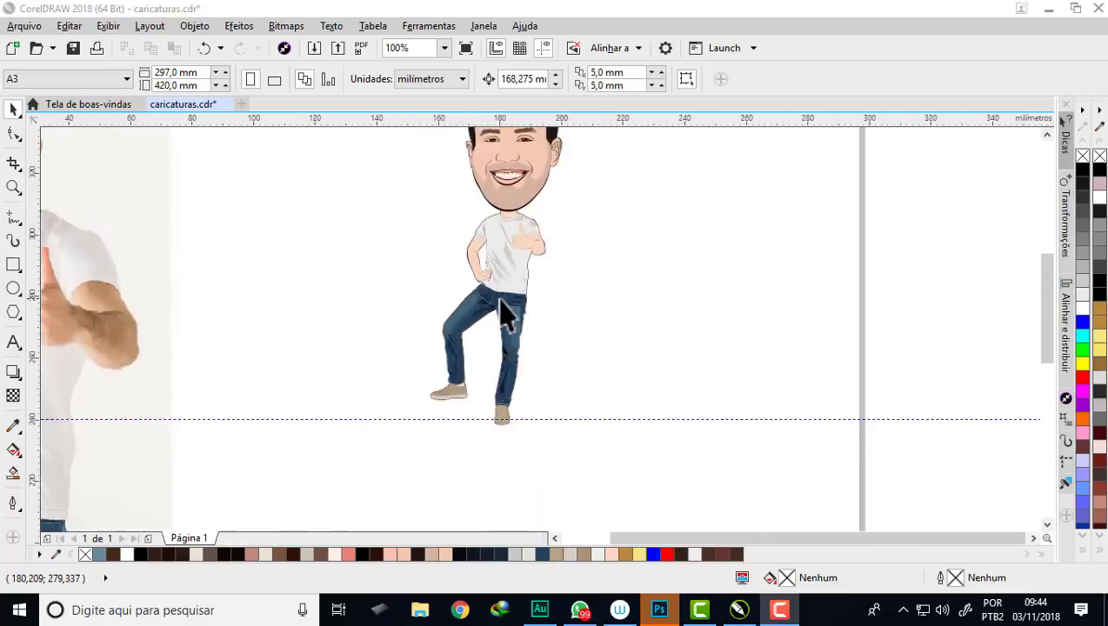
pyautogui.scroll(-1, 501, 314)
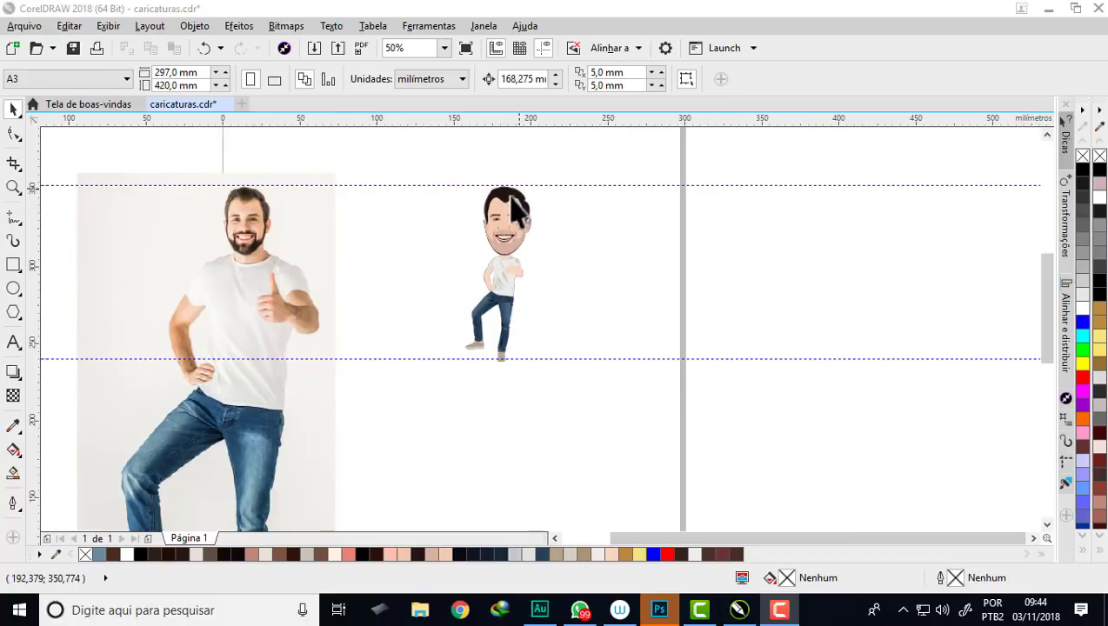
# Step: Cancel the Import dialog and drag the blue-shirt boy image from the vetores folder onto the page
pyautogui.click(314, 50)
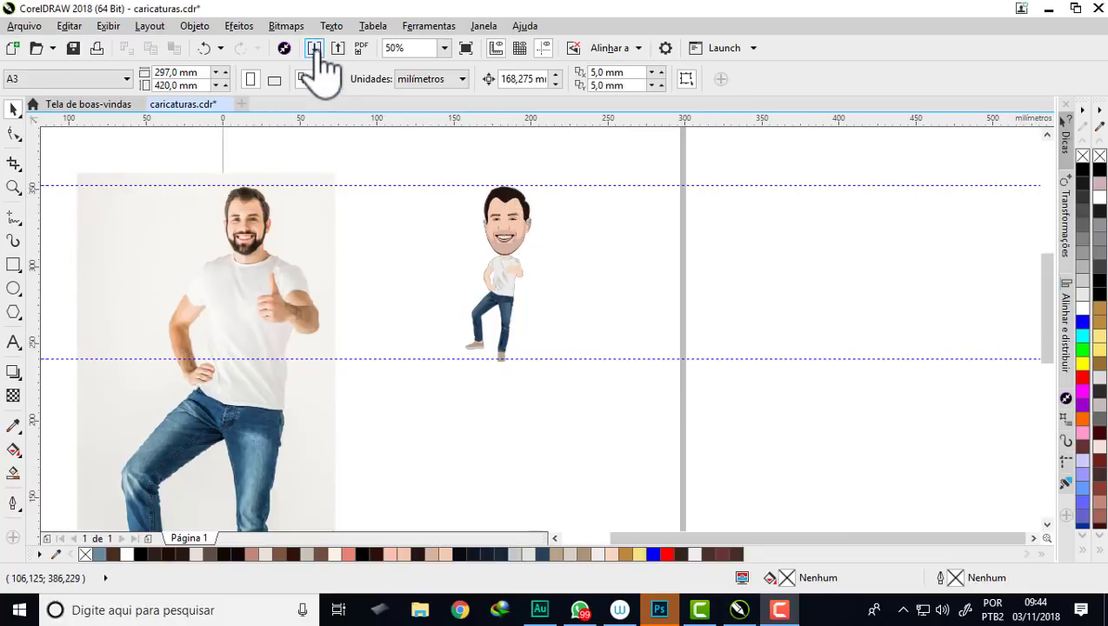
pyautogui.click(314, 50)
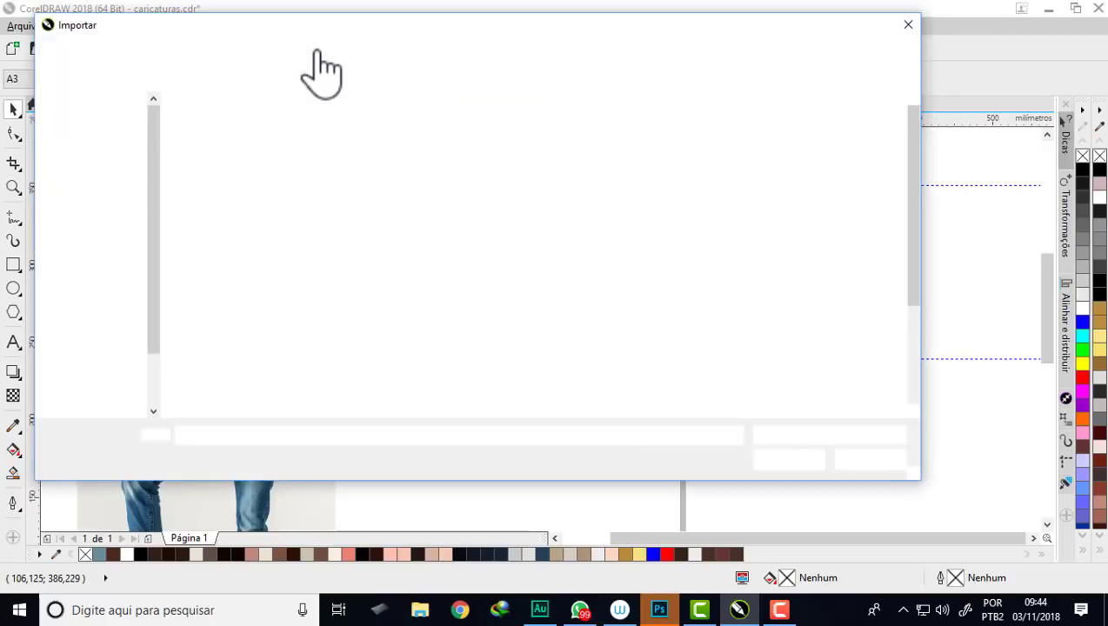
pyautogui.click(907, 26)
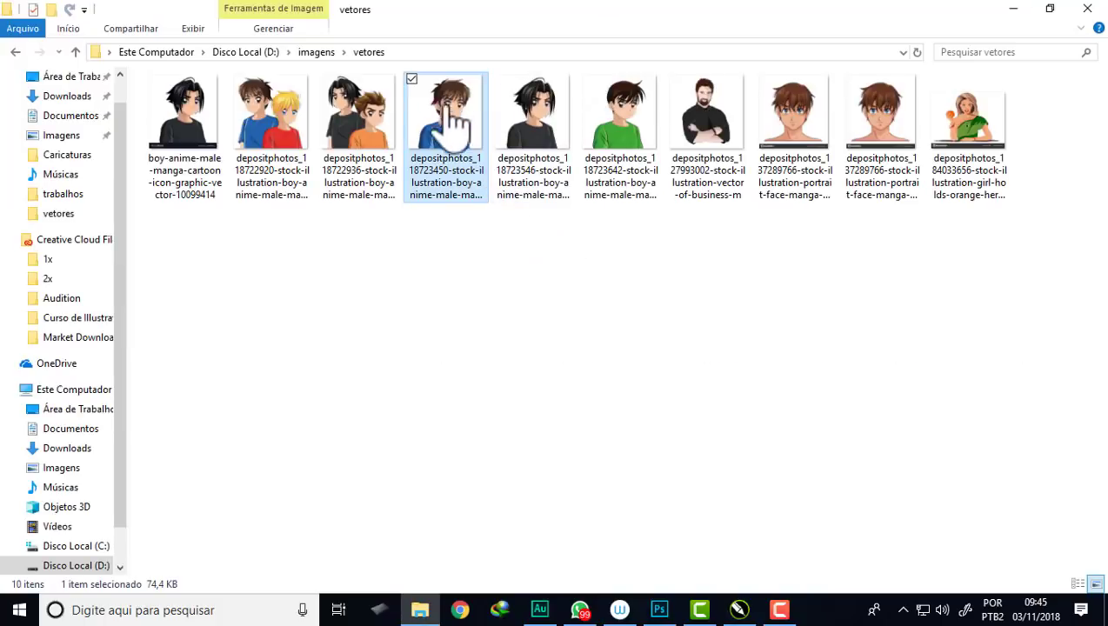
pyautogui.moveTo(460, 99)
pyautogui.mouseDown()
pyautogui.moveTo(748, 609)
pyautogui.moveTo(620, 248)
pyautogui.mouseUp()
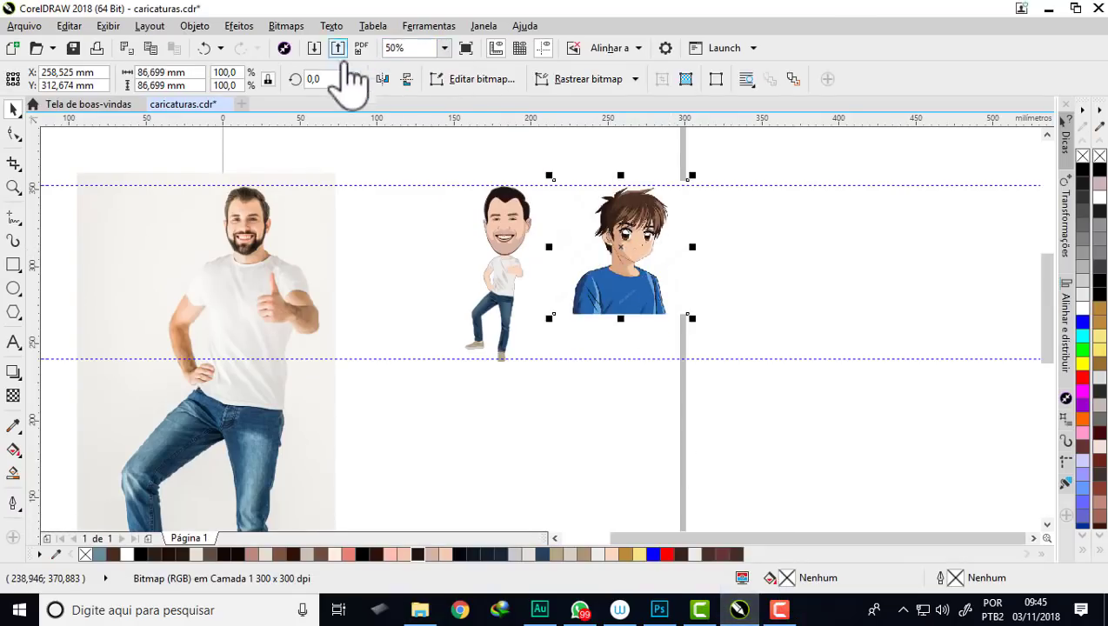
# Step: Mirror the boy image horizontally and shrink it to about half size beside the caricature
pyautogui.click(383, 80)
pyautogui.scroll(2, 507, 198)
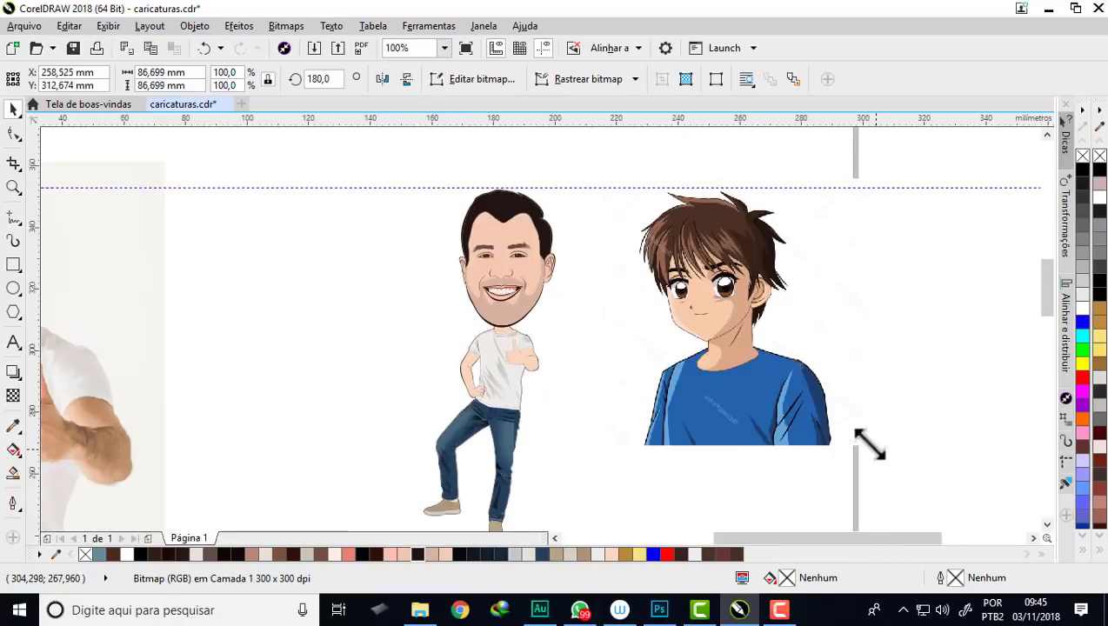
pyautogui.moveTo(870, 446); pyautogui.dragTo(720, 317)
pyautogui.moveTo(682, 260); pyautogui.dragTo(621, 251)
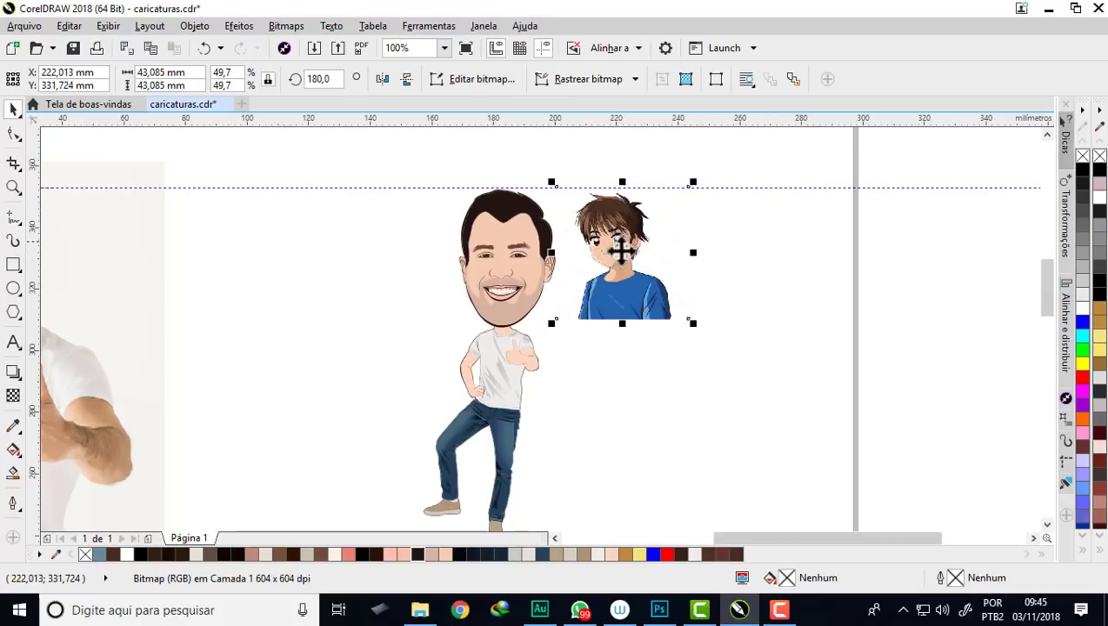
# Step: Resize the boy image to about 62% (53,821 mm) and place it beside the man's head
pyautogui.moveTo(695, 328); pyautogui.dragTo(726, 358)
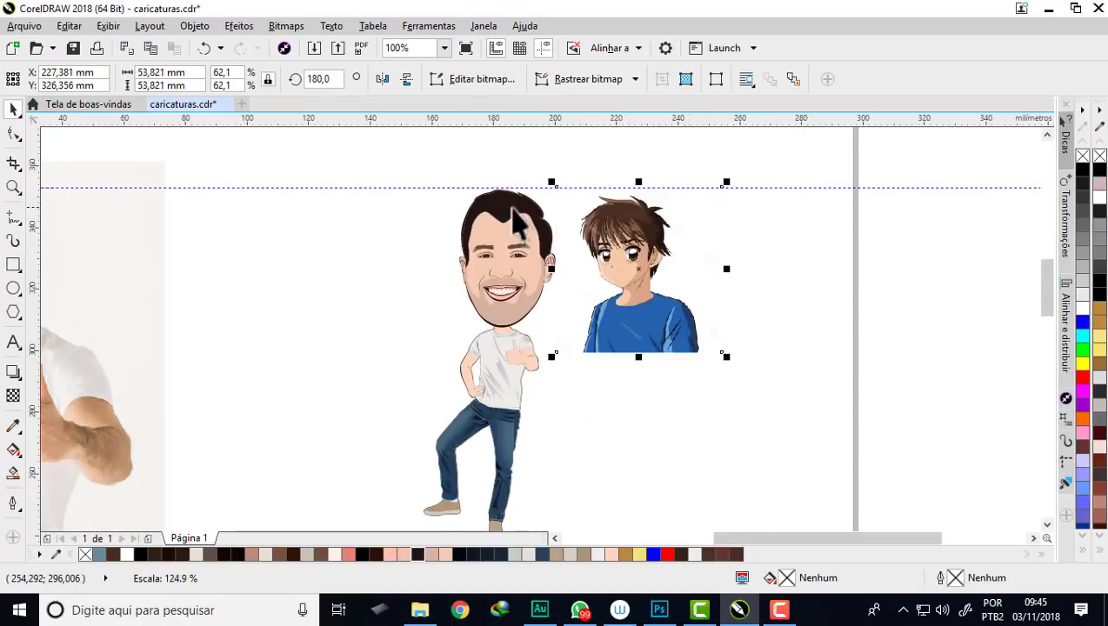
pyautogui.scroll(4, 504, 221)
pyautogui.scroll(-2, 542, 248)
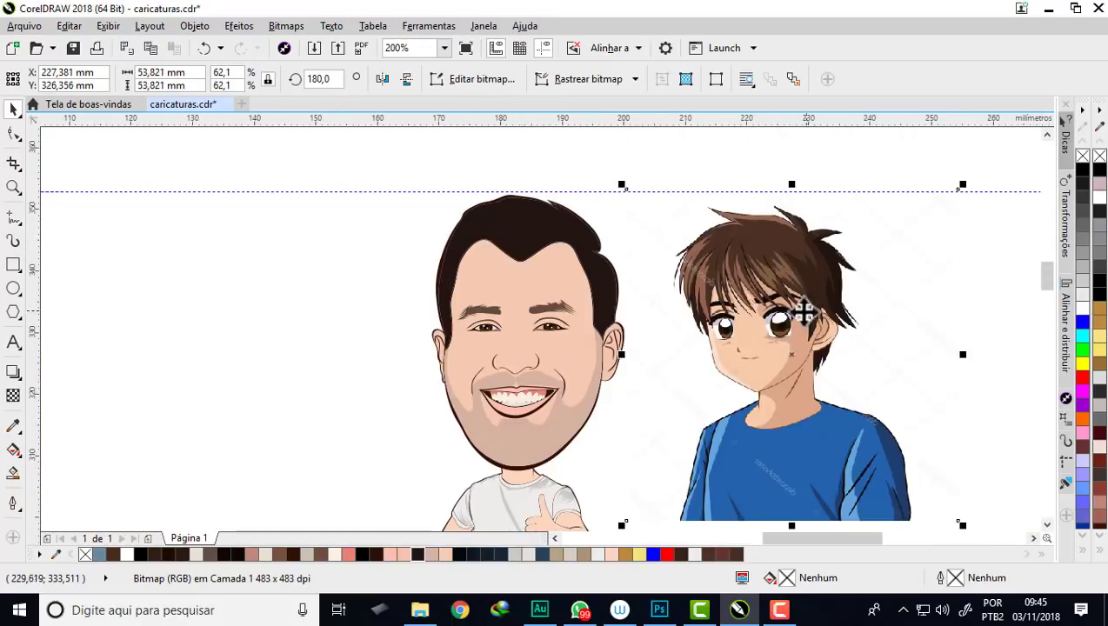
pyautogui.moveTo(802, 312); pyautogui.dragTo(762, 293)
pyautogui.scroll(2, 726, 243)
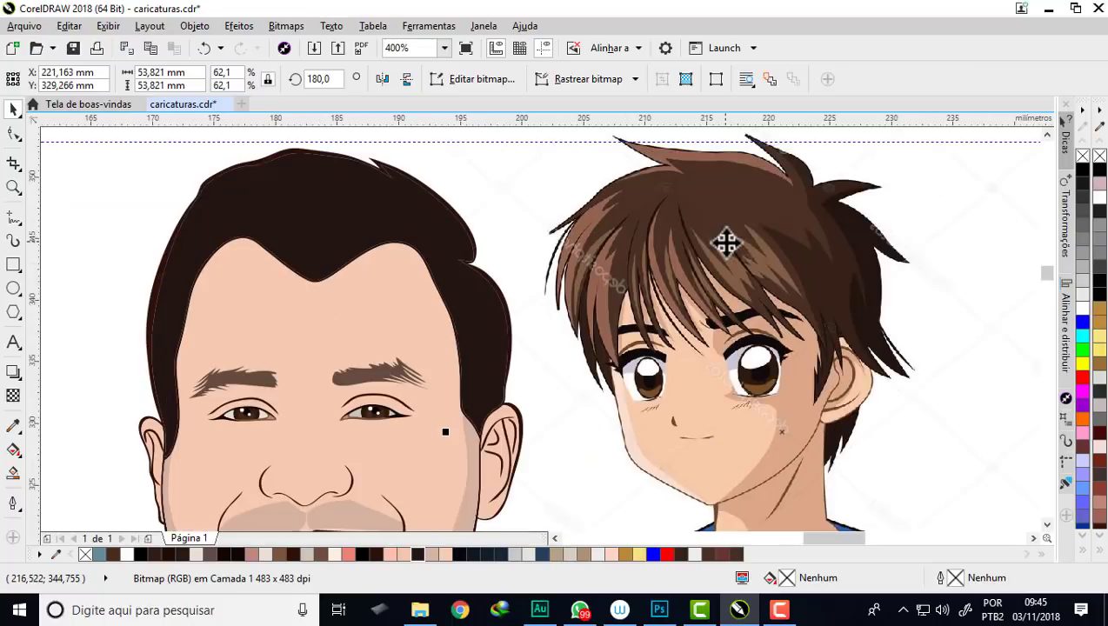
pyautogui.moveTo(726, 245)
pyautogui.mouseDown()
pyautogui.moveTo(692, 244)
pyautogui.moveTo(687, 264)
pyautogui.moveTo(623, 252)
pyautogui.mouseUp()
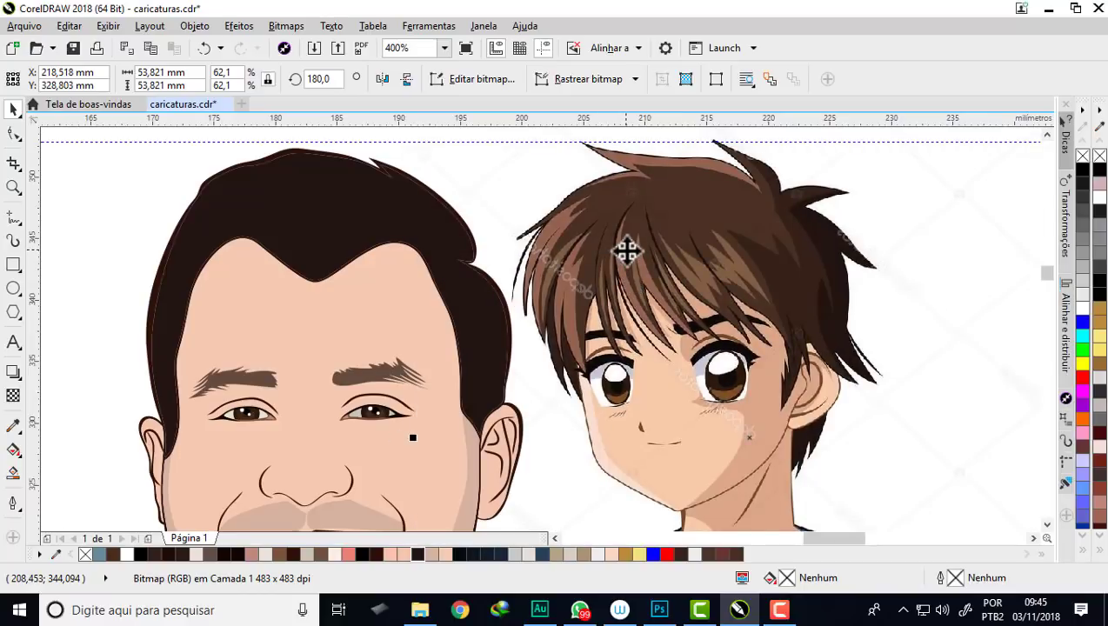
pyautogui.scroll(2, 837, 261)
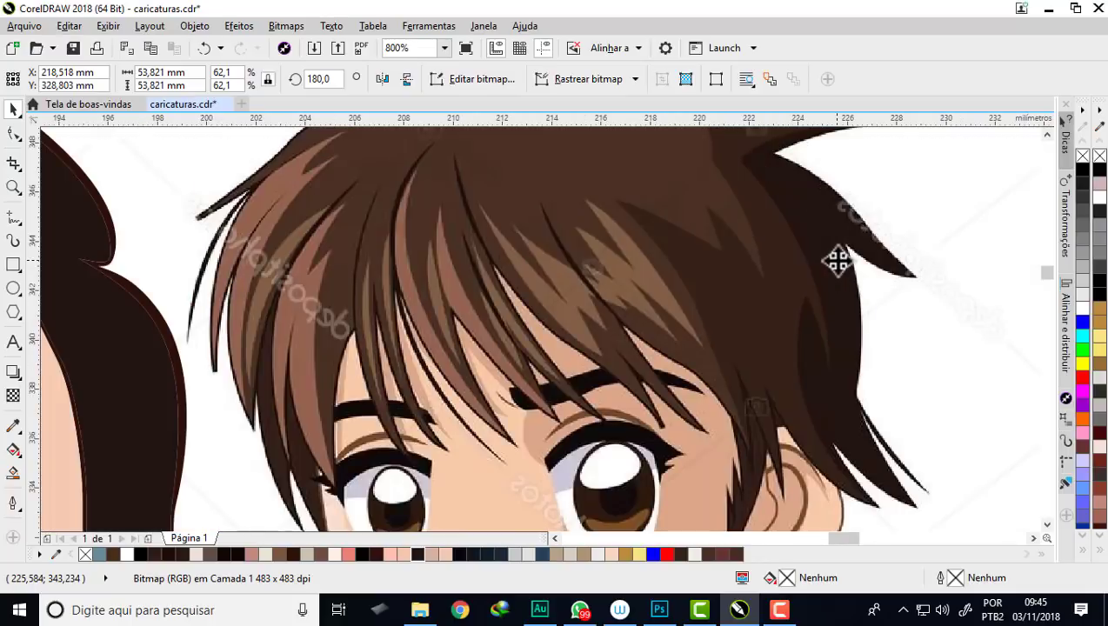
pyautogui.scroll(-1, 796, 170)
pyautogui.scroll(-1, 798, 173)
# Step: Fill the caricature's hair with brown #704F3C, then select the boy reference image
pyautogui.click(563, 185)
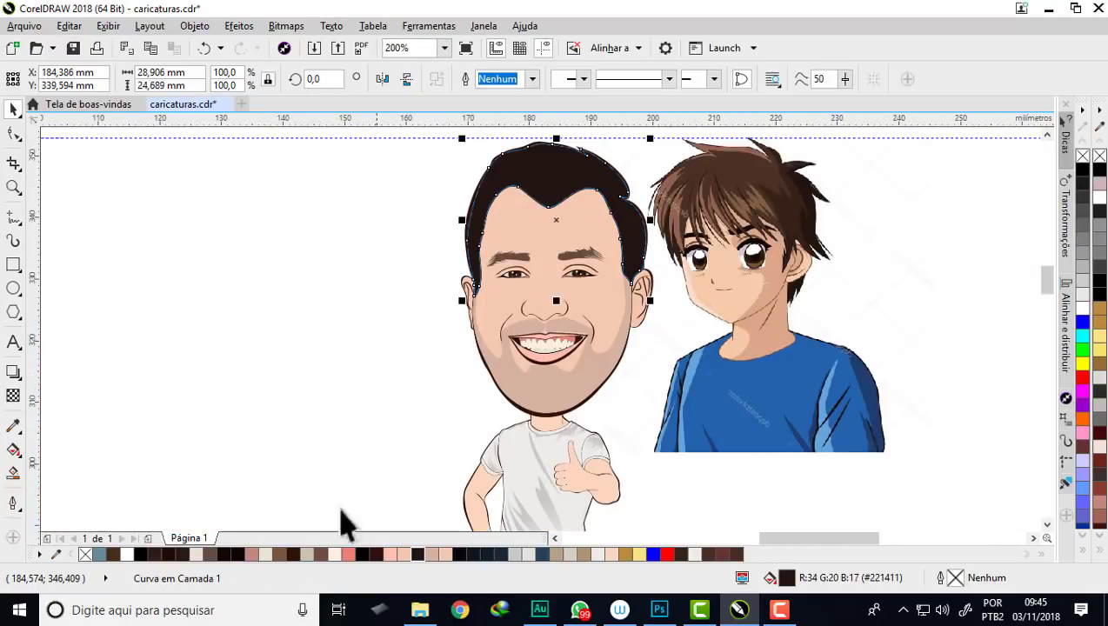
pyautogui.click(322, 554)
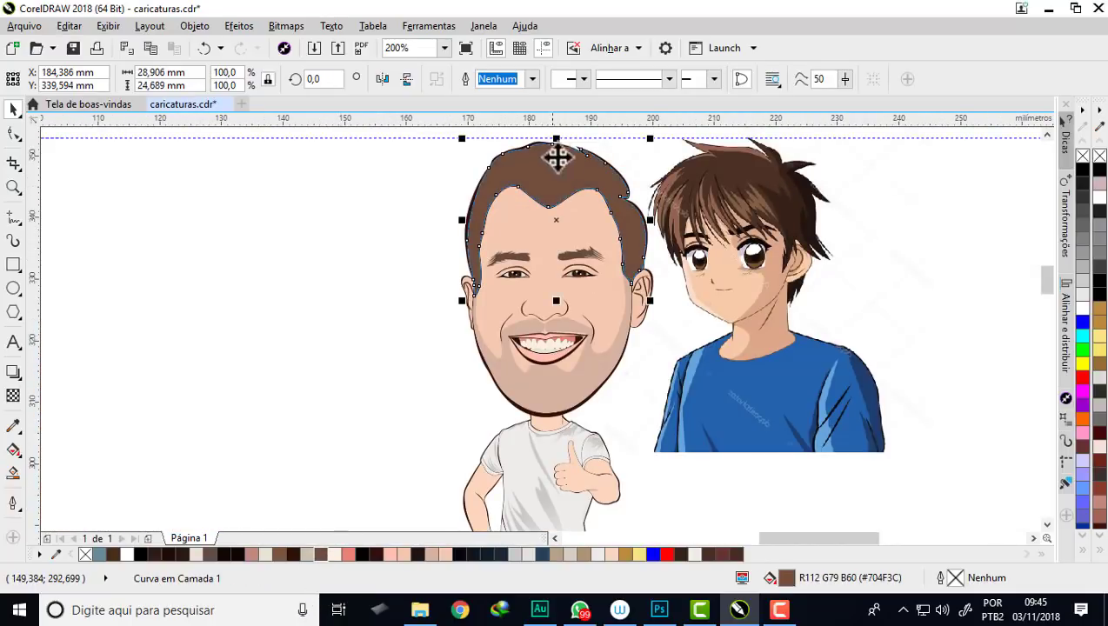
pyautogui.scroll(1, 576, 172)
pyautogui.scroll(-1, 432, 186)
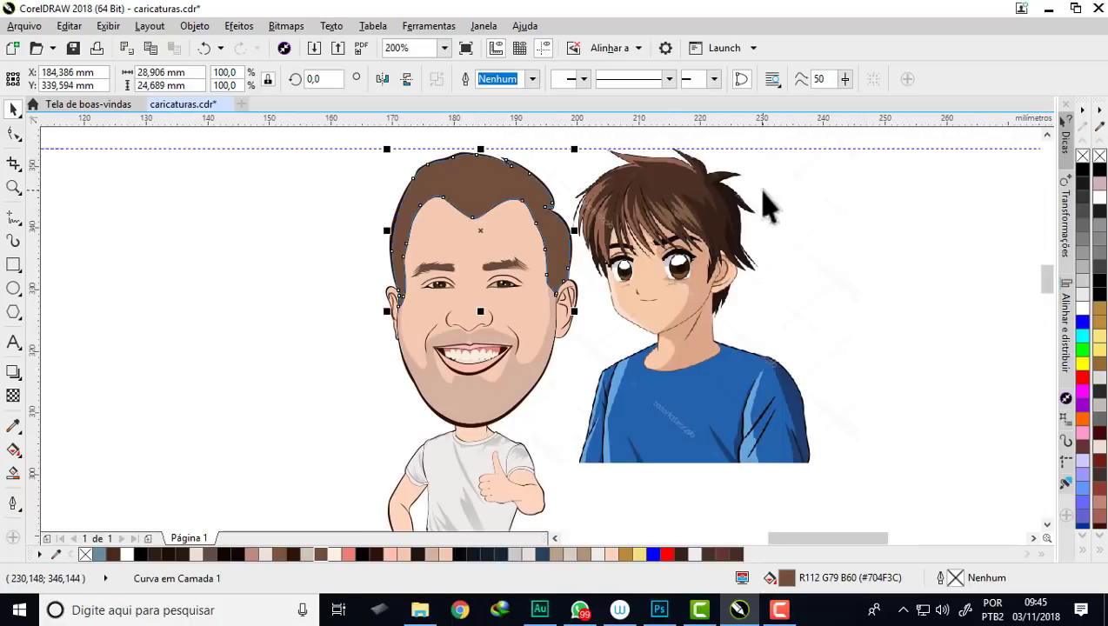
pyautogui.scroll(2, 709, 202)
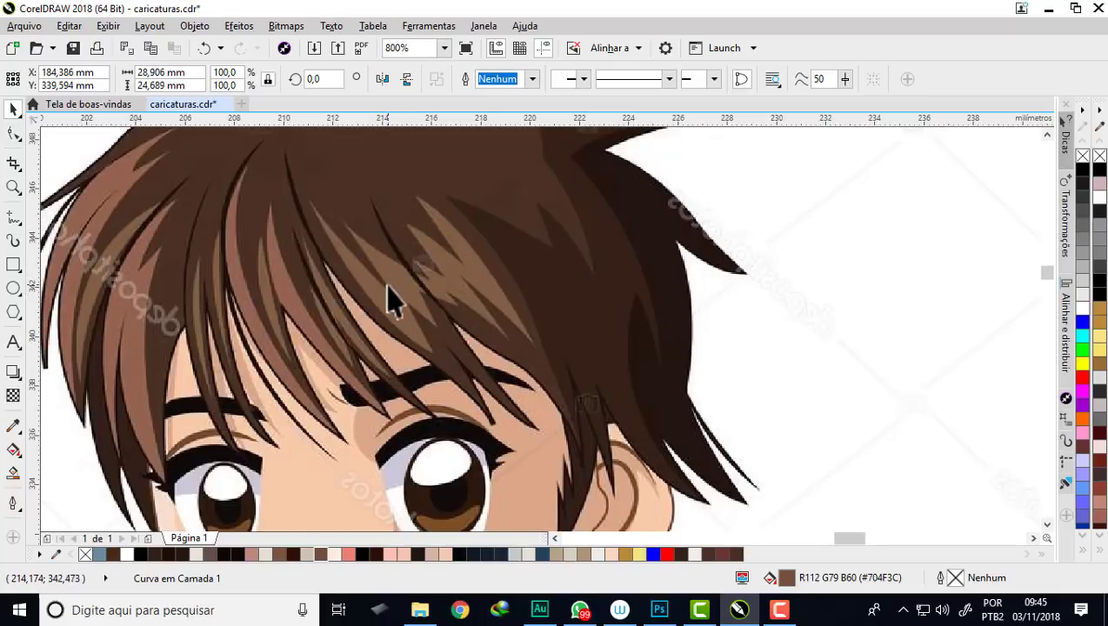
pyautogui.scroll(-1, 435, 306)
pyautogui.scroll(-1, 557, 278)
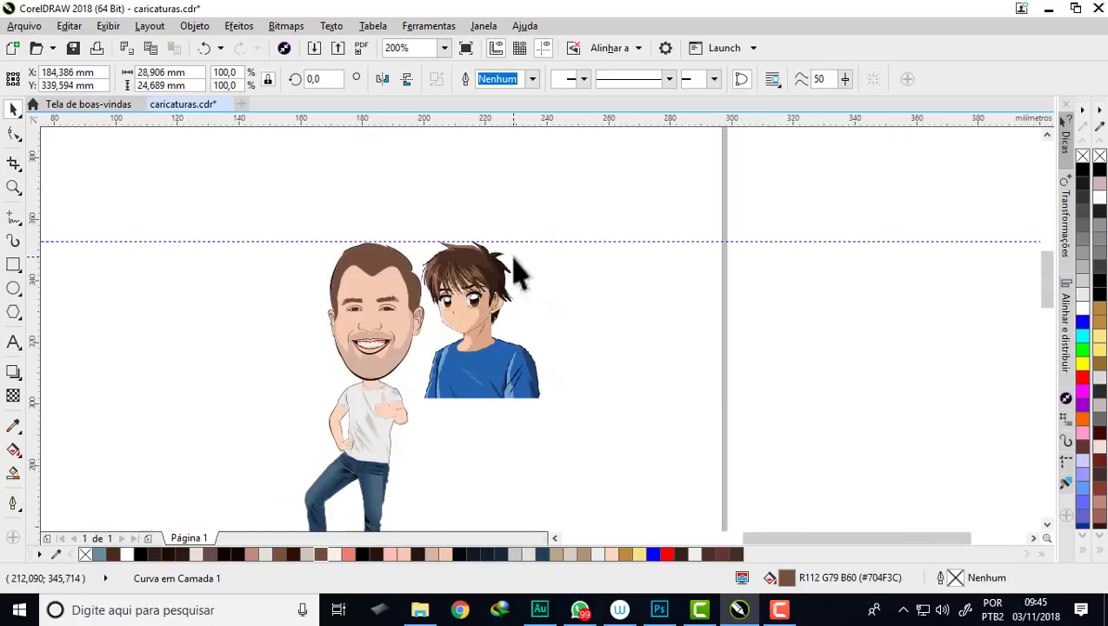
pyautogui.scroll(1, 433, 248)
pyautogui.scroll(1, 435, 259)
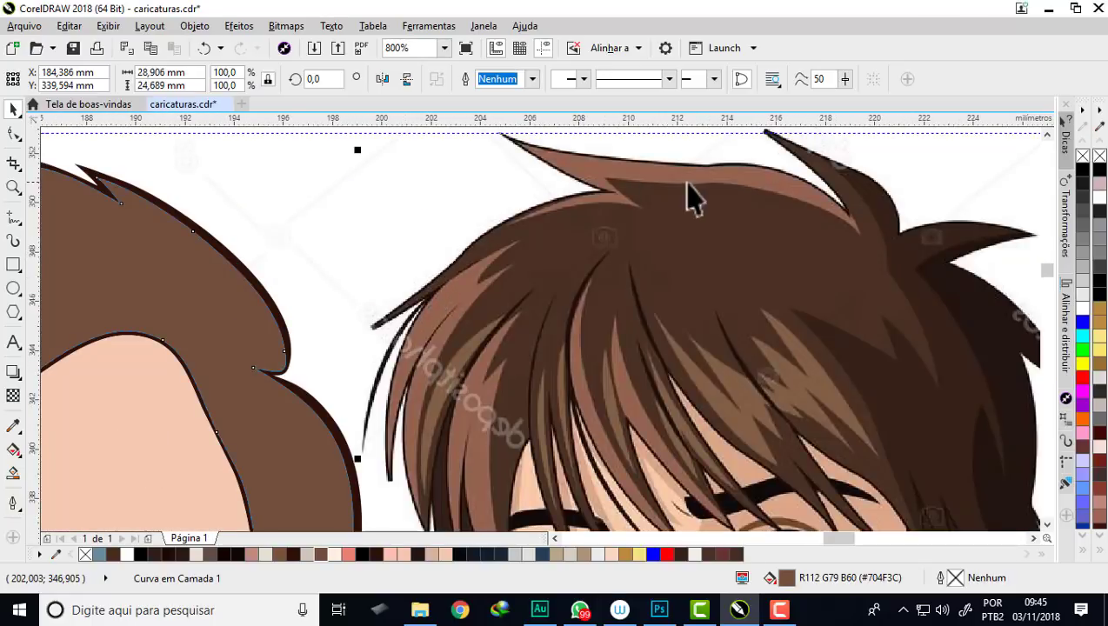
pyautogui.scroll(-1, 734, 211)
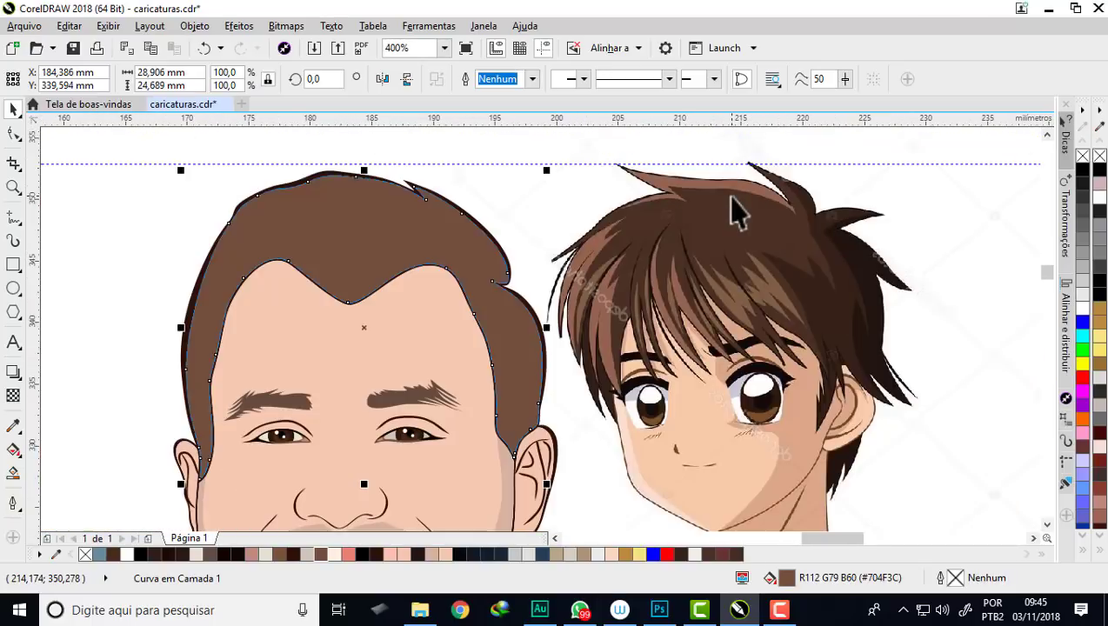
pyautogui.click(673, 161)
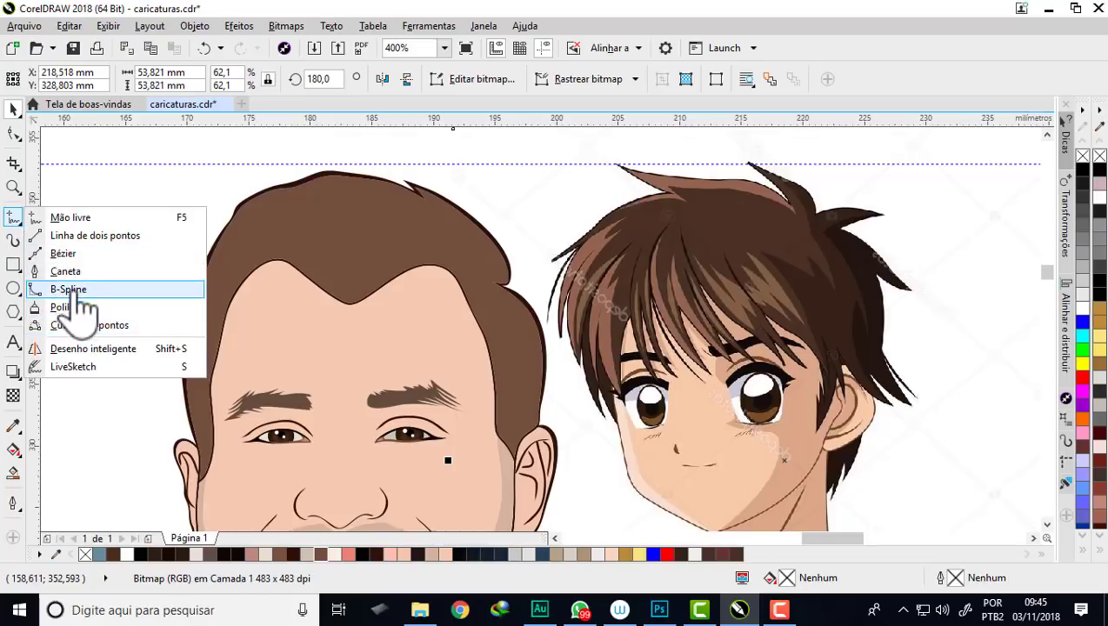
# Step: With the B-Spline tool, place control points along the inside of the hair's outer edge
pyautogui.click(130, 289)
pyautogui.scroll(1, 427, 180)
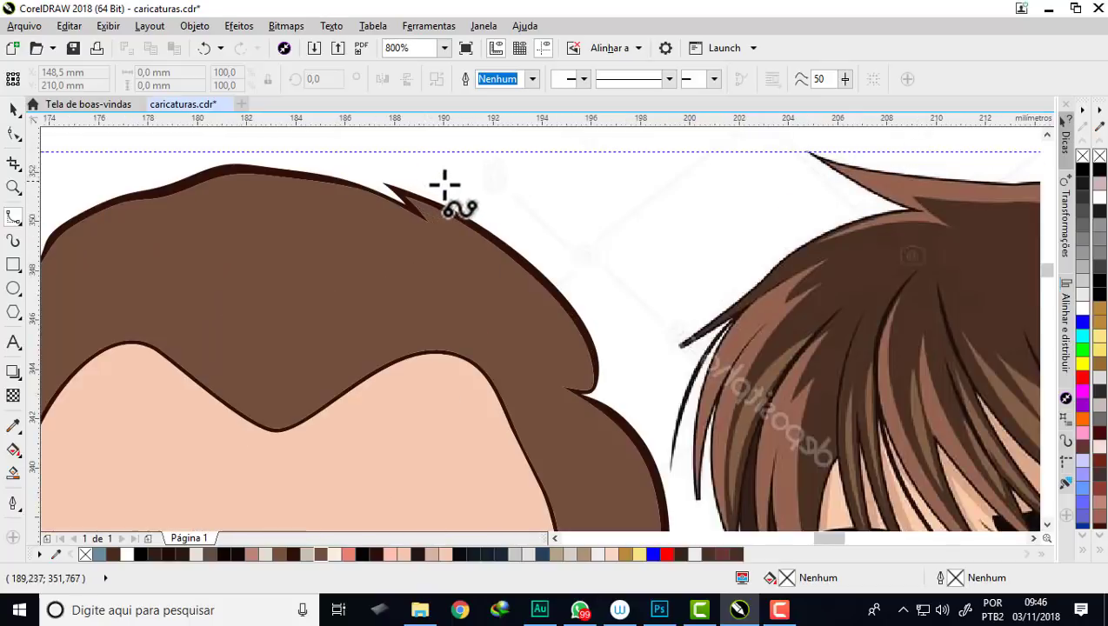
pyautogui.scroll(1, 444, 185)
pyautogui.scroll(1, 447, 193)
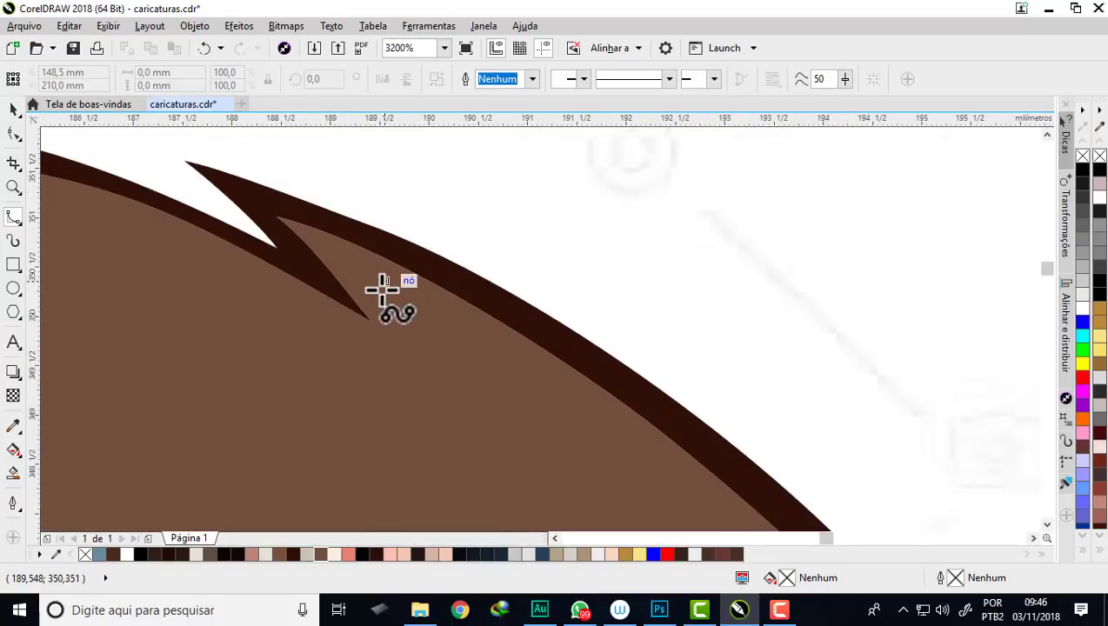
pyautogui.click(385, 281)
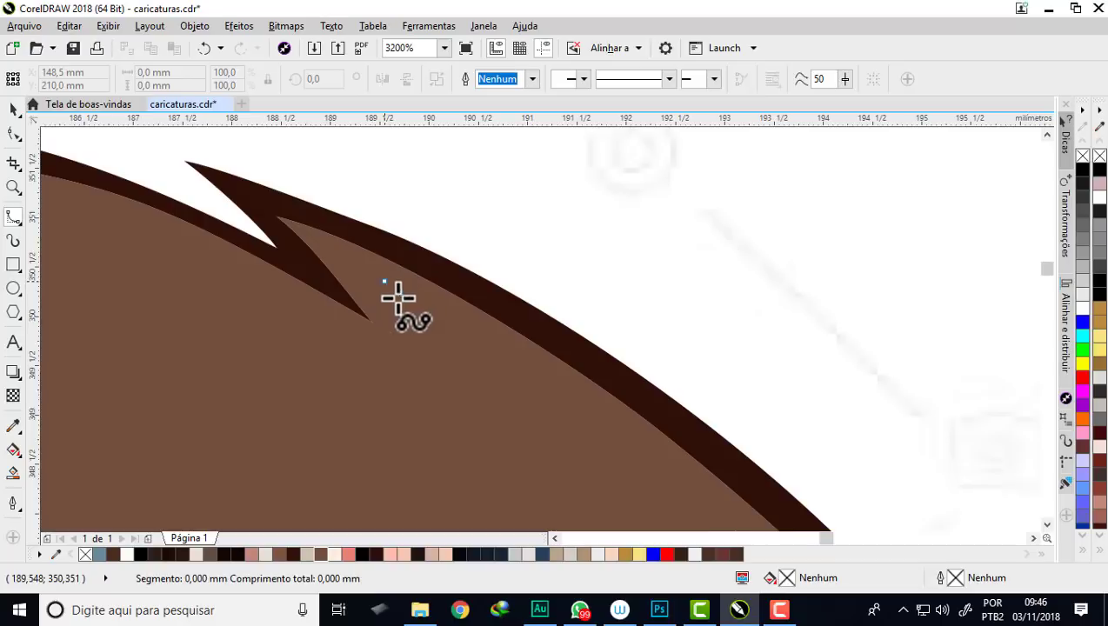
pyautogui.click(483, 346)
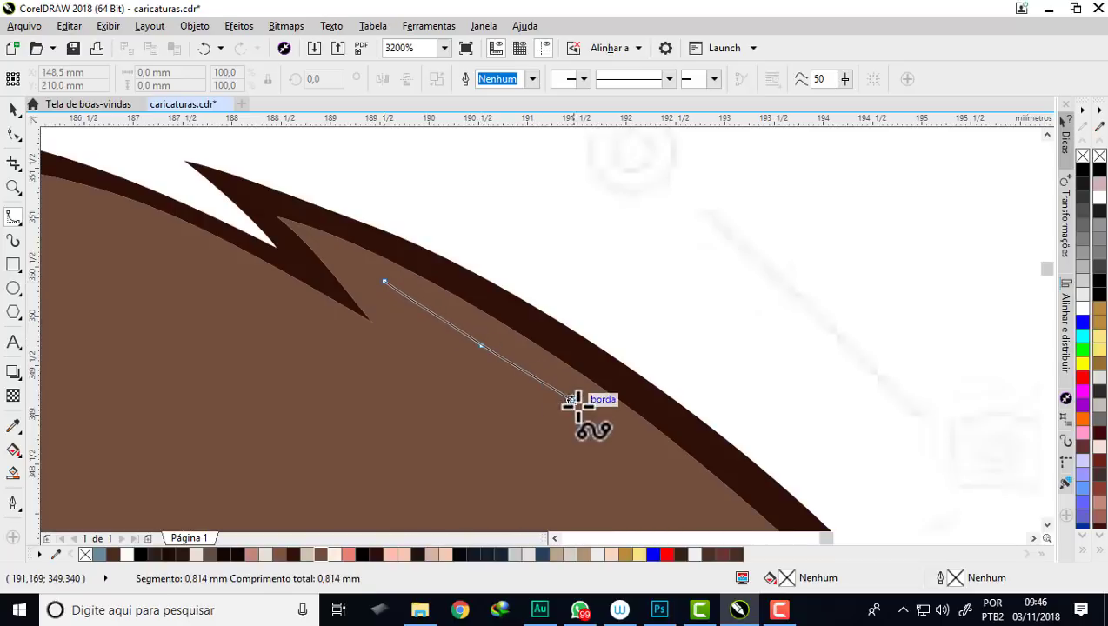
pyautogui.click(612, 442)
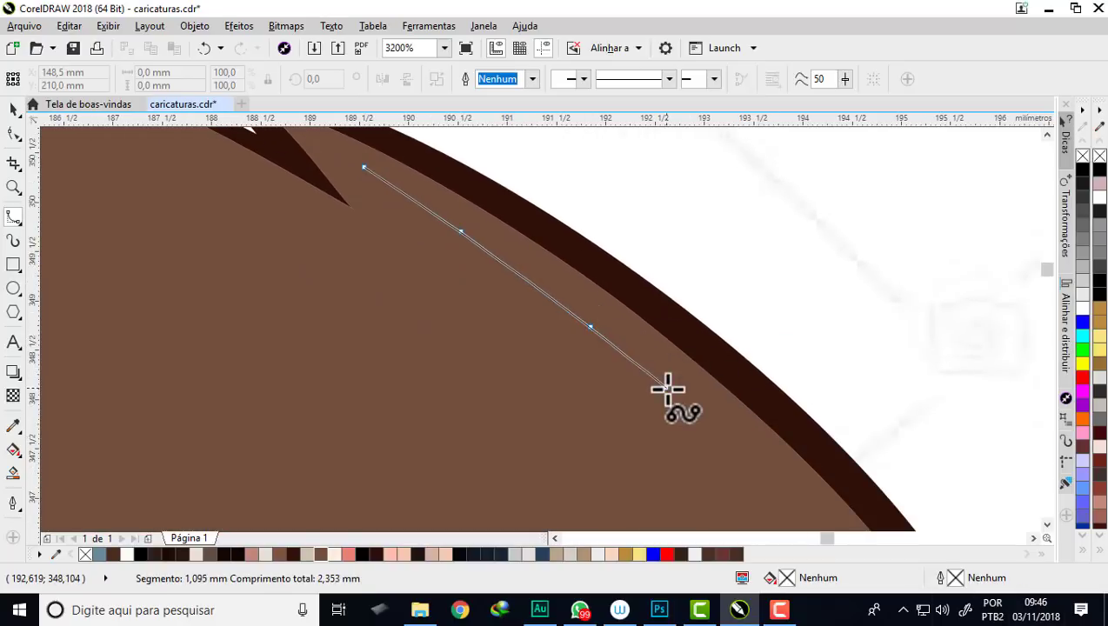
pyautogui.click(668, 397)
pyautogui.click(768, 491)
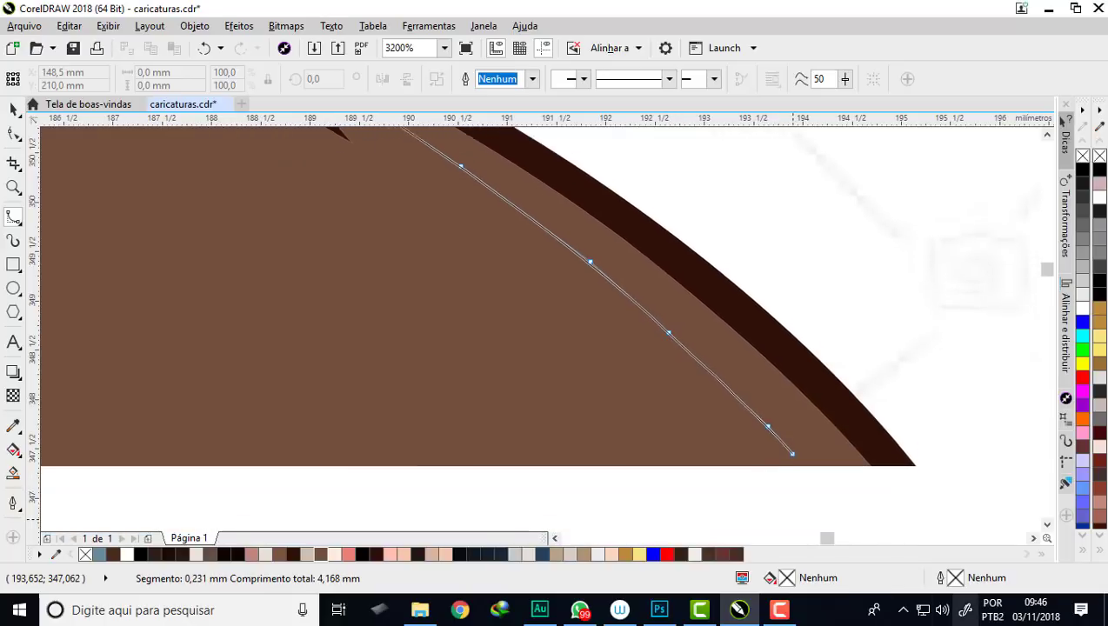
pyautogui.click(837, 411)
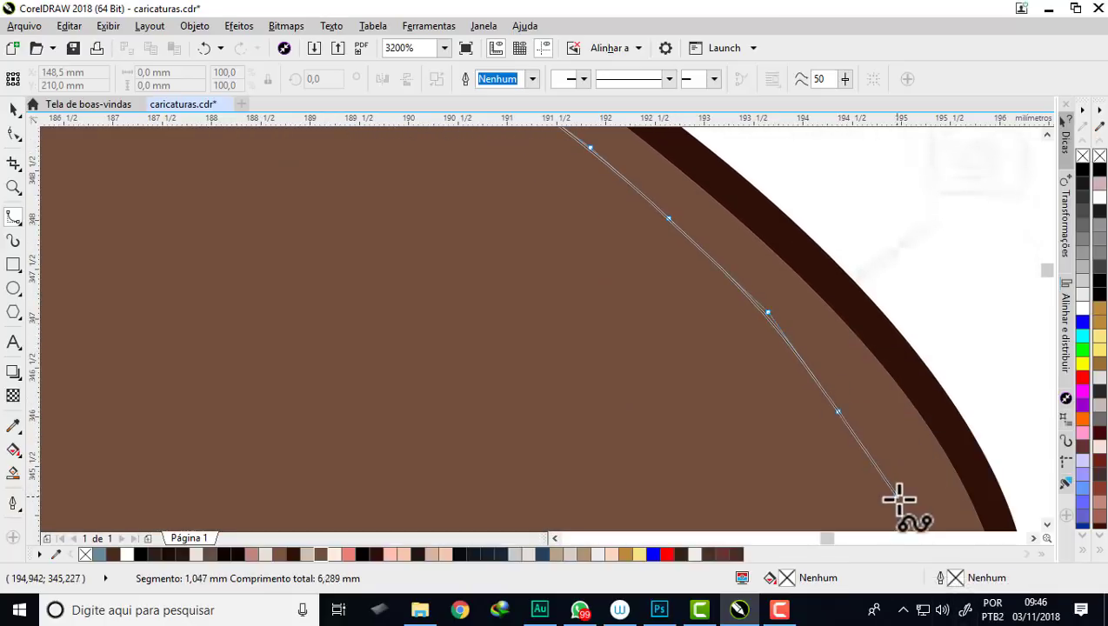
pyautogui.click(904, 488)
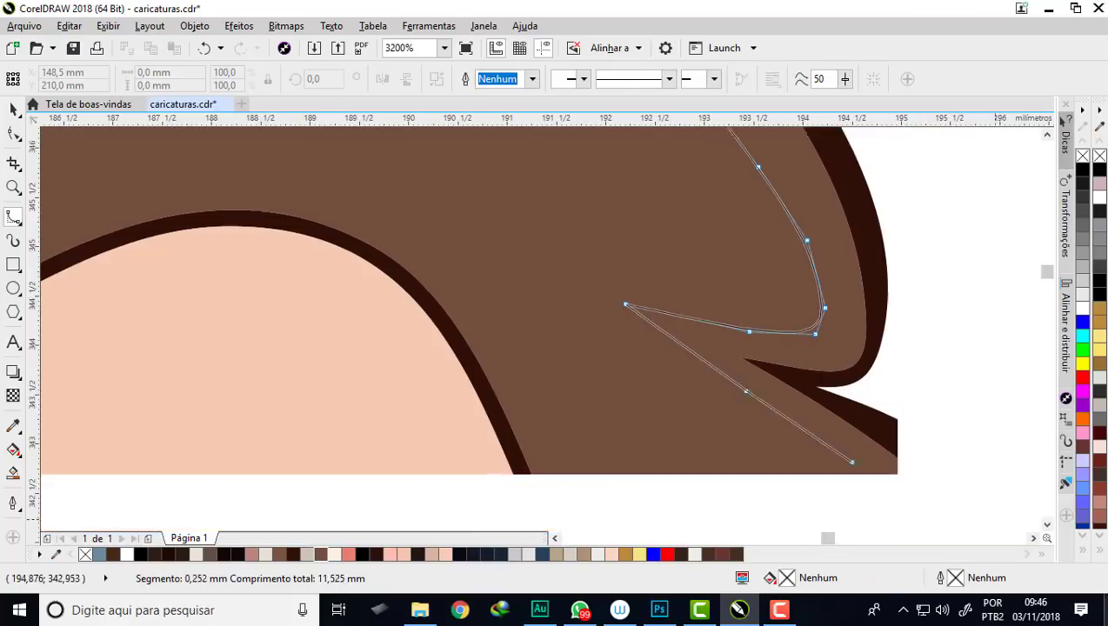
# Step: Add the final top-right points and close the B-spline curve on its starting node
pyautogui.scroll(-2, 821, 401)
pyautogui.scroll(-2, 894, 477)
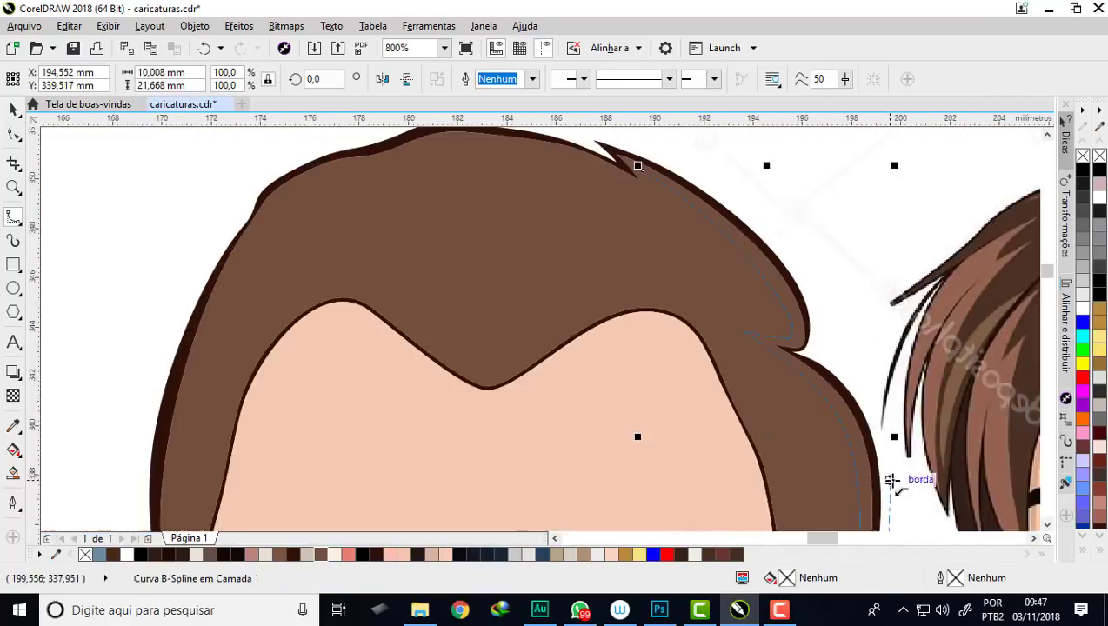
pyautogui.scroll(2, 129, 370)
pyautogui.scroll(3, 186, 252)
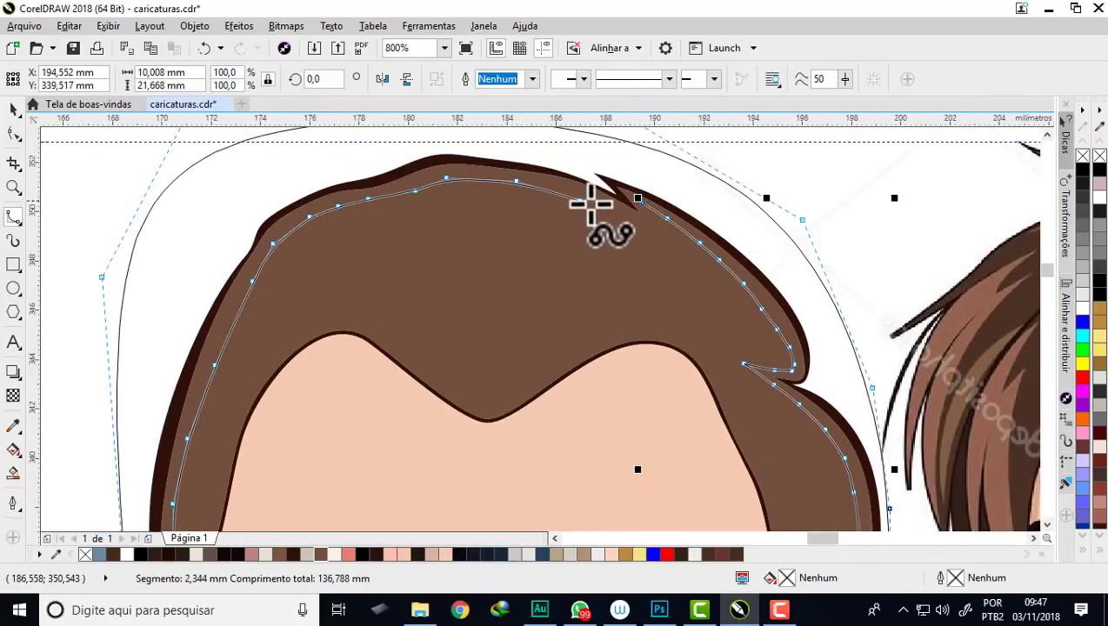
pyautogui.click(632, 220)
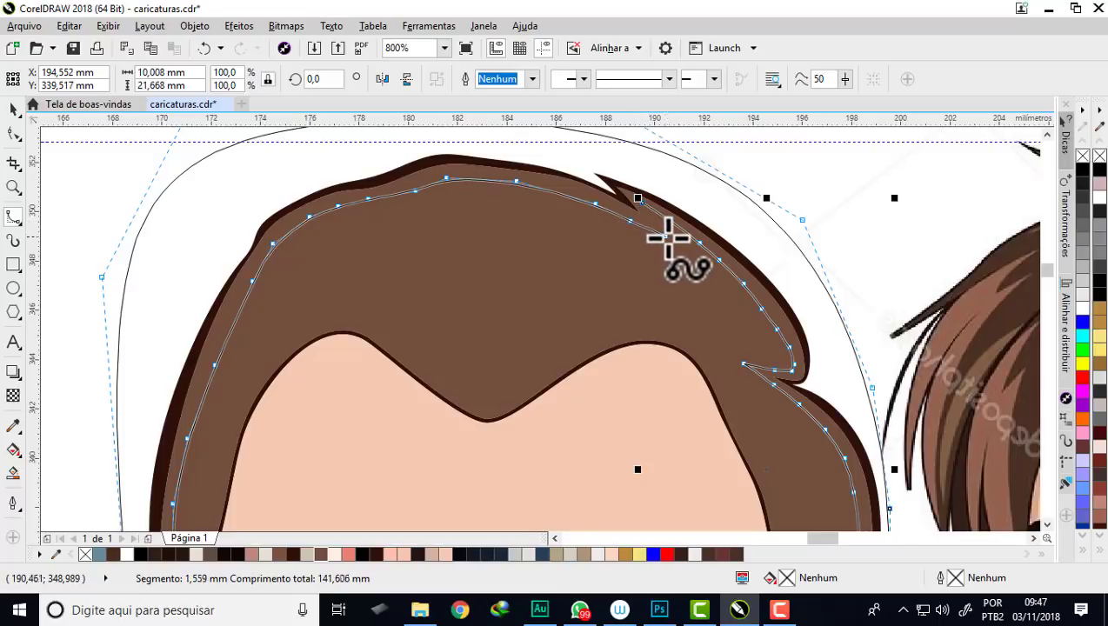
pyautogui.click(668, 230)
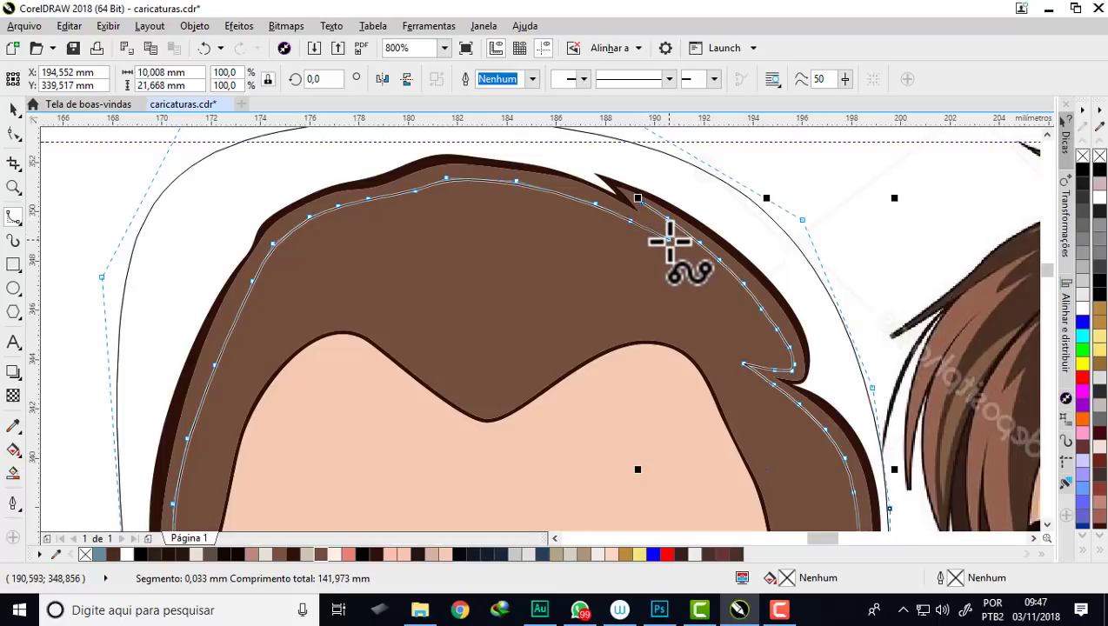
pyautogui.click(646, 203)
pyautogui.scroll(2, 674, 213)
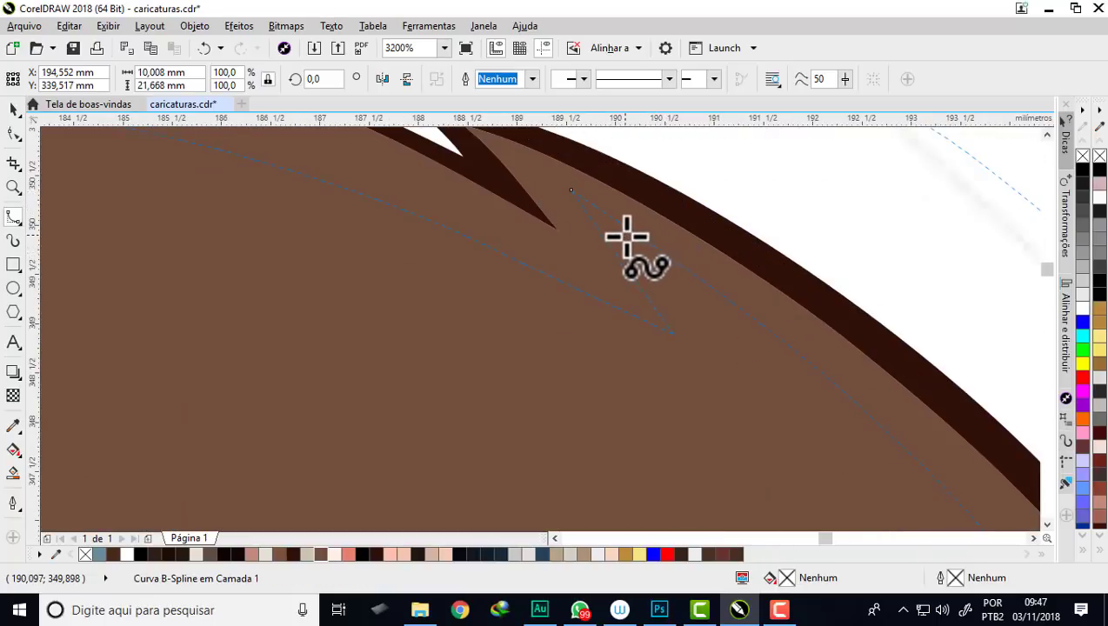
pyautogui.scroll(-3, 580, 193)
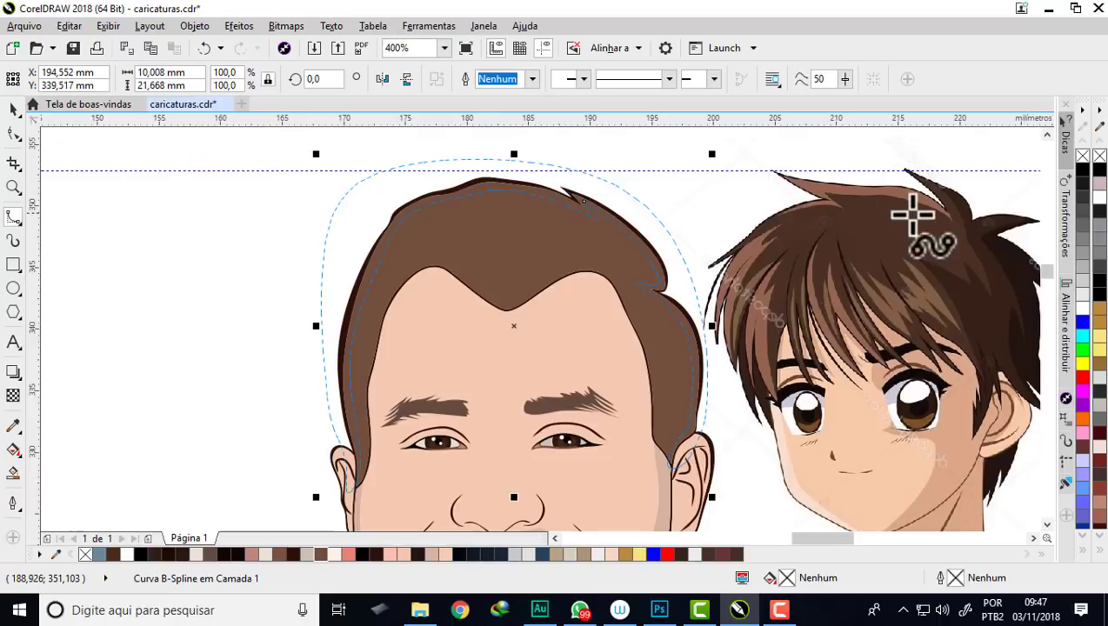
pyautogui.scroll(2, 607, 218)
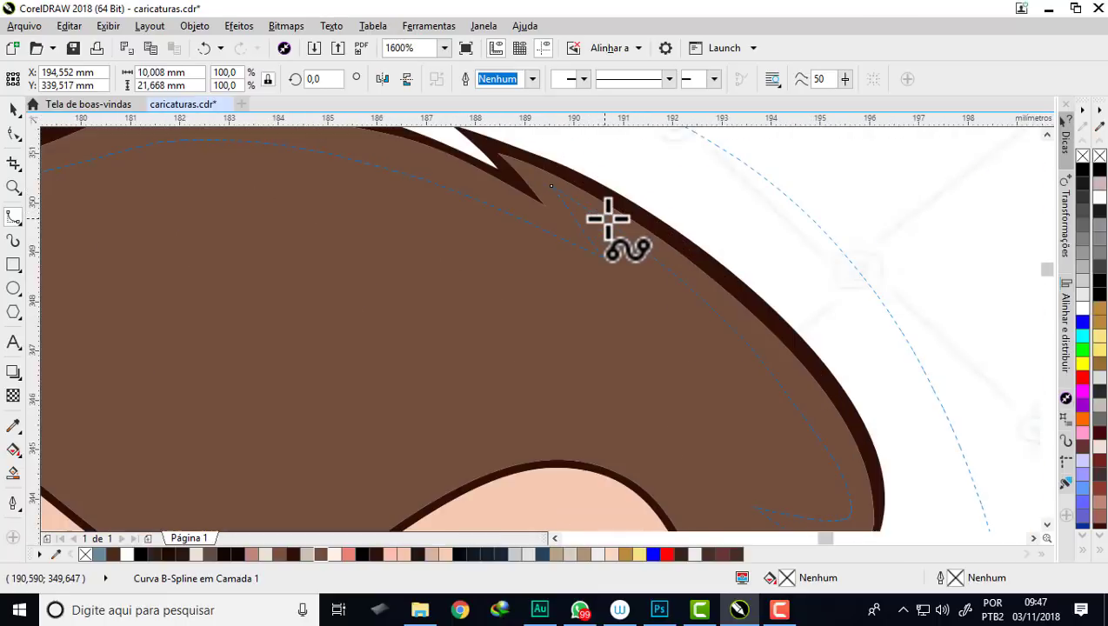
pyautogui.scroll(-1, 608, 217)
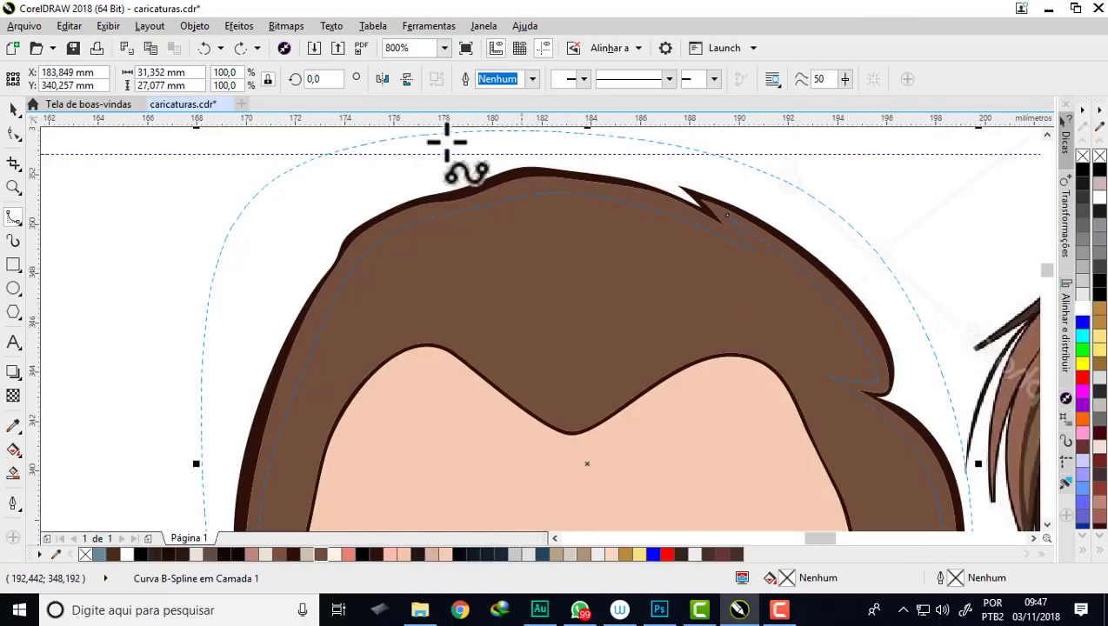
pyautogui.scroll(-1, 628, 236)
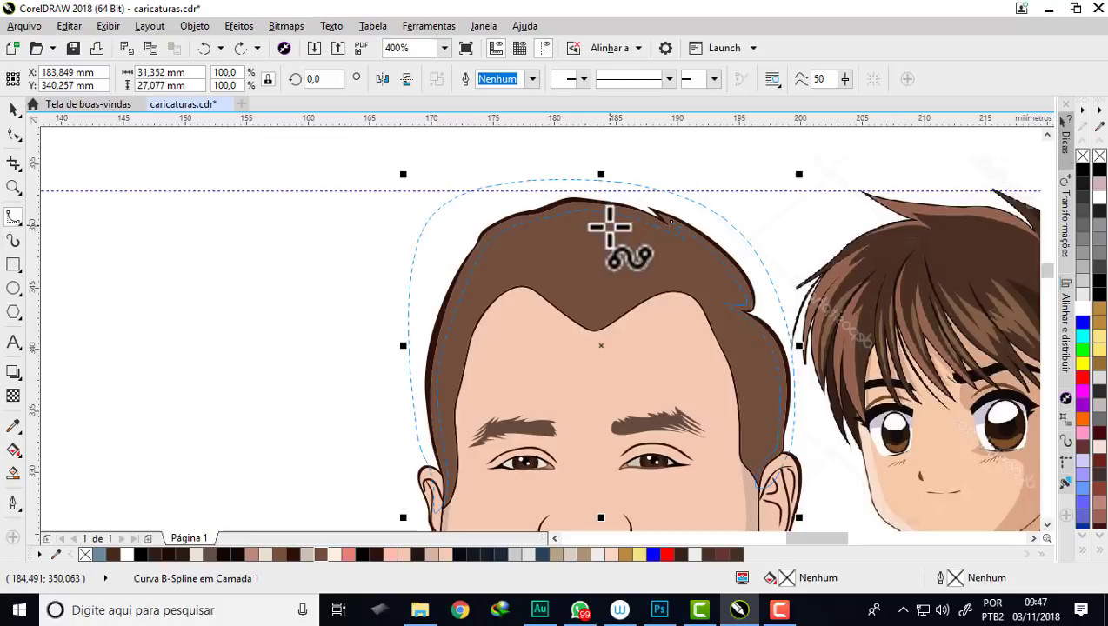
# Step: Try the Smart Fill tool, then return to the Pick tool with nothing selected
pyautogui.click(14, 474)
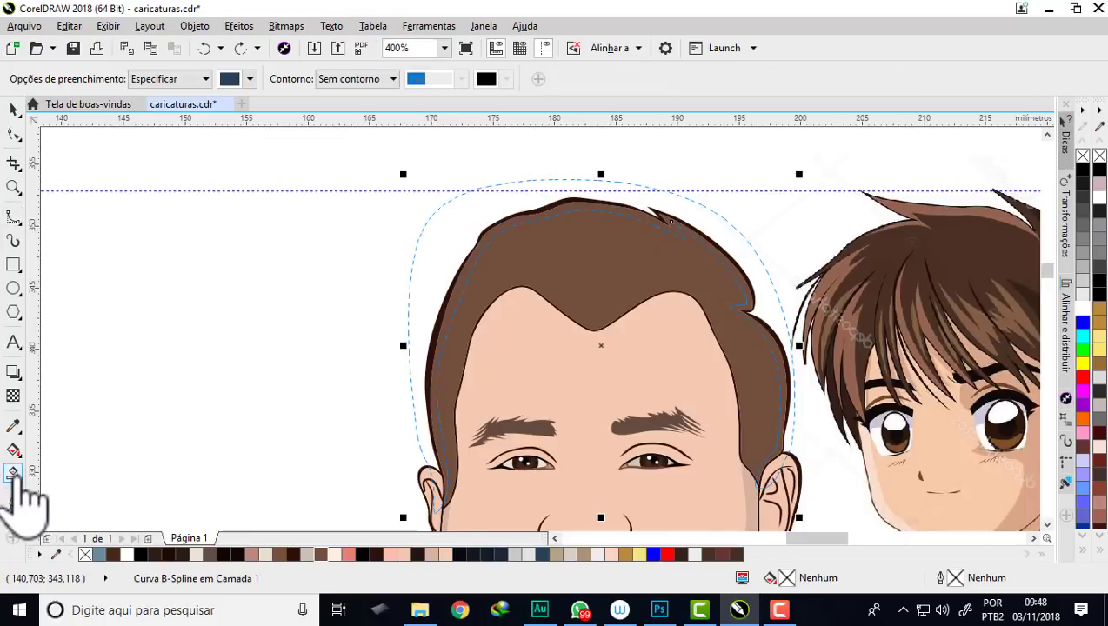
pyautogui.scroll(2, 606, 209)
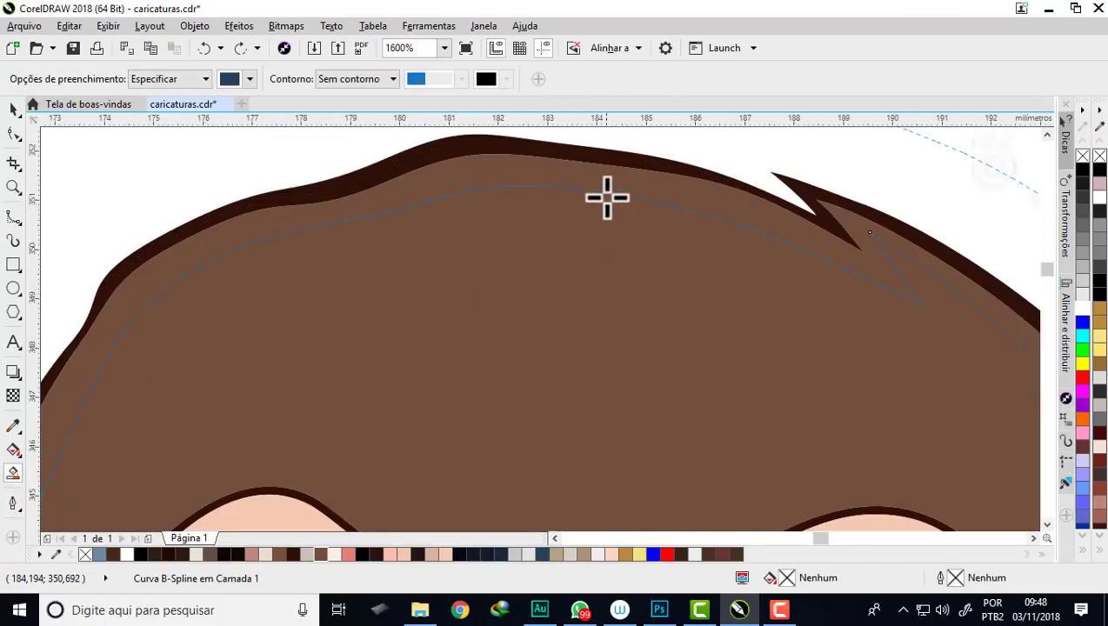
pyautogui.scroll(-2, 585, 171)
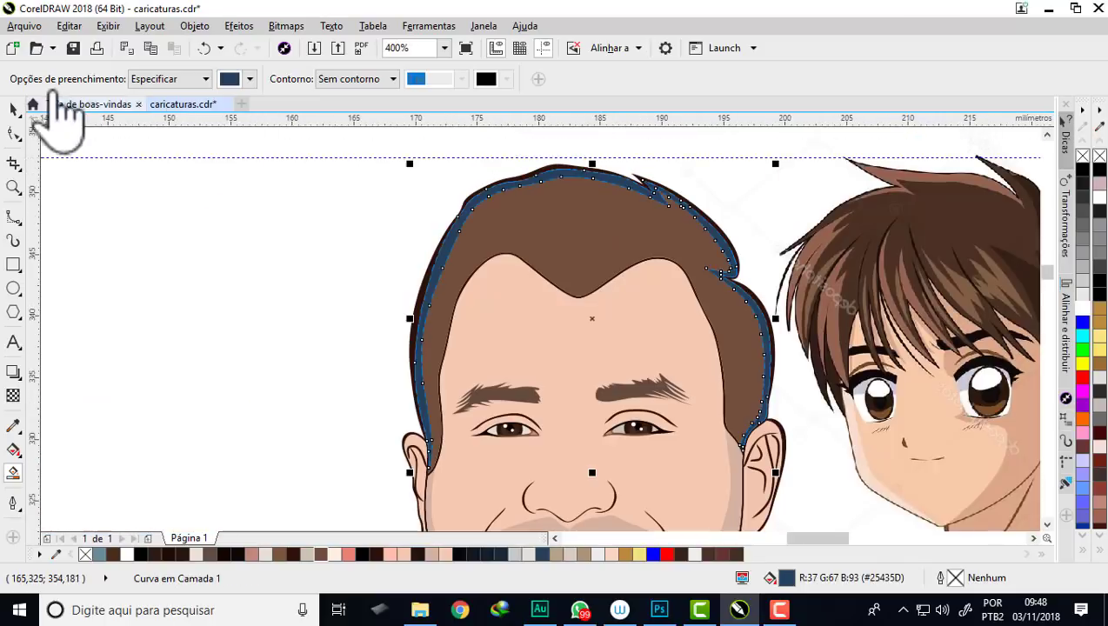
pyautogui.click(14, 108)
pyautogui.press('Escape')
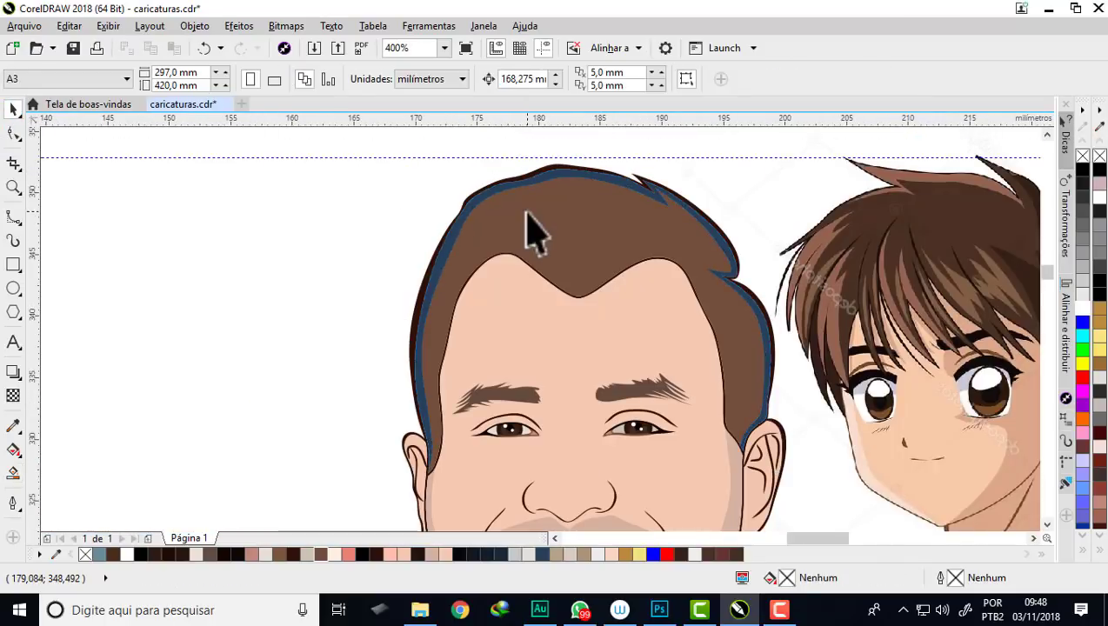
# Step: Drag the traced hair curve off the head and cancel the move with Escape
pyautogui.scroll(-2, 557, 222)
pyautogui.scroll(1, 560, 224)
pyautogui.scroll(-1, 554, 209)
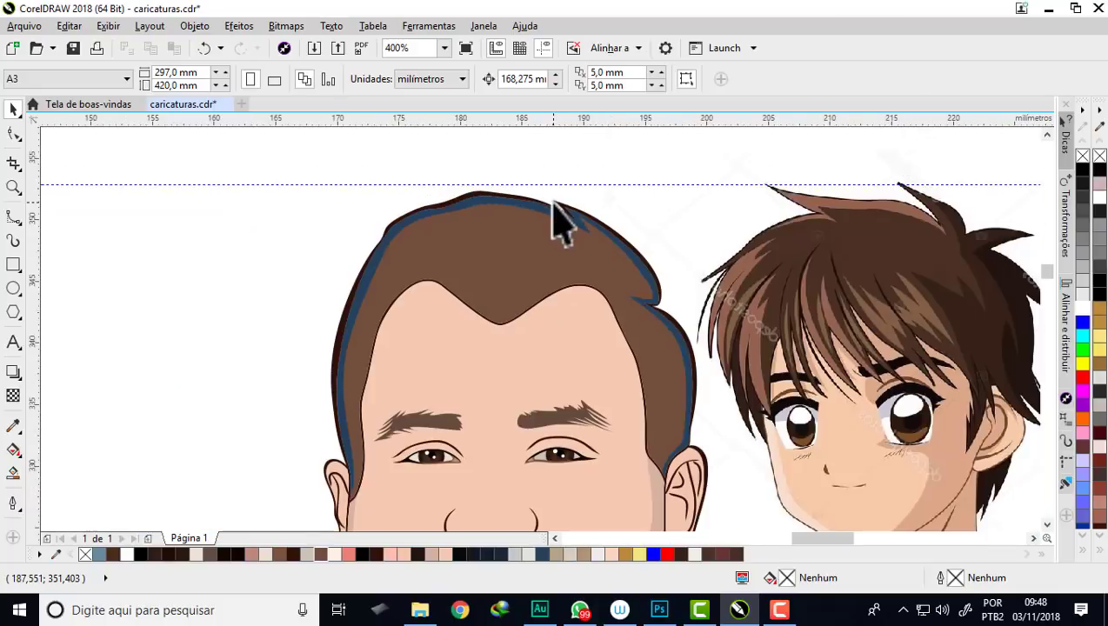
pyautogui.scroll(1, 883, 217)
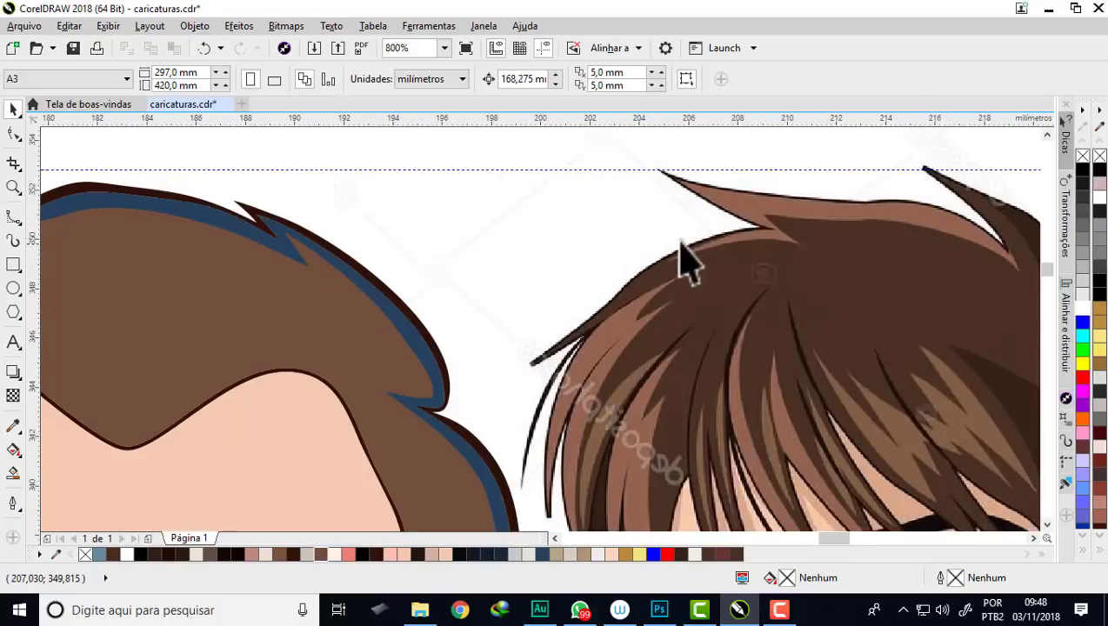
pyautogui.scroll(-2, 676, 257)
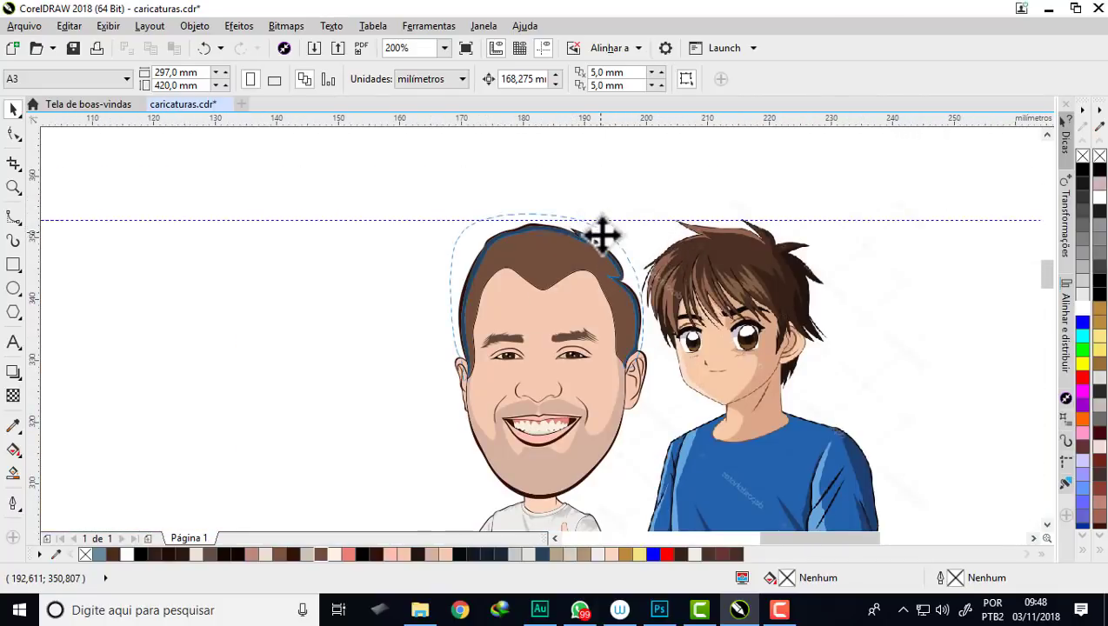
pyautogui.moveTo(601, 229); pyautogui.dragTo(296, 185)
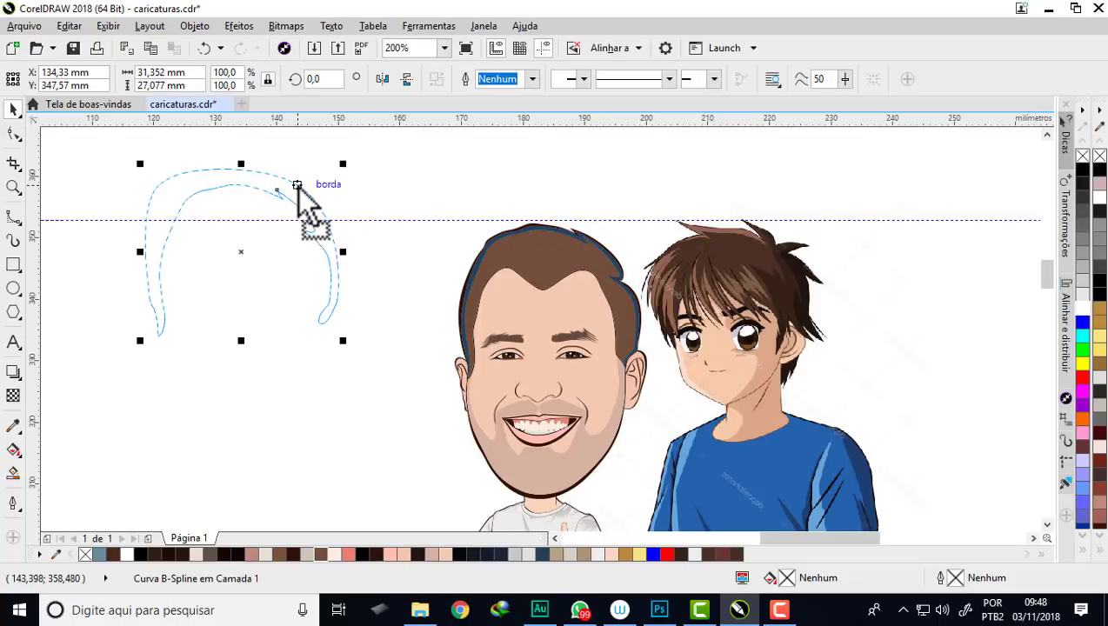
pyautogui.press('Escape')
# Step: Zoom in and out around the caricature's hairline
pyautogui.scroll(1, 594, 255)
pyautogui.scroll(1, 556, 247)
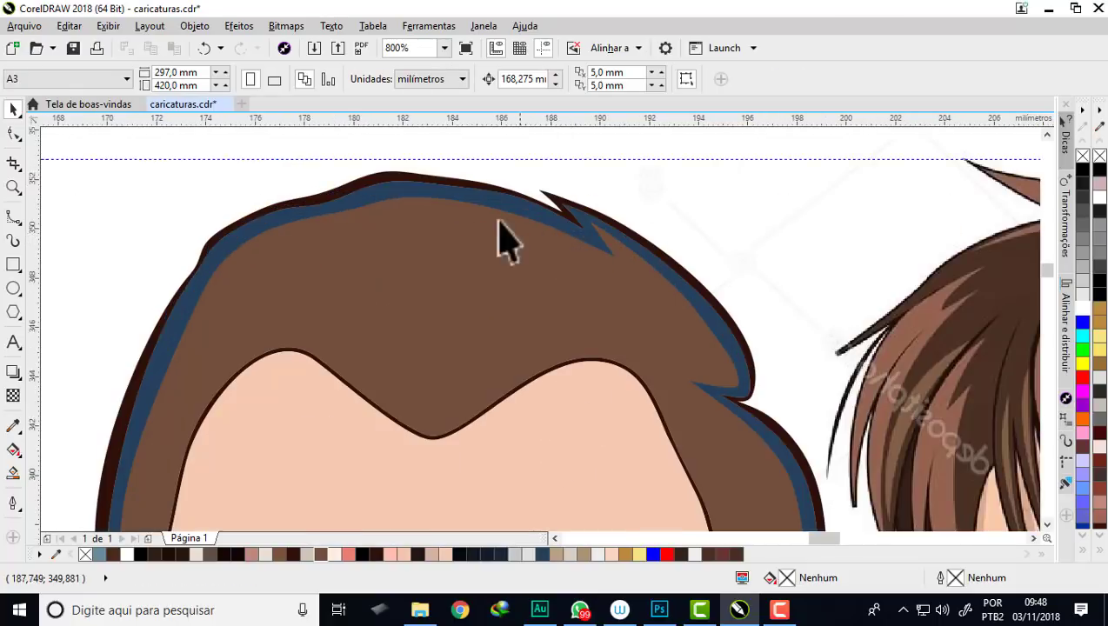
pyautogui.scroll(-1, 373, 207)
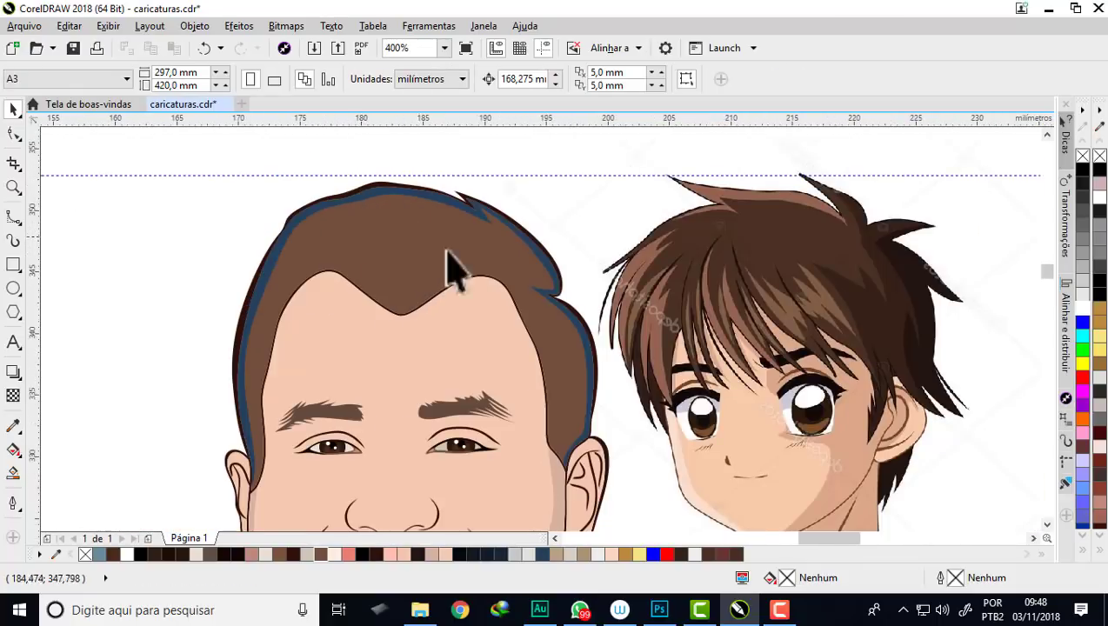
pyautogui.scroll(1, 503, 276)
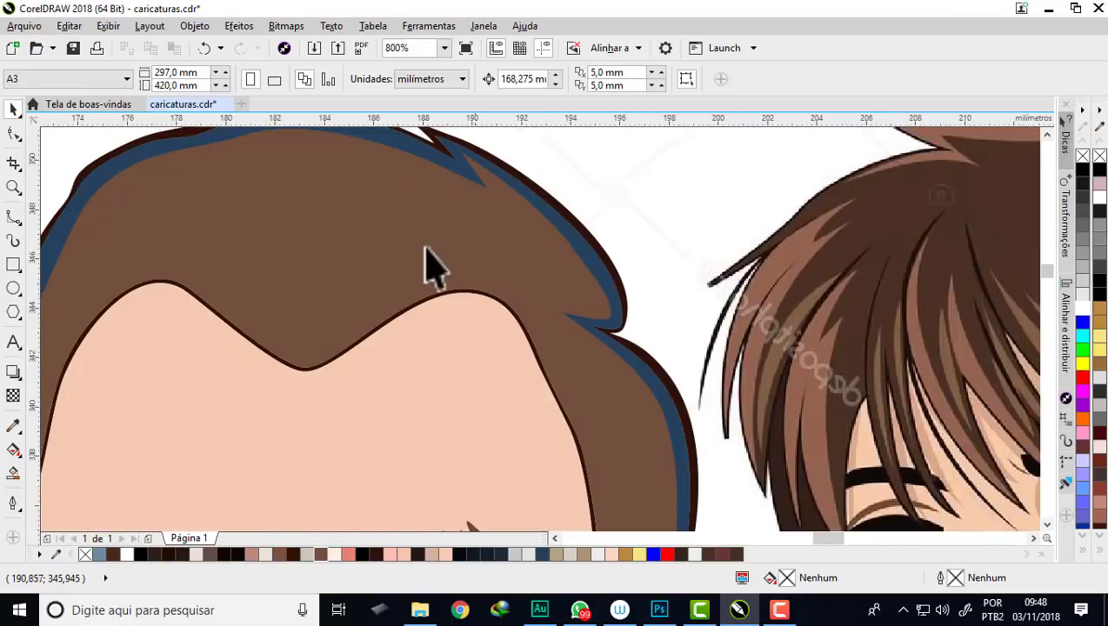
pyautogui.scroll(-1, 425, 260)
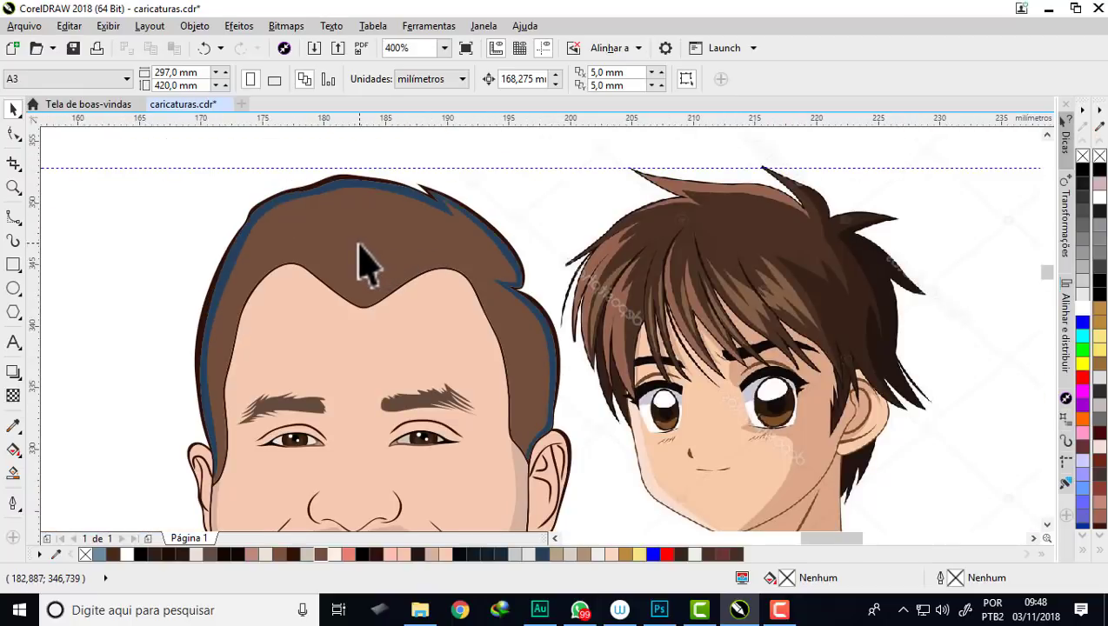
pyautogui.scroll(3, 348, 259)
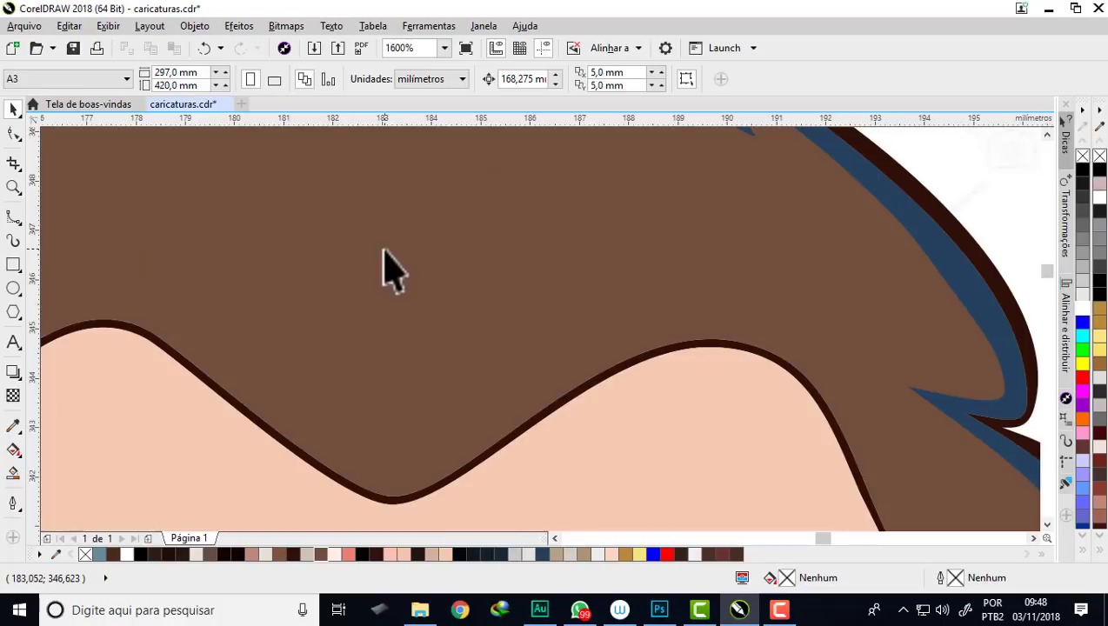
pyautogui.scroll(-1, 383, 266)
# Step: Sample the hair colour with the Eyedropper, then reset the document palette (Redefinir paleta, Sim)
pyautogui.click(13, 425)
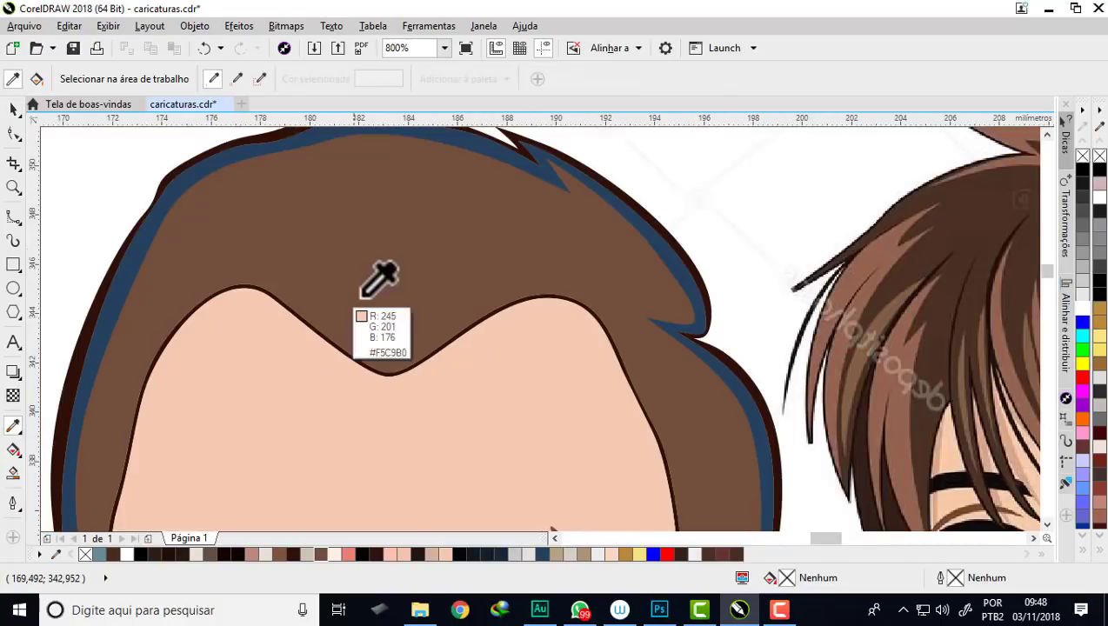
pyautogui.click(368, 276)
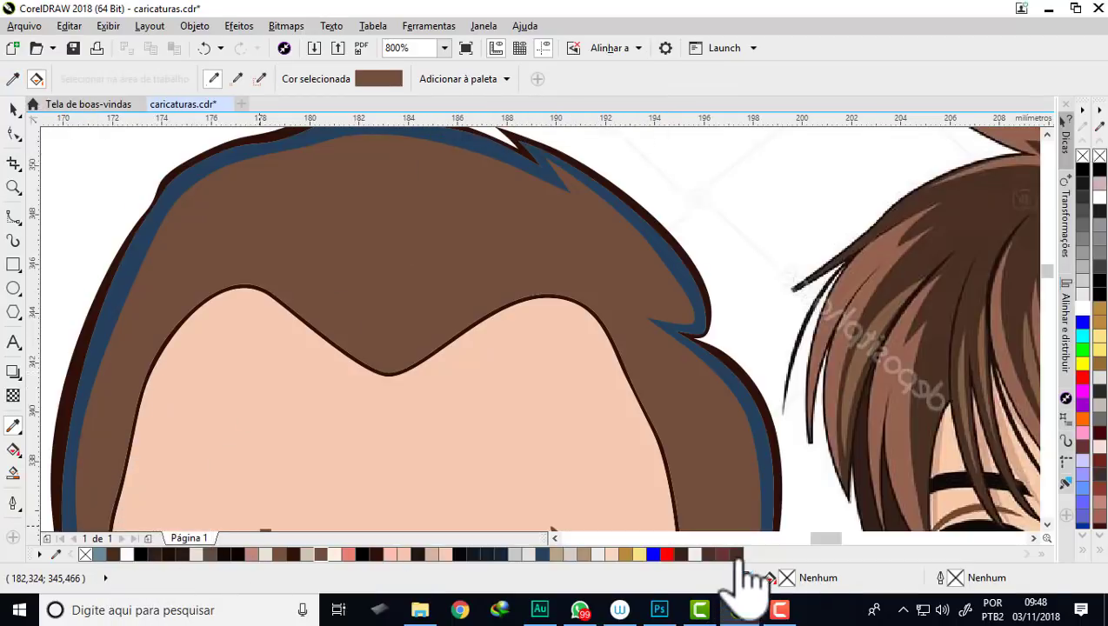
pyautogui.click(39, 555)
pyautogui.moveTo(72, 368)
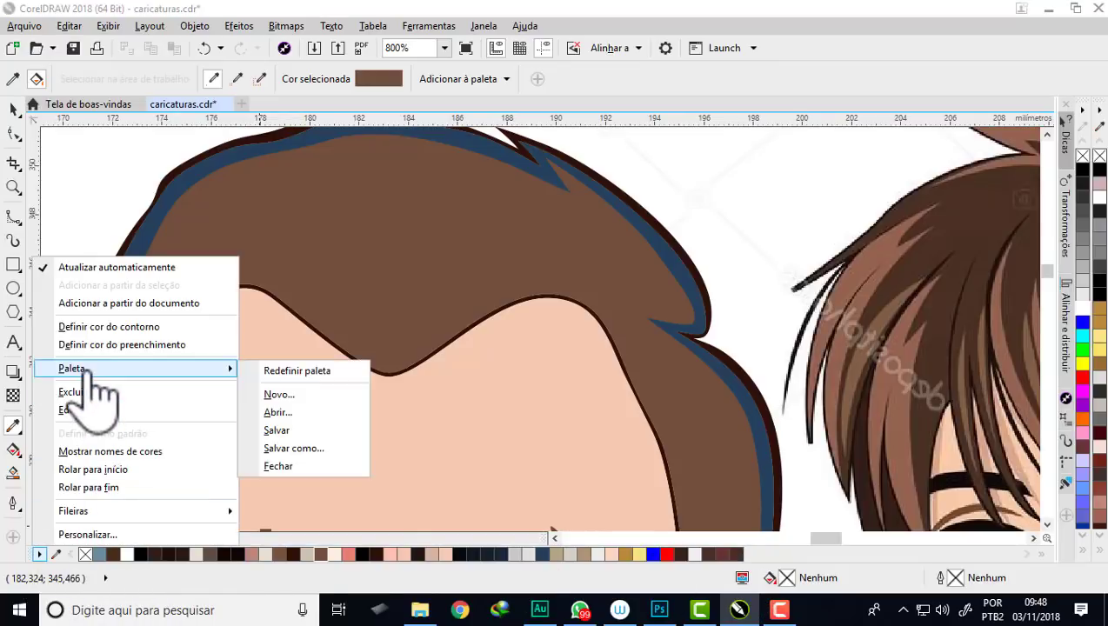
pyautogui.click(327, 375)
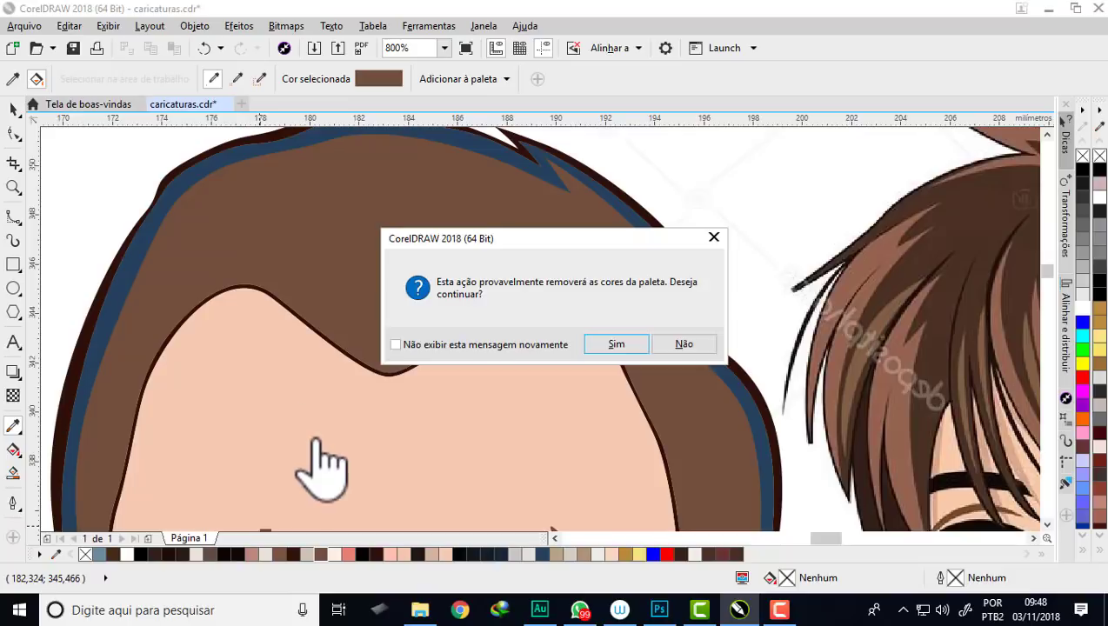
pyautogui.click(616, 344)
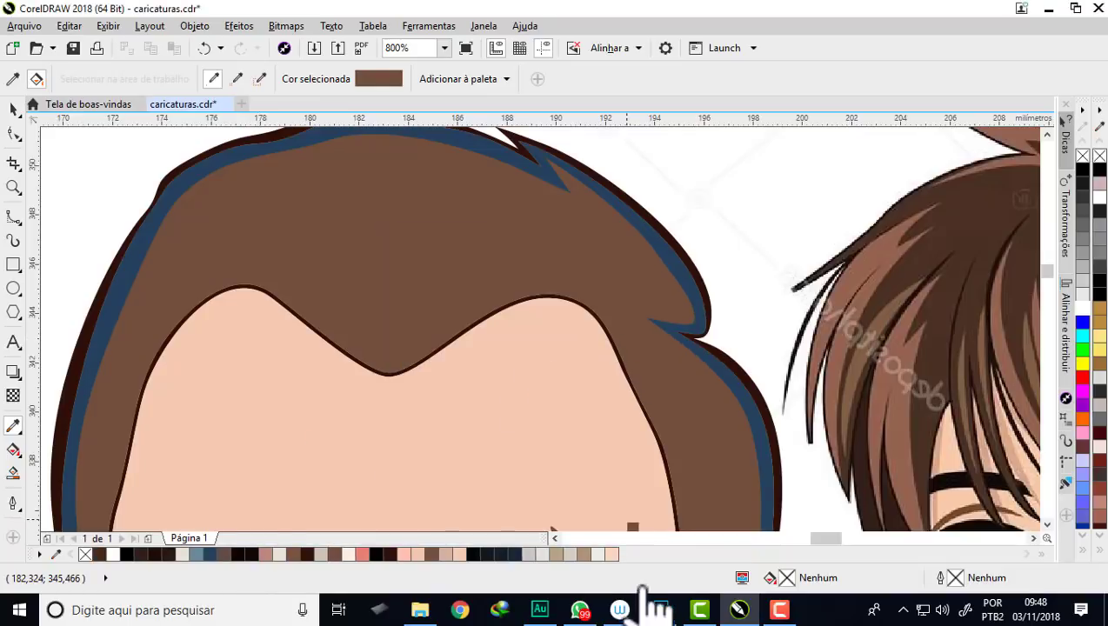
# Step: Zoom around the drawing and return to the Pick tool
pyautogui.scroll(-2, 313, 176)
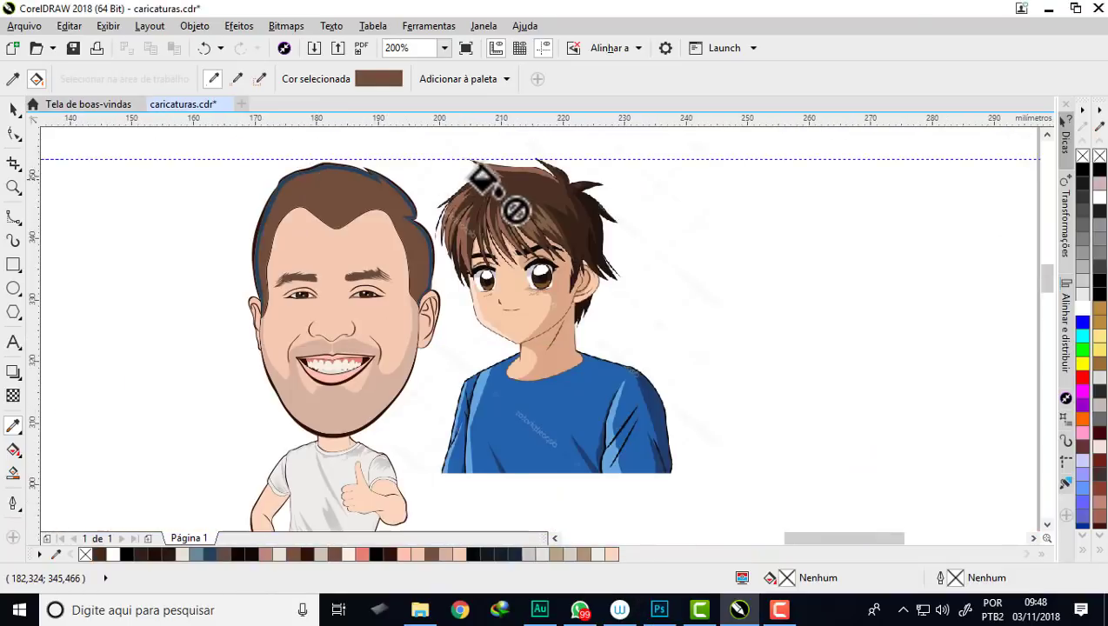
pyautogui.scroll(1, 543, 206)
pyautogui.scroll(-5, 521, 233)
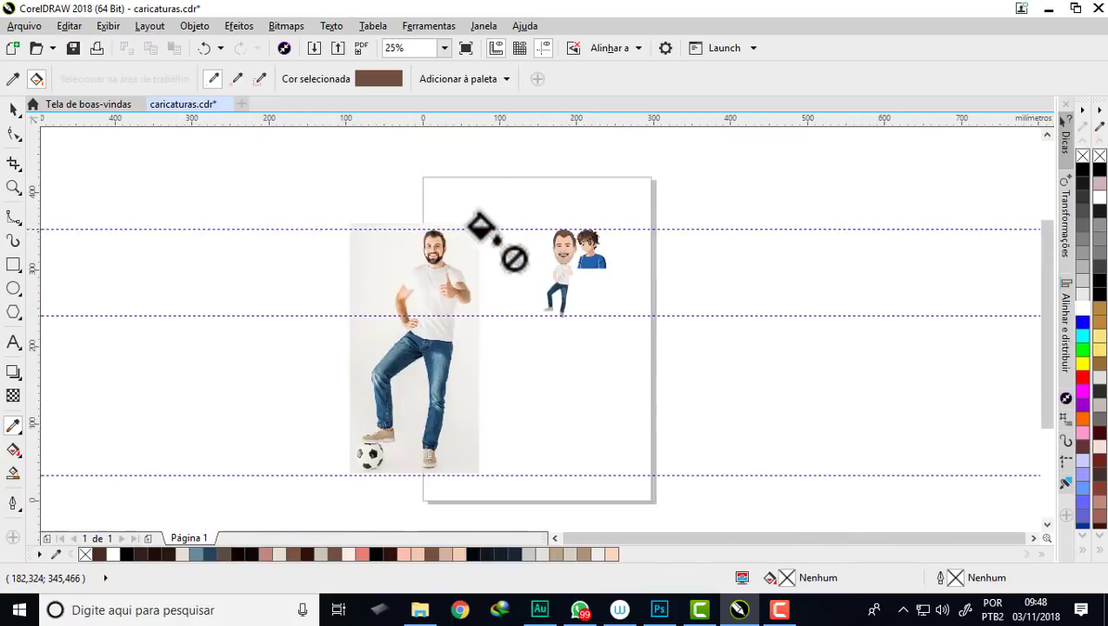
pyautogui.scroll(3, 446, 227)
pyautogui.scroll(2, 383, 317)
pyautogui.scroll(-3, 265, 260)
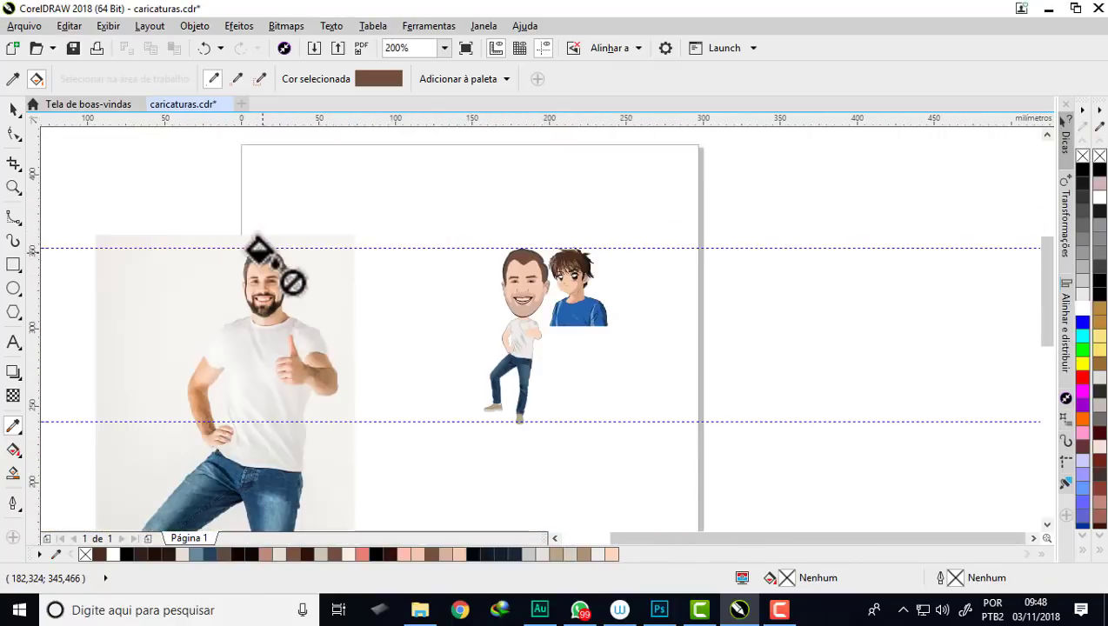
pyautogui.scroll(2, 519, 254)
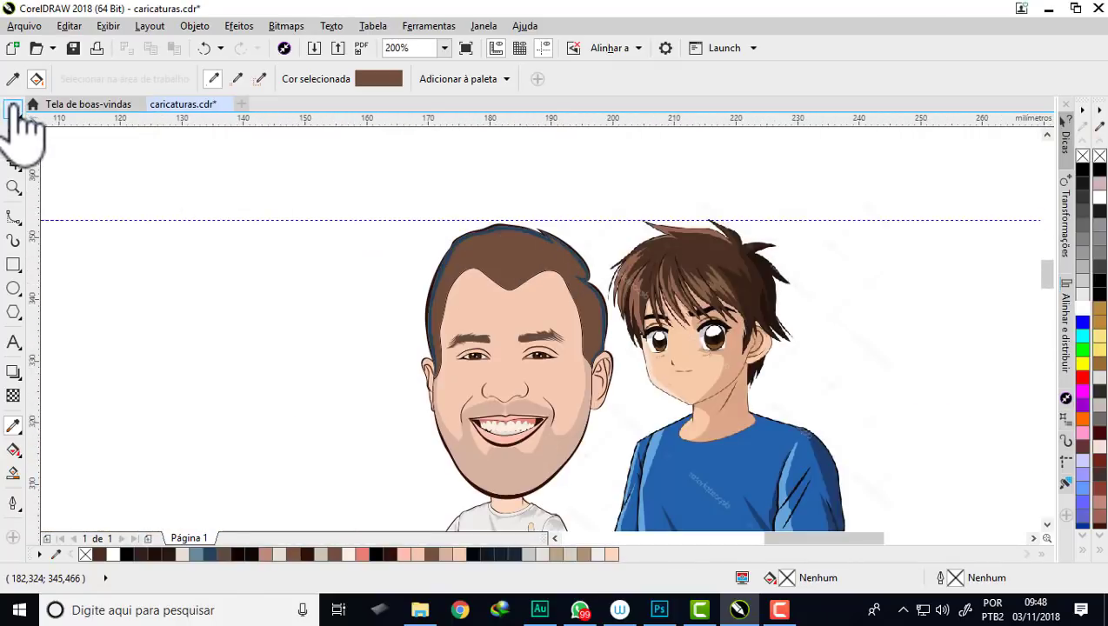
pyautogui.click(13, 109)
pyautogui.scroll(1, 581, 283)
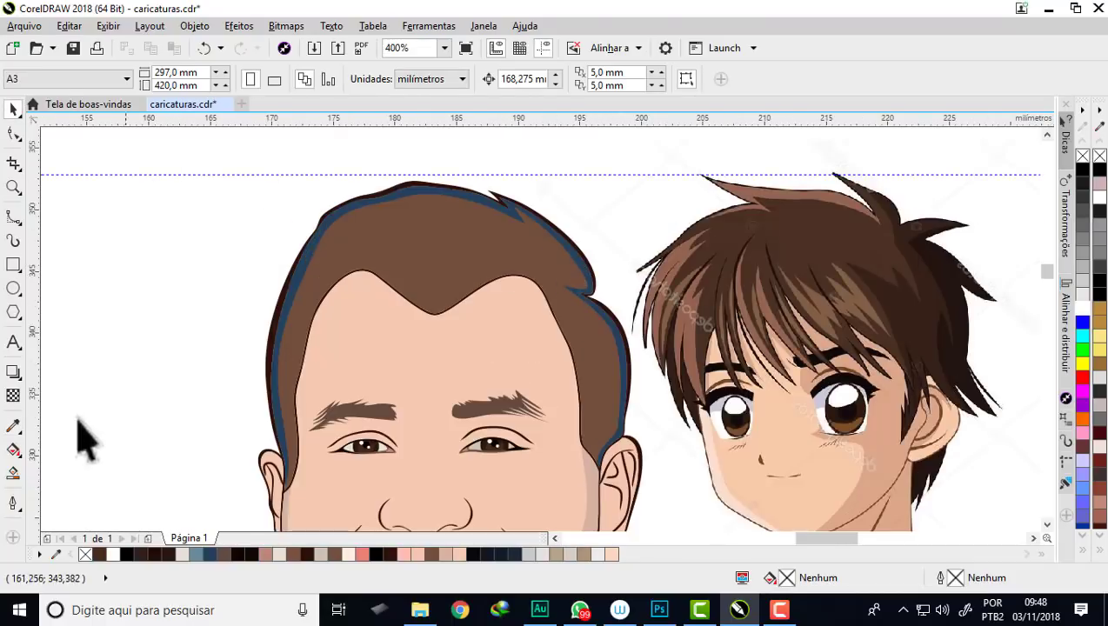
# Step: Sample the hair with the Eyedropper, then refill the hair shape with near-black brown #1F0C06
pyautogui.click(14, 427)
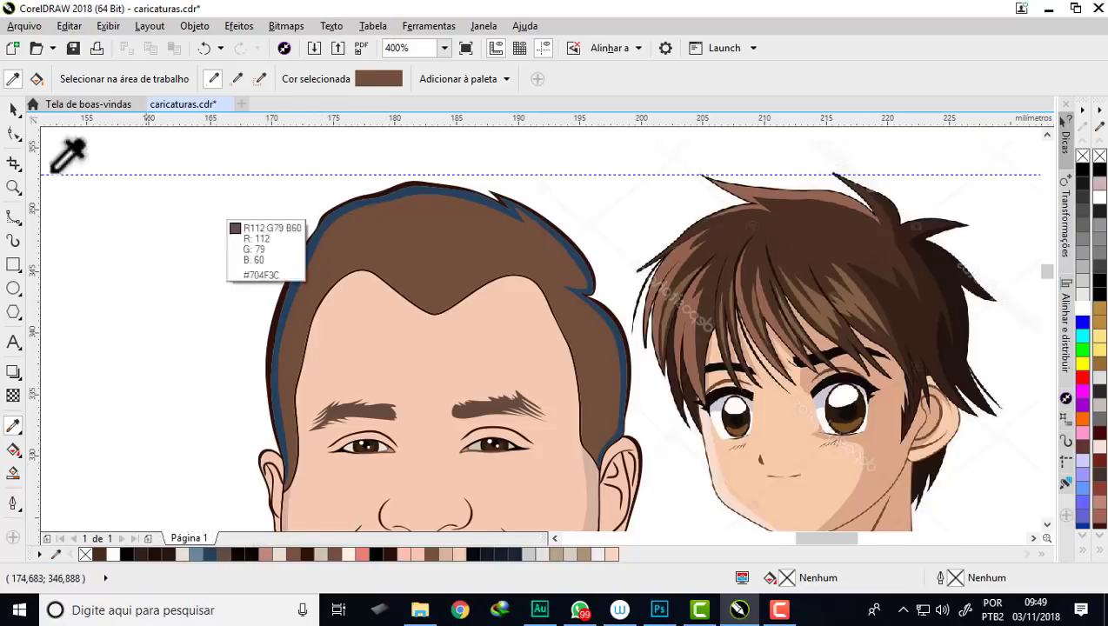
pyautogui.click(14, 109)
pyautogui.click(442, 269)
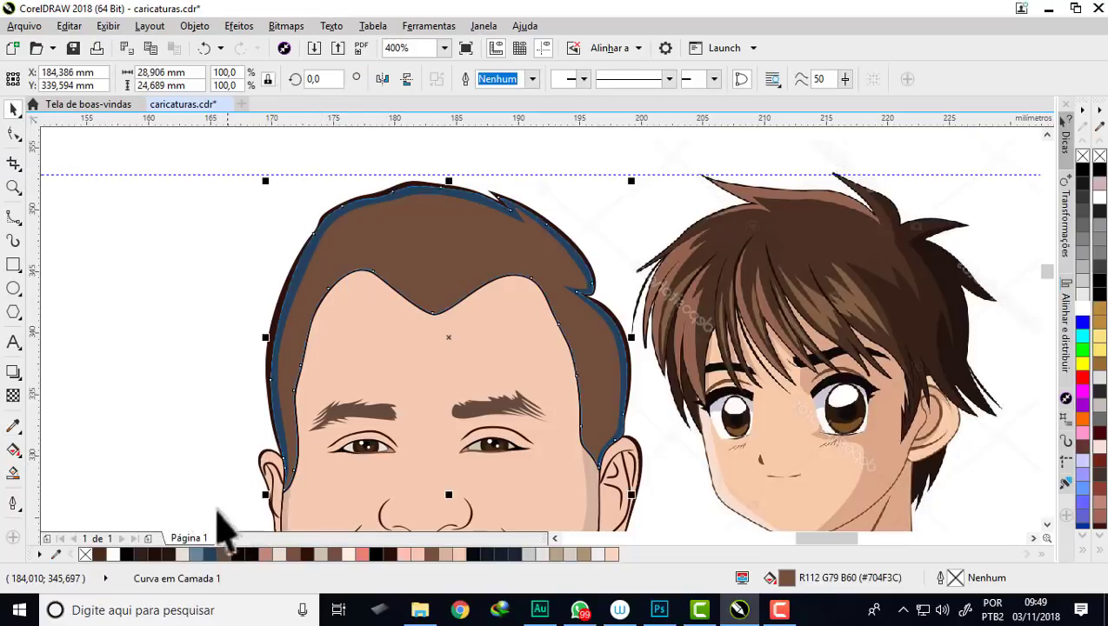
pyautogui.click(156, 554)
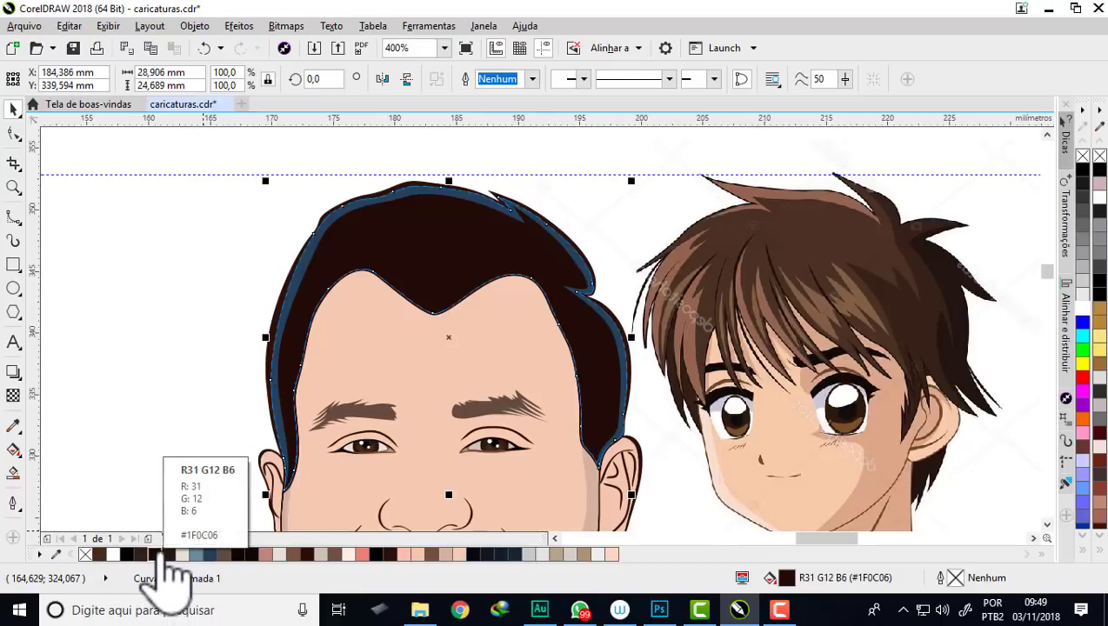
pyautogui.scroll(1, 436, 204)
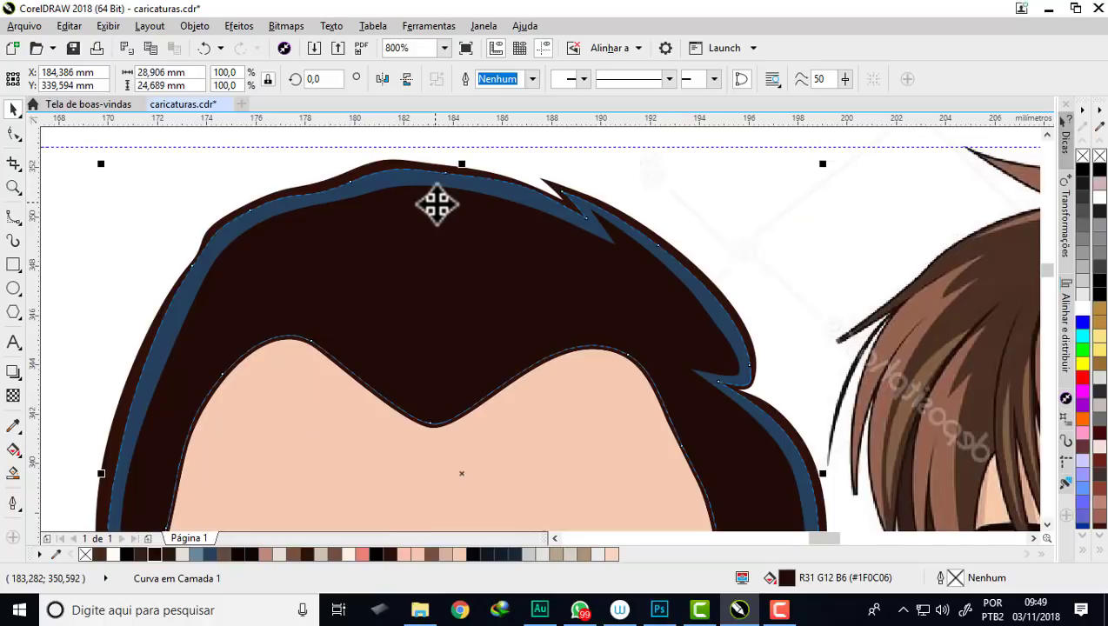
pyautogui.scroll(-1, 436, 204)
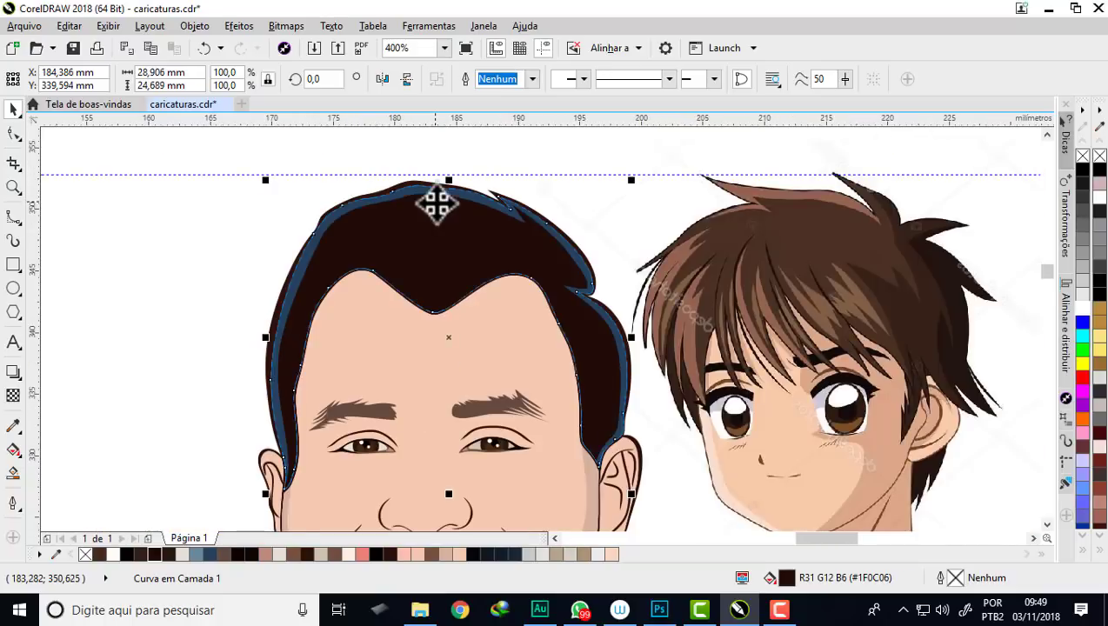
# Step: Deselect the hair, choose B-Spline, zoom to the photo's hairline and show the curve-tool flyout
pyautogui.click(190, 217)
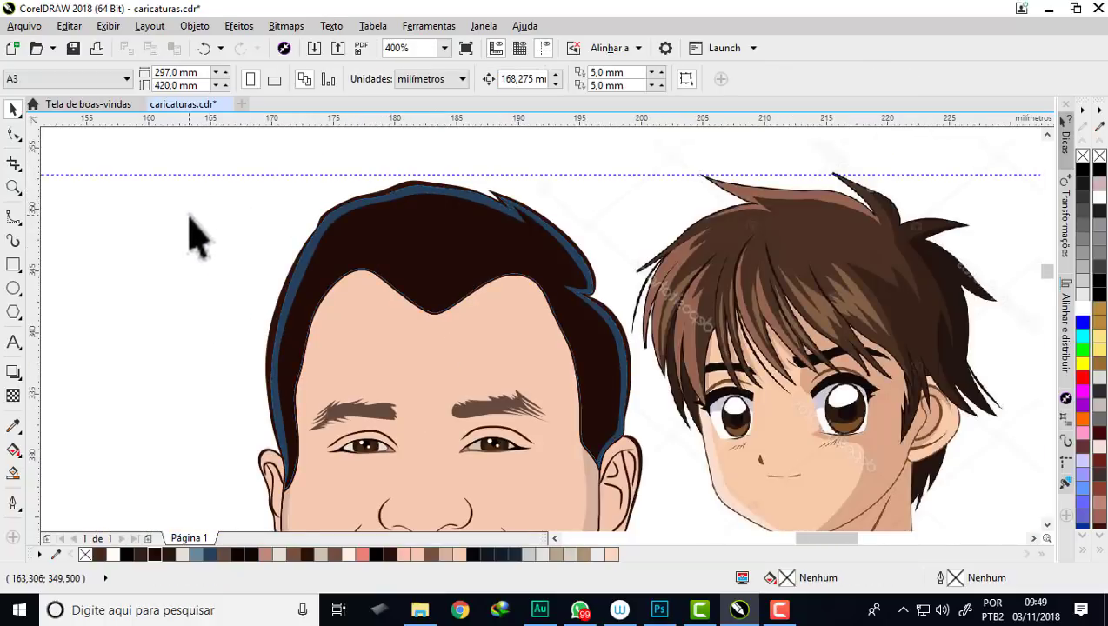
pyautogui.click(16, 222)
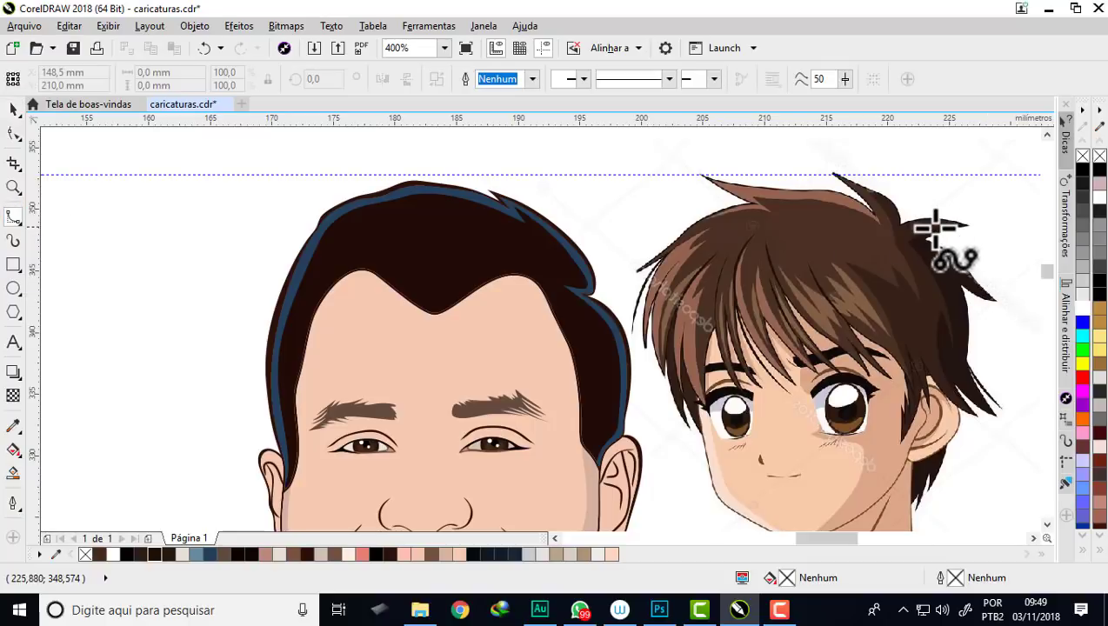
pyautogui.scroll(1, 915, 229)
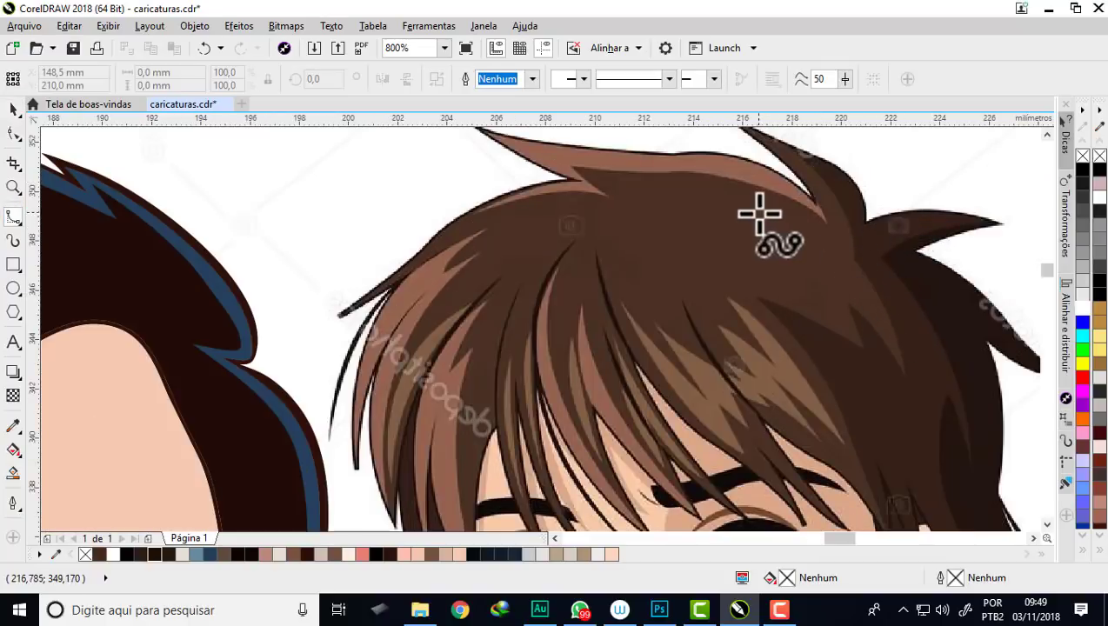
pyautogui.scroll(-1, 870, 287)
pyautogui.scroll(1, 878, 301)
pyautogui.scroll(-2, 865, 302)
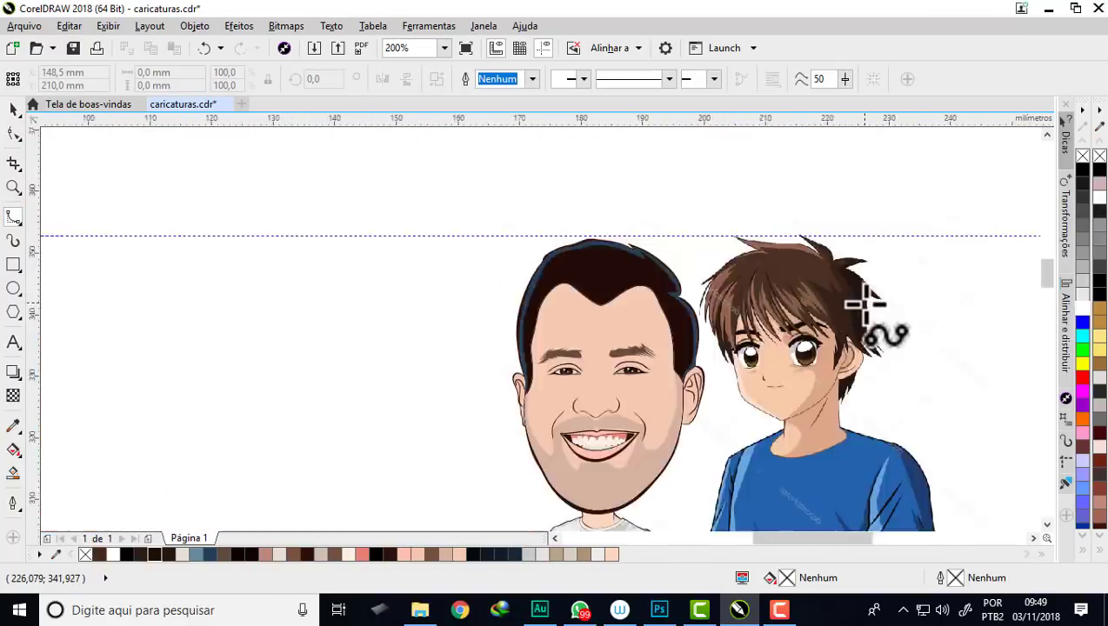
pyautogui.scroll(-1, 738, 292)
pyautogui.scroll(1, 828, 317)
pyautogui.scroll(1, 830, 317)
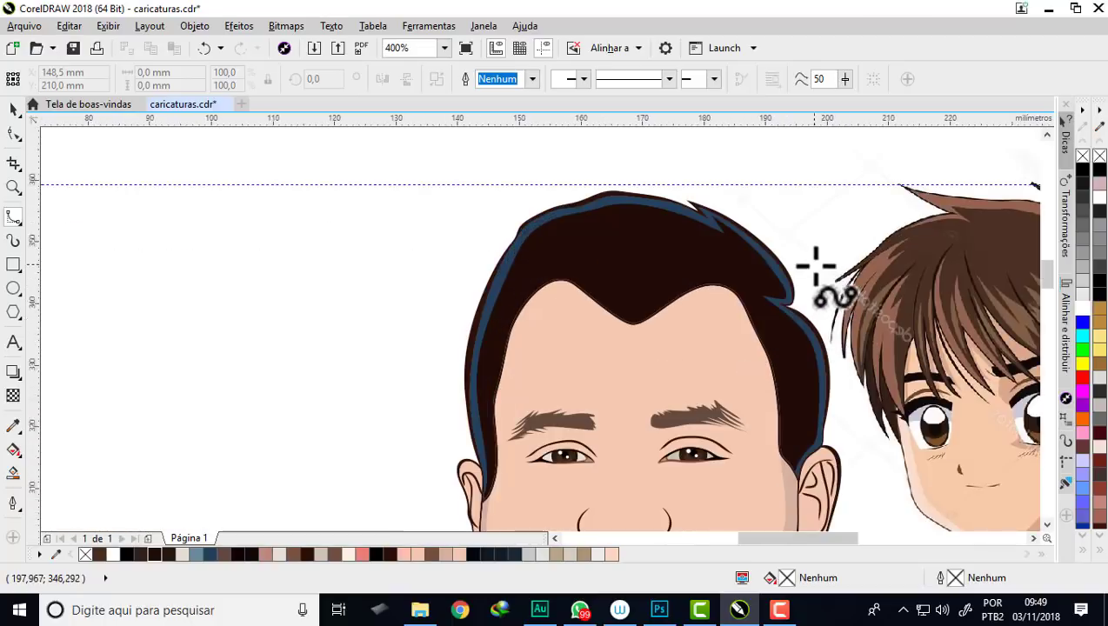
pyautogui.scroll(-3, 816, 259)
pyautogui.scroll(2, 536, 250)
pyautogui.scroll(1, 551, 269)
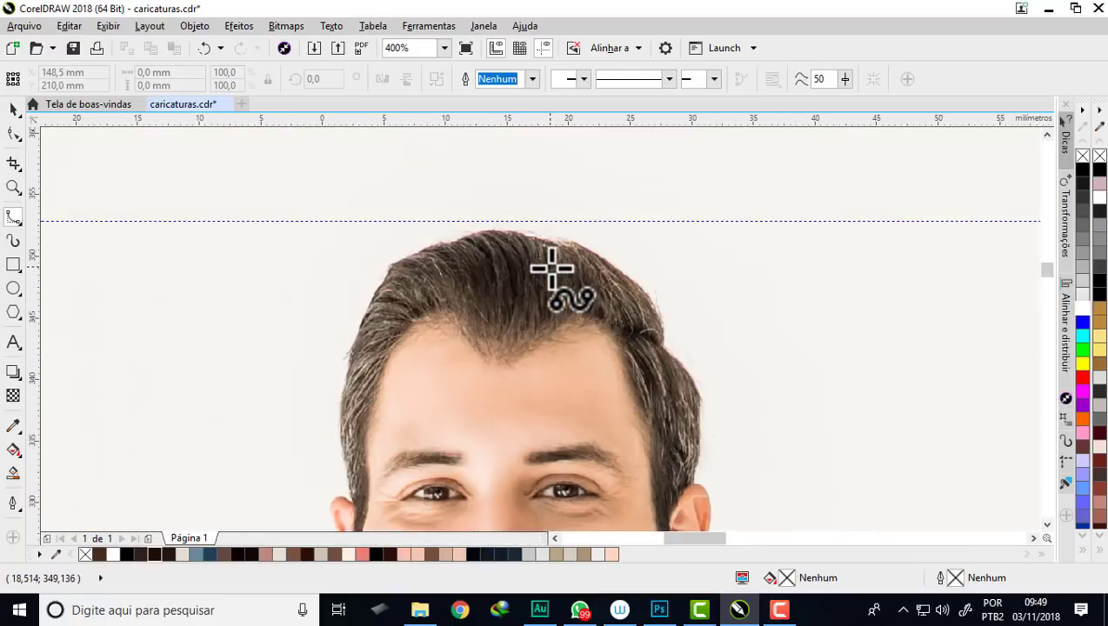
pyautogui.click(17, 223)
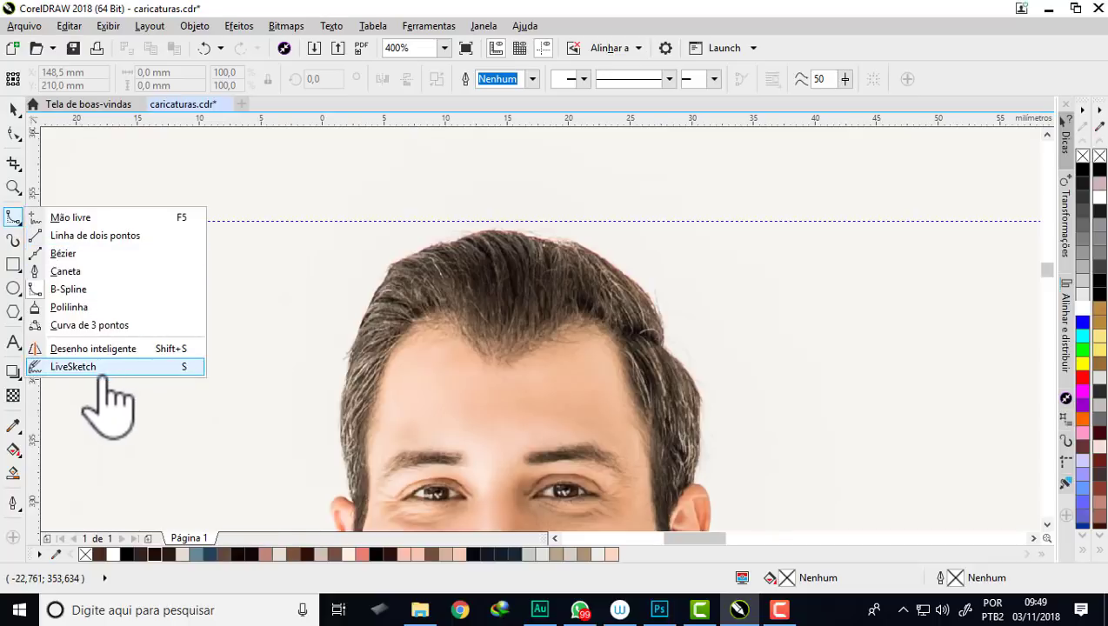
# Step: With the three-point curve tool, draw a first stroke across the photo's hairline
pyautogui.click(74, 328)
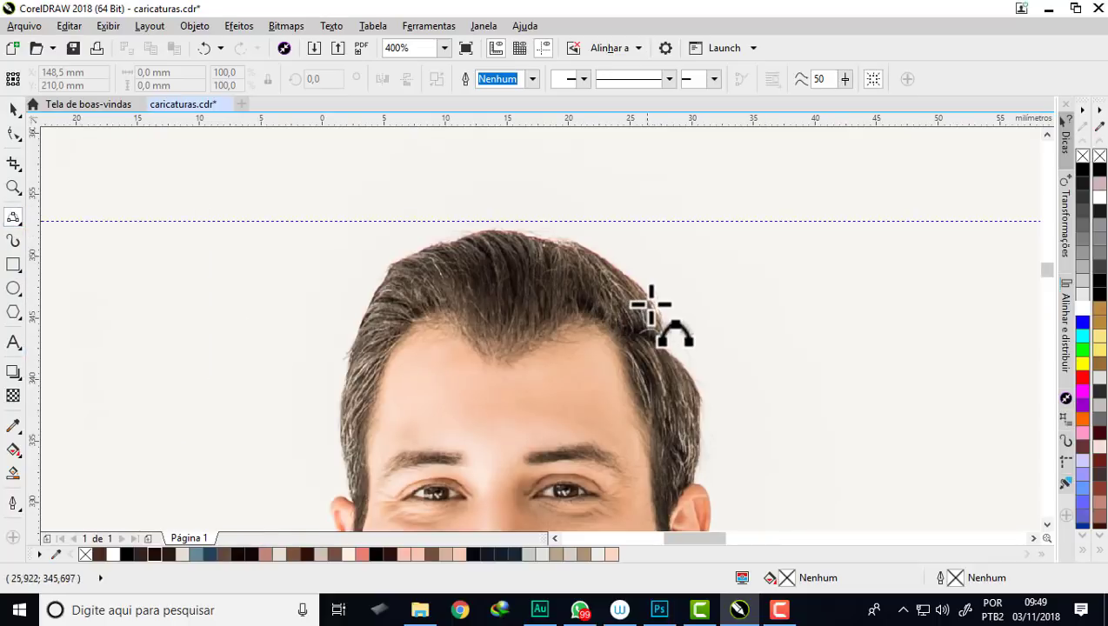
pyautogui.scroll(2, 650, 309)
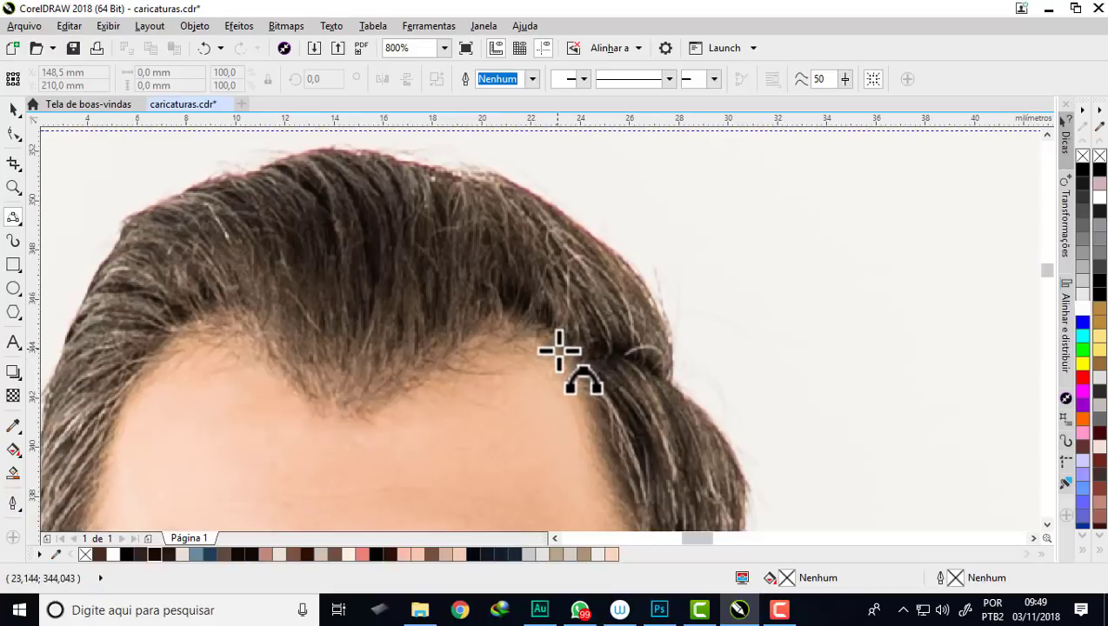
pyautogui.scroll(2, 668, 320)
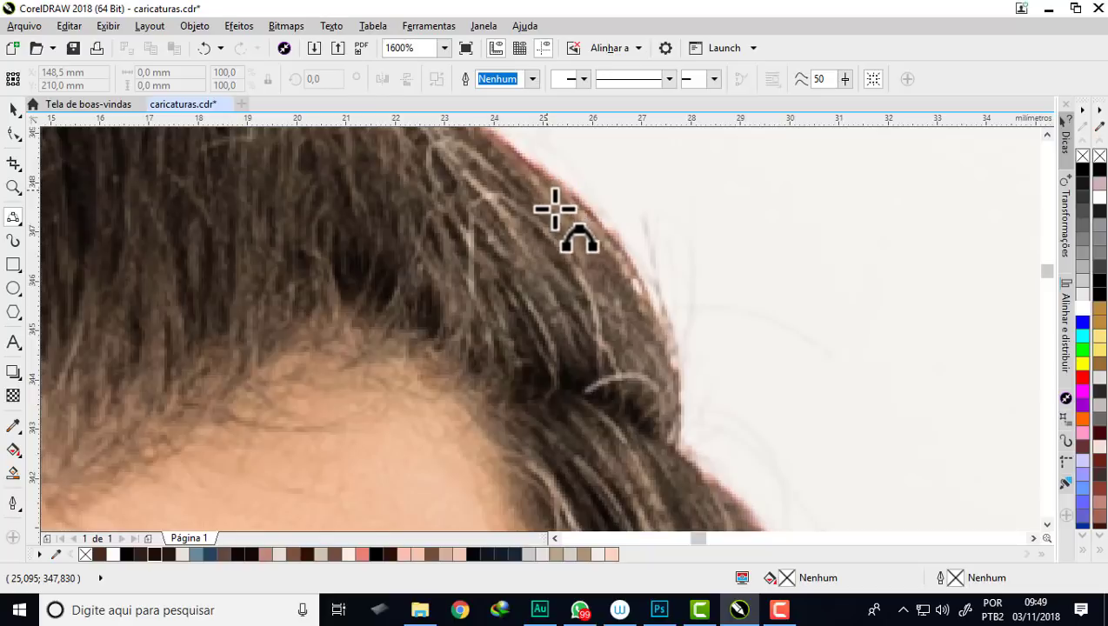
pyautogui.scroll(-4, 555, 209)
pyautogui.scroll(2, 527, 183)
pyautogui.scroll(2, 507, 185)
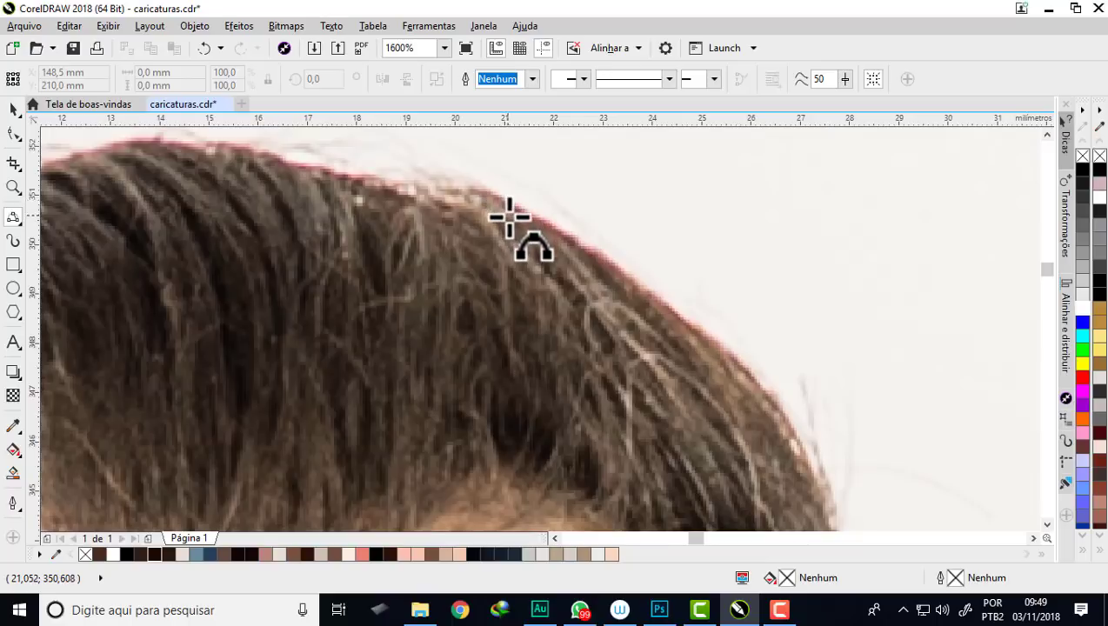
pyautogui.click(508, 217)
pyautogui.click(682, 352)
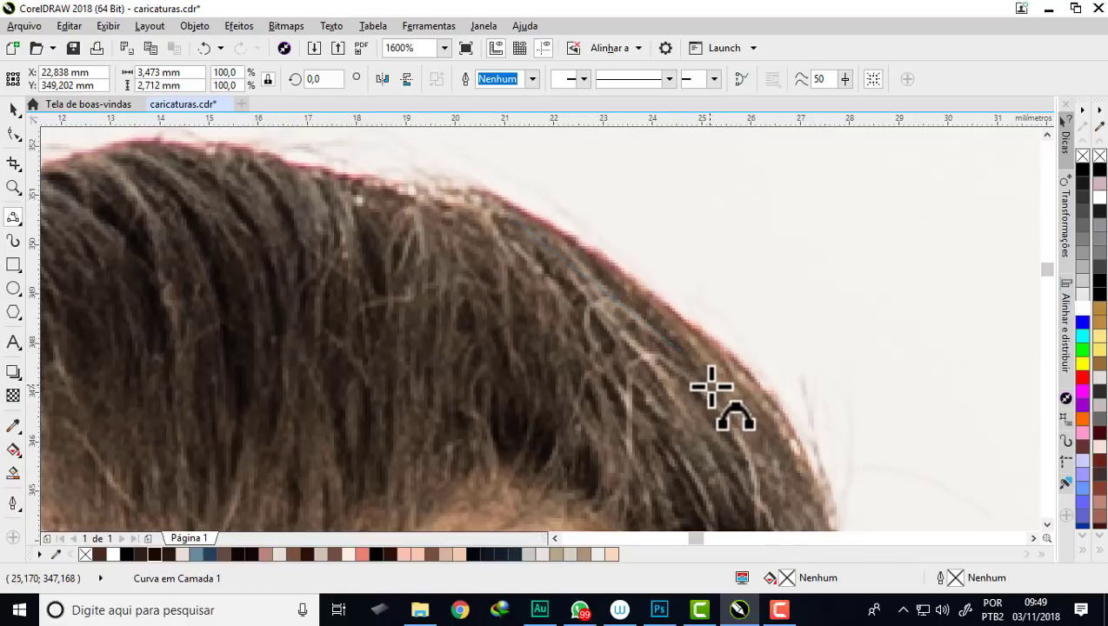
# Step: Draw a bent curve along the hair's outer edge and give it a tan (#BC893D) outline
pyautogui.scroll(-2, 655, 346)
pyautogui.scroll(-2, 522, 240)
pyautogui.scroll(-1, 835, 279)
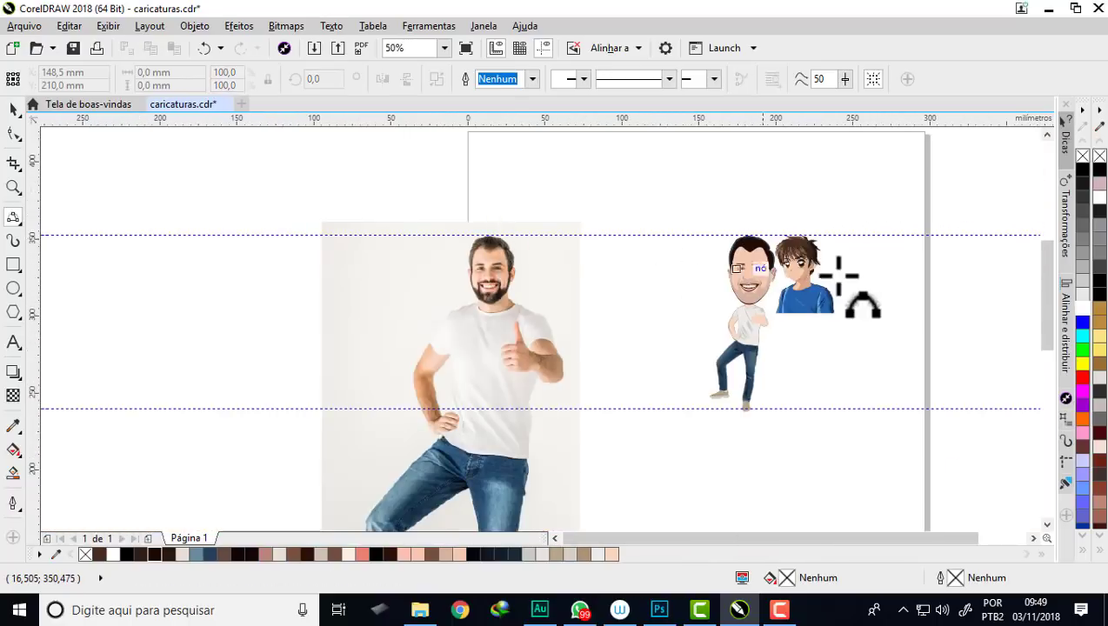
pyautogui.scroll(1, 767, 247)
pyautogui.scroll(2, 767, 247)
pyautogui.scroll(1, 786, 267)
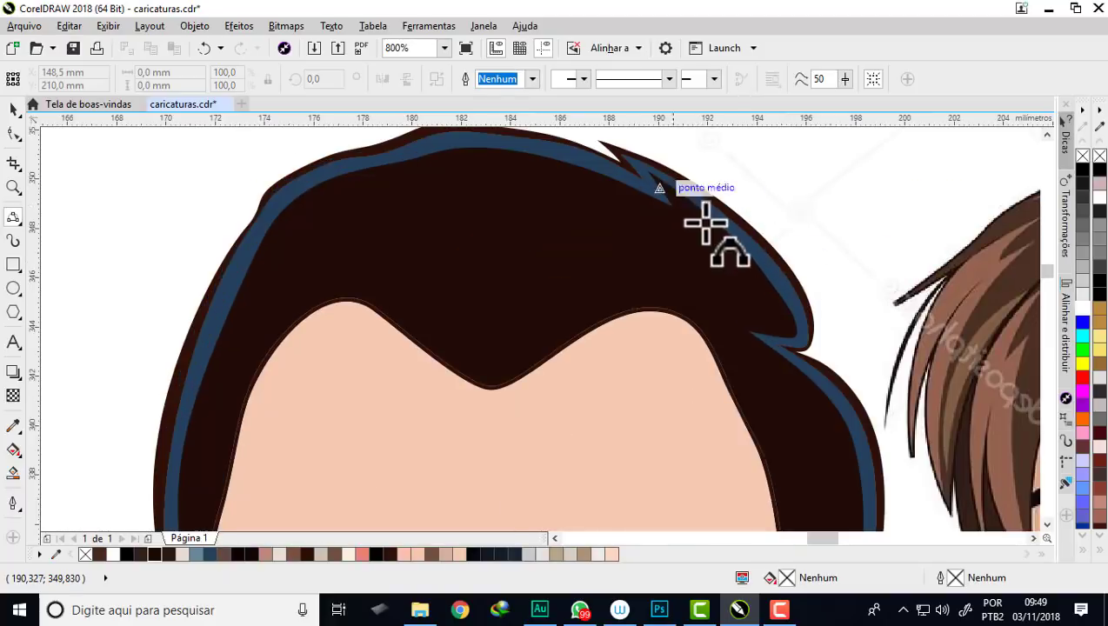
pyautogui.scroll(-4, 682, 193)
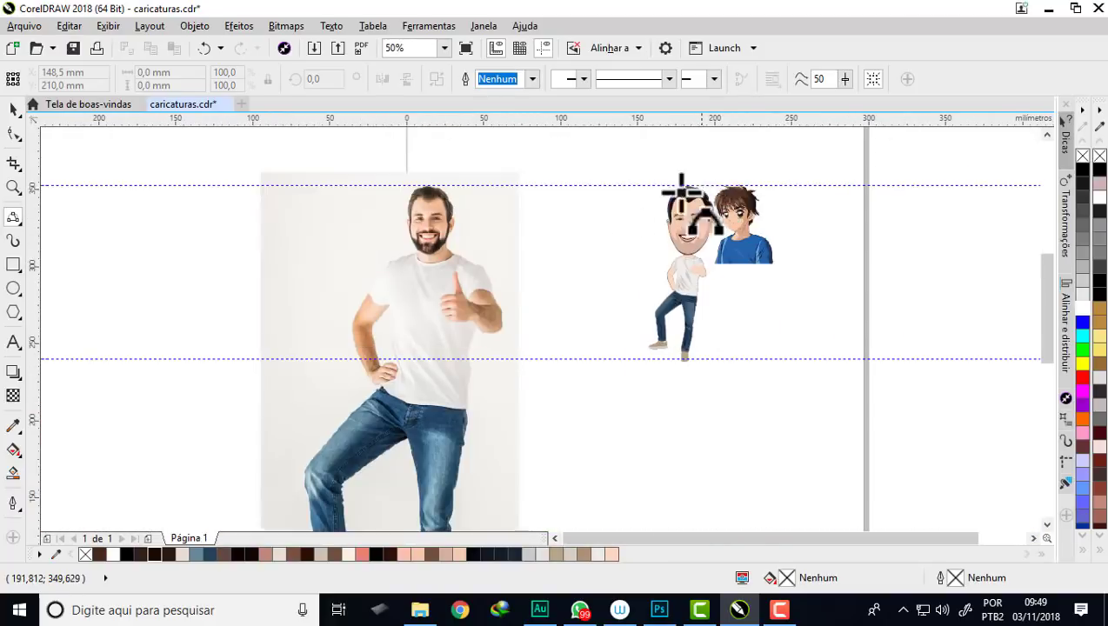
pyautogui.scroll(1, 450, 187)
pyautogui.scroll(3, 426, 185)
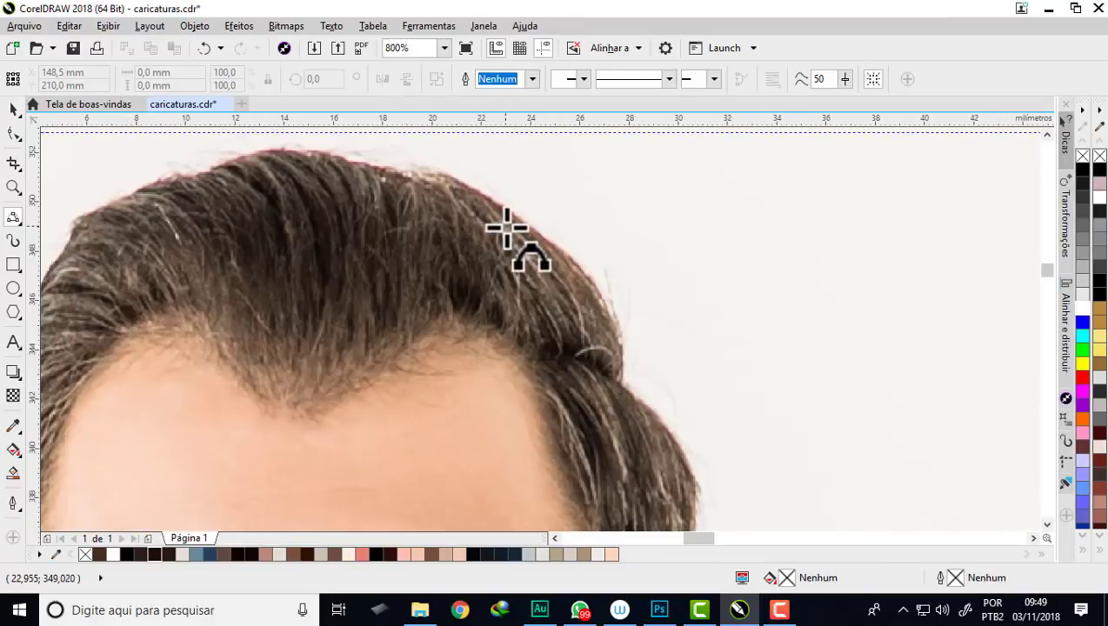
pyautogui.click(491, 215)
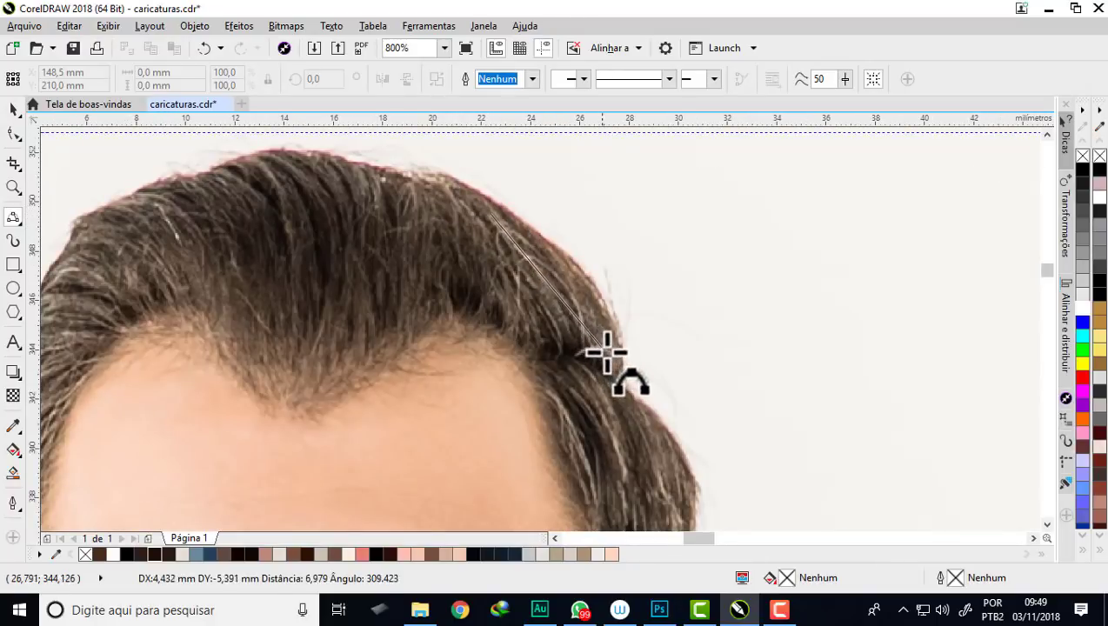
pyautogui.moveTo(609, 367); pyautogui.dragTo(569, 278)
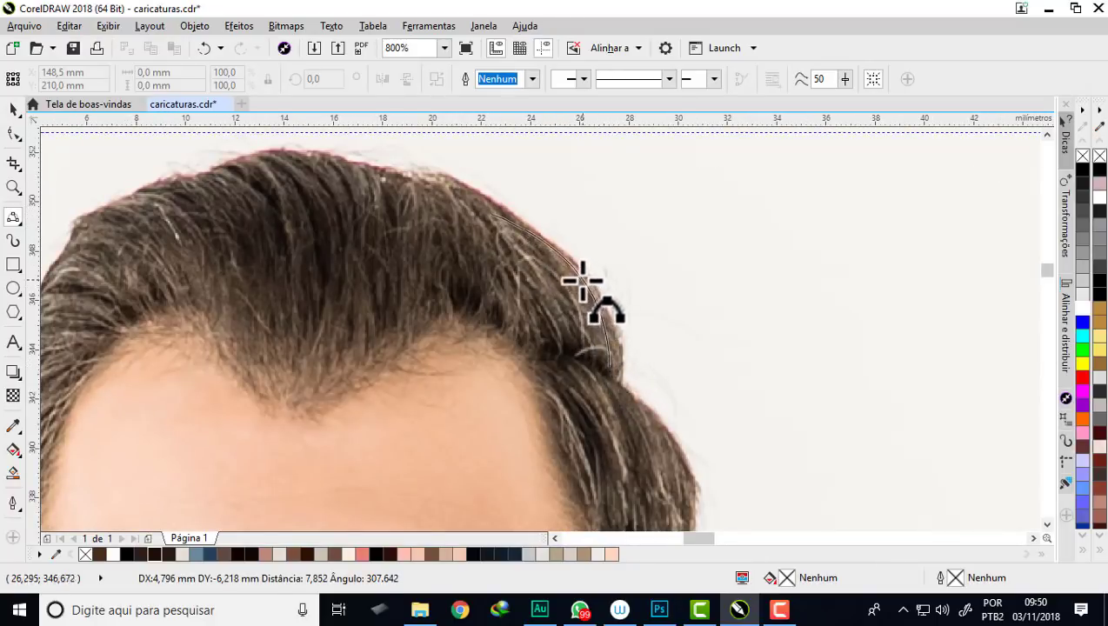
pyautogui.scroll(1, 591, 344)
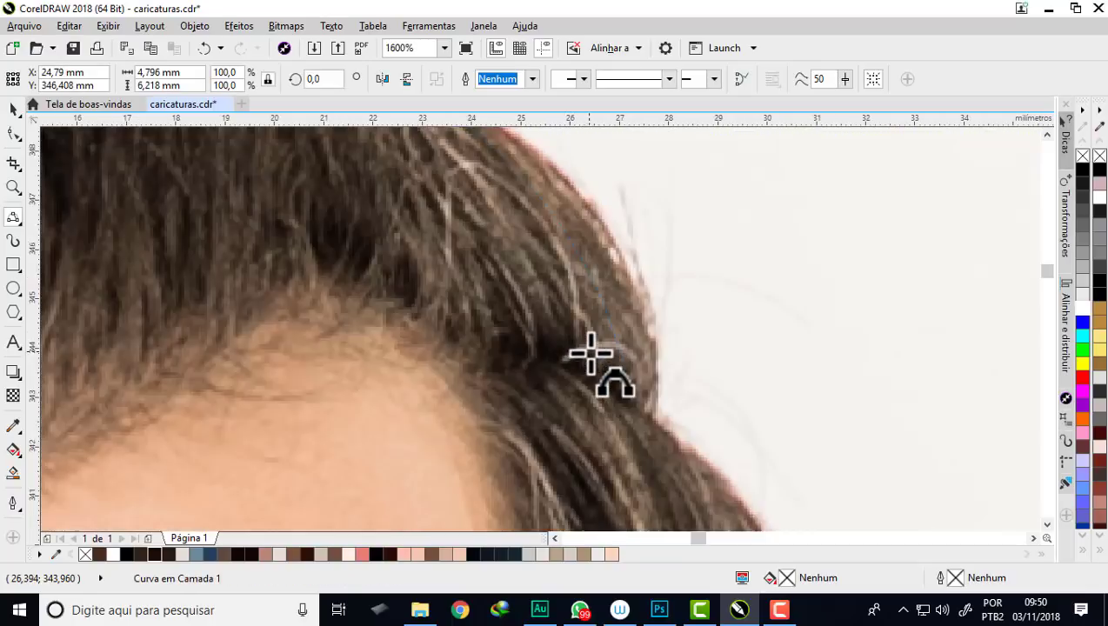
pyautogui.rightClick(1094, 360)
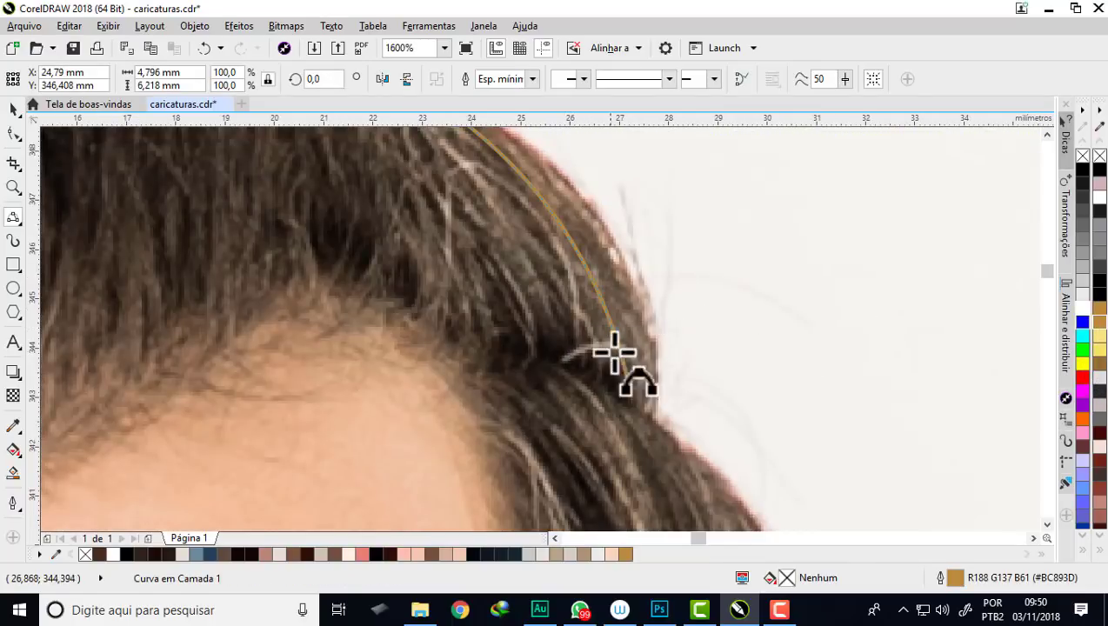
# Step: Extend the tan hair curve from its end node
pyautogui.scroll(1, 574, 361)
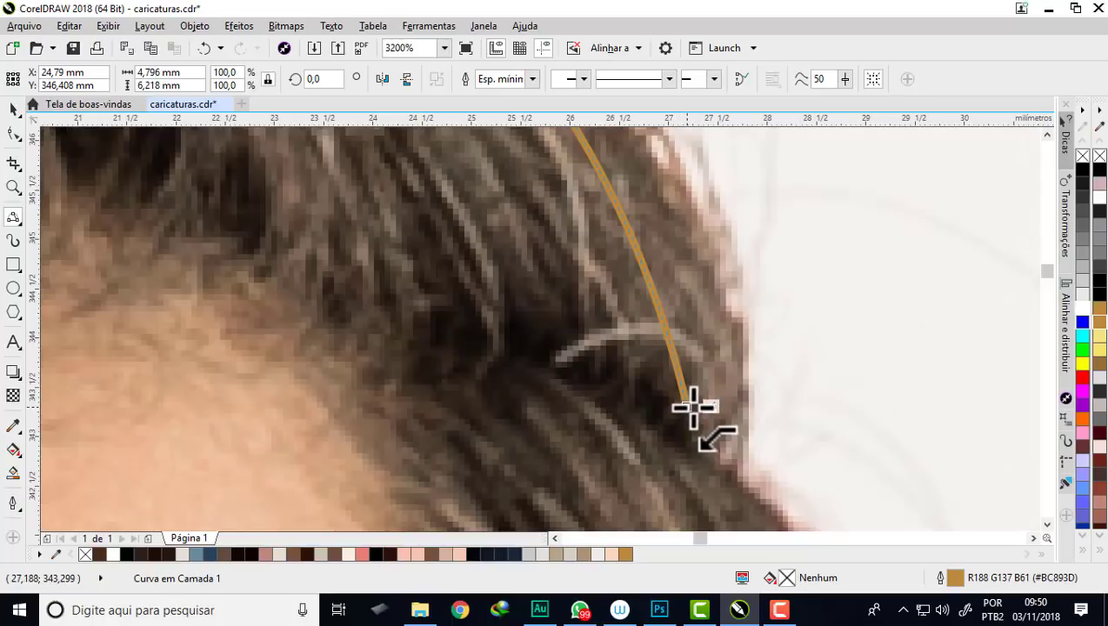
pyautogui.click(687, 405)
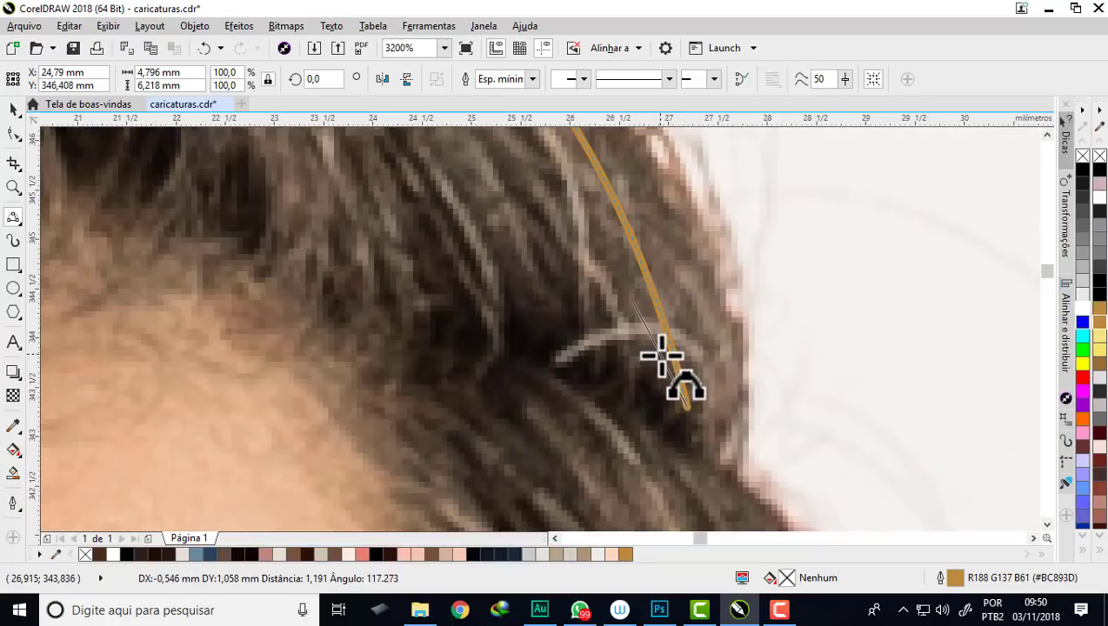
pyautogui.scroll(-1, 687, 354)
pyautogui.scroll(-1, 692, 354)
pyautogui.scroll(1, 669, 356)
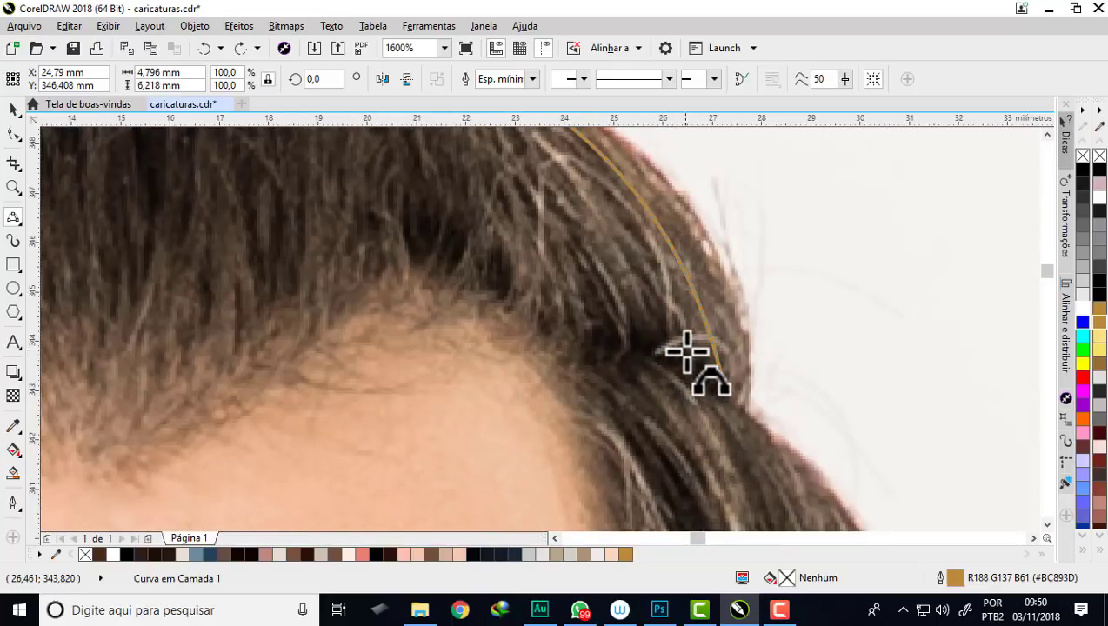
# Step: Undo the tan hair curve and deselect everything
pyautogui.hotkey('ctrl', 'z')
pyautogui.press('Escape')
pyautogui.scroll(-1, 683, 348)
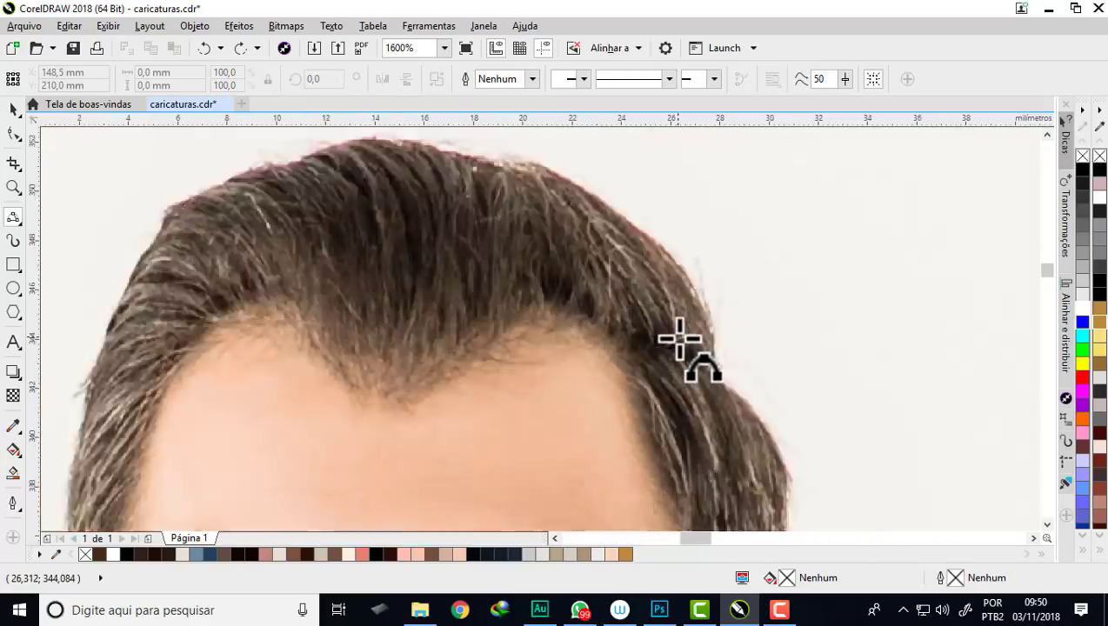
pyautogui.scroll(-1, 683, 348)
pyautogui.scroll(1, 685, 344)
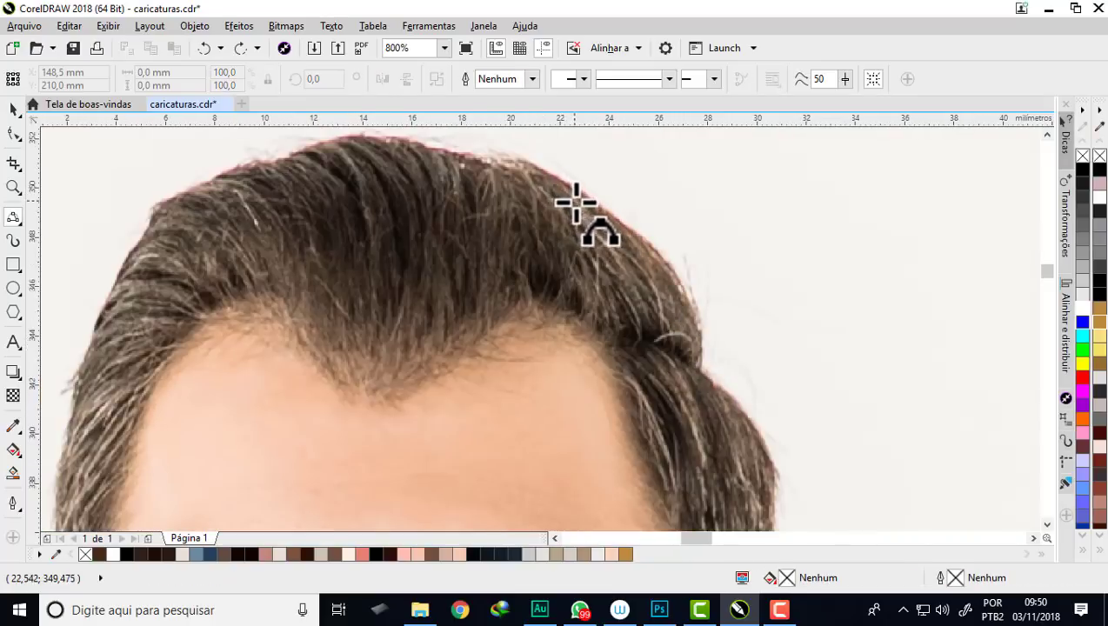
# Step: Redraw the hair-edge curve with a brown (#996D33) outline
pyautogui.click(576, 202)
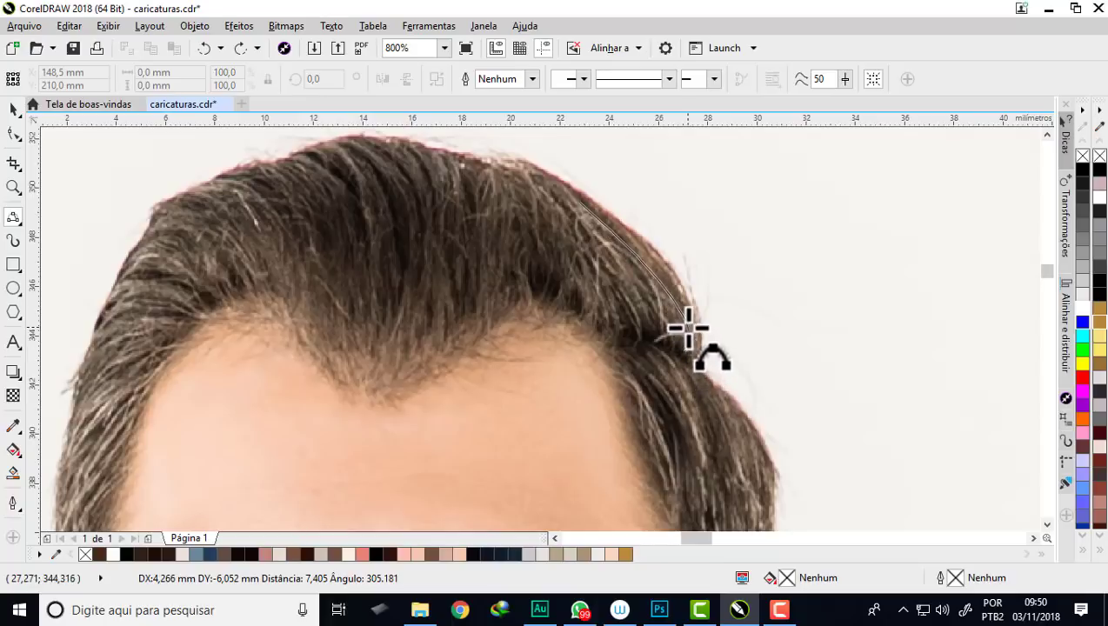
pyautogui.click(687, 315)
pyautogui.scroll(1, 673, 329)
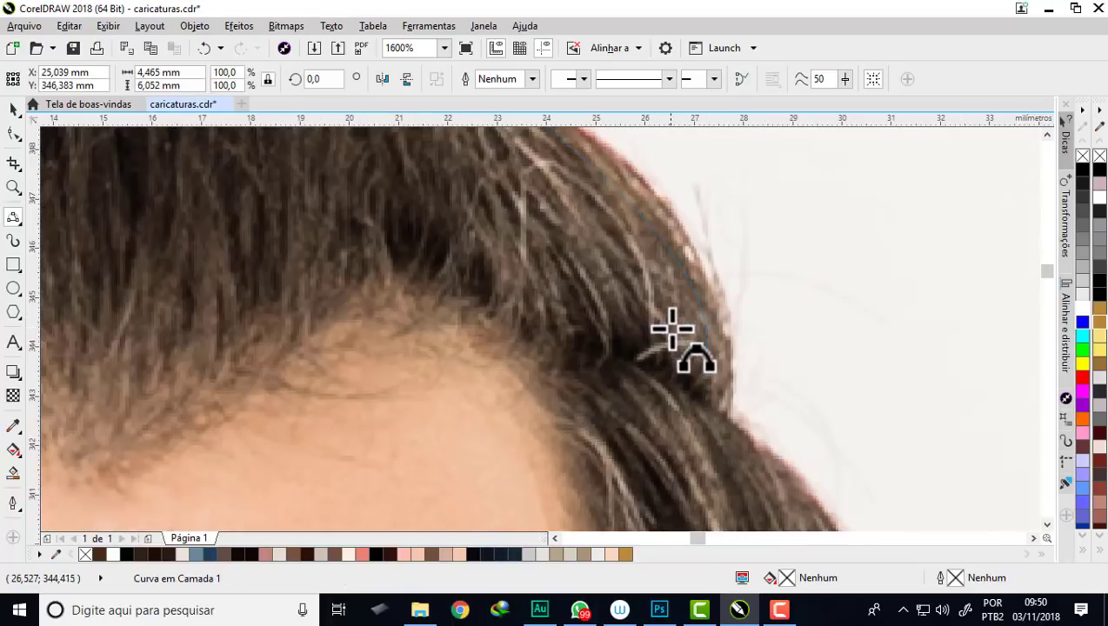
pyautogui.rightClick(1099, 365)
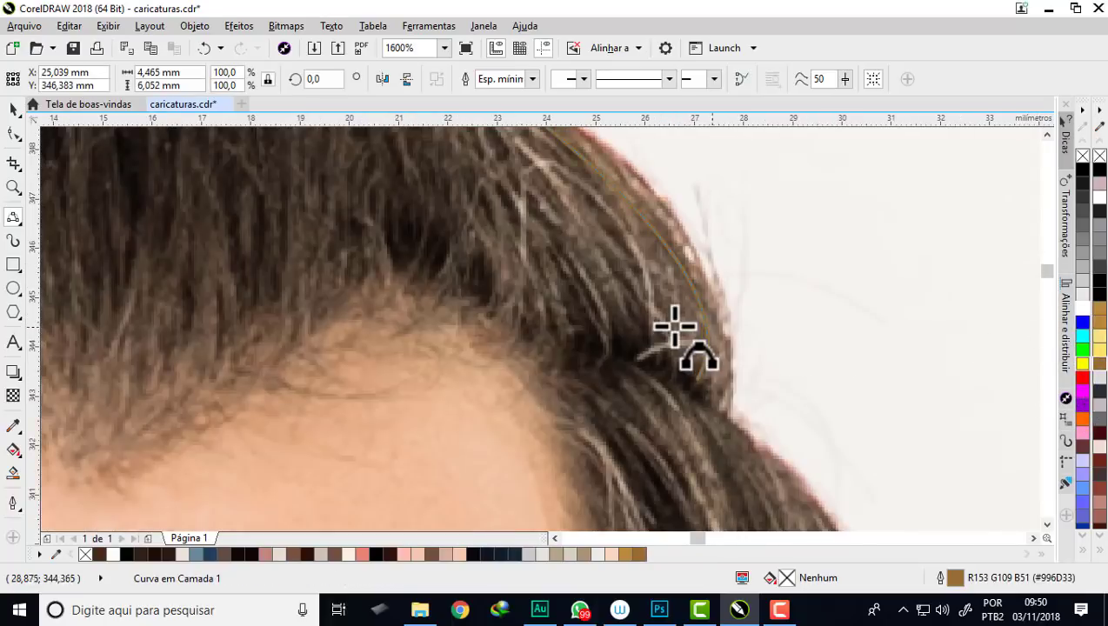
pyautogui.scroll(1, 675, 329)
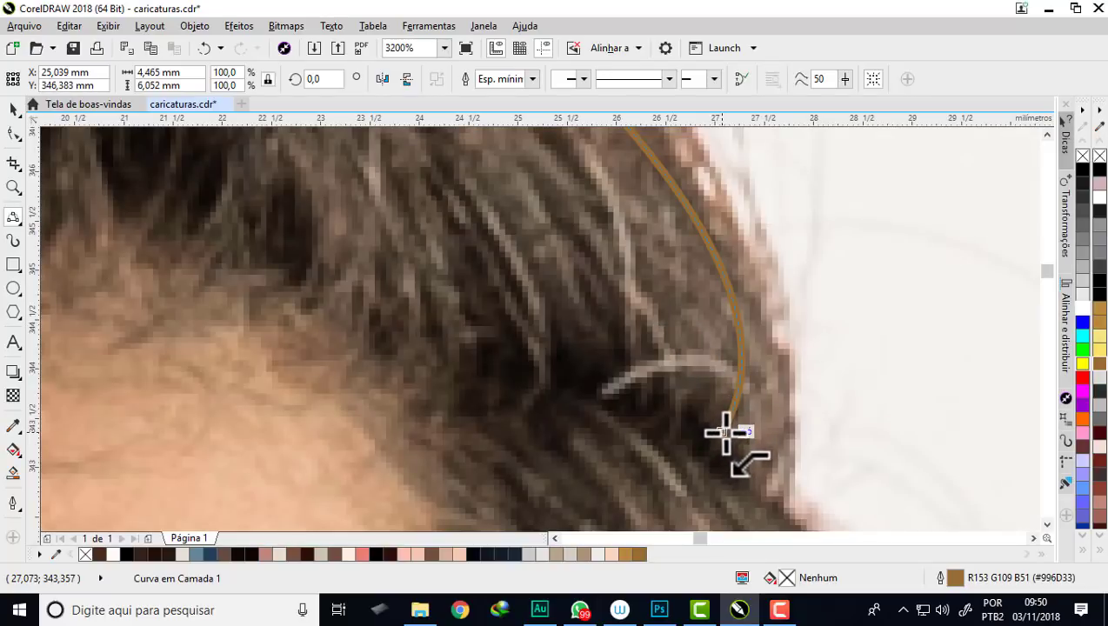
# Step: Continue the brown curve from its end node and reshape its hooked end segment
pyautogui.moveTo(721, 432); pyautogui.dragTo(725, 341)
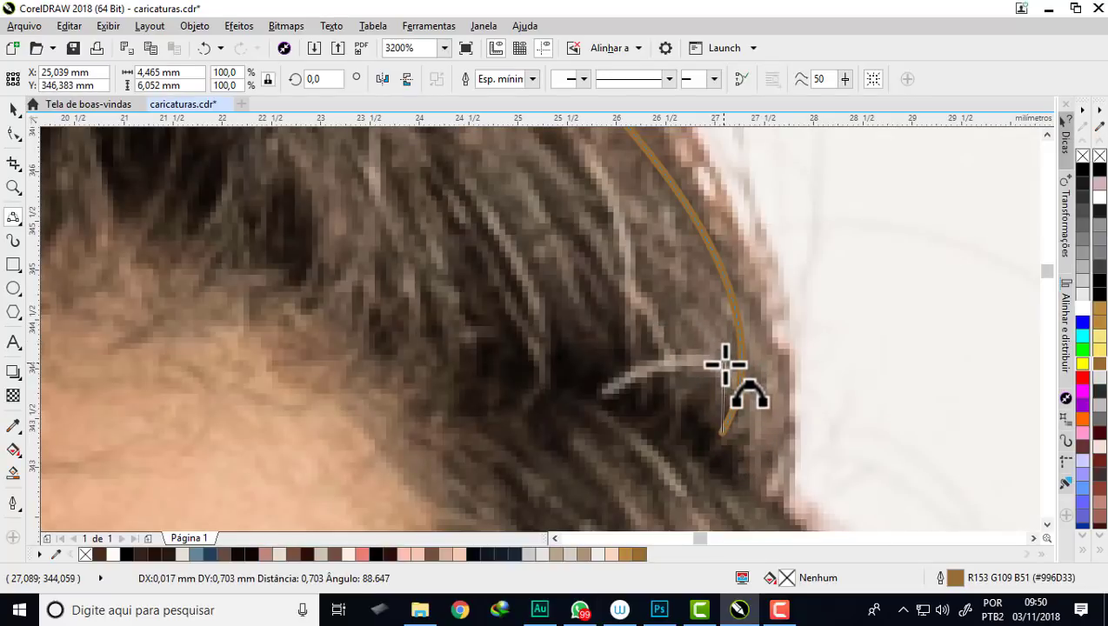
pyautogui.moveTo(729, 385); pyautogui.dragTo(692, 437)
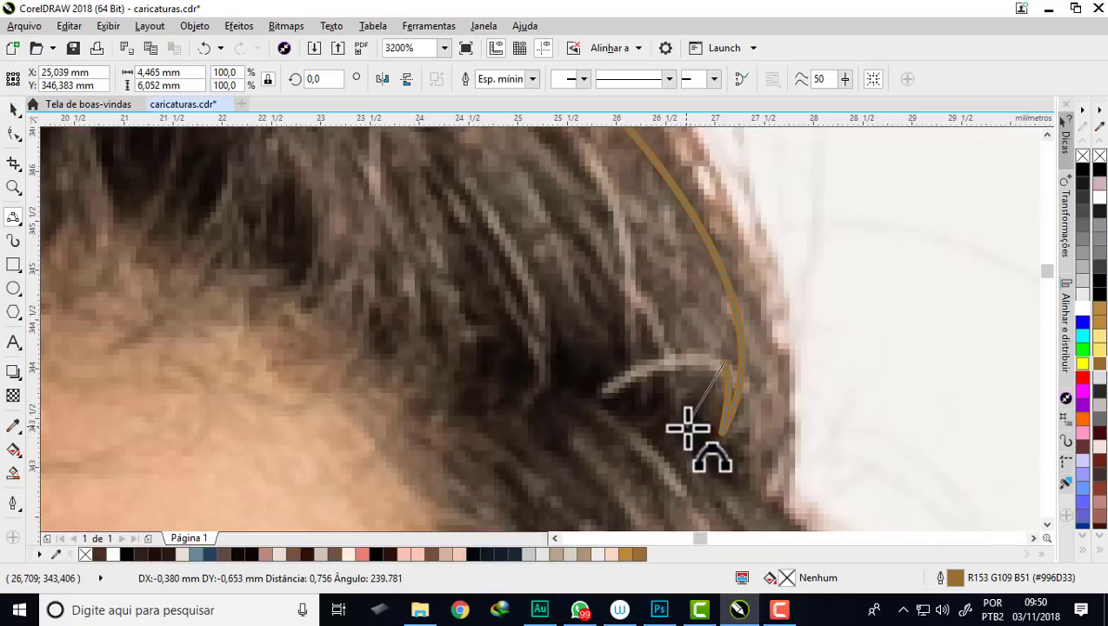
pyautogui.moveTo(707, 408)
pyautogui.mouseDown()
pyautogui.moveTo(693, 426)
pyautogui.moveTo(704, 354)
pyautogui.mouseUp()
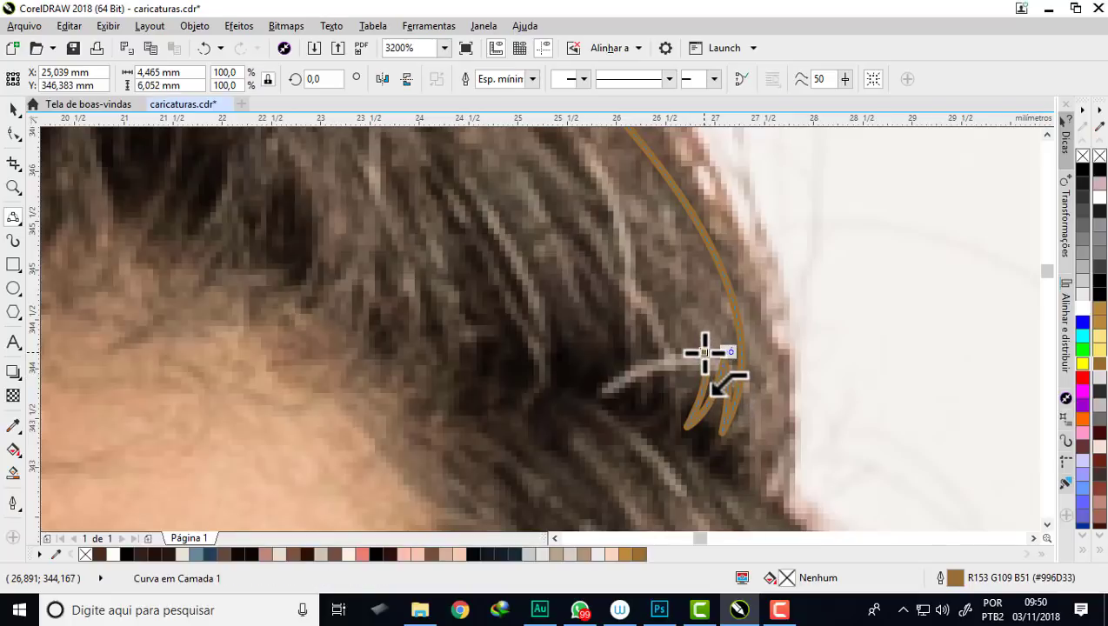
pyautogui.scroll(1, 704, 352)
pyautogui.scroll(-1, 709, 354)
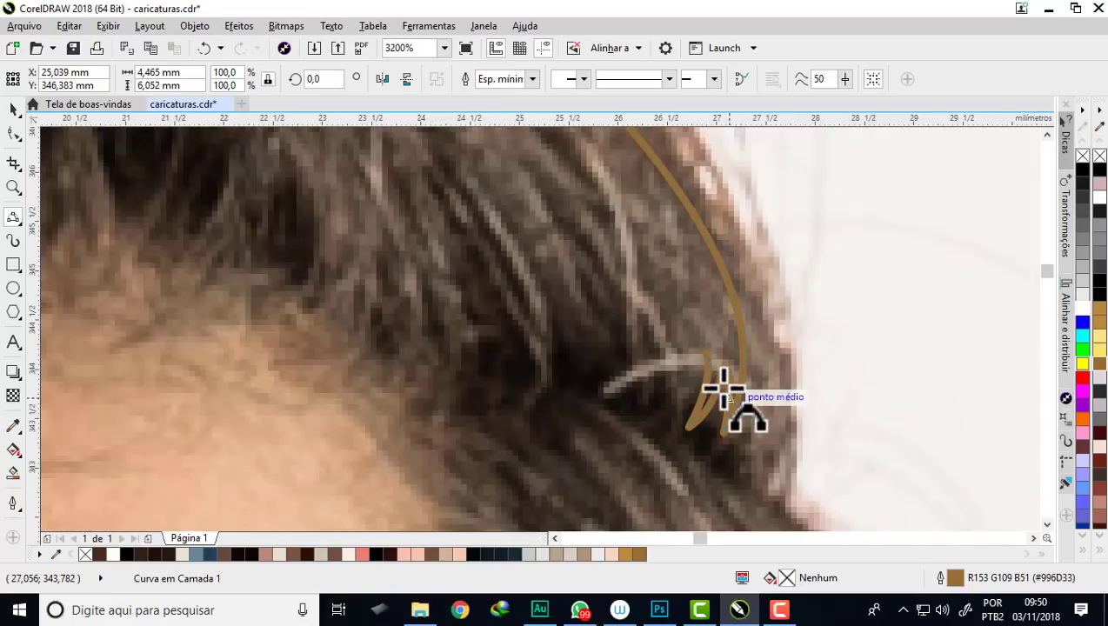
# Step: Add short zigzag strand strokes hanging from the curve's lower end to form a tuft
pyautogui.click(690, 388)
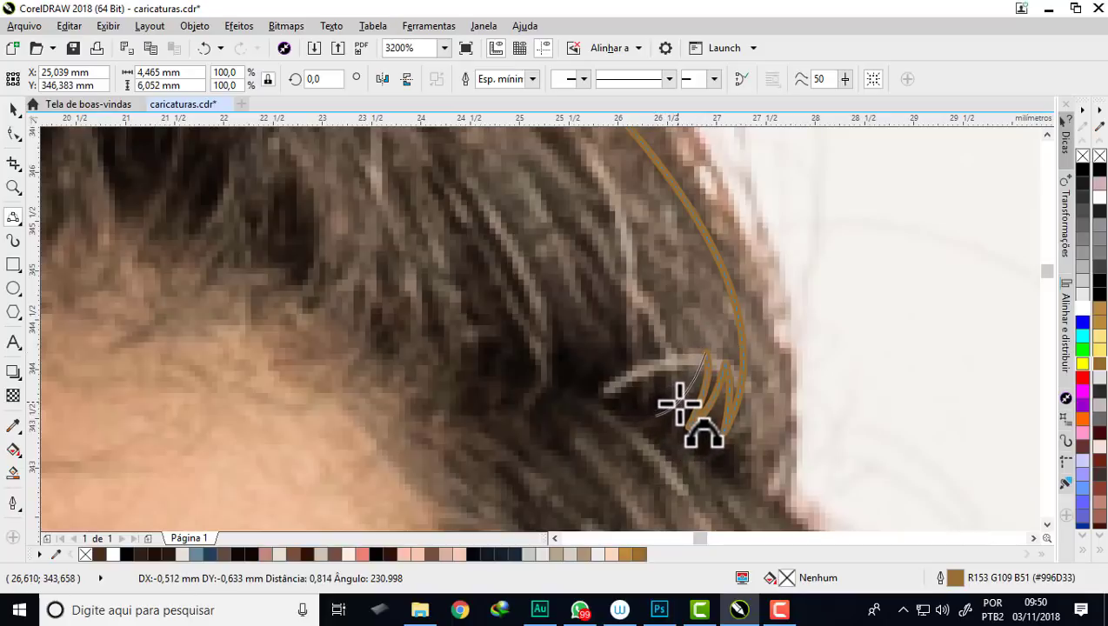
pyautogui.click(679, 402)
pyautogui.click(684, 373)
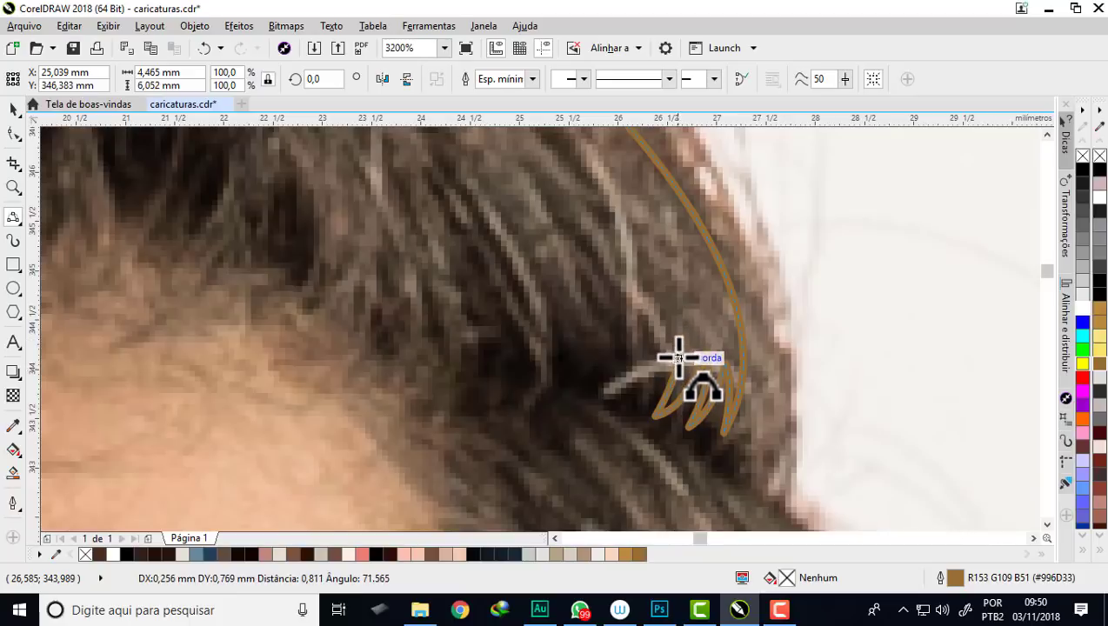
pyautogui.click(678, 357)
pyautogui.click(677, 356)
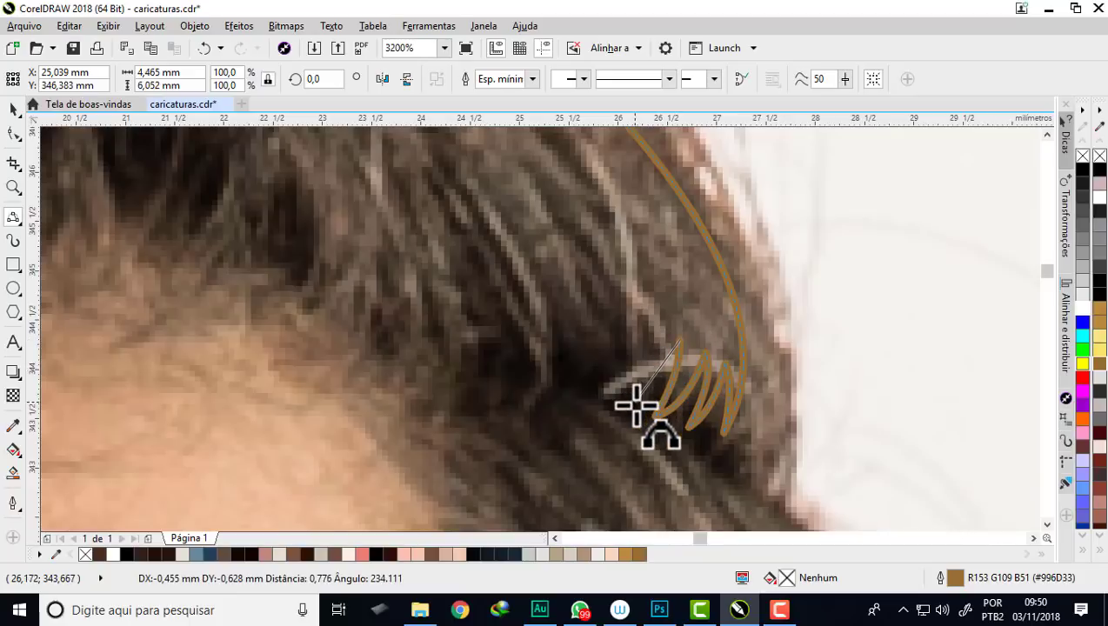
pyautogui.click(650, 394)
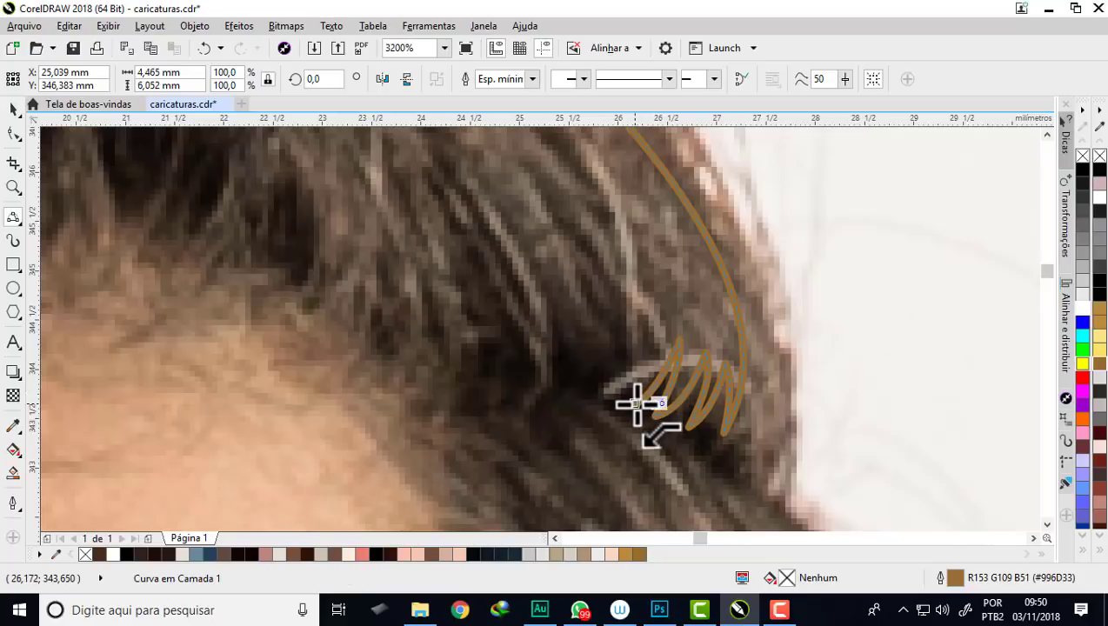
pyautogui.click(642, 387)
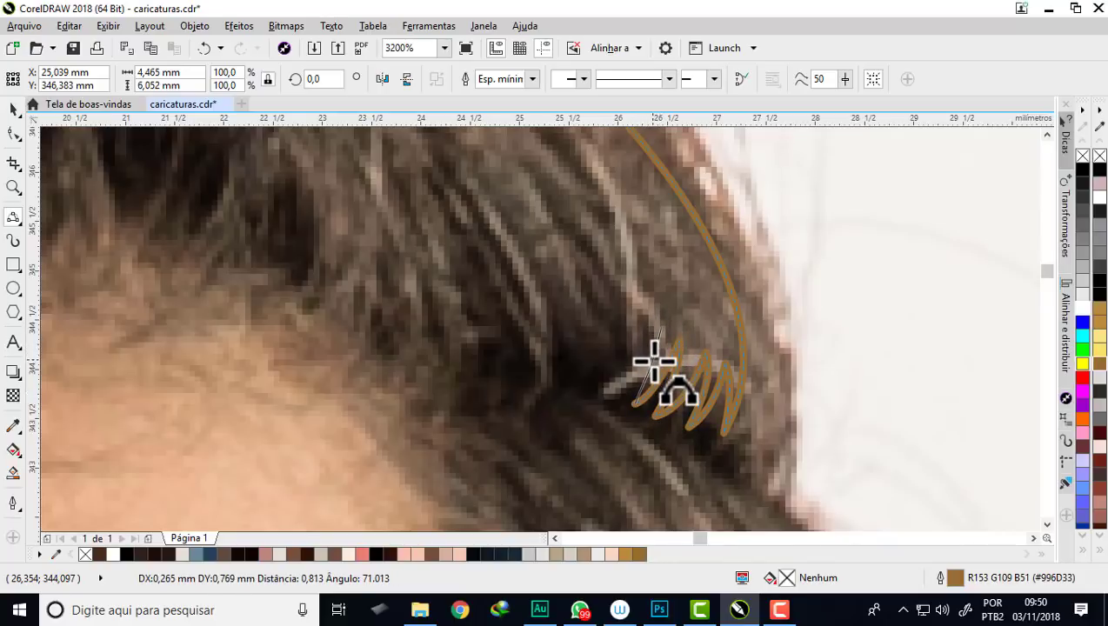
pyautogui.click(654, 361)
pyautogui.scroll(-2, 687, 354)
pyautogui.scroll(2, 674, 352)
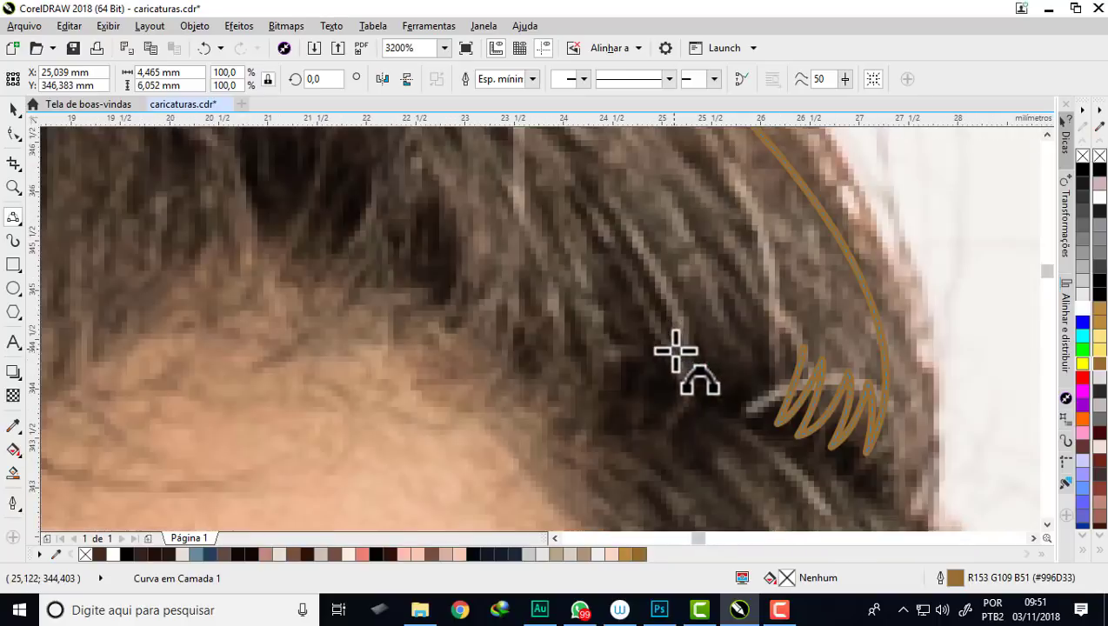
pyautogui.click(803, 347)
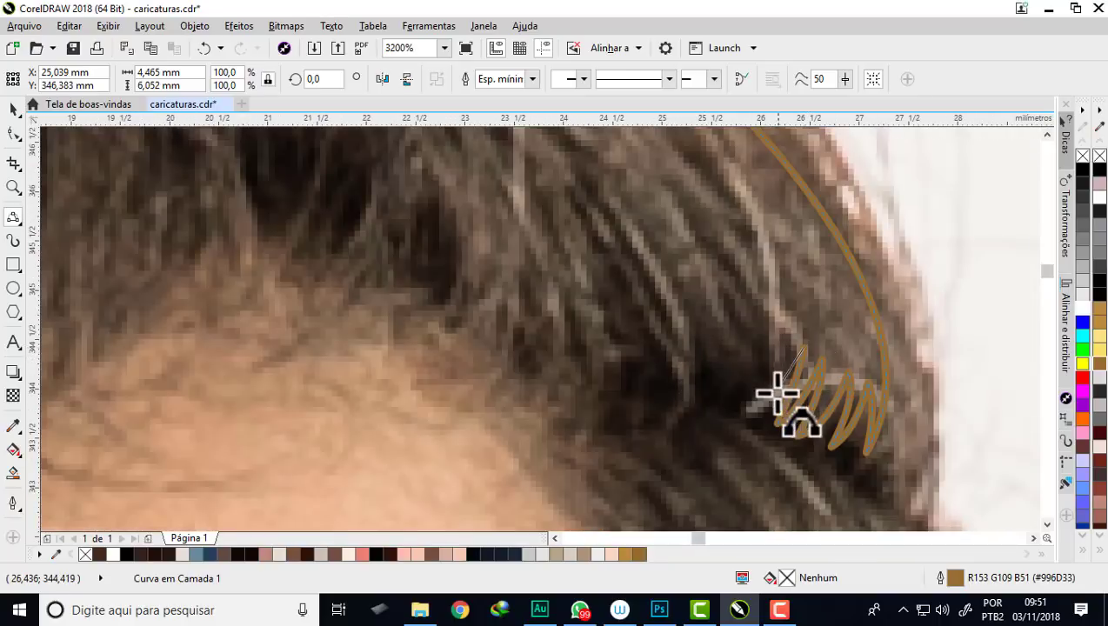
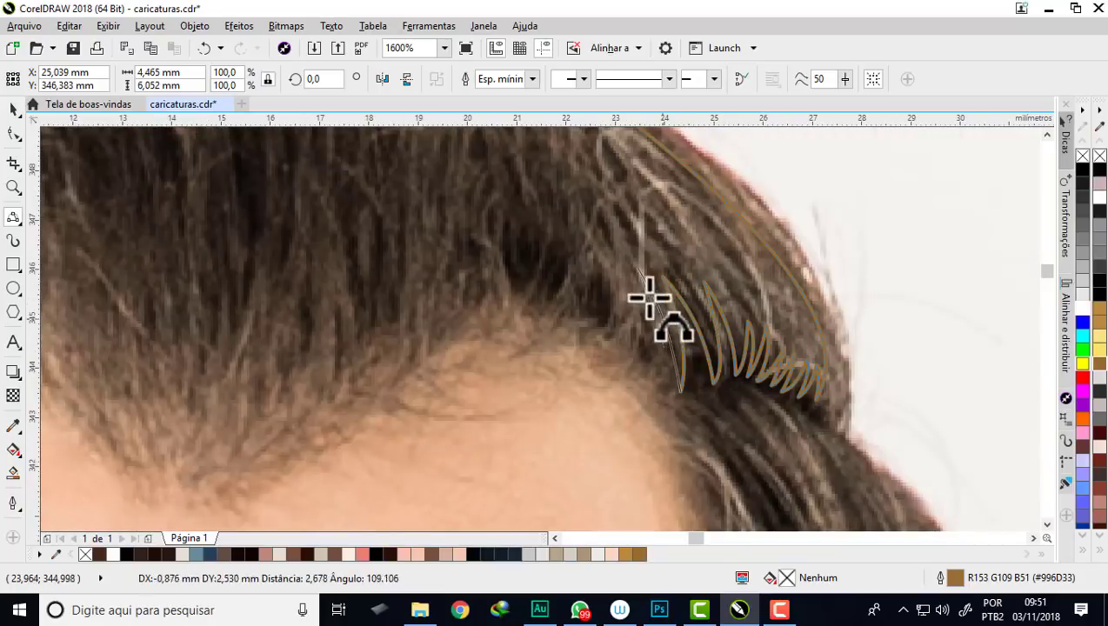
# Step: Add zigzag hair-strand nodes along the hairline, curving one strand up into the hair
pyautogui.click(651, 297)
pyautogui.click(613, 352)
pyautogui.click(577, 314)
pyautogui.scroll(-1, 556, 260)
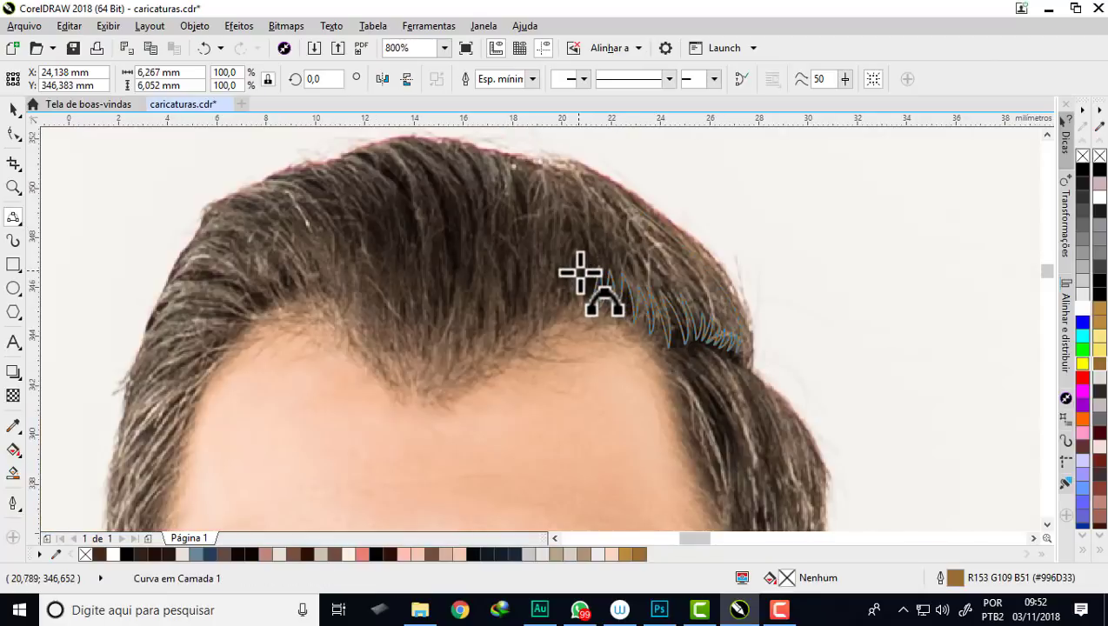
pyautogui.scroll(1, 582, 280)
pyautogui.scroll(1, 588, 296)
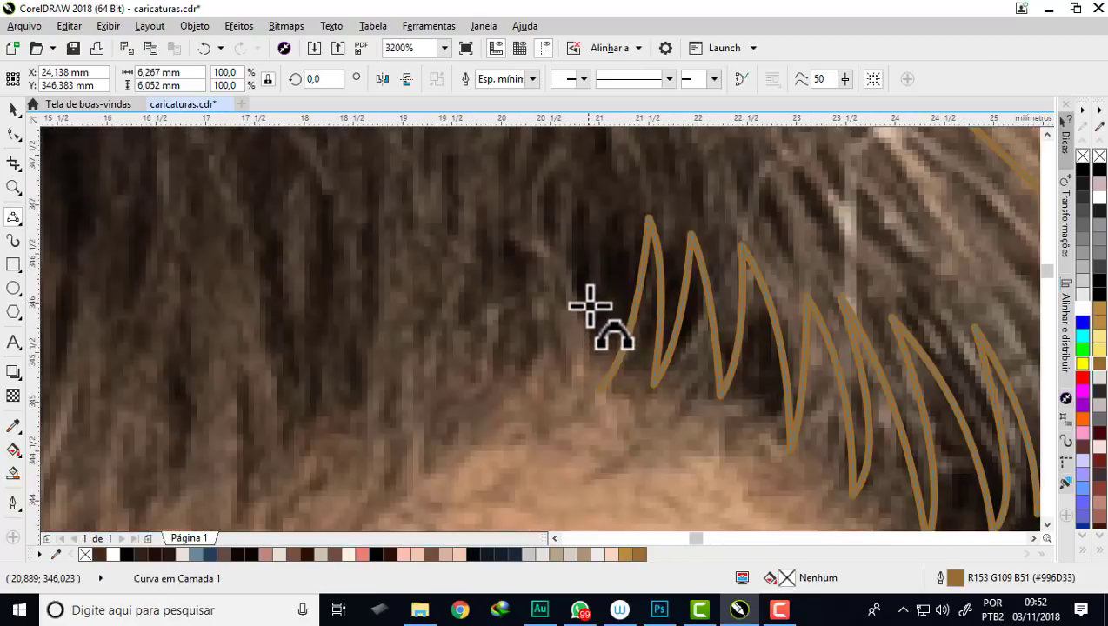
pyautogui.click(603, 388)
pyautogui.moveTo(606, 165); pyautogui.dragTo(617, 230)
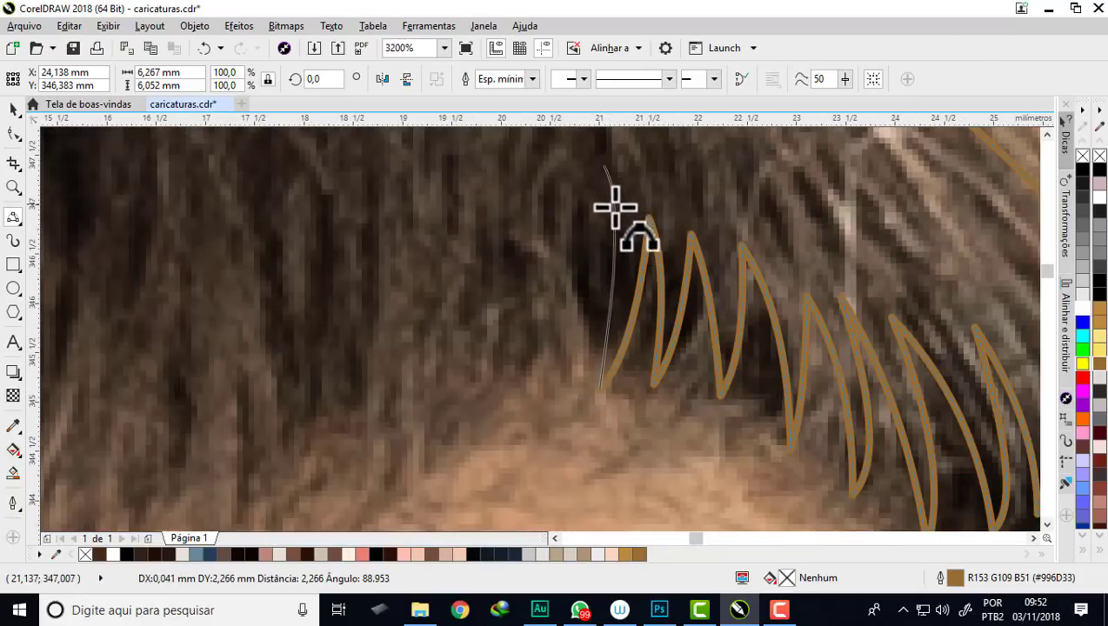
pyautogui.scroll(-1, 635, 239)
pyautogui.scroll(-1, 659, 249)
pyautogui.scroll(1, 609, 243)
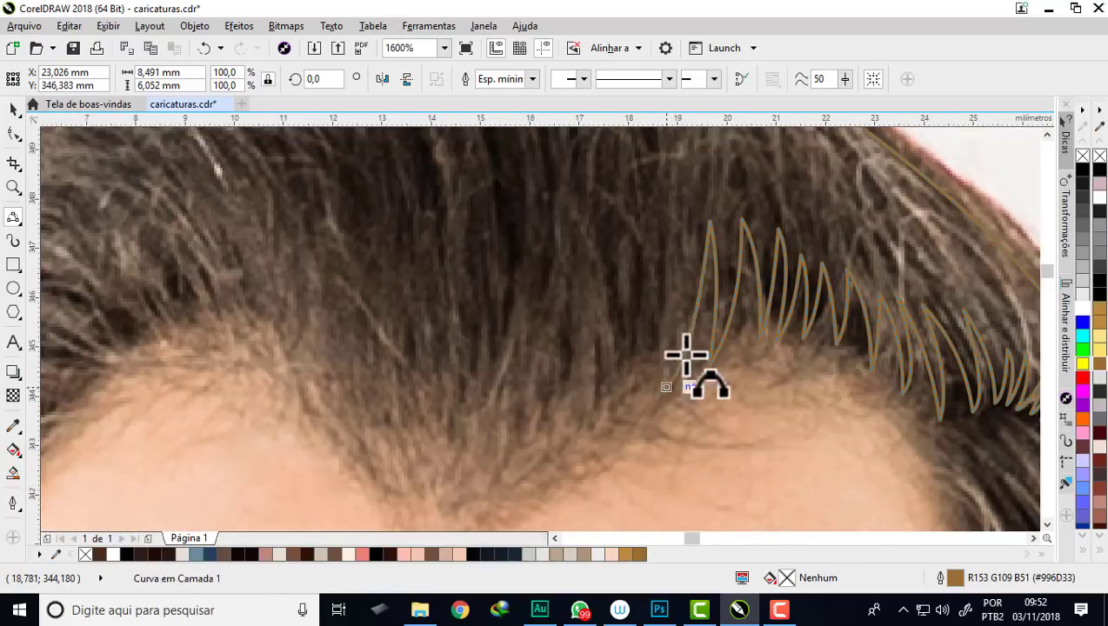
pyautogui.scroll(1, 753, 188)
pyautogui.scroll(-1, 753, 188)
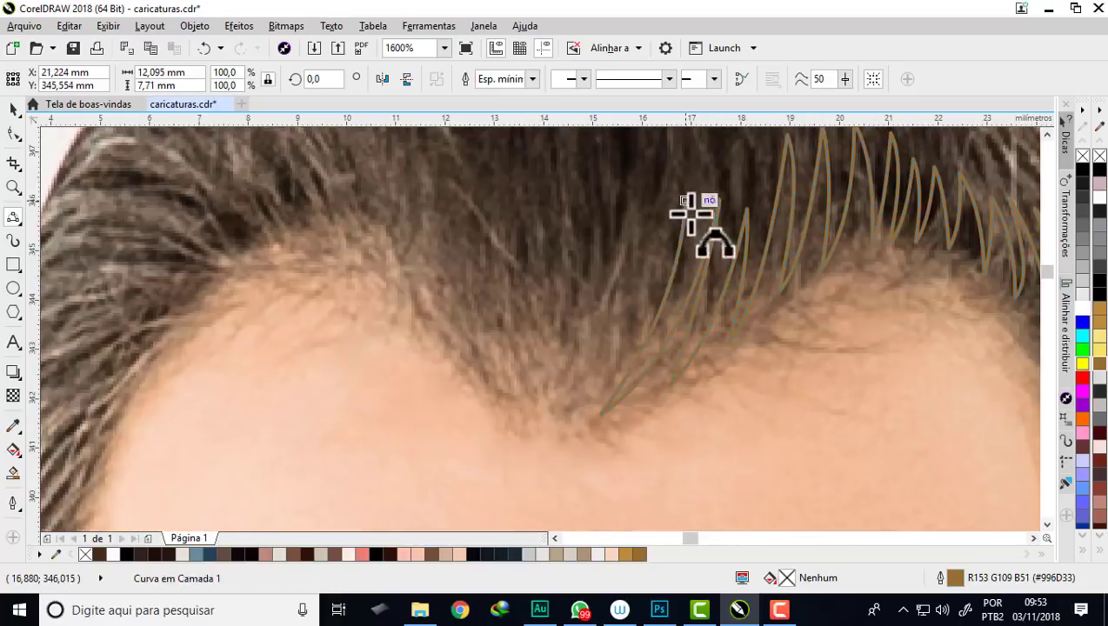
pyautogui.scroll(-1, 700, 210)
pyautogui.scroll(1, 672, 235)
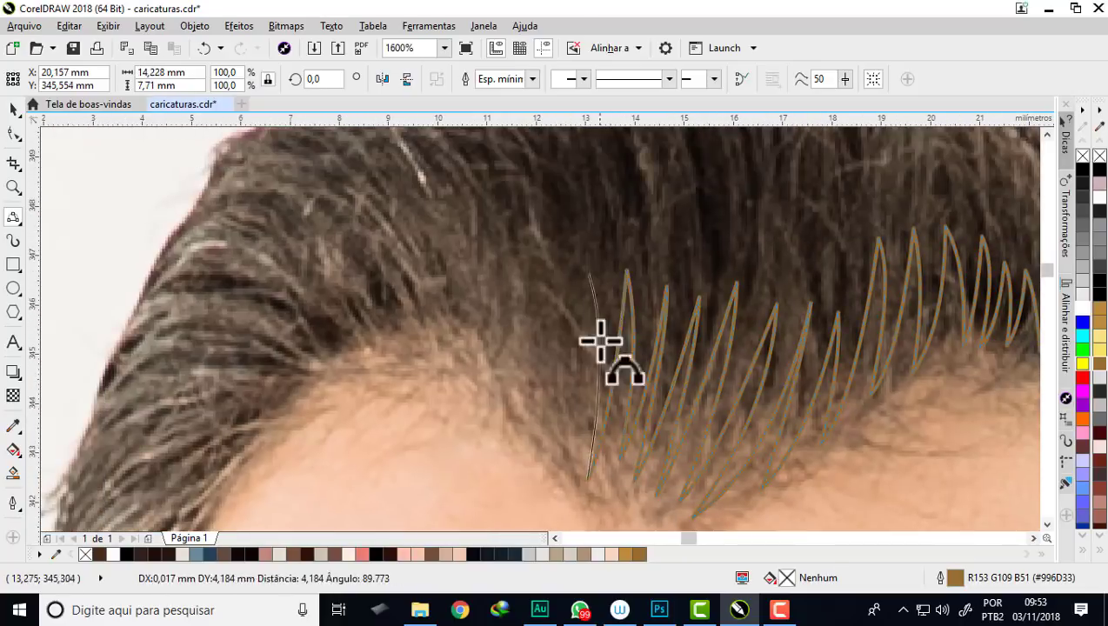
pyautogui.scroll(-1, 598, 340)
pyautogui.scroll(1, 767, 346)
pyautogui.scroll(1, 697, 383)
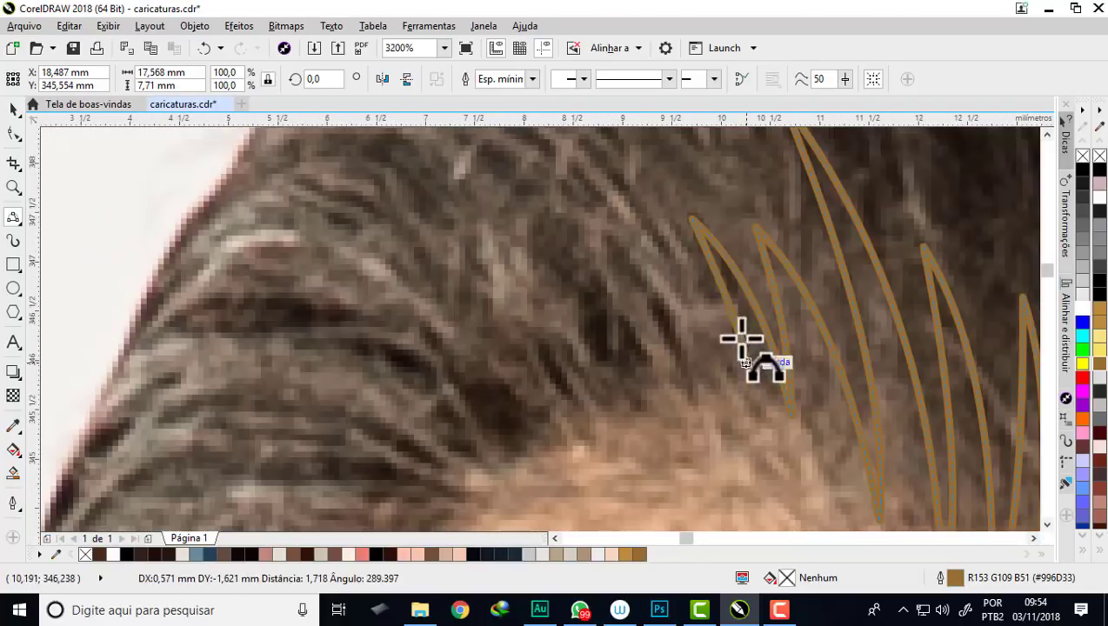
pyautogui.scroll(-1, 631, 276)
# Step: Continue the zigzag strands along the left hairline, around the temple and down the sideburn
pyautogui.moveTo(703, 280)
pyautogui.mouseDown()
pyautogui.moveTo(694, 339)
pyautogui.moveTo(638, 301)
pyautogui.moveTo(583, 328)
pyautogui.moveTo(609, 383)
pyautogui.mouseUp()
pyautogui.scroll(1, 559, 385)
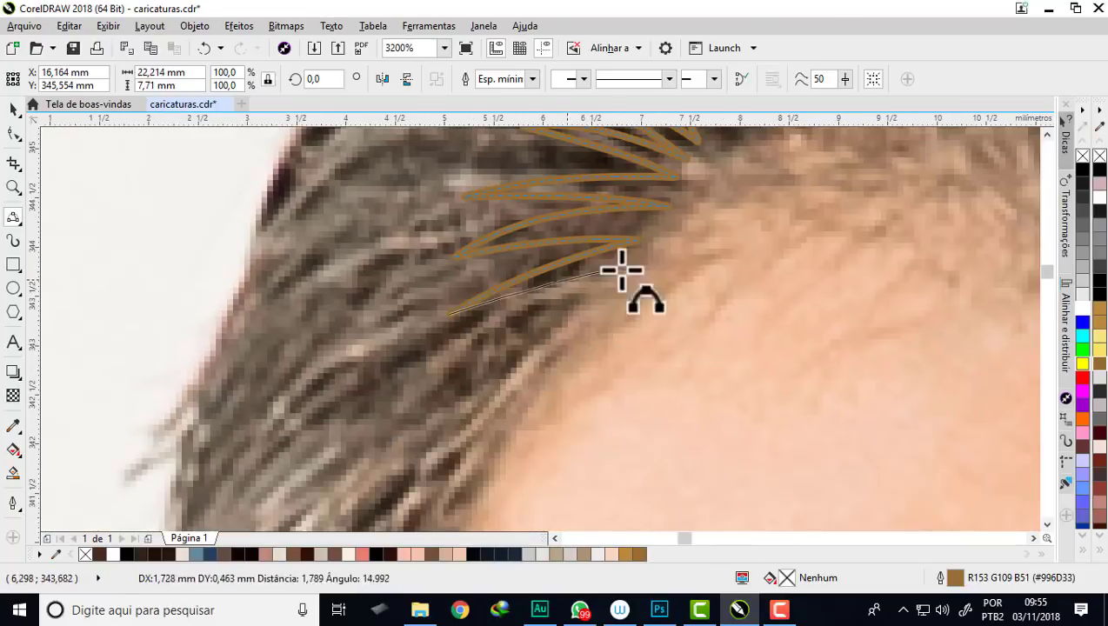
pyautogui.moveTo(618, 267); pyautogui.dragTo(568, 306)
pyautogui.scroll(1, 567, 306)
pyautogui.scroll(-1, 476, 337)
pyautogui.moveTo(487, 313); pyautogui.dragTo(527, 286)
pyautogui.scroll(2, 527, 213)
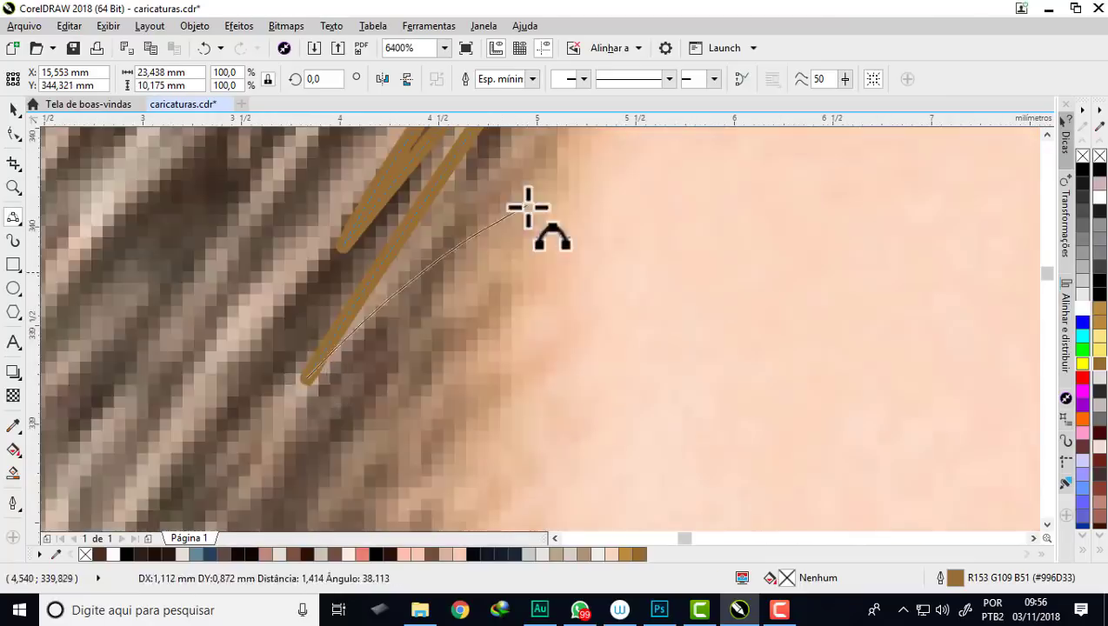
pyautogui.moveTo(527, 213); pyautogui.dragTo(398, 272)
pyautogui.scroll(-2, 398, 272)
pyautogui.scroll(1, 394, 272)
pyautogui.scroll(-3, 393, 270)
pyautogui.scroll(3, 354, 314)
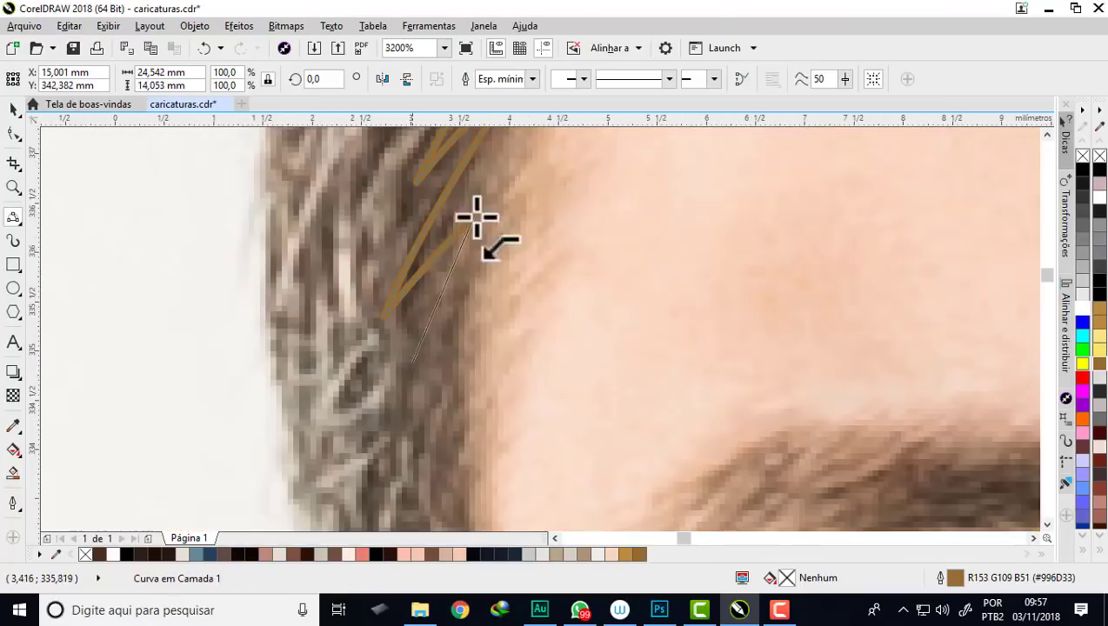
pyautogui.moveTo(477, 217)
pyautogui.mouseDown()
pyautogui.moveTo(419, 366)
pyautogui.moveTo(421, 430)
pyautogui.mouseUp()
pyautogui.scroll(-1, 297, 309)
# Step: Extend the strands down near the ear, then up the side of the head to the crown
pyautogui.moveTo(297, 309); pyautogui.dragTo(321, 400)
pyautogui.scroll(1, 321, 400)
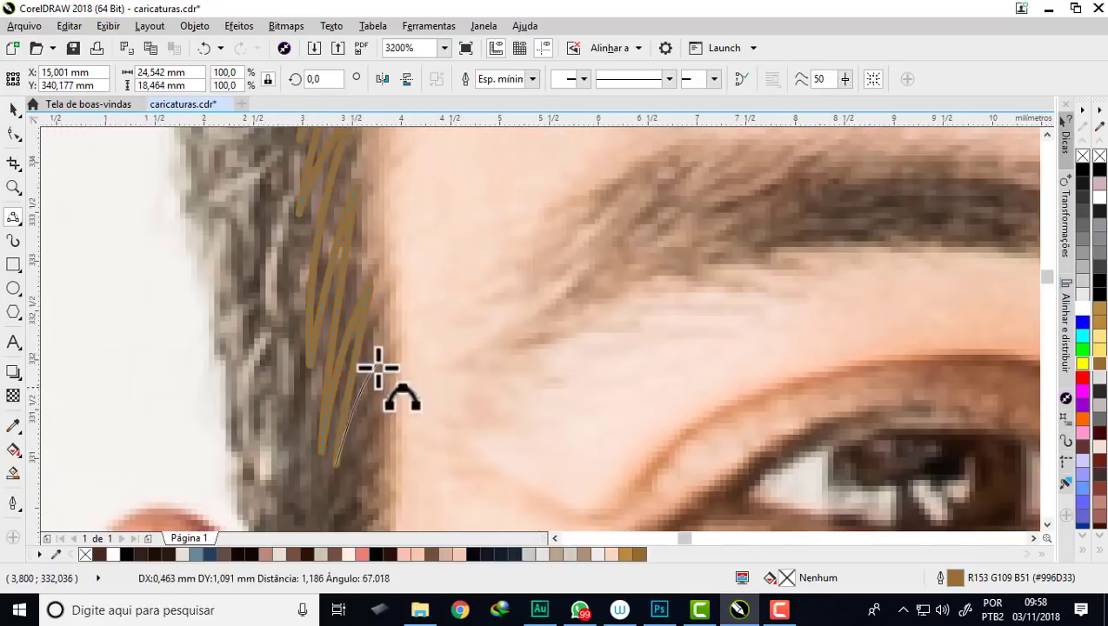
pyautogui.moveTo(376, 365); pyautogui.dragTo(392, 304)
pyautogui.scroll(-2, 279, 476)
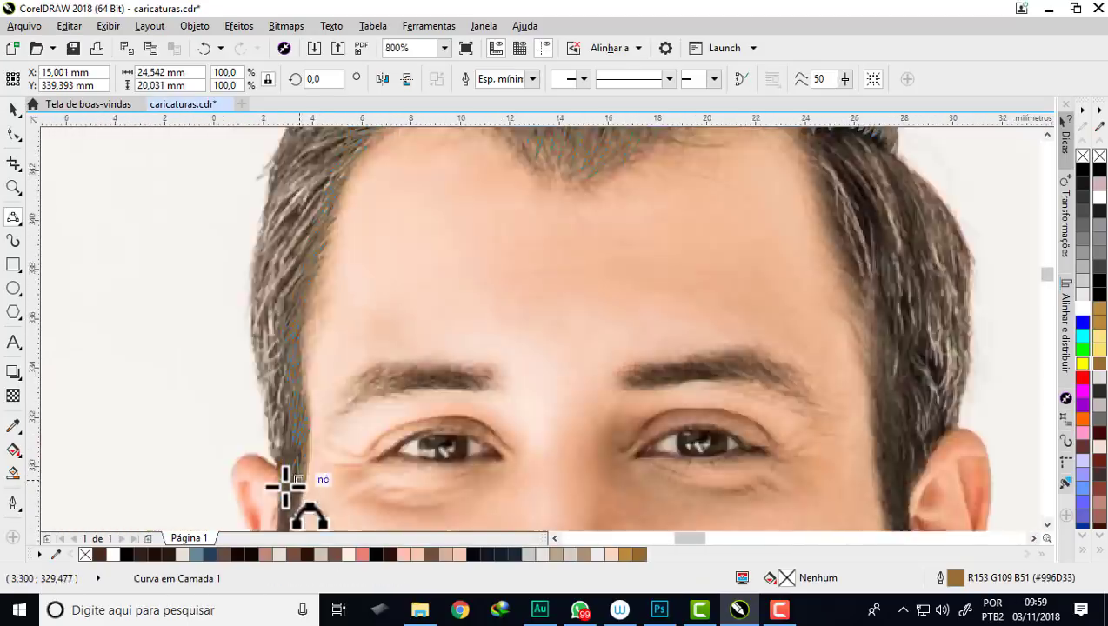
pyautogui.scroll(2, 284, 481)
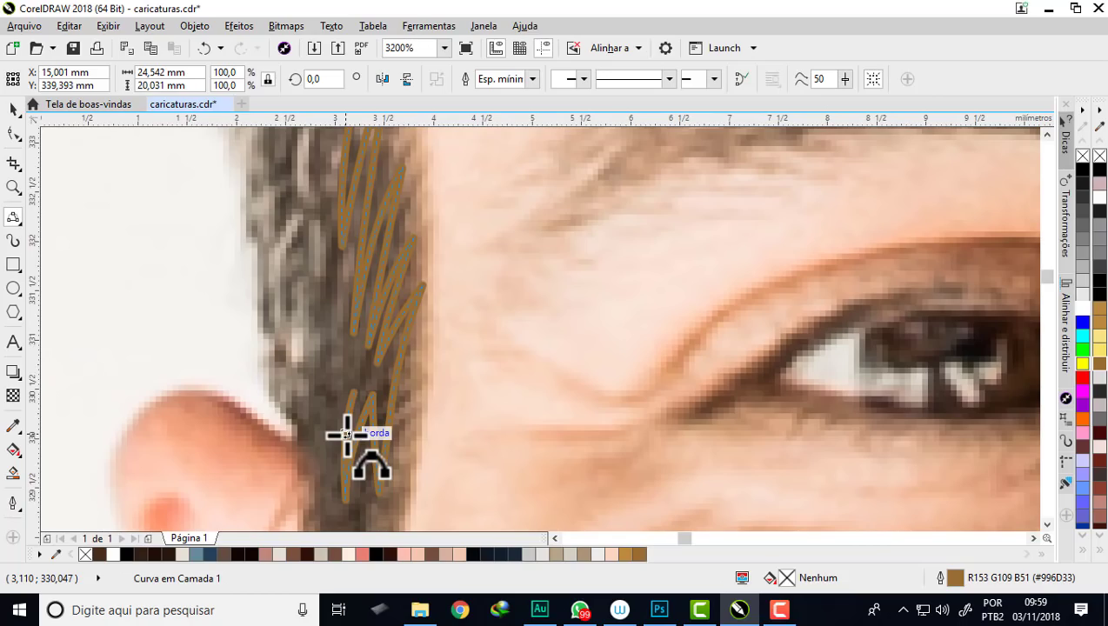
pyautogui.scroll(-1, 322, 421)
pyautogui.moveTo(235, 153); pyautogui.dragTo(176, 331)
pyautogui.scroll(-1, 341, 210)
pyautogui.scroll(1, 237, 334)
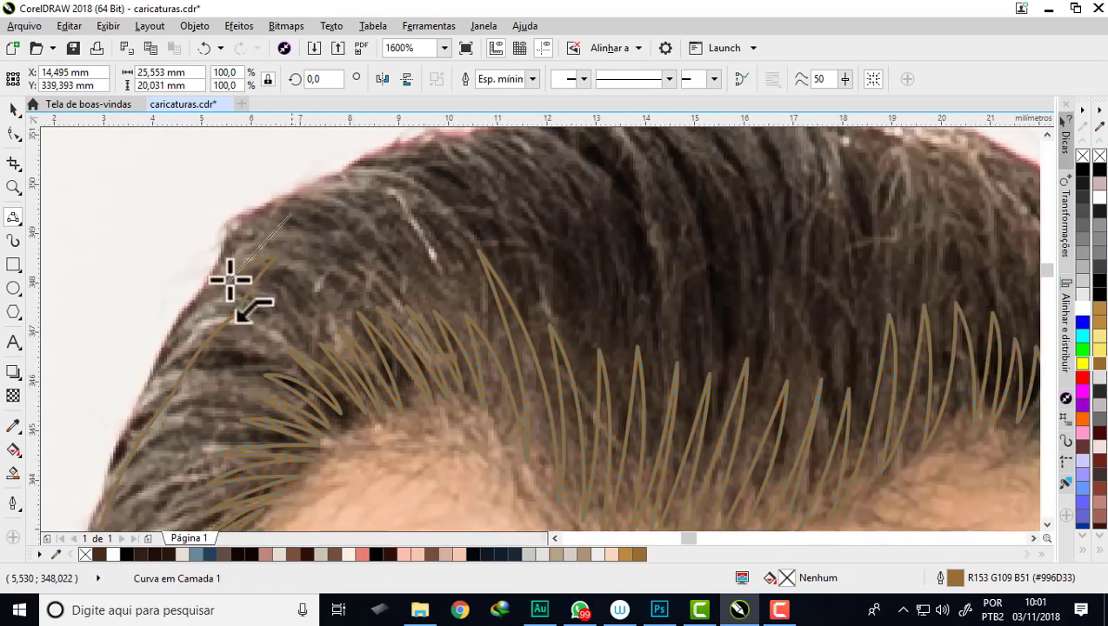
pyautogui.moveTo(299, 234); pyautogui.dragTo(341, 235)
pyautogui.hscroll(2, 400, 187)
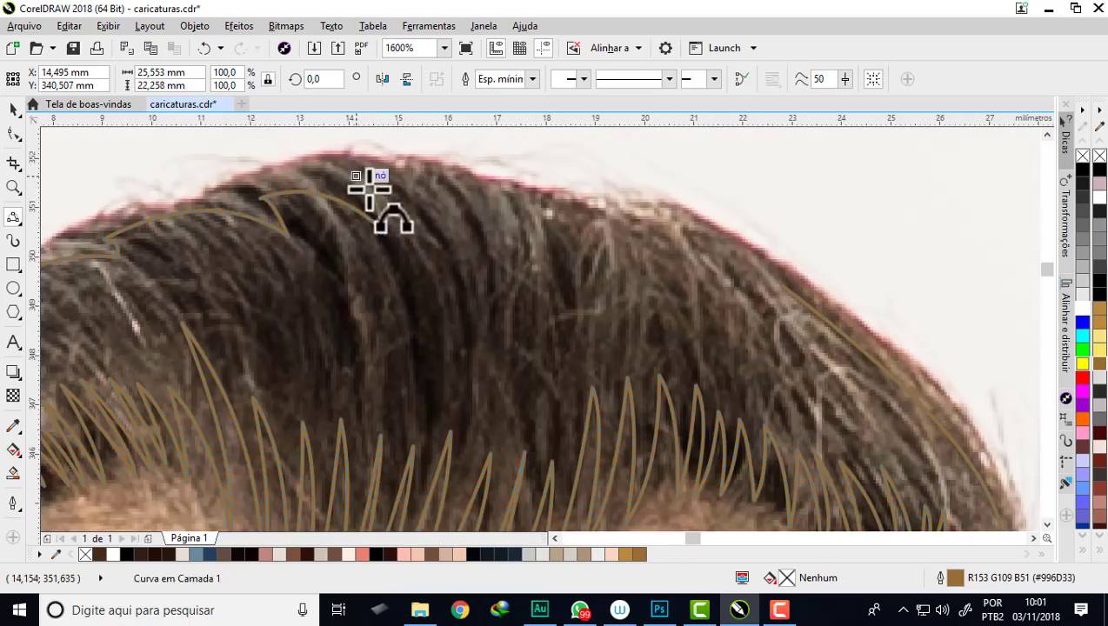
pyautogui.click(721, 272)
pyautogui.hscroll(2, 609, 275)
# Step: End the Bezier curve and bend its long left strand to follow the hair edge
pyautogui.press('F10')
pyautogui.hscroll(-2, 383, 292)
pyautogui.scroll(-1, 544, 279)
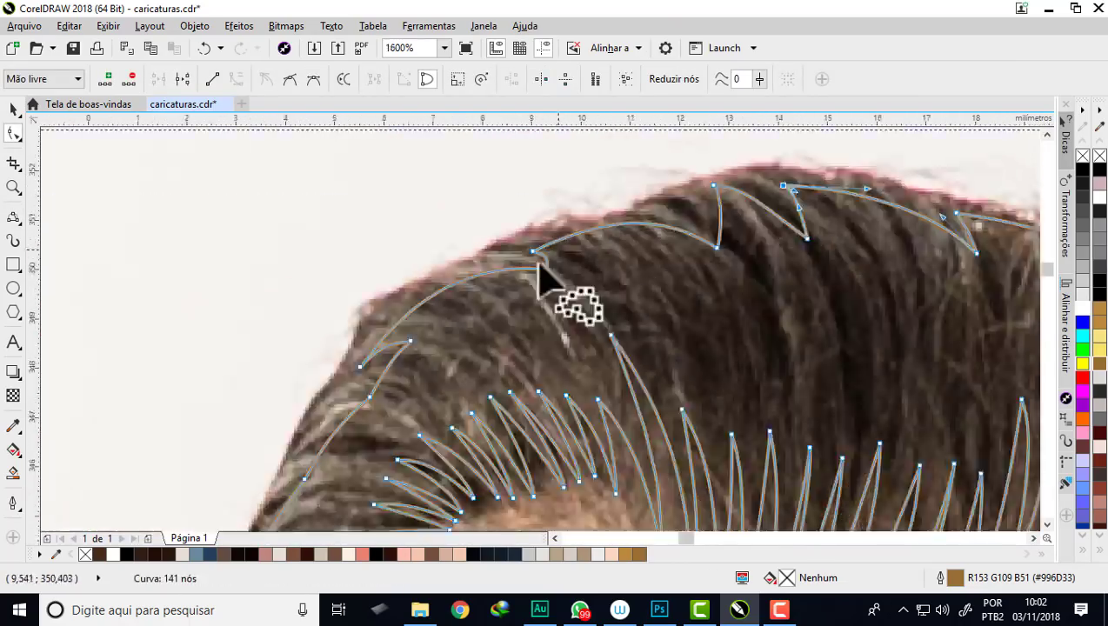
pyautogui.hscroll(-2, 296, 313)
pyautogui.scroll(1, 291, 308)
pyautogui.hscroll(-2, 359, 338)
pyautogui.scroll(-1, 259, 425)
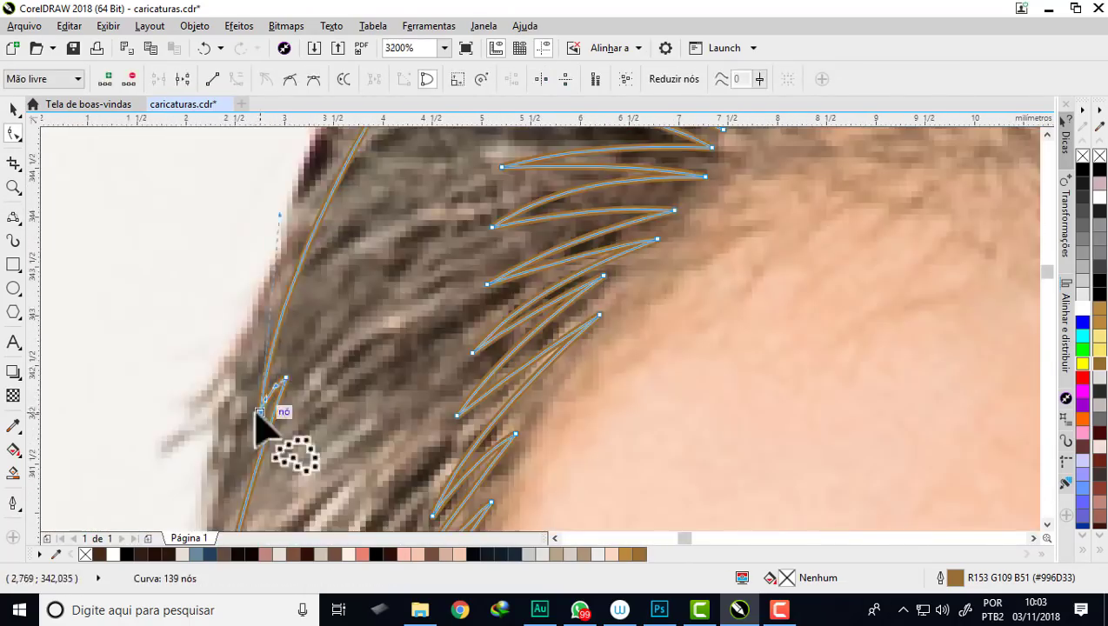
pyautogui.moveTo(304, 361)
pyautogui.mouseDown()
pyautogui.moveTo(235, 439)
pyautogui.moveTo(240, 461)
pyautogui.mouseUp()
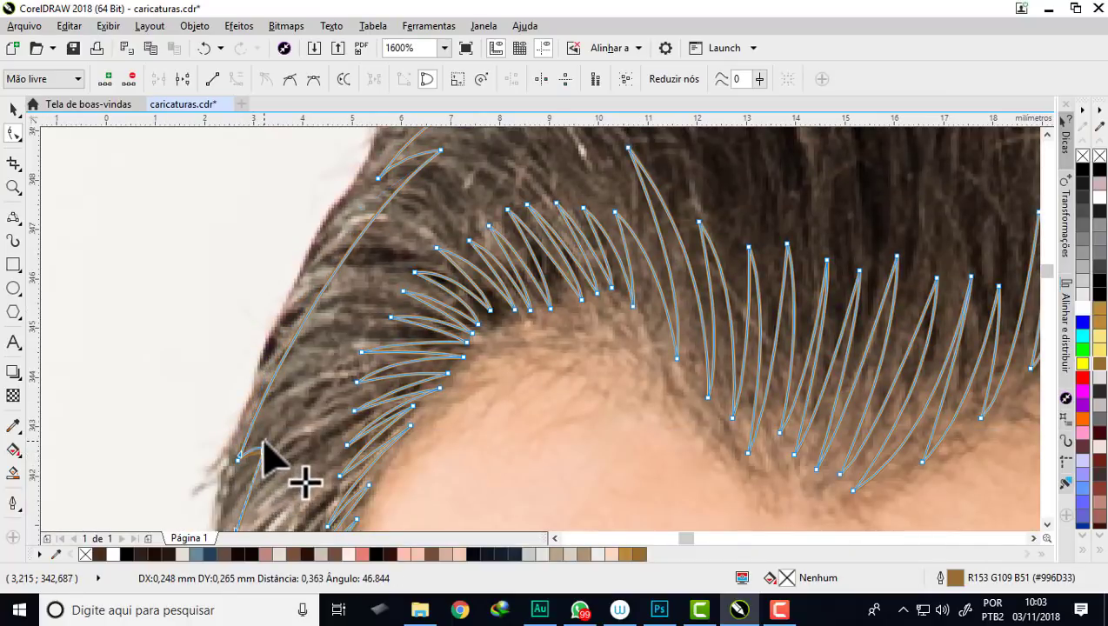
pyautogui.scroll(-2, 261, 457)
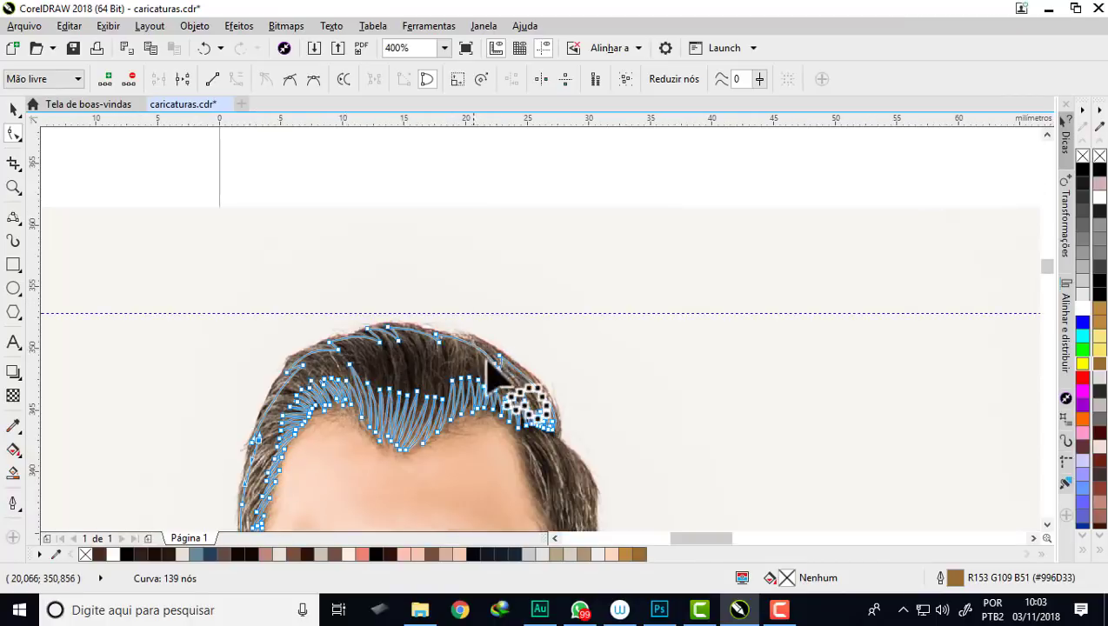
pyautogui.scroll(2, 504, 373)
pyautogui.scroll(-1, 482, 257)
pyautogui.scroll(1, 477, 259)
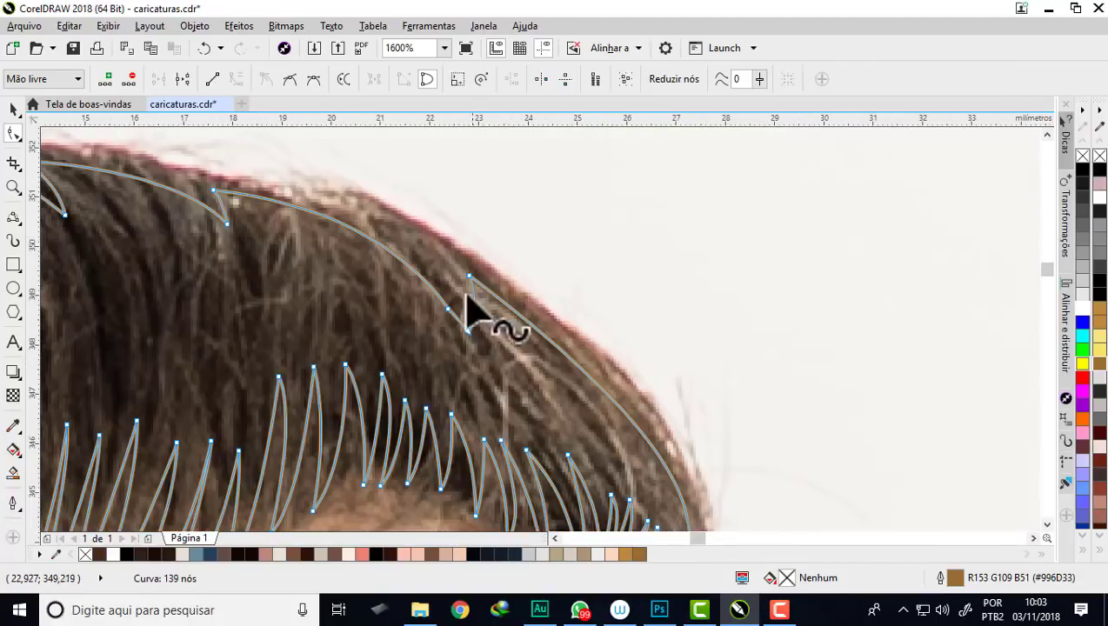
# Step: Delete a surplus node from the hair-strand curve, leaving 138 nodes
pyautogui.doubleClick(446, 307)
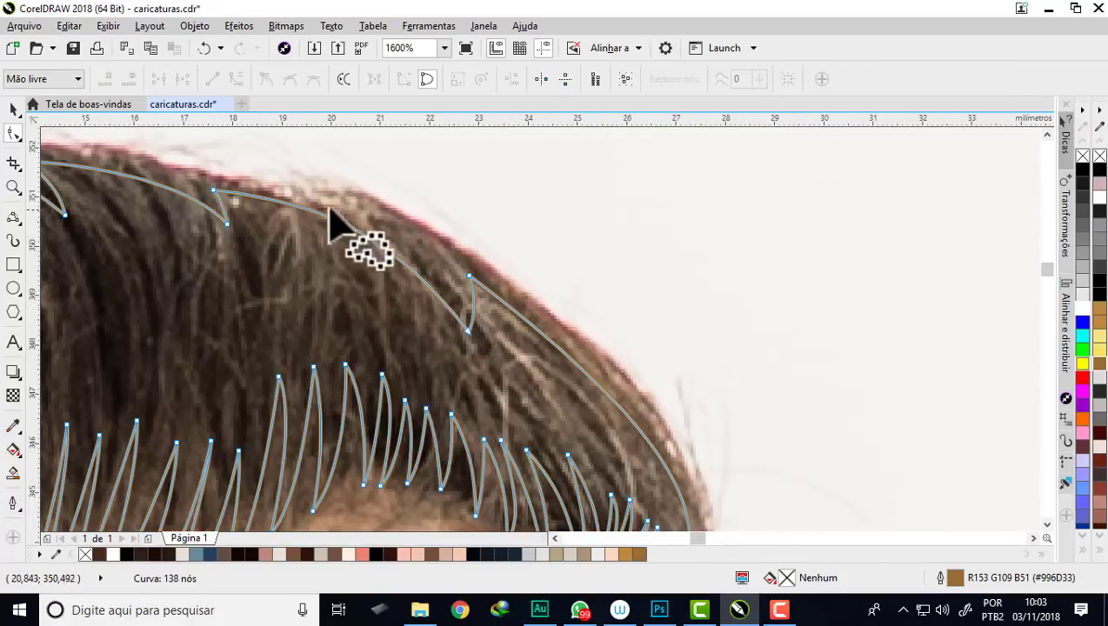
pyautogui.scroll(-1, 348, 209)
pyautogui.scroll(-1, 330, 222)
pyautogui.scroll(1, 251, 229)
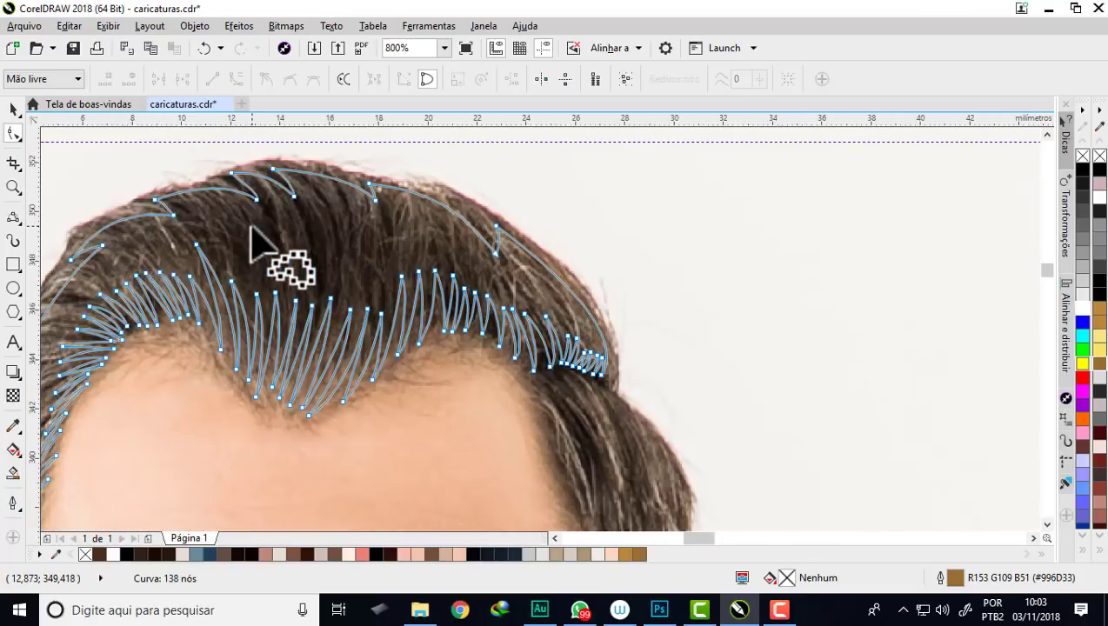
pyautogui.scroll(-2, 339, 241)
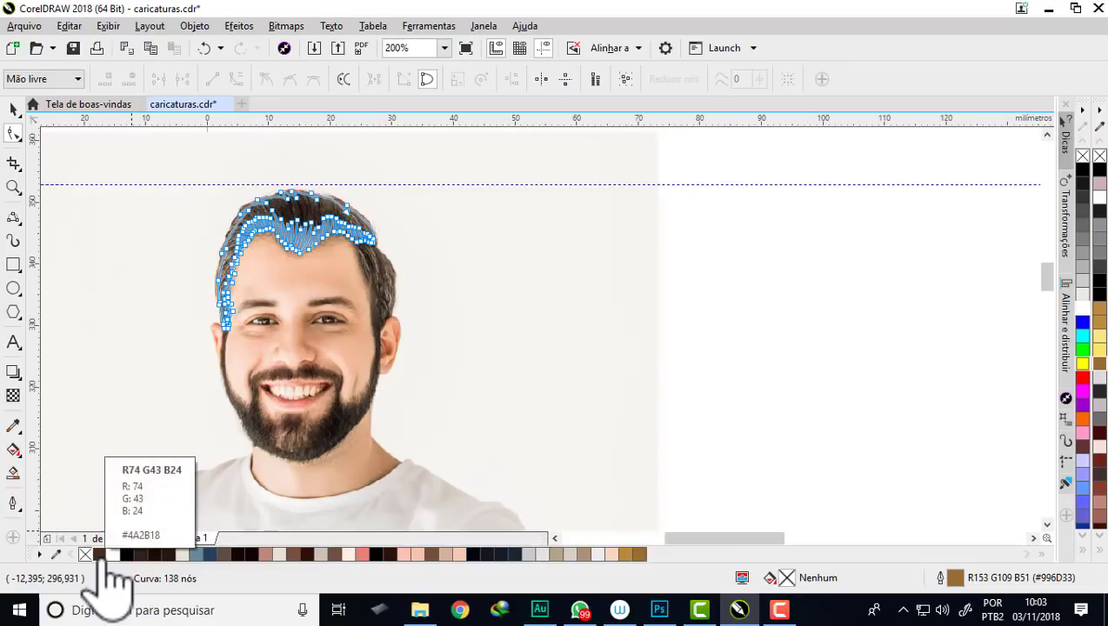
pyautogui.scroll(-3, 299, 187)
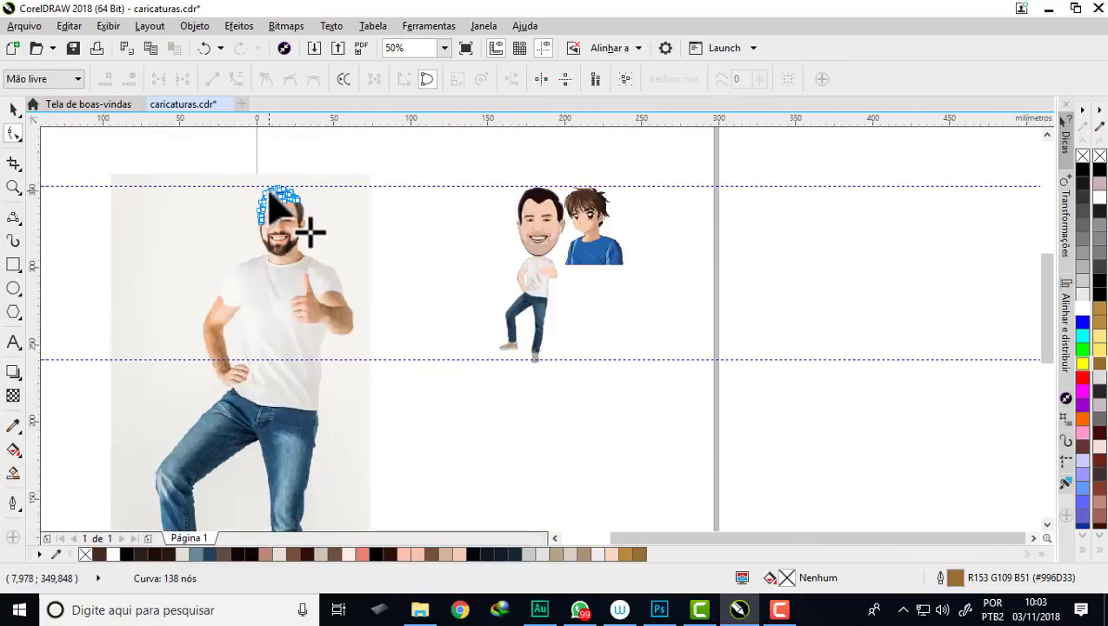
pyautogui.scroll(-1, 457, 218)
pyautogui.scroll(3, 354, 193)
pyautogui.scroll(3, 408, 205)
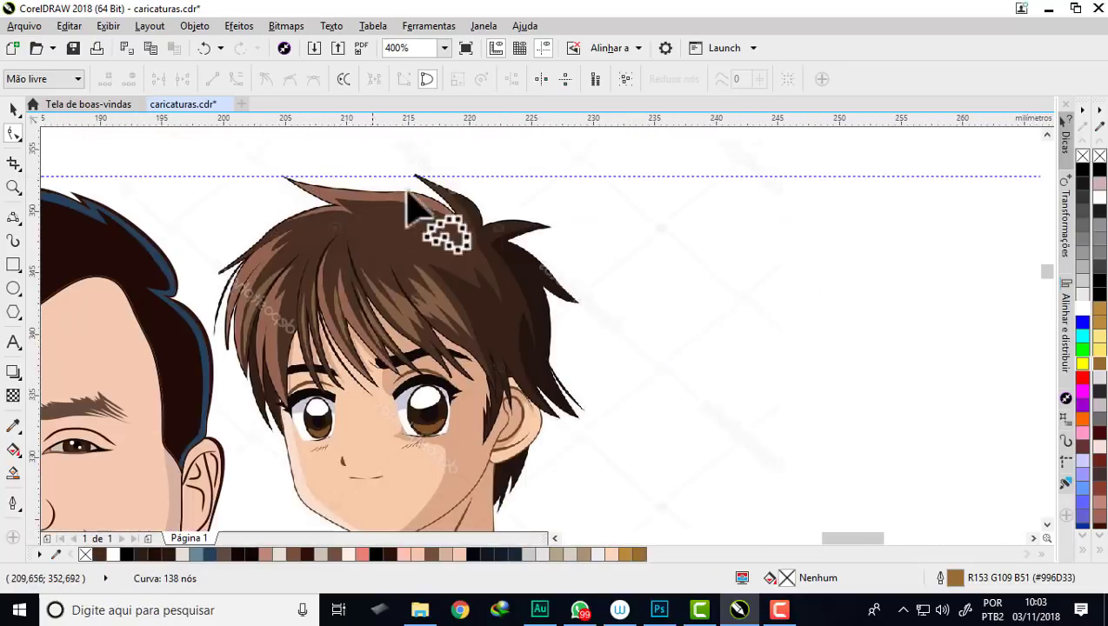
# Step: Fill the hair-strand shape with dark brown #342218 sampled from the cartoon's hair
pyautogui.click(16, 427)
pyautogui.click(505, 332)
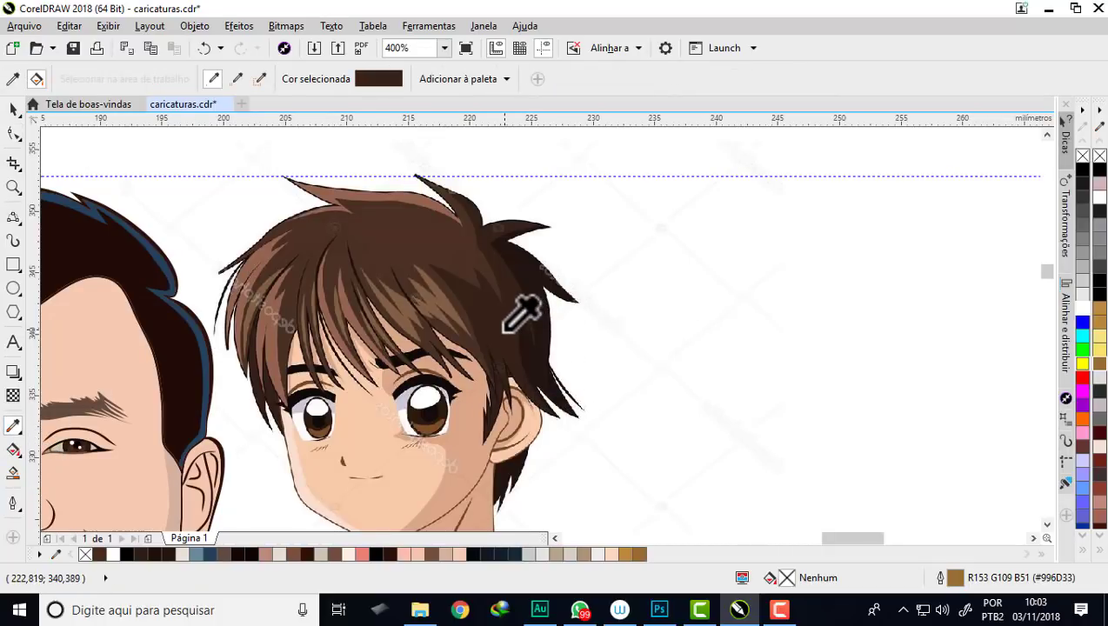
pyautogui.scroll(-1, 603, 300)
pyautogui.scroll(-1, 603, 300)
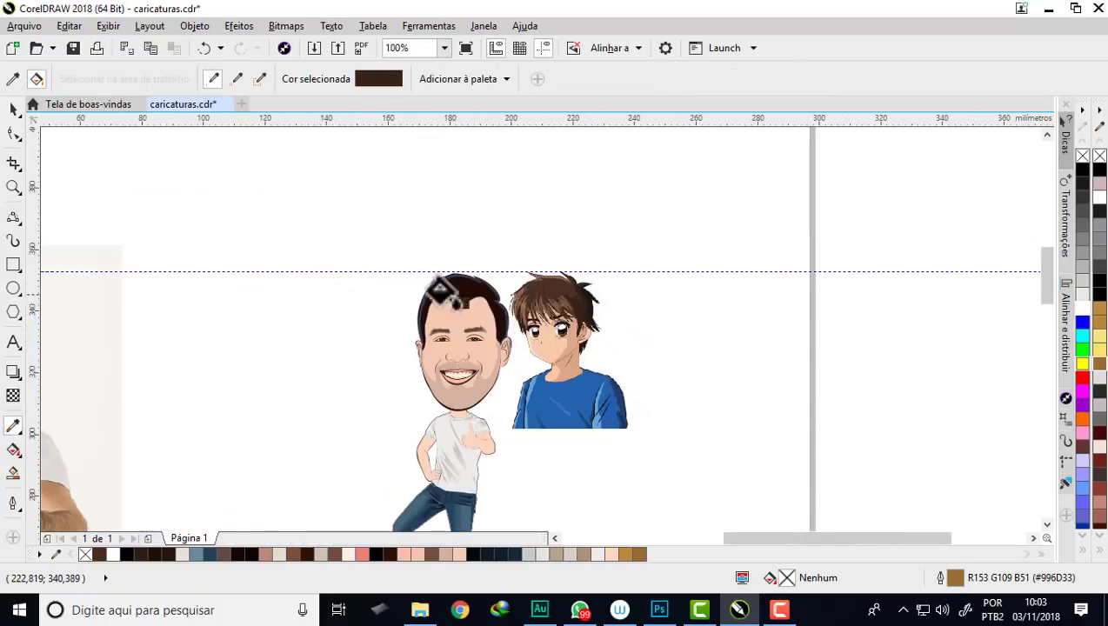
pyautogui.scroll(-1, 452, 279)
pyautogui.scroll(3, 235, 261)
pyautogui.scroll(1, 235, 254)
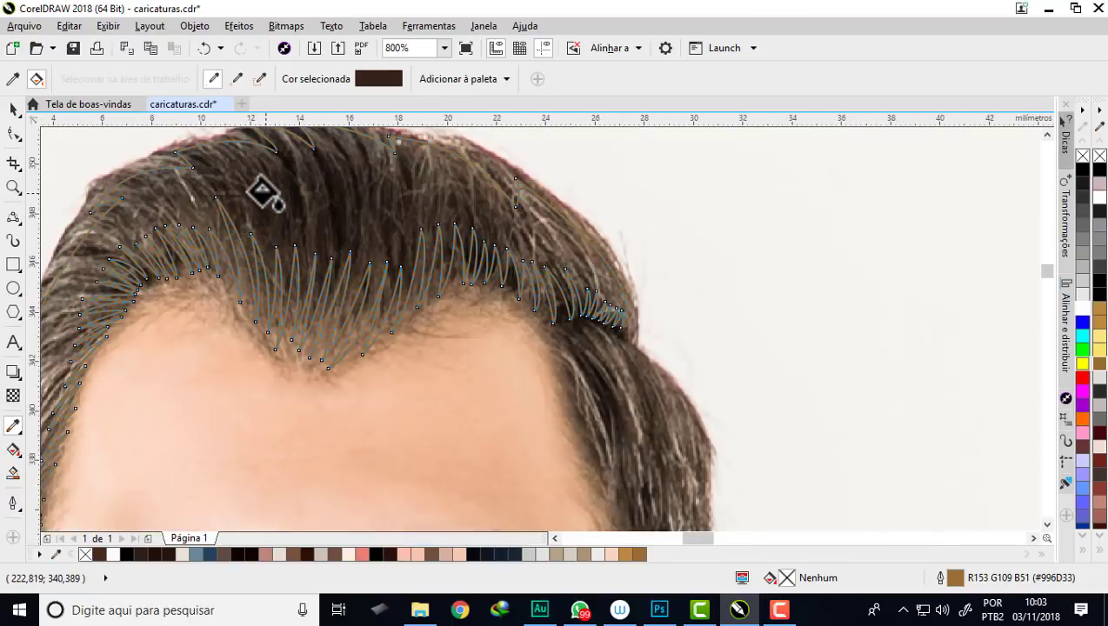
pyautogui.click(264, 190)
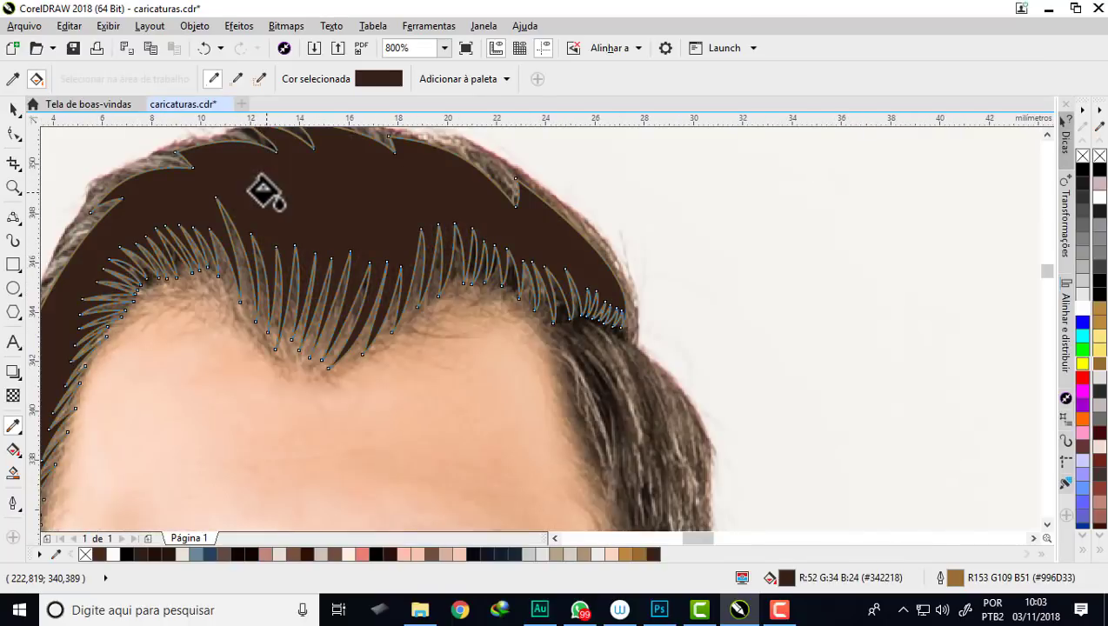
# Step: Remove the hair-strand shape's outline using the No Color swatch, then return to the Pick tool
pyautogui.rightClick(1082, 157)
pyautogui.scroll(-1, 173, 168)
pyautogui.scroll(-1, 173, 168)
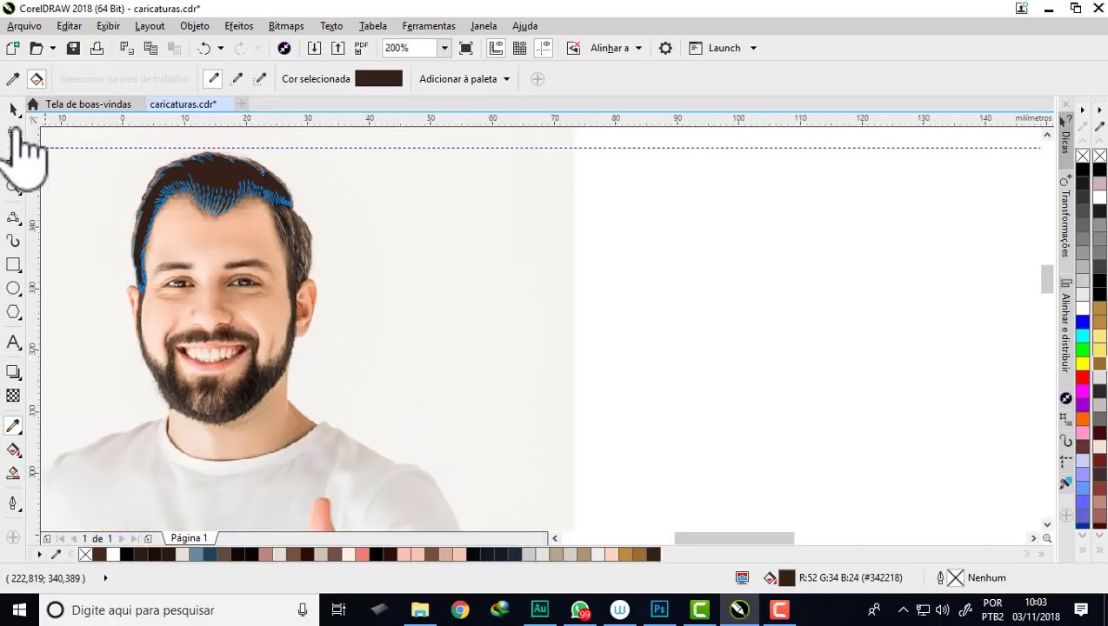
pyautogui.click(13, 110)
pyautogui.scroll(-1, 198, 174)
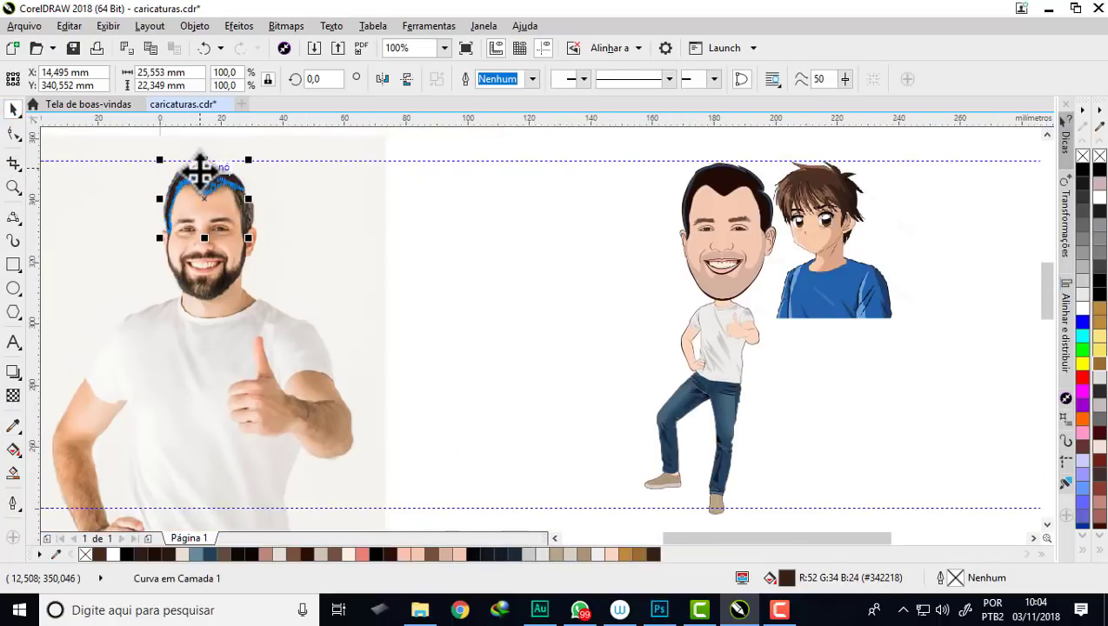
# Step: Move the hair-strand shape onto the caricature's head
pyautogui.moveTo(200, 171); pyautogui.dragTo(725, 174)
pyautogui.scroll(1, 774, 178)
pyautogui.scroll(2, 705, 247)
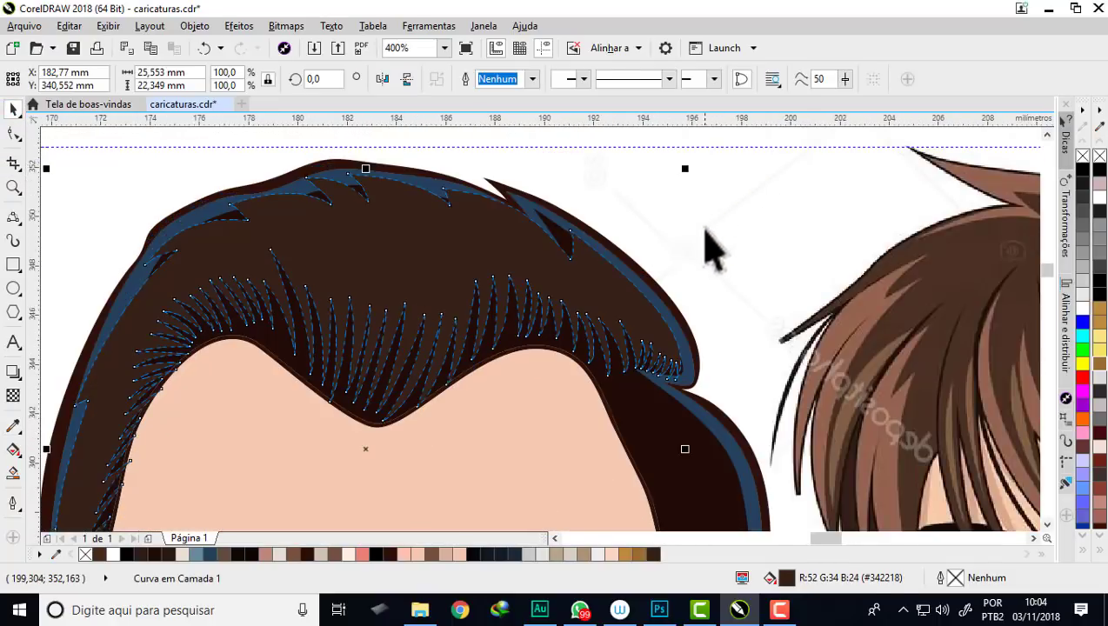
pyautogui.click(709, 248)
# Step: Select the blue #25435D rim band along the hair and start the palette eyedropper
pyautogui.scroll(-1, 670, 200)
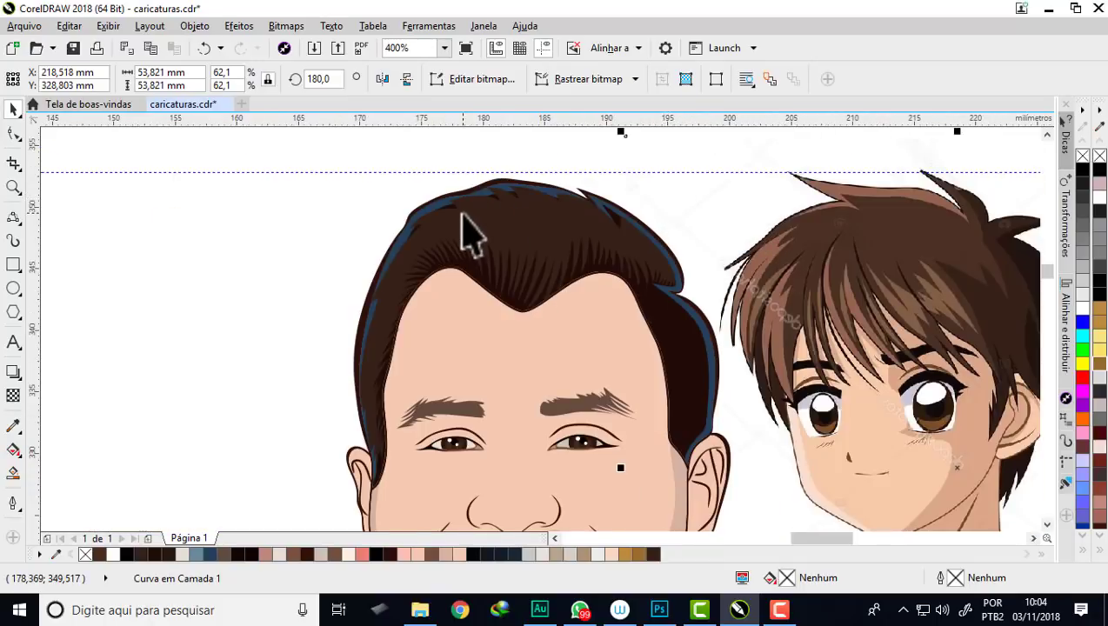
pyautogui.scroll(-1, 478, 222)
pyautogui.scroll(1, 487, 226)
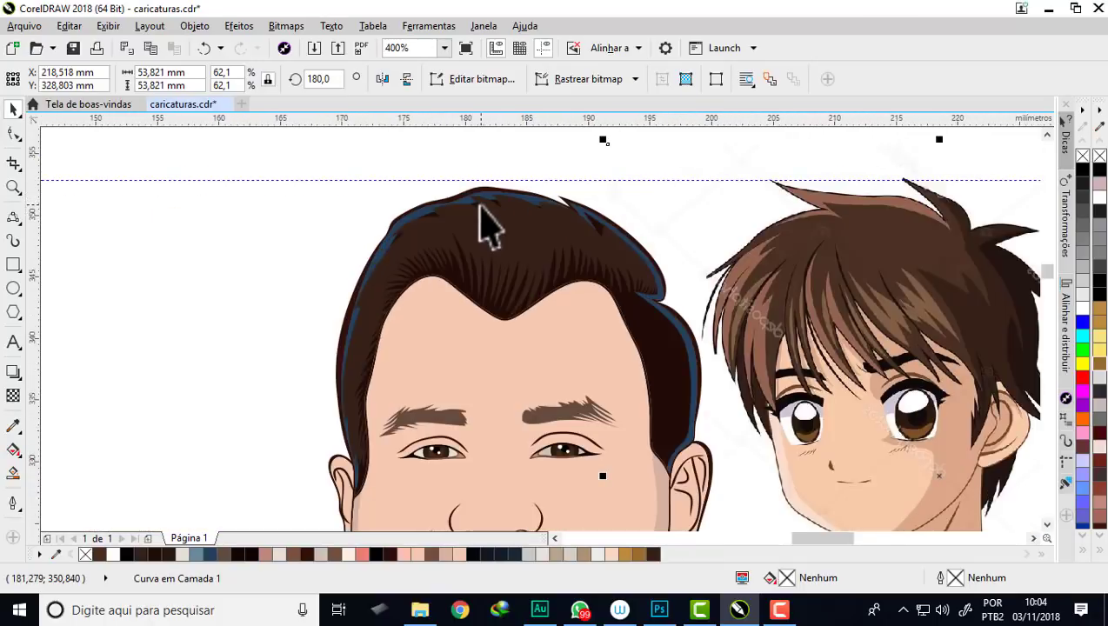
pyautogui.scroll(1, 487, 226)
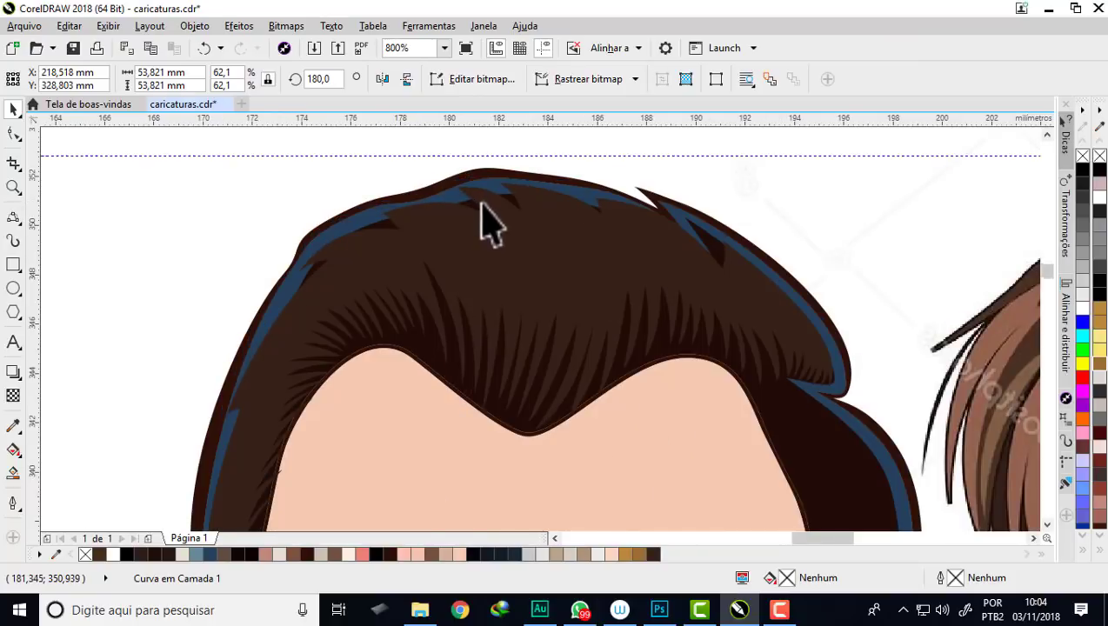
pyautogui.scroll(-1, 487, 224)
pyautogui.scroll(1, 696, 364)
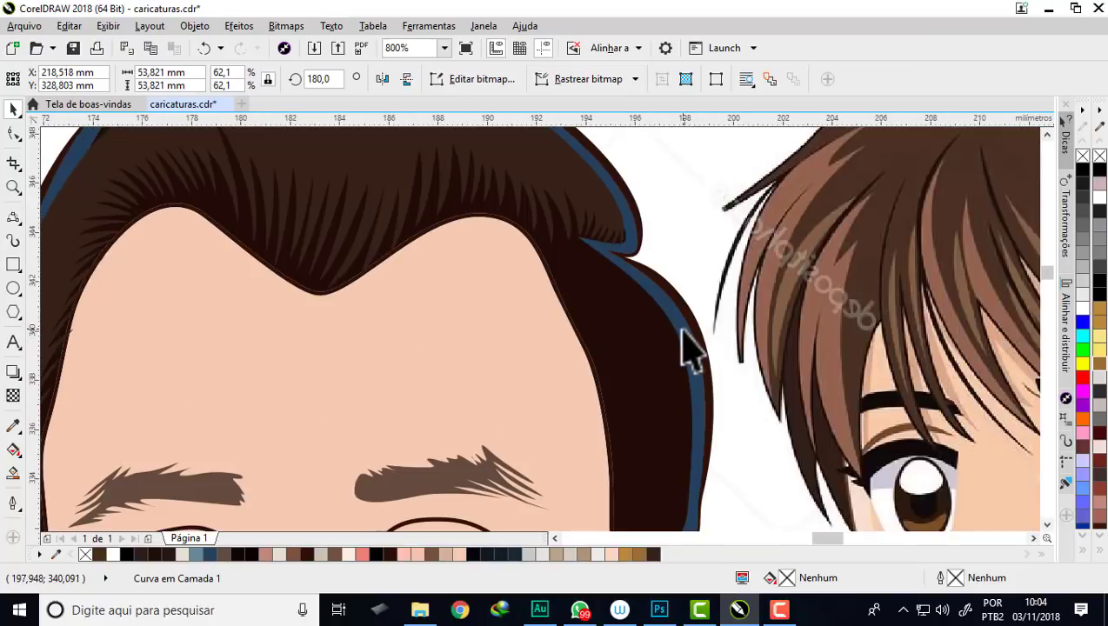
pyautogui.click(684, 332)
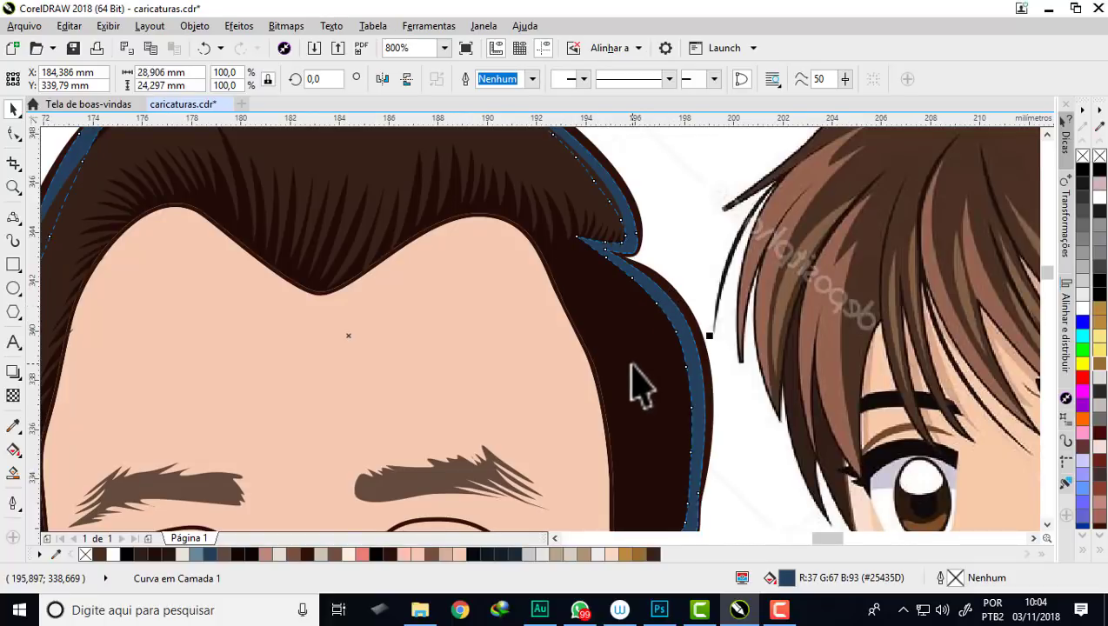
pyautogui.click(56, 554)
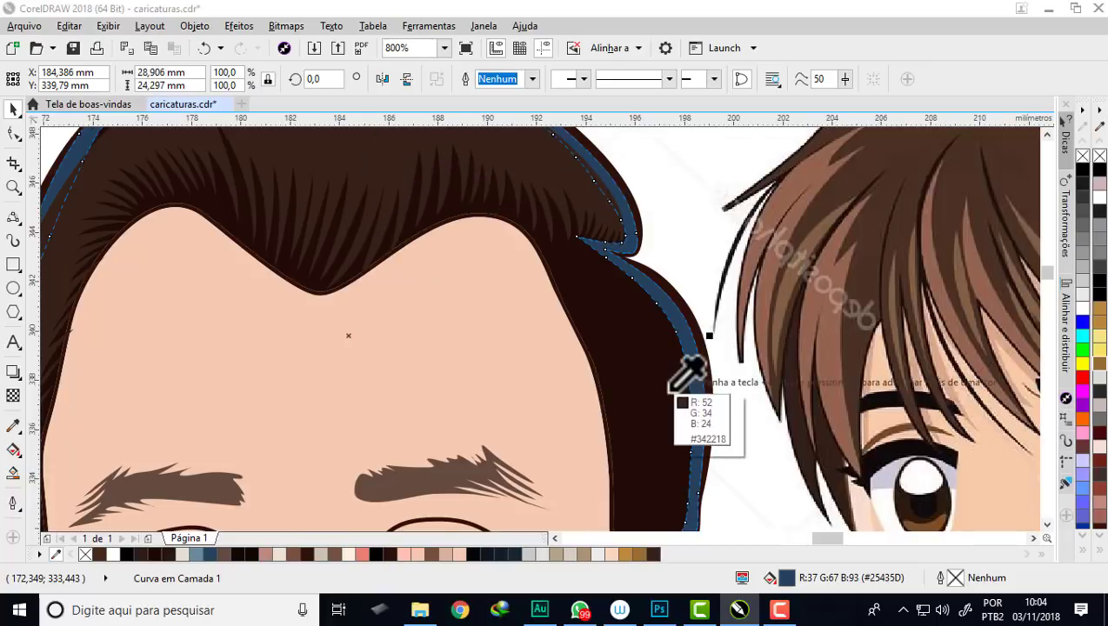
# Step: Nudge the rim band slightly left and fill it with a dark-brown swatch
pyautogui.press('Escape')
pyautogui.scroll(2, 705, 335)
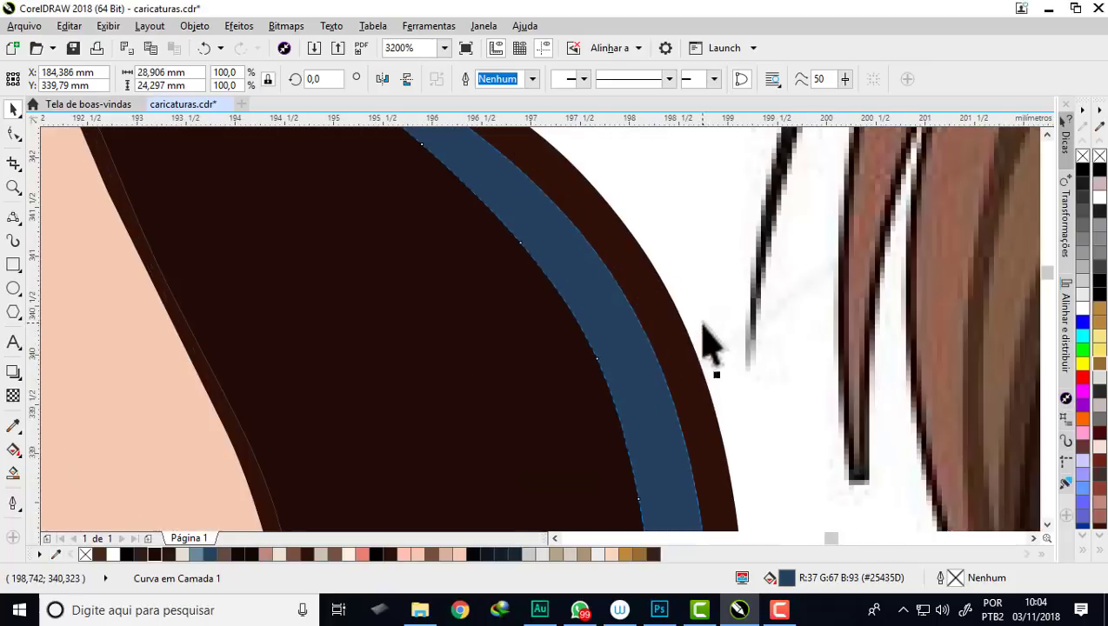
pyautogui.moveTo(599, 286); pyautogui.dragTo(594, 287)
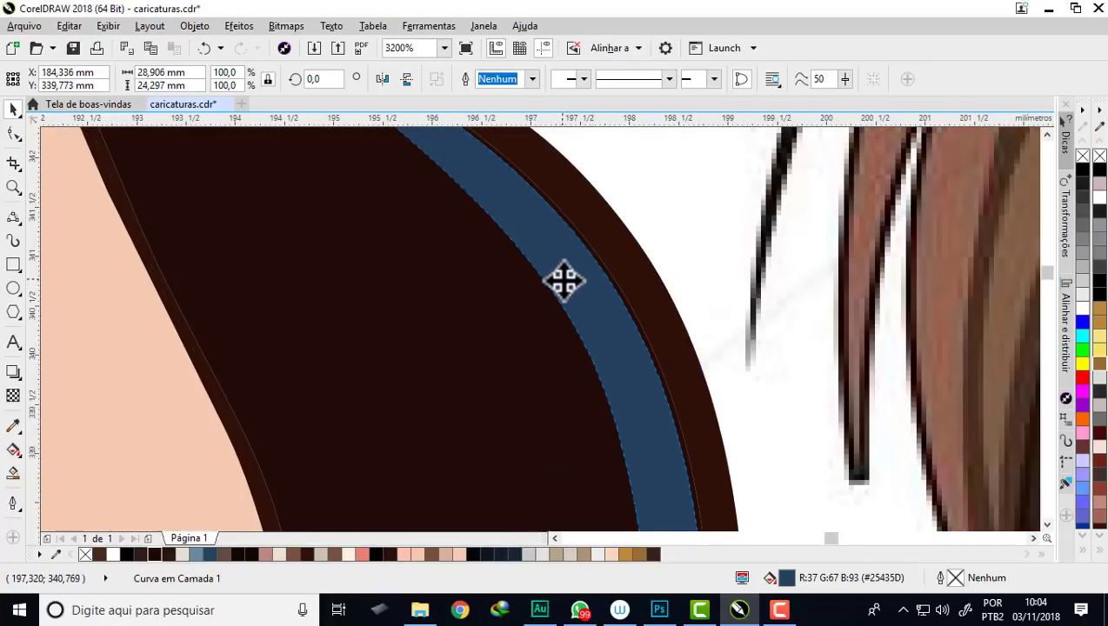
pyautogui.scroll(-1, 562, 279)
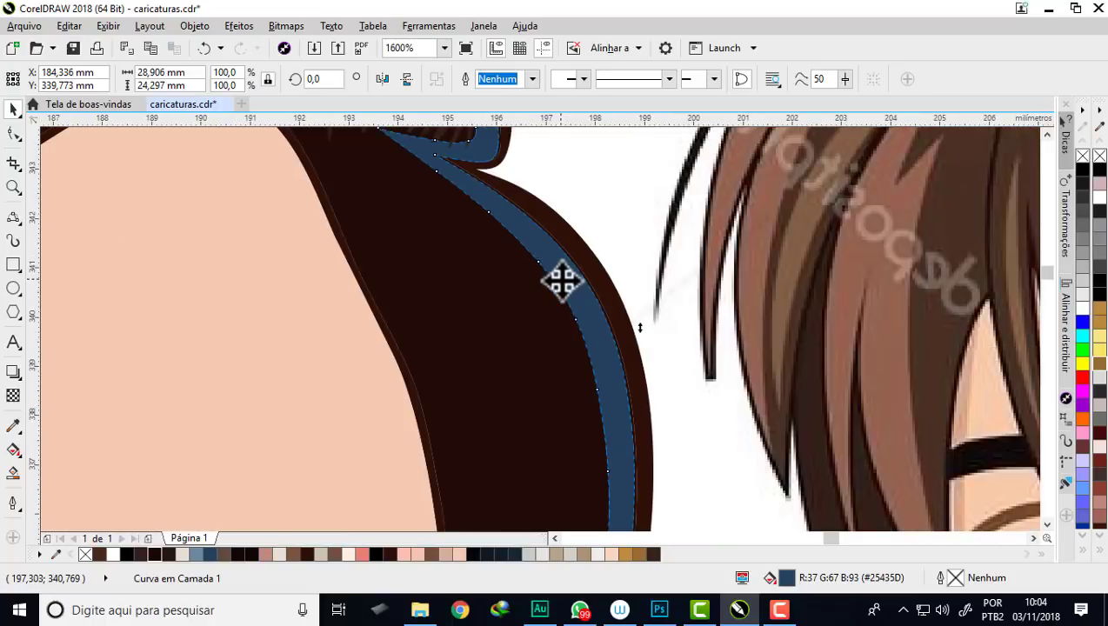
pyautogui.click(167, 555)
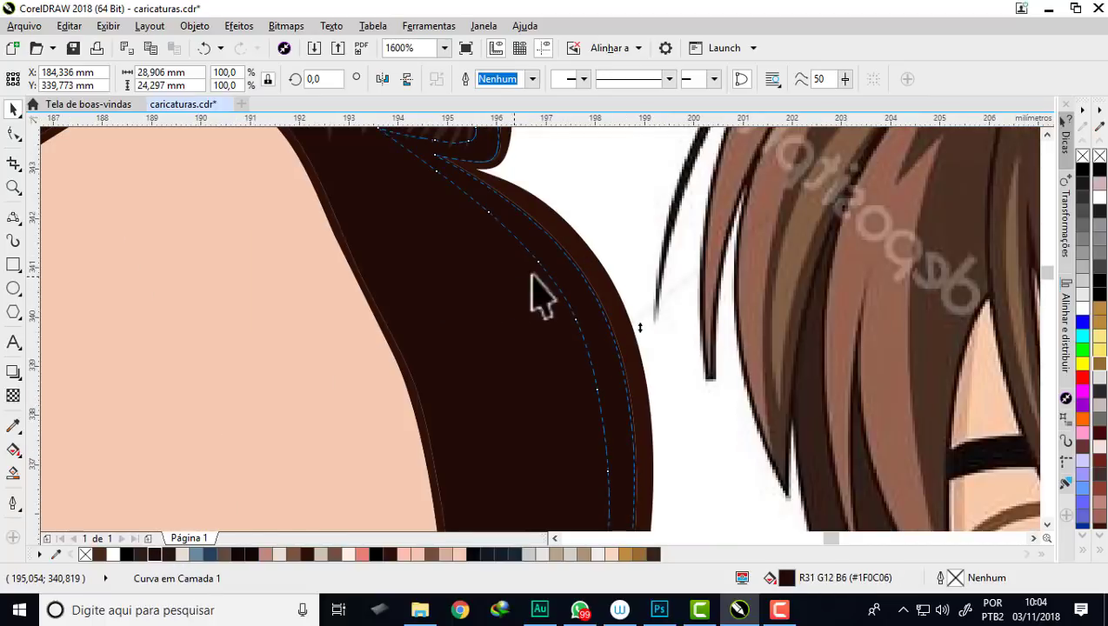
pyautogui.click(591, 230)
pyautogui.scroll(-2, 573, 292)
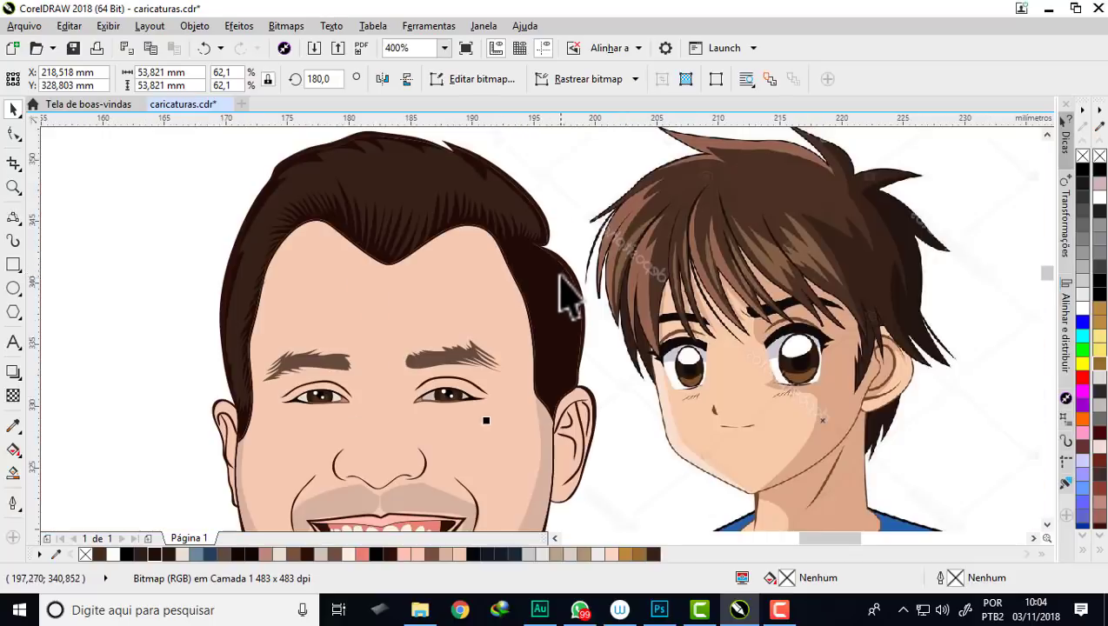
pyautogui.scroll(2, 565, 282)
# Step: Lighten the rim band's fill to #2B160B by Ctrl-blending in a yellow swatch
pyautogui.click(565, 286)
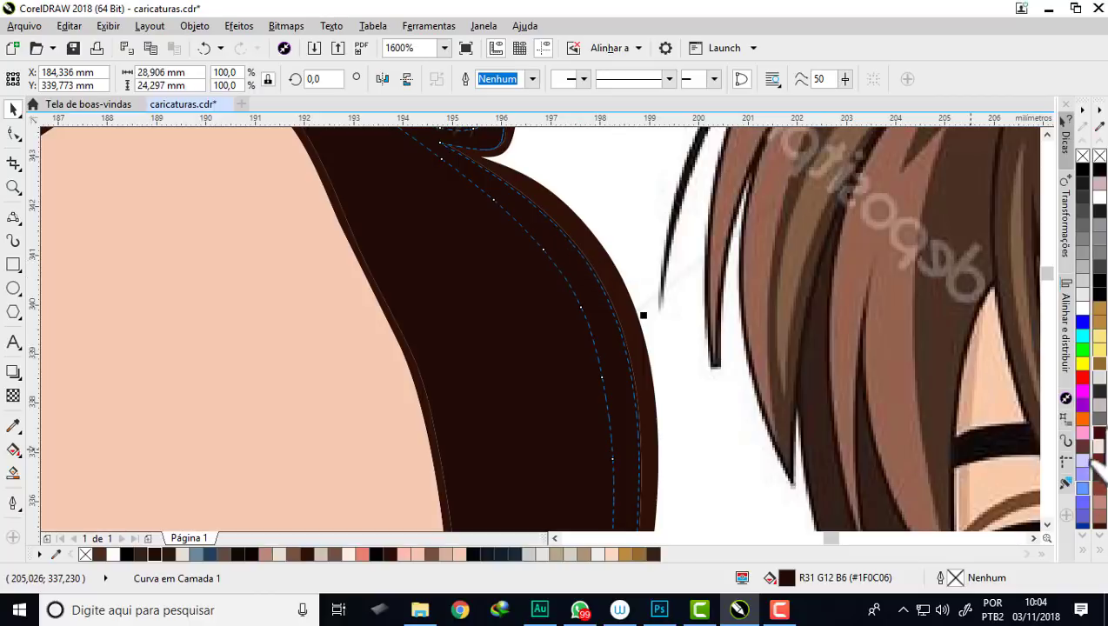
pyautogui.press('ctrl')
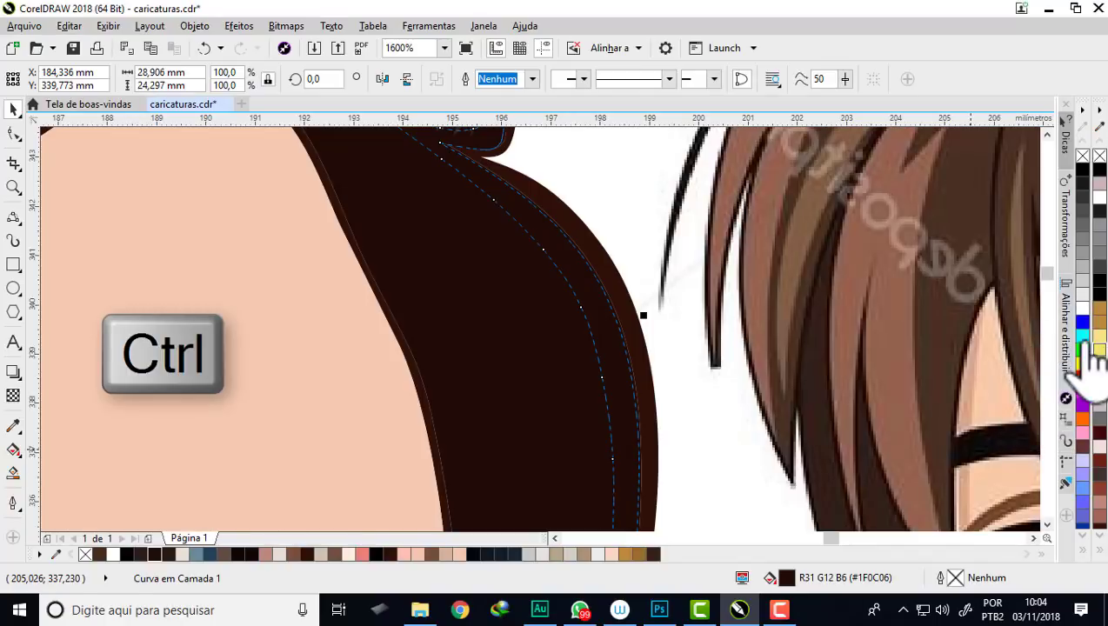
pyautogui.keyDown('ctrl'); pyautogui.click(1097, 369); pyautogui.keyUp('ctrl')
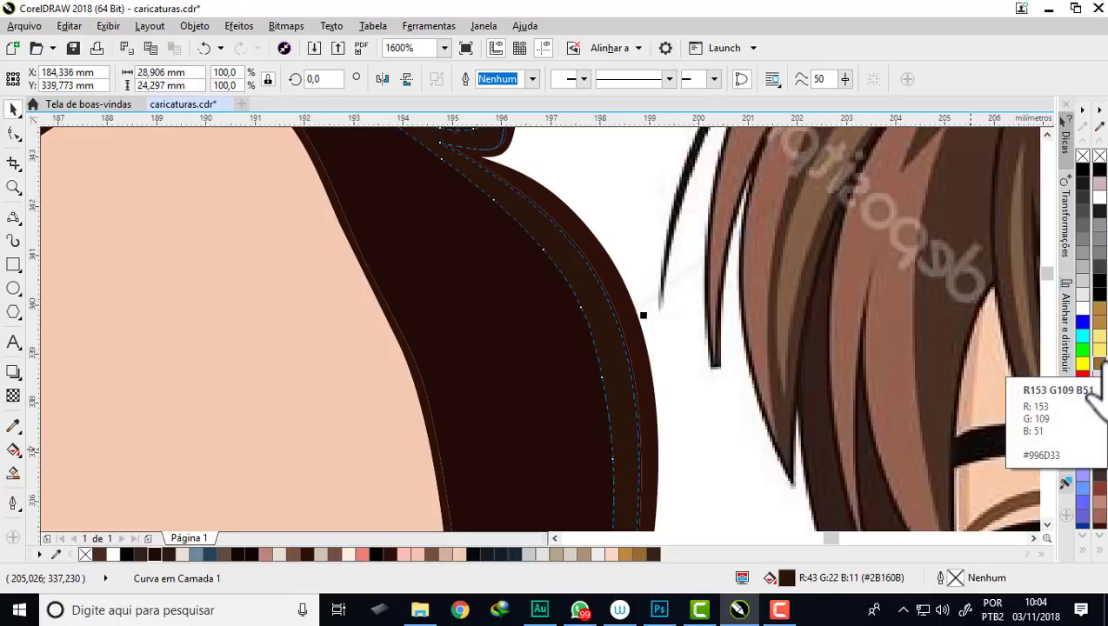
pyautogui.scroll(1, 579, 273)
pyautogui.scroll(1, 579, 272)
pyautogui.scroll(-3, 580, 274)
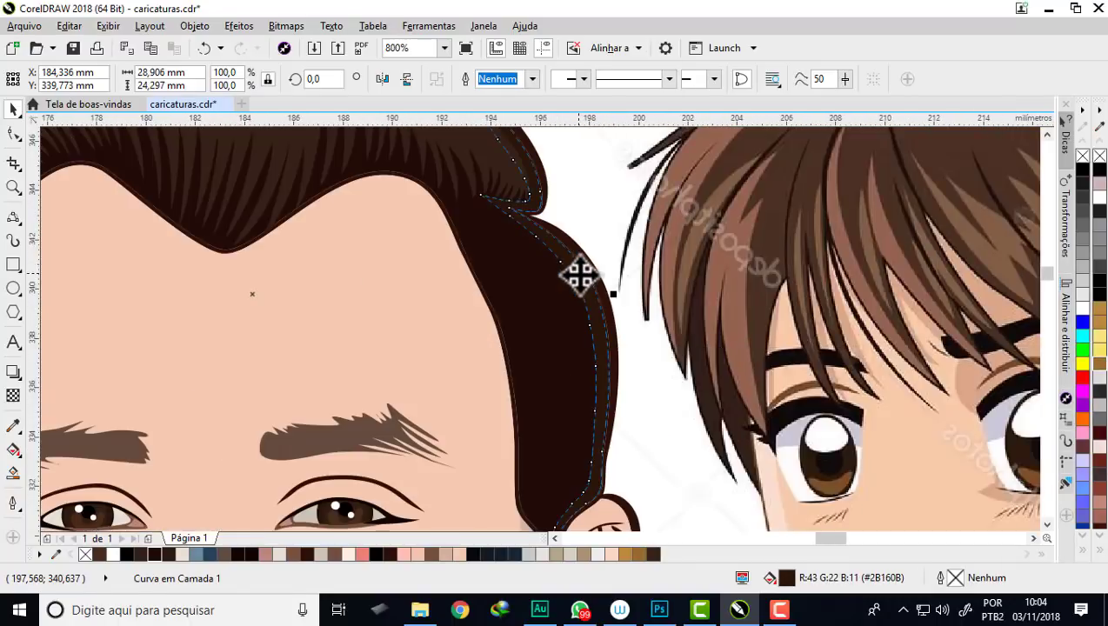
pyautogui.scroll(-2, 579, 275)
pyautogui.scroll(1, 582, 276)
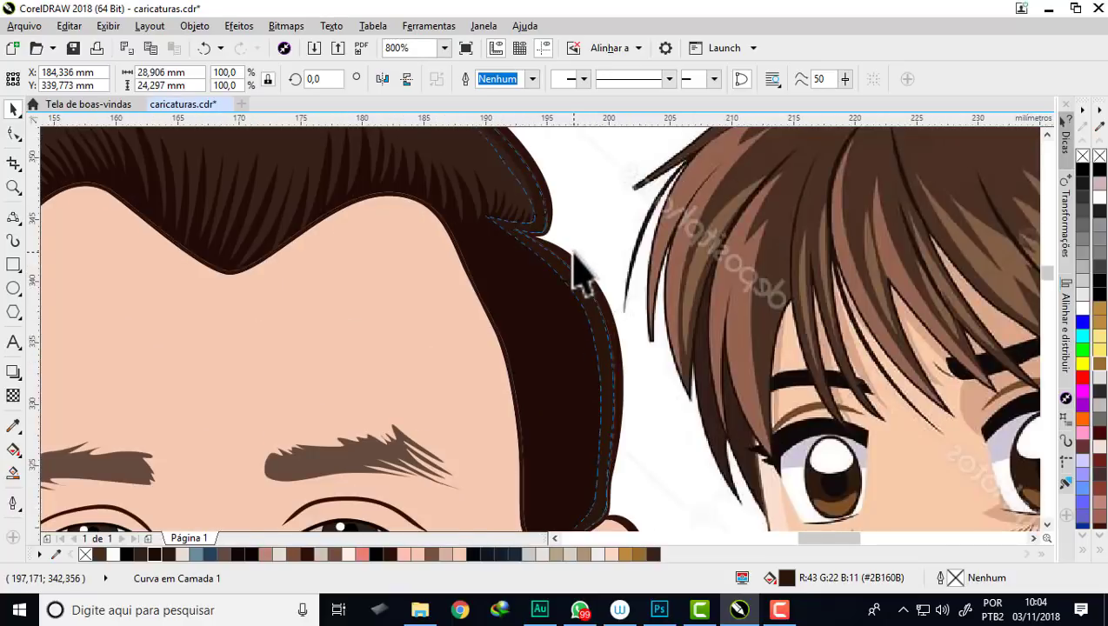
pyautogui.scroll(-1, 581, 275)
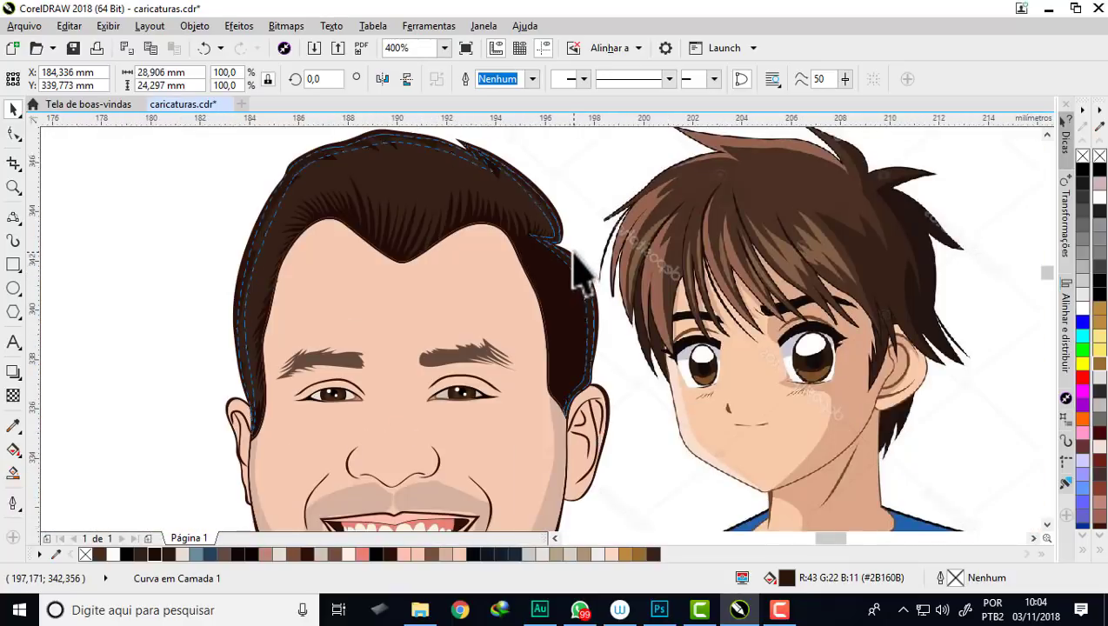
pyautogui.scroll(1, 578, 275)
pyautogui.scroll(2, 574, 274)
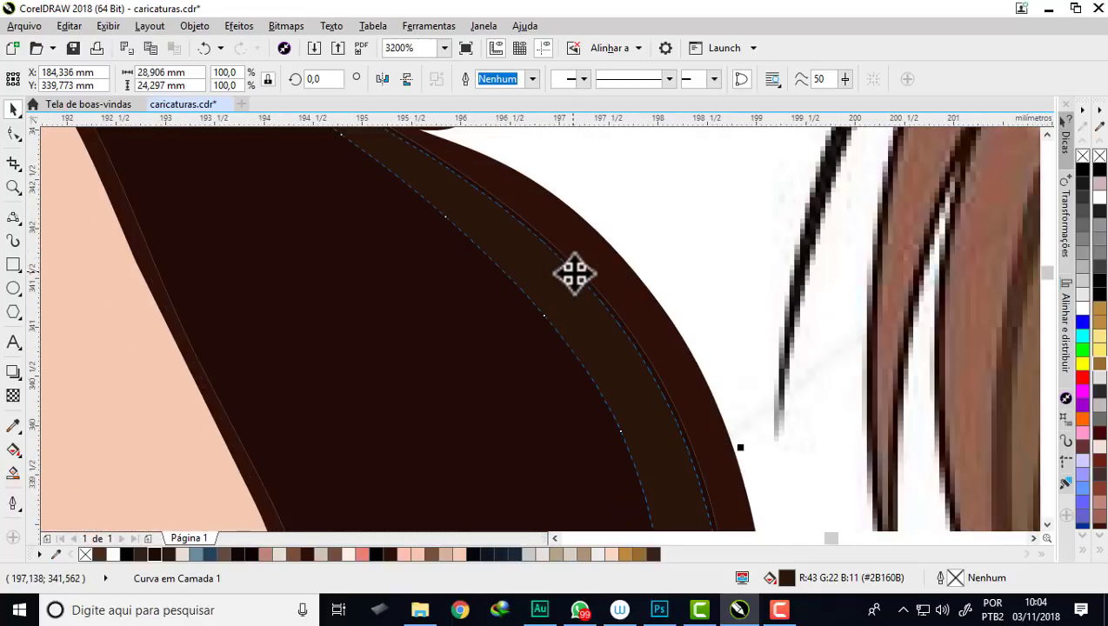
# Step: Add the rim band's brown #2B160B to the palette and apply it to the band
pyautogui.click(58, 555)
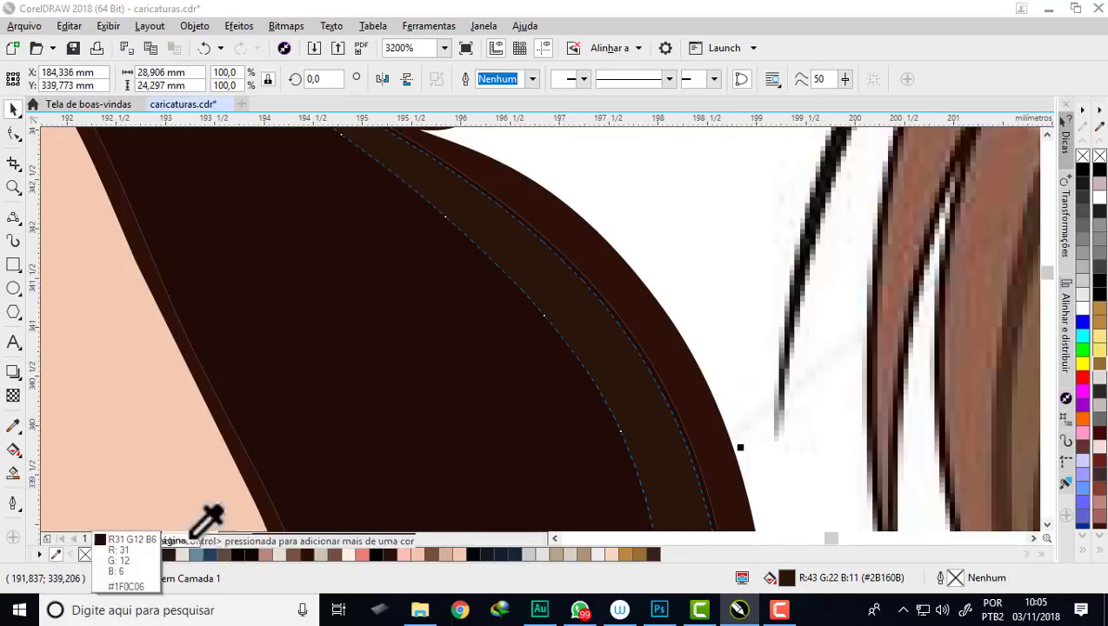
pyautogui.click(635, 387)
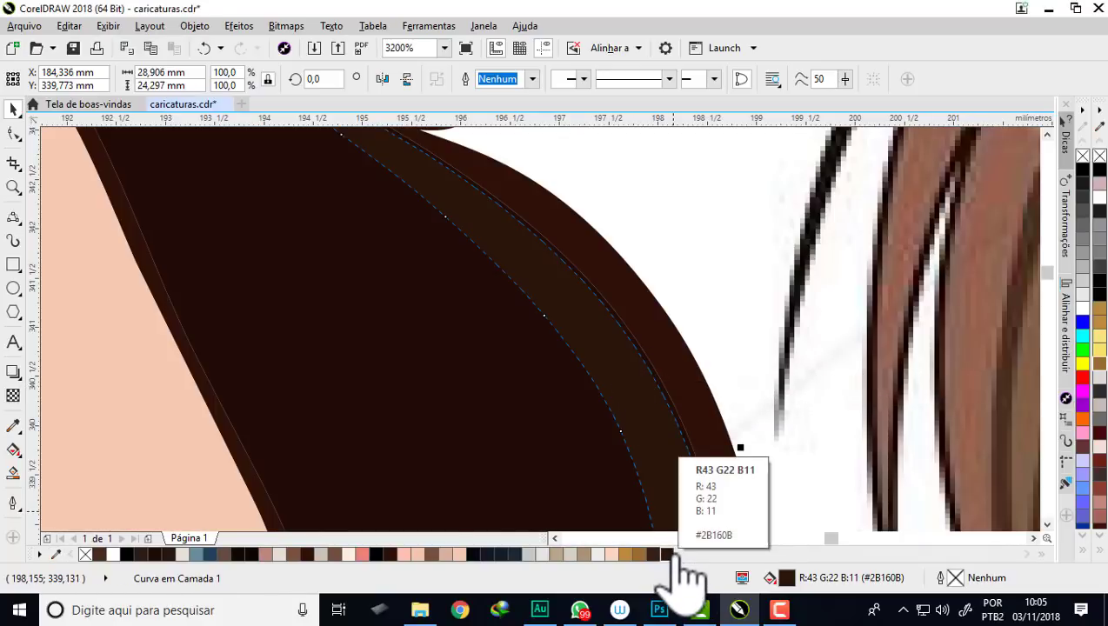
pyautogui.moveTo(676, 556); pyautogui.dragTo(624, 358)
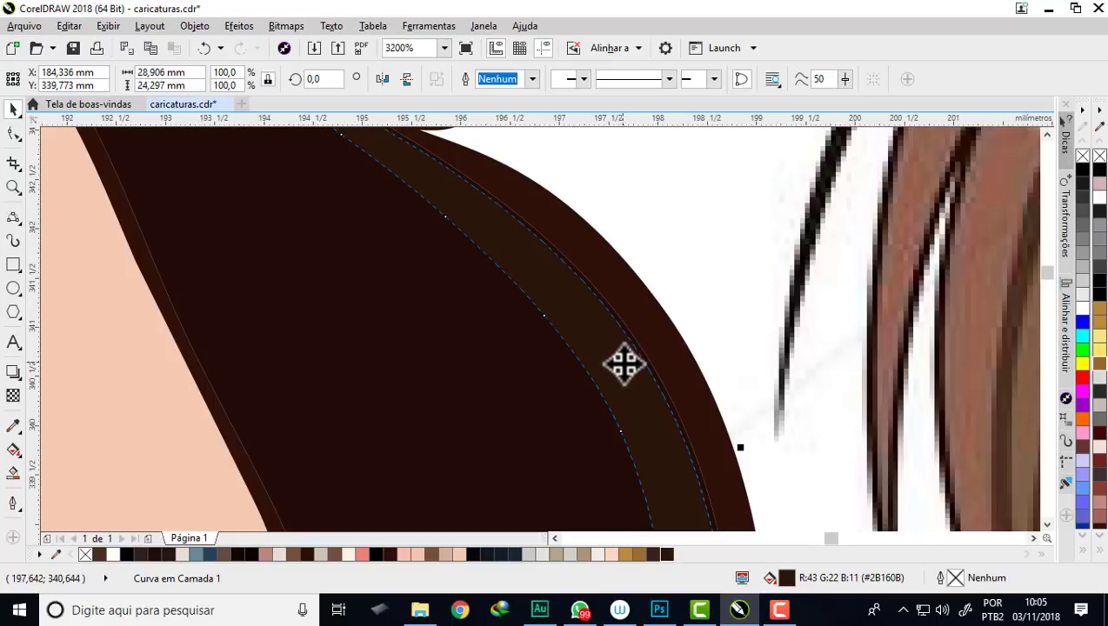
pyautogui.scroll(-1, 624, 363)
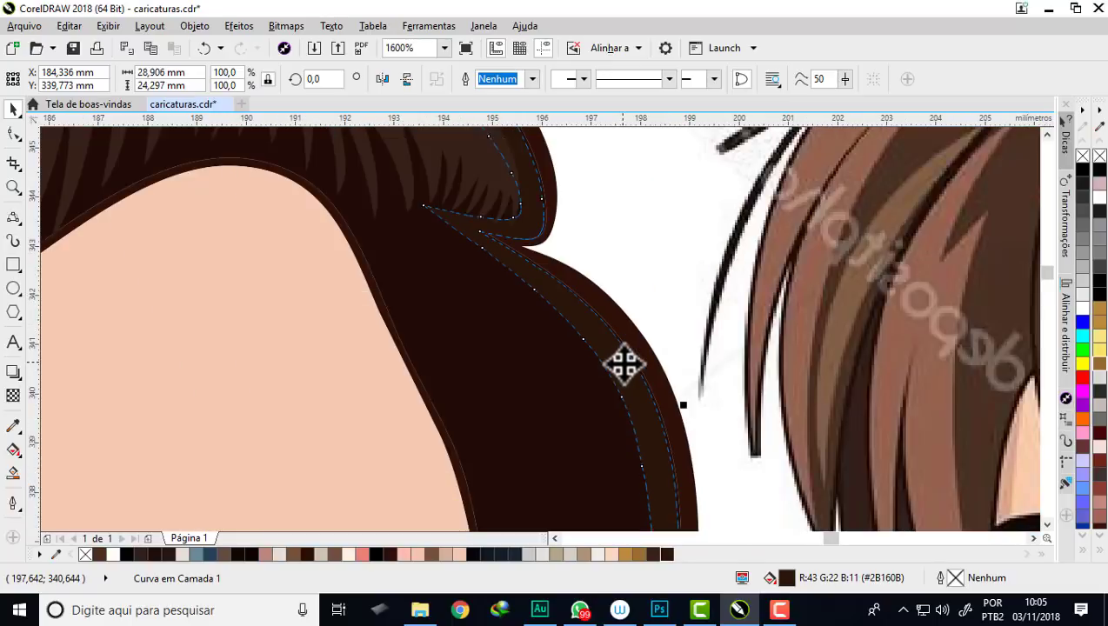
pyautogui.scroll(-1, 624, 363)
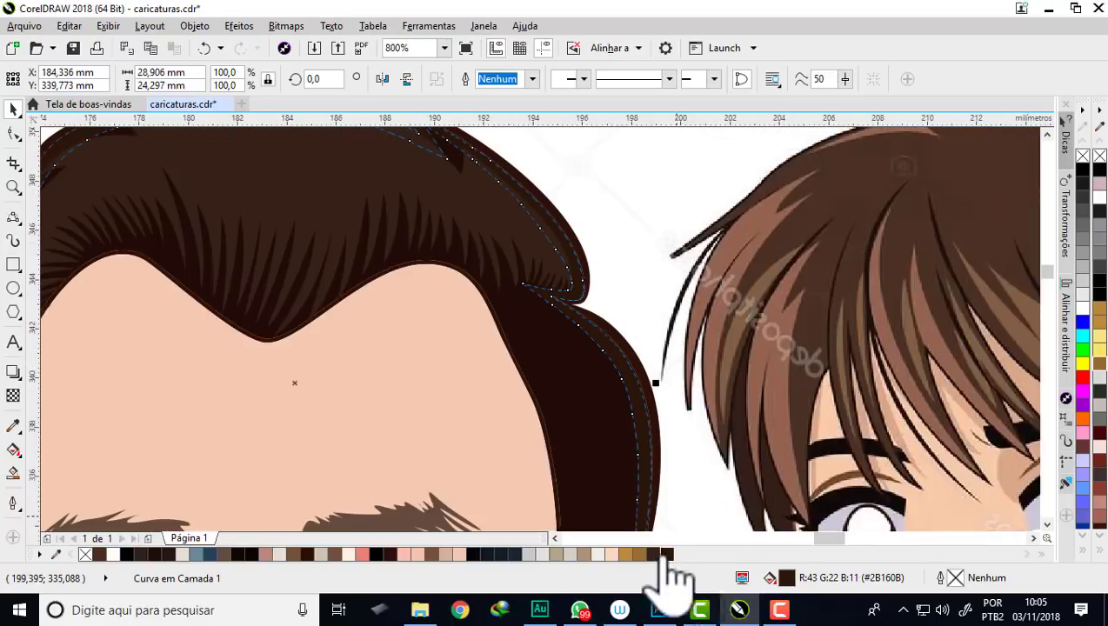
# Step: Fill the hair-strand shape with the new #2B160B brown swatch
pyautogui.click(292, 206)
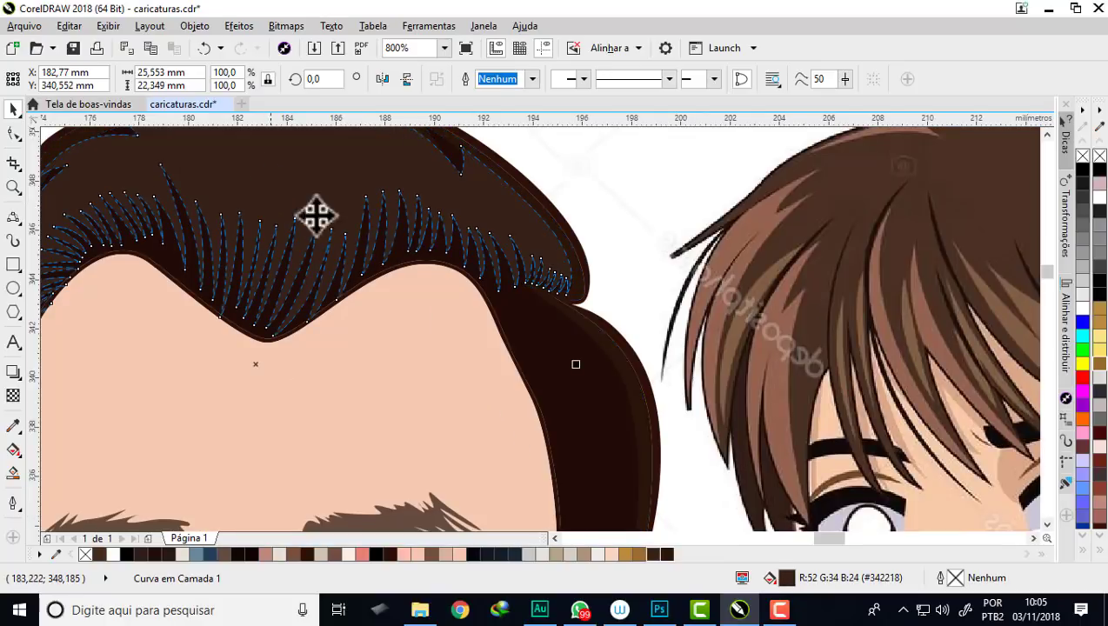
pyautogui.click(667, 555)
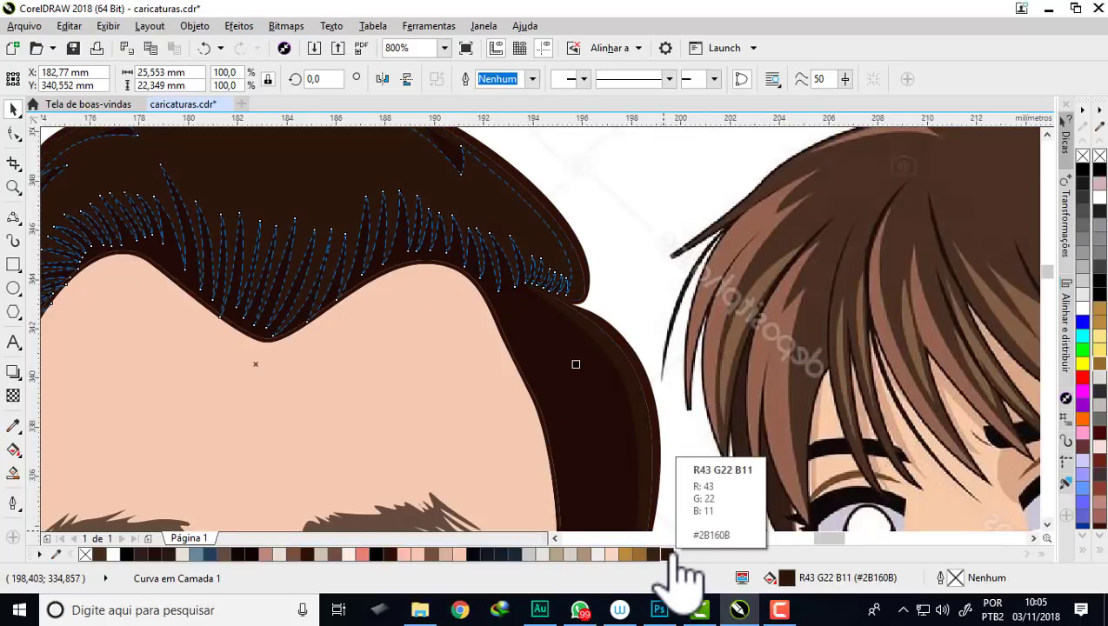
pyautogui.click(609, 223)
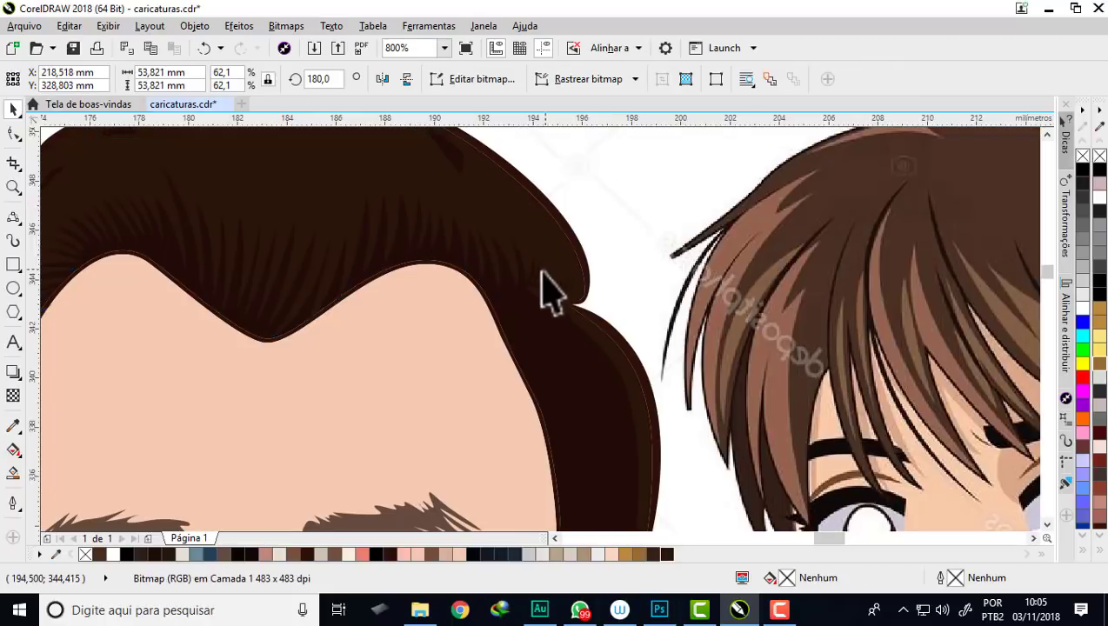
# Step: Fill the rim strip along the hair edge with brown and tint it slightly lighter
pyautogui.scroll(-1, 457, 266)
pyautogui.scroll(1, 366, 248)
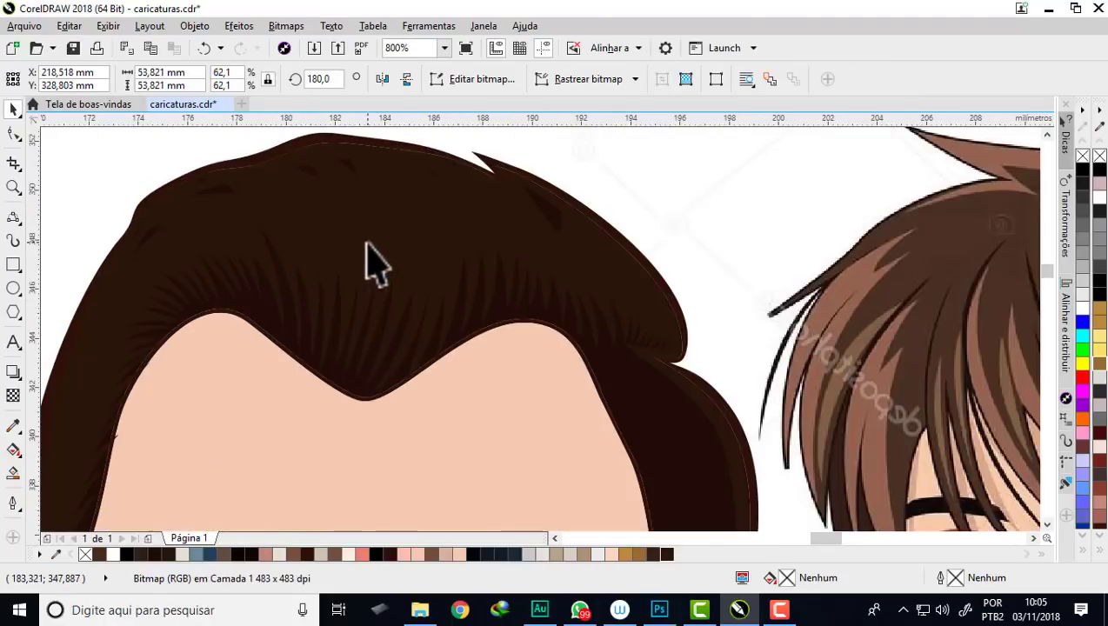
pyautogui.scroll(1, 347, 217)
pyautogui.scroll(-2, 336, 197)
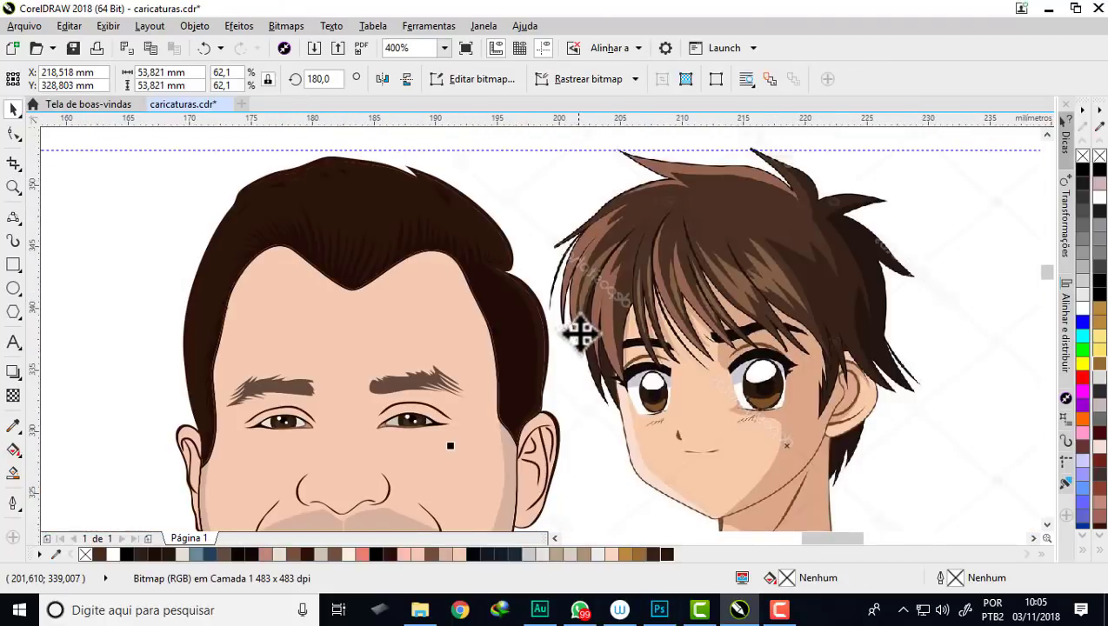
pyautogui.scroll(1, 547, 328)
pyautogui.scroll(1, 502, 313)
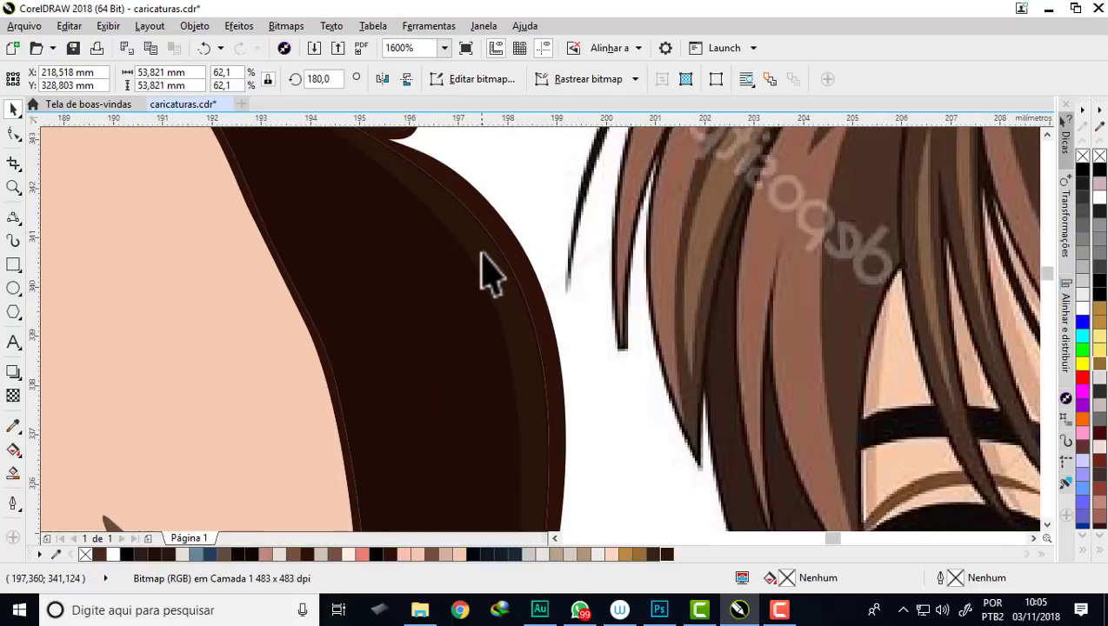
pyautogui.click(485, 254)
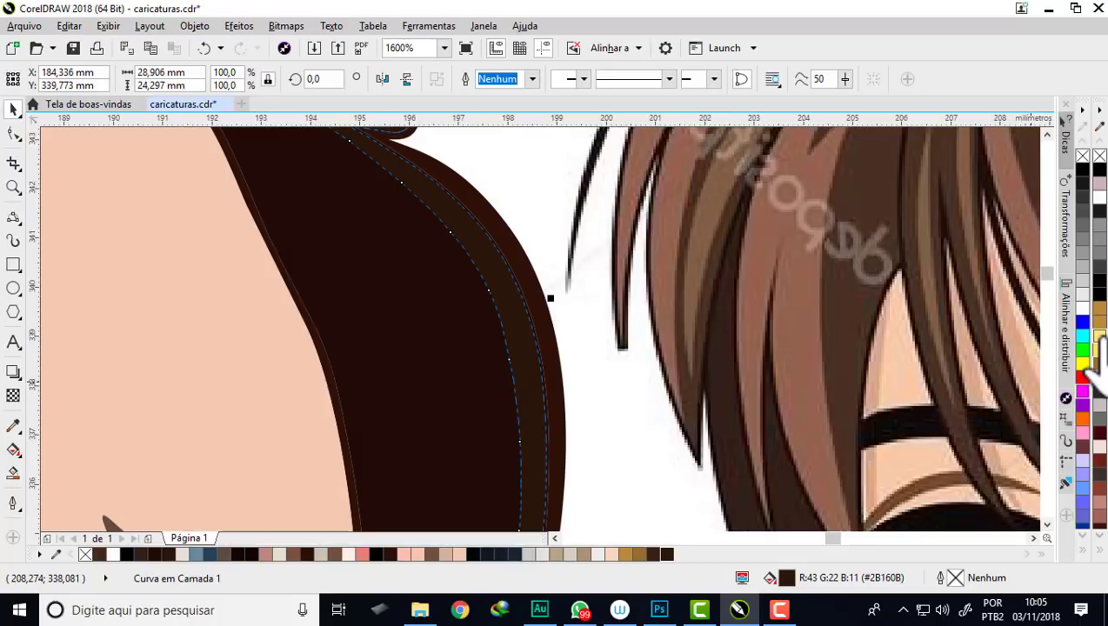
pyautogui.click(1099, 341)
pyautogui.keyDown('ctrl'); pyautogui.click(1098, 346); pyautogui.keyUp('ctrl')
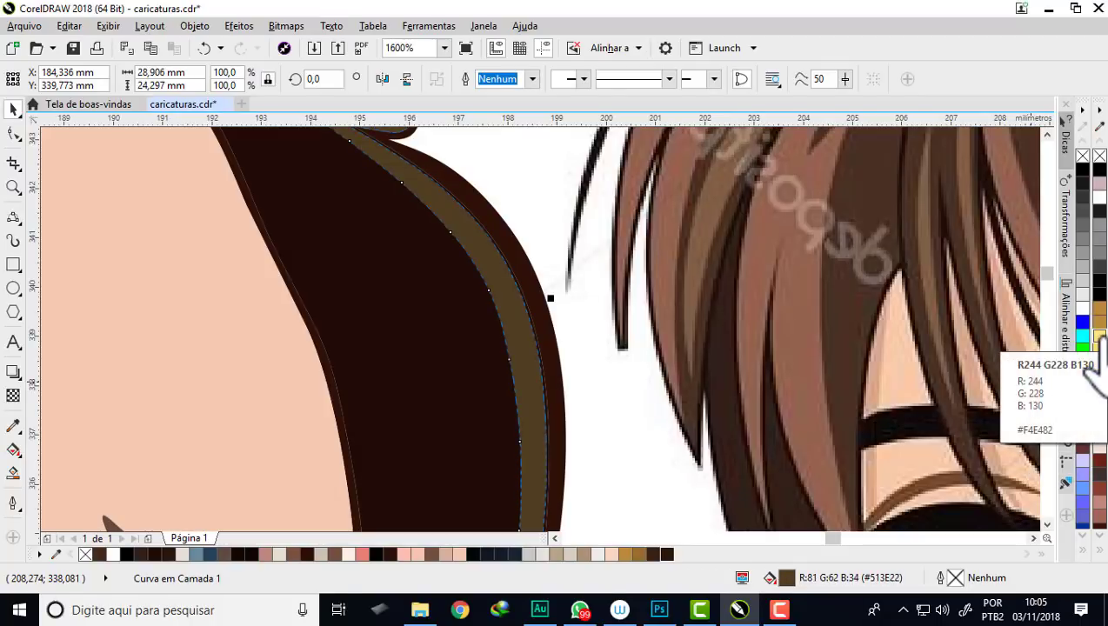
# Step: Nudge the rim's top bump right, undo the tint, and lighten it to grey-brown #635343
pyautogui.scroll(-2, 543, 323)
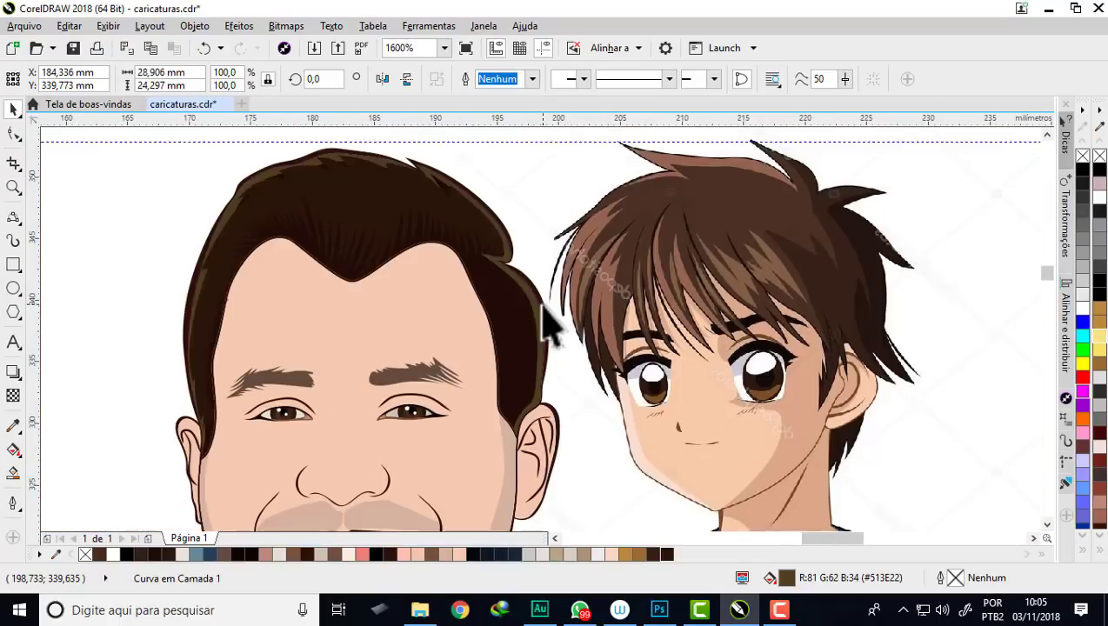
pyautogui.scroll(2, 318, 156)
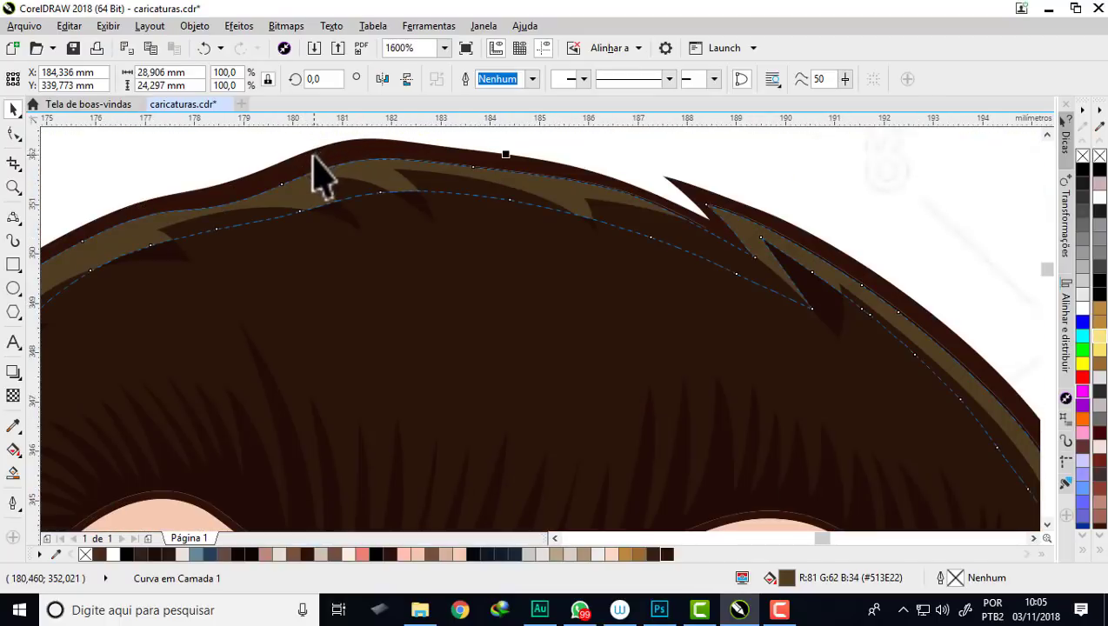
pyautogui.scroll(-1, 331, 183)
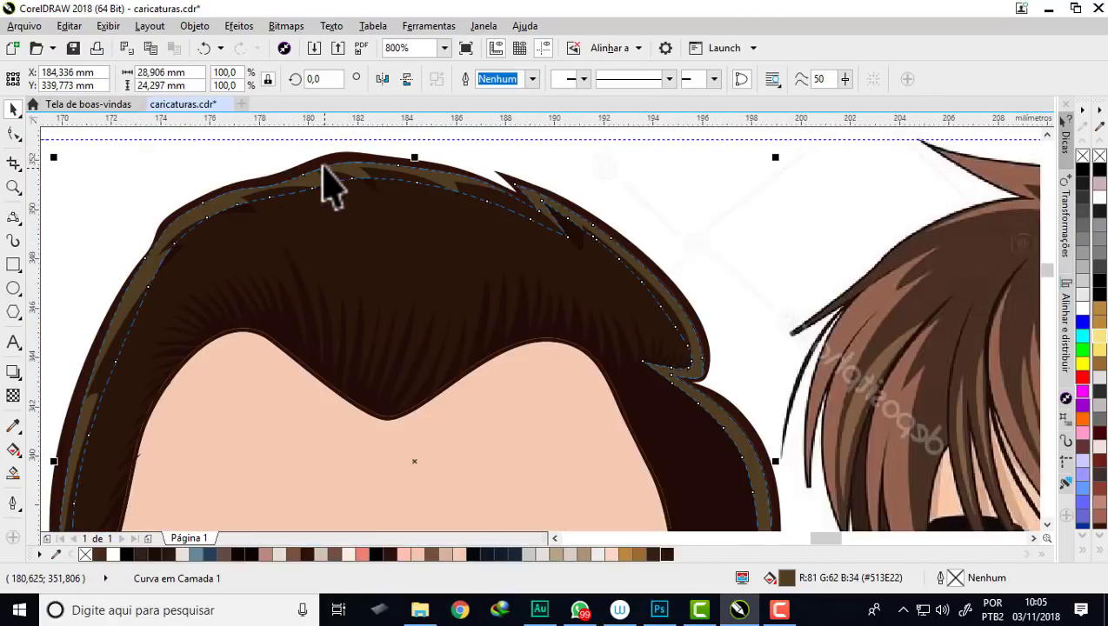
pyautogui.moveTo(325, 168); pyautogui.dragTo(421, 169)
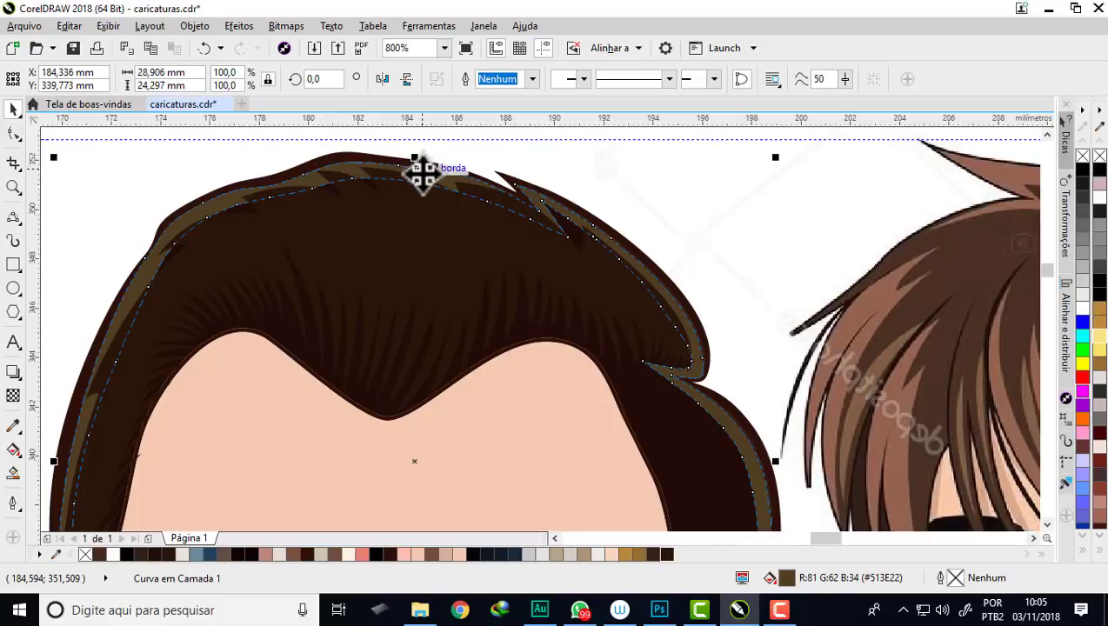
pyautogui.scroll(1, 420, 169)
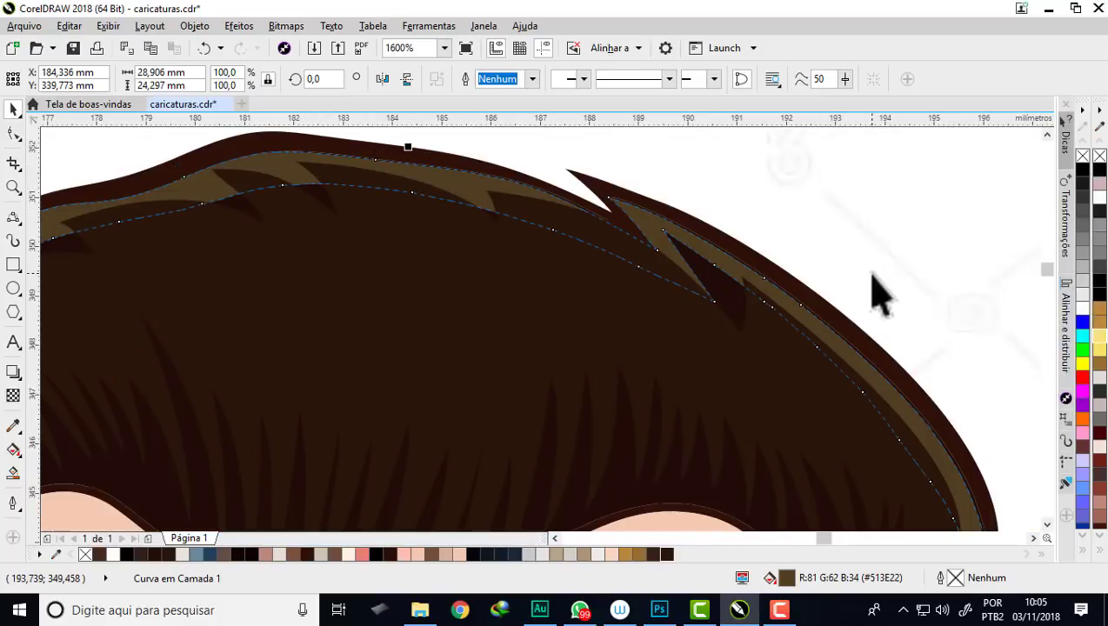
pyautogui.hotkey('ctrl', 'z')
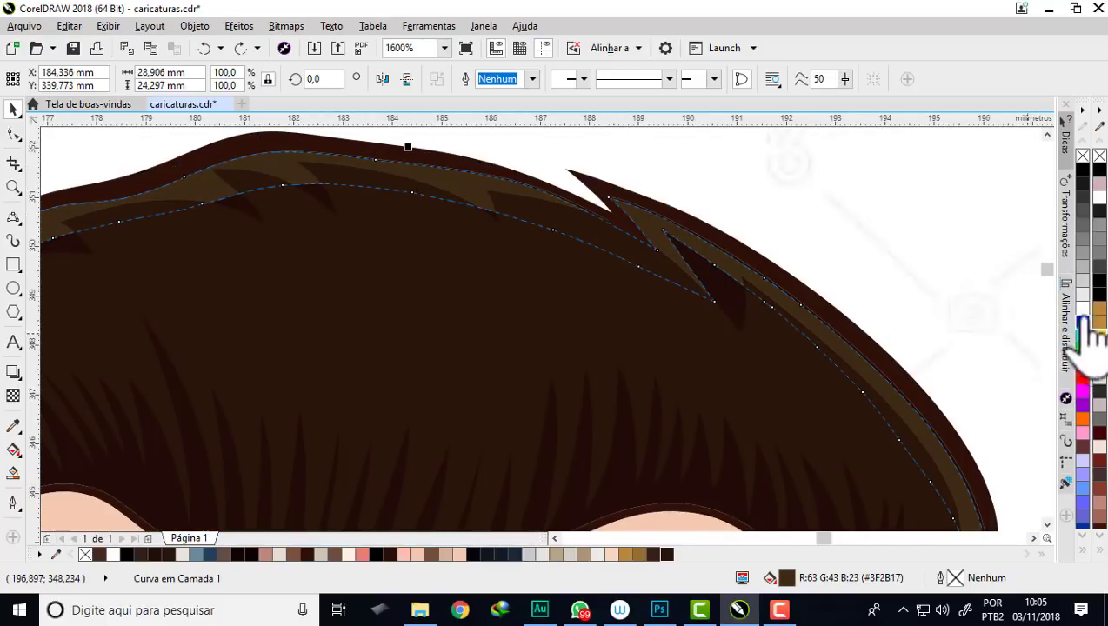
pyautogui.keyDown('ctrl'); pyautogui.click(1081, 310); pyautogui.keyUp('ctrl')
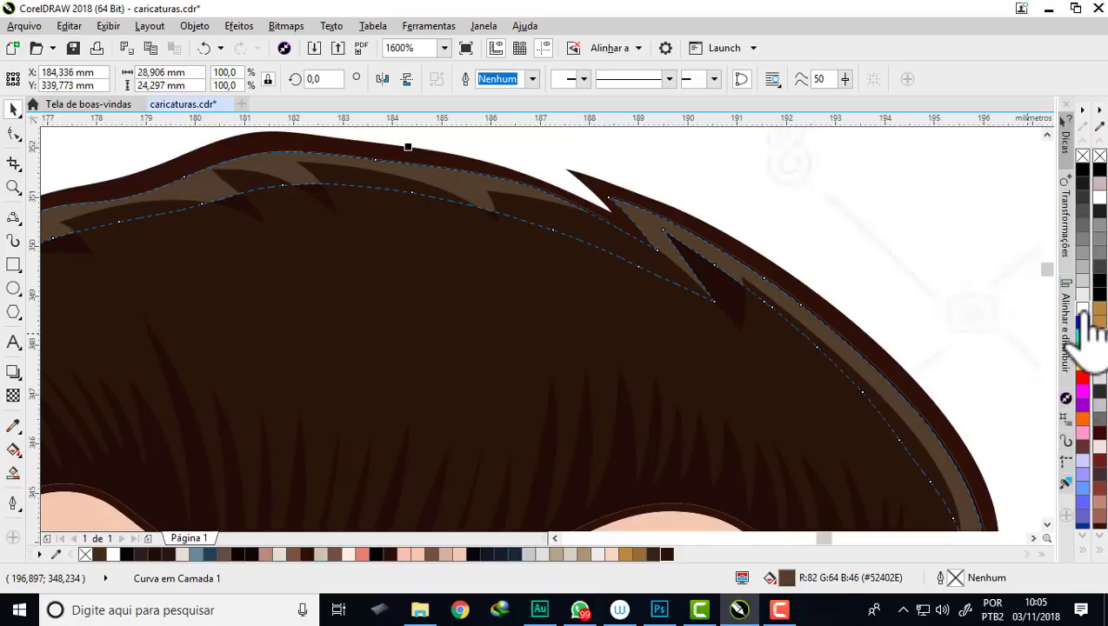
pyautogui.keyDown('ctrl'); pyautogui.click(1082, 310); pyautogui.keyUp('ctrl')
pyautogui.scroll(-2, 609, 221)
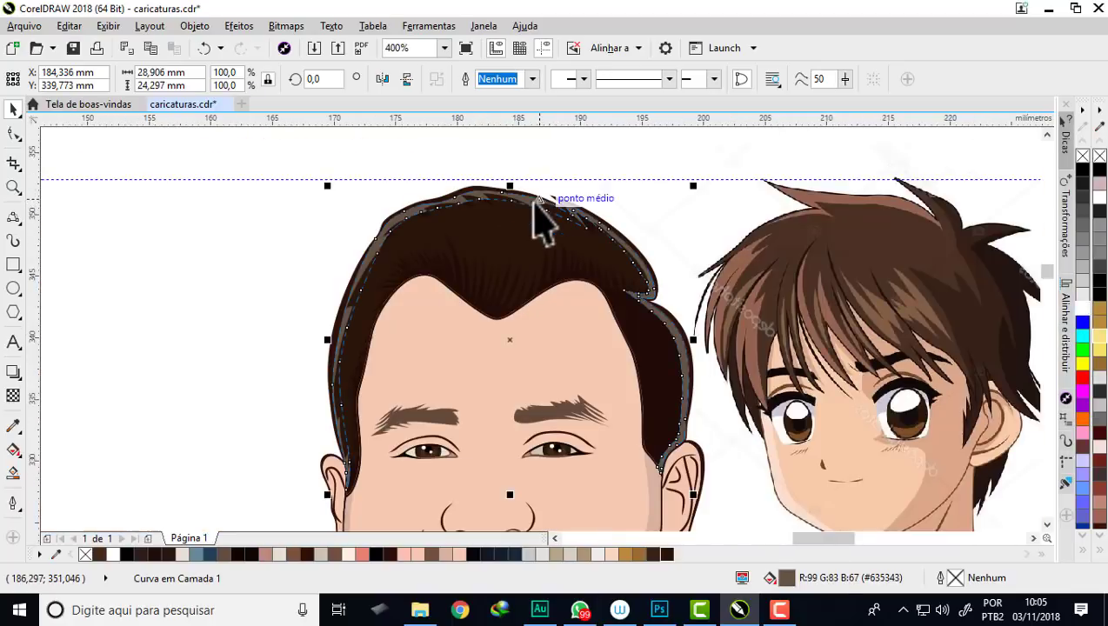
# Step: Deselect the rim highlight and switch to the Bézier curve tool
pyautogui.click(304, 247)
pyautogui.scroll(2, 600, 218)
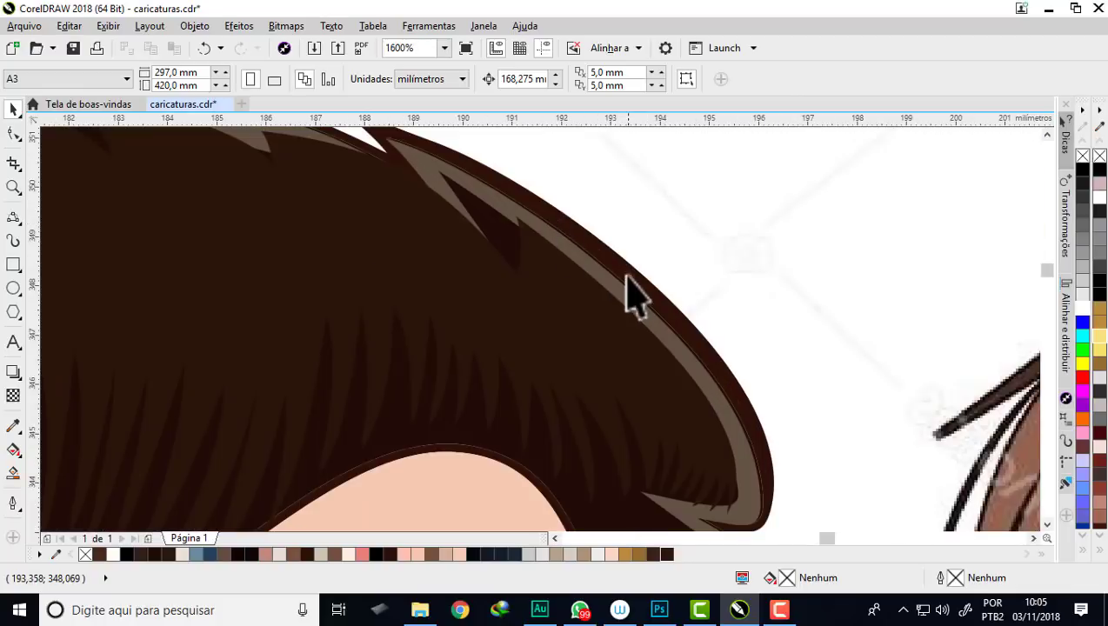
pyautogui.scroll(-2, 632, 290)
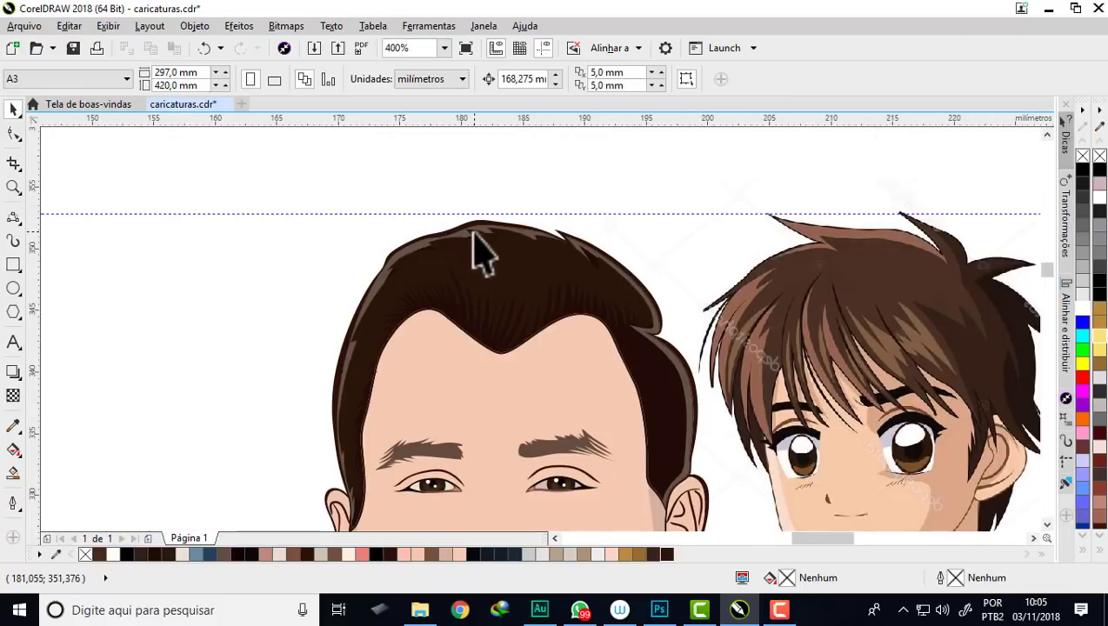
pyautogui.scroll(1, 482, 252)
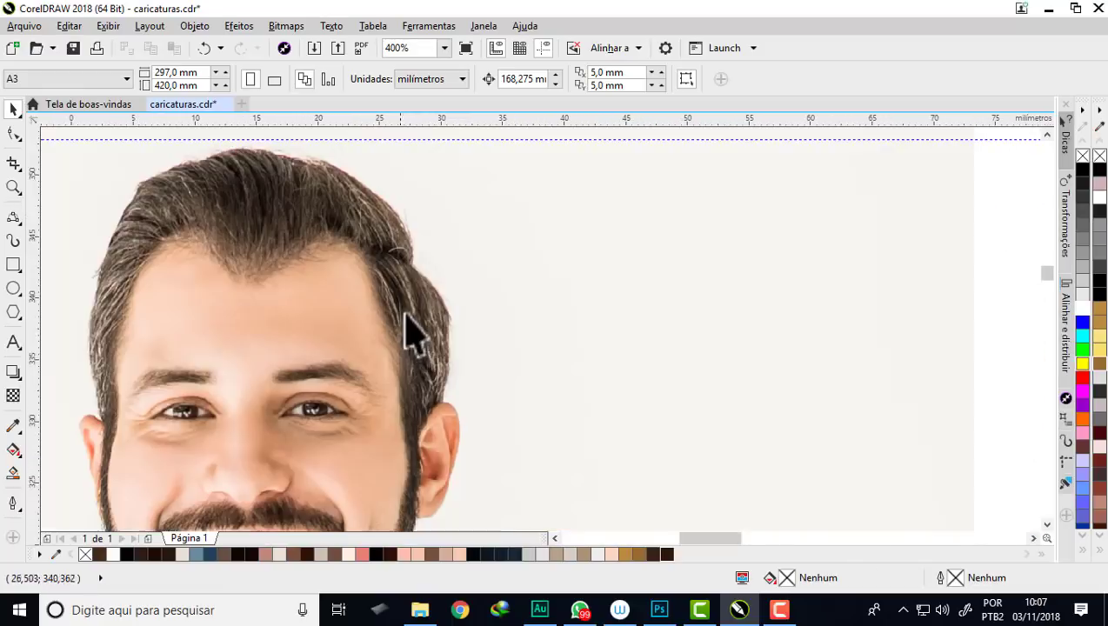
pyautogui.scroll(1, 408, 327)
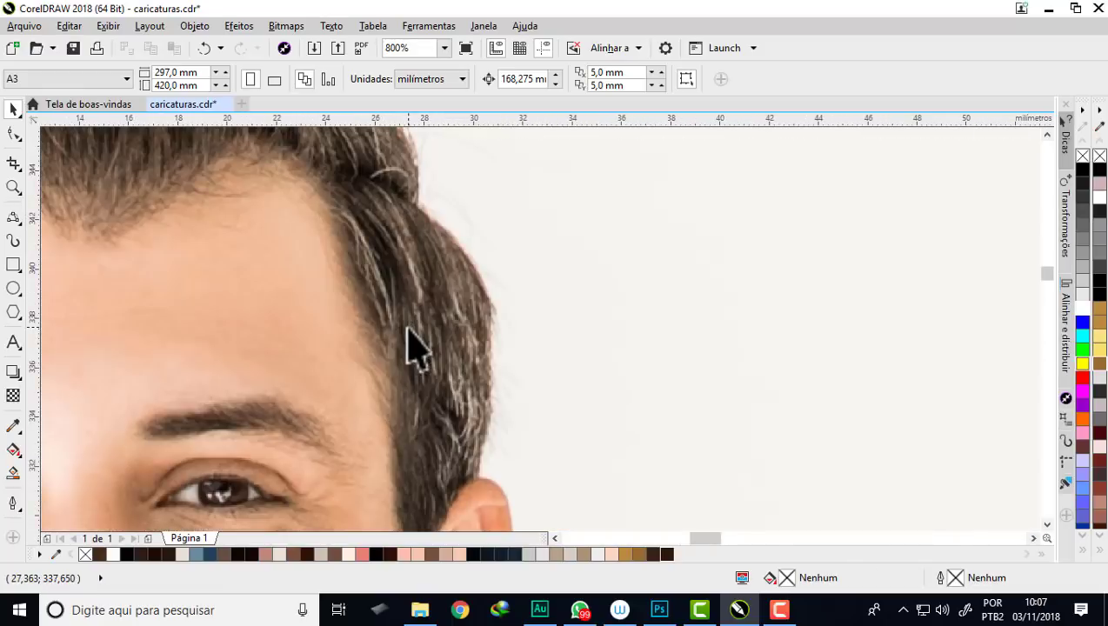
pyautogui.click(13, 216)
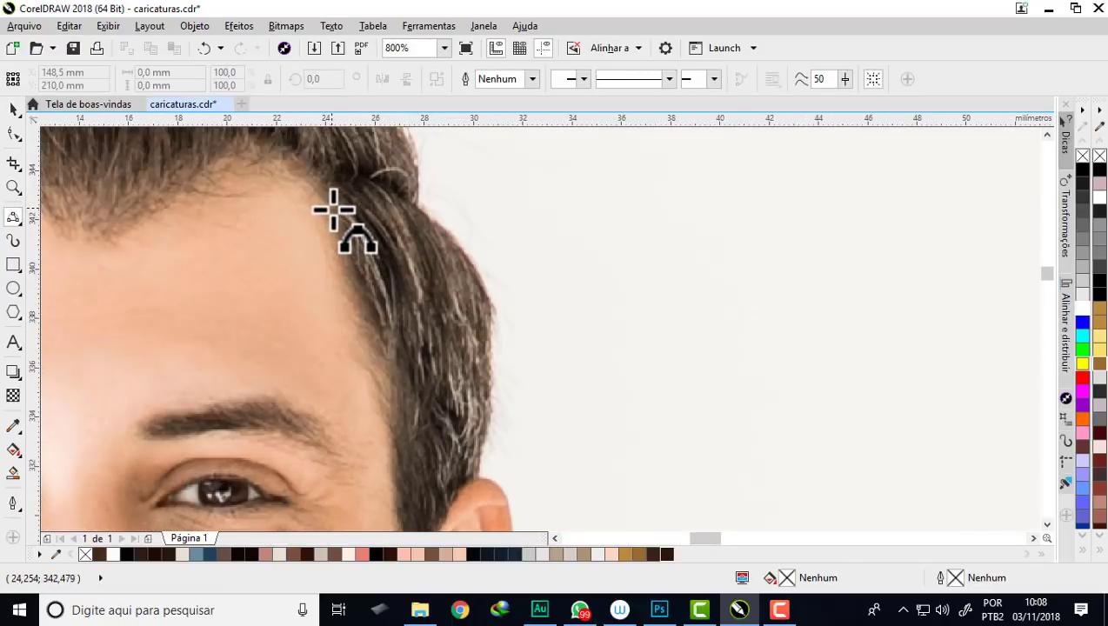
# Step: Draw a line down the photo's hairline and give it a yellow outline
pyautogui.click(333, 209)
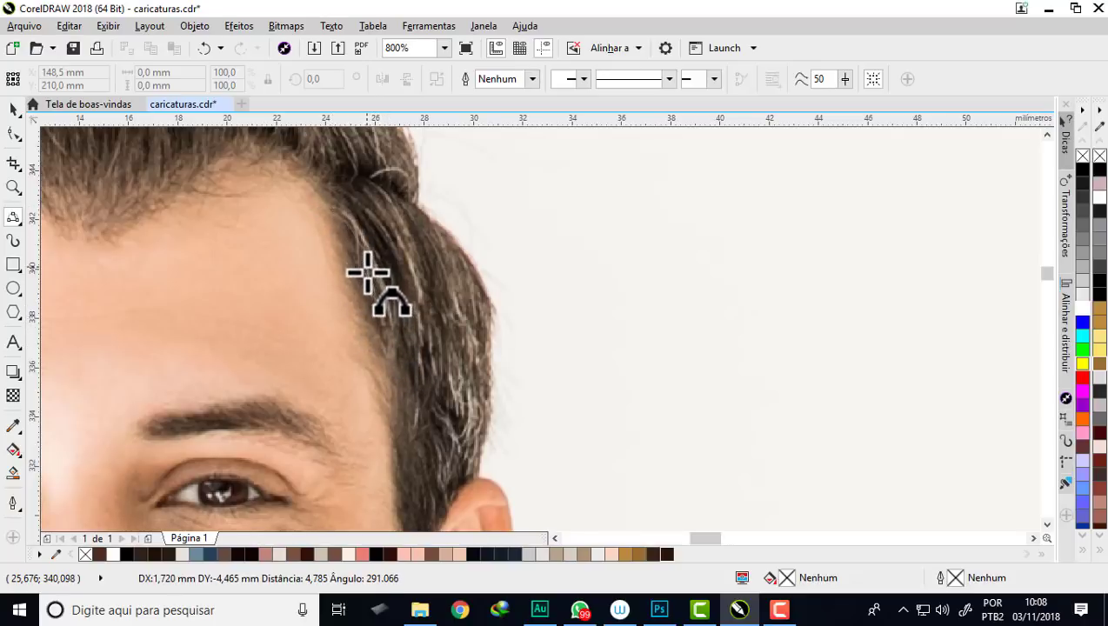
pyautogui.click(376, 318)
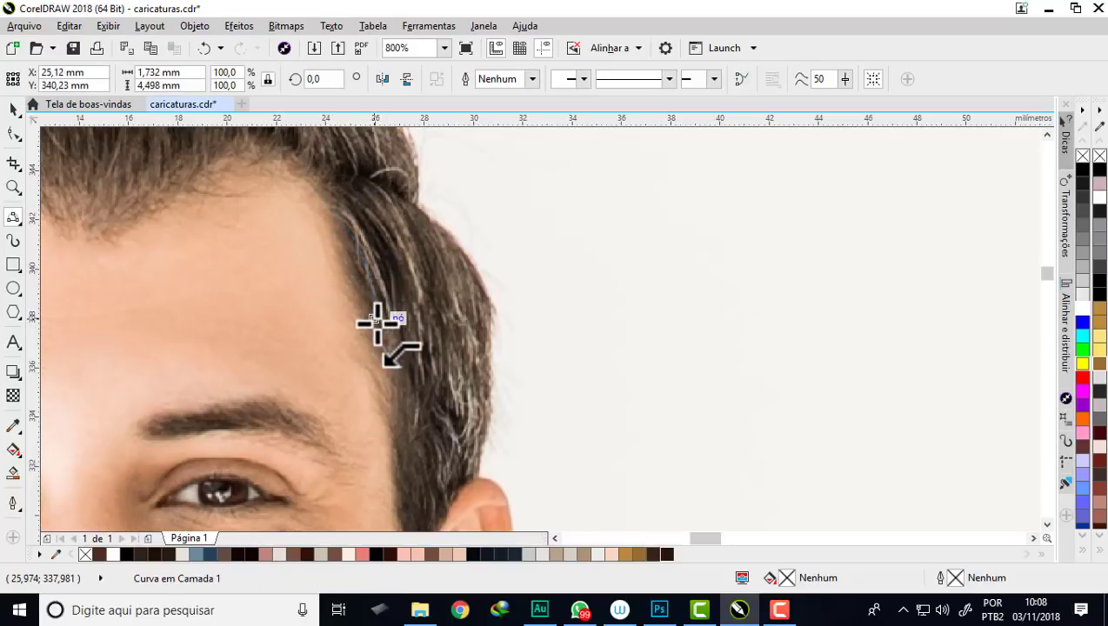
pyautogui.rightClick(1099, 363)
pyautogui.scroll(1, 371, 292)
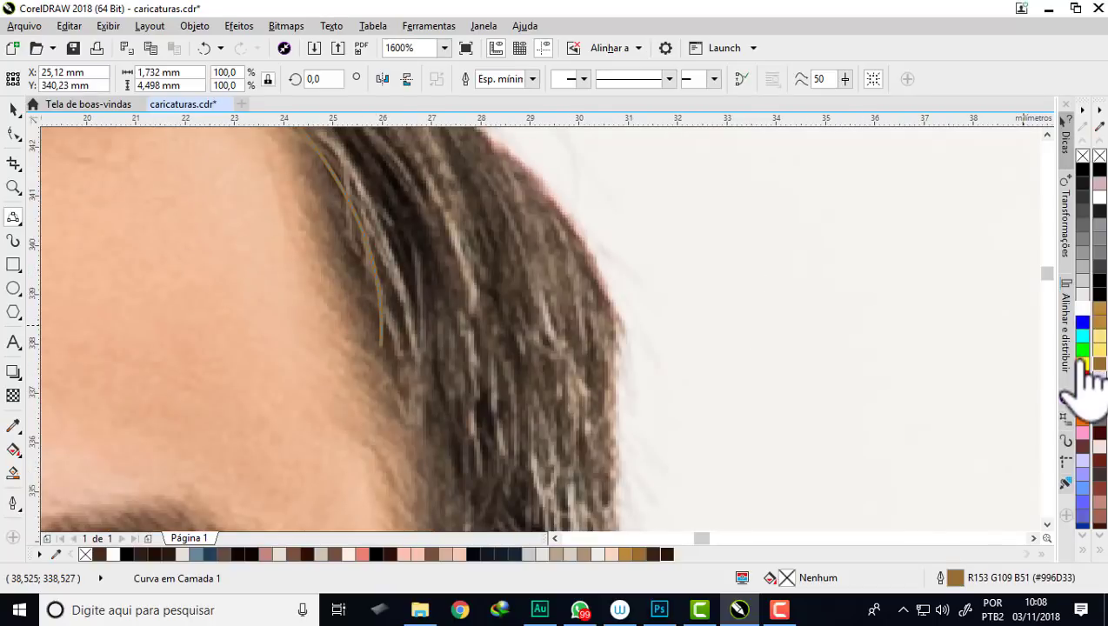
pyautogui.rightClick(1082, 365)
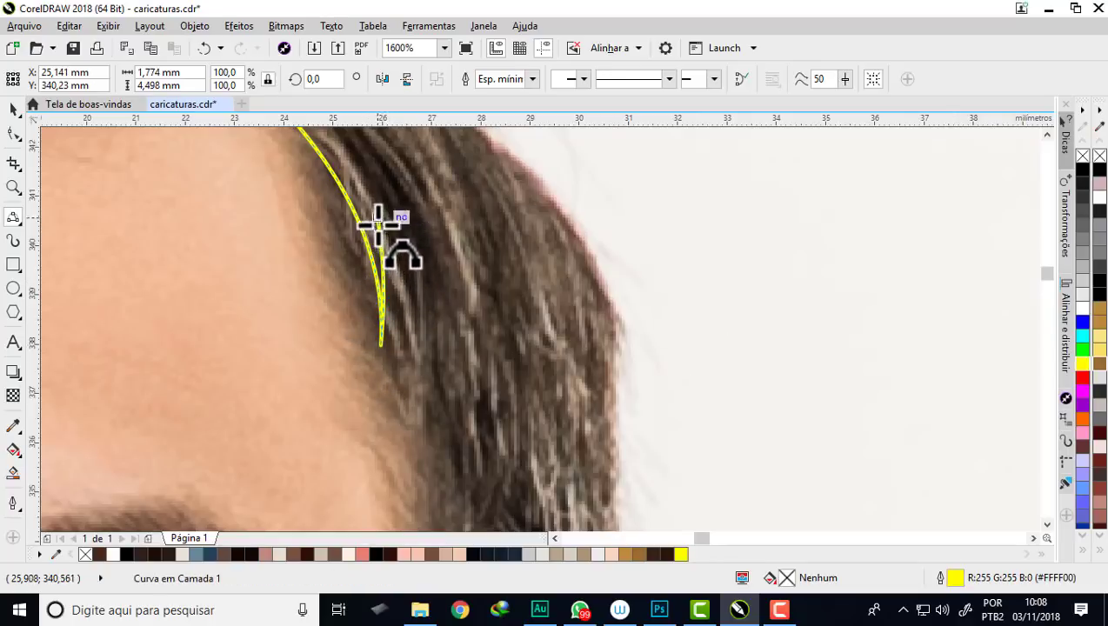
# Step: Sketch a freehand zigzag hair strand near the top of the photo's hair
pyautogui.scroll(-1, 376, 222)
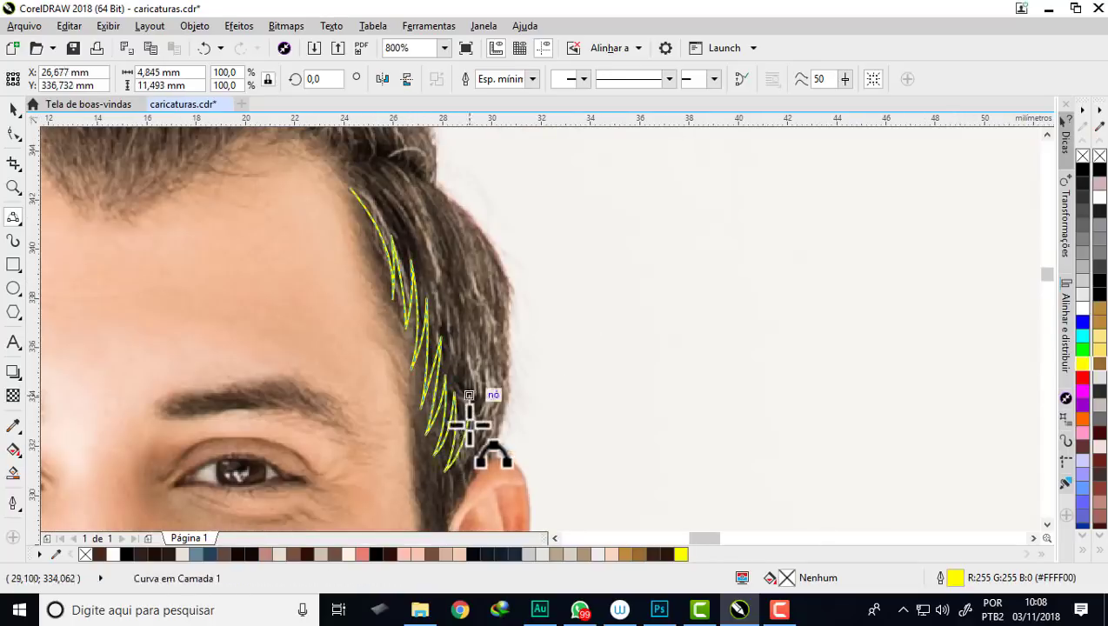
pyautogui.scroll(1, 495, 313)
pyautogui.scroll(-2, 520, 289)
pyautogui.scroll(3, 520, 290)
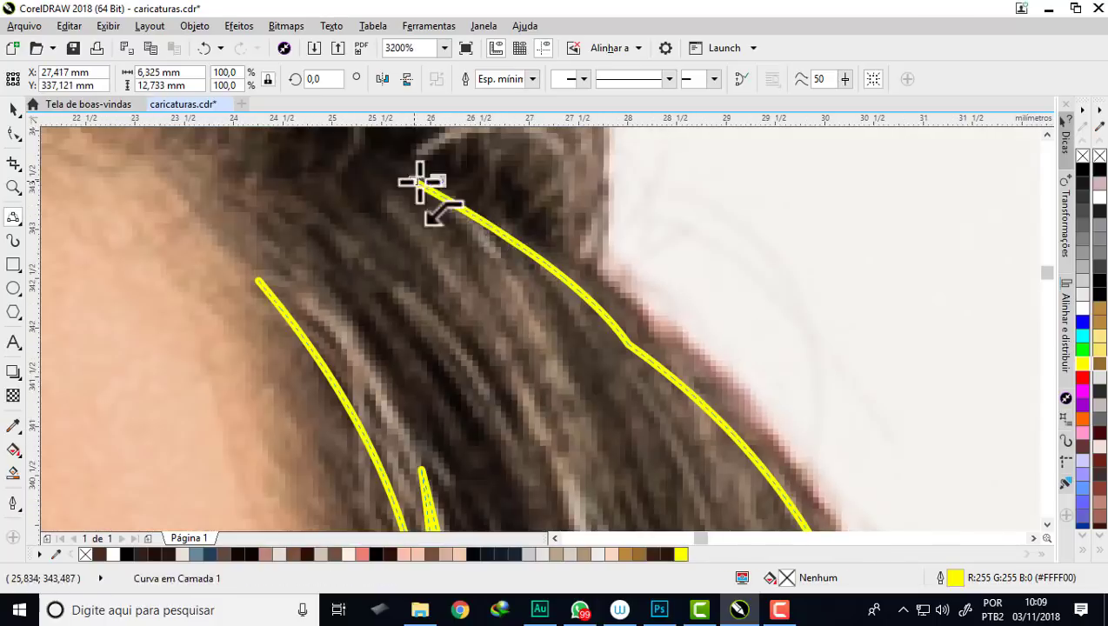
pyautogui.moveTo(420, 178)
pyautogui.mouseDown()
pyautogui.moveTo(448, 262)
pyautogui.moveTo(292, 191)
pyautogui.moveTo(344, 276)
pyautogui.moveTo(228, 211)
pyautogui.mouseUp()
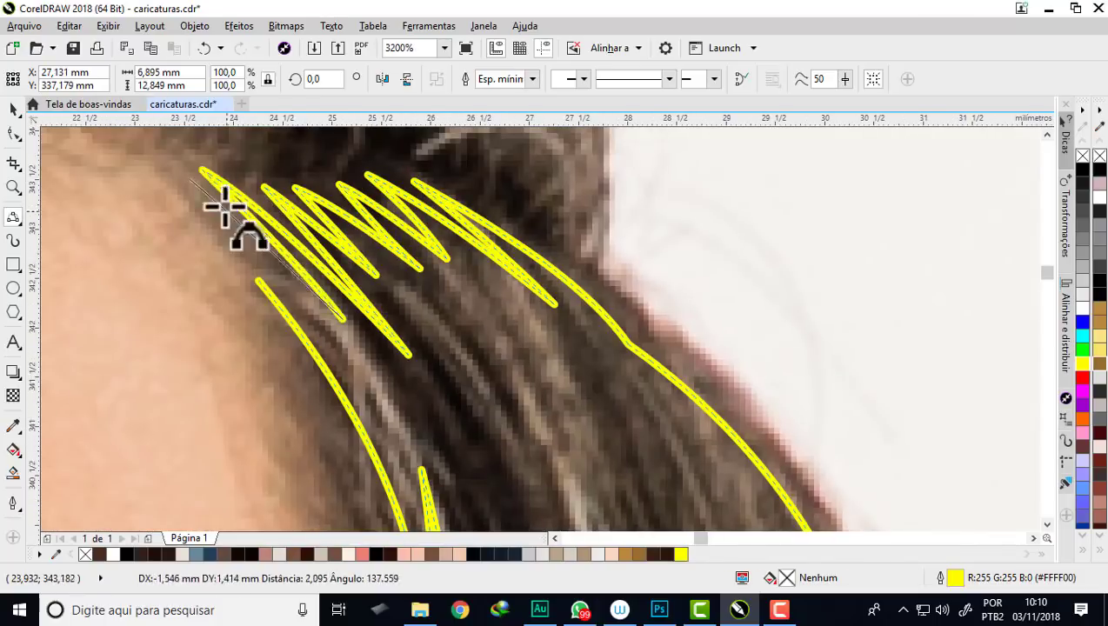
pyautogui.click(13, 133)
# Step: Reshape the hair strand's nodes, shifting edge nodes left and pulling the top node up
pyautogui.scroll(-1, 626, 356)
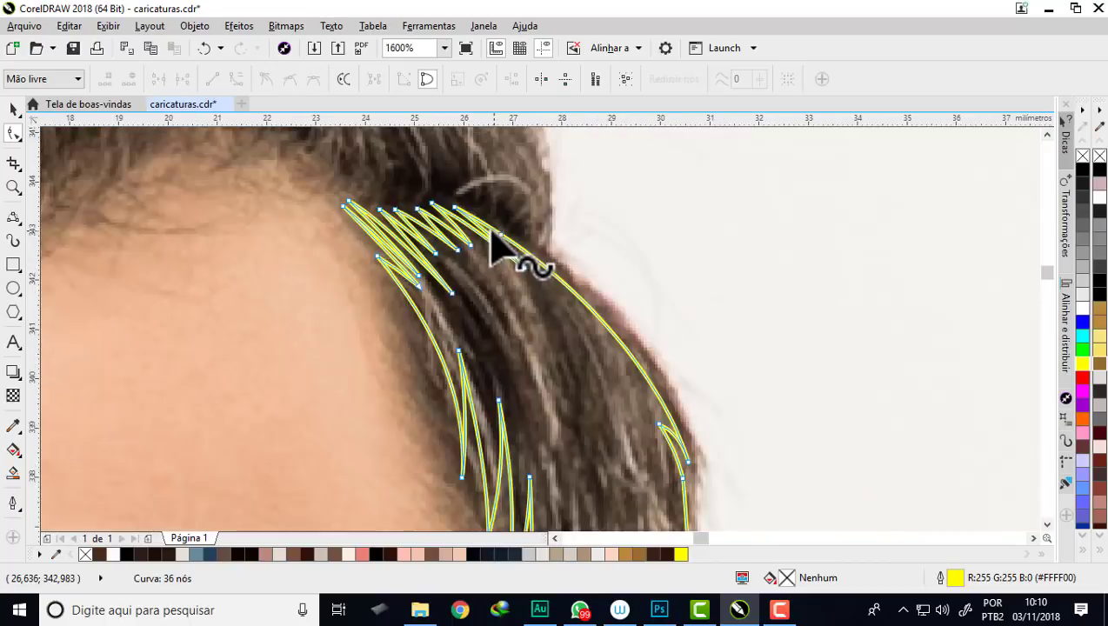
pyautogui.scroll(-1, 581, 375)
pyautogui.scroll(1, 582, 388)
pyautogui.scroll(1, 619, 352)
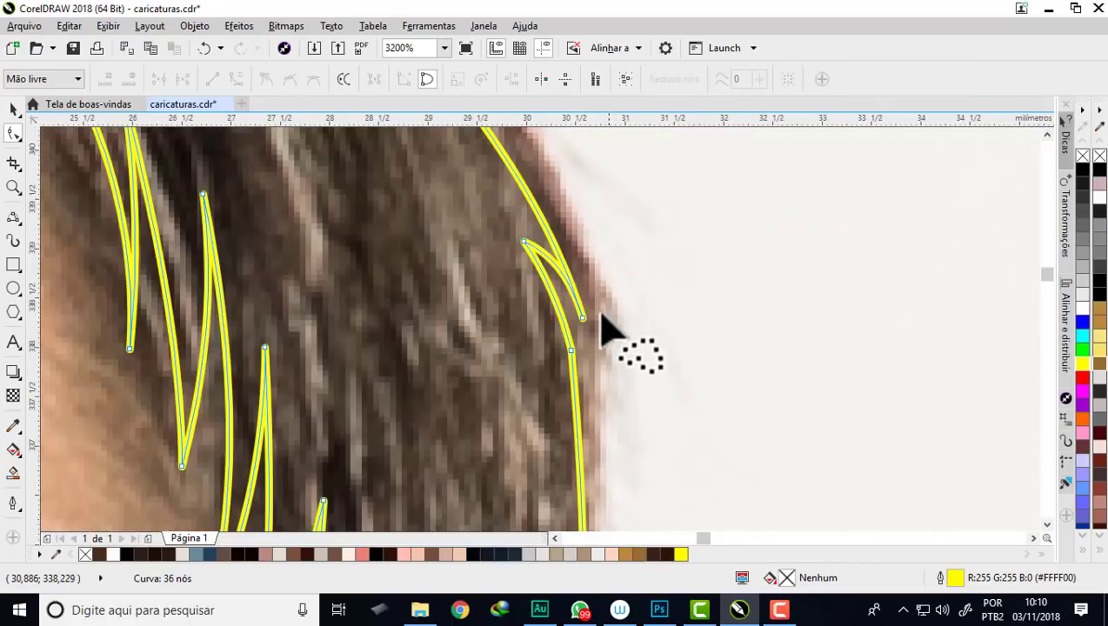
pyautogui.moveTo(643, 214)
pyautogui.mouseDown()
pyautogui.moveTo(489, 253)
pyautogui.moveTo(513, 261)
pyautogui.mouseUp()
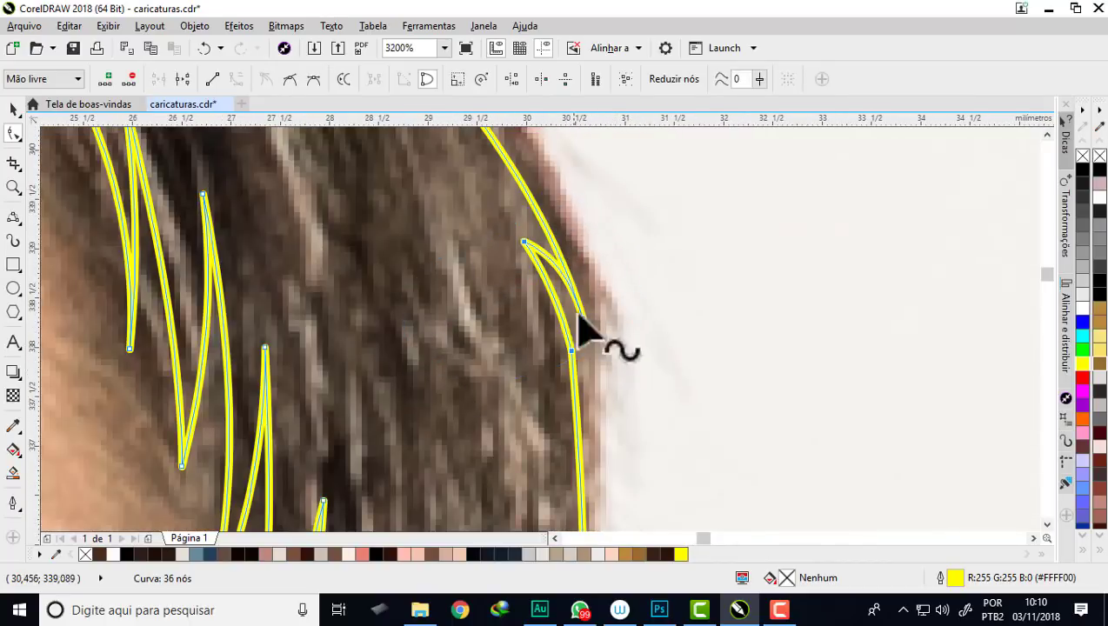
pyautogui.moveTo(582, 319); pyautogui.dragTo(537, 320)
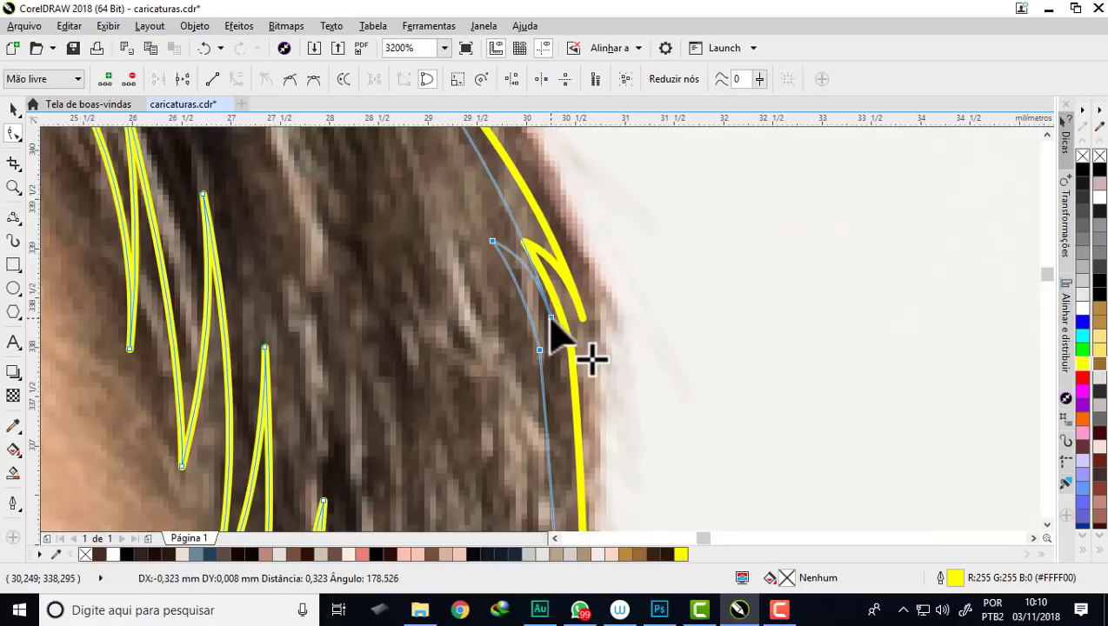
pyautogui.scroll(-2, 519, 255)
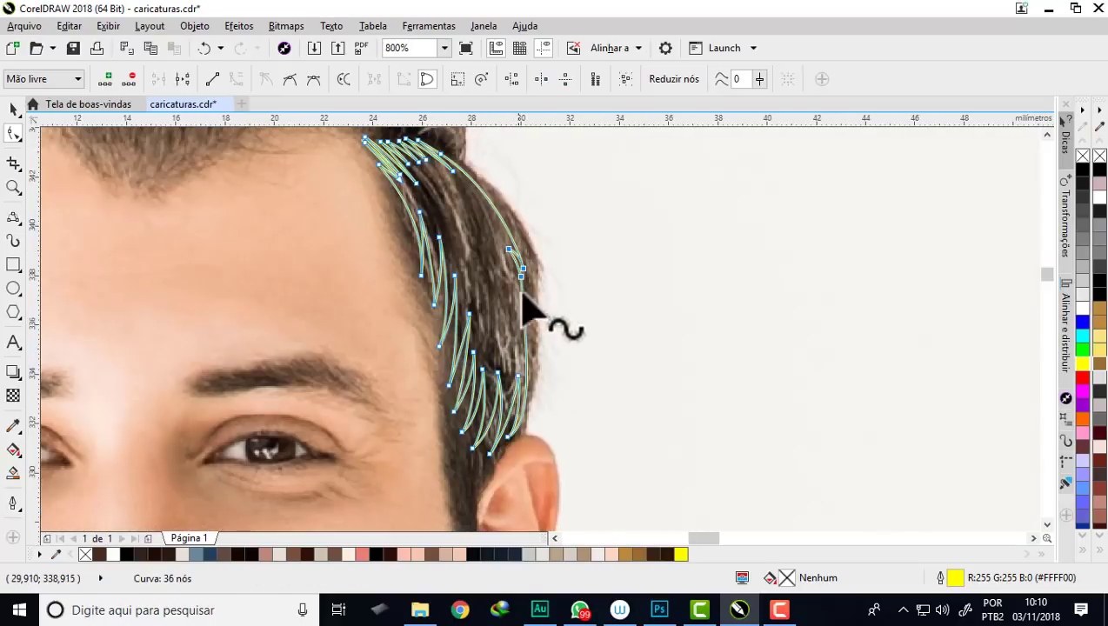
pyautogui.scroll(2, 521, 409)
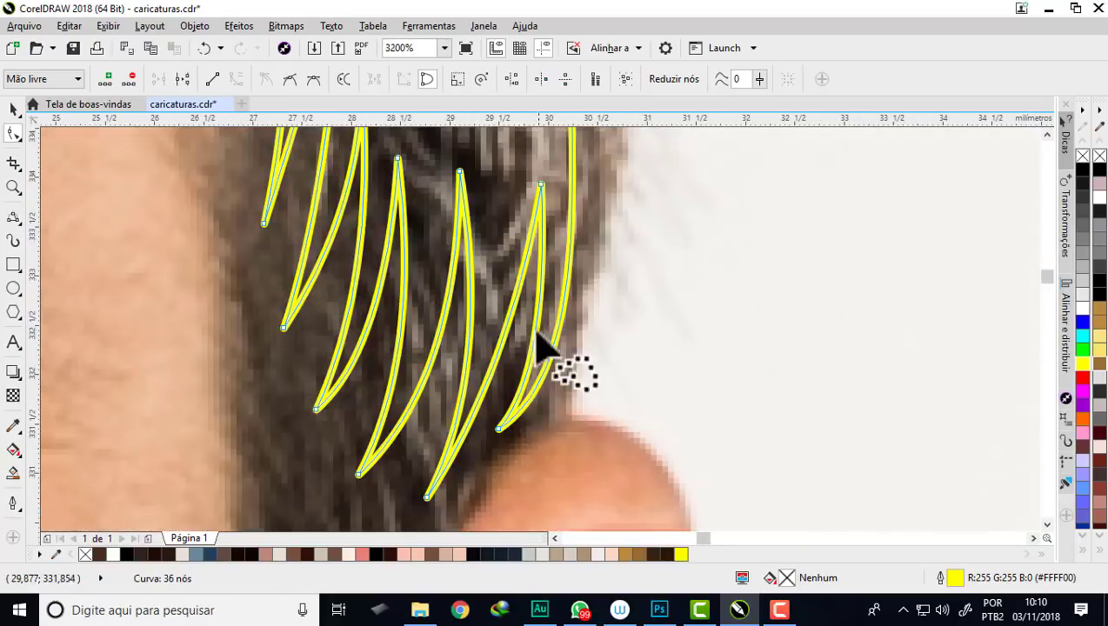
pyautogui.moveTo(540, 185); pyautogui.dragTo(517, 179)
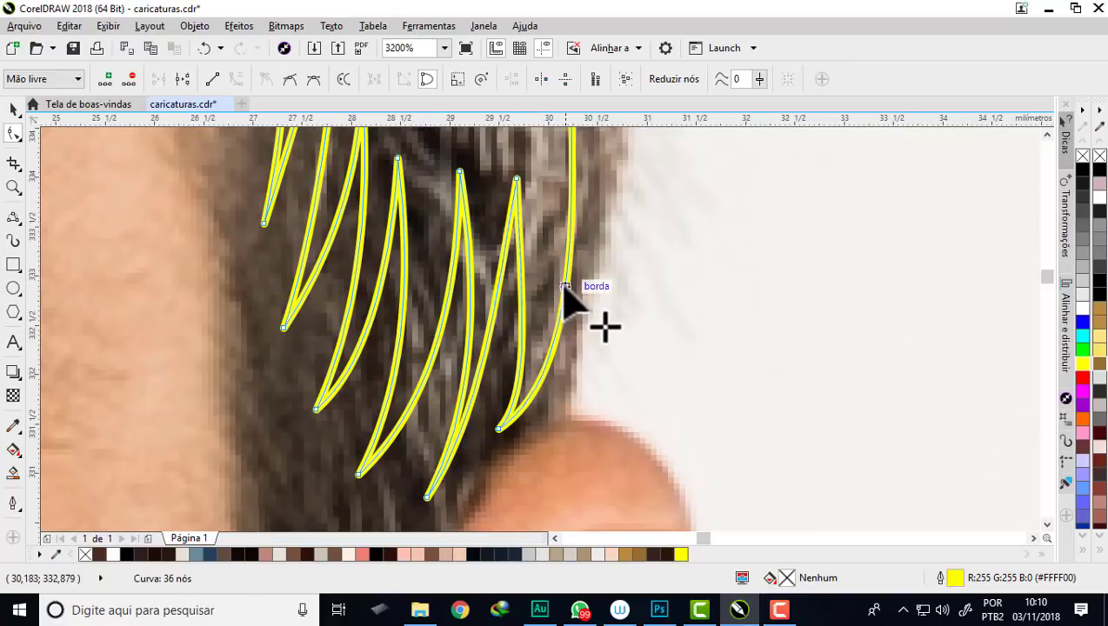
pyautogui.moveTo(568, 296); pyautogui.dragTo(559, 292)
pyautogui.scroll(-1, 539, 348)
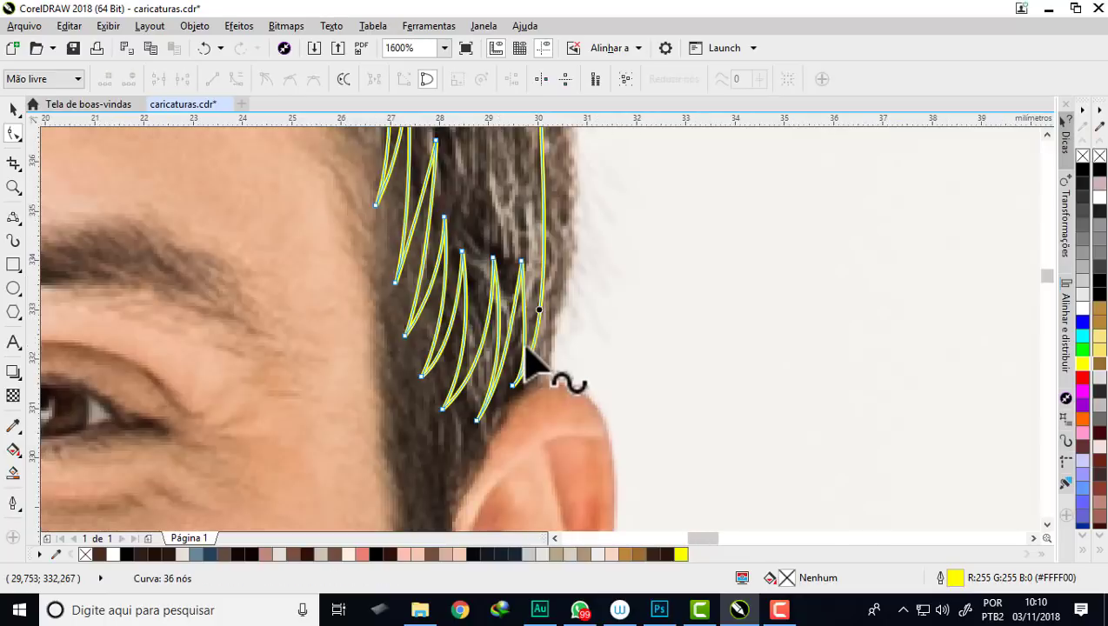
pyautogui.scroll(-2, 531, 358)
# Step: Fill the traced strand shape with dark brown #342218
pyautogui.click(18, 112)
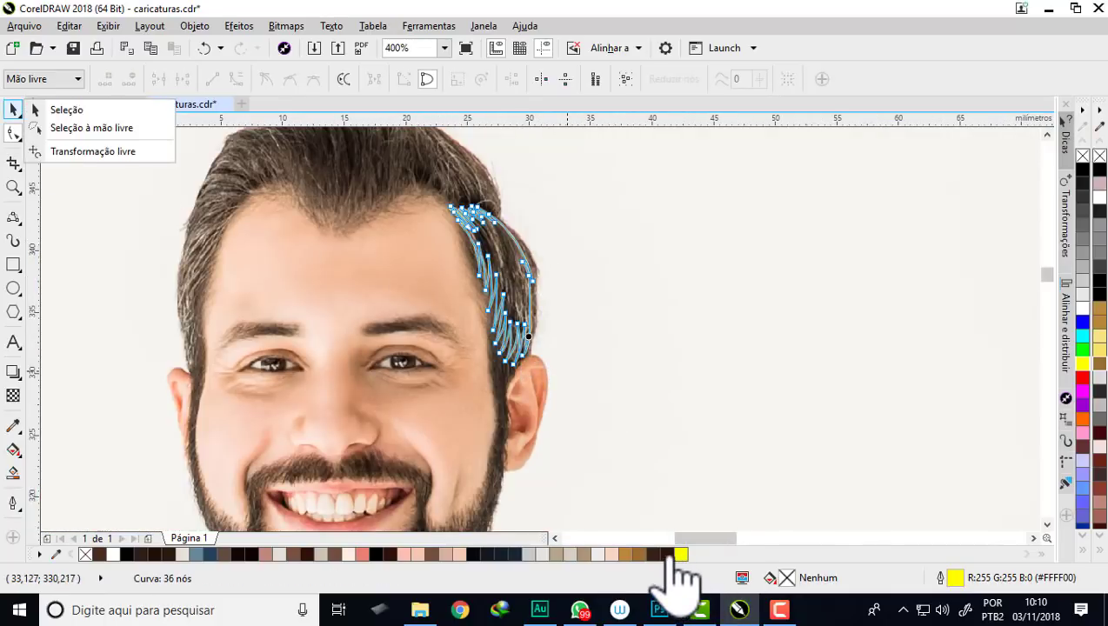
pyautogui.click(667, 554)
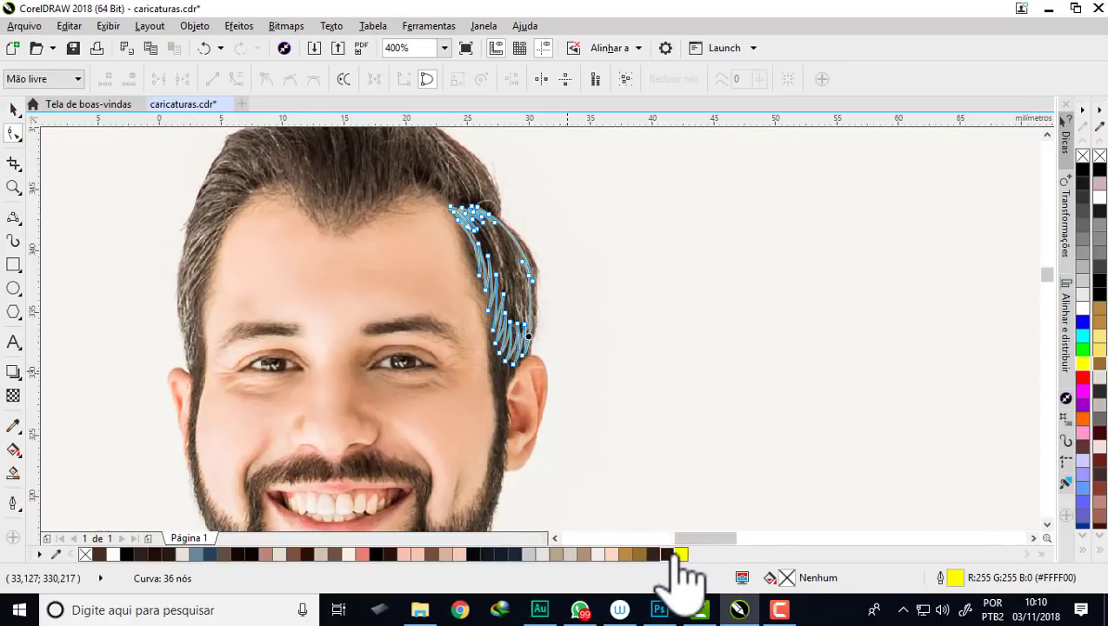
pyautogui.click(654, 554)
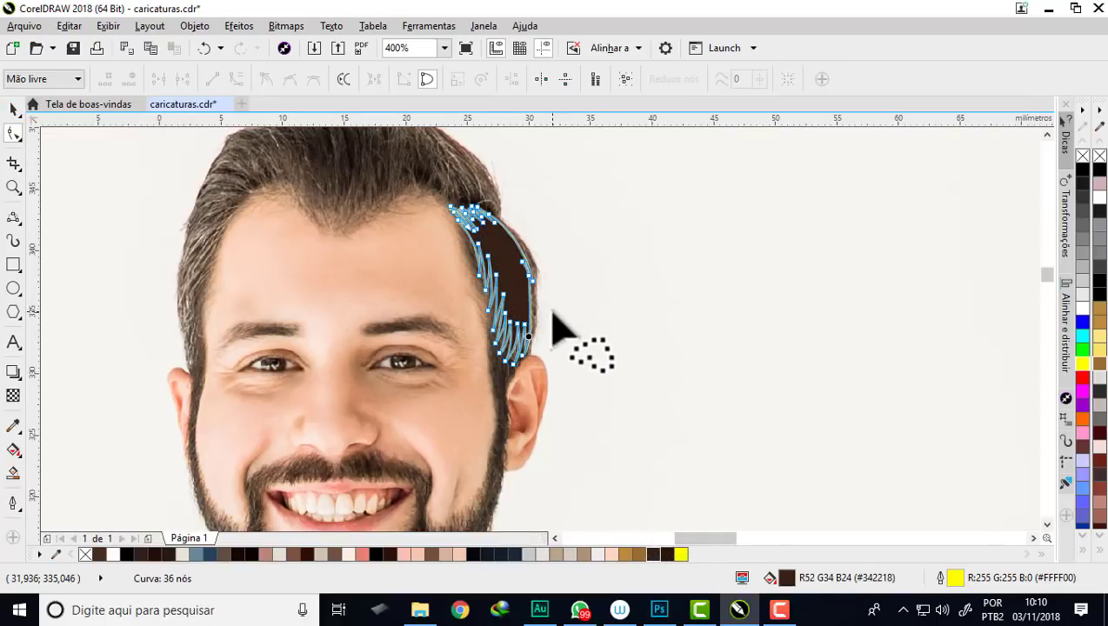
pyautogui.scroll(-2, 222, 285)
pyautogui.click(14, 110)
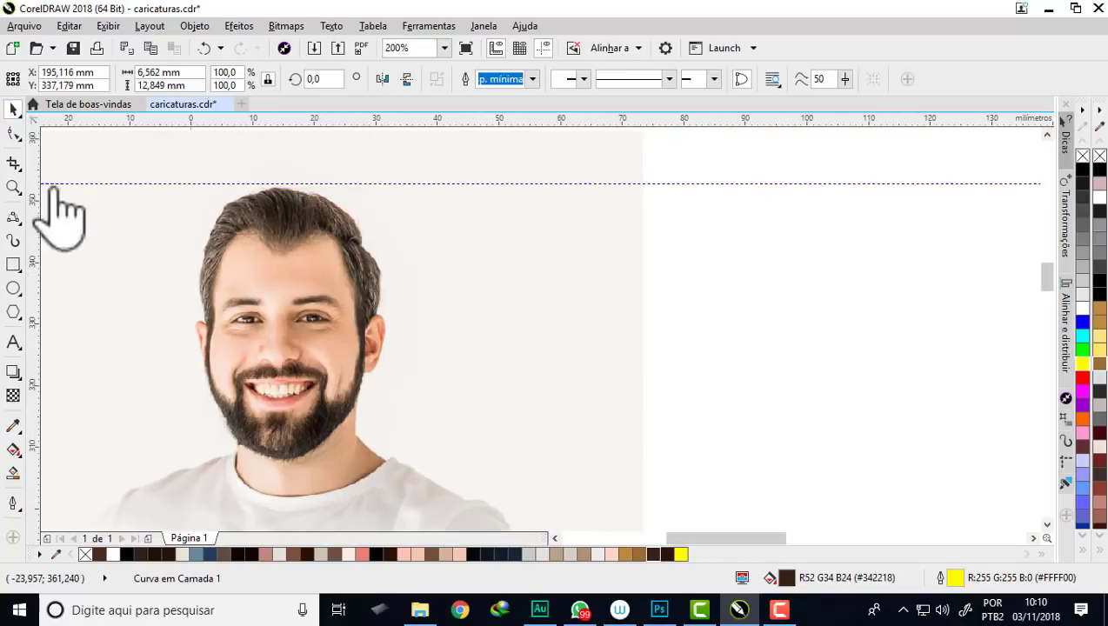
# Step: Remove the yellow outline from the hair-strand shape using No Color
pyautogui.scroll(-2, 59, 218)
pyautogui.scroll(1, 401, 227)
pyautogui.scroll(2, 366, 284)
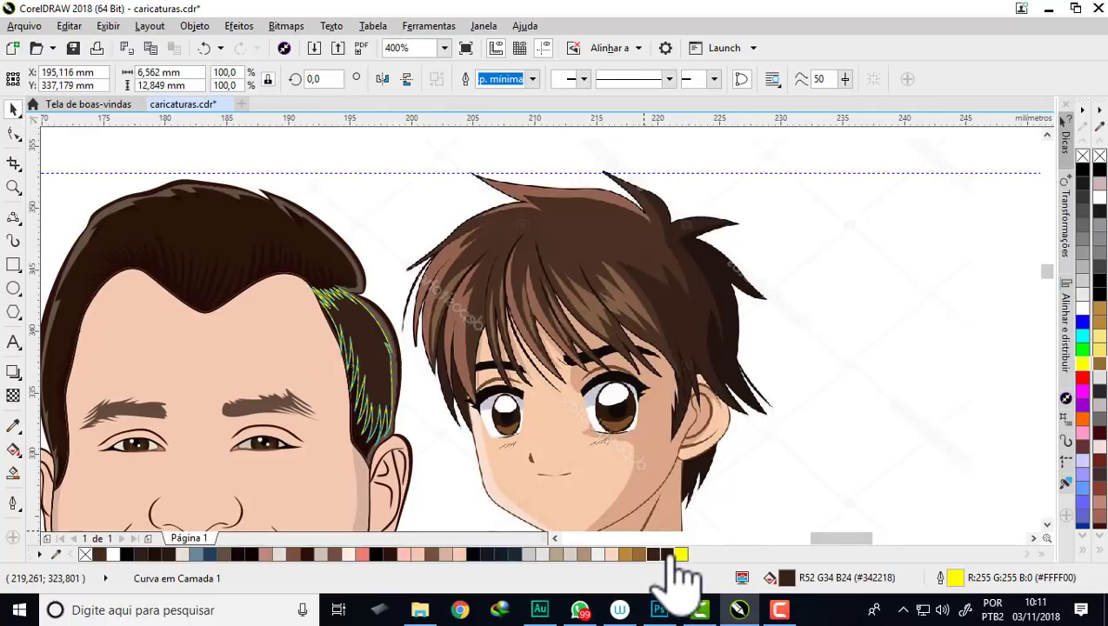
pyautogui.click(309, 248)
pyautogui.scroll(1, 236, 248)
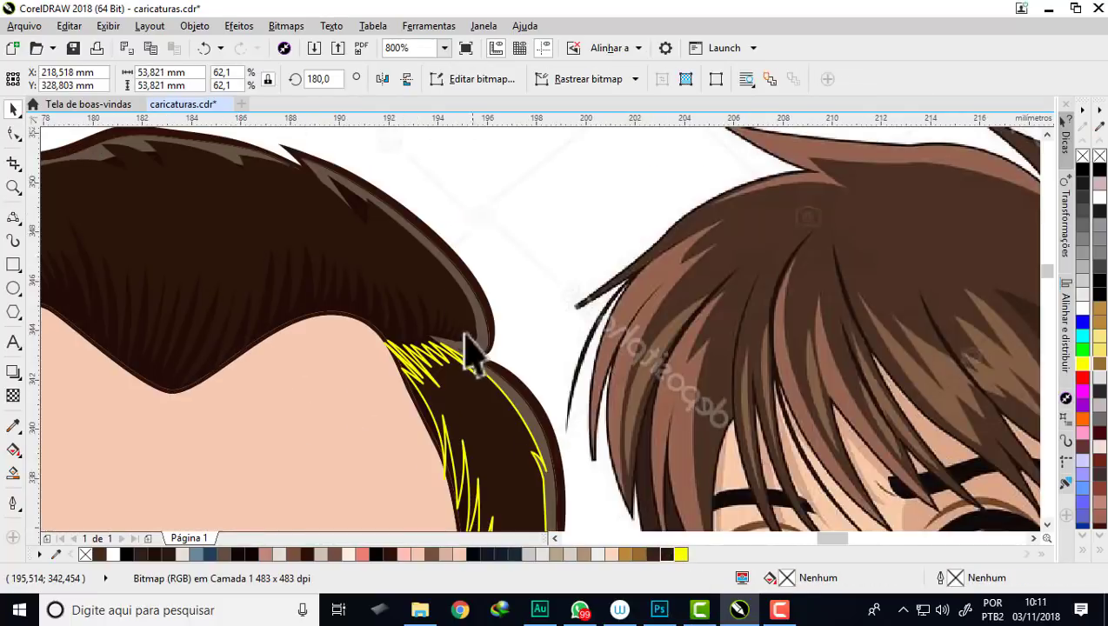
pyautogui.click(519, 439)
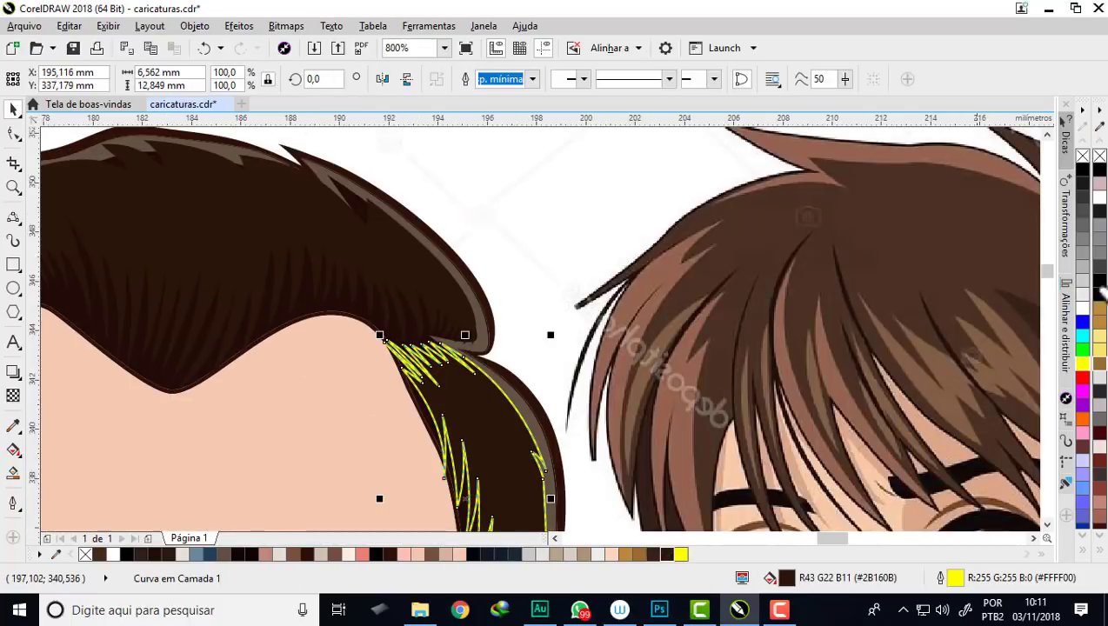
pyautogui.rightClick(1082, 158)
# Step: Select the reference bitmap and adjust the view
pyautogui.click(523, 172)
pyautogui.scroll(-1, 522, 171)
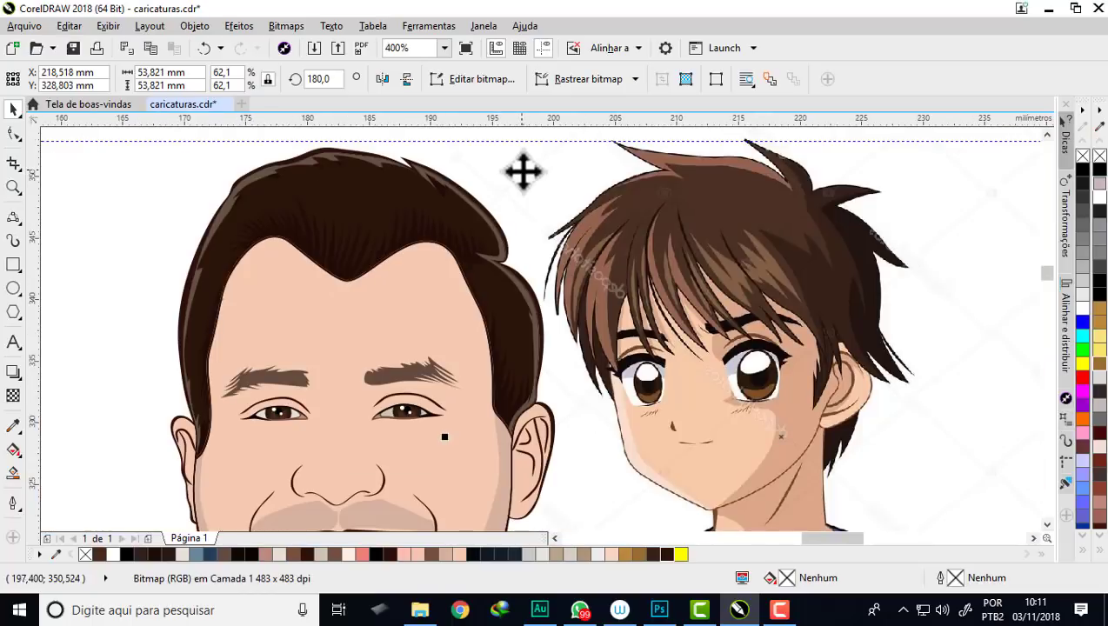
pyautogui.scroll(1, 402, 252)
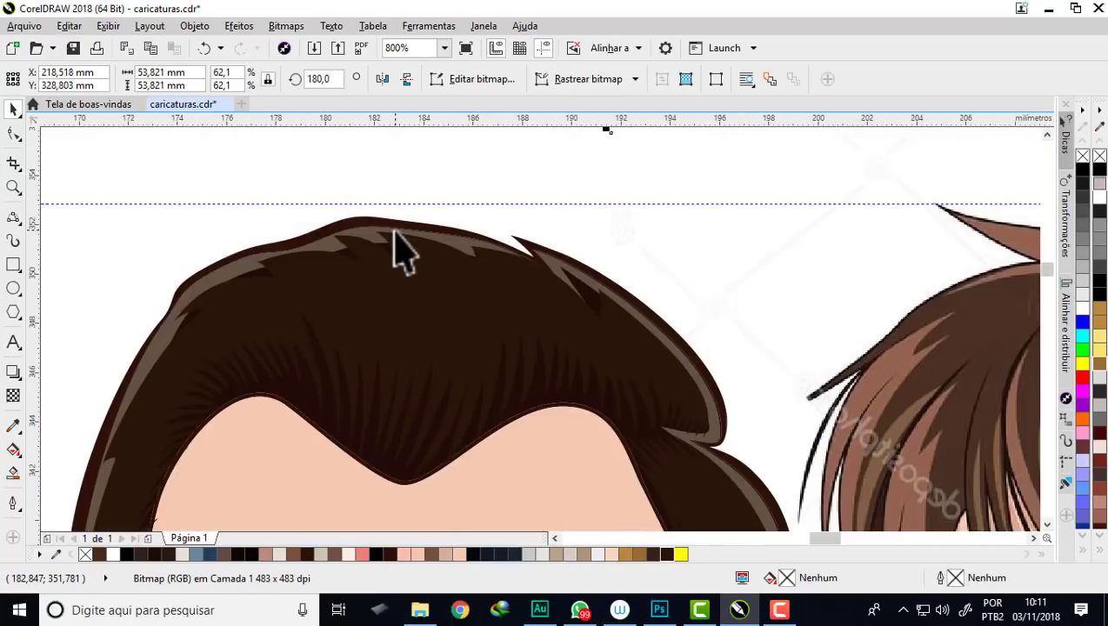
pyautogui.scroll(2, 342, 239)
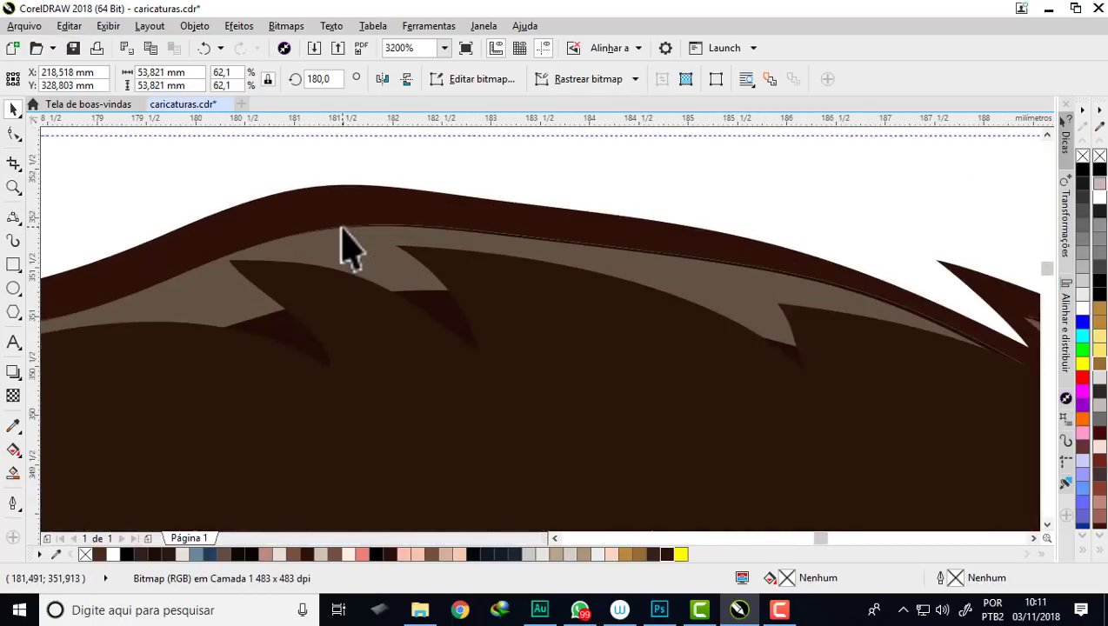
# Step: Select nodes on the #635343 crown highlight and move one node up and left
pyautogui.click(346, 234)
pyautogui.click(13, 133)
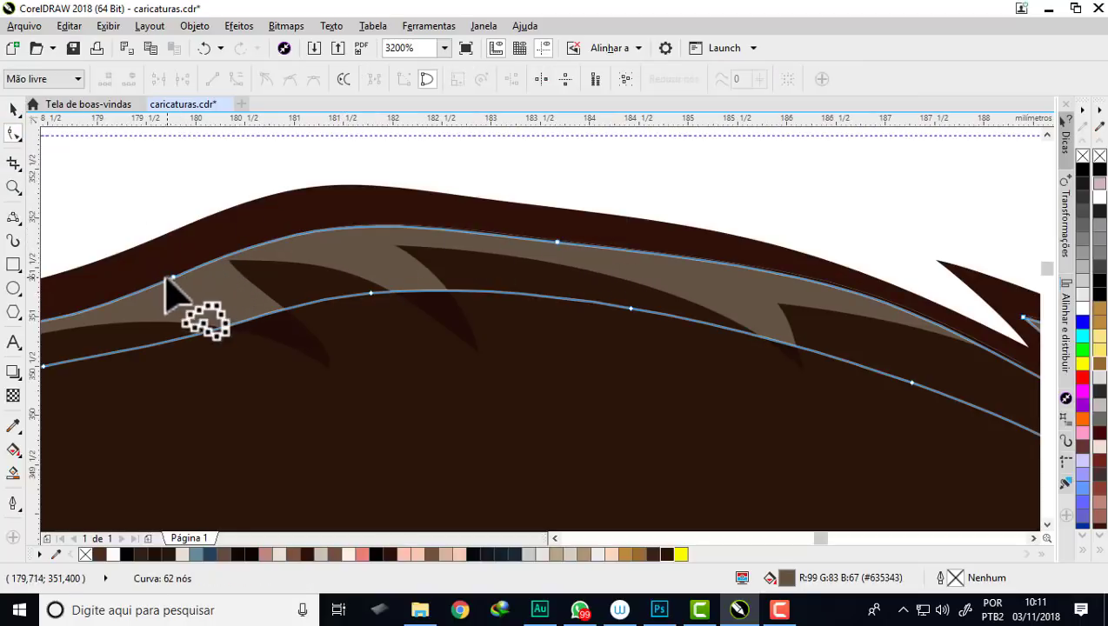
pyautogui.moveTo(140, 202); pyautogui.dragTo(604, 313)
pyautogui.moveTo(79, 194); pyautogui.dragTo(600, 239)
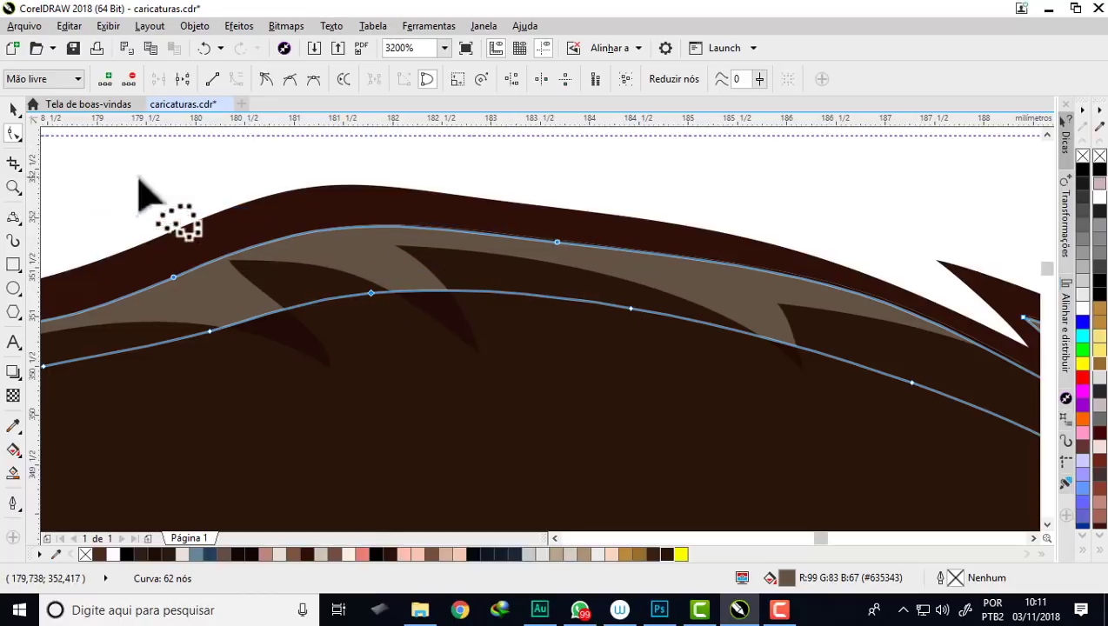
pyautogui.moveTo(172, 278); pyautogui.dragTo(161, 265)
pyautogui.scroll(-2, 489, 217)
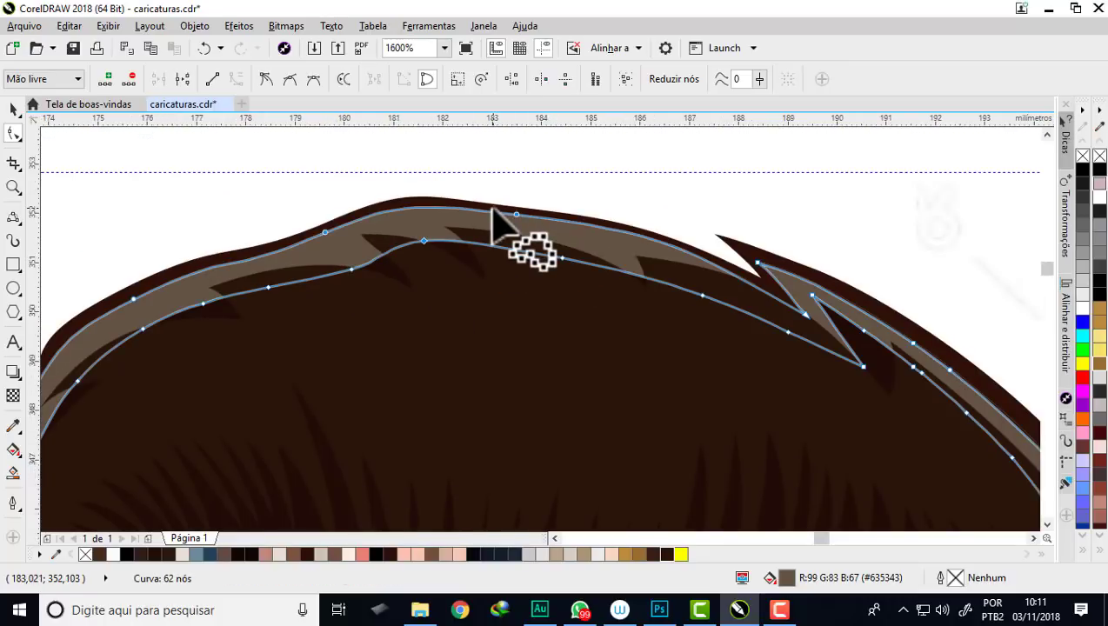
pyautogui.scroll(-2, 491, 210)
pyautogui.scroll(2, 341, 231)
pyautogui.scroll(-1, 382, 208)
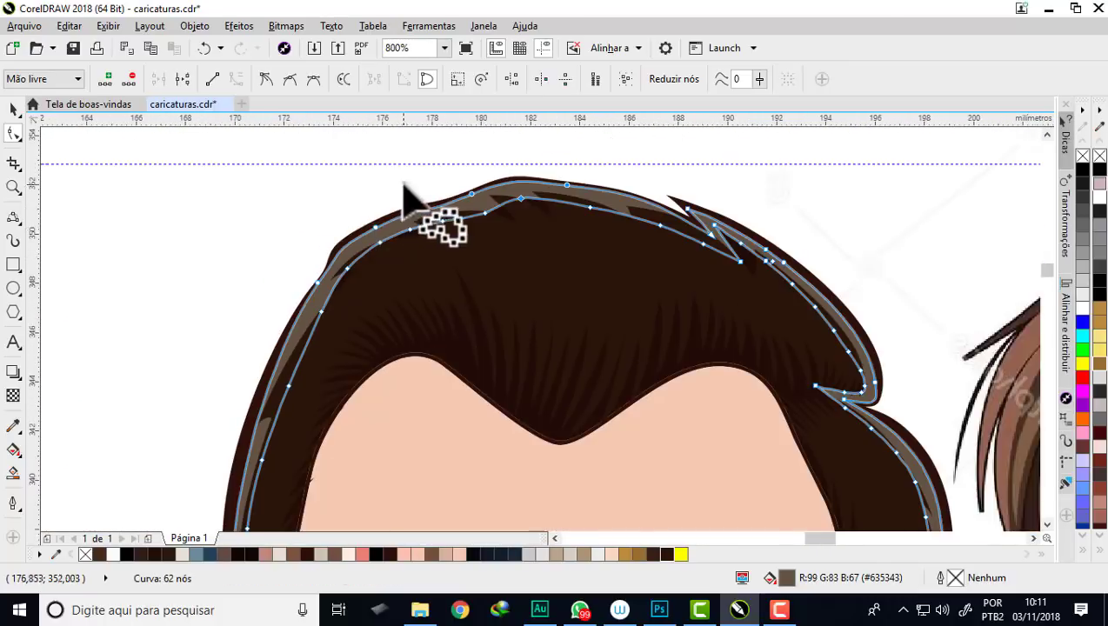
# Step: Select the highlight's inner-edge nodes using freehand node selection mode
pyautogui.click(536, 148)
pyautogui.scroll(1, 525, 198)
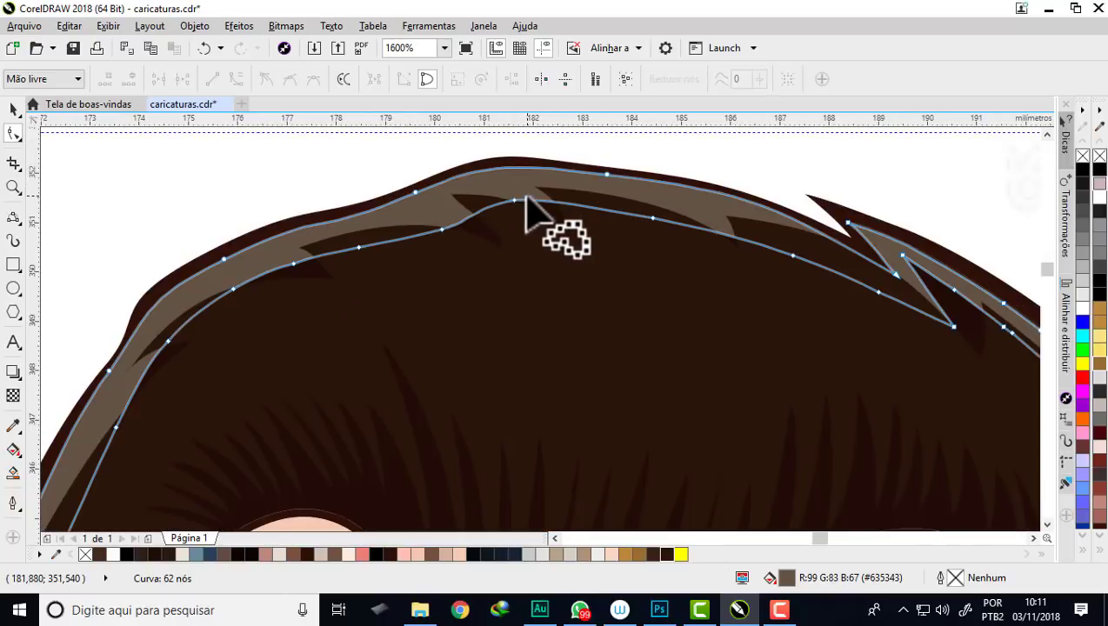
pyautogui.click(513, 201)
pyautogui.moveTo(234, 344)
pyautogui.mouseDown()
pyautogui.moveTo(285, 261)
pyautogui.moveTo(363, 228)
pyautogui.moveTo(626, 193)
pyautogui.moveTo(761, 226)
pyautogui.moveTo(919, 328)
pyautogui.moveTo(732, 372)
pyautogui.moveTo(365, 382)
pyautogui.mouseUp()
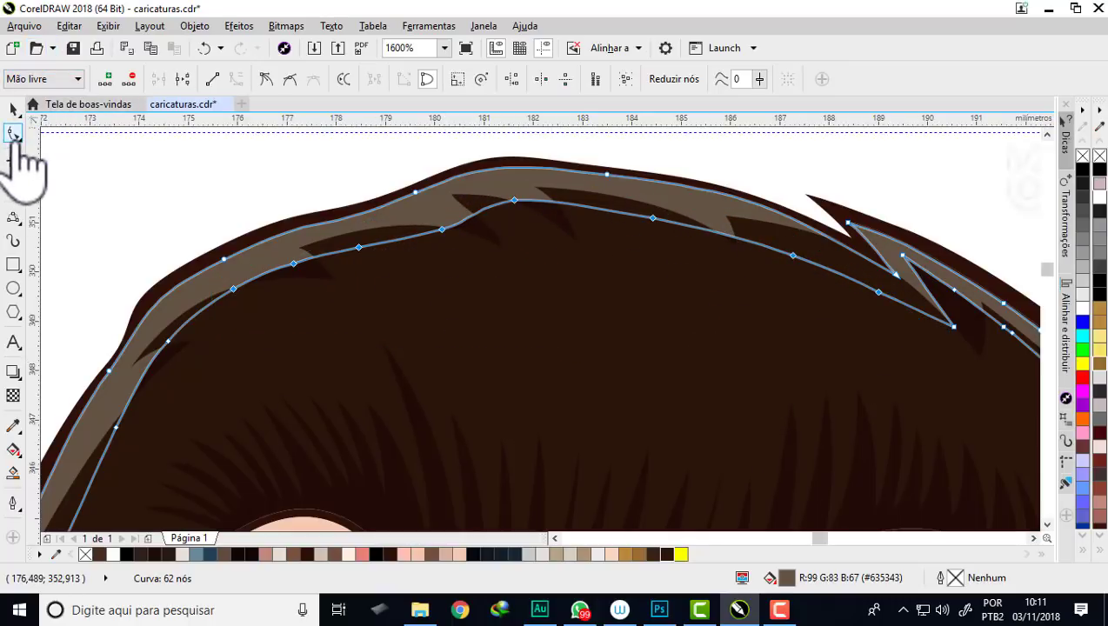
pyautogui.click(21, 137)
pyautogui.click(54, 139)
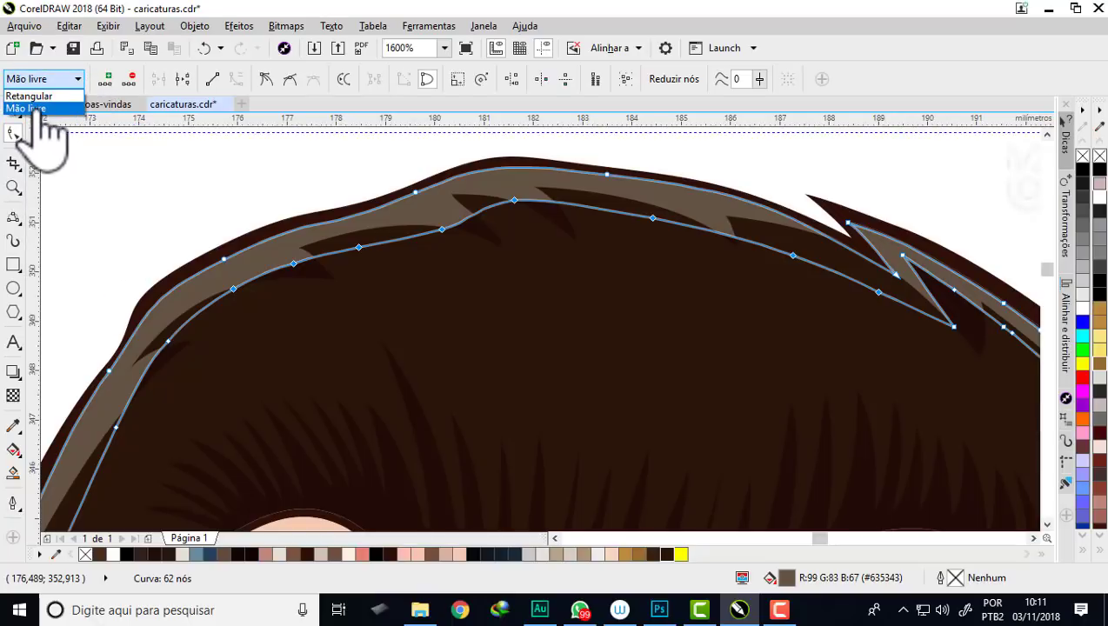
pyautogui.click(37, 111)
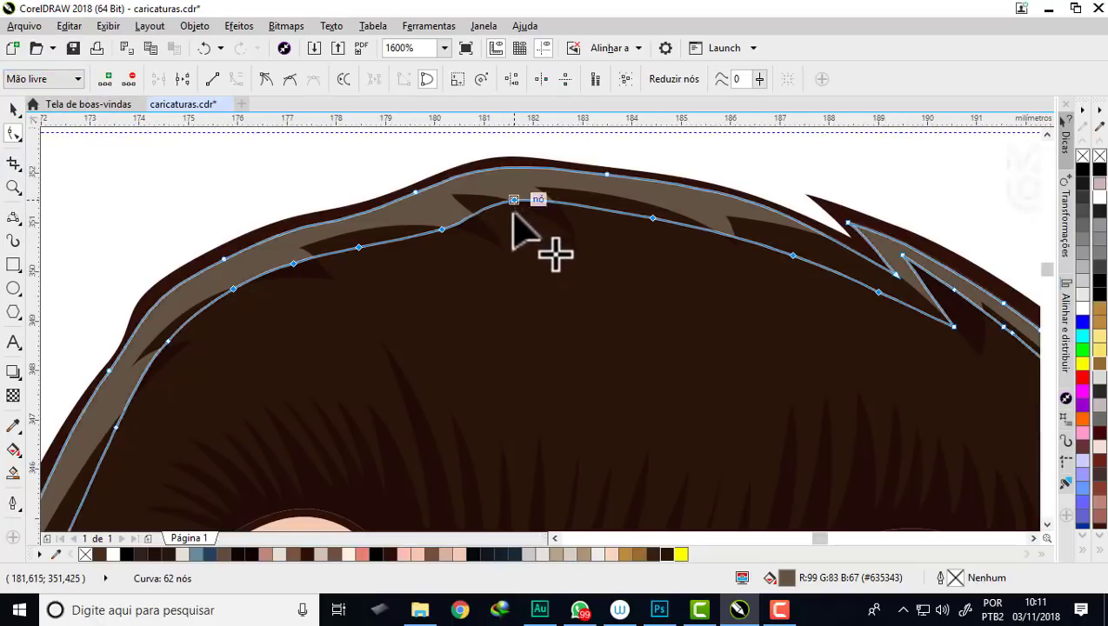
# Step: Pull the highlight's inner edge lower and bend it into a downward spike
pyautogui.moveTo(513, 214); pyautogui.dragTo(518, 258)
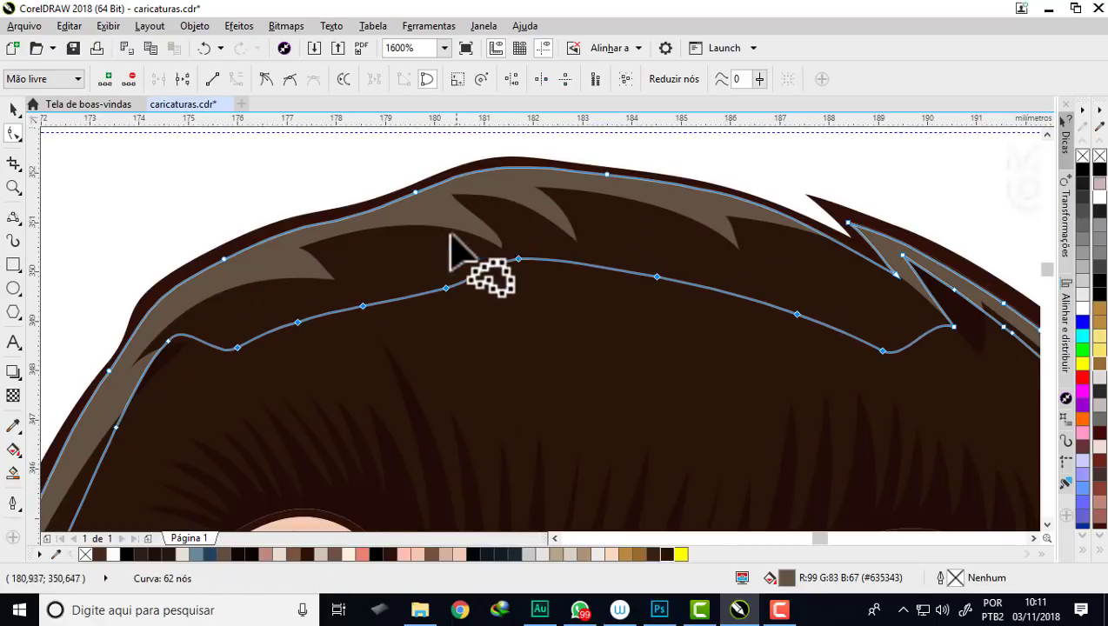
pyautogui.scroll(-1, 521, 234)
pyautogui.scroll(1, 364, 287)
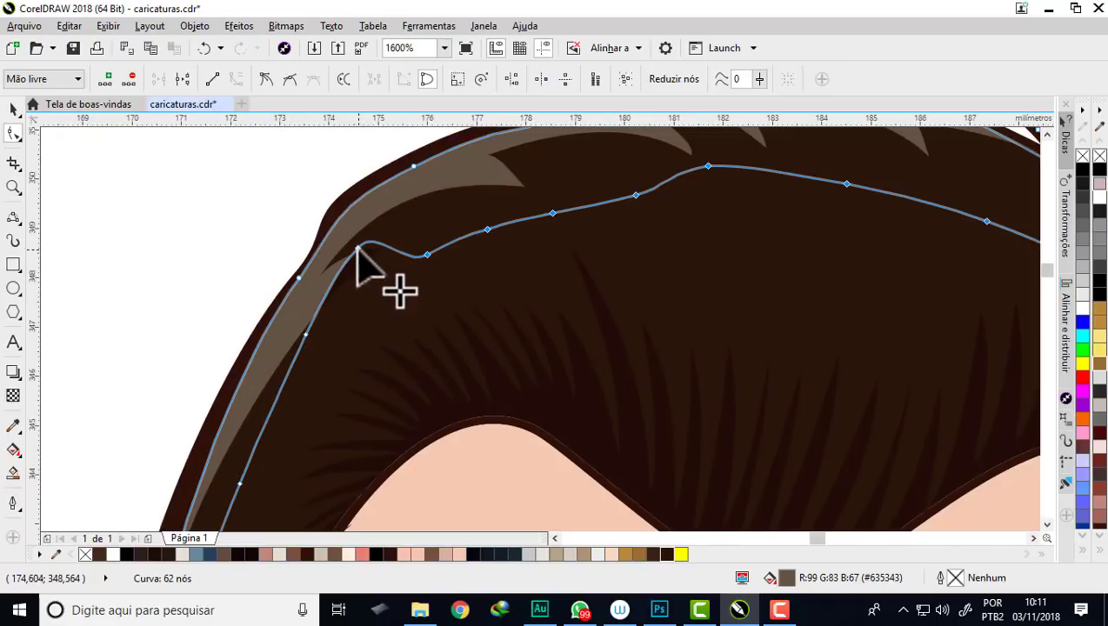
pyautogui.moveTo(357, 248); pyautogui.dragTo(306, 335)
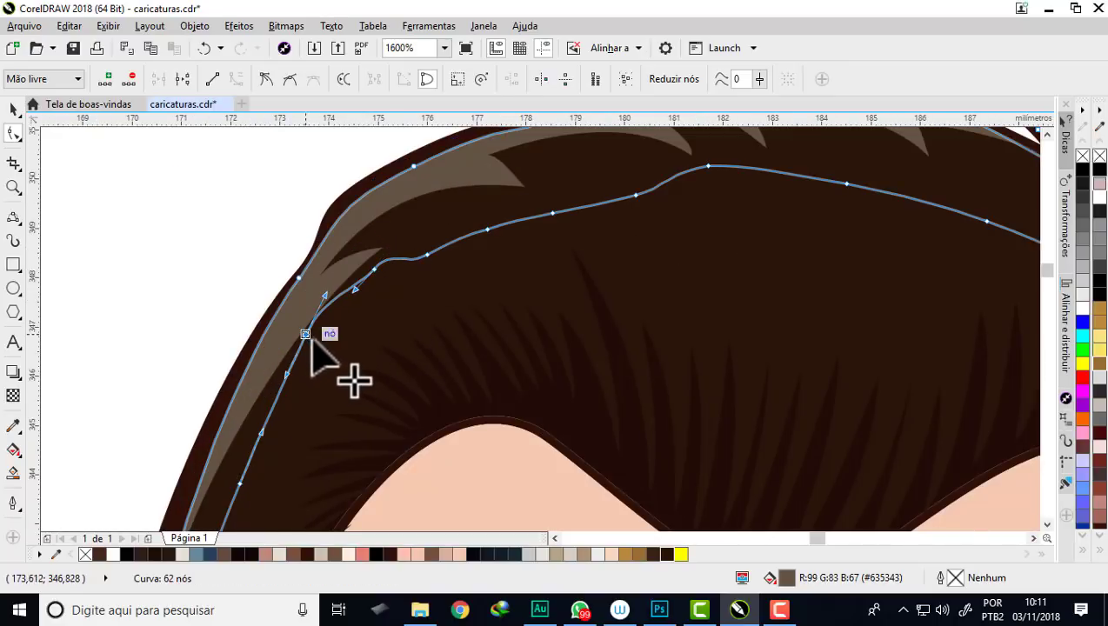
pyautogui.scroll(-1, 296, 343)
pyautogui.scroll(-1, 295, 343)
pyautogui.scroll(2, 504, 295)
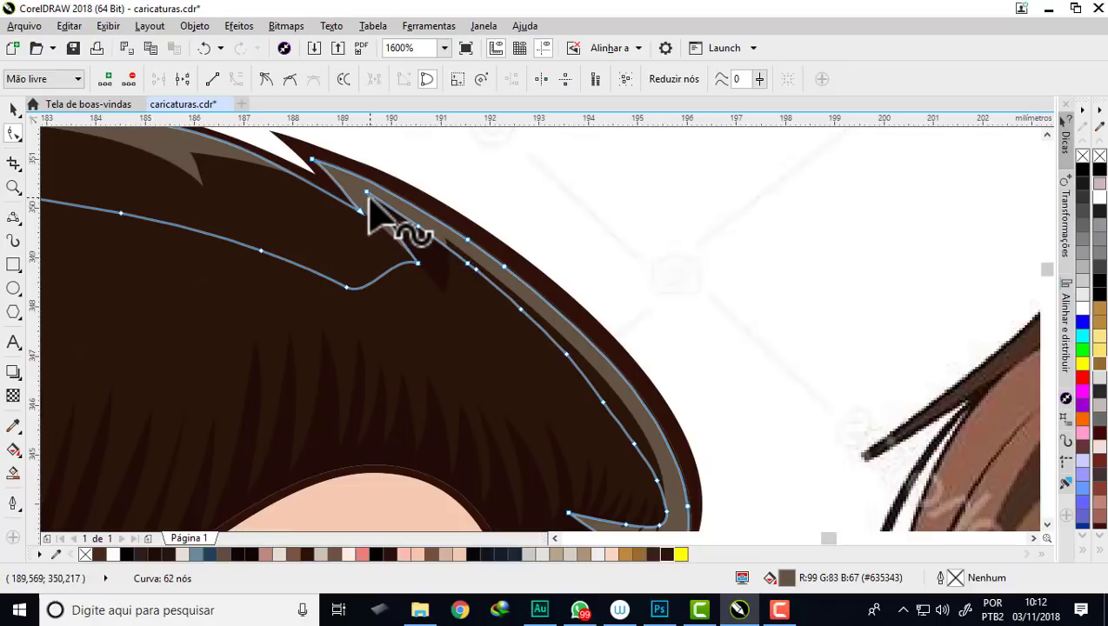
pyautogui.moveTo(374, 209); pyautogui.dragTo(425, 286)
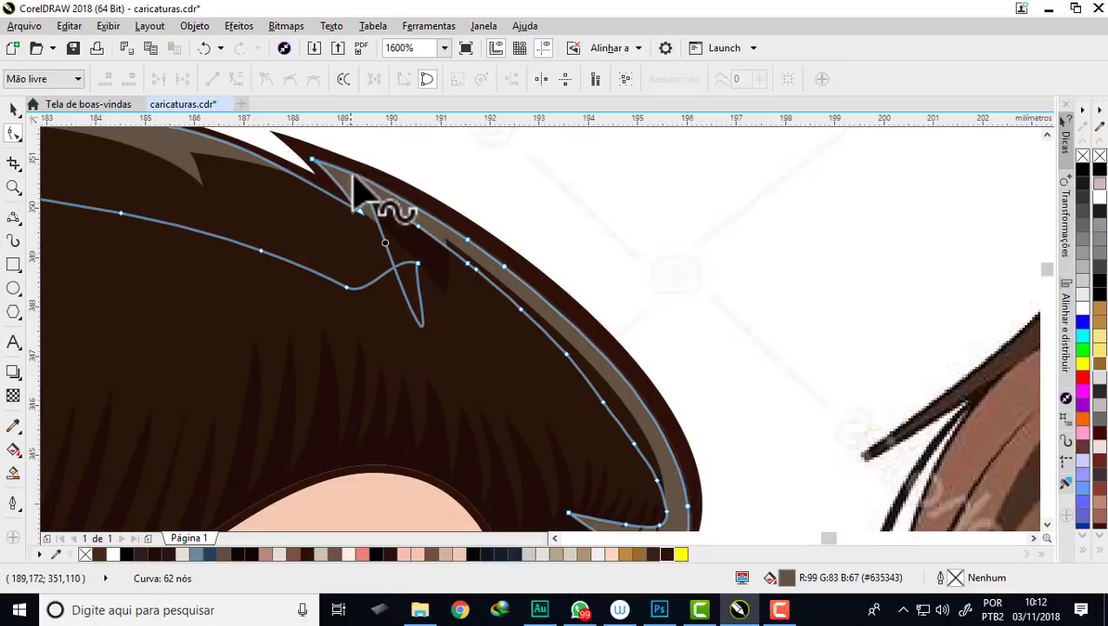
pyautogui.scroll(-2, 352, 183)
pyautogui.click(13, 109)
pyautogui.scroll(-1, 261, 192)
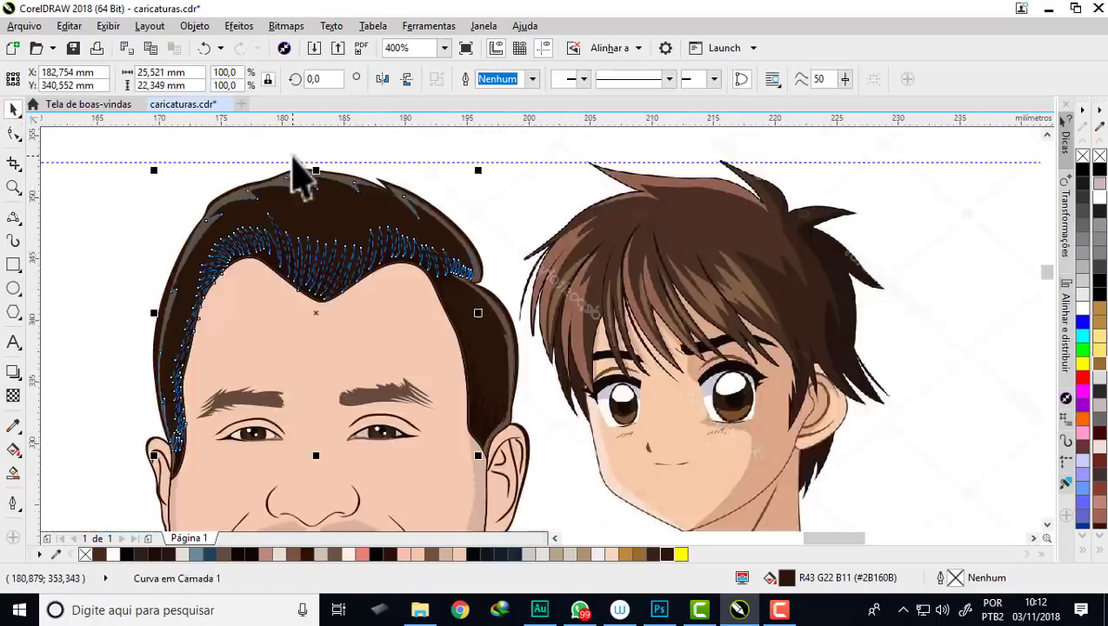
pyautogui.moveTo(532, 210); pyautogui.dragTo(521, 205)
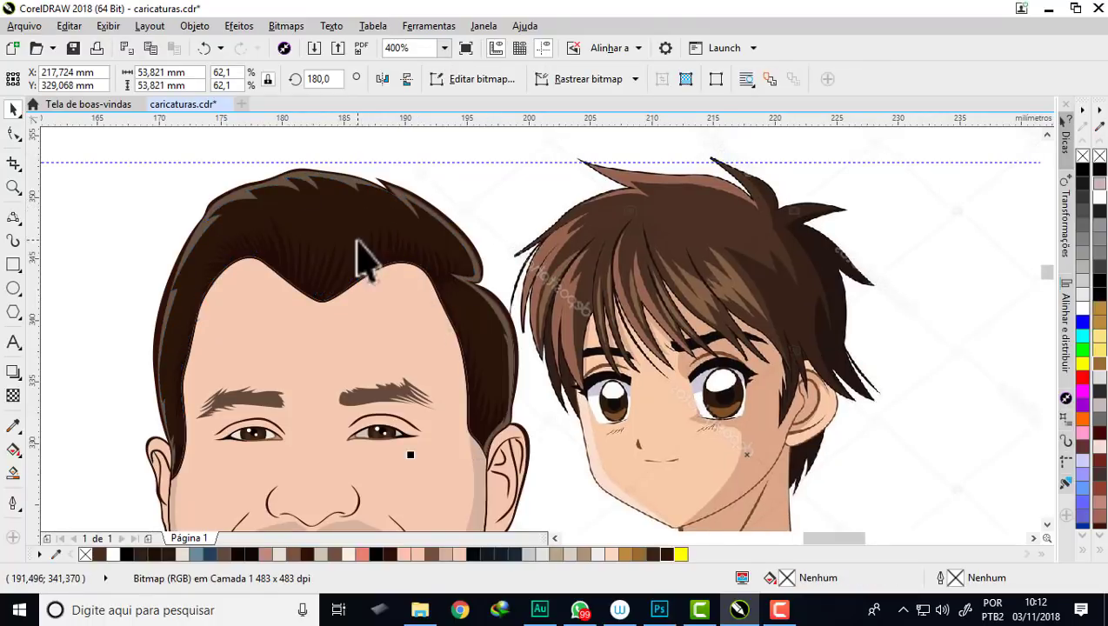
pyautogui.scroll(-2, 463, 202)
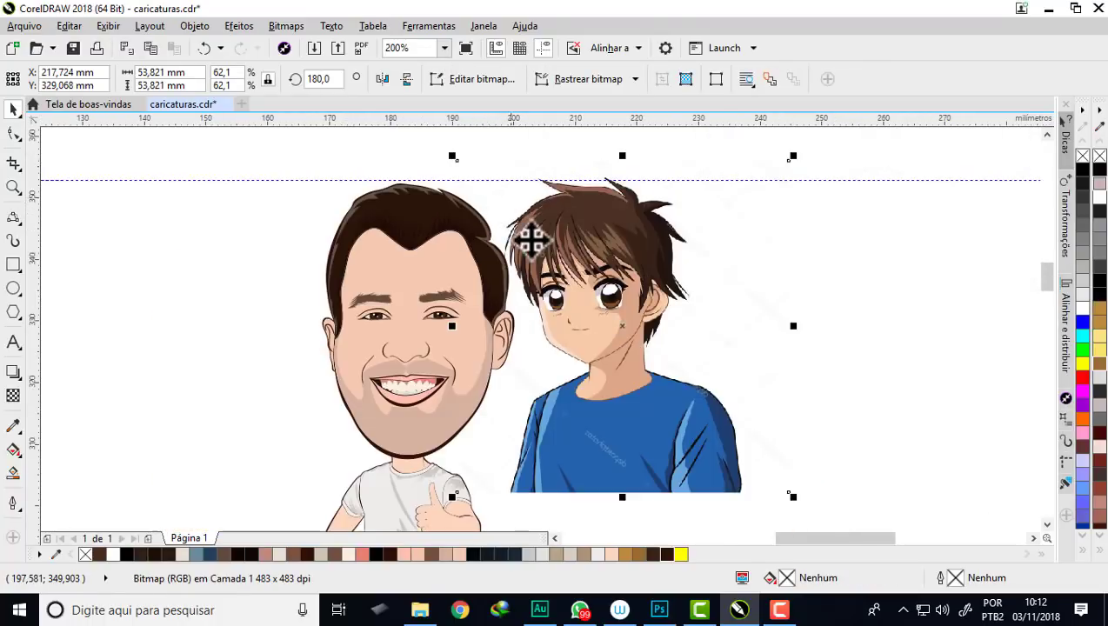
pyautogui.press('Escape')
pyautogui.scroll(3, 396, 223)
pyautogui.scroll(-1, 382, 222)
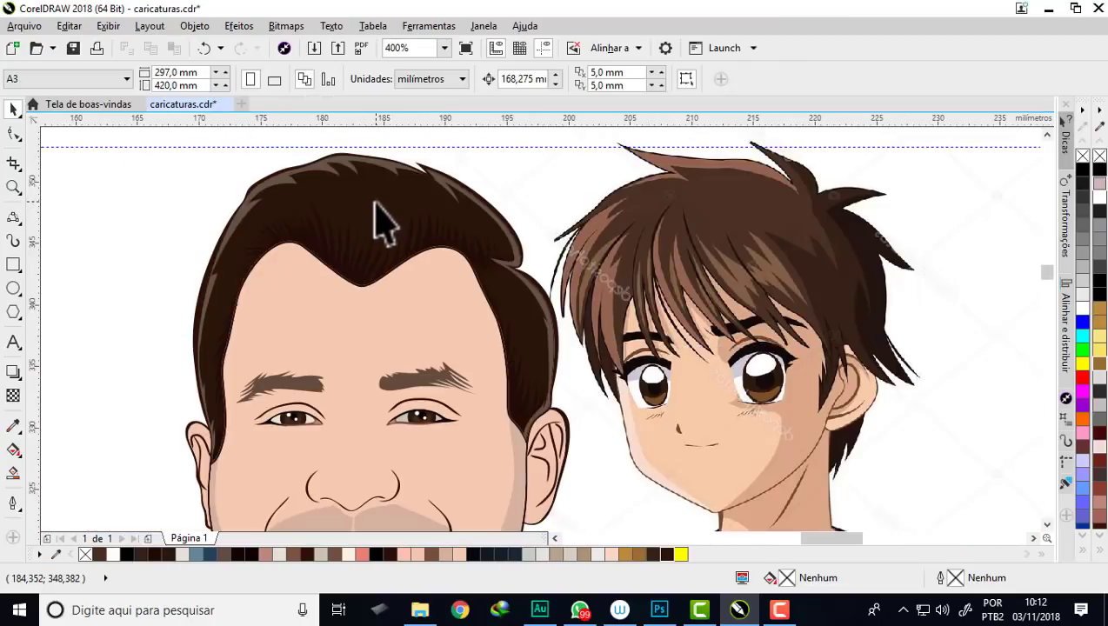
pyautogui.scroll(-1, 376, 217)
pyautogui.scroll(1, 375, 218)
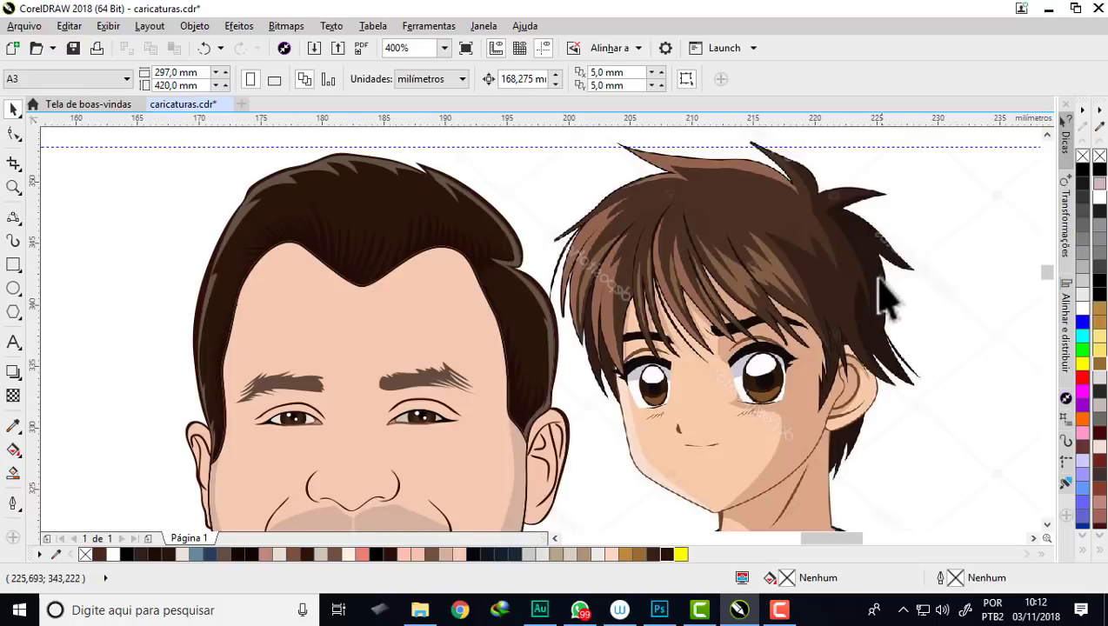
pyautogui.scroll(1, 887, 300)
pyautogui.scroll(-1, 800, 293)
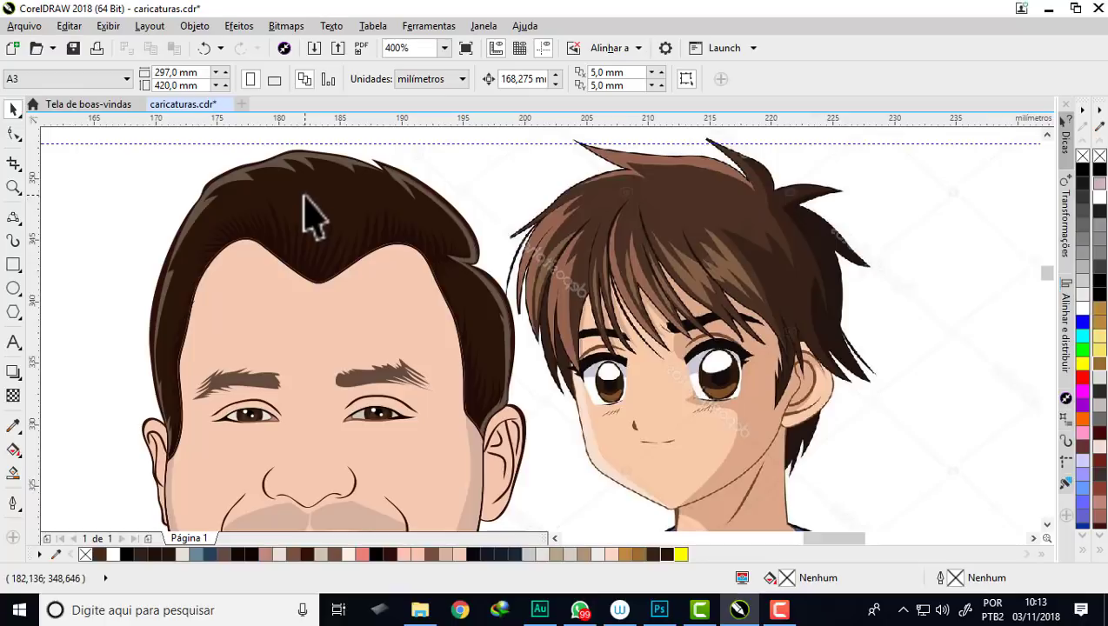
pyautogui.scroll(1, 333, 190)
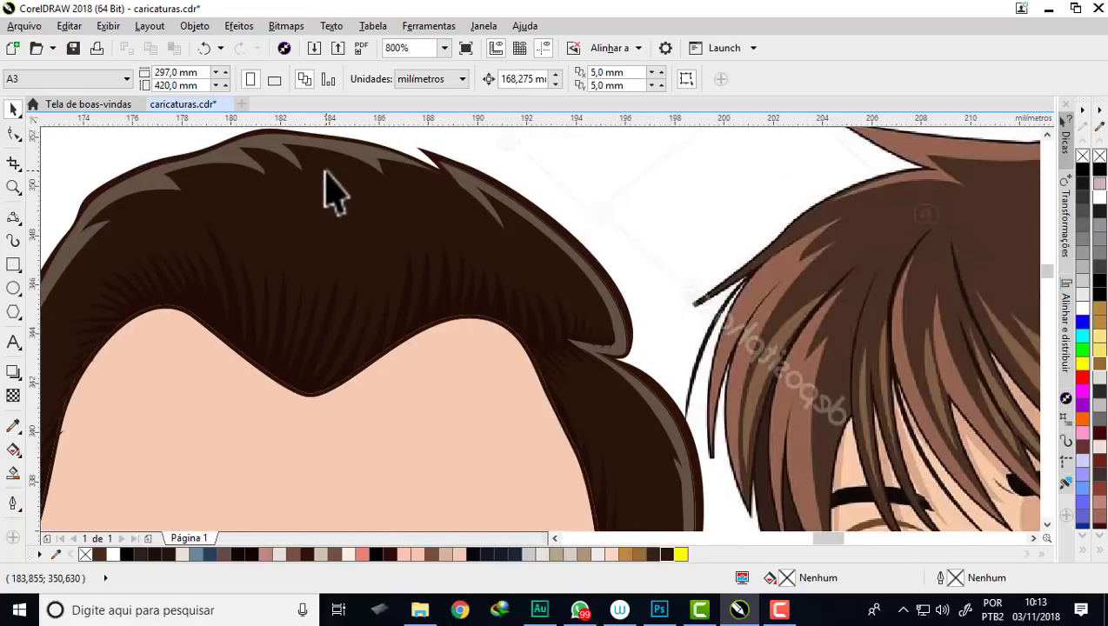
pyautogui.scroll(-1, 333, 189)
# Step: Draw a thin golden-brown 3-point curve strand following the hair's rim highlight
pyautogui.click(13, 217)
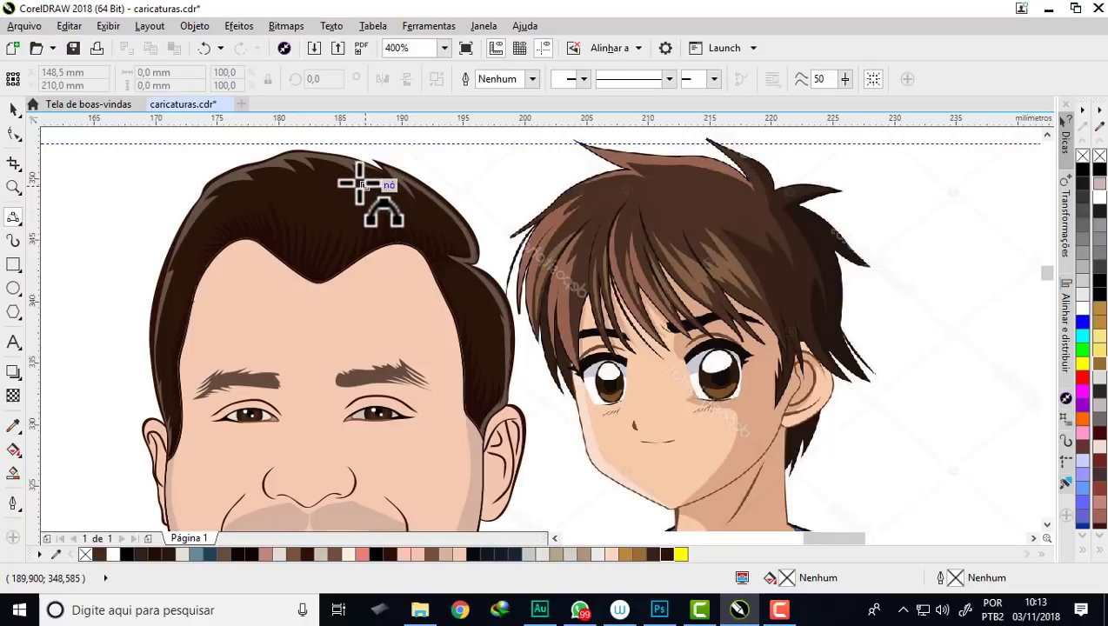
pyautogui.scroll(1, 363, 186)
pyautogui.scroll(-1, 330, 213)
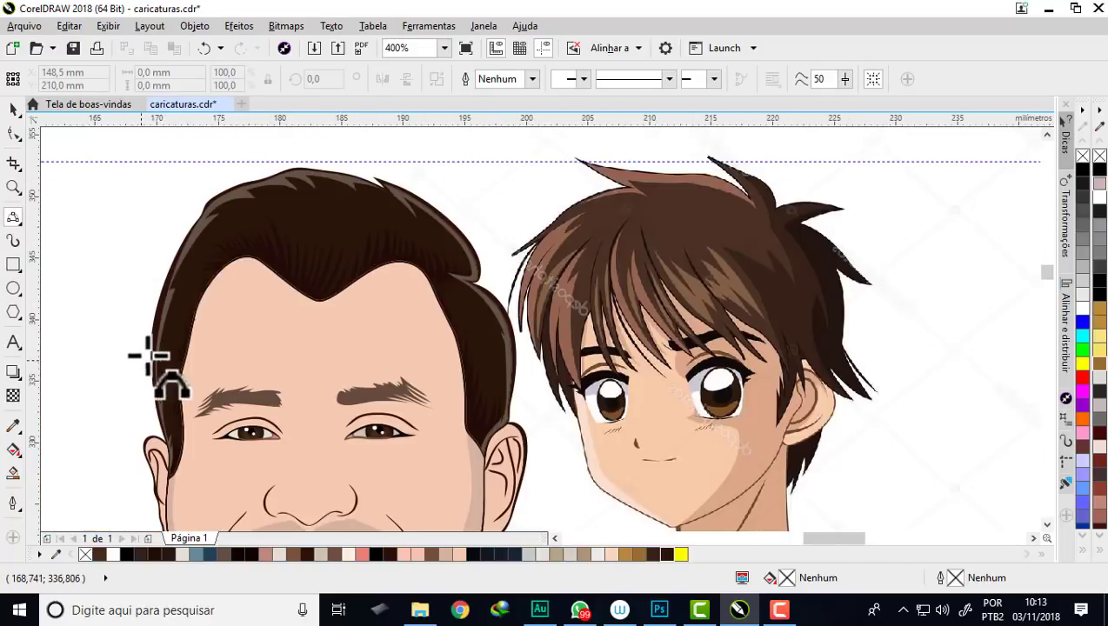
pyautogui.scroll(1, 419, 193)
pyautogui.scroll(1, 484, 267)
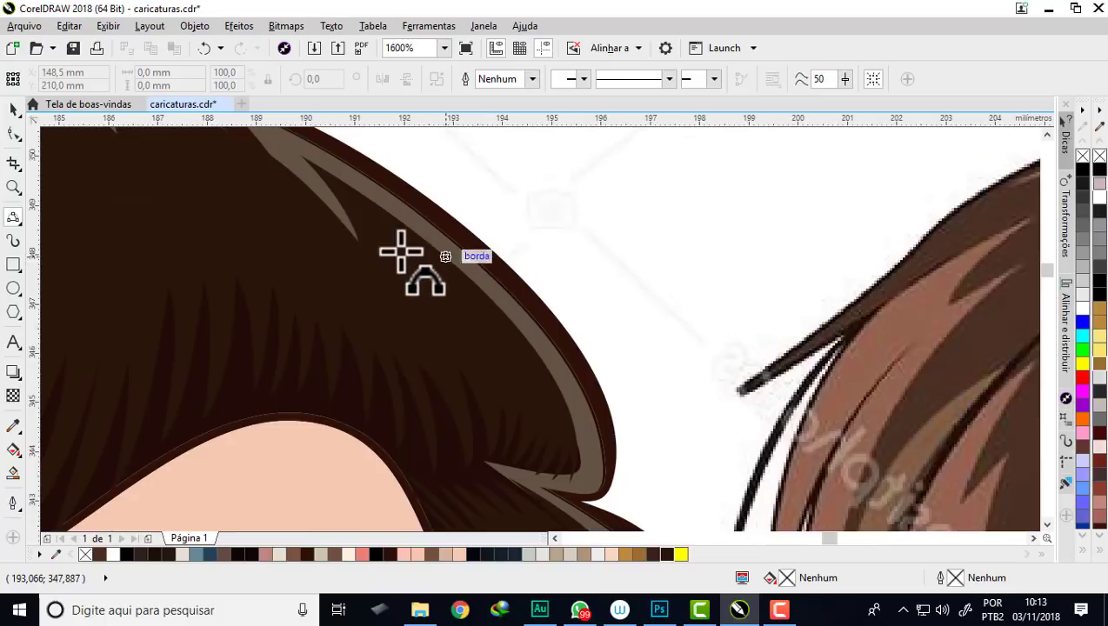
pyautogui.click(380, 231)
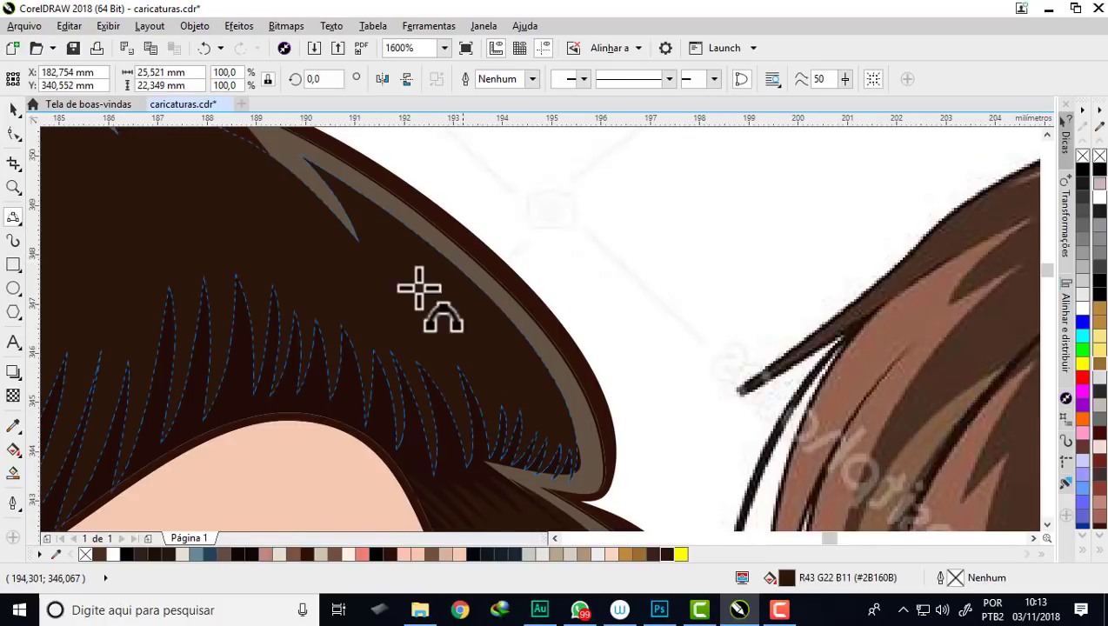
pyautogui.click(380, 230)
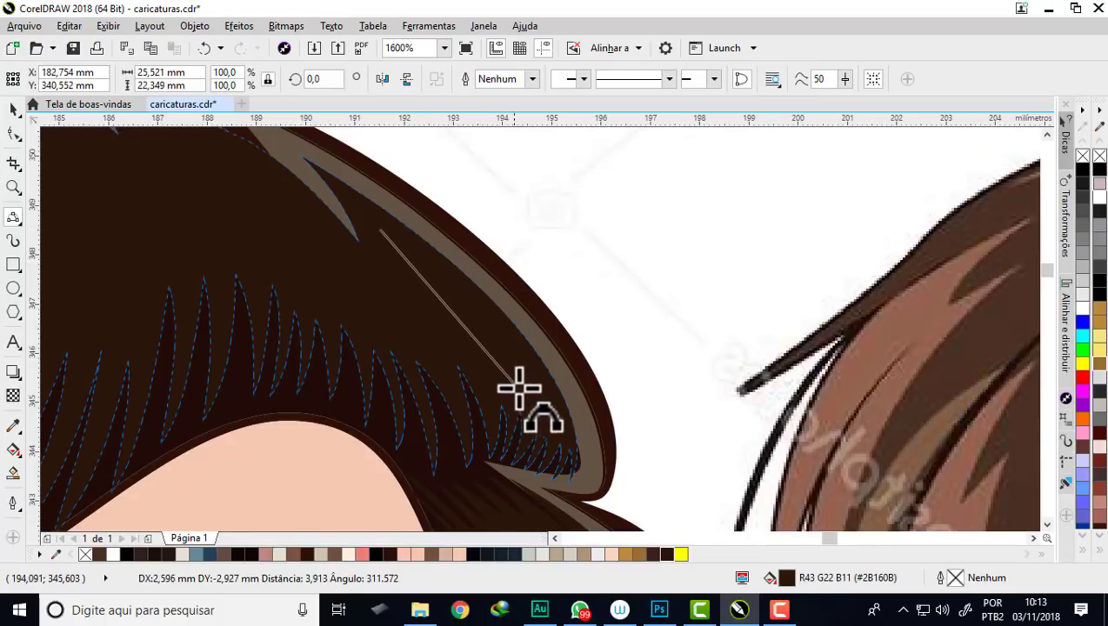
pyautogui.moveTo(549, 417); pyautogui.dragTo(547, 414)
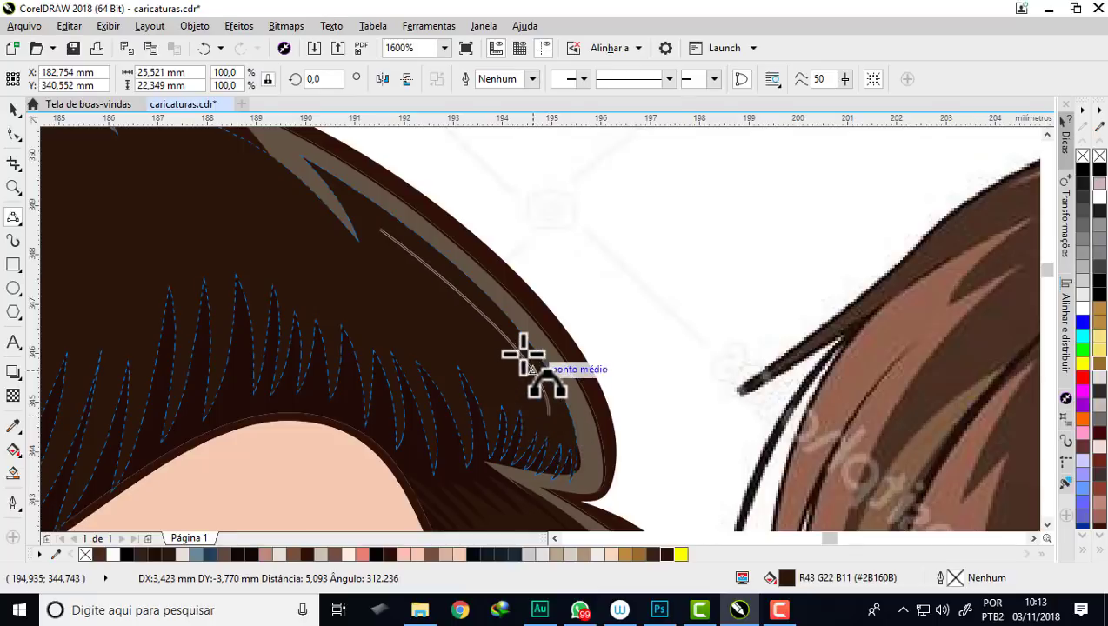
pyautogui.click(483, 318)
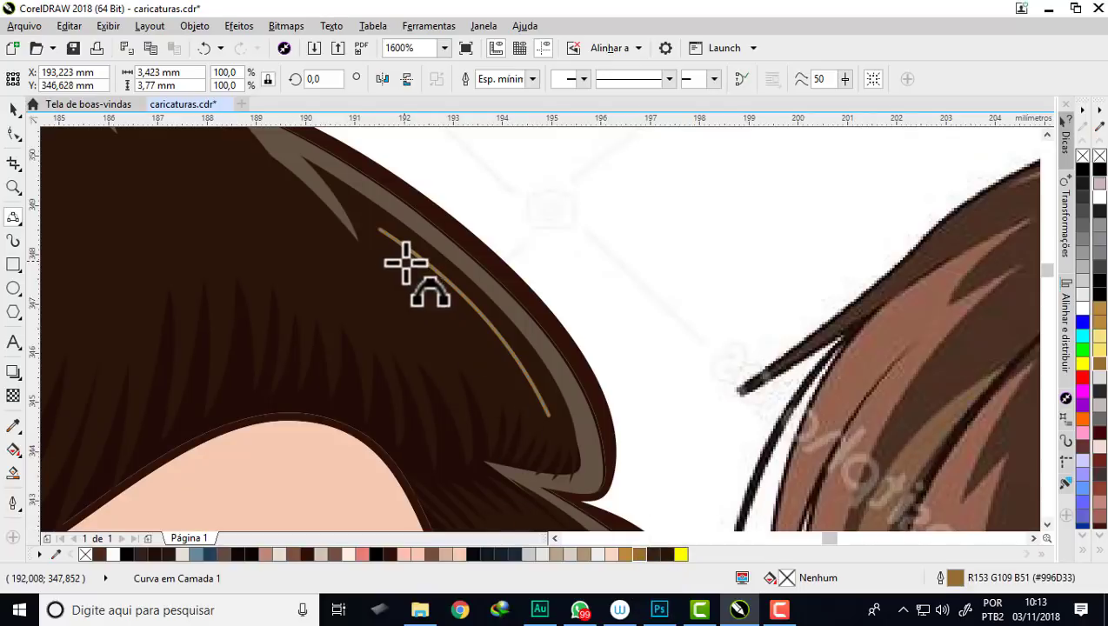
# Step: Extend the strand from its upper end and begin a zigzag segment back up
pyautogui.scroll(1, 383, 235)
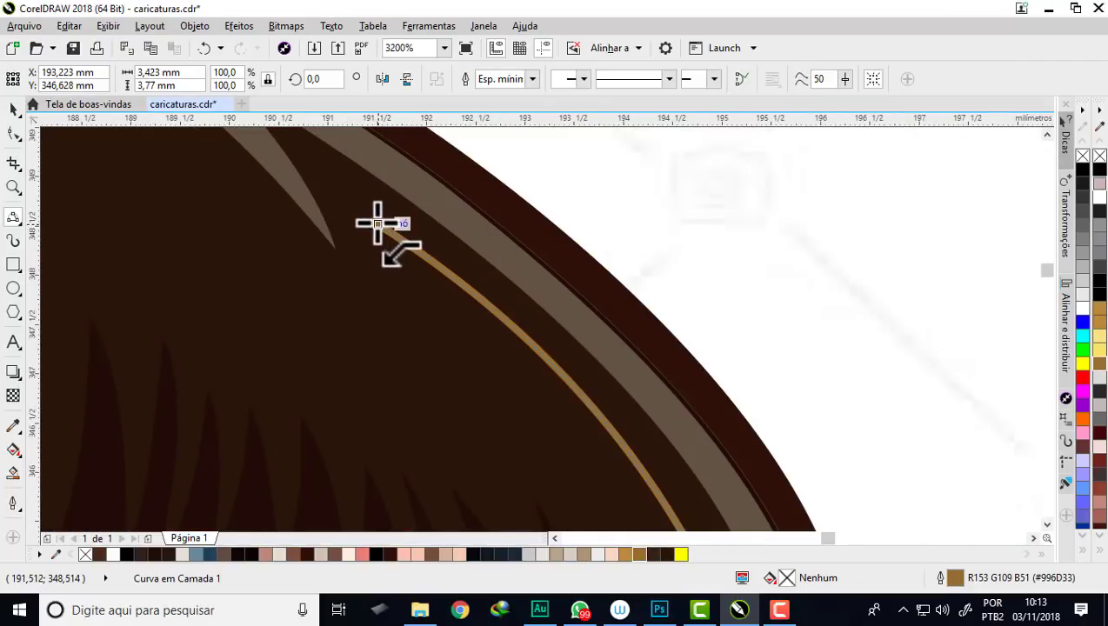
pyautogui.click(380, 225)
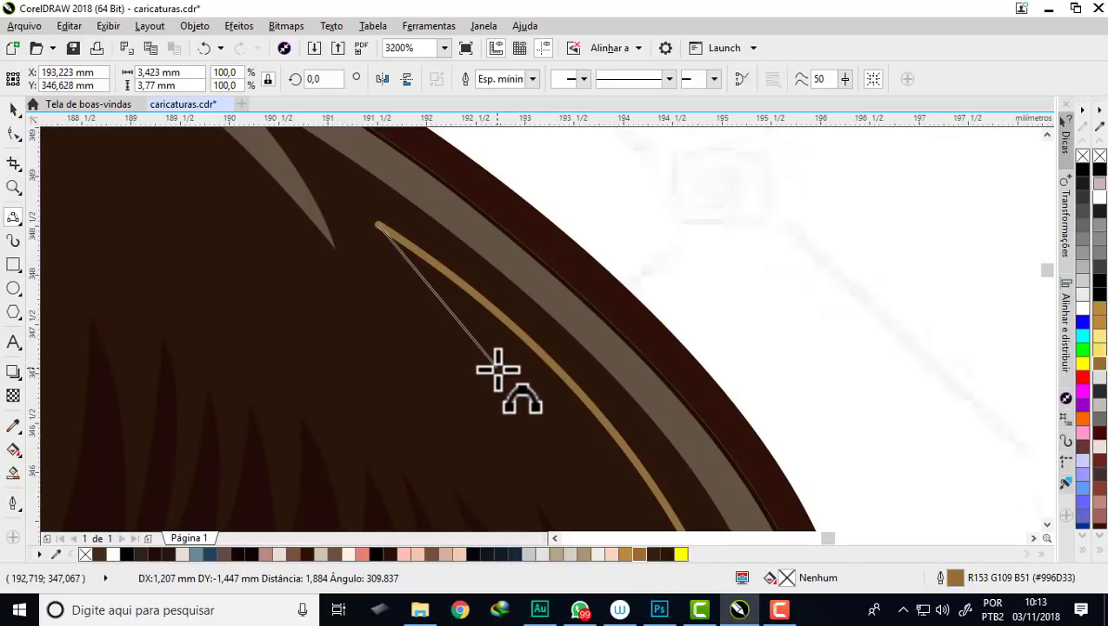
pyautogui.click(449, 302)
pyautogui.scroll(-1, 469, 308)
pyautogui.scroll(1, 371, 260)
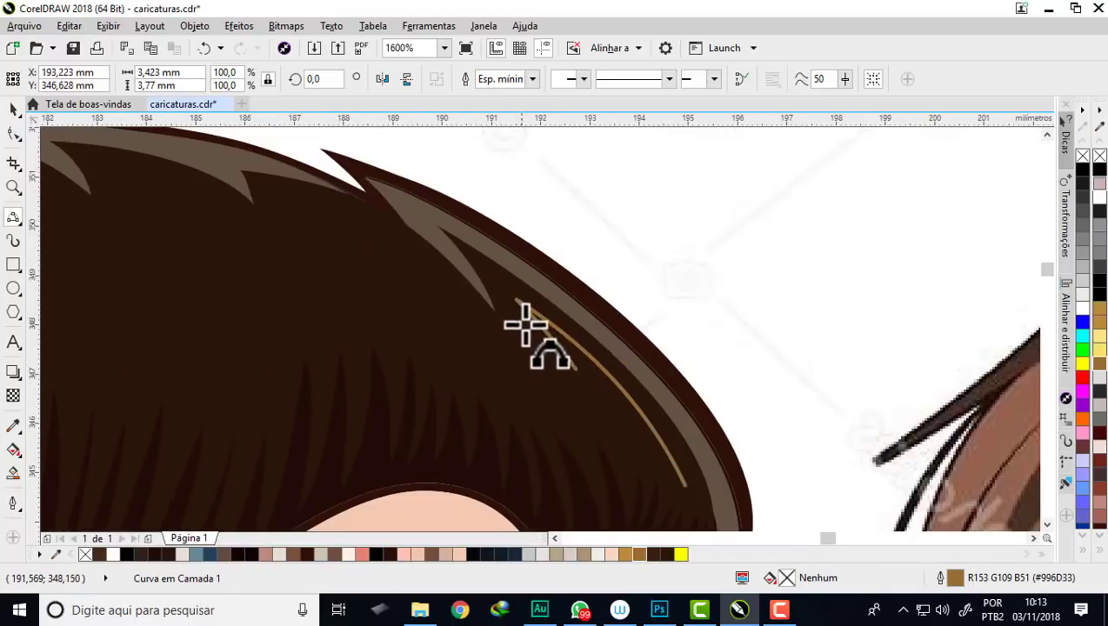
pyautogui.scroll(-1, 525, 321)
pyautogui.click(576, 368)
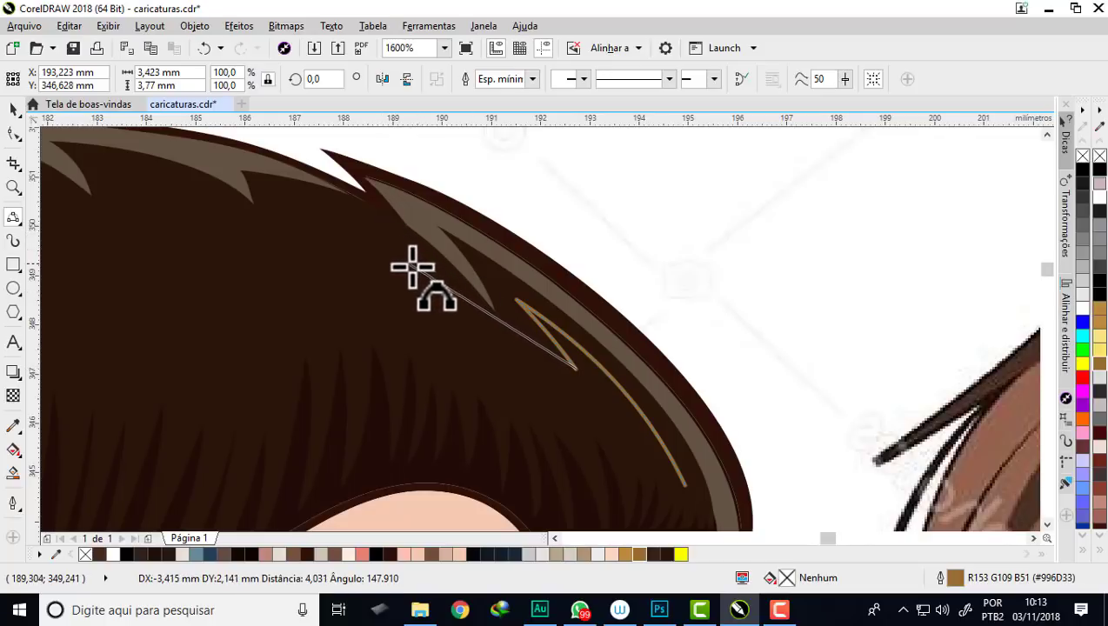
# Step: Add several zigzag points to the golden-brown #996D33 strand along the hair
pyautogui.click(413, 266)
pyautogui.press('Return')
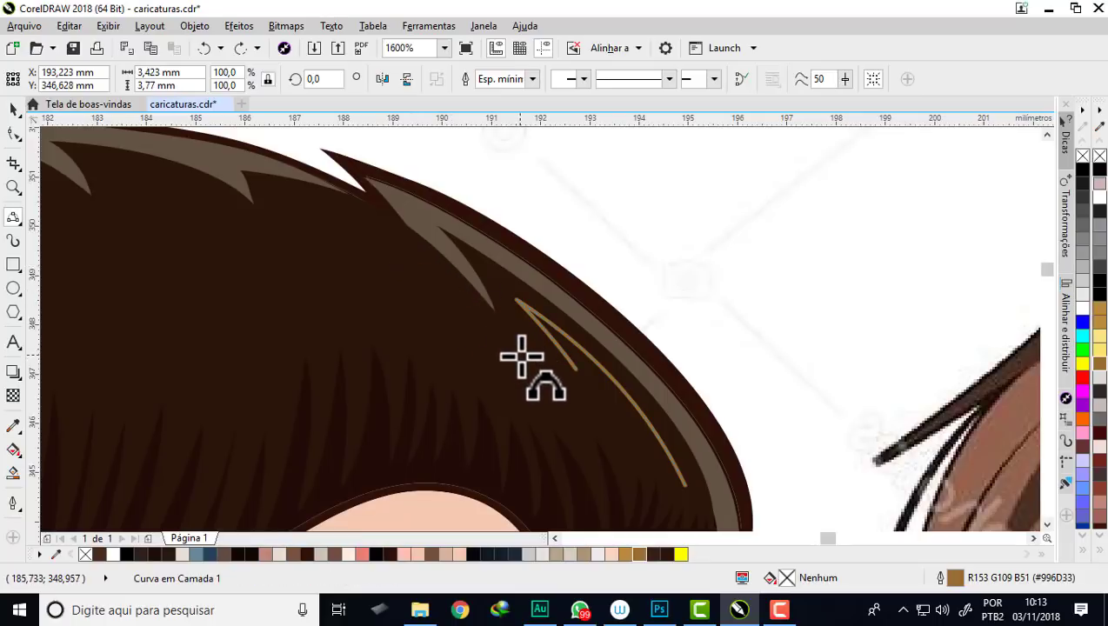
pyautogui.click(524, 306)
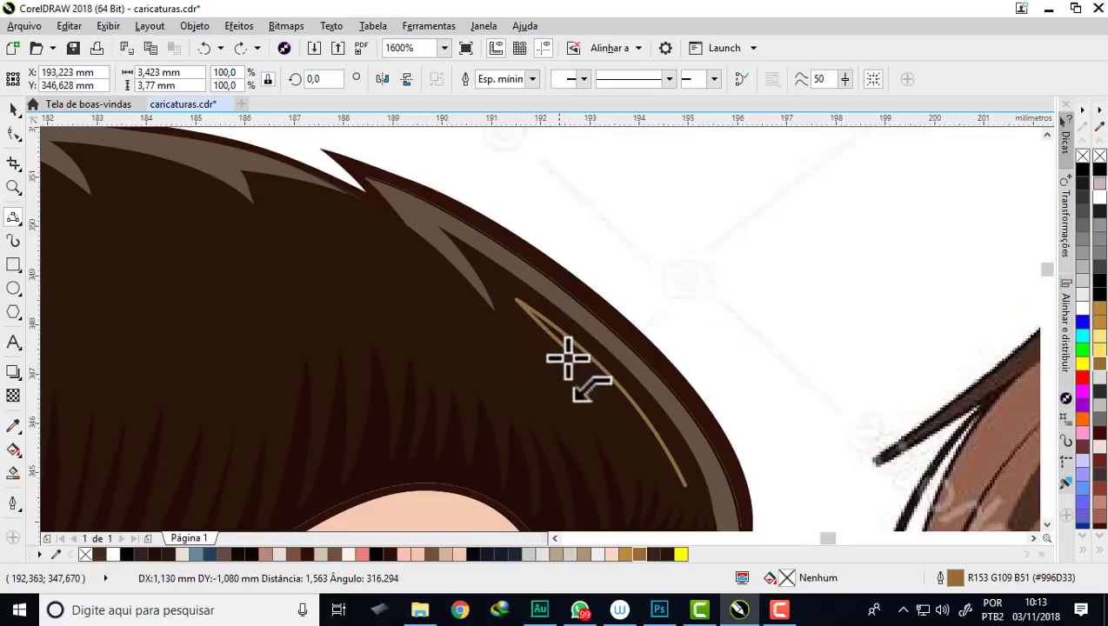
pyautogui.press('Return')
pyautogui.click(522, 329)
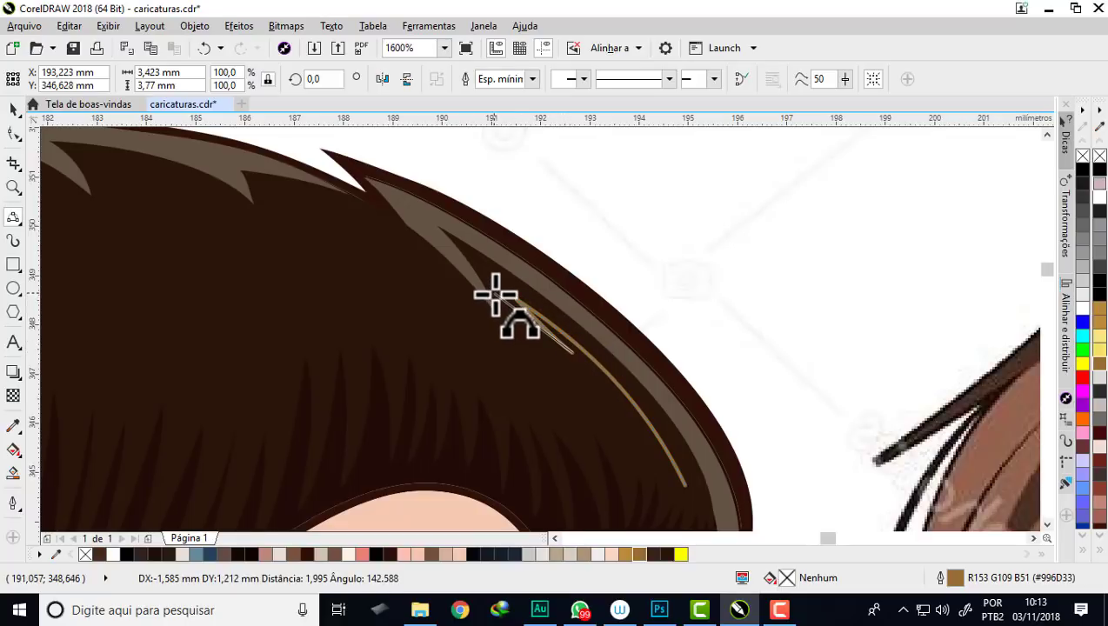
pyautogui.click(494, 298)
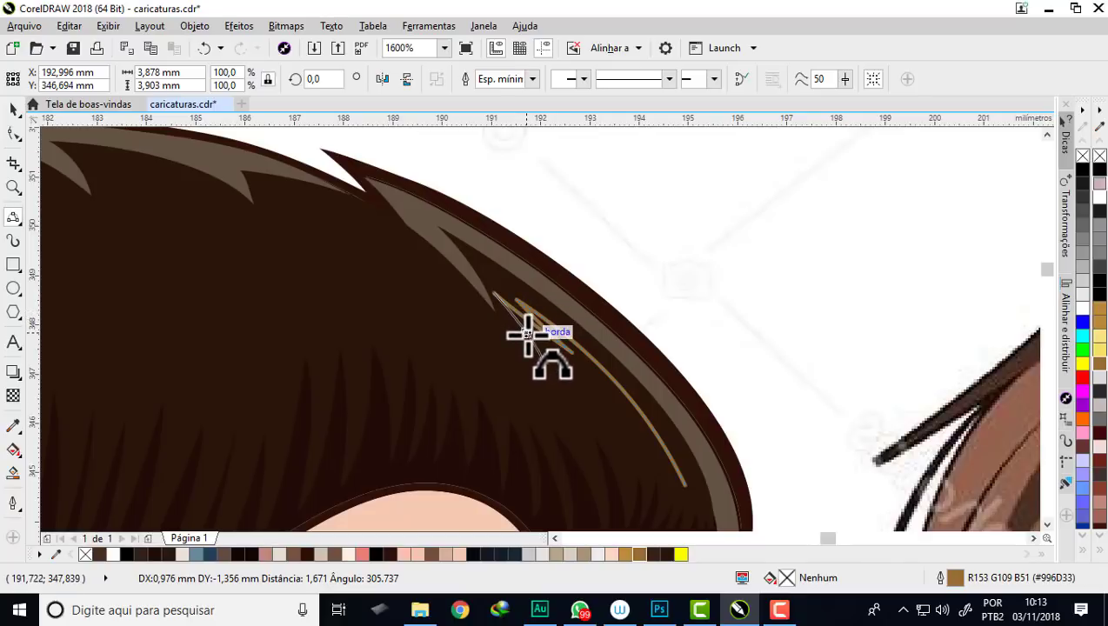
pyautogui.click(526, 333)
# Step: Draw a long zigzag stroke up toward the fringe along the hair's left edge
pyautogui.click(541, 358)
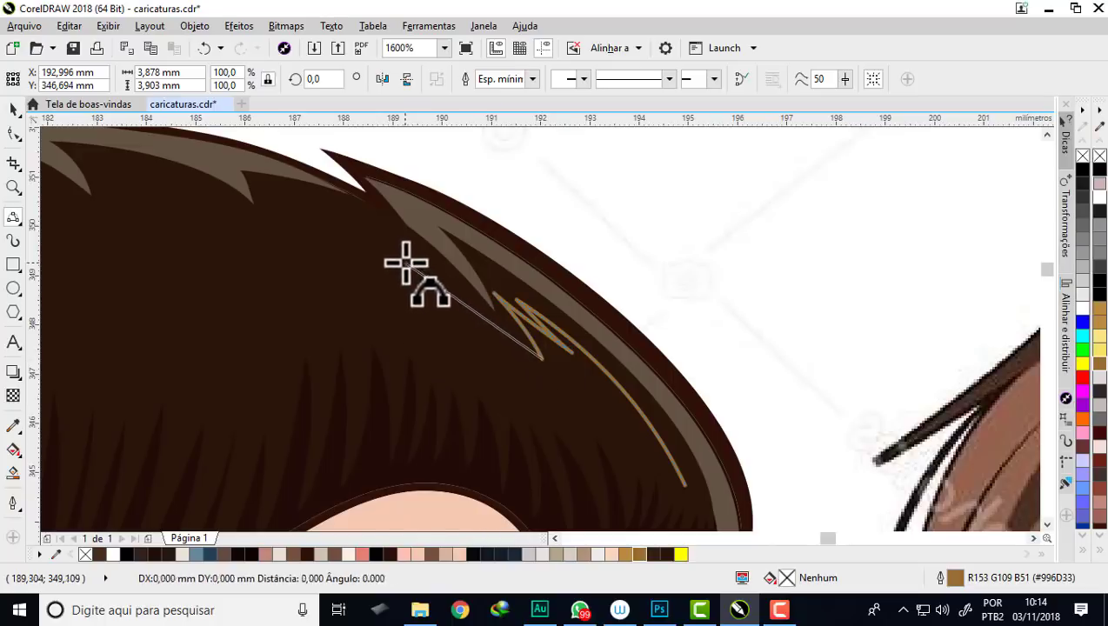
pyautogui.click(372, 235)
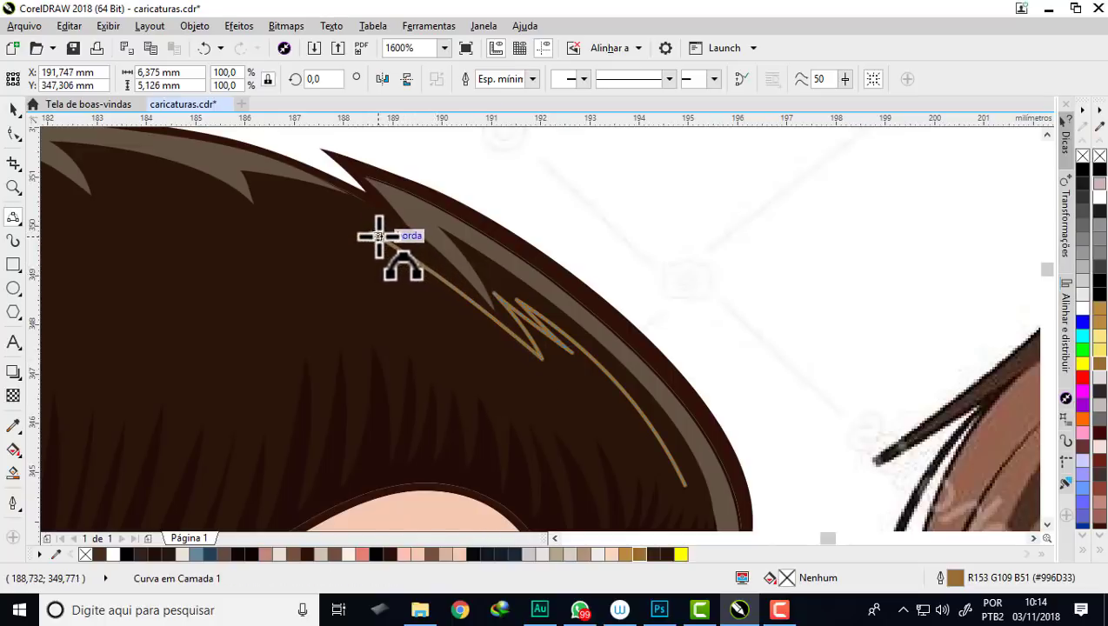
pyautogui.moveTo(376, 234); pyautogui.dragTo(446, 295)
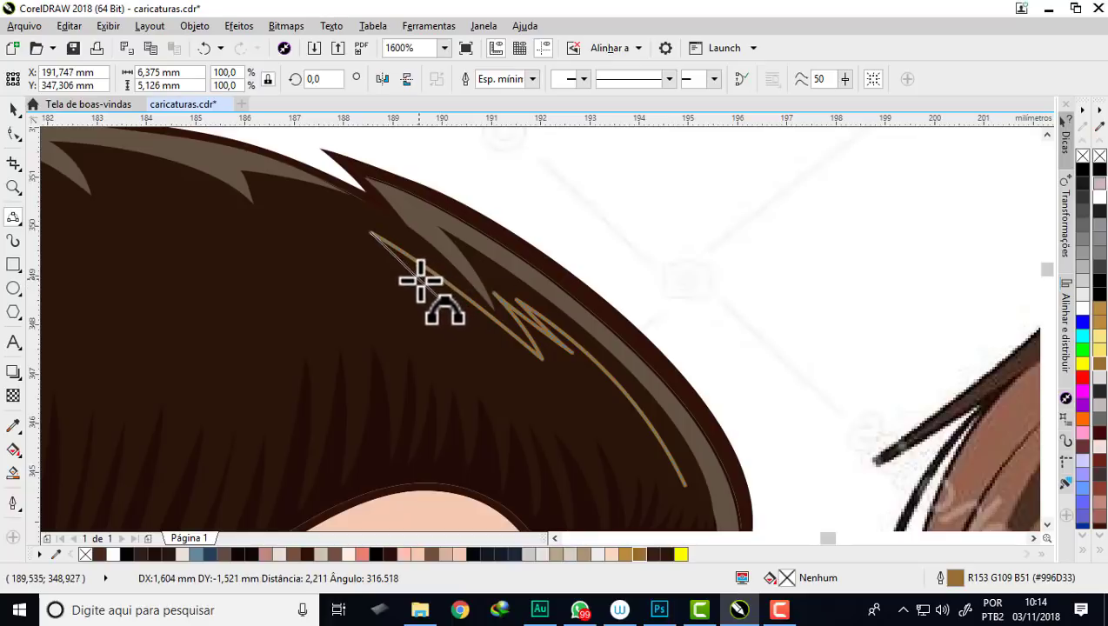
pyautogui.click(449, 308)
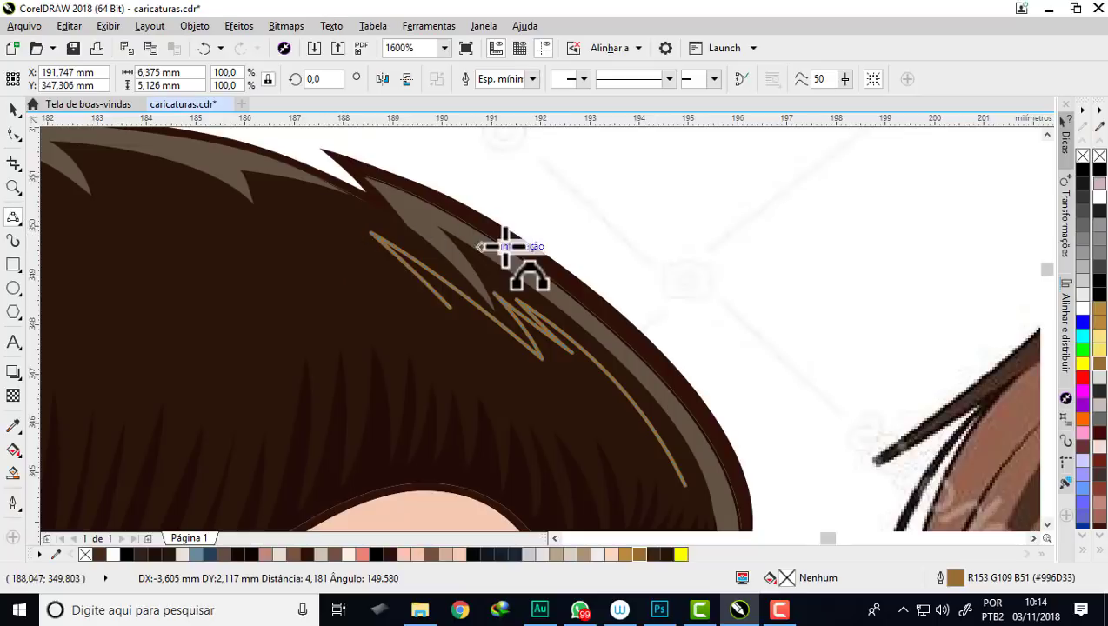
pyautogui.scroll(-2, 470, 240)
pyautogui.scroll(2, 409, 226)
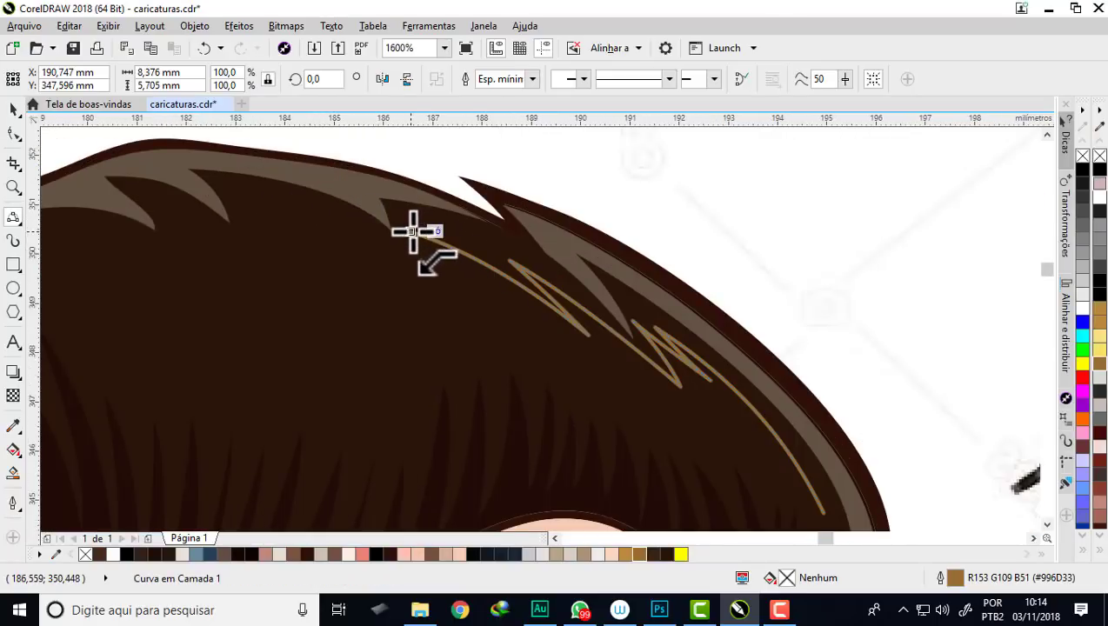
pyautogui.scroll(2, 218, 204)
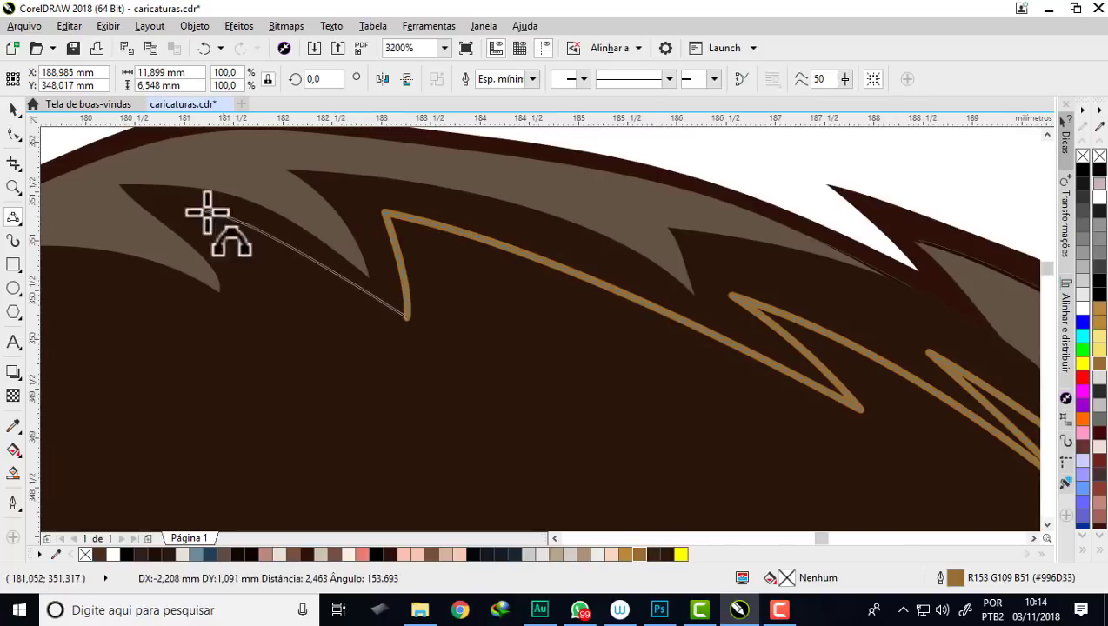
pyautogui.scroll(-4, 244, 261)
pyautogui.scroll(-2, 353, 287)
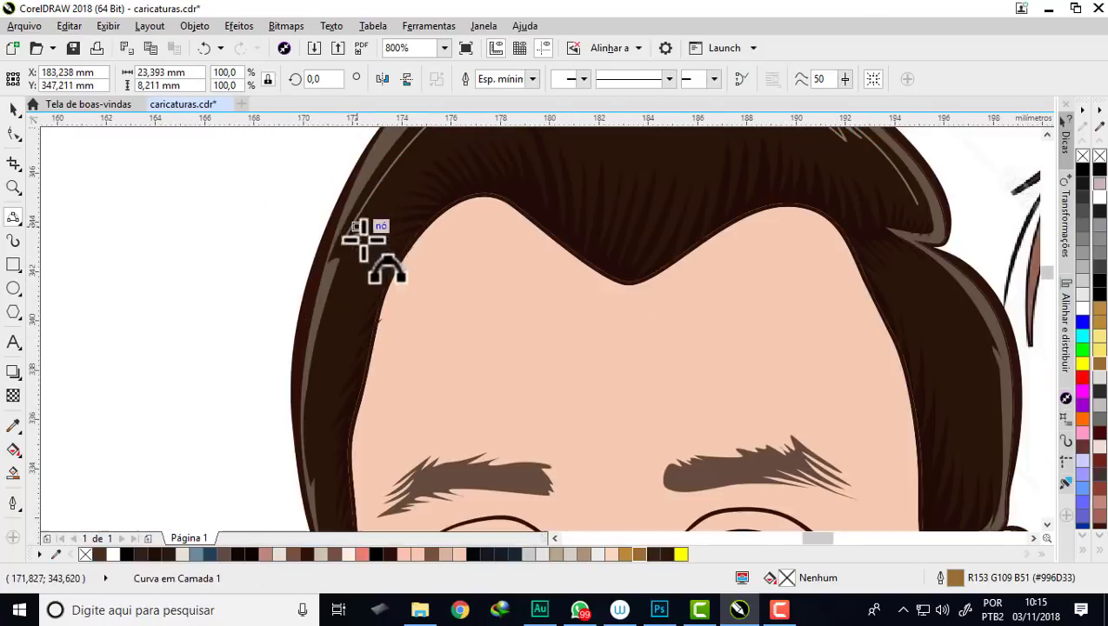
pyautogui.scroll(3, 255, 457)
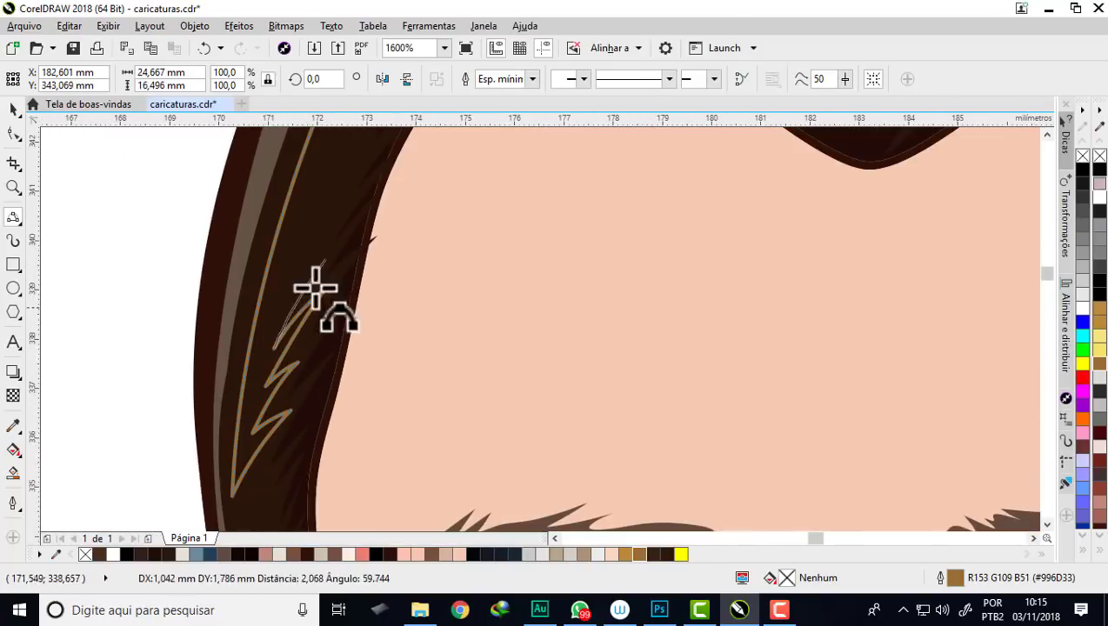
pyautogui.scroll(1, 316, 289)
pyautogui.hscroll(-1, 425, 210)
pyautogui.scroll(3, 243, 378)
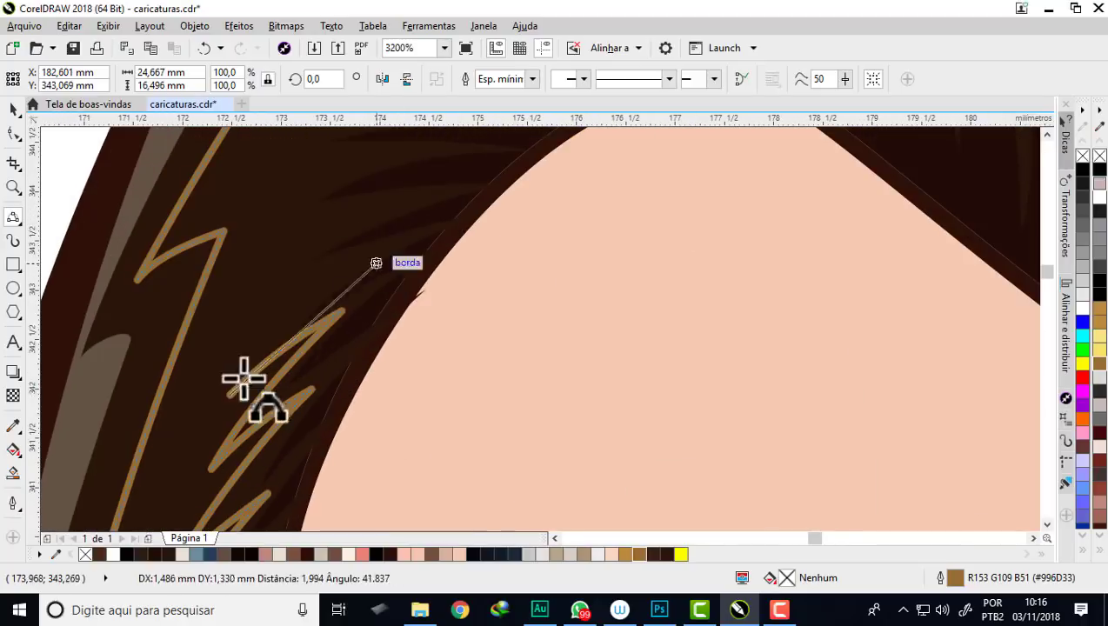
pyautogui.hscroll(2, 302, 273)
pyautogui.scroll(2, 173, 257)
pyautogui.hscroll(2, 173, 257)
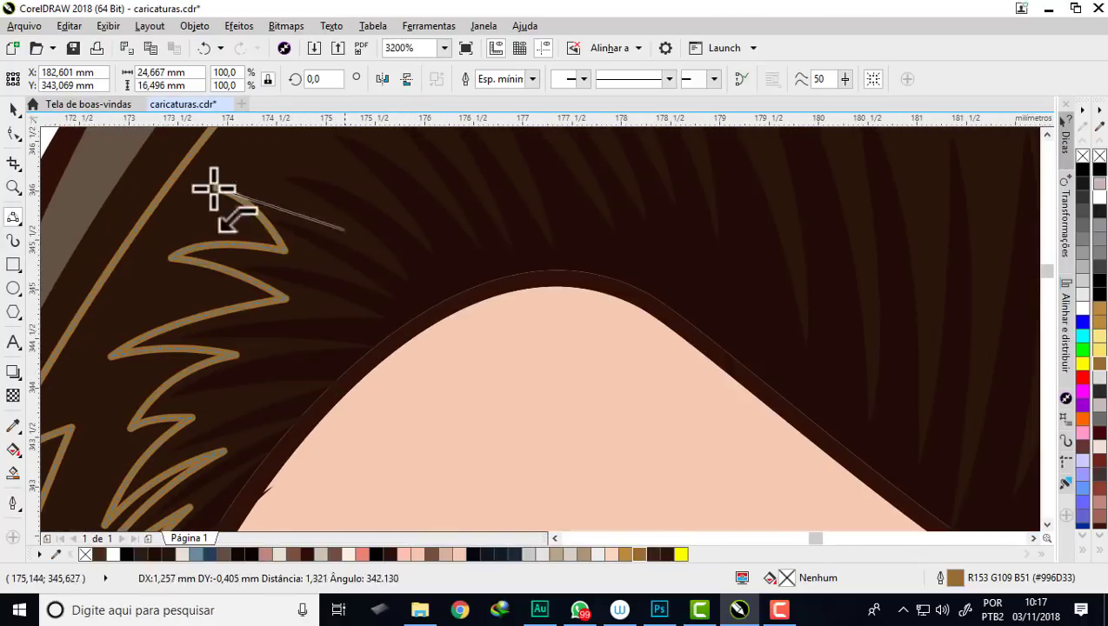
pyautogui.scroll(1, 301, 240)
pyautogui.scroll(1, 303, 199)
pyautogui.hscroll(-1, 334, 180)
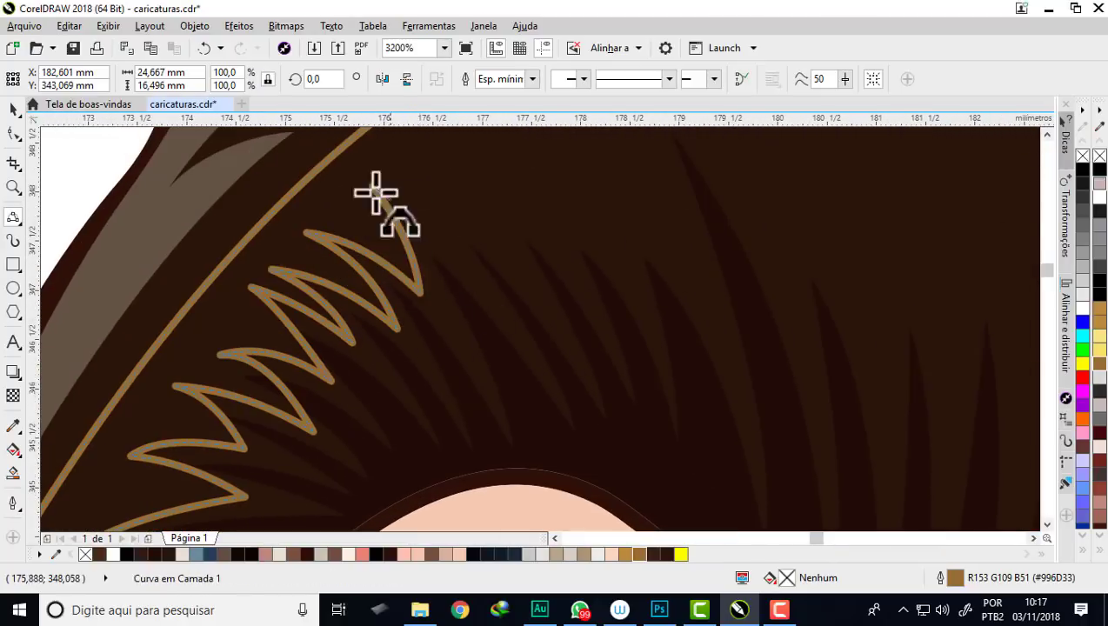
pyautogui.scroll(2, 376, 190)
pyautogui.hscroll(2, 376, 191)
pyautogui.scroll(-1, 549, 350)
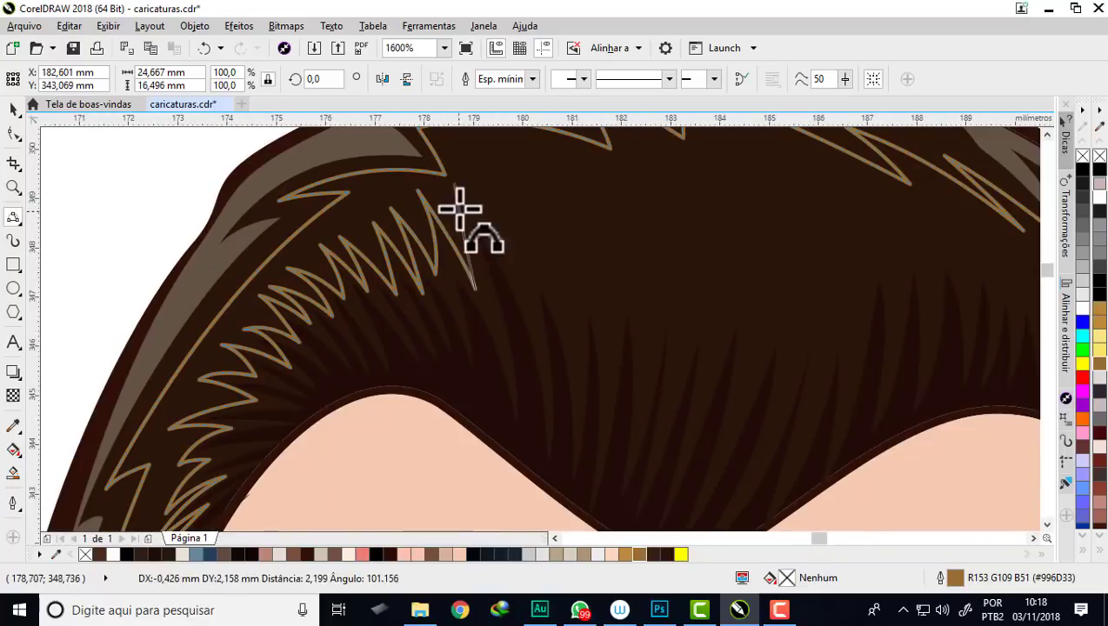
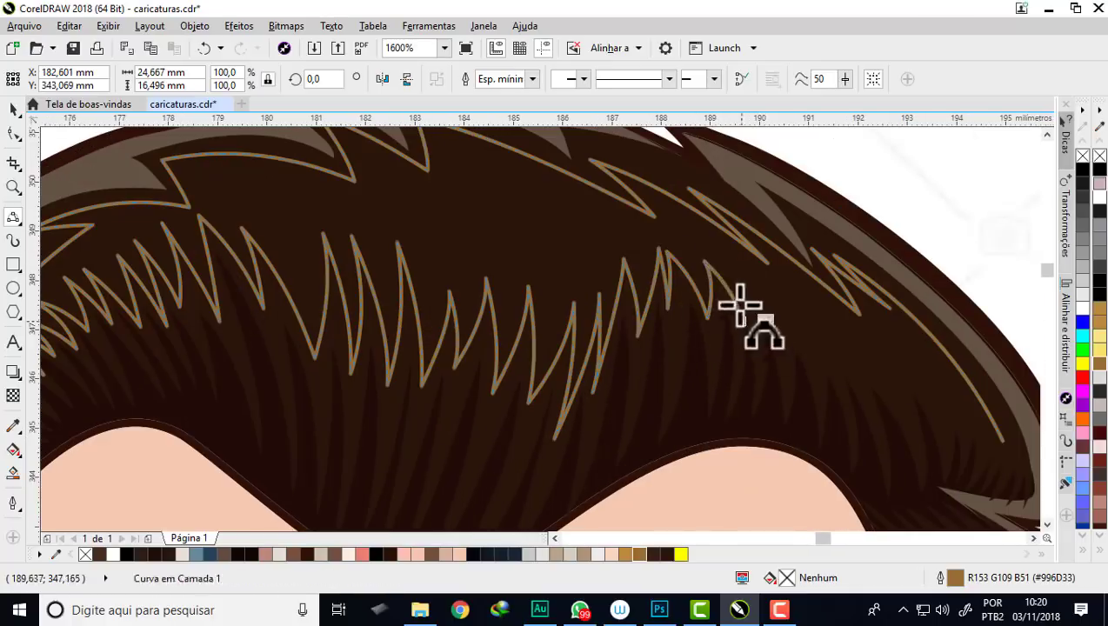
# Step: Drag three zigzag strand tips along the hair's right side into sharper points
pyautogui.scroll(1, 739, 302)
pyautogui.scroll(-1, 663, 329)
pyautogui.scroll(1, 450, 186)
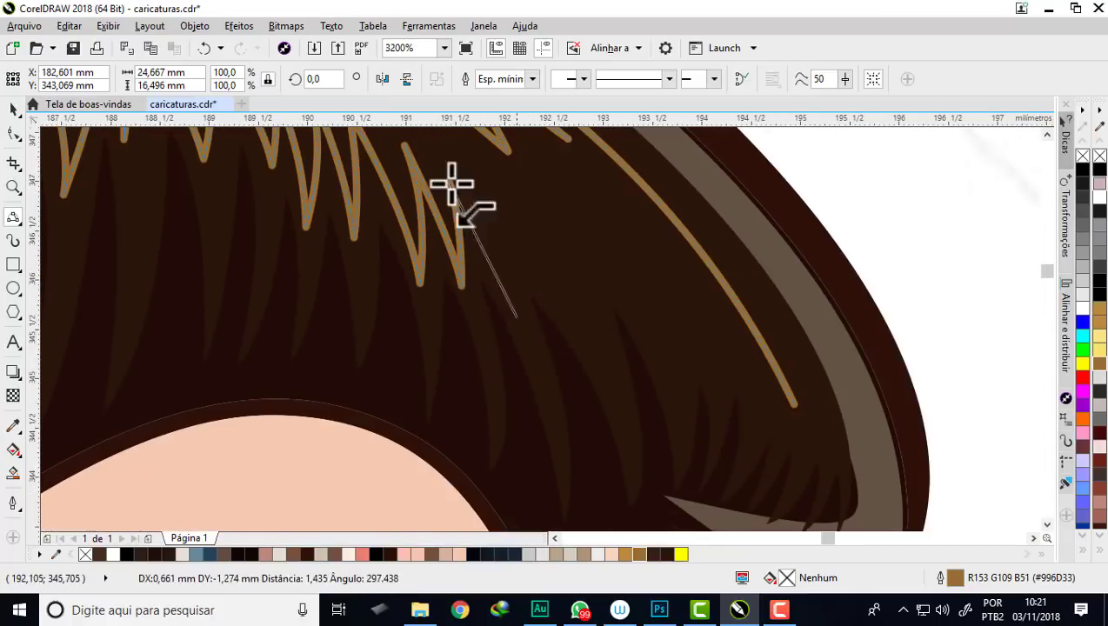
pyautogui.moveTo(576, 235); pyautogui.dragTo(606, 383)
pyautogui.moveTo(573, 254); pyautogui.dragTo(662, 401)
pyautogui.moveTo(630, 289); pyautogui.dragTo(699, 408)
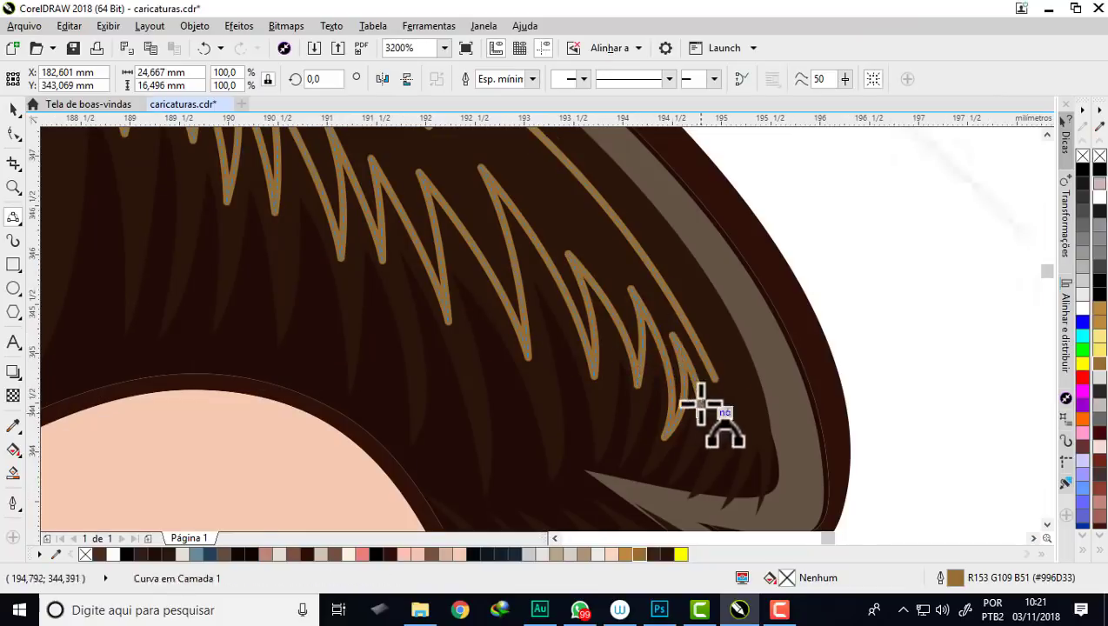
pyautogui.scroll(-3, 458, 279)
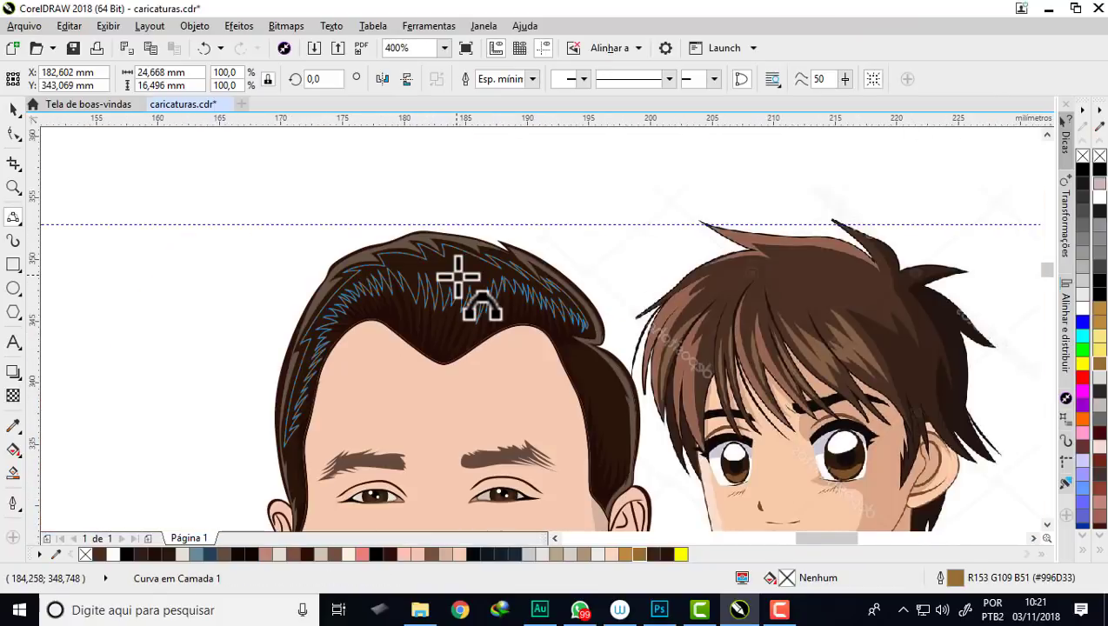
pyautogui.scroll(1, 458, 278)
pyautogui.scroll(1, 458, 278)
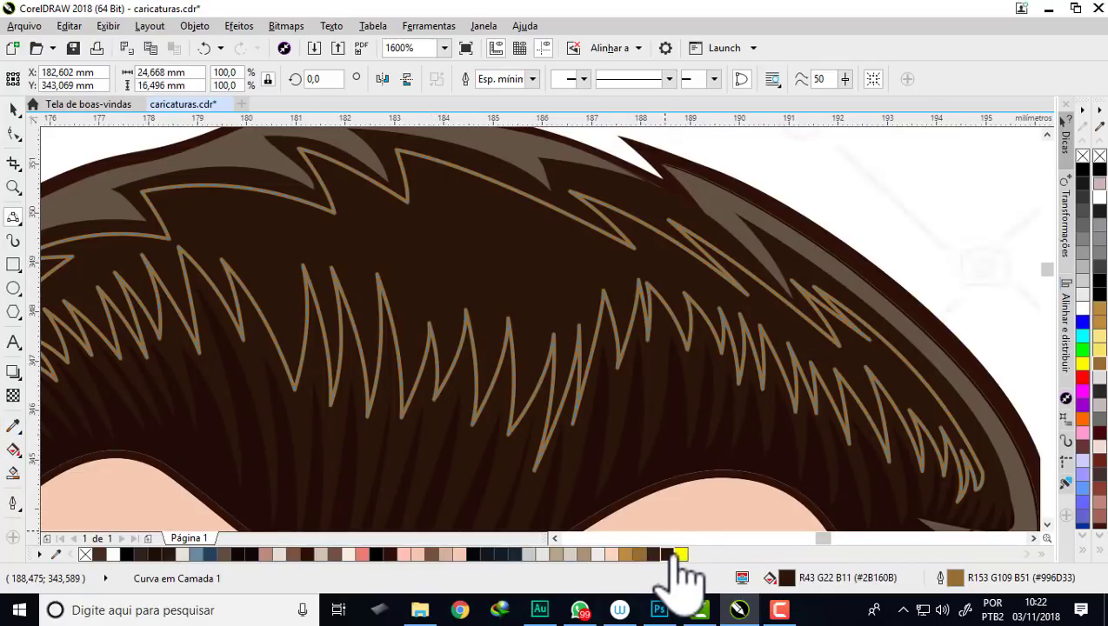
# Step: Remove the zigzag strand curve's outline and fill it with brown #3F2B17
pyautogui.click(13, 108)
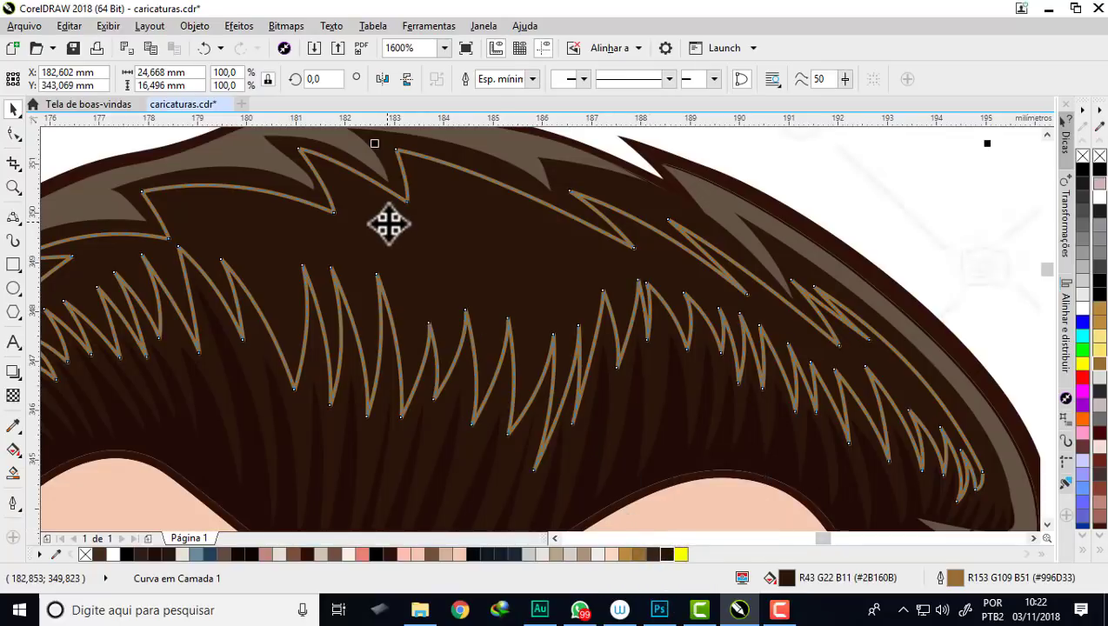
pyautogui.rightClick(1094, 162)
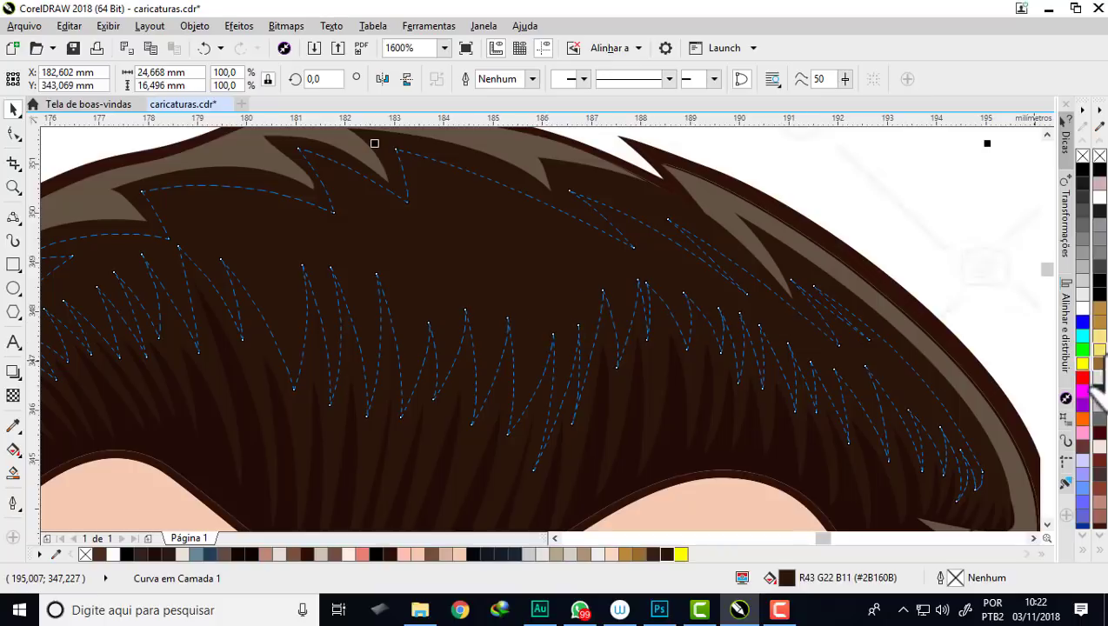
pyautogui.click(1098, 346)
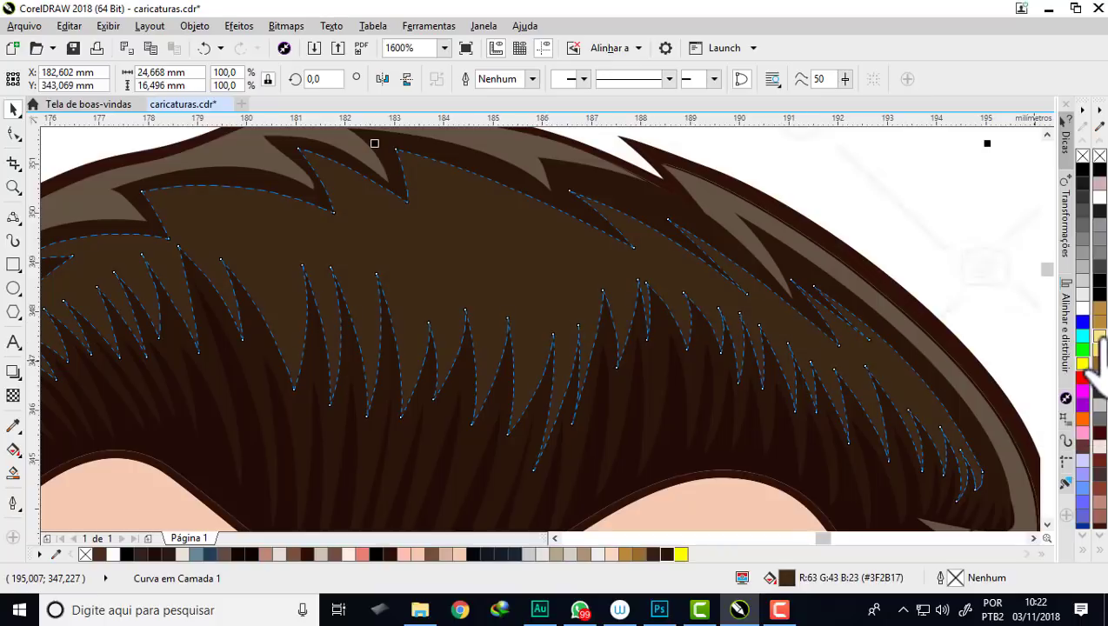
pyautogui.scroll(-2, 364, 201)
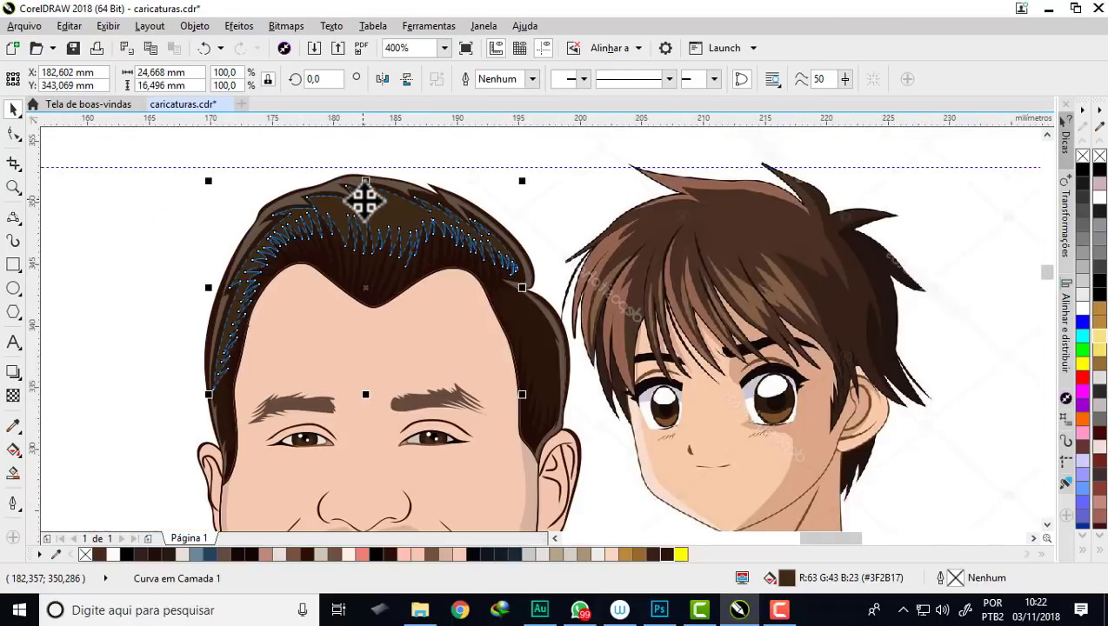
pyautogui.click(129, 234)
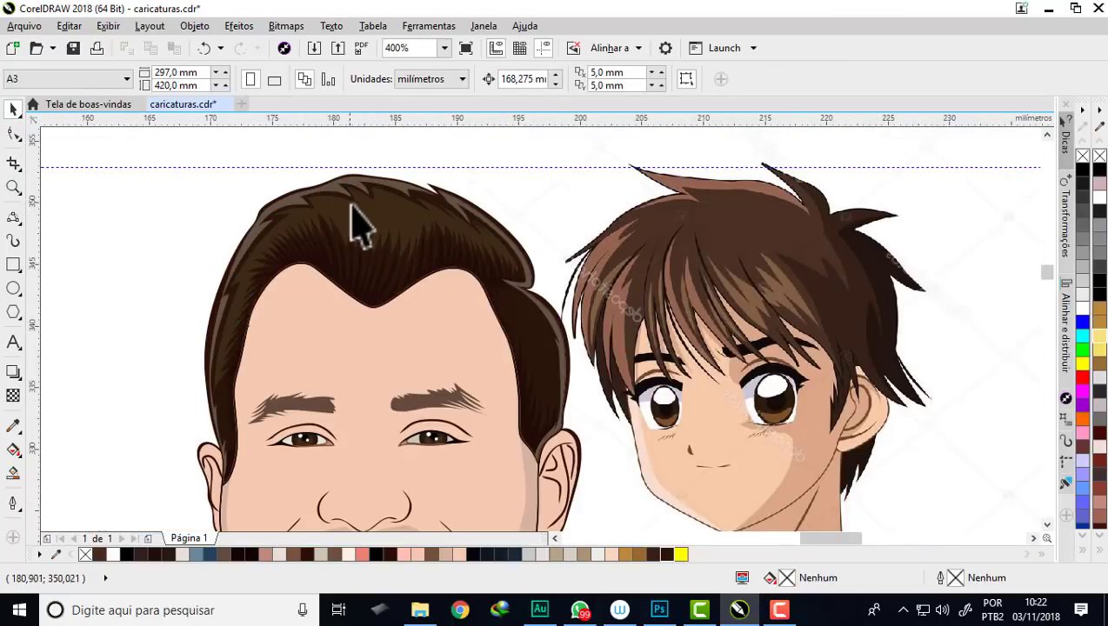
pyautogui.scroll(-2, 374, 228)
pyautogui.scroll(-1, 378, 228)
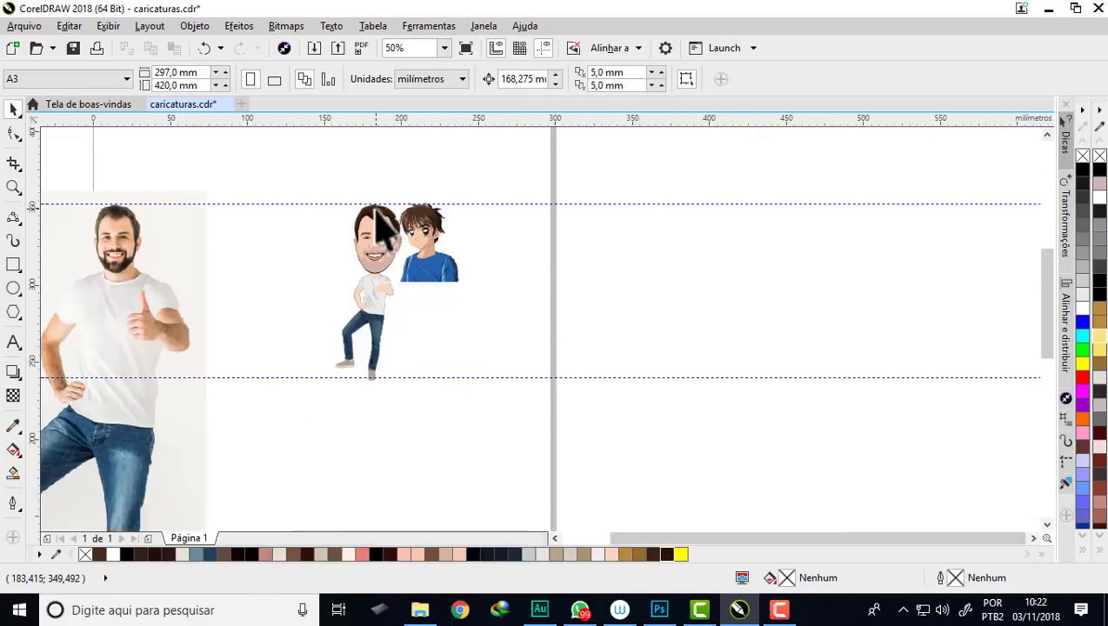
pyautogui.scroll(3, 109, 228)
pyautogui.scroll(-2, 109, 227)
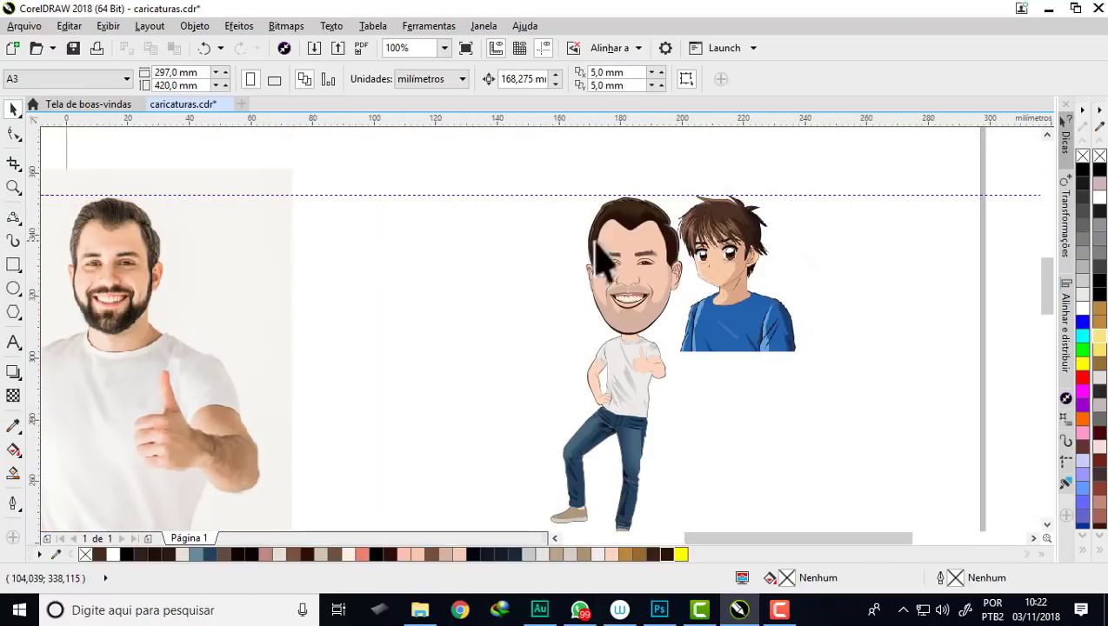
pyautogui.scroll(1, 662, 219)
pyautogui.scroll(1, 662, 223)
pyautogui.scroll(1, 484, 210)
pyautogui.scroll(-1, 469, 230)
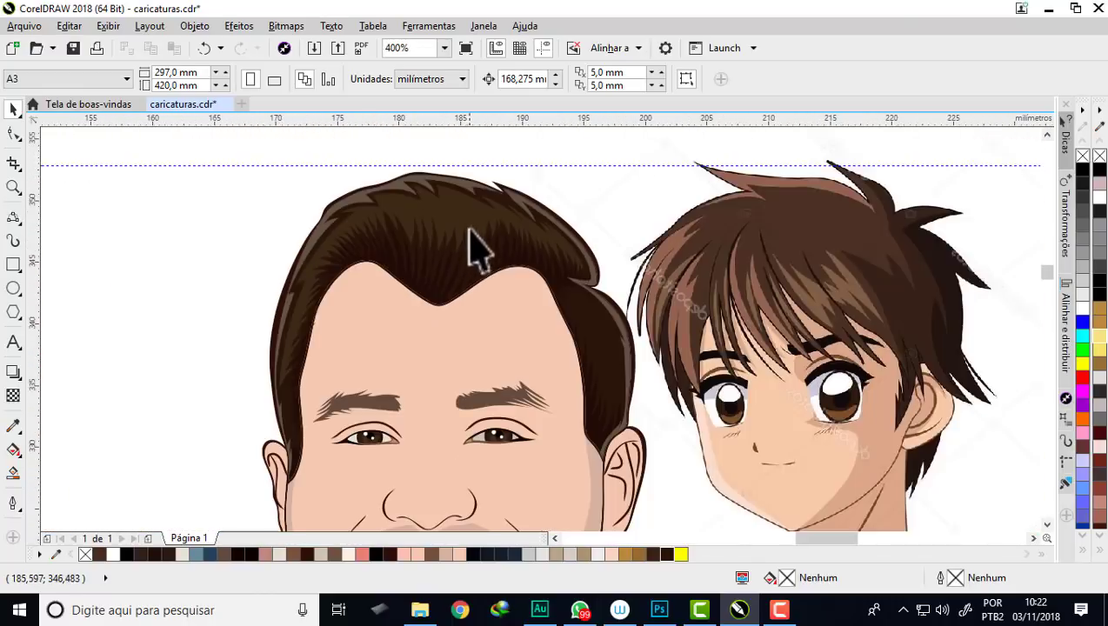
pyautogui.scroll(1, 478, 252)
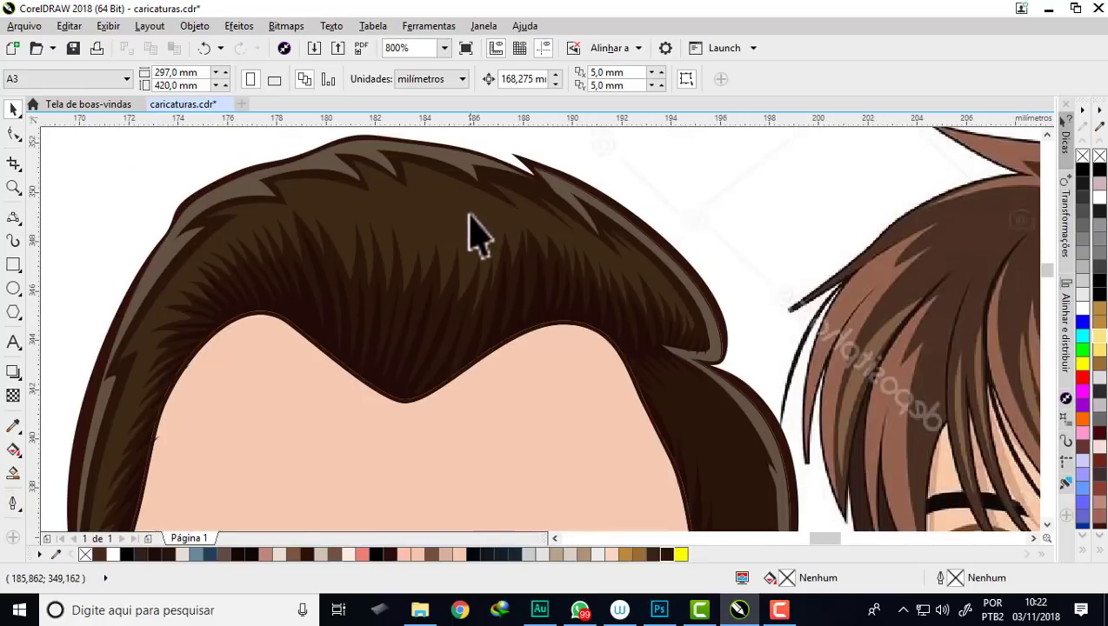
pyautogui.click(13, 133)
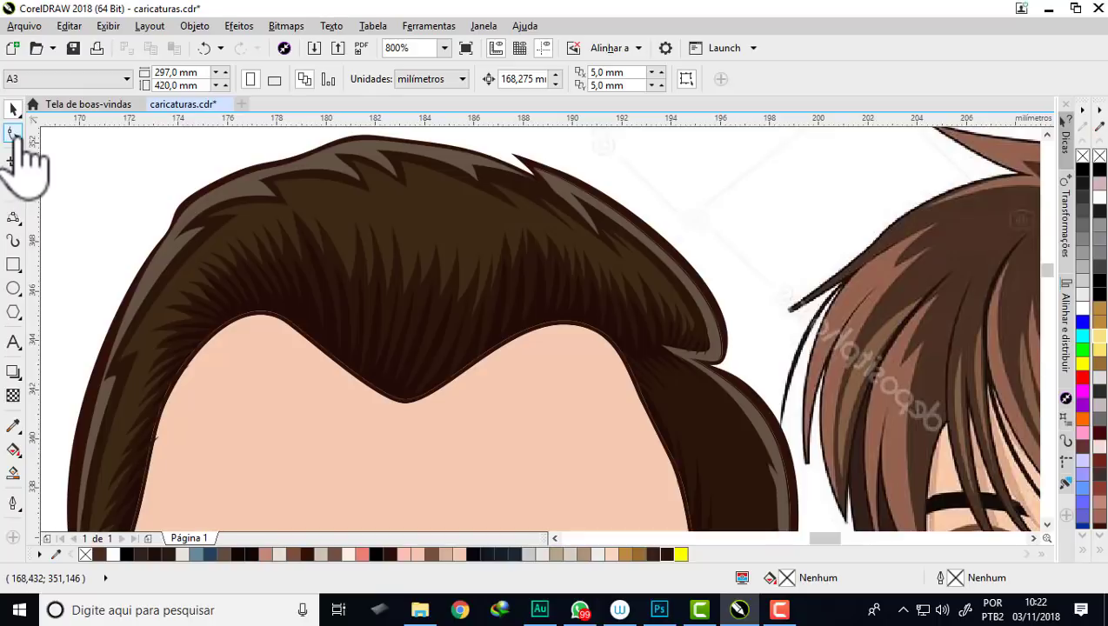
pyautogui.scroll(-1, 353, 218)
pyautogui.scroll(2, 352, 206)
pyautogui.scroll(1, 309, 217)
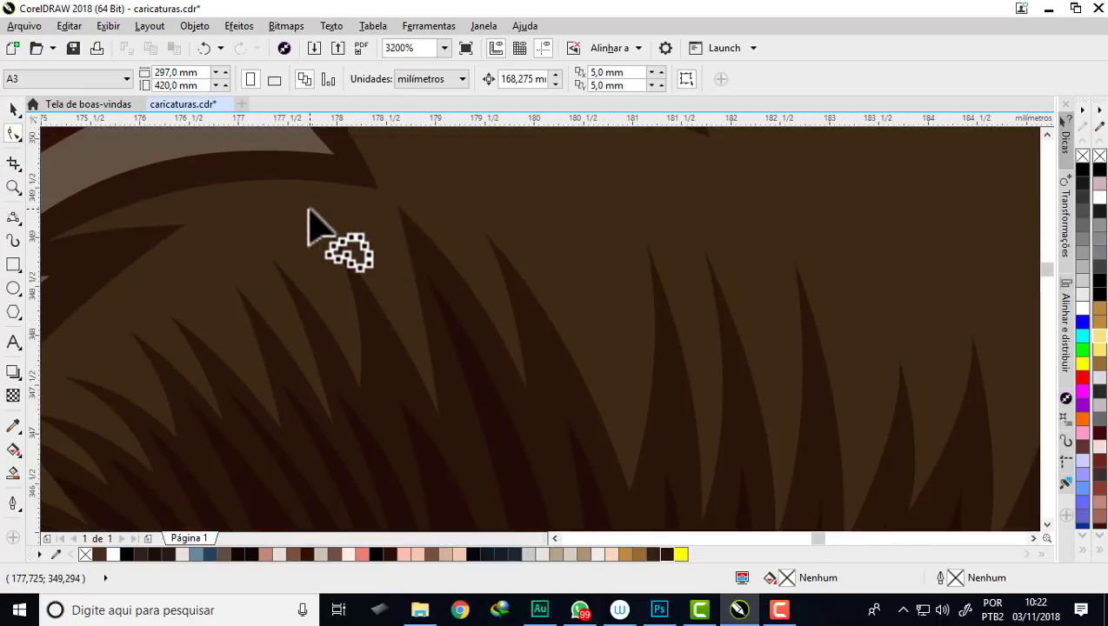
pyautogui.click(392, 209)
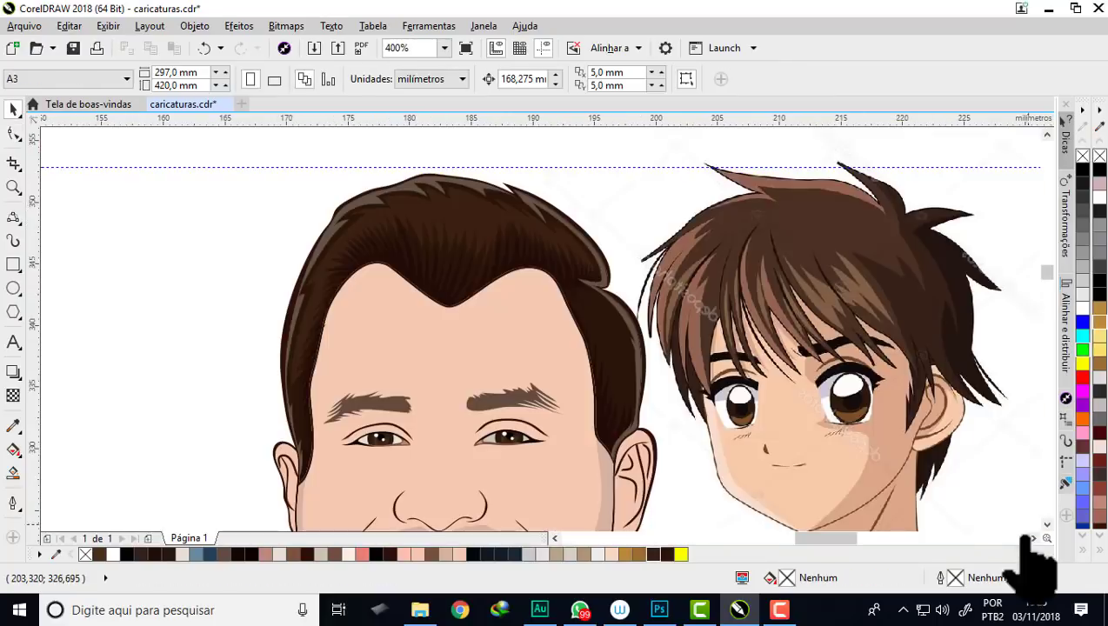
pyautogui.scroll(-1, 546, 257)
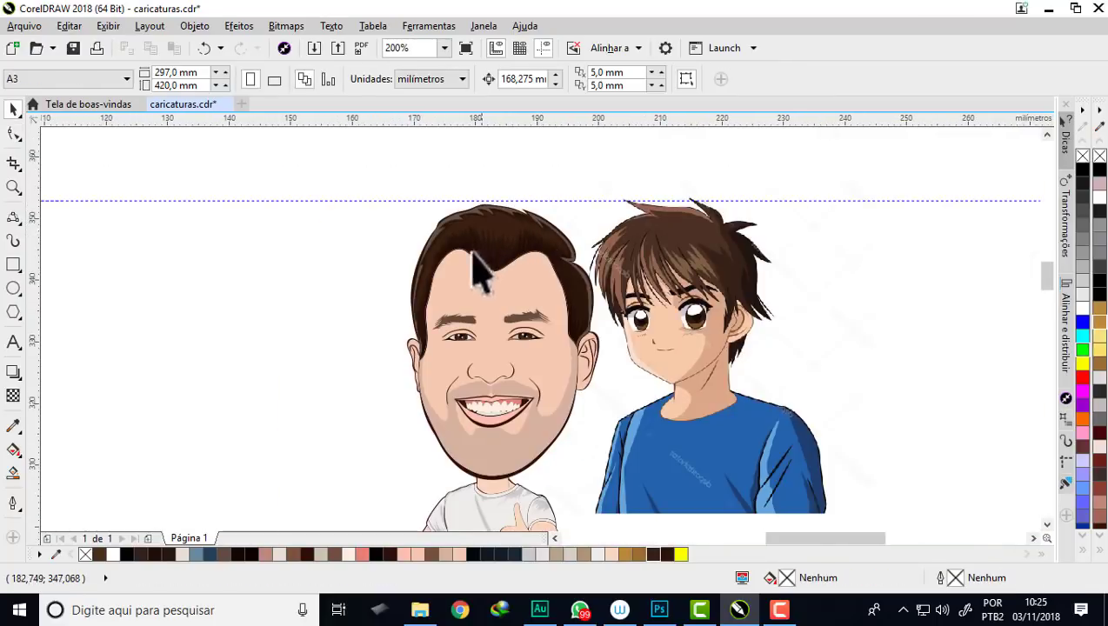
pyautogui.scroll(1, 439, 276)
pyautogui.scroll(1, 492, 234)
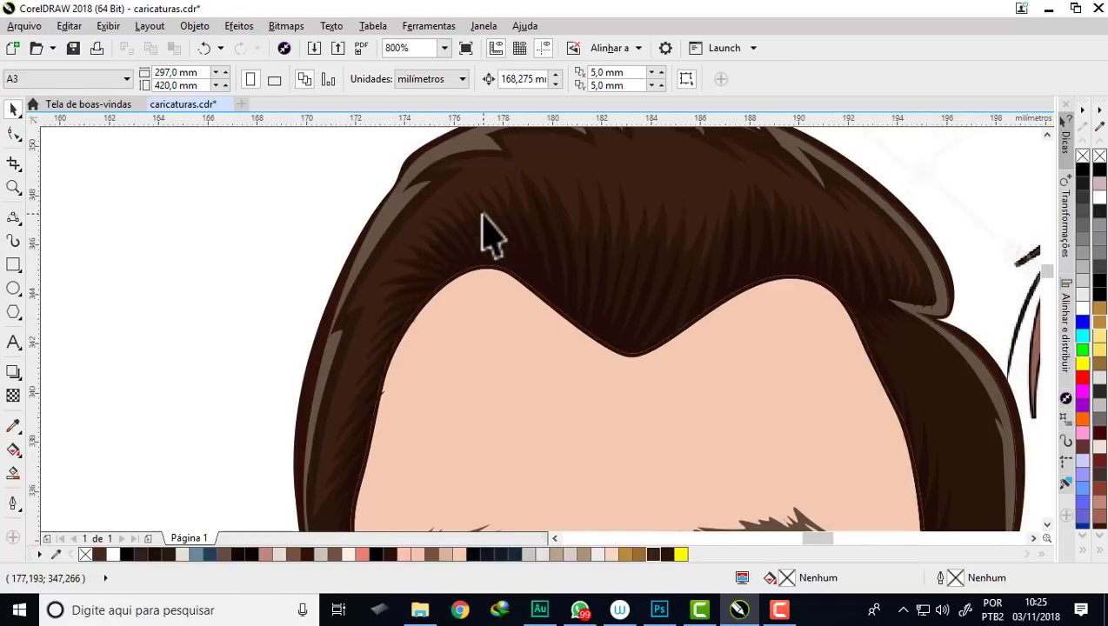
# Step: PowerClip the dark strand curves inside the hair shape and check the result
pyautogui.click(534, 230)
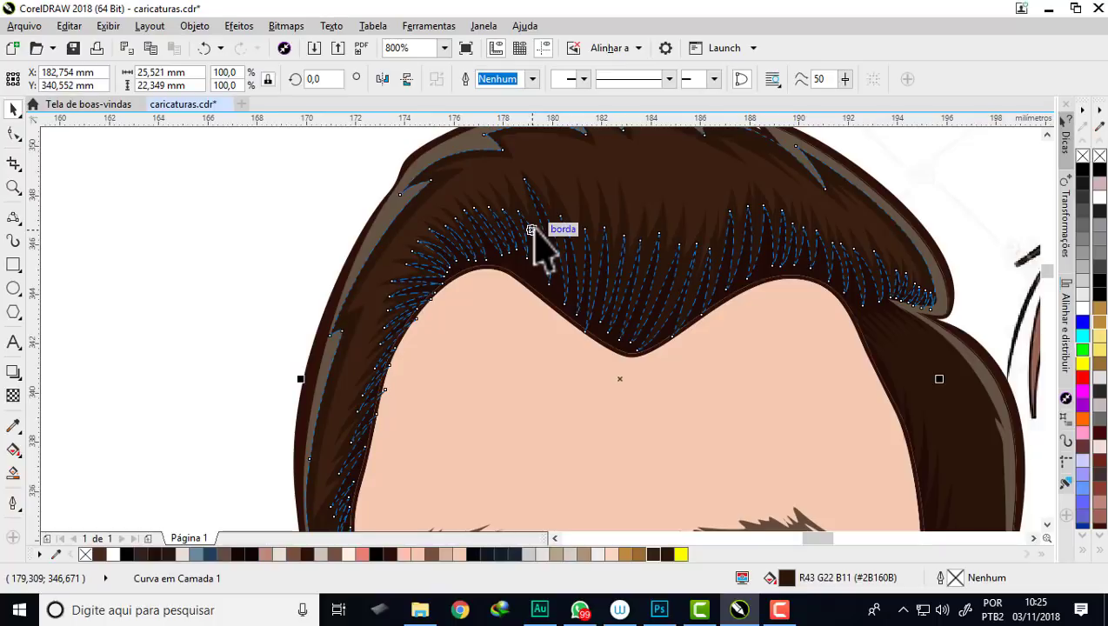
pyautogui.rightClick(538, 228)
pyautogui.click(598, 131)
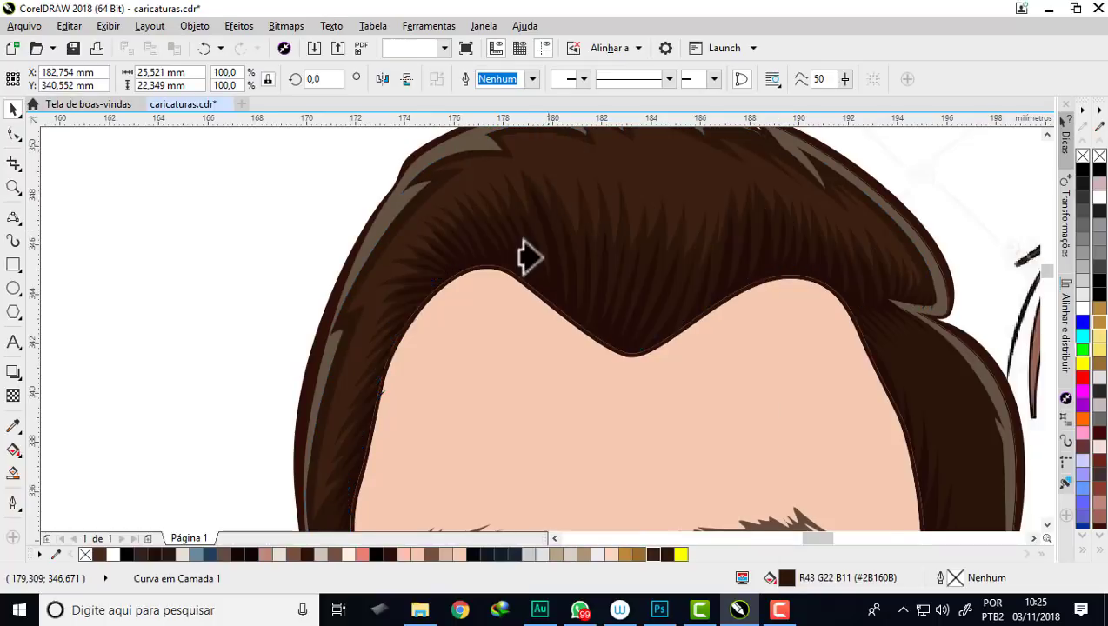
pyautogui.click(520, 257)
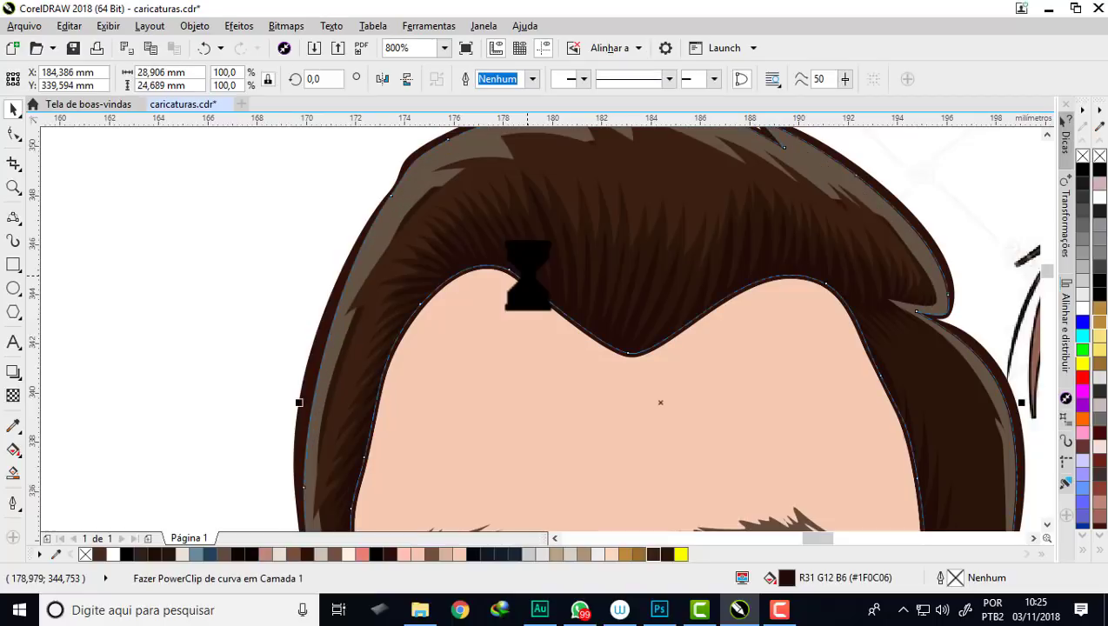
pyautogui.click(288, 215)
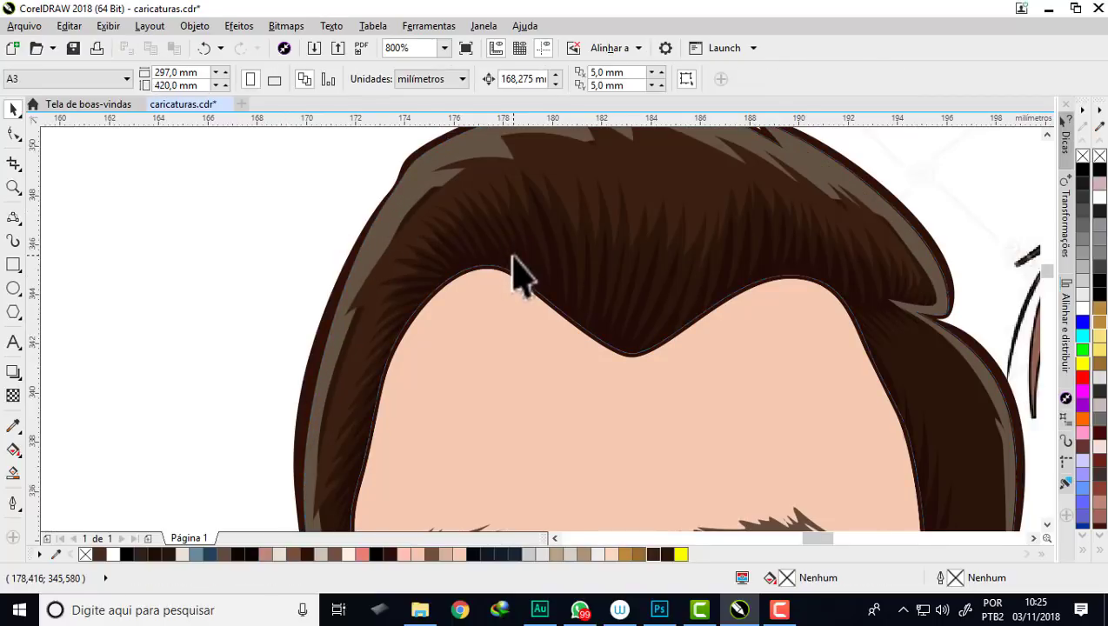
pyautogui.scroll(1, 524, 252)
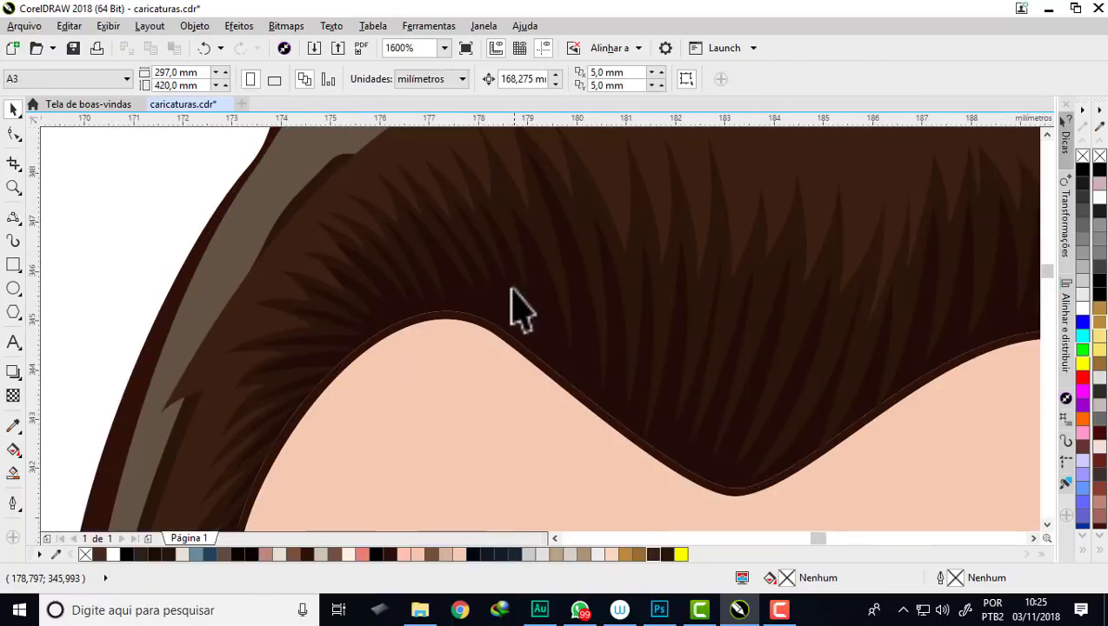
pyautogui.scroll(-1, 512, 306)
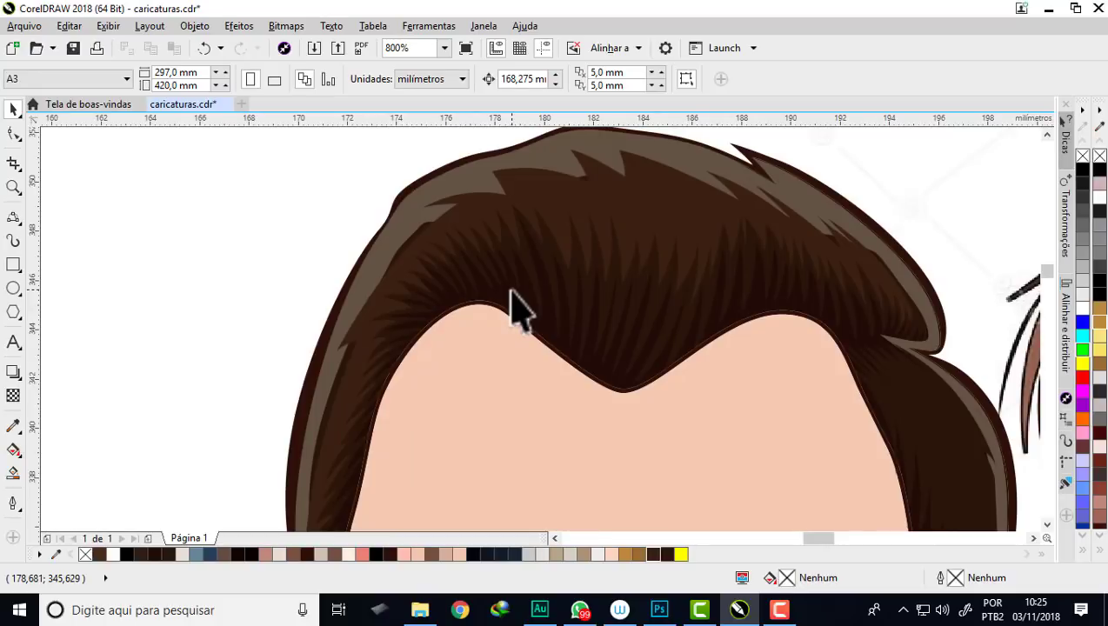
pyautogui.scroll(-1, 561, 252)
pyautogui.click(549, 228)
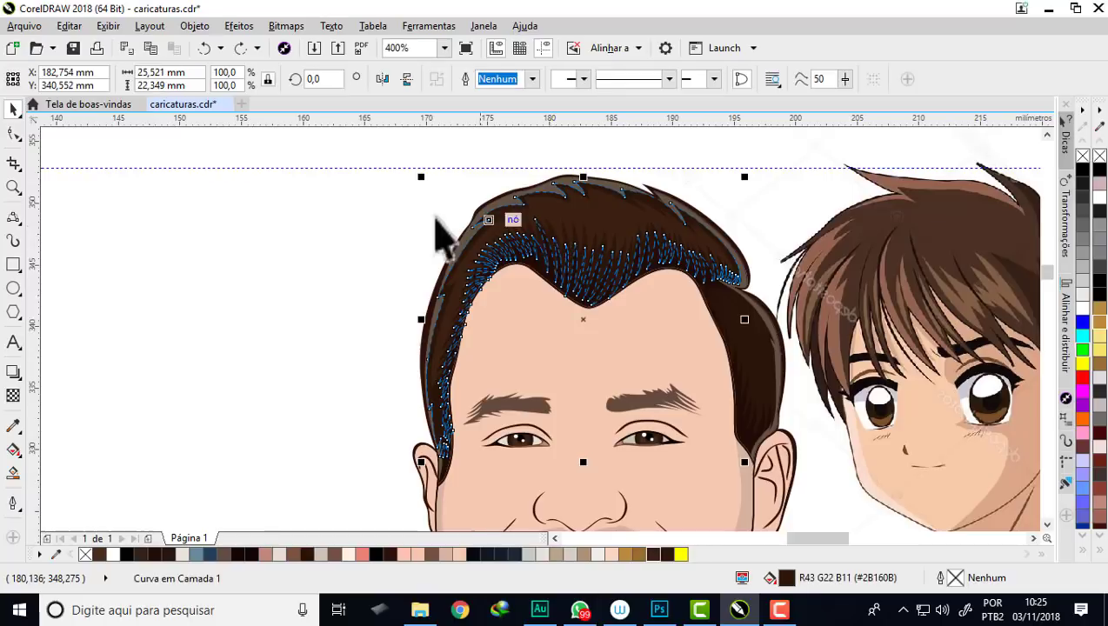
pyautogui.click(358, 235)
pyautogui.scroll(1, 504, 209)
# Step: PowerClip the #635343 edge highlight band inside the hair shape
pyautogui.click(502, 219)
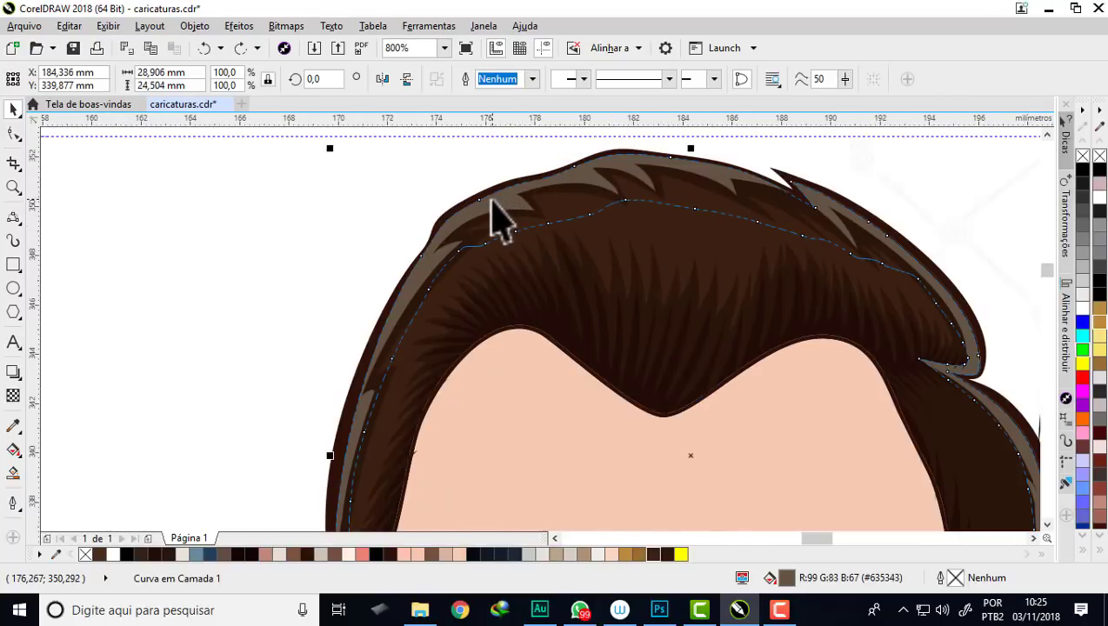
pyautogui.scroll(2, 489, 208)
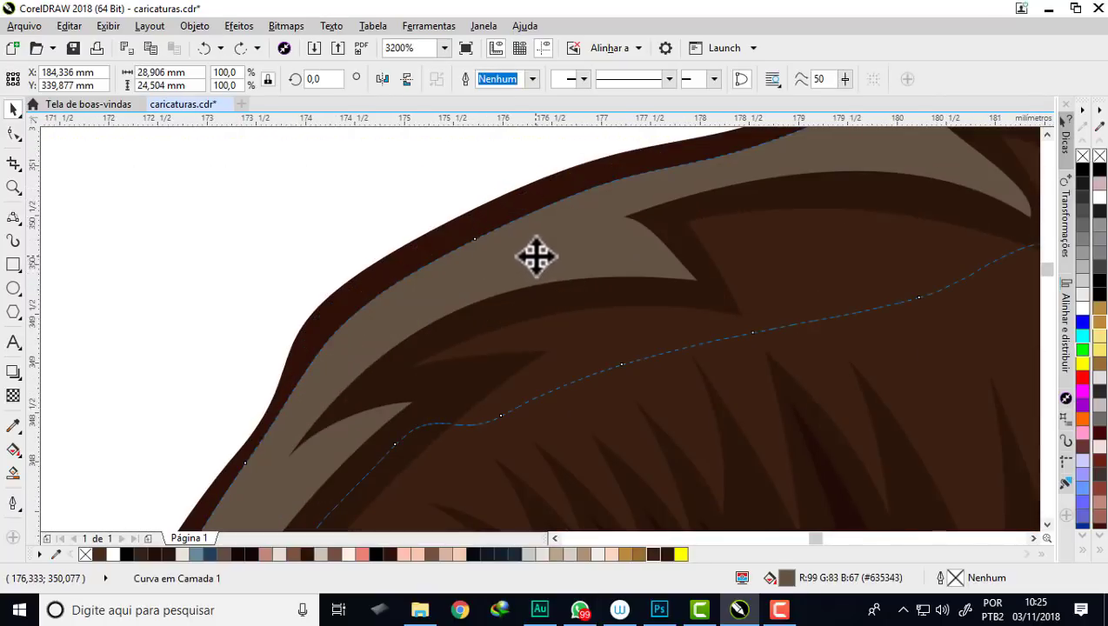
pyautogui.scroll(-2, 463, 217)
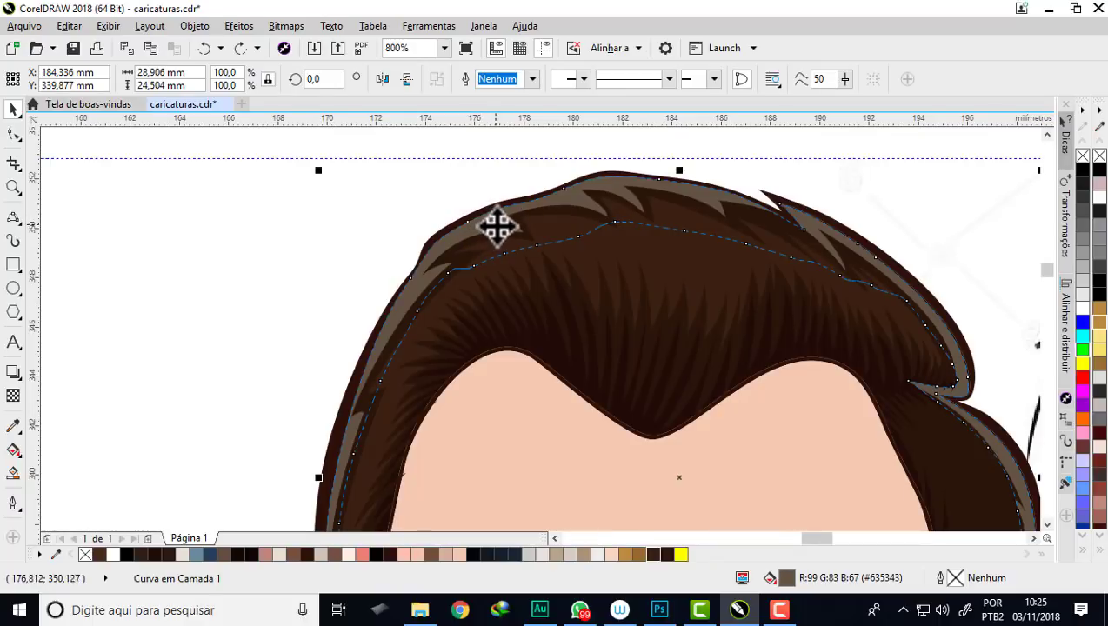
pyautogui.rightClick(497, 225)
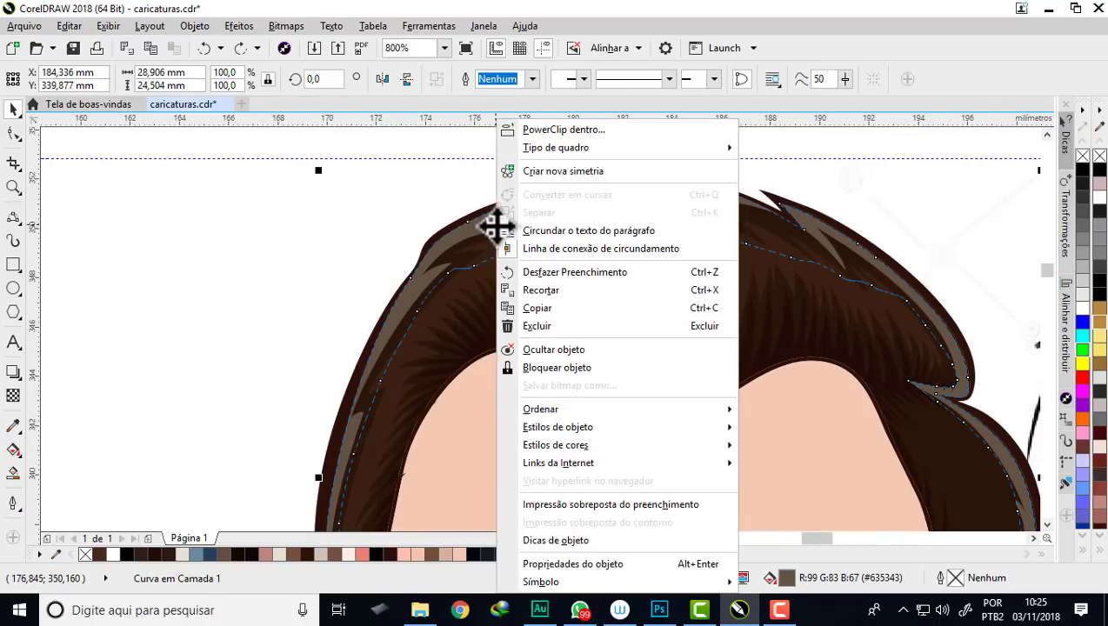
pyautogui.click(581, 137)
pyautogui.click(536, 354)
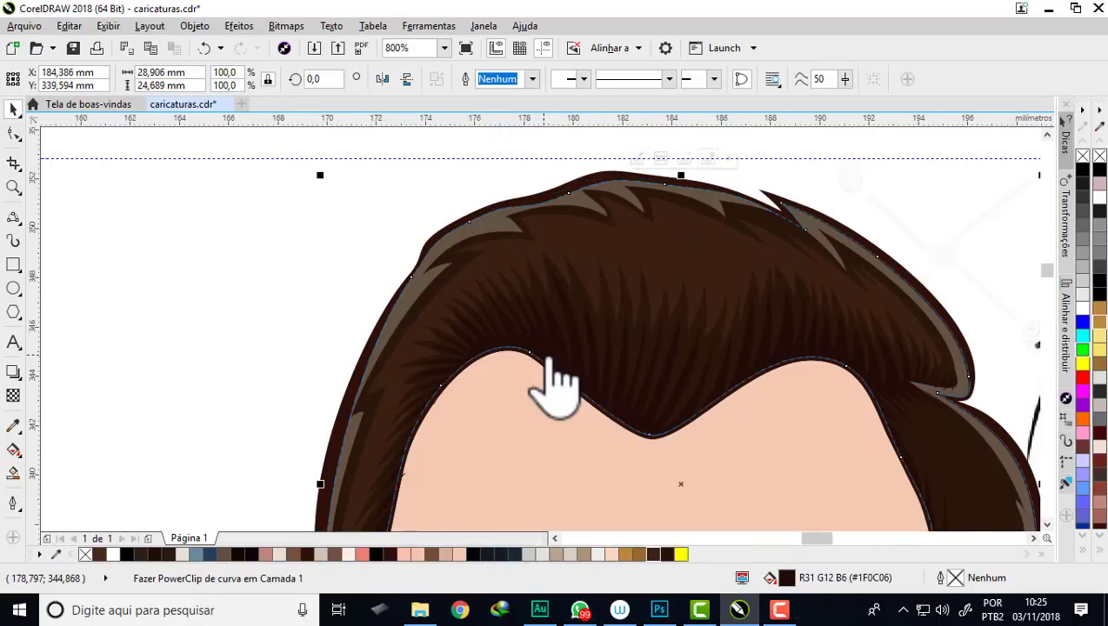
pyautogui.click(296, 275)
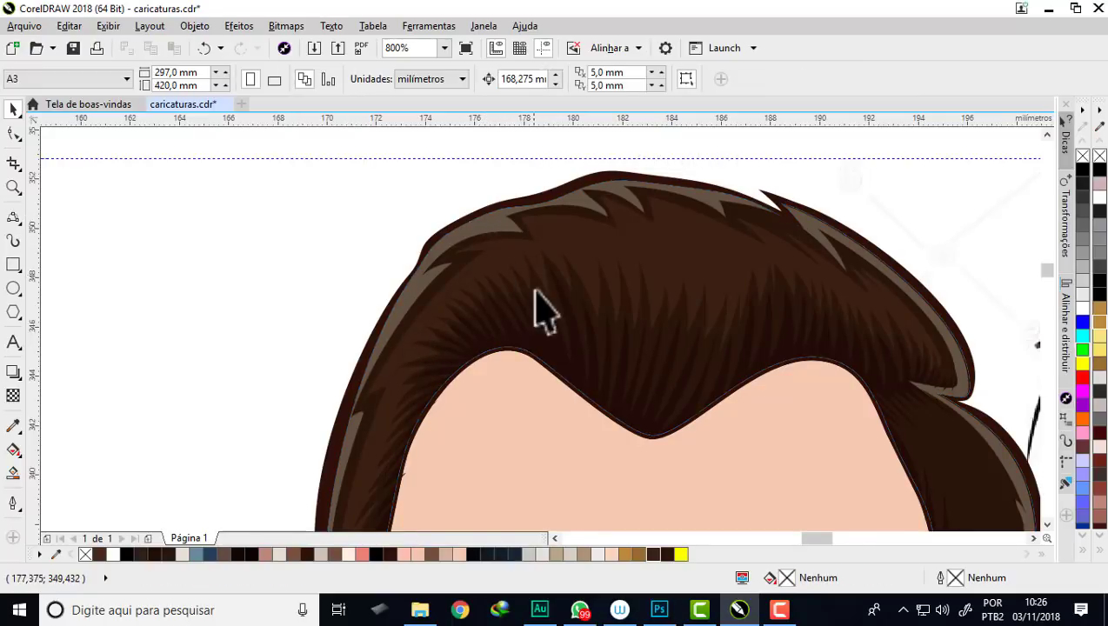
# Step: PowerClip the hairline strands and top highlight strands inside the hair shape
pyautogui.scroll(2, 547, 233)
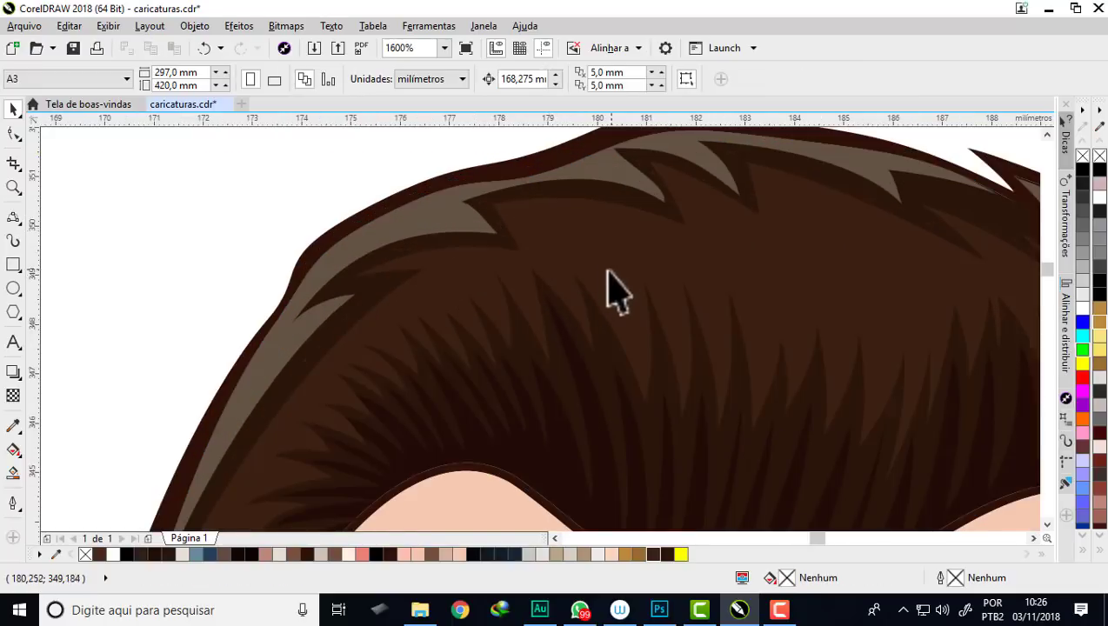
pyautogui.scroll(-2, 510, 306)
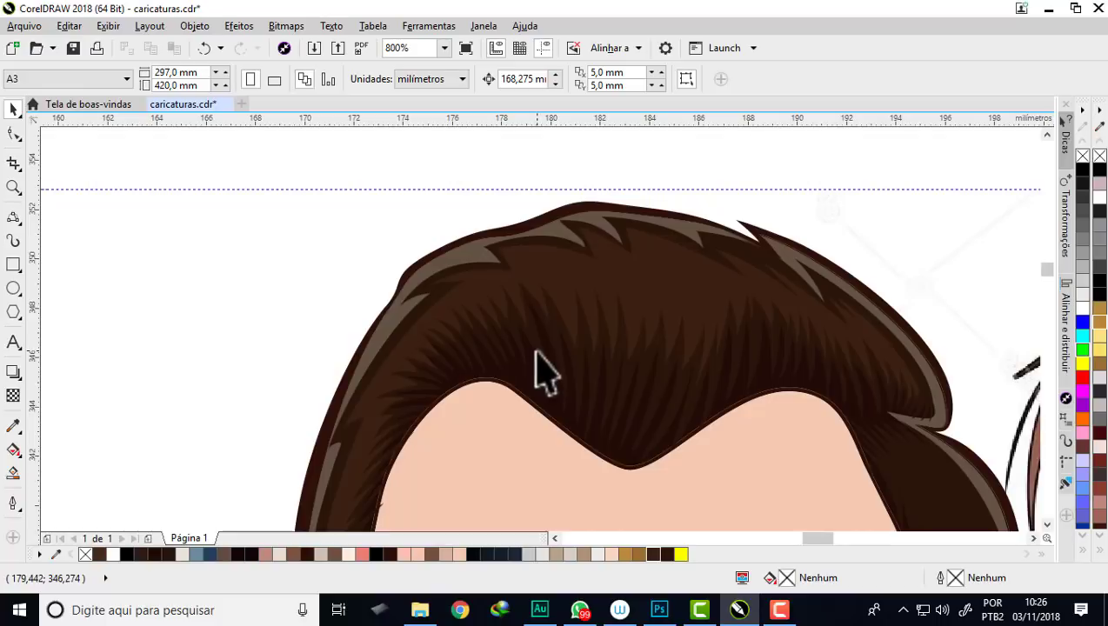
pyautogui.click(539, 370)
pyautogui.rightClick(539, 356)
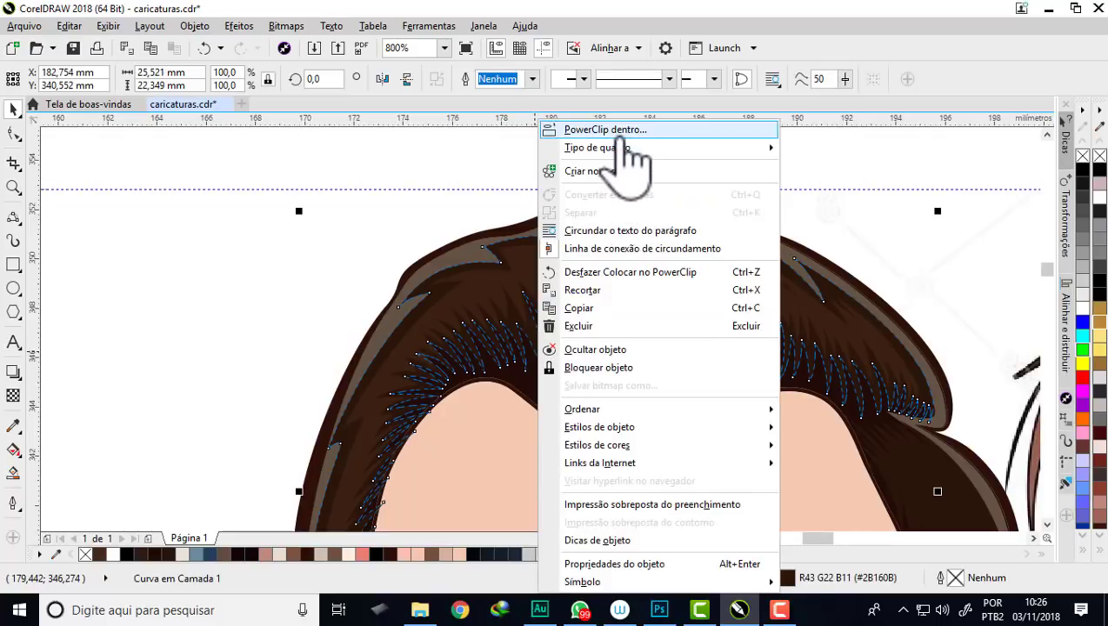
pyautogui.click(626, 130)
pyautogui.click(513, 389)
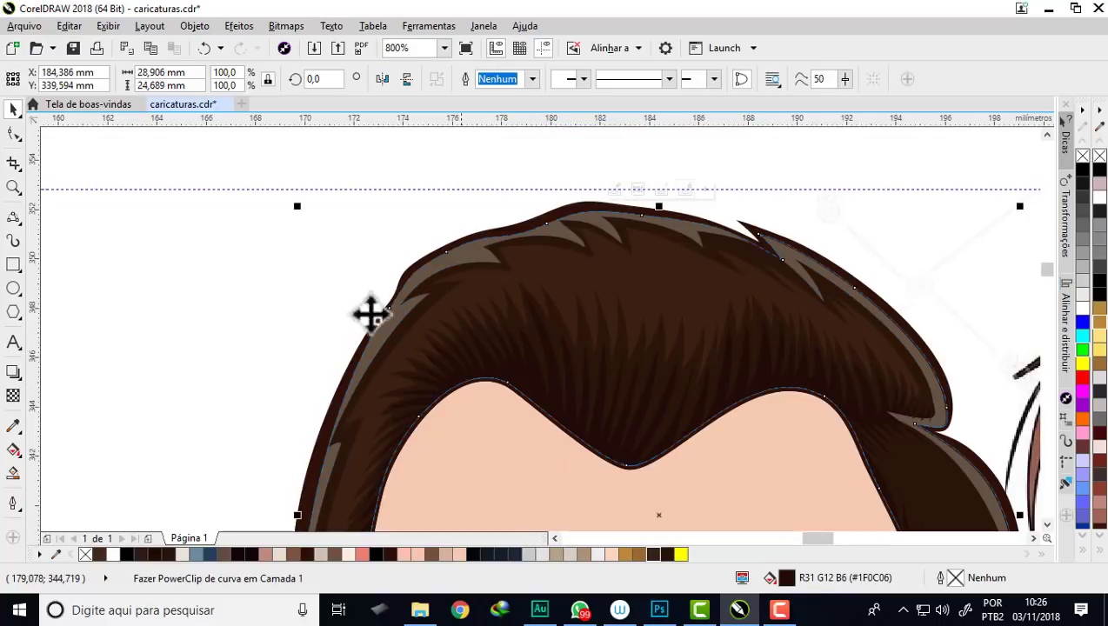
pyautogui.click(239, 307)
pyautogui.click(632, 297)
pyautogui.rightClick(632, 298)
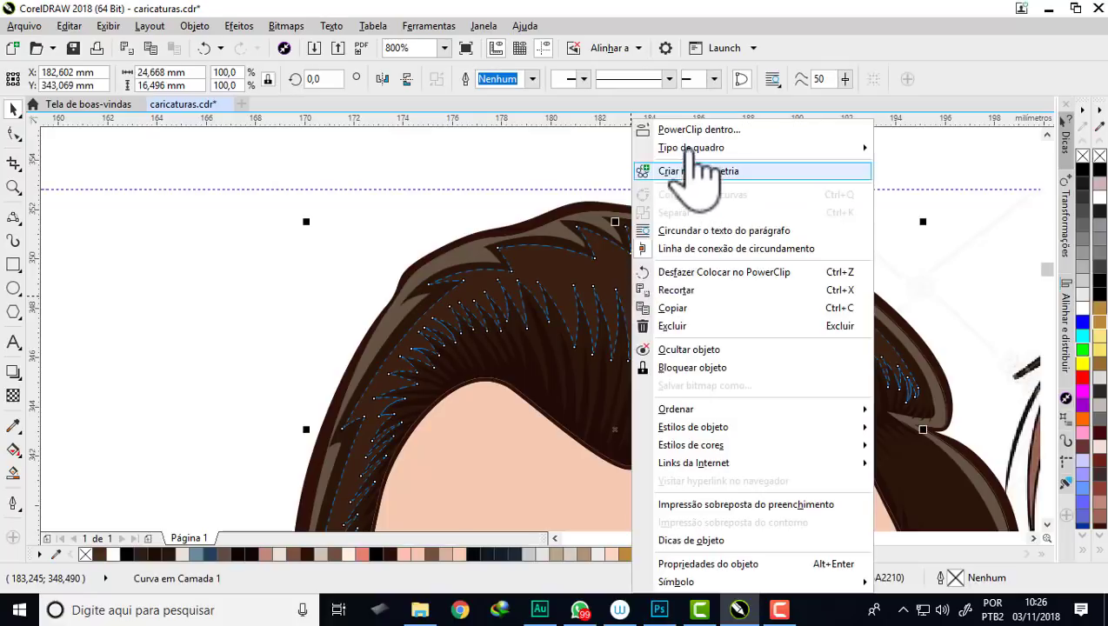
pyautogui.click(700, 131)
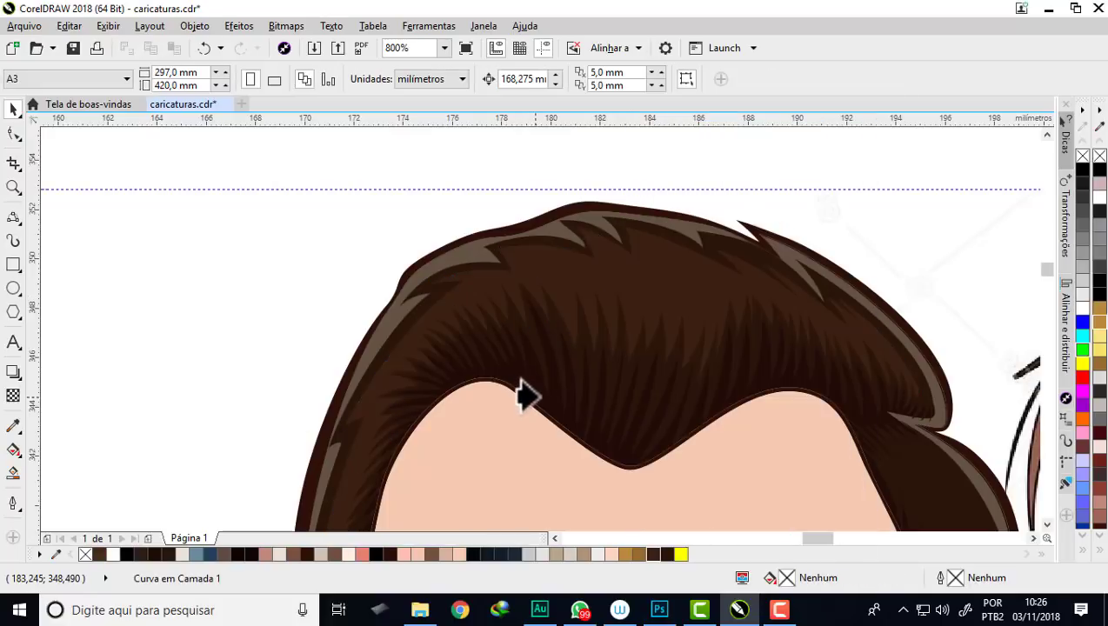
pyautogui.click(522, 396)
pyautogui.click(289, 321)
# Step: Undo an accidental move of the hair shape and deselect it
pyautogui.scroll(-2, 574, 296)
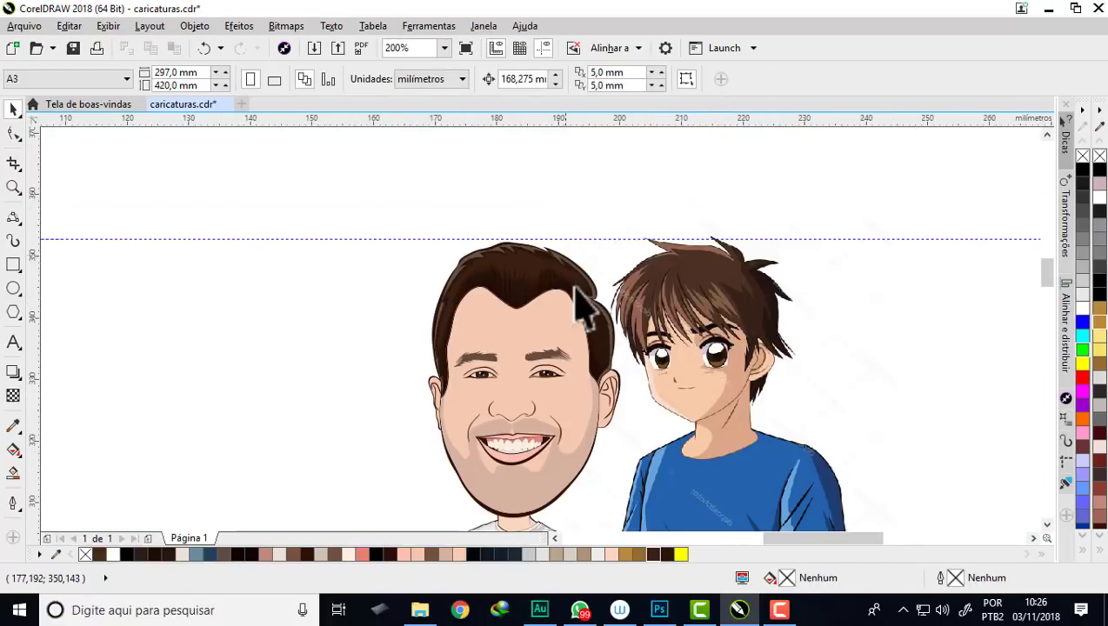
pyautogui.scroll(1, 580, 304)
pyautogui.moveTo(565, 292)
pyautogui.mouseDown()
pyautogui.moveTo(338, 247)
pyautogui.moveTo(255, 276)
pyautogui.mouseUp()
pyautogui.scroll(1, 532, 202)
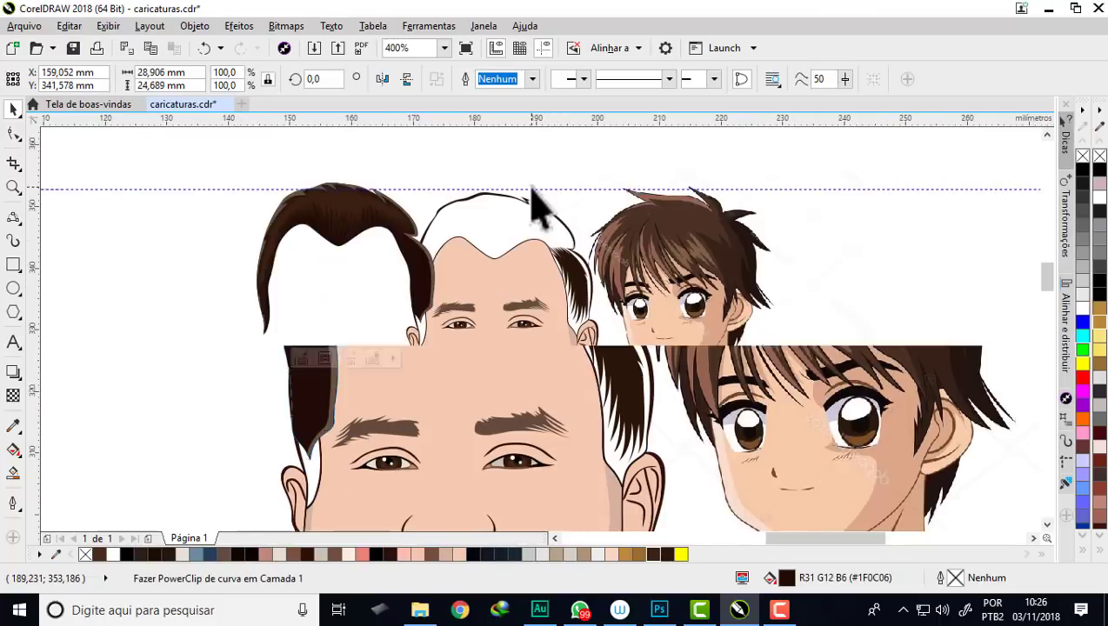
pyautogui.scroll(-1, 532, 202)
pyautogui.scroll(3, 354, 218)
pyautogui.scroll(-3, 387, 217)
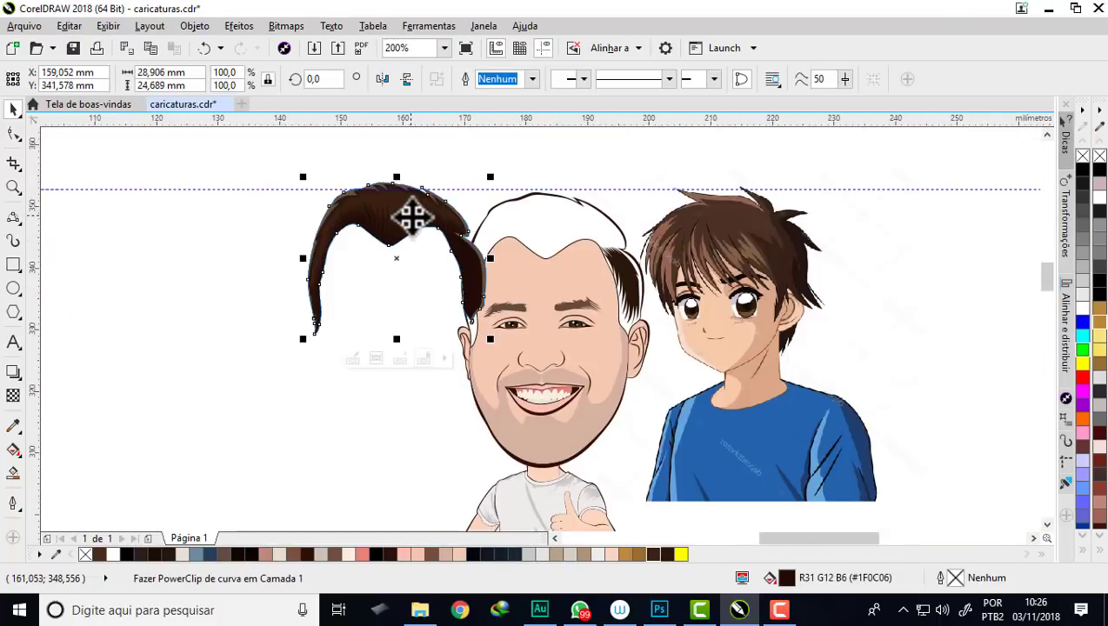
pyautogui.hotkey('ctrl', 'z')
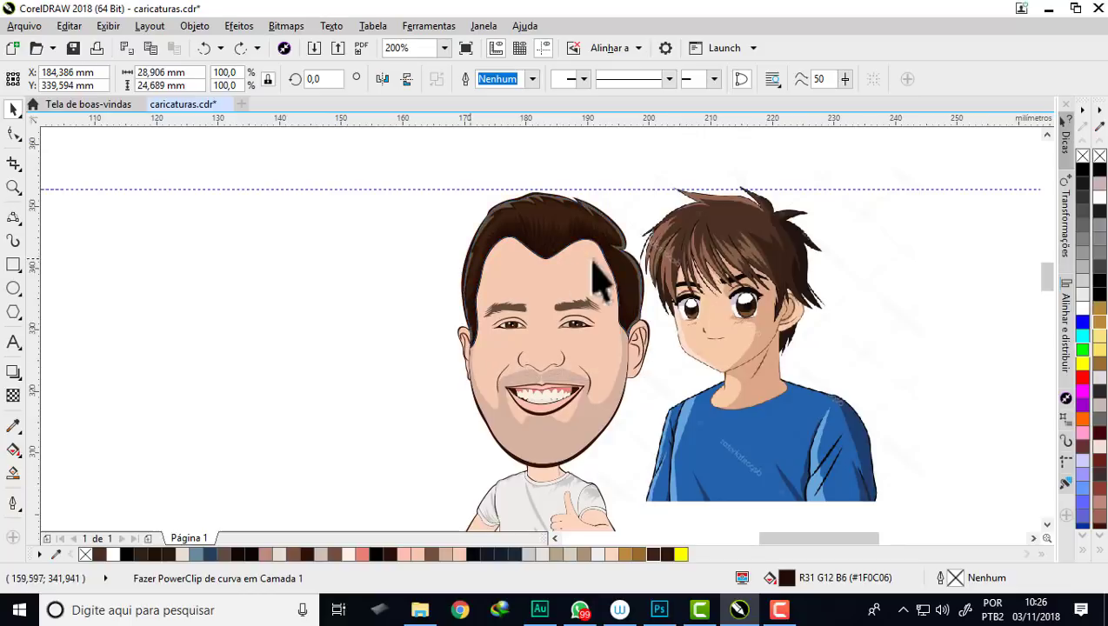
pyautogui.press('Escape')
pyautogui.scroll(2, 647, 291)
# Step: PowerClip the right-temple strand curves inside the hair shape
pyautogui.click(588, 279)
pyautogui.rightClick(589, 279)
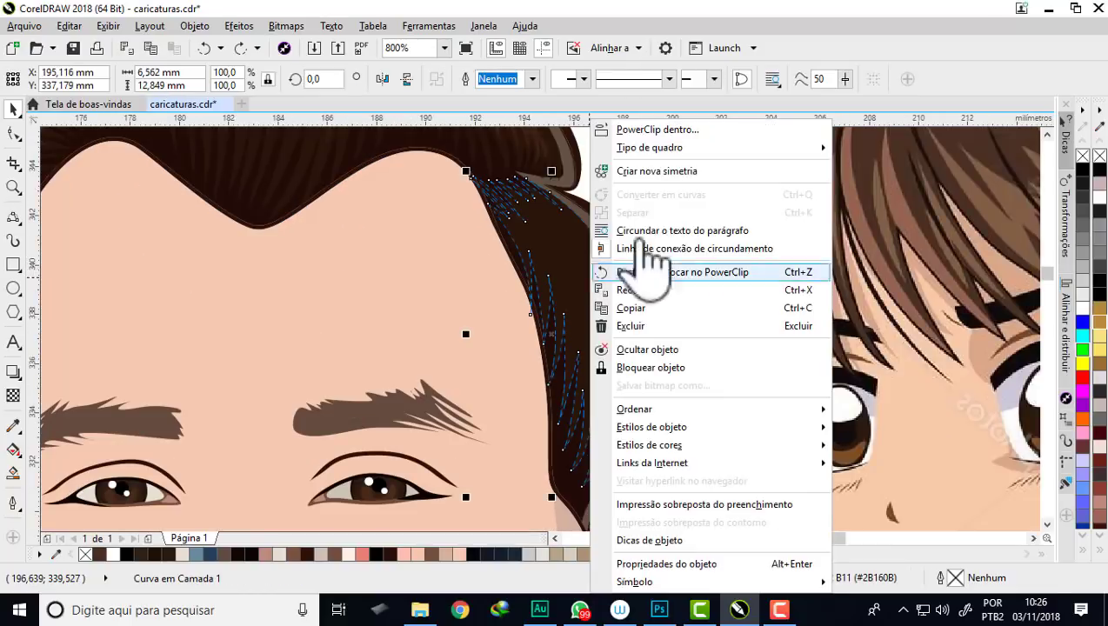
pyautogui.click(683, 132)
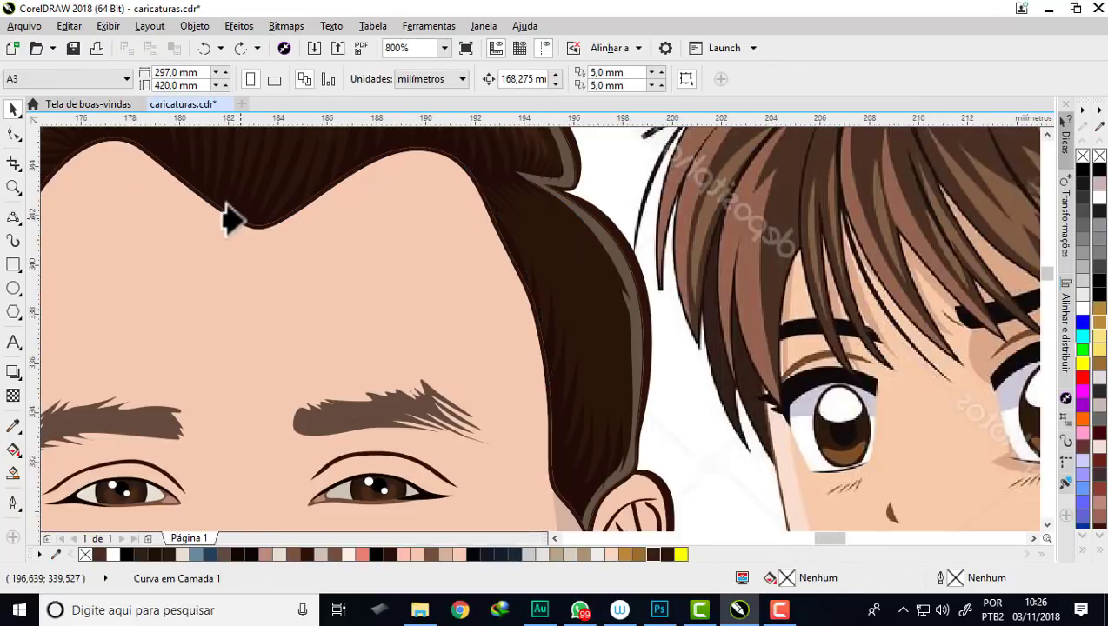
pyautogui.click(297, 240)
pyautogui.scroll(-2, 341, 239)
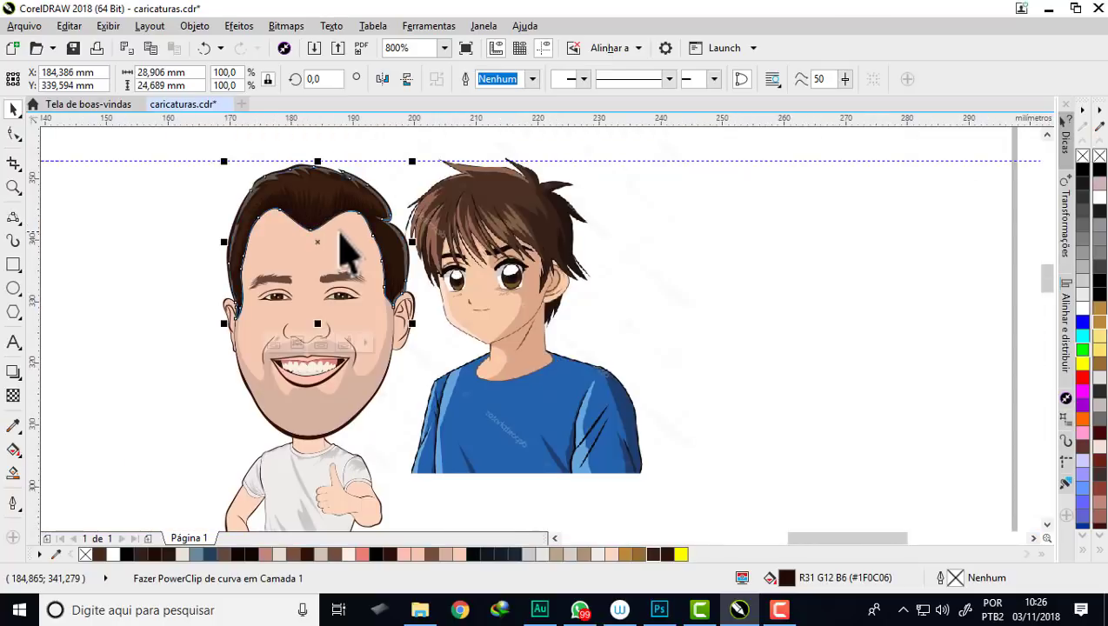
pyautogui.click(139, 247)
pyautogui.scroll(-1, 334, 223)
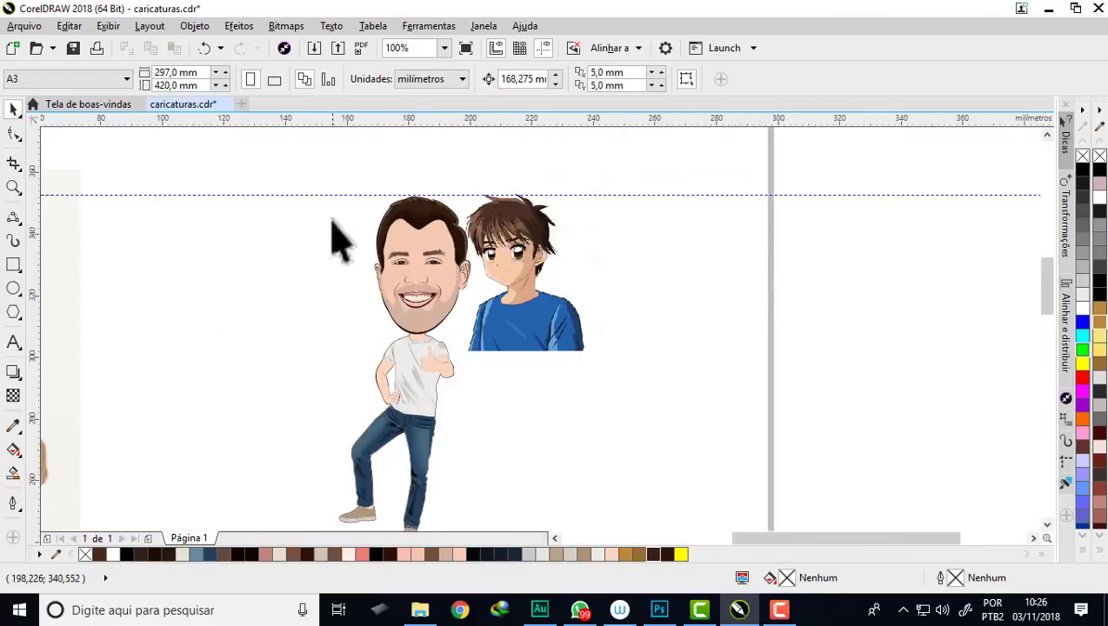
pyautogui.scroll(1, 420, 223)
pyautogui.scroll(1, 425, 198)
pyautogui.scroll(1, 426, 165)
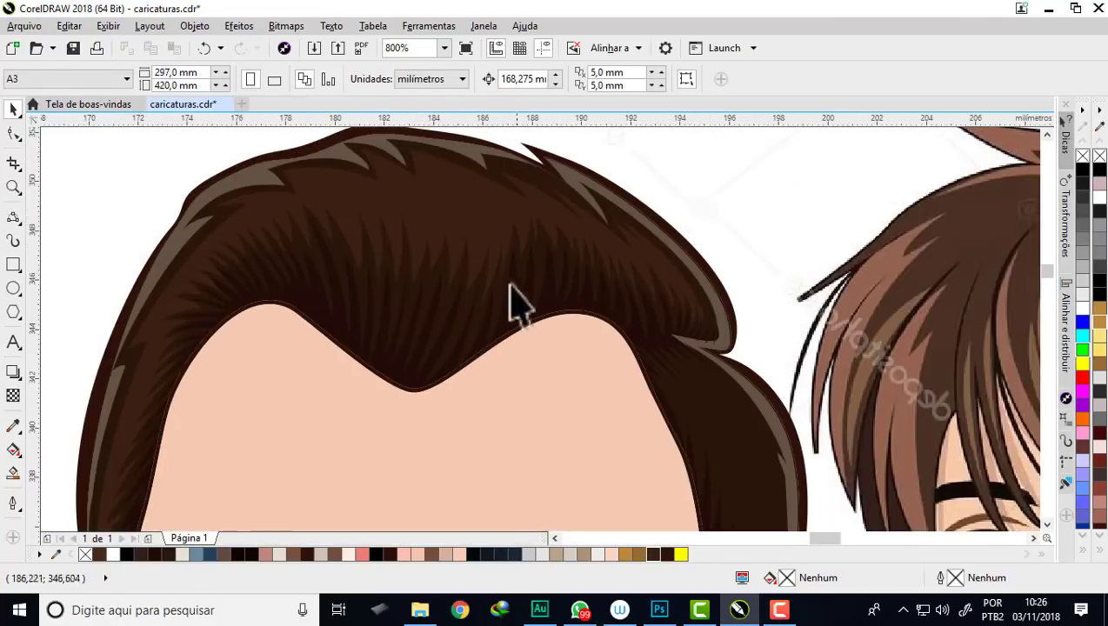
pyautogui.scroll(-2, 433, 202)
pyautogui.scroll(2, 660, 233)
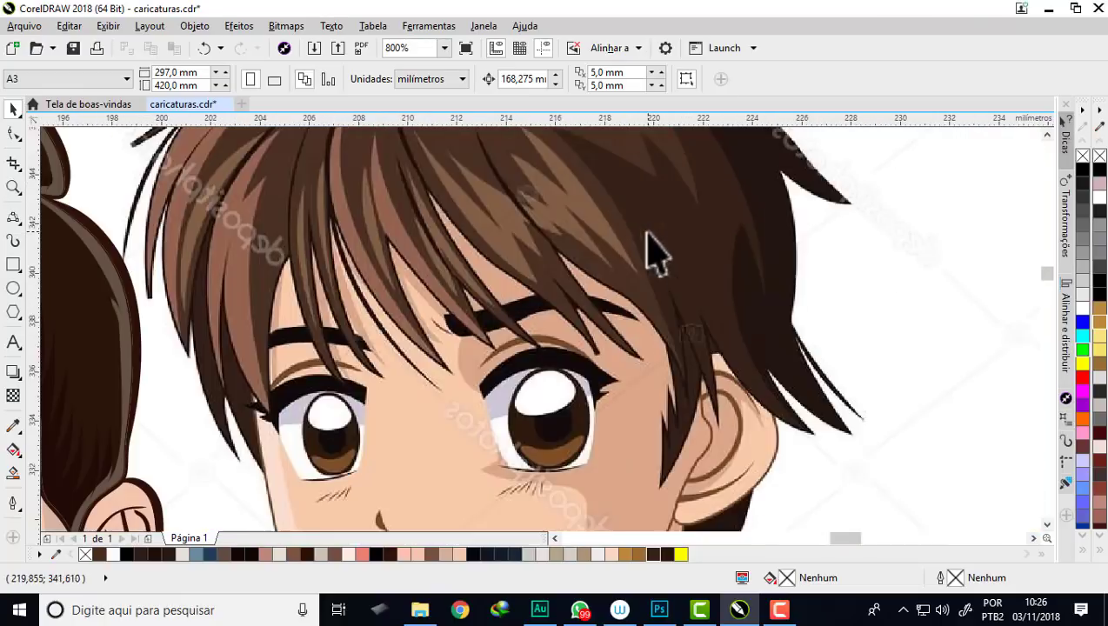
pyautogui.scroll(-3, 648, 233)
pyautogui.scroll(1, 536, 217)
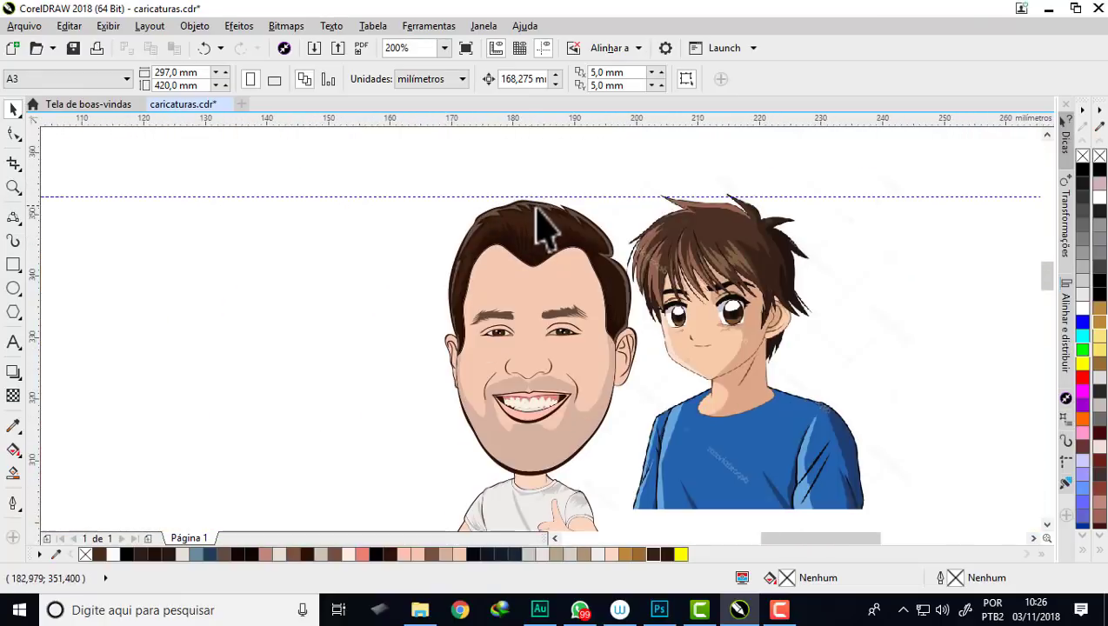
pyautogui.scroll(-3, 536, 213)
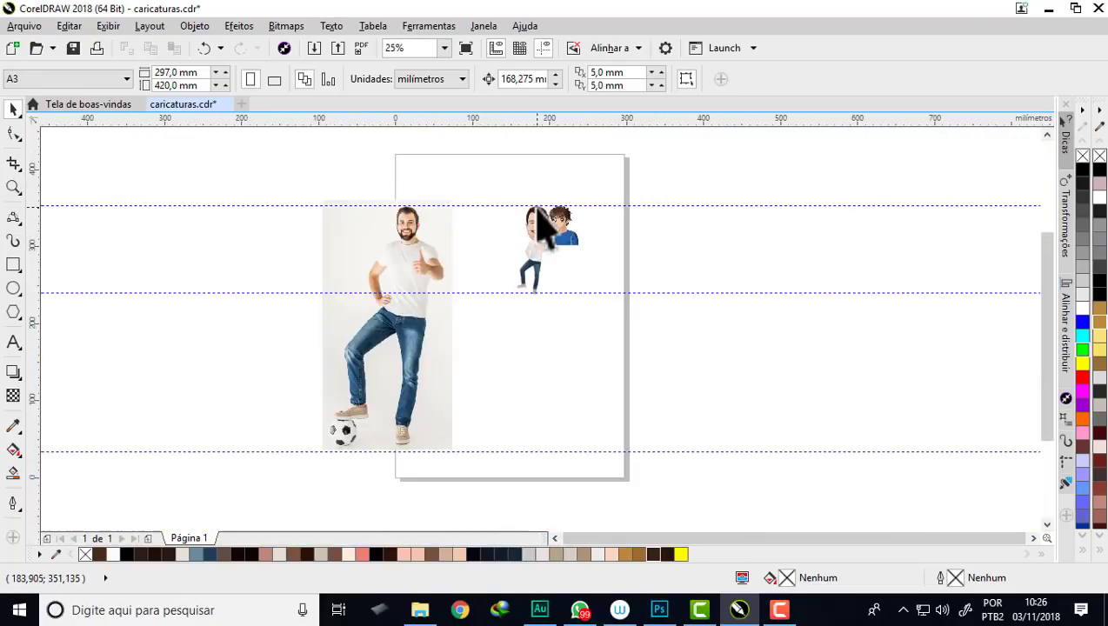
# Step: Drag the green-shirt anime boy image from the vetores folder onto the canvas
pyautogui.click(315, 49)
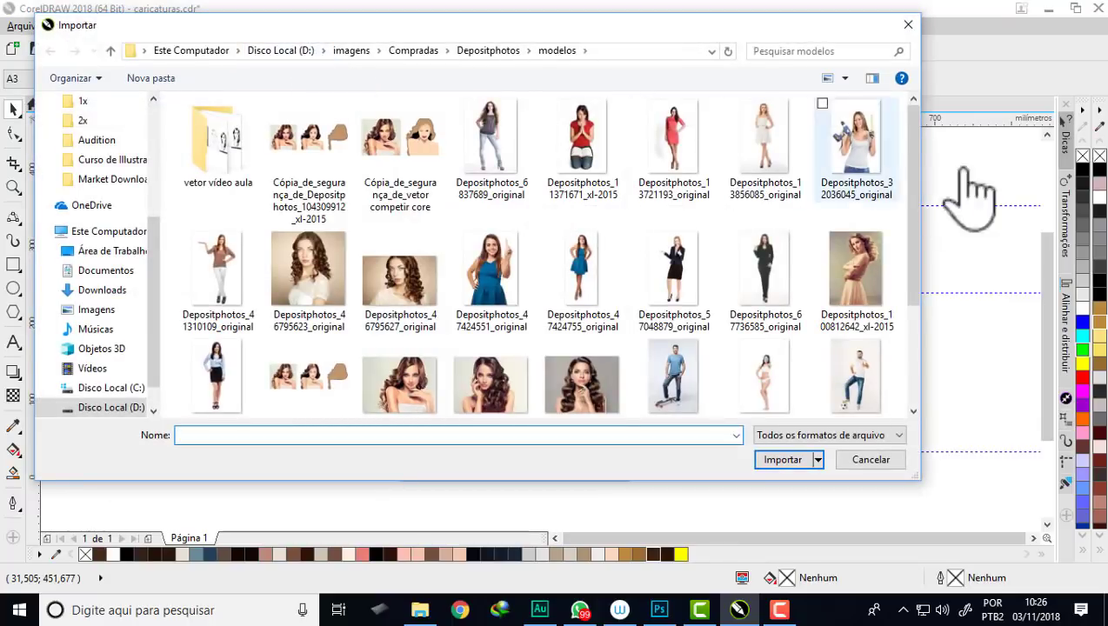
pyautogui.click(910, 24)
pyautogui.click(419, 610)
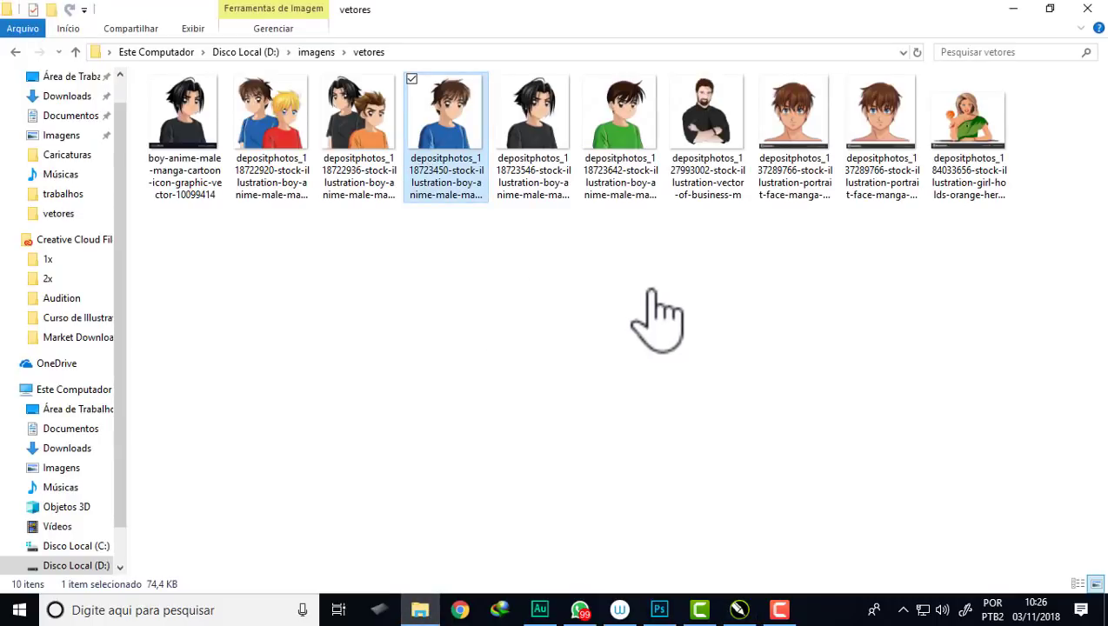
pyautogui.moveTo(793, 111)
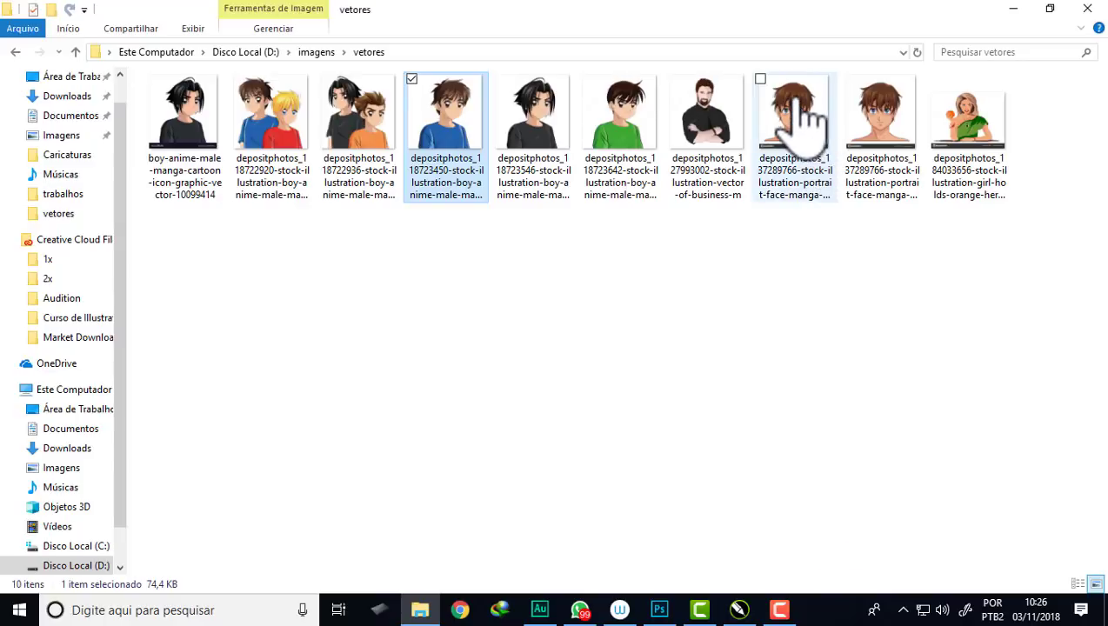
pyautogui.moveTo(633, 111)
pyautogui.mouseDown()
pyautogui.moveTo(765, 565)
pyautogui.moveTo(691, 271)
pyautogui.mouseUp()
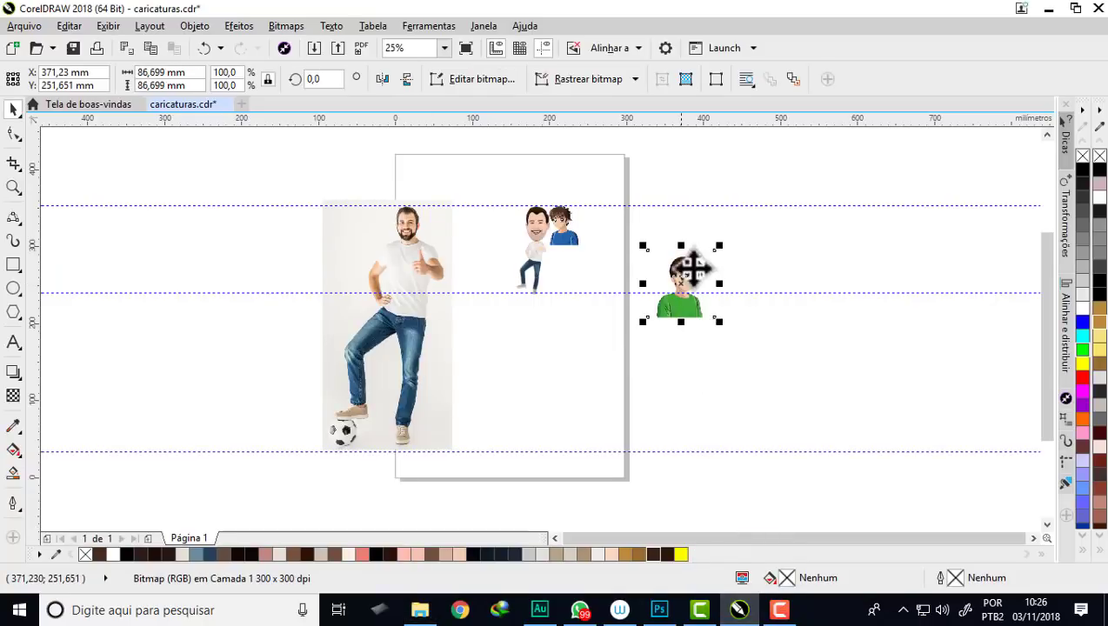
pyautogui.scroll(3, 691, 271)
pyautogui.scroll(3, 692, 263)
pyautogui.scroll(-1, 666, 257)
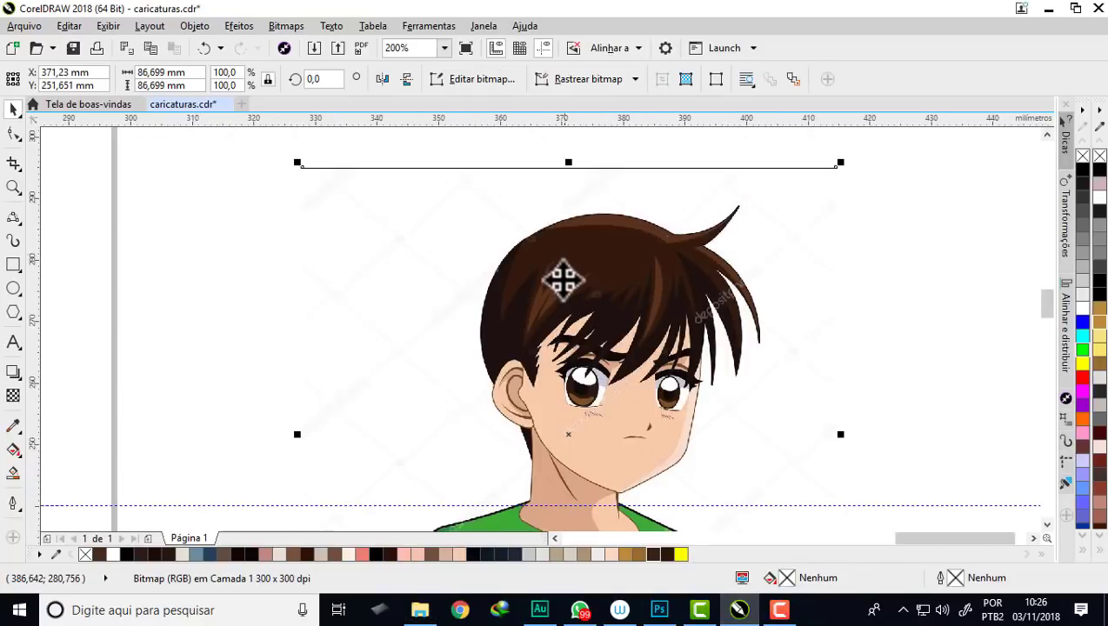
pyautogui.scroll(2, 557, 285)
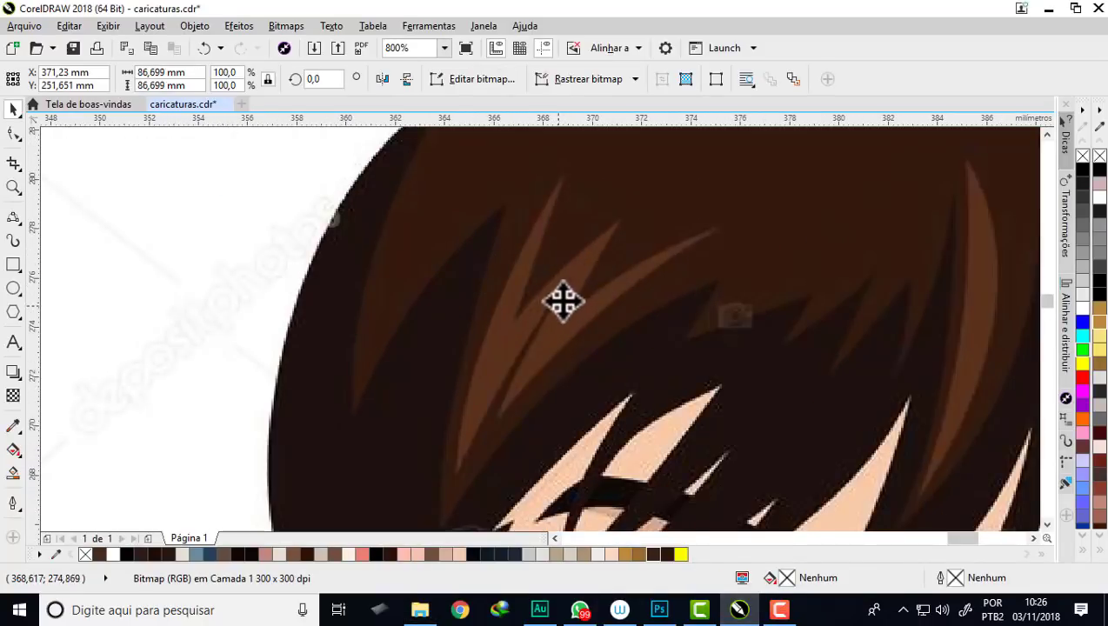
pyautogui.scroll(-2, 563, 301)
pyautogui.scroll(-2, 676, 270)
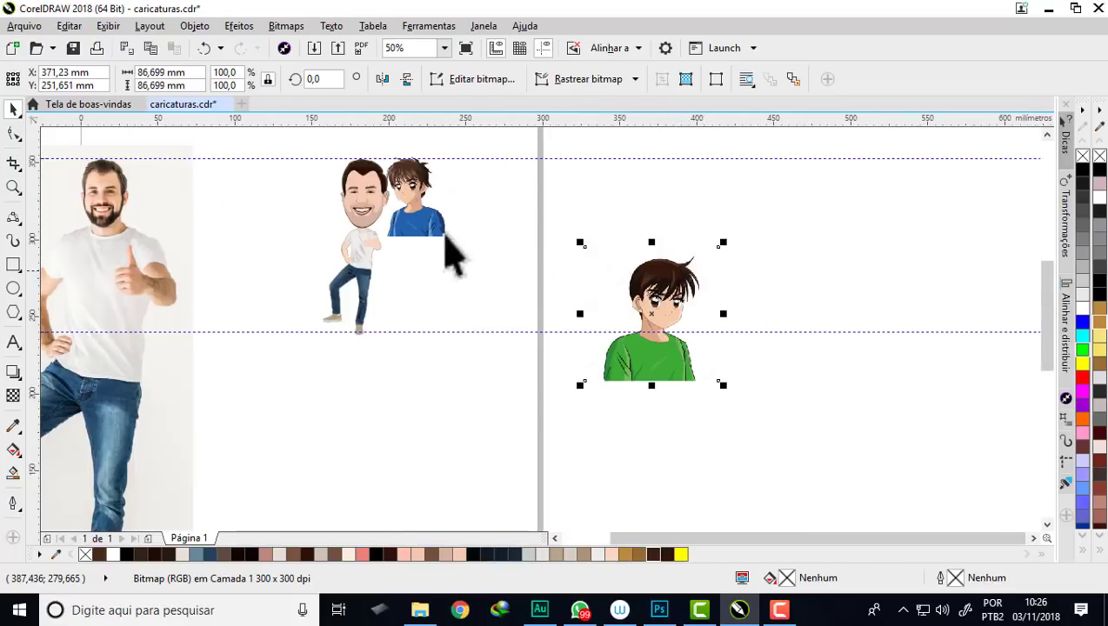
pyautogui.scroll(1, 364, 183)
pyautogui.scroll(2, 361, 175)
pyautogui.scroll(-1, 548, 292)
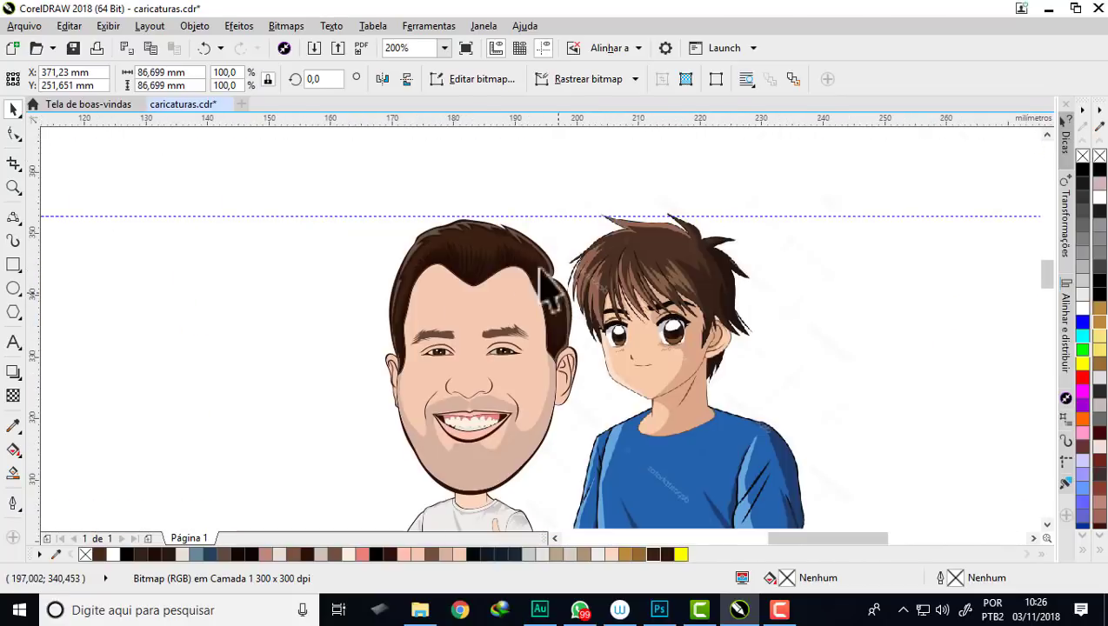
pyautogui.scroll(1, 492, 257)
pyautogui.scroll(1, 491, 256)
pyautogui.scroll(1, 470, 272)
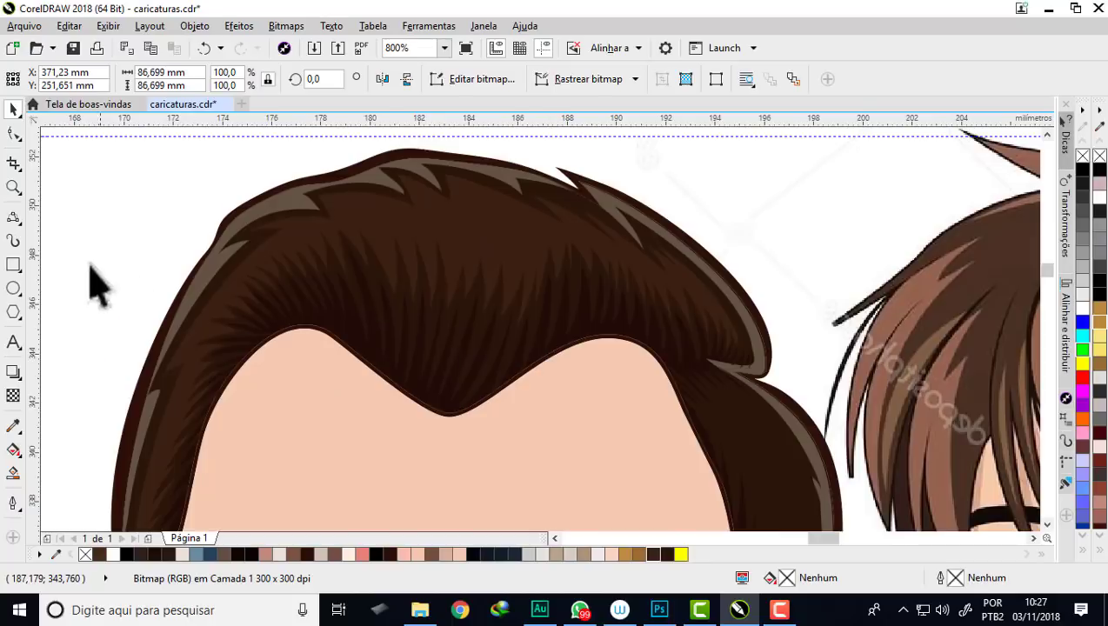
# Step: Draw a closed zigzag highlight strand across the top of the hair with 3-Point Curve
pyautogui.click(18, 221)
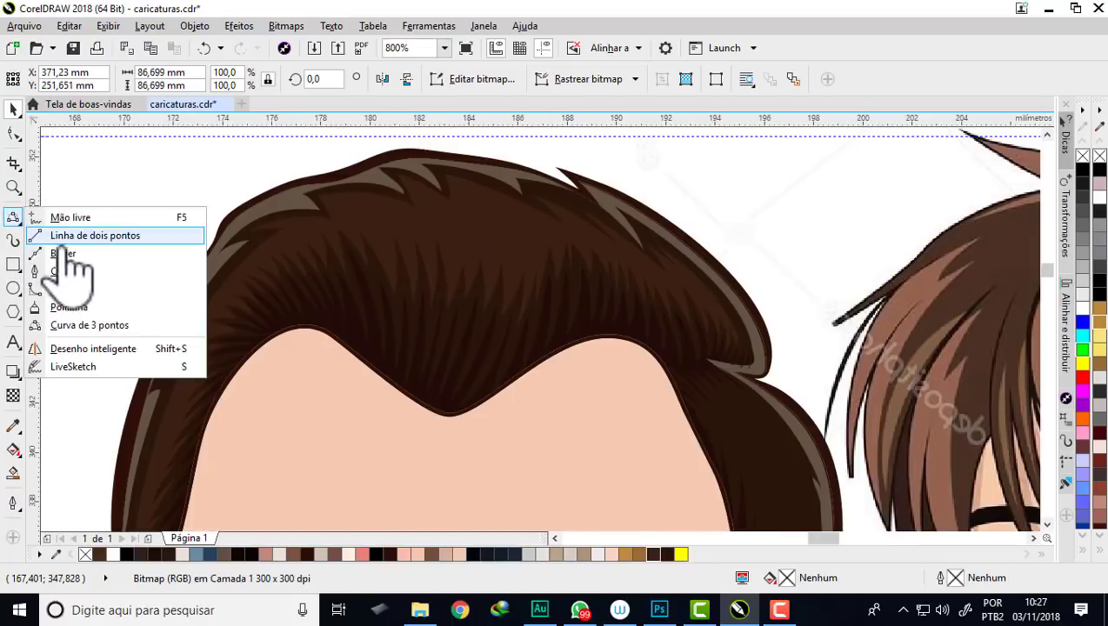
pyautogui.click(122, 328)
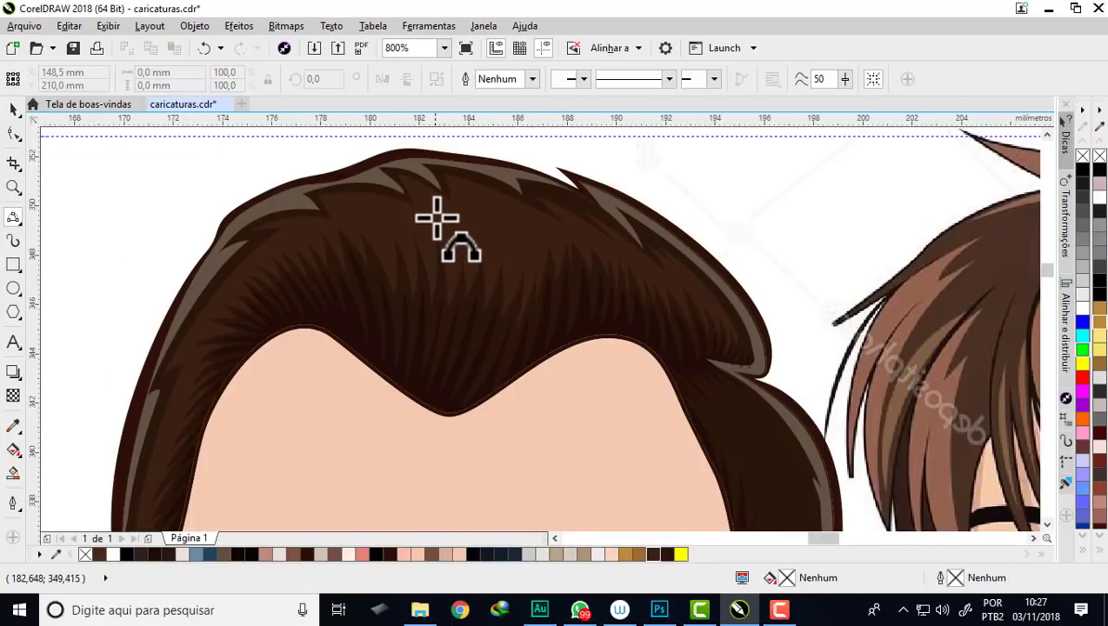
pyautogui.scroll(1, 440, 217)
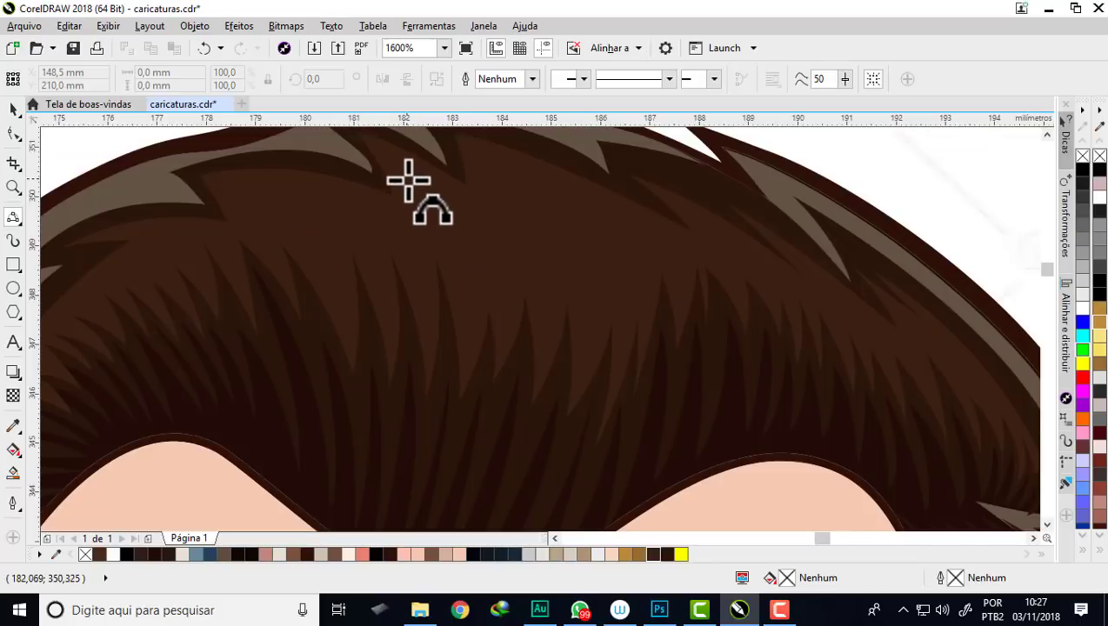
pyautogui.moveTo(405, 178)
pyautogui.mouseDown()
pyautogui.moveTo(457, 291)
pyautogui.moveTo(464, 339)
pyautogui.mouseUp()
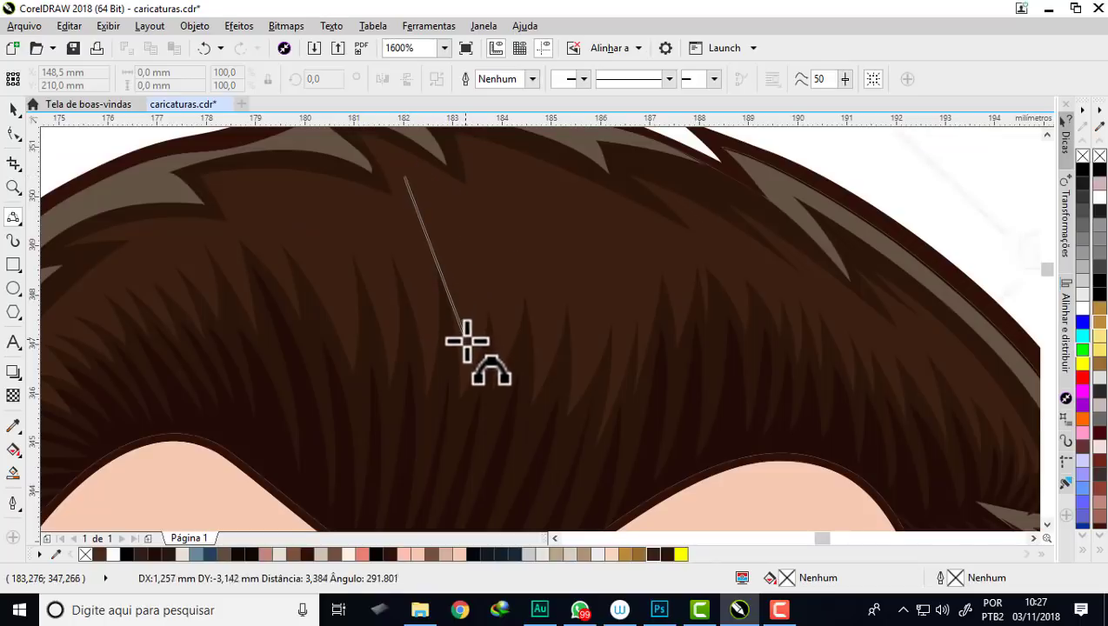
pyautogui.click(443, 246)
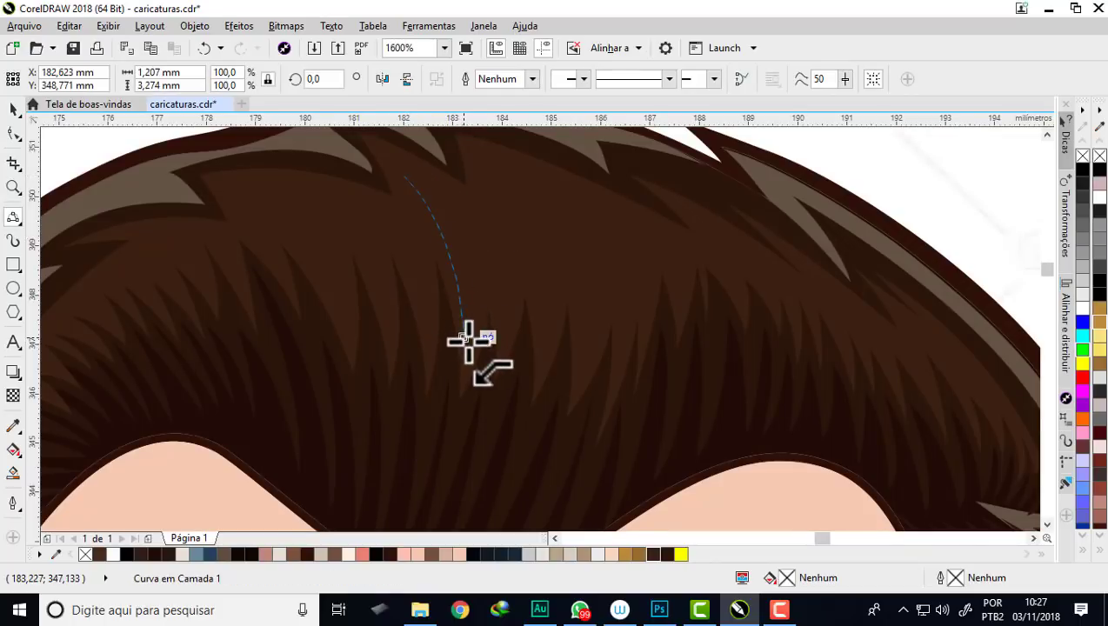
pyautogui.moveTo(464, 338); pyautogui.dragTo(462, 239)
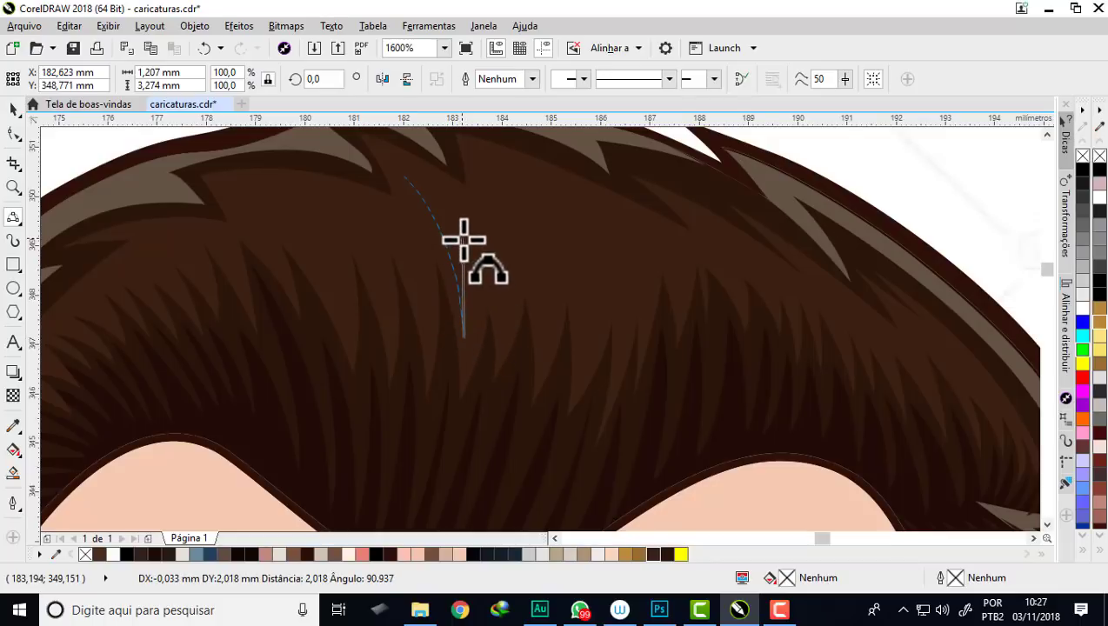
pyautogui.click(471, 296)
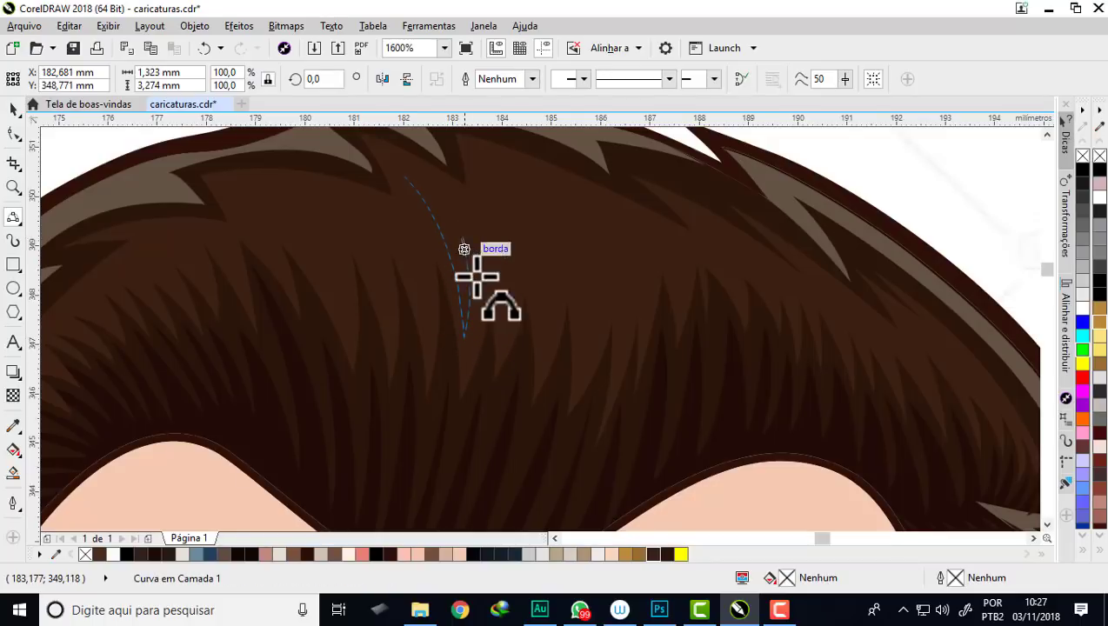
pyautogui.moveTo(462, 239); pyautogui.dragTo(489, 274)
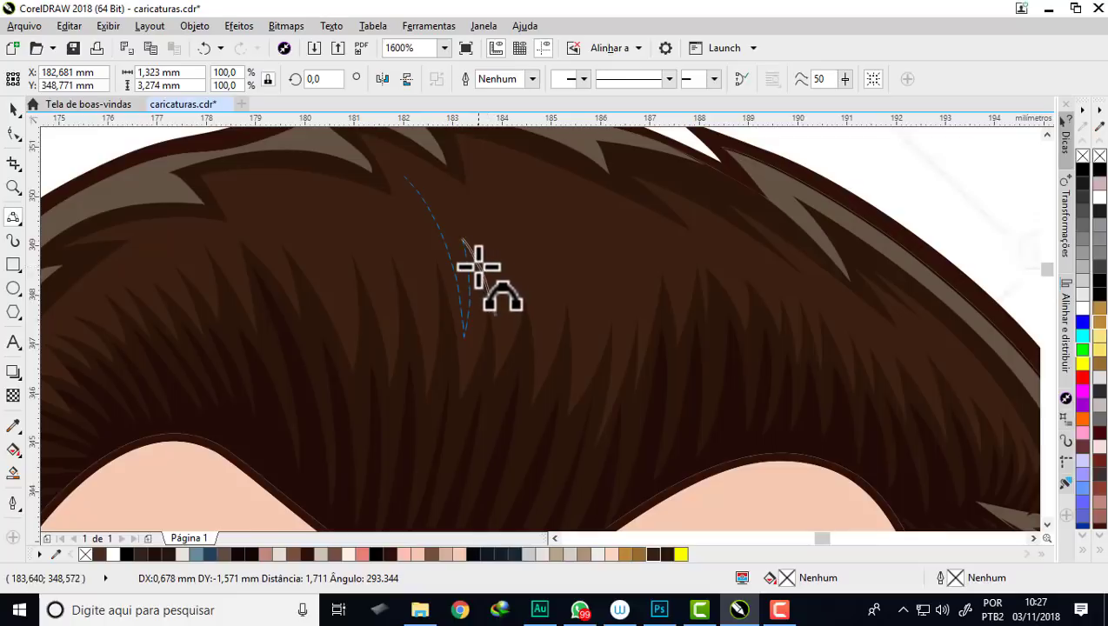
pyautogui.moveTo(490, 274); pyautogui.dragTo(495, 314)
pyautogui.click(508, 278)
# Step: Add a short curved strand near the hair's right edge
pyautogui.scroll(-2, 440, 240)
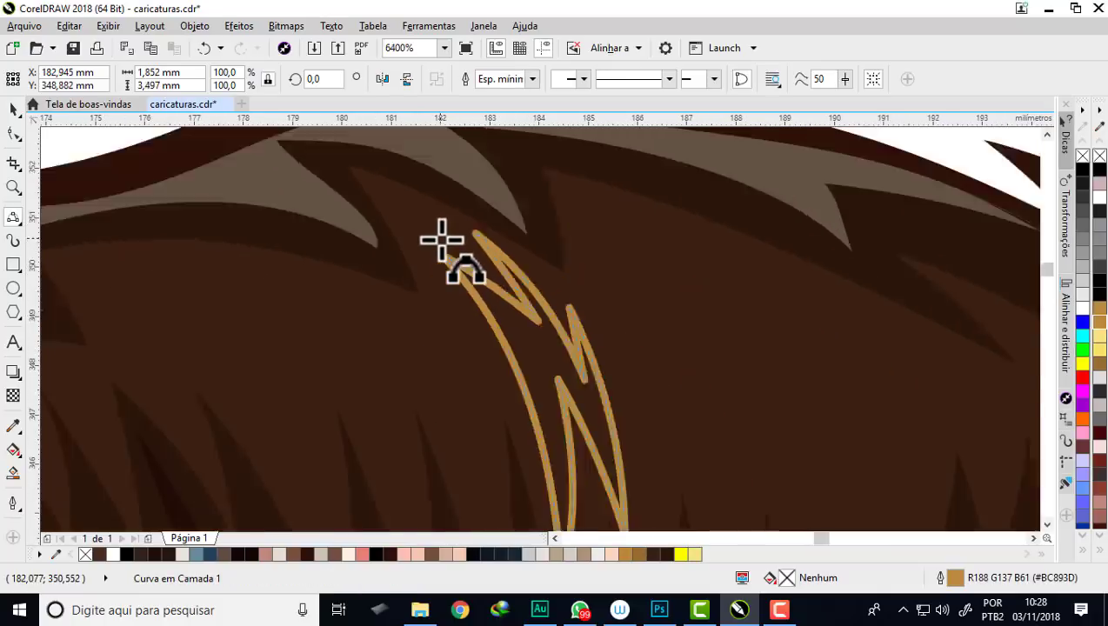
pyautogui.scroll(-1, 495, 297)
pyautogui.scroll(-1, 434, 235)
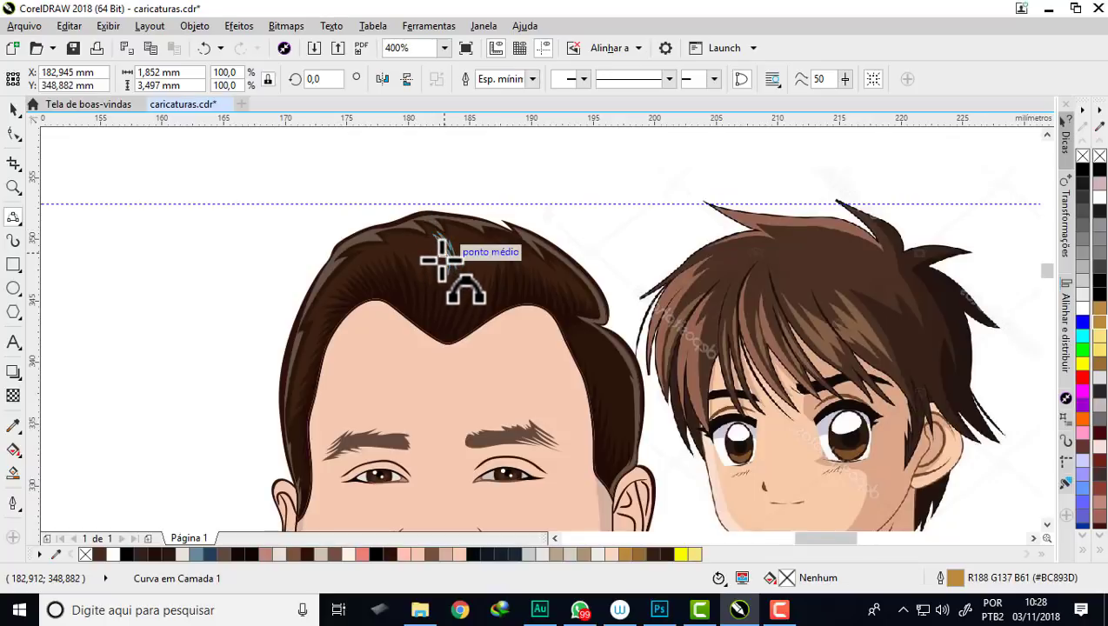
pyautogui.scroll(1, 440, 259)
pyautogui.scroll(1, 444, 253)
pyautogui.scroll(1, 468, 203)
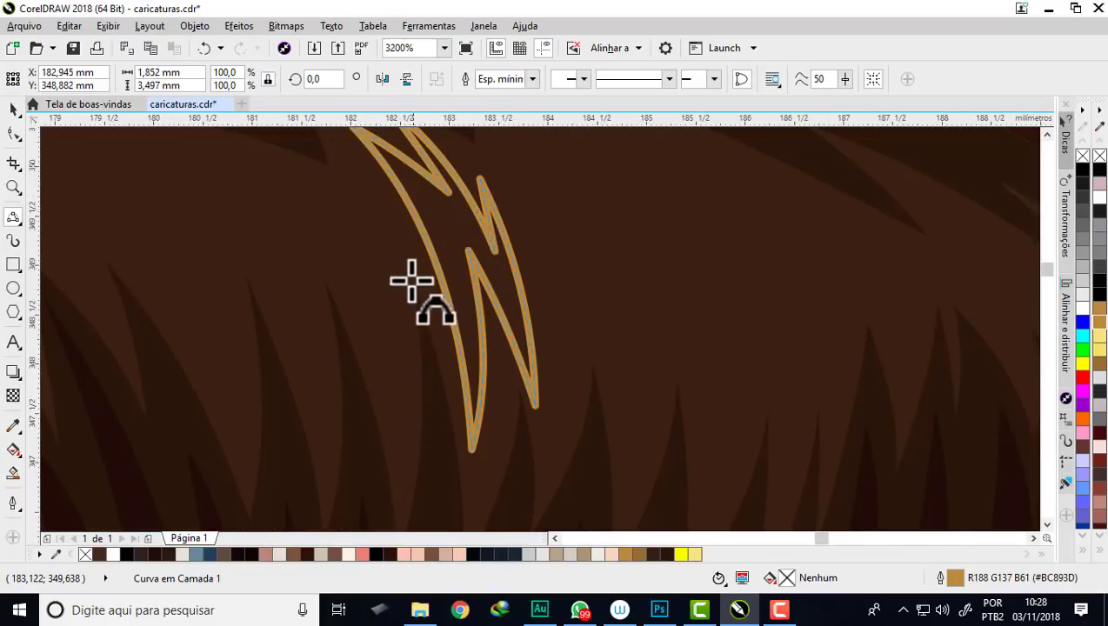
pyautogui.scroll(-1, 408, 285)
pyautogui.moveTo(495, 219); pyautogui.dragTo(532, 314)
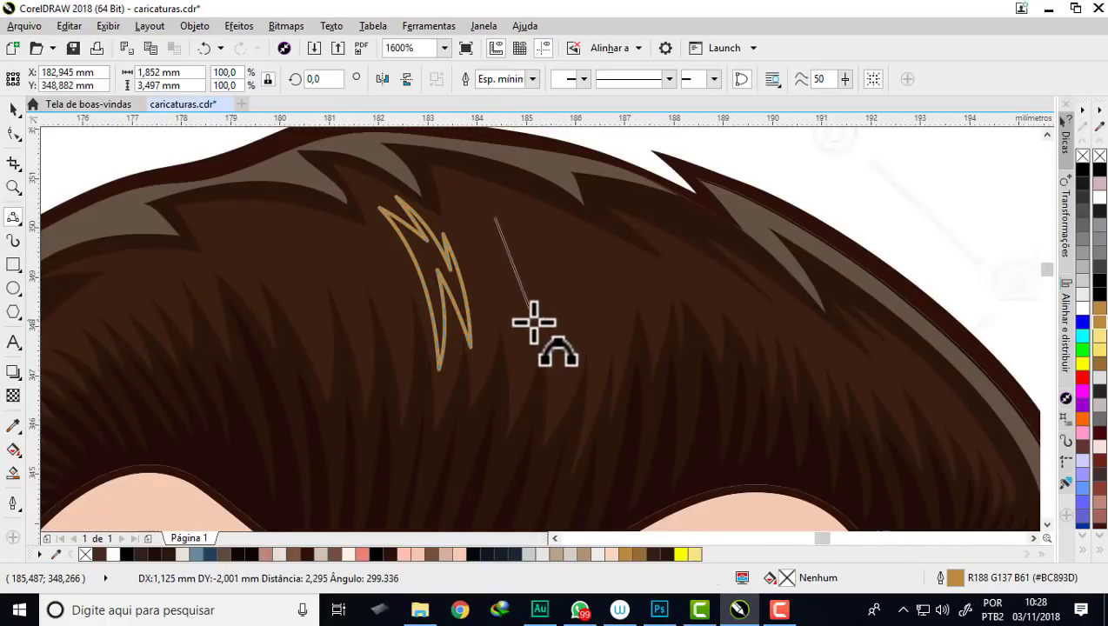
pyautogui.click(522, 257)
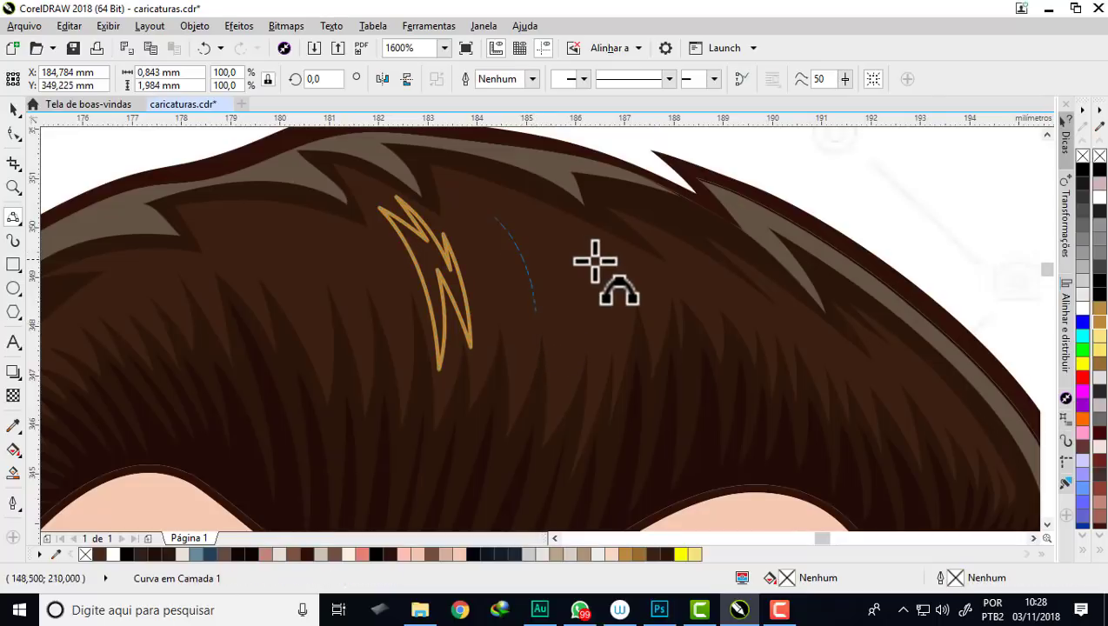
pyautogui.scroll(1, 594, 260)
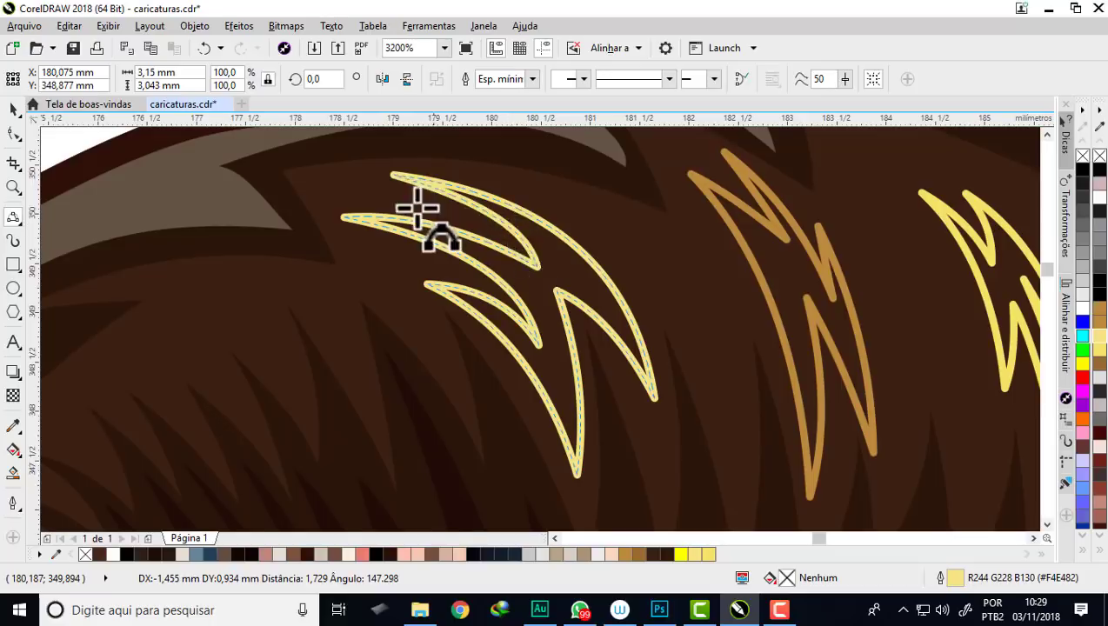
pyautogui.scroll(-2, 410, 217)
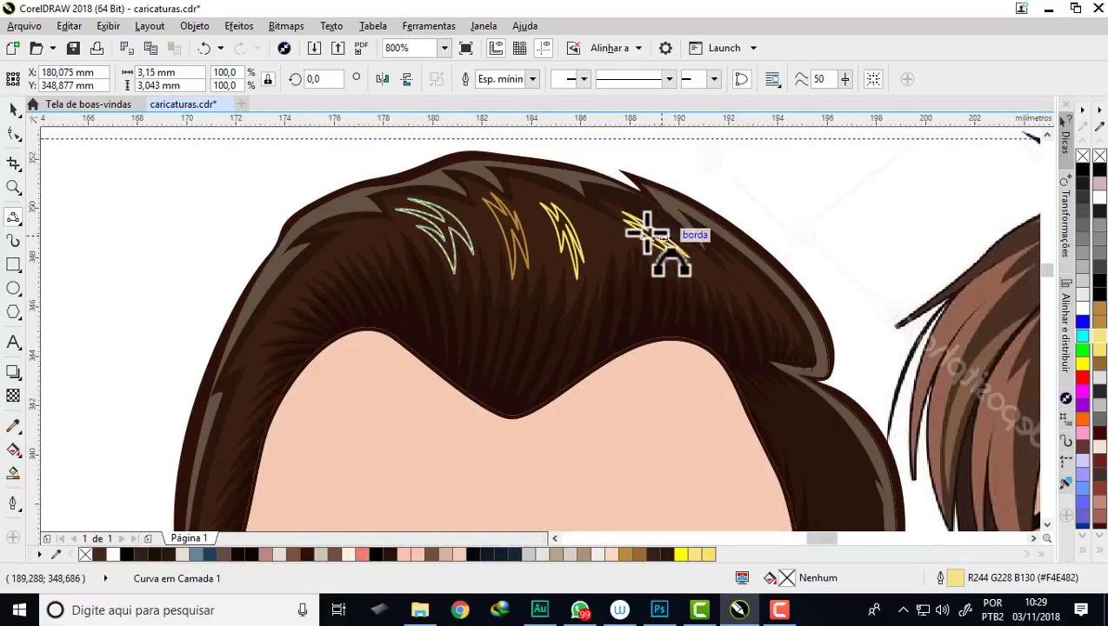
pyautogui.scroll(-1, 609, 228)
pyautogui.scroll(-1, 505, 213)
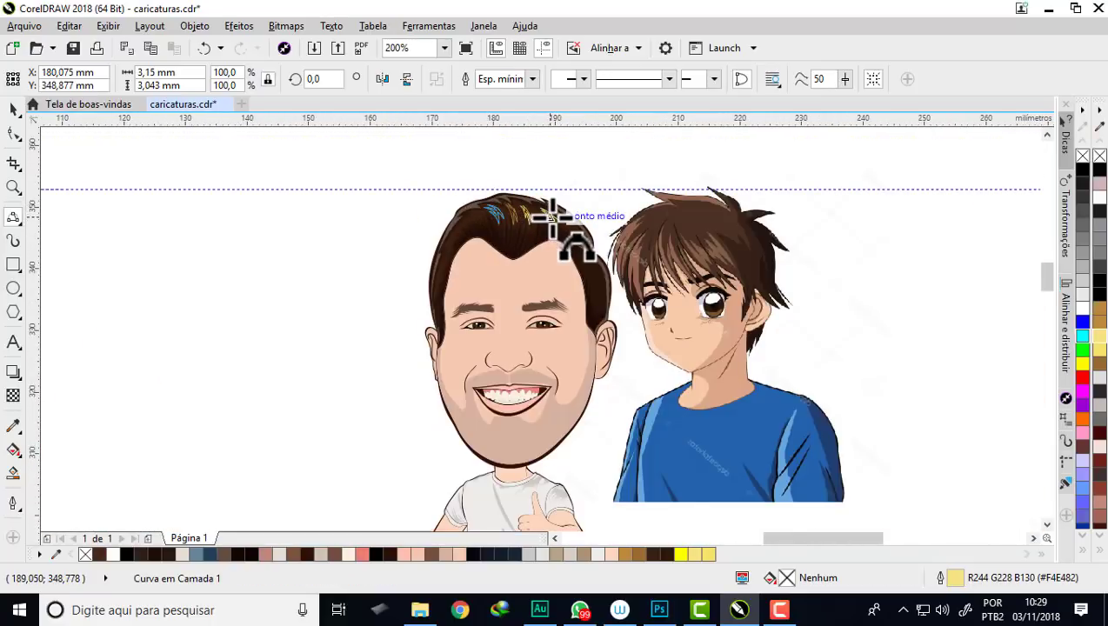
pyautogui.scroll(1, 557, 225)
pyautogui.scroll(1, 560, 228)
pyautogui.press('space')
# Step: Select the five hair strands, including the small curve, and fill them tan #996D33
pyautogui.scroll(1, 245, 207)
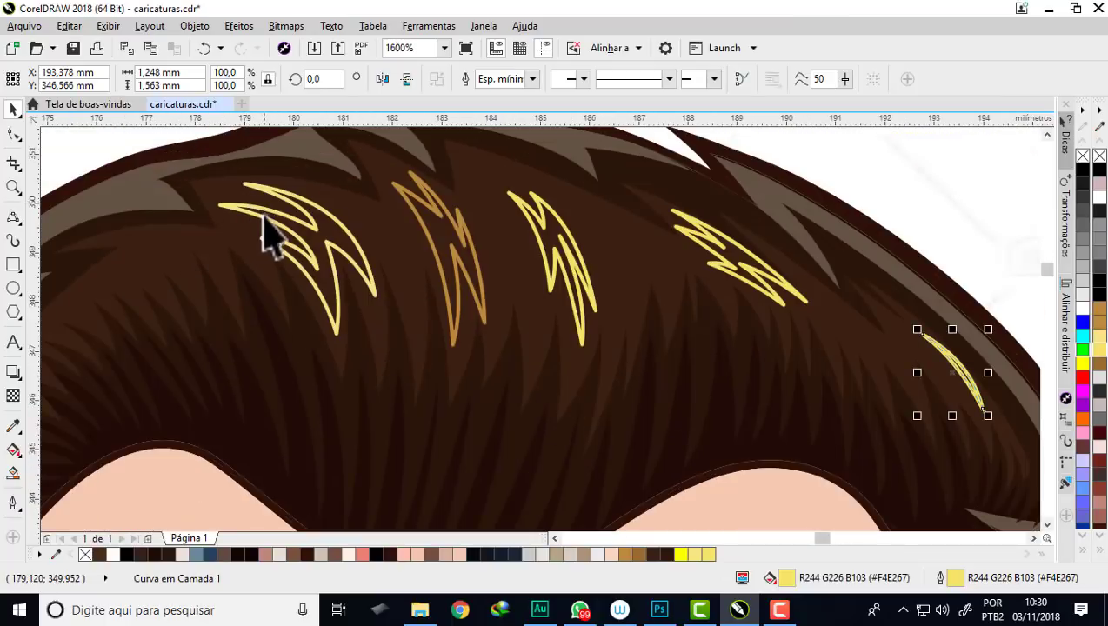
pyautogui.click(285, 220)
pyautogui.keyDown('shift'); pyautogui.click(439, 230); pyautogui.keyUp('shift')
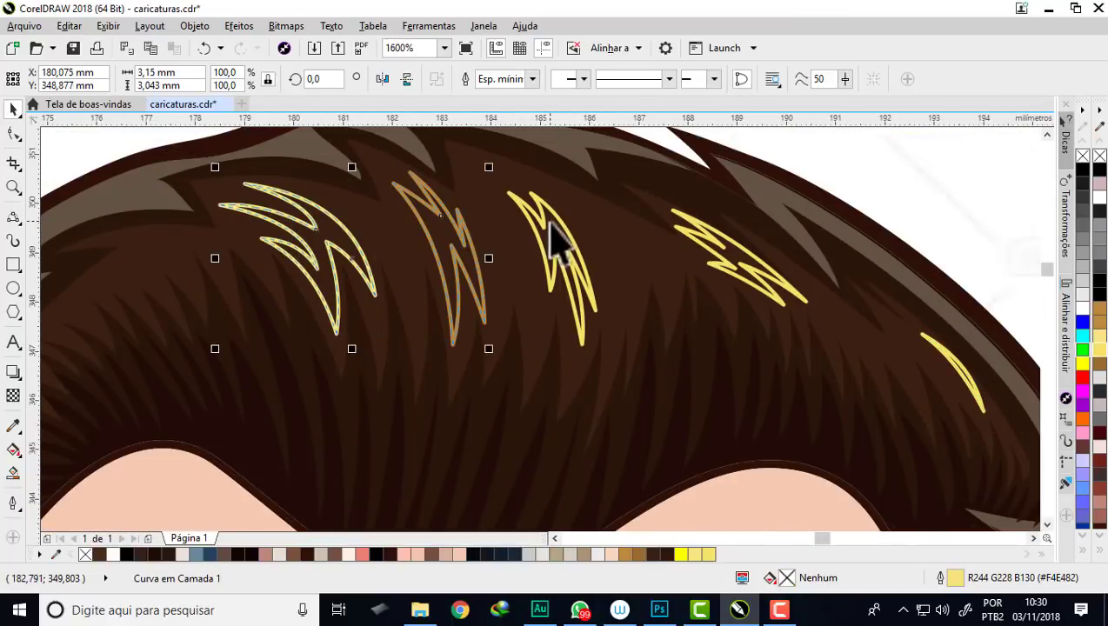
pyautogui.keyDown('shift'); pyautogui.click(554, 235); pyautogui.keyUp('shift')
pyautogui.keyDown('shift'); pyautogui.click(708, 252); pyautogui.keyUp('shift')
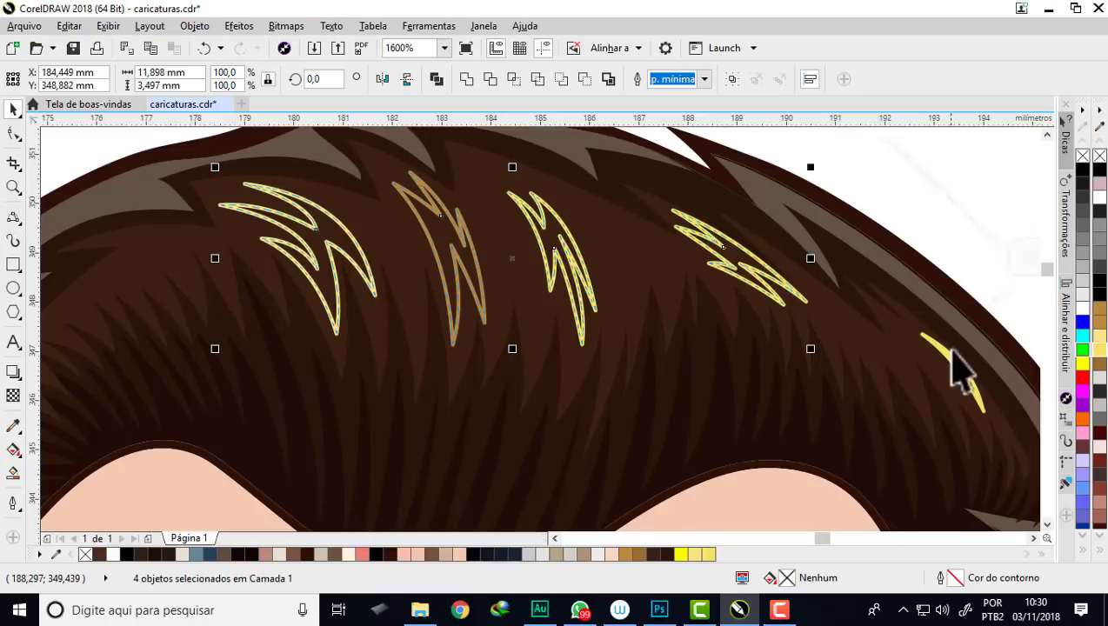
pyautogui.keyDown('shift'); pyautogui.click(951, 361); pyautogui.keyUp('shift')
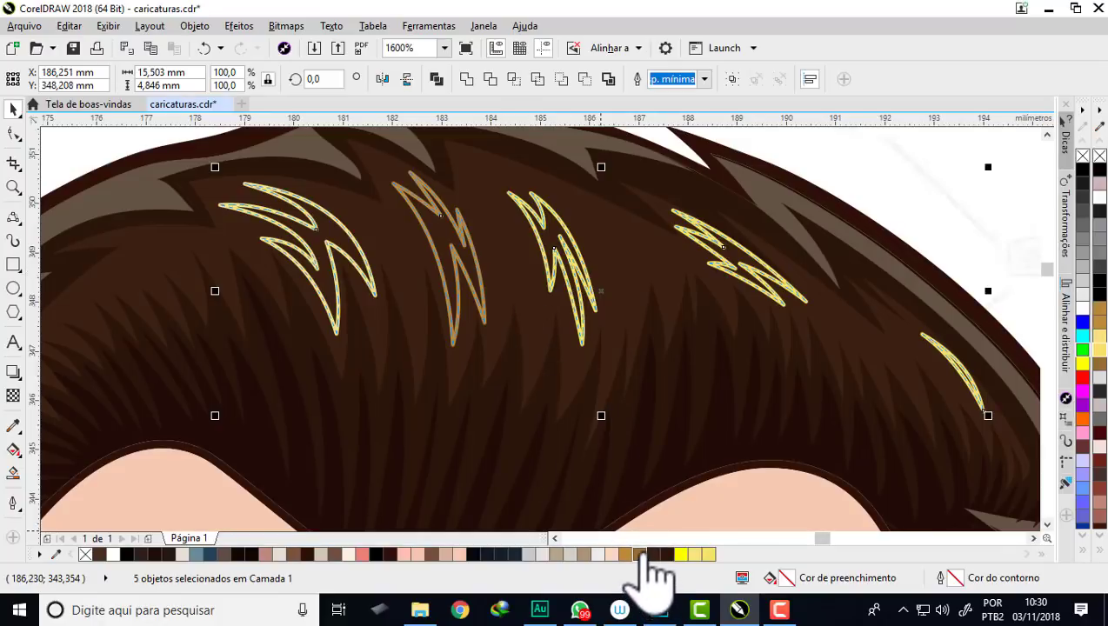
pyautogui.click(641, 554)
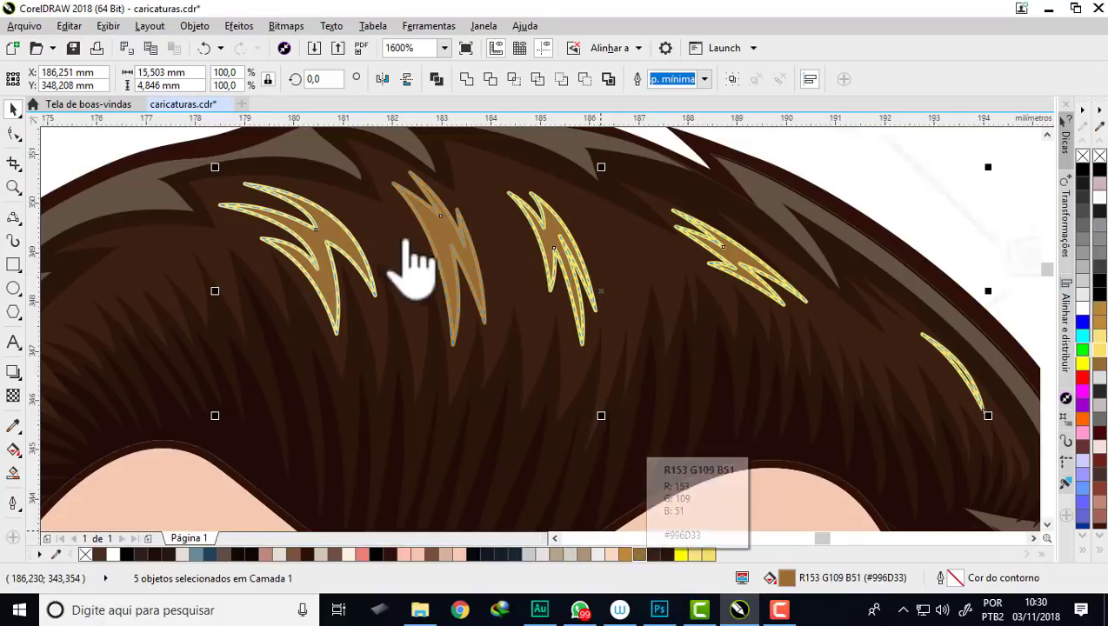
pyautogui.scroll(-1, 415, 265)
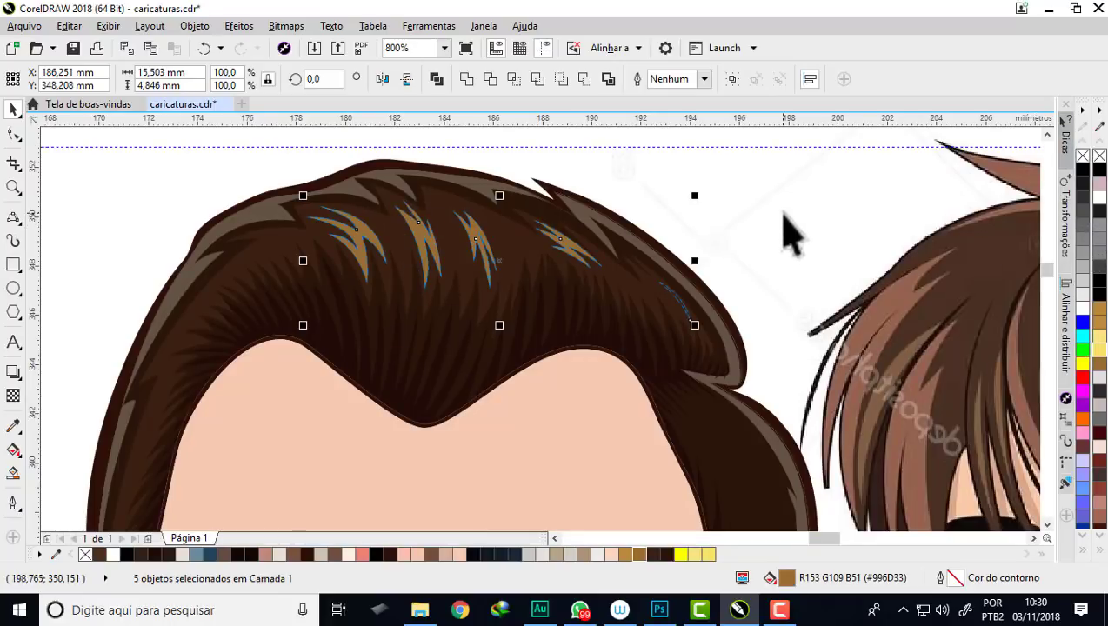
# Step: Select the small curved strand at the hair's right edge and make it yellow #F4E267
pyautogui.click(664, 227)
pyautogui.scroll(-1, 443, 204)
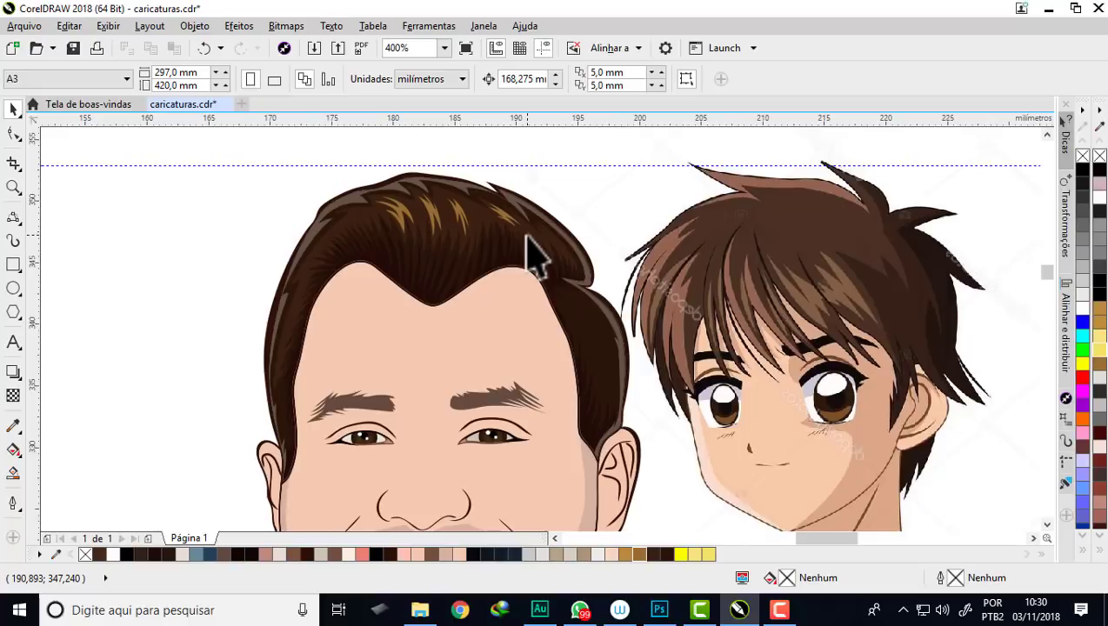
pyautogui.scroll(-1, 458, 233)
pyautogui.scroll(1, 459, 236)
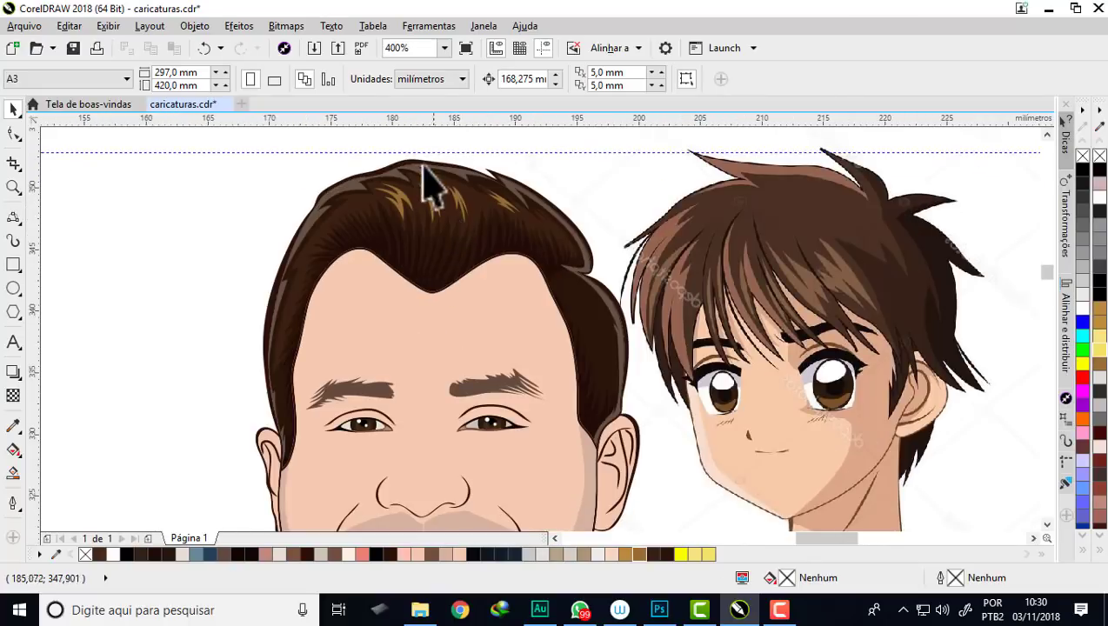
pyautogui.scroll(1, 515, 228)
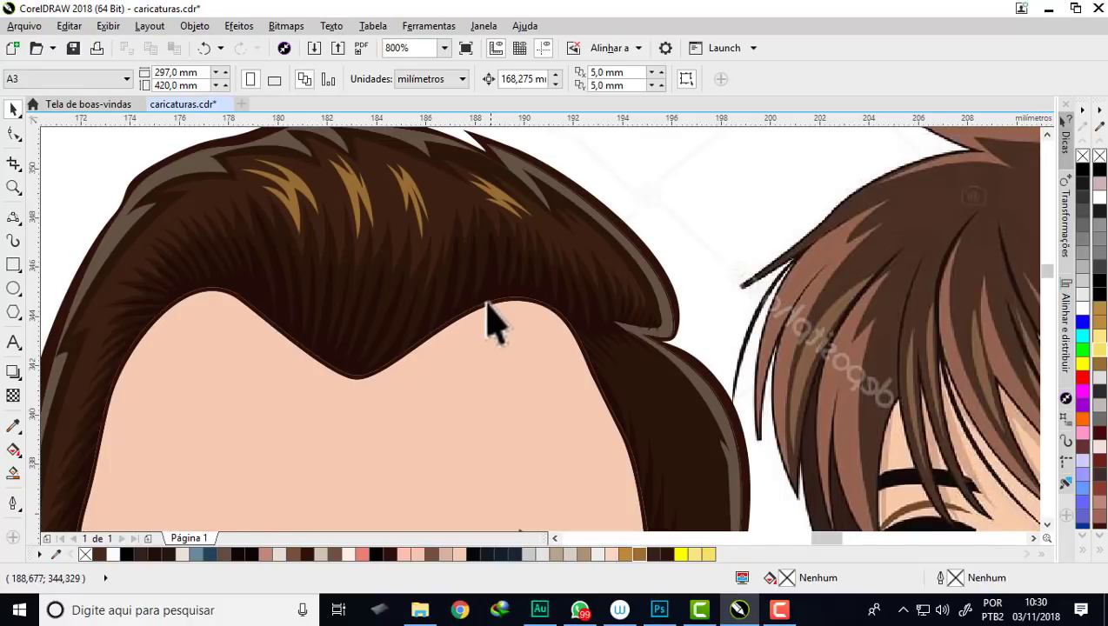
pyautogui.click(460, 219)
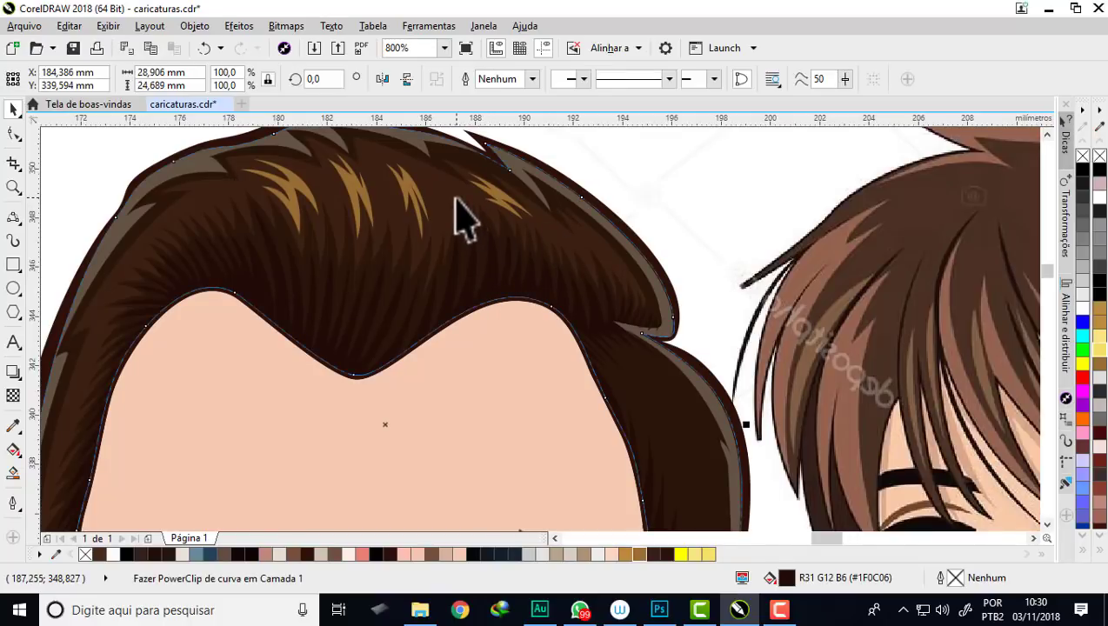
pyautogui.click(545, 225)
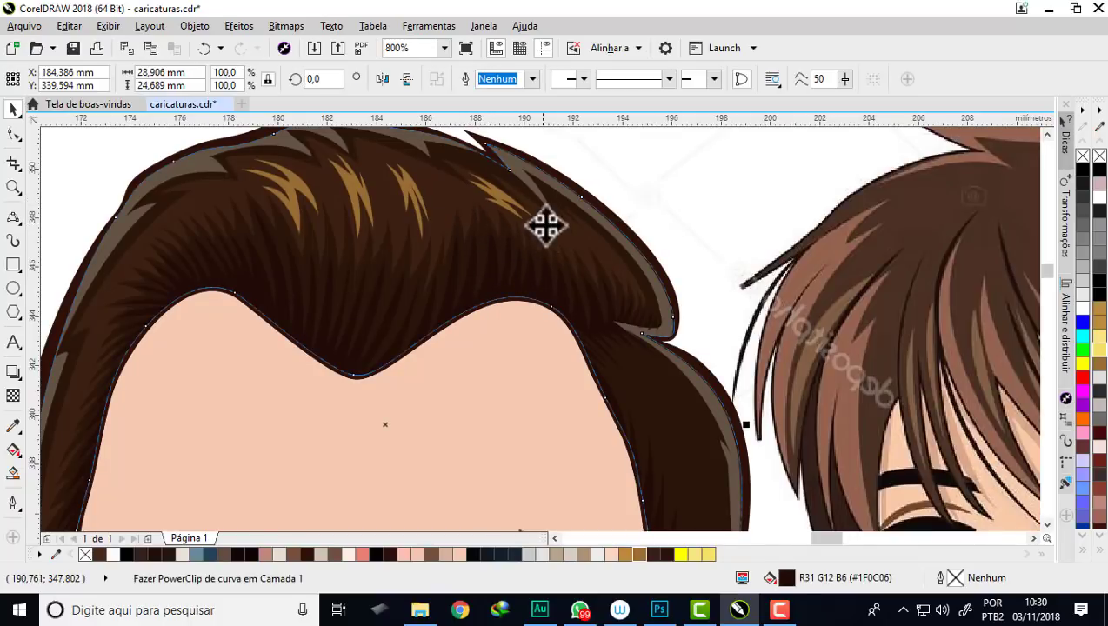
pyautogui.click(600, 253)
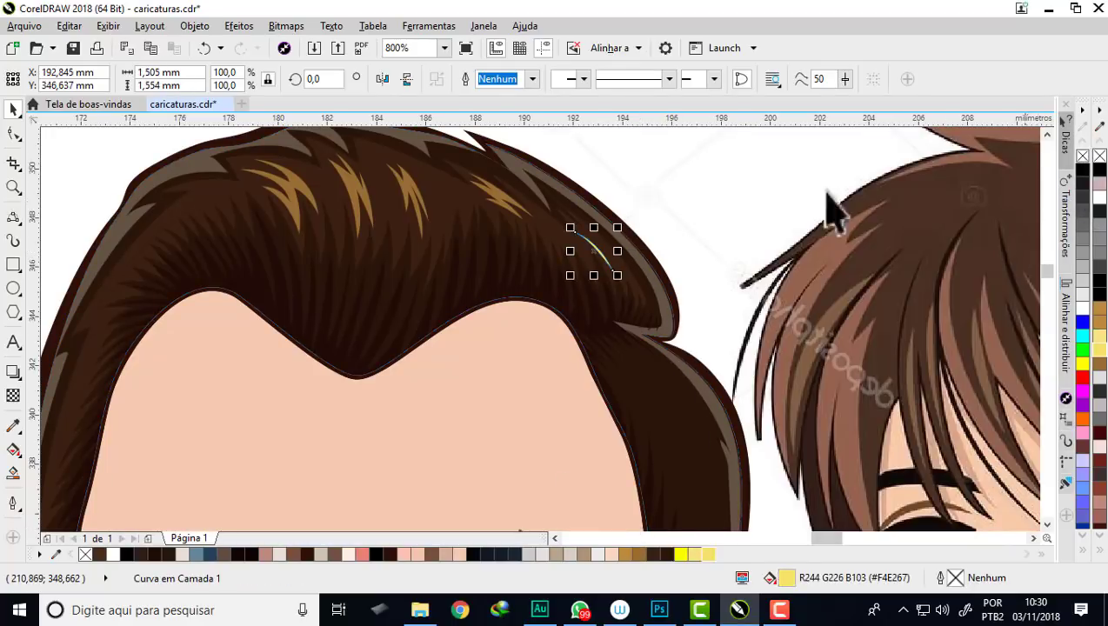
pyautogui.click(691, 213)
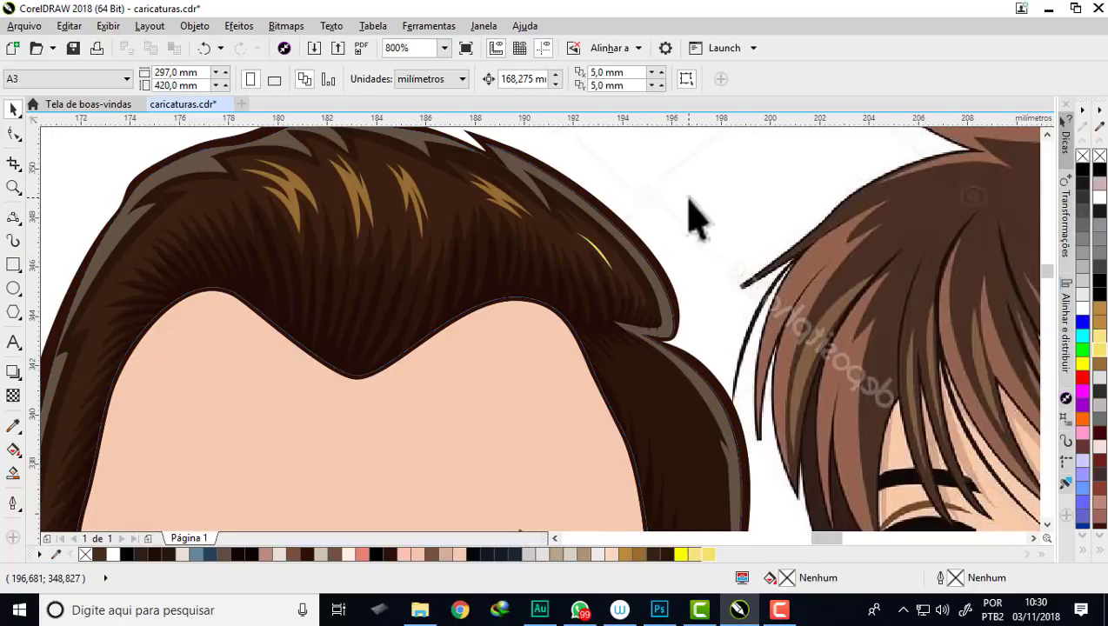
# Step: Draw a thin curved B-spline strand on top of the hair and fill it tan
pyautogui.click(13, 216)
pyautogui.scroll(2, 400, 209)
pyautogui.scroll(-2, 476, 259)
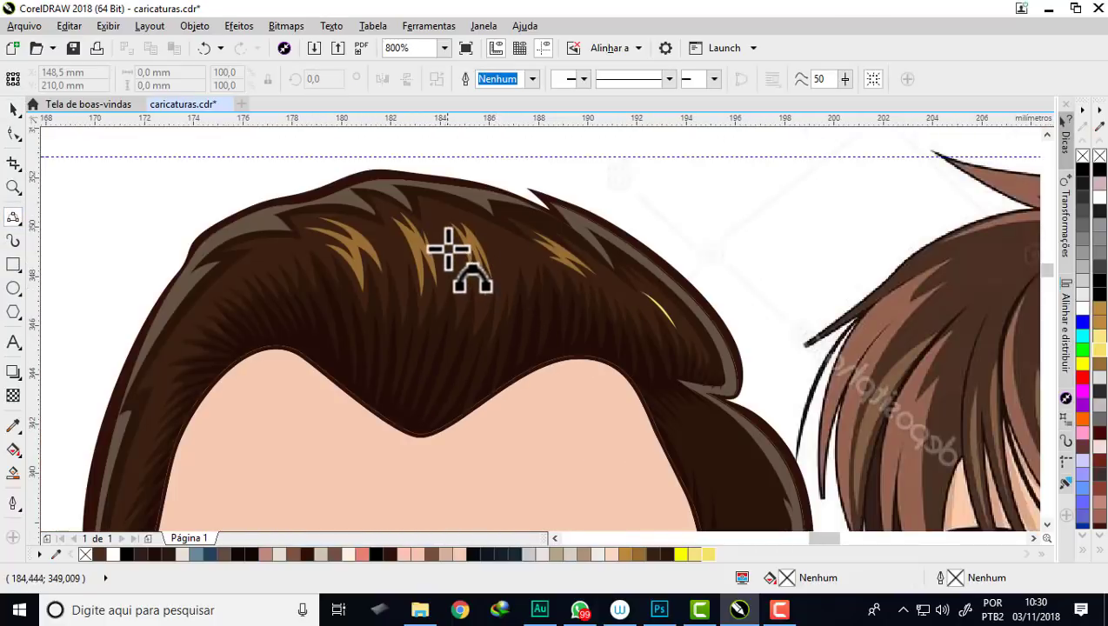
pyautogui.scroll(2, 441, 241)
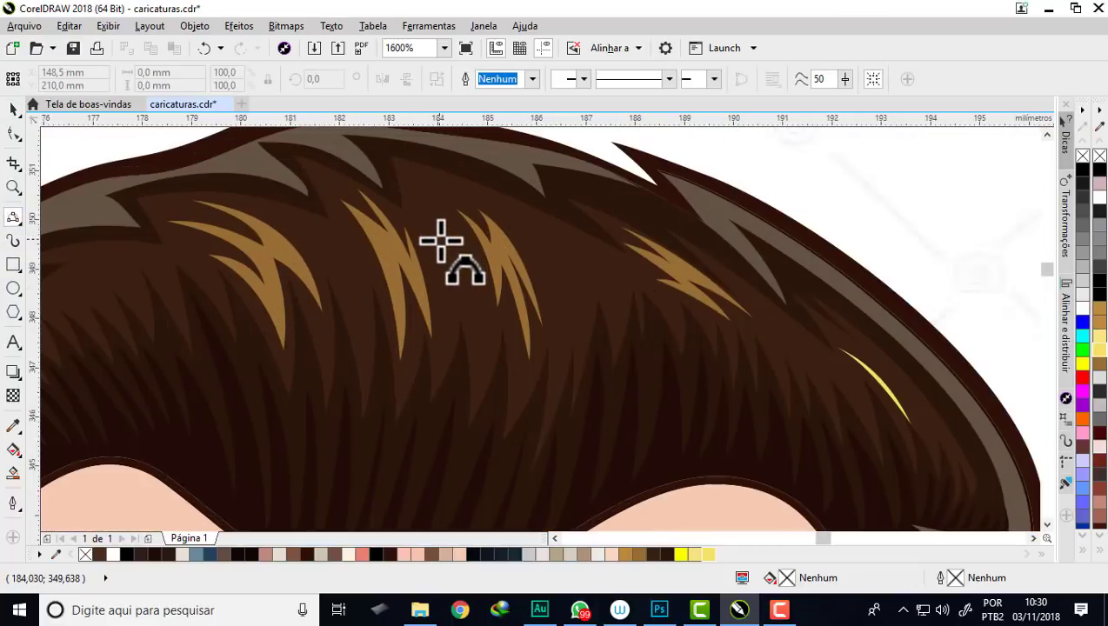
pyautogui.click(420, 199)
pyautogui.click(458, 322)
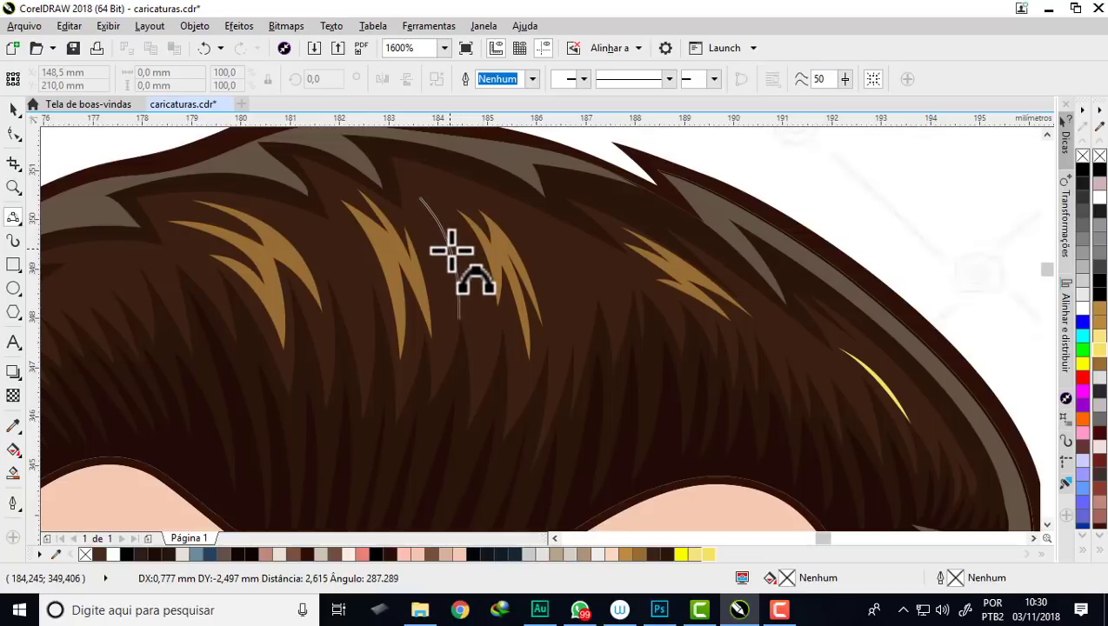
pyautogui.moveTo(418, 196); pyautogui.dragTo(460, 249)
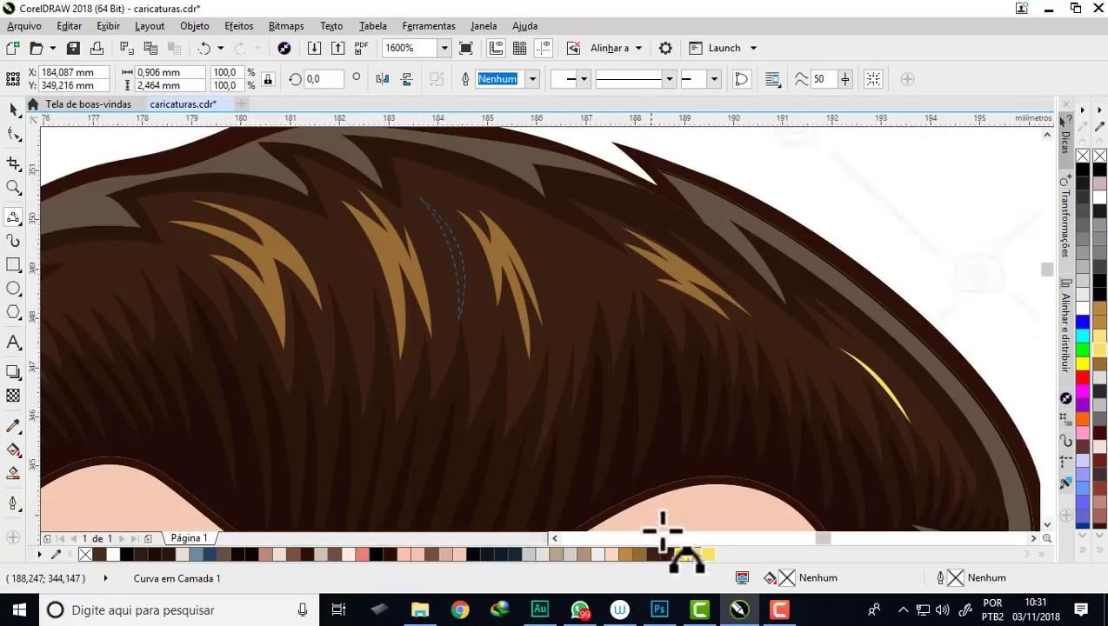
pyautogui.click(627, 555)
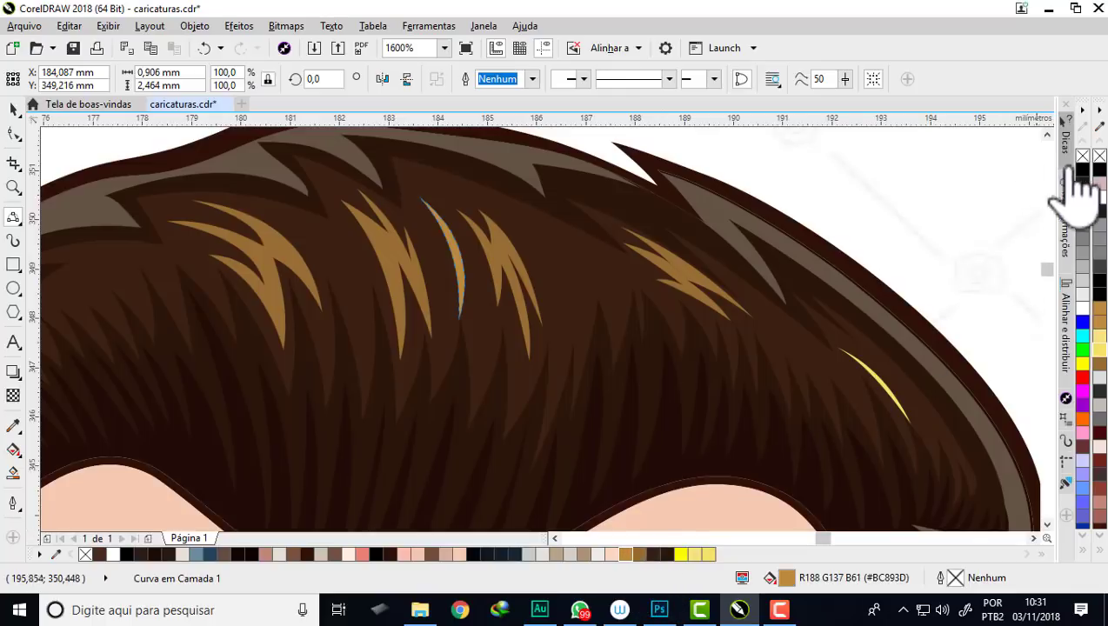
# Step: Draw a second thin curved strand beside it and fill it light pink
pyautogui.scroll(1, 512, 235)
pyautogui.scroll(-1, 576, 262)
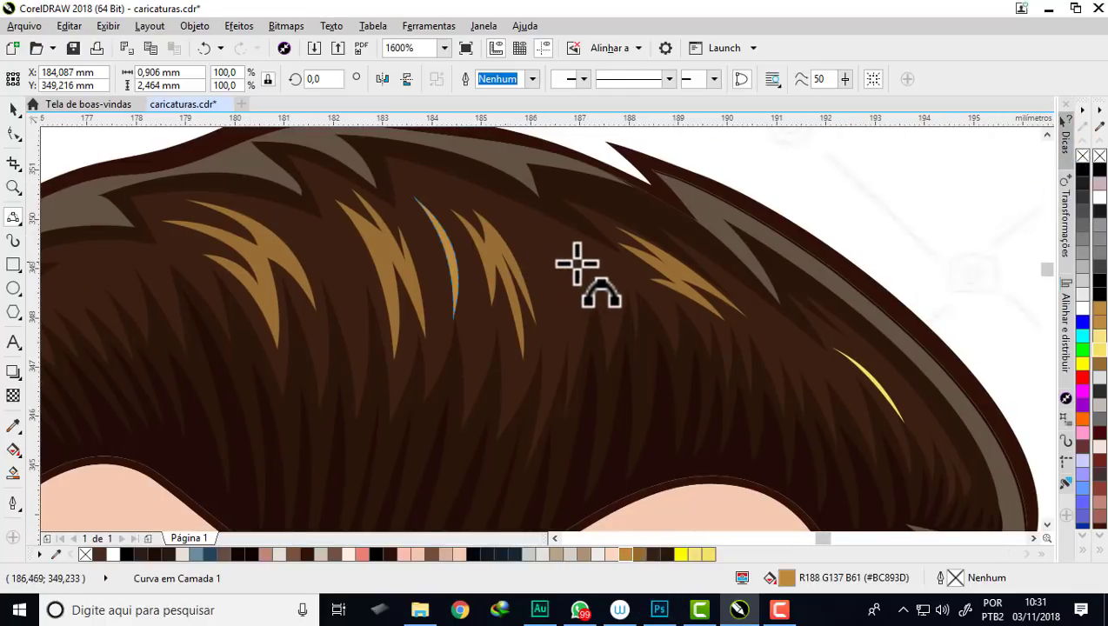
pyautogui.click(533, 225)
pyautogui.moveTo(562, 366); pyautogui.dragTo(560, 271)
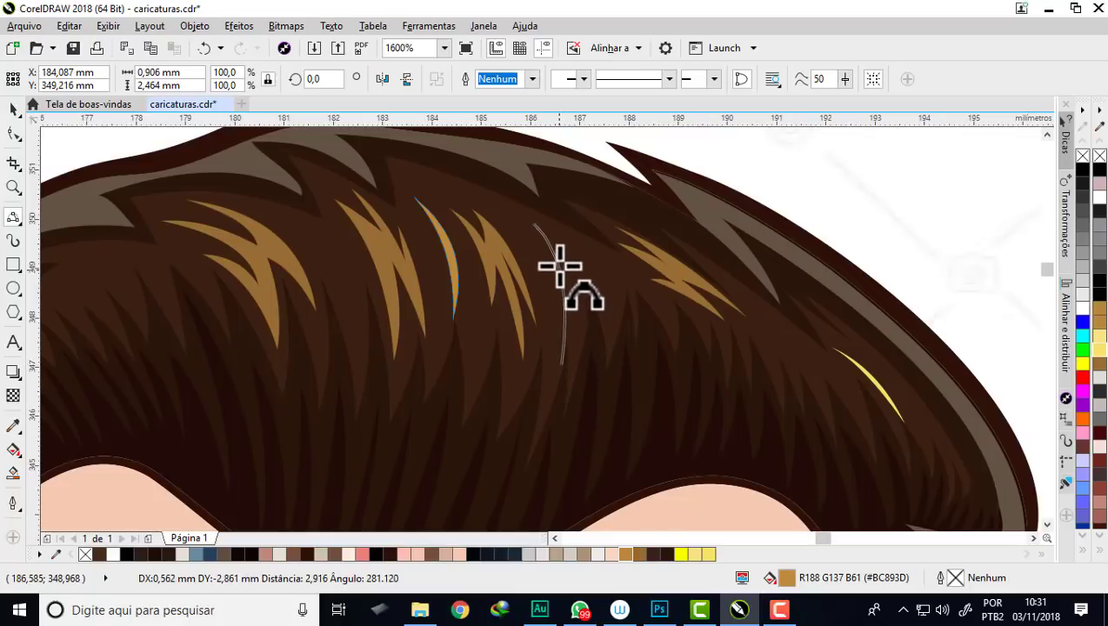
pyautogui.click(564, 363)
pyautogui.click(574, 294)
pyautogui.click(535, 224)
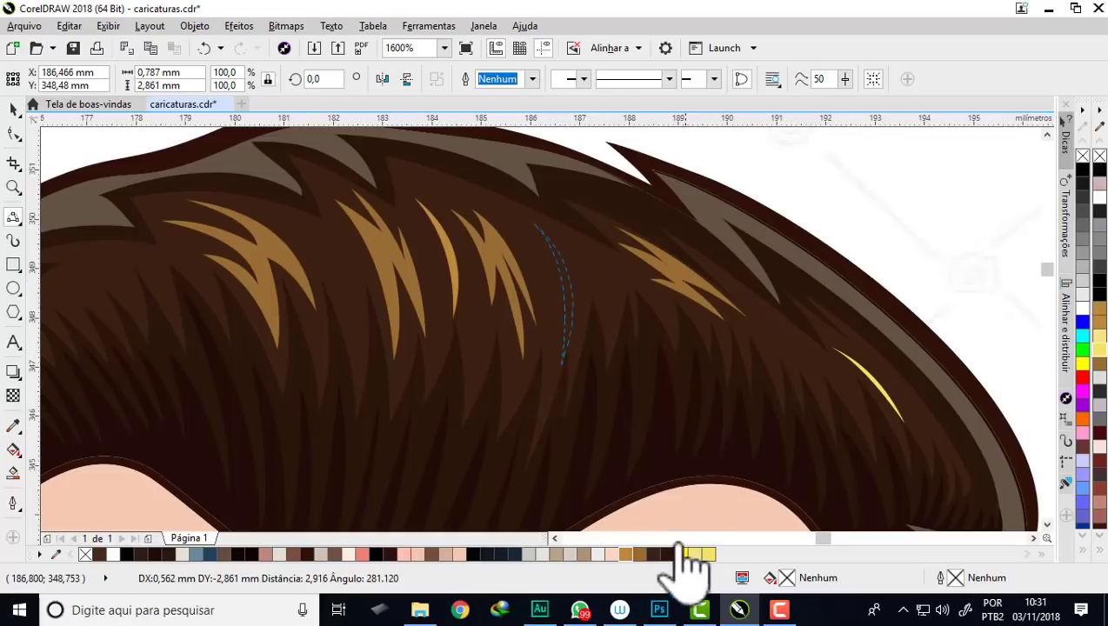
pyautogui.click(611, 554)
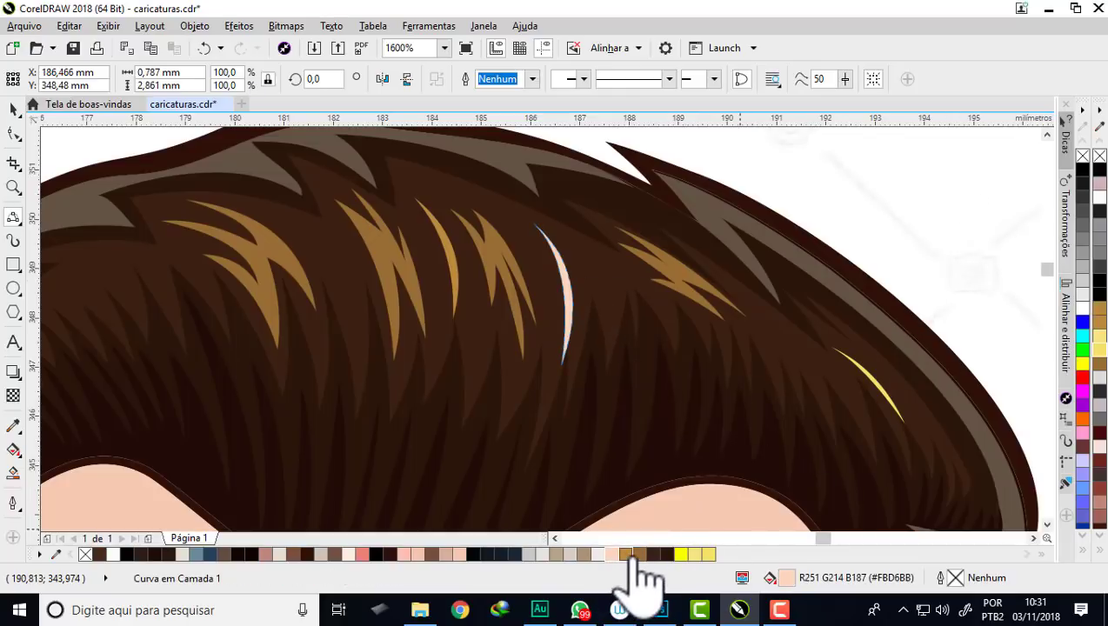
pyautogui.scroll(-1, 561, 279)
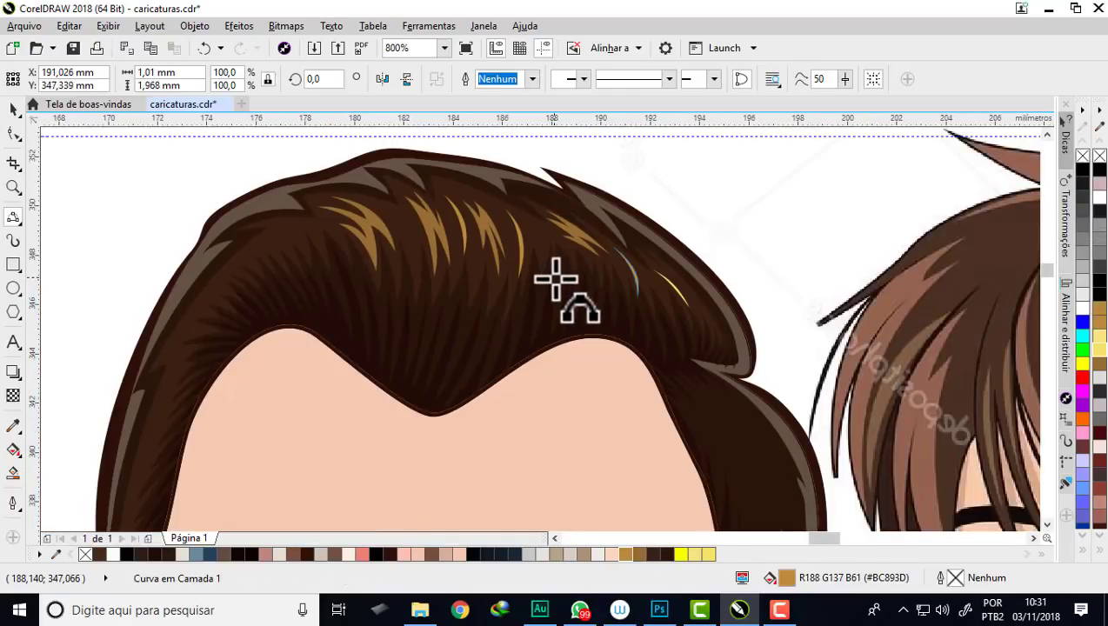
pyautogui.scroll(-1, 413, 187)
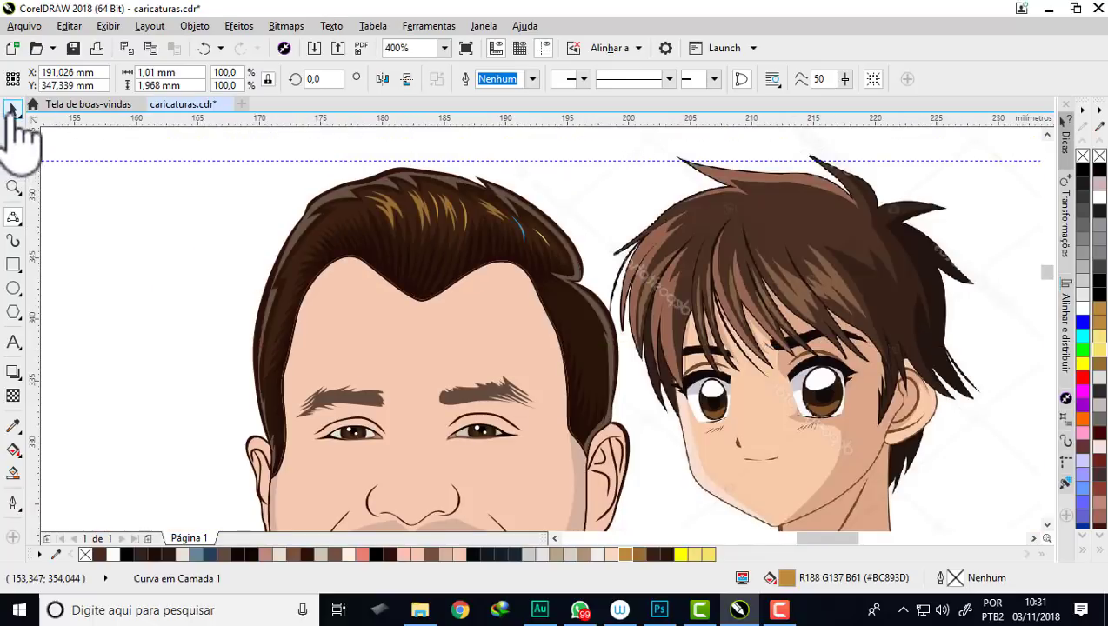
# Step: Deselect the finished hair strand and zoom in on the mouth's beard-shadow shape
pyautogui.click(302, 195)
pyautogui.scroll(-1, 440, 221)
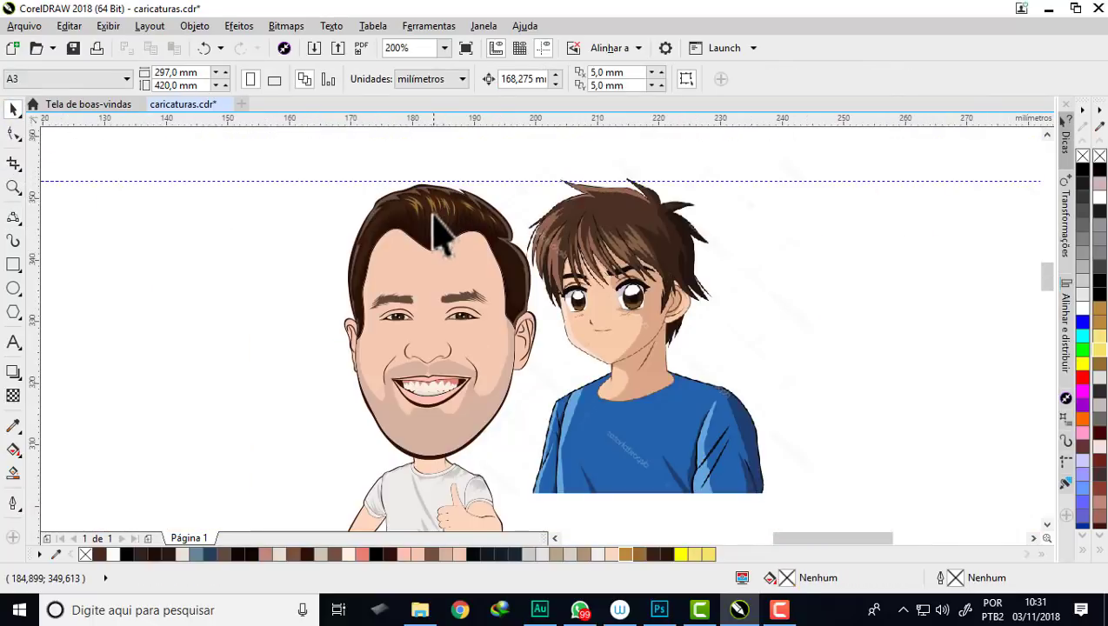
pyautogui.scroll(1, 434, 219)
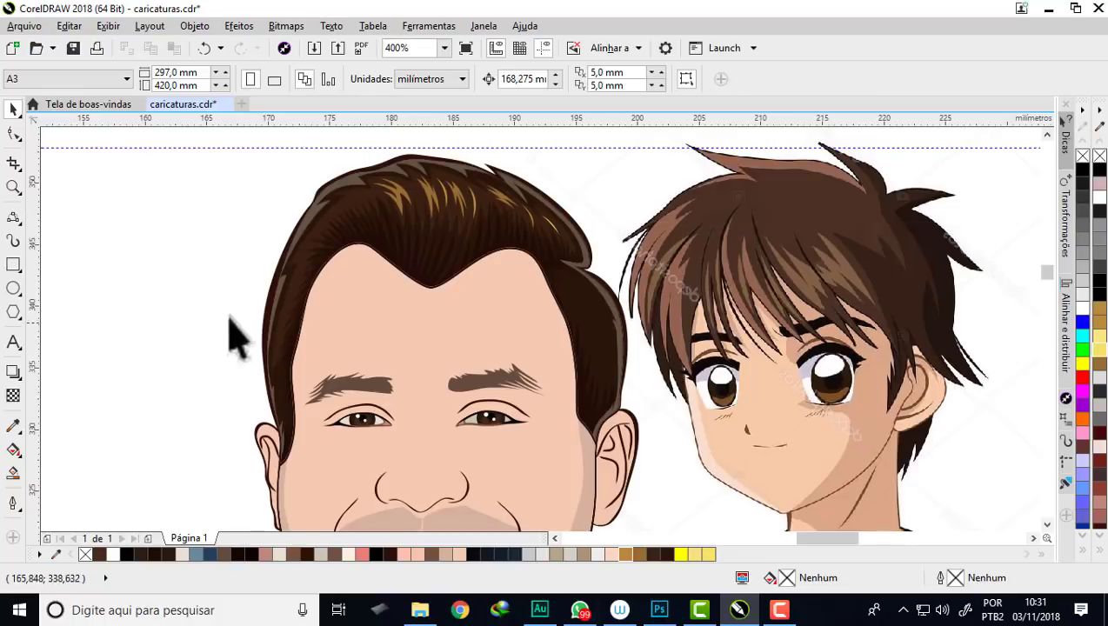
pyautogui.scroll(1, 647, 357)
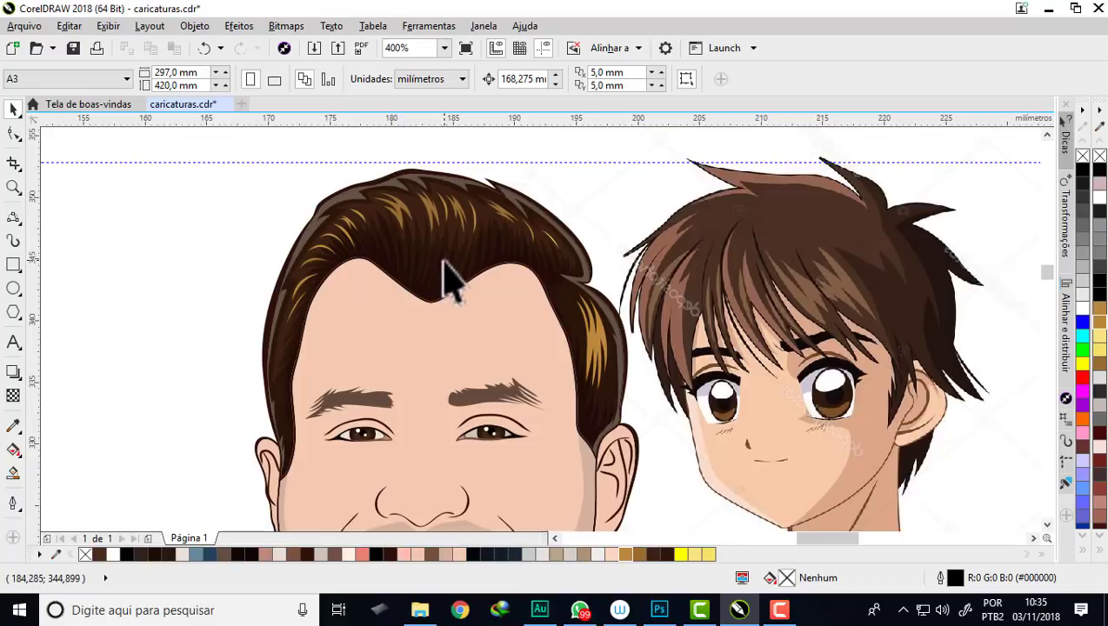
pyautogui.scroll(-1, 426, 213)
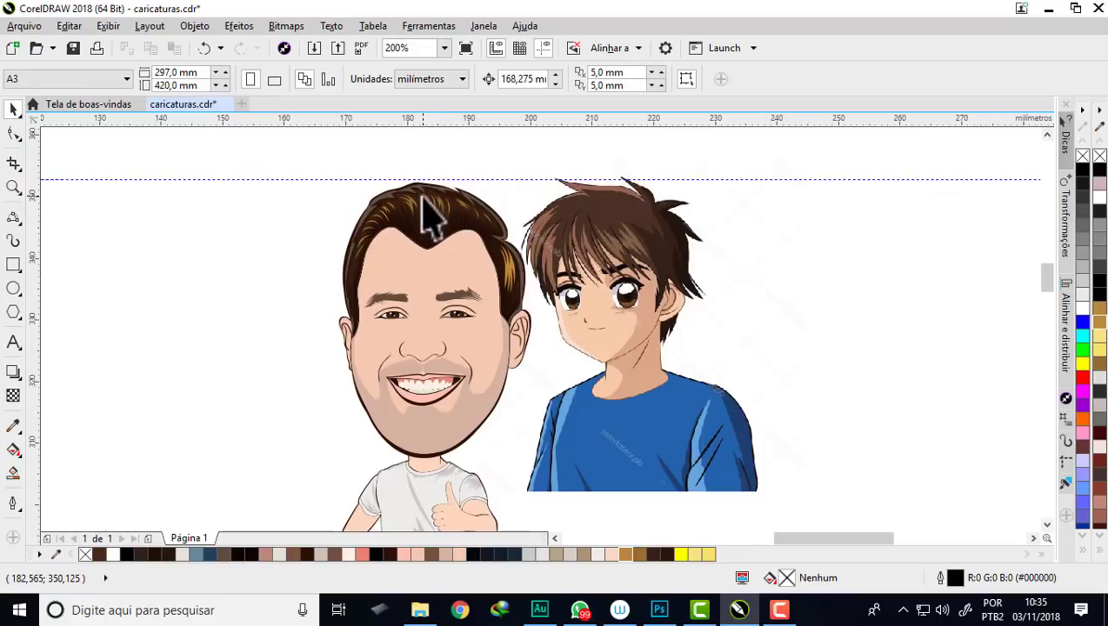
pyautogui.scroll(1, 454, 413)
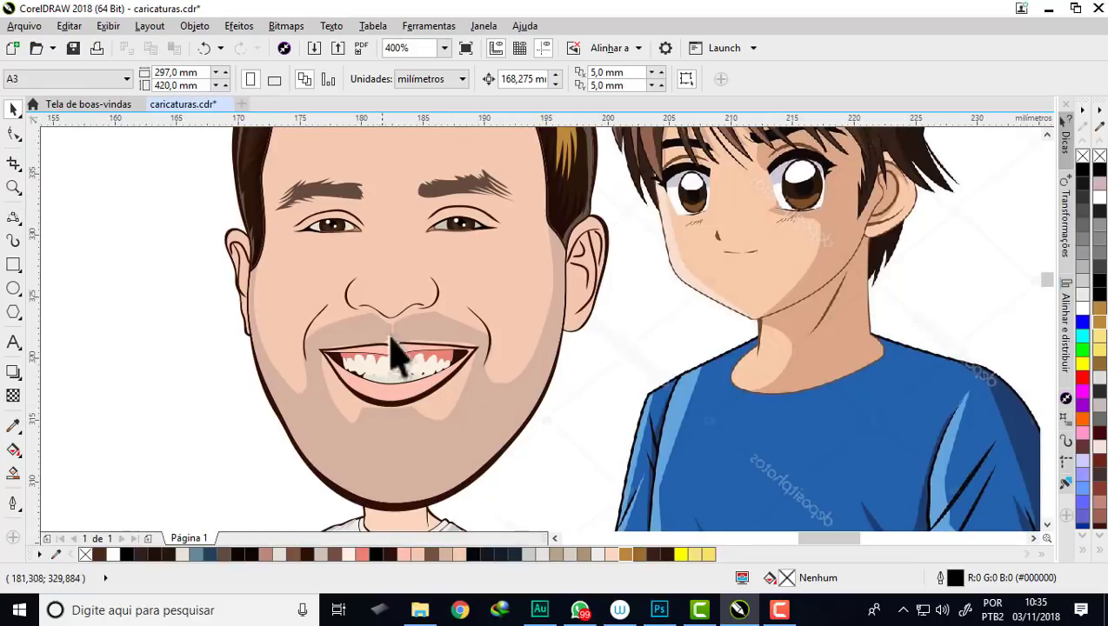
pyautogui.scroll(1, 411, 383)
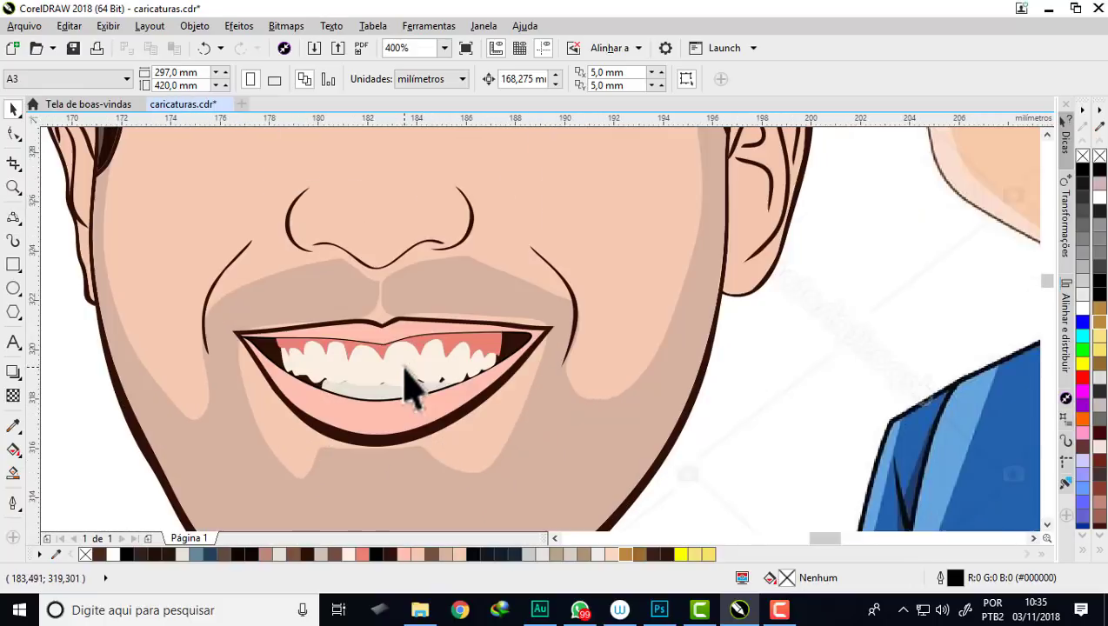
pyautogui.scroll(1, 508, 365)
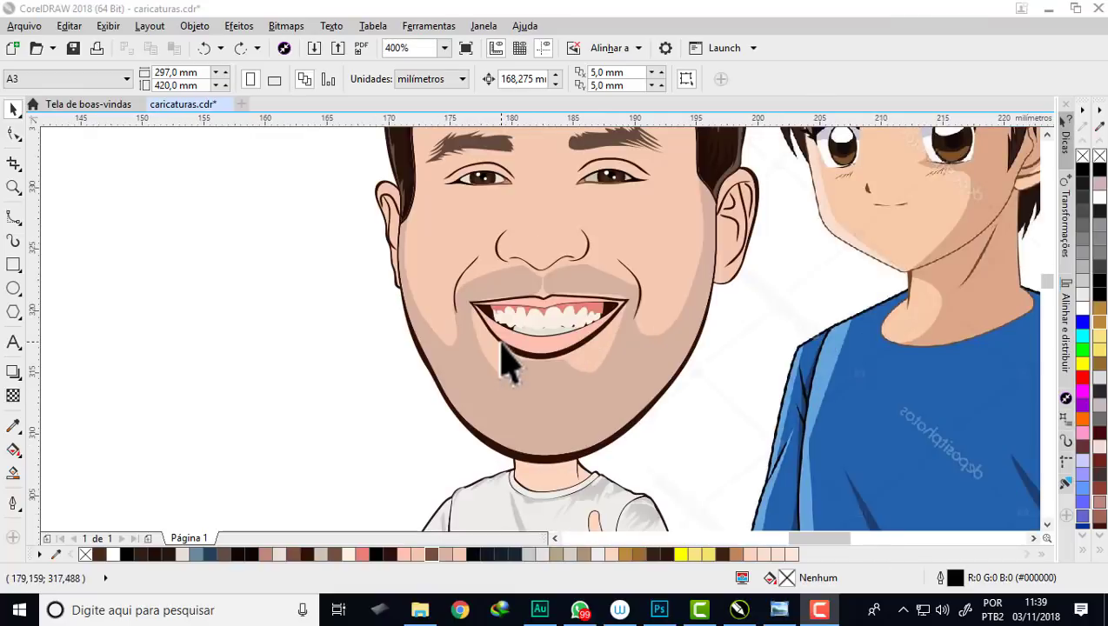
pyautogui.scroll(1, 513, 308)
# Step: Select the light beard-shadow shape around the mouth
pyautogui.click(503, 273)
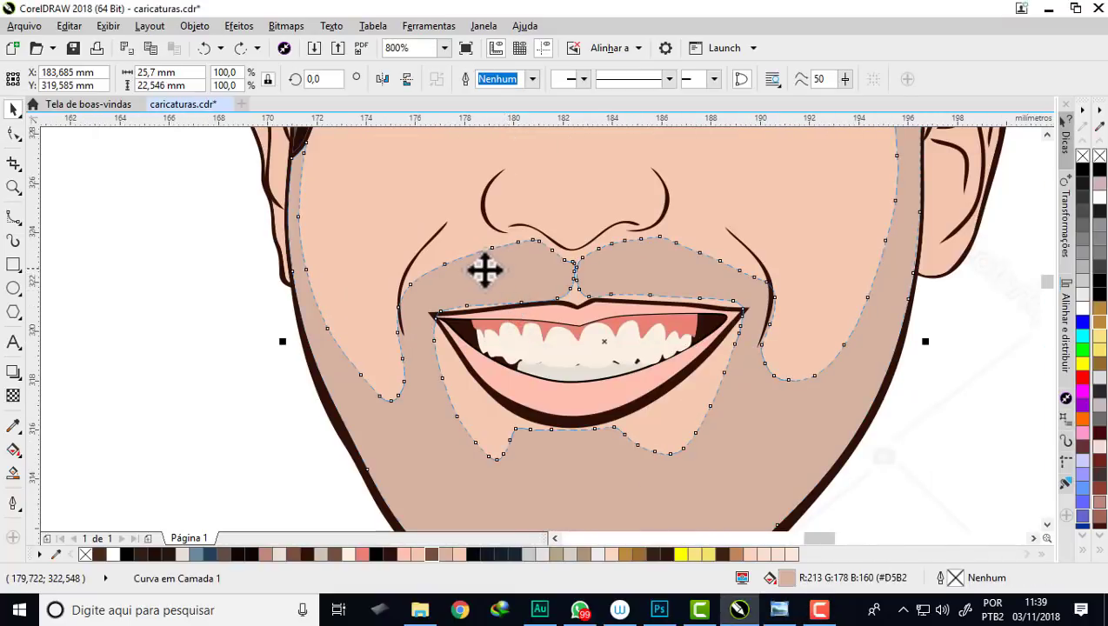
pyautogui.scroll(-4, 520, 271)
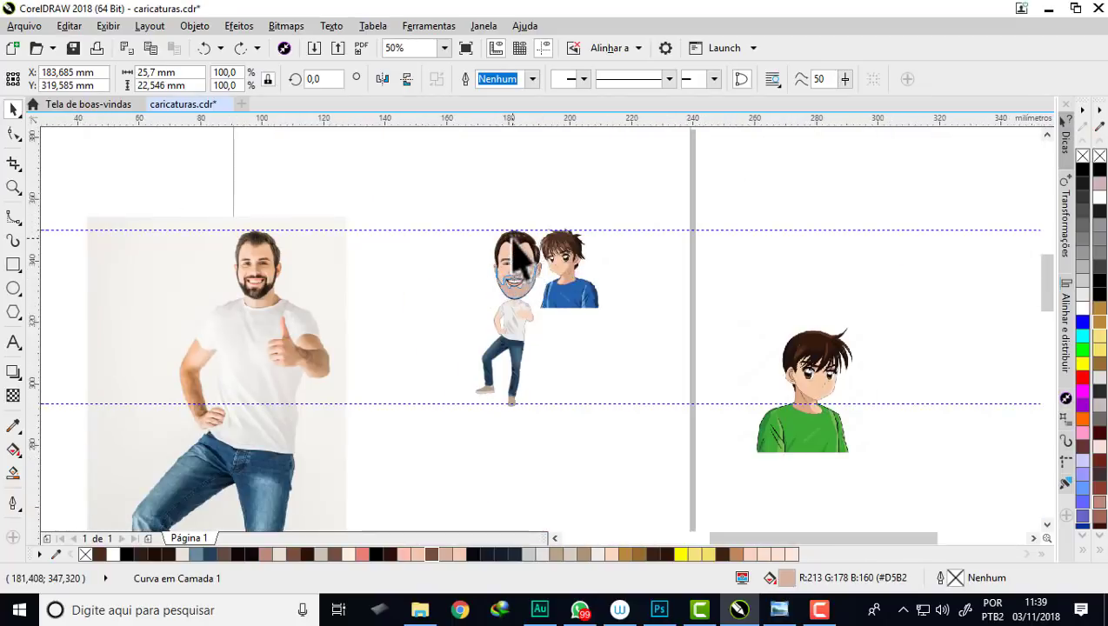
pyautogui.scroll(3, 539, 256)
pyautogui.scroll(1, 539, 257)
pyautogui.scroll(1, 548, 184)
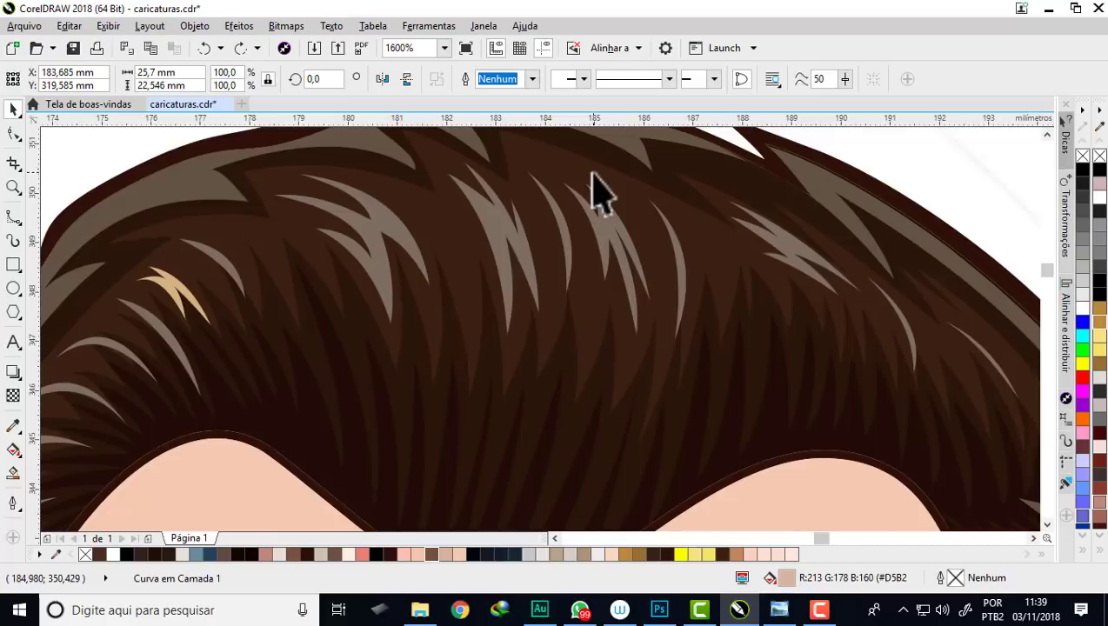
# Step: Sample the hair's dark brown and fill the beard with it (#3A2210)
pyautogui.click(13, 425)
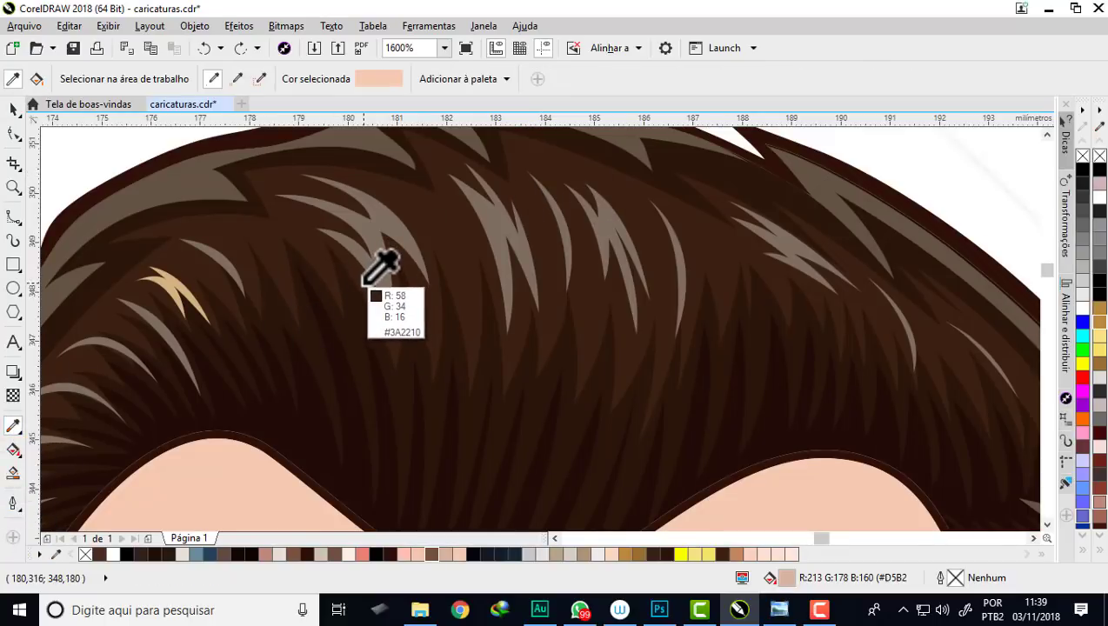
pyautogui.click(357, 319)
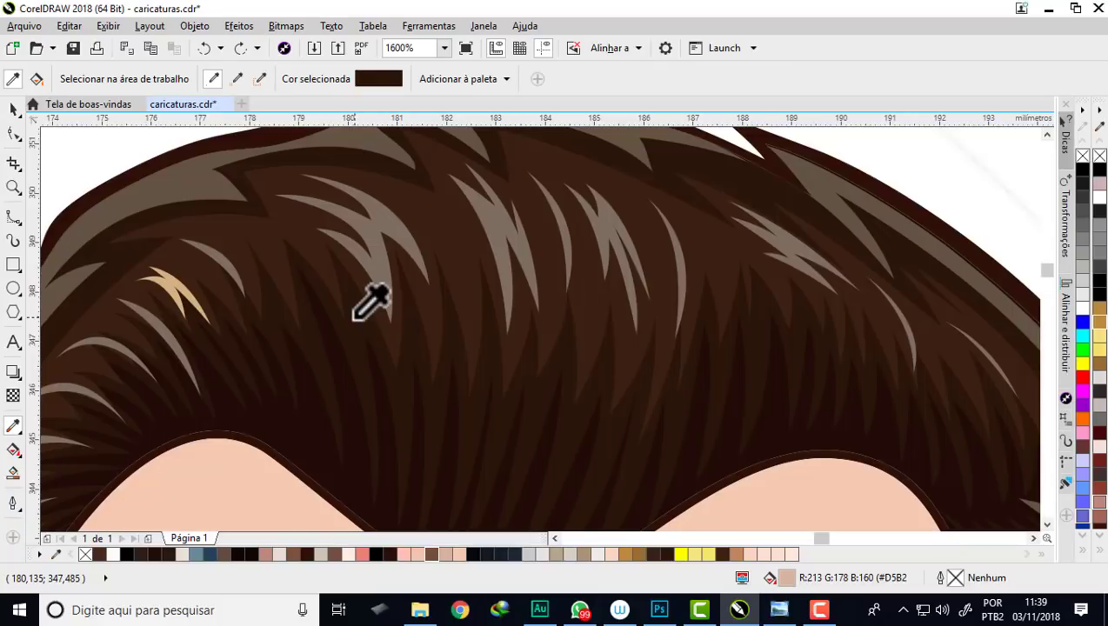
pyautogui.scroll(-3, 420, 245)
pyautogui.scroll(-1, 423, 252)
pyautogui.scroll(2, 437, 383)
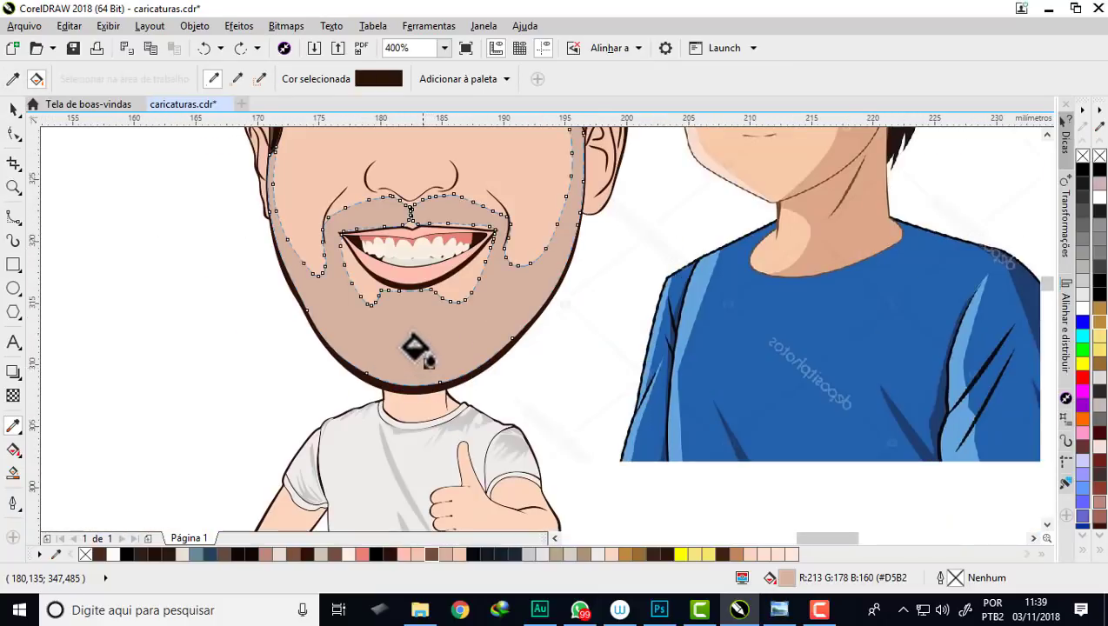
pyautogui.click(415, 346)
pyautogui.scroll(-2, 415, 346)
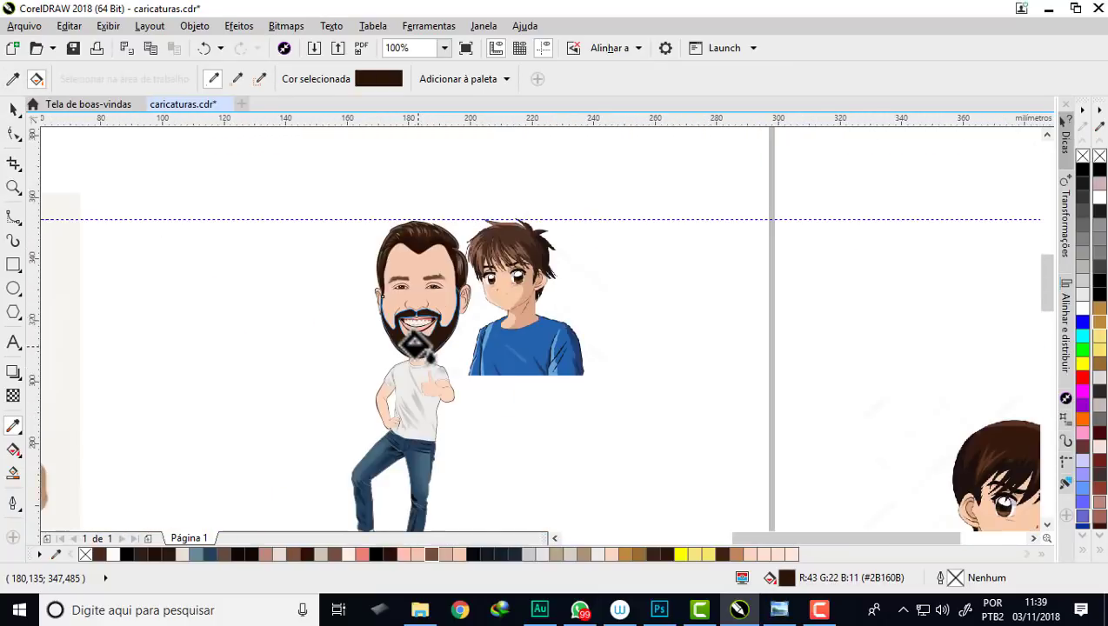
pyautogui.scroll(1, 417, 339)
pyautogui.scroll(1, 415, 326)
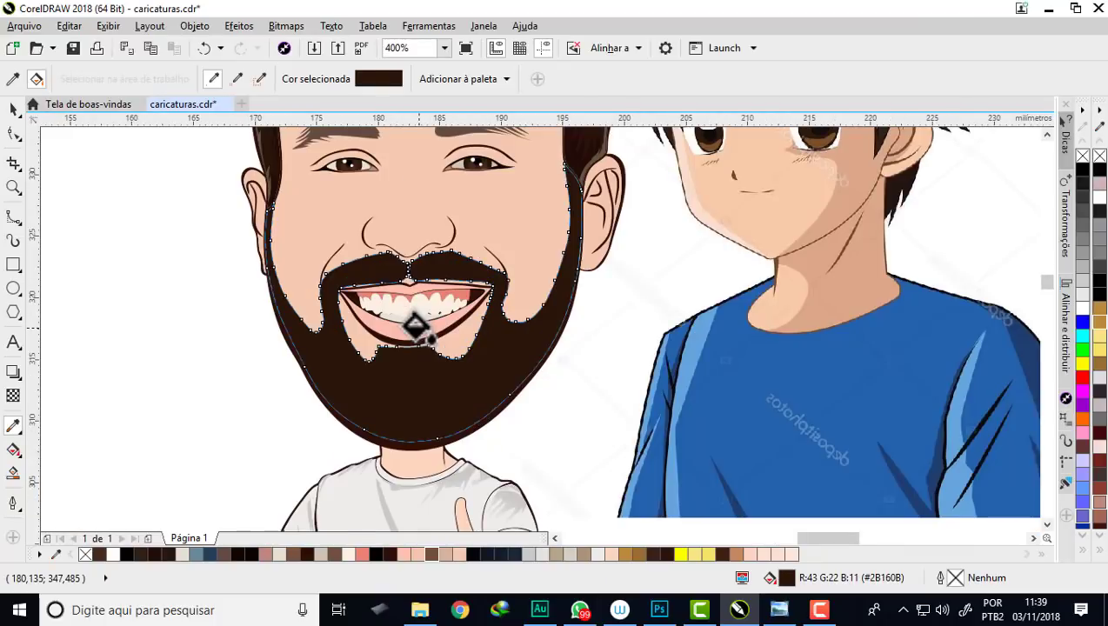
pyautogui.scroll(-1, 415, 326)
pyautogui.scroll(-1, 423, 261)
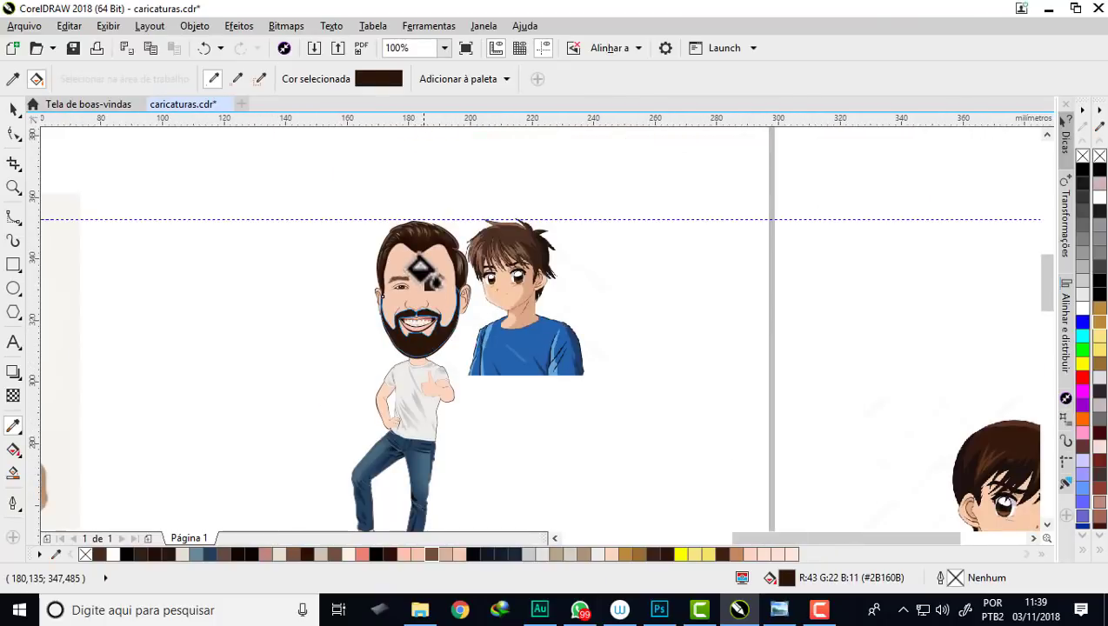
pyautogui.scroll(2, 415, 211)
pyautogui.scroll(1, 420, 159)
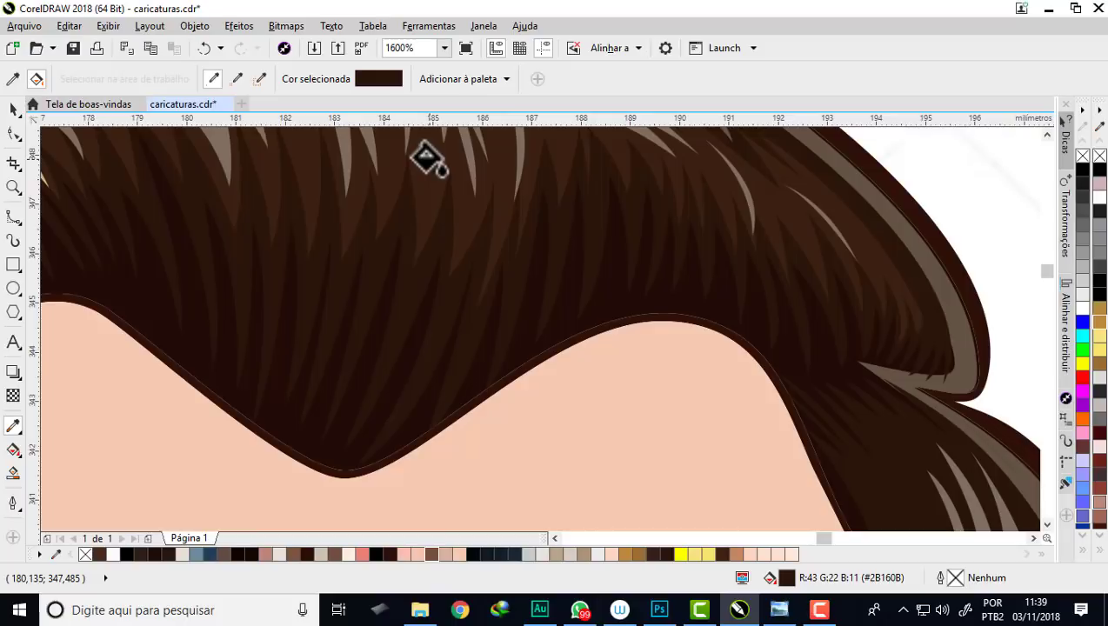
pyautogui.scroll(-2, 427, 169)
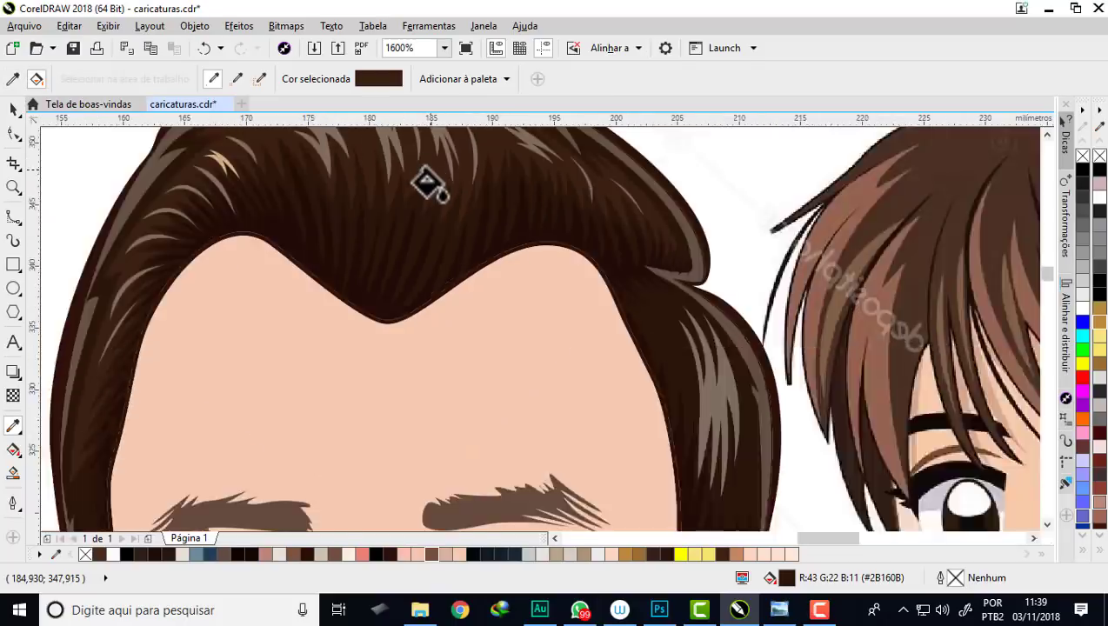
pyautogui.scroll(-2, 426, 226)
pyautogui.scroll(3, 421, 306)
pyautogui.scroll(-1, 417, 315)
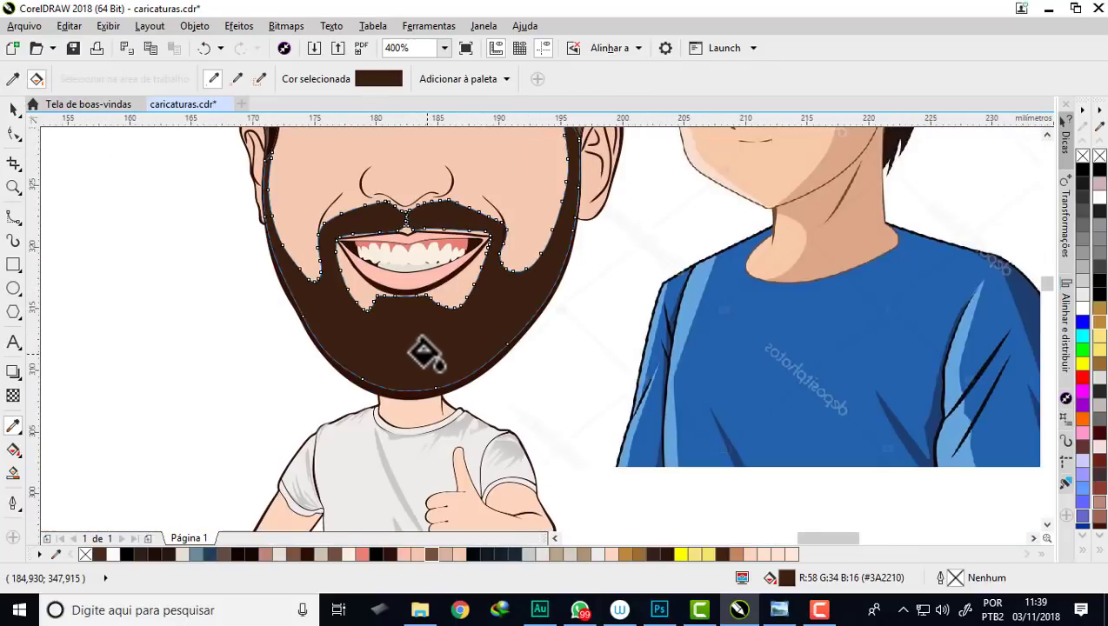
# Step: Clear the selection to view the dark brown beard around the mouth
pyautogui.press('space')
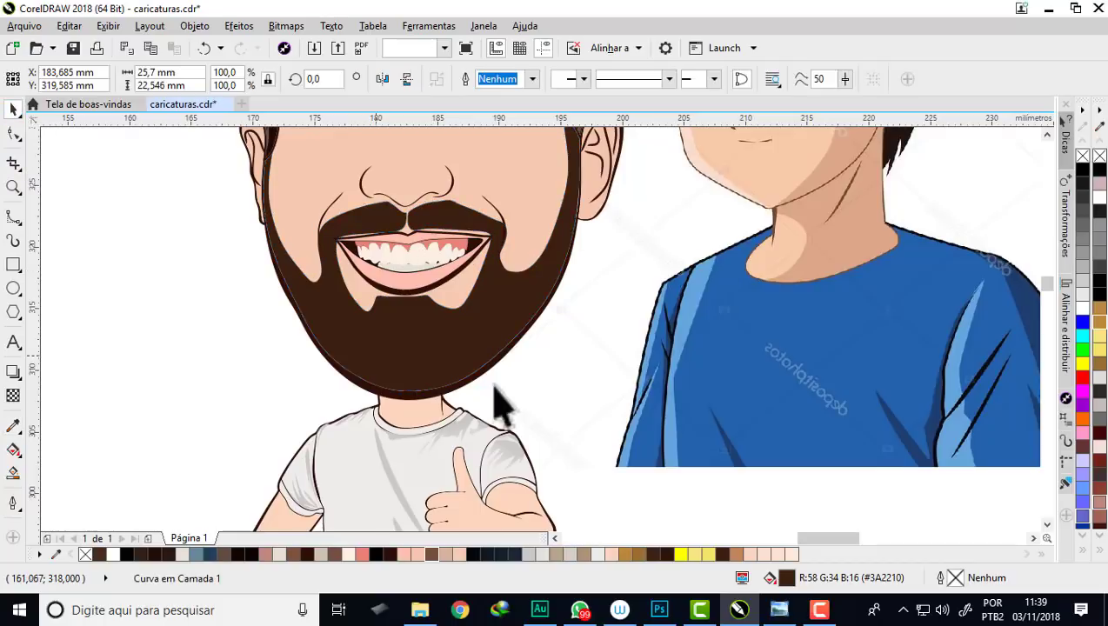
pyautogui.click(494, 396)
pyautogui.scroll(-1, 487, 357)
pyautogui.scroll(-1, 487, 356)
pyautogui.scroll(2, 487, 352)
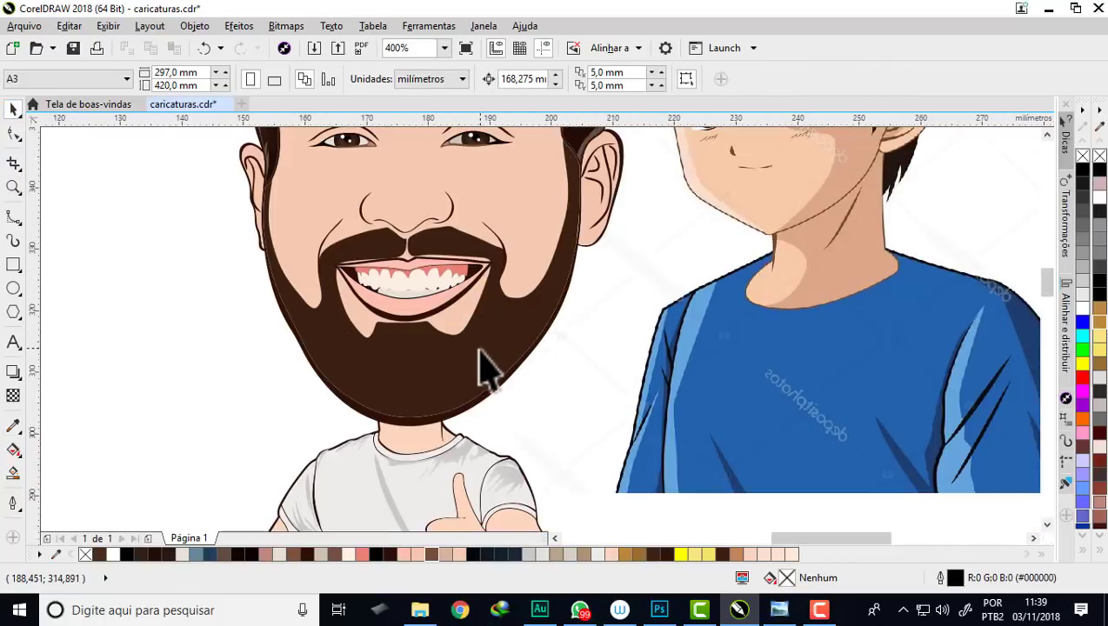
pyautogui.scroll(-1, 487, 356)
pyautogui.scroll(1, 483, 341)
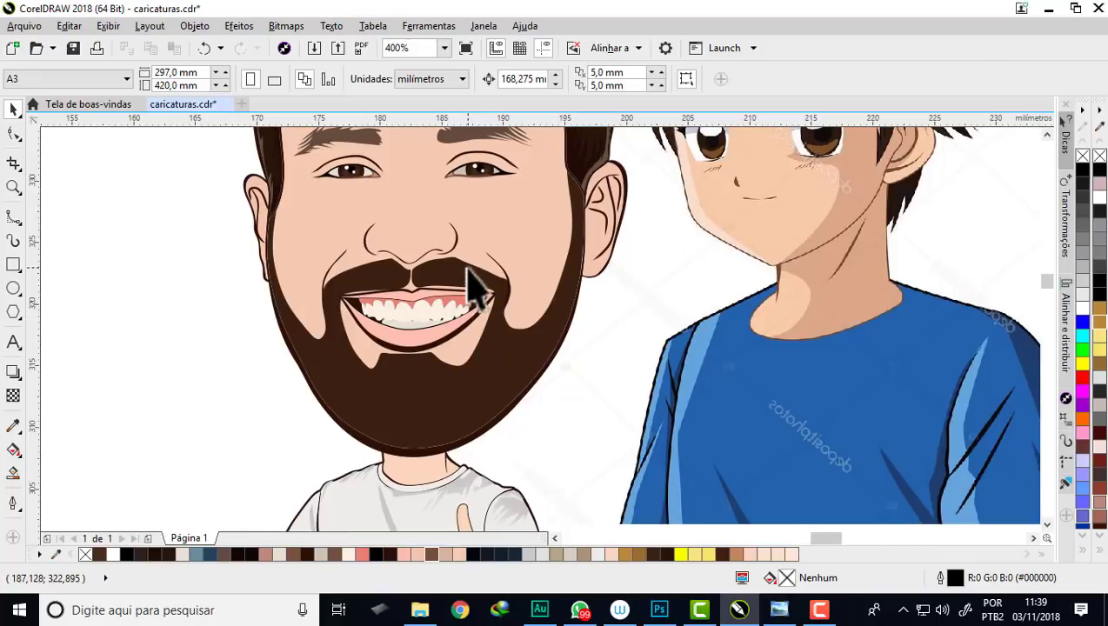
pyautogui.scroll(1, 477, 287)
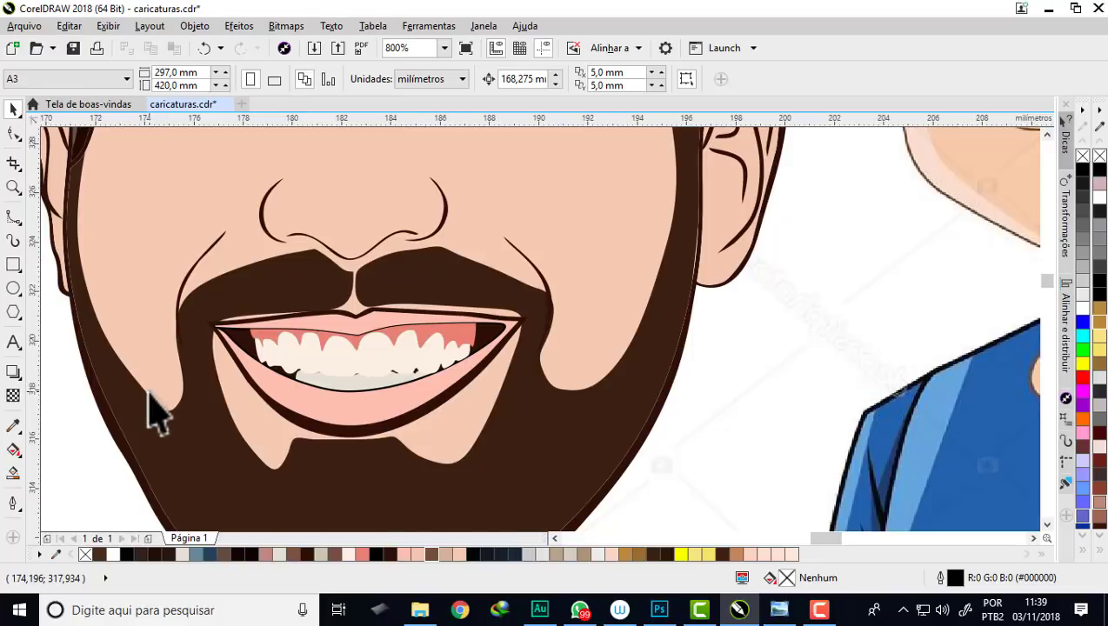
# Step: Switch to the 3-Point Curve tool from the curve flyout
pyautogui.click(31, 229)
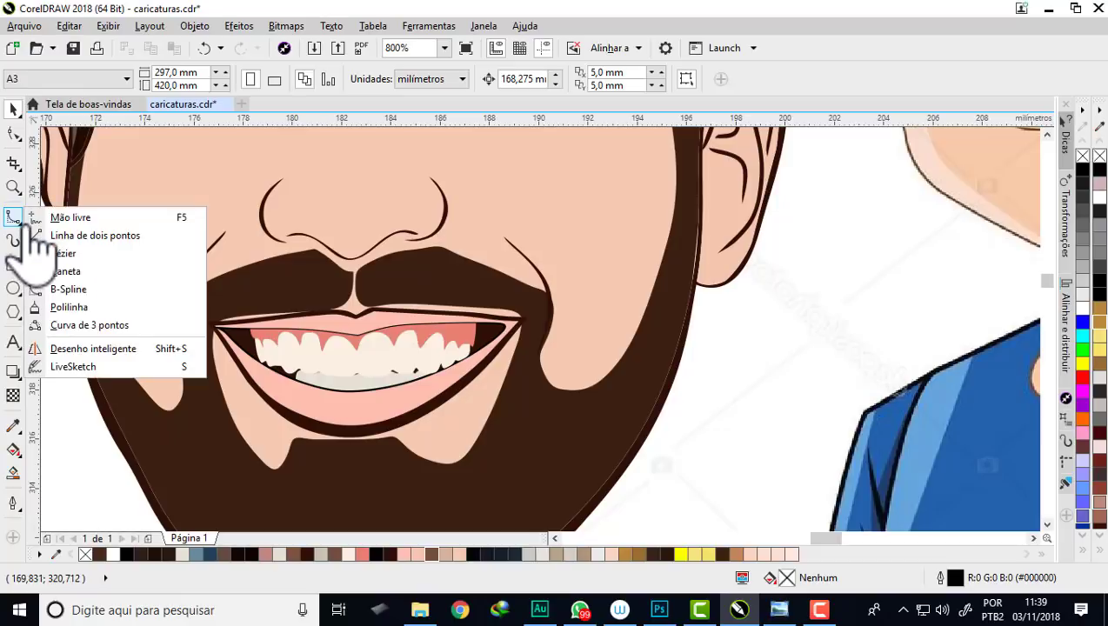
pyautogui.click(16, 222)
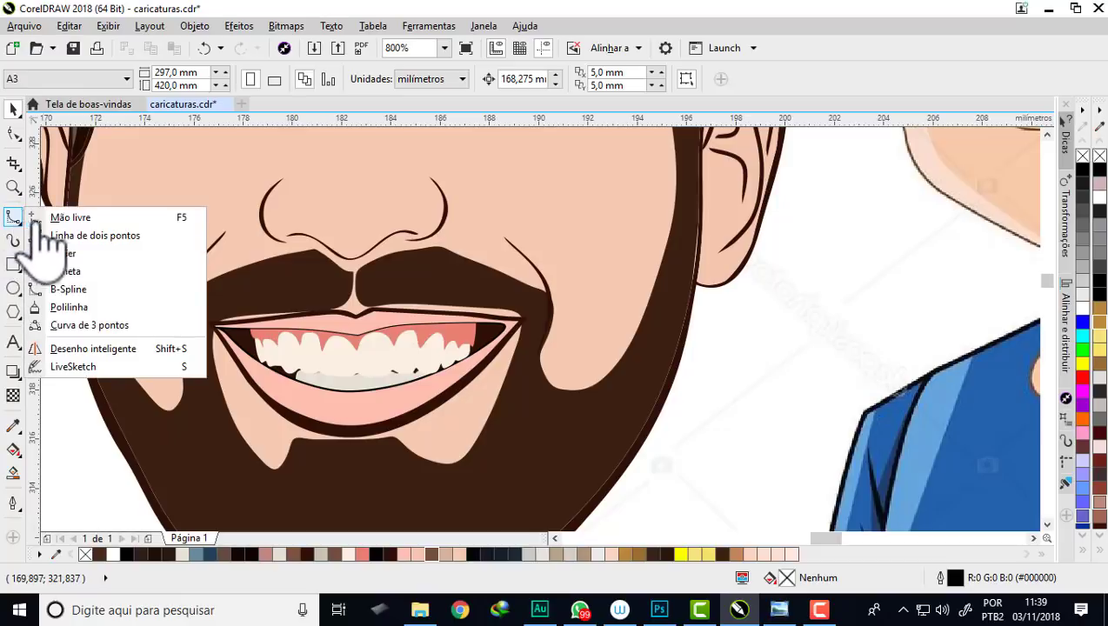
pyautogui.click(108, 327)
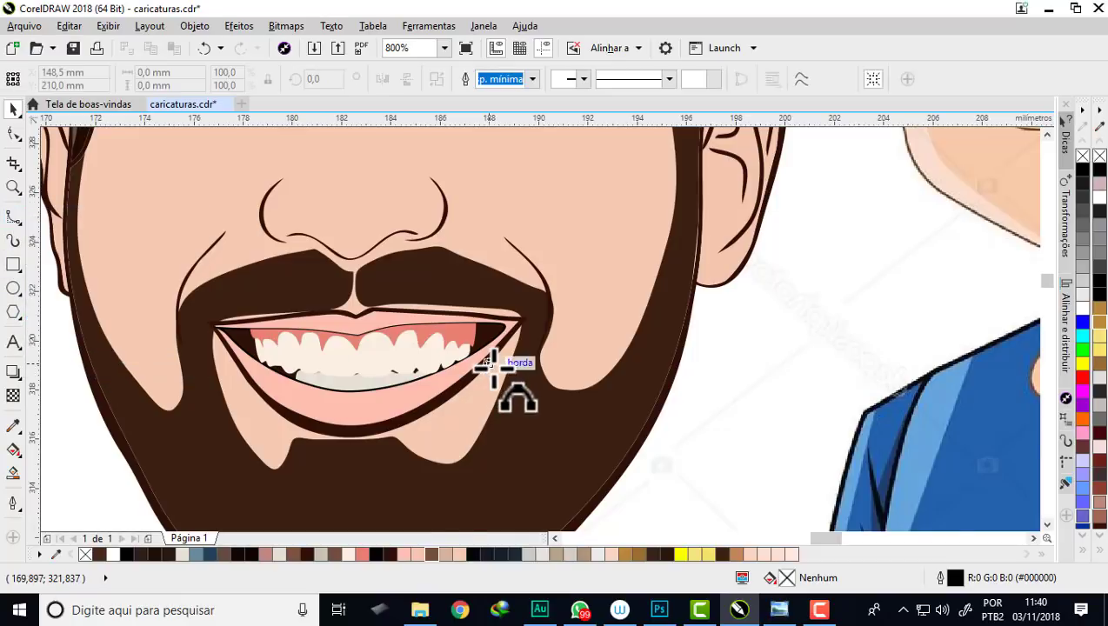
pyautogui.scroll(-2, 452, 366)
pyautogui.scroll(2, 300, 358)
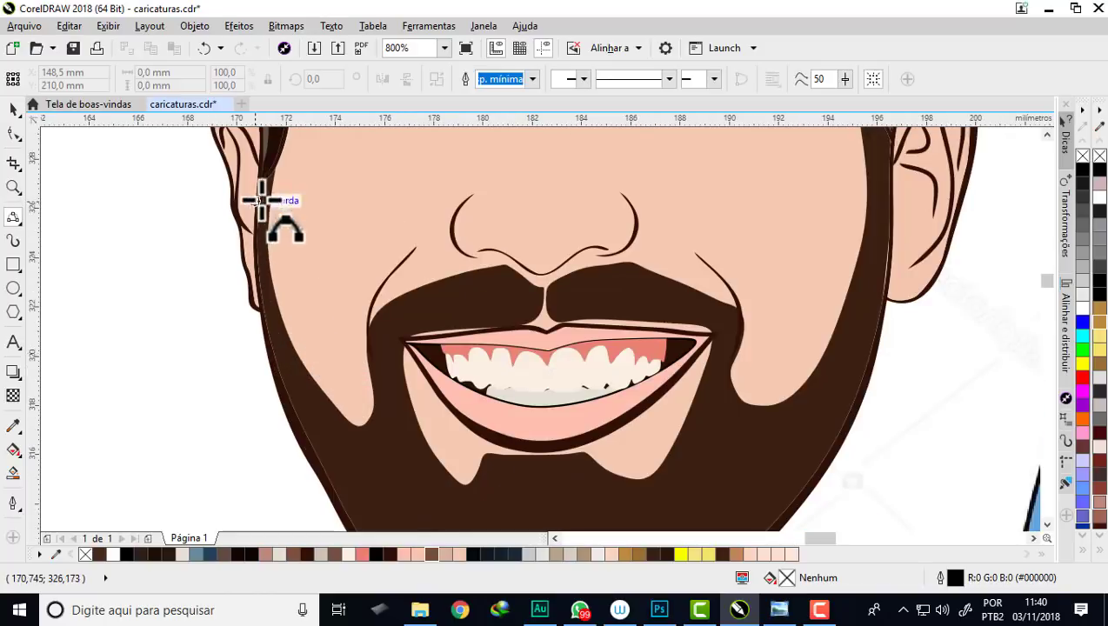
pyautogui.scroll(1, 300, 265)
pyautogui.scroll(1, 296, 260)
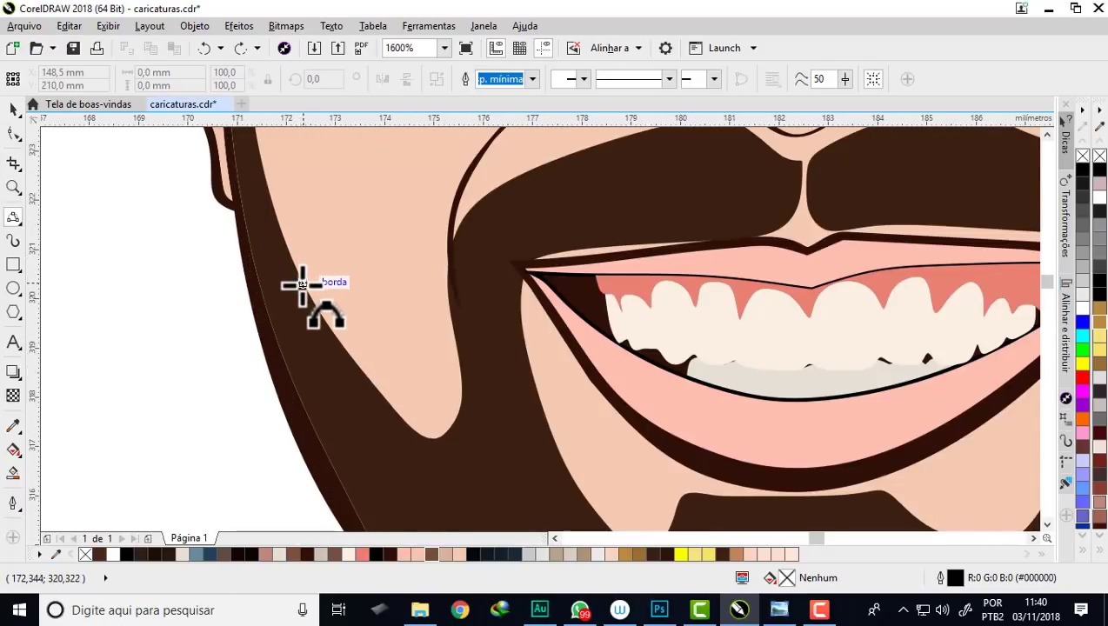
# Step: Draw a zigzag strand curve along the left beard and cheek edge
pyautogui.moveTo(303, 291); pyautogui.dragTo(297, 234)
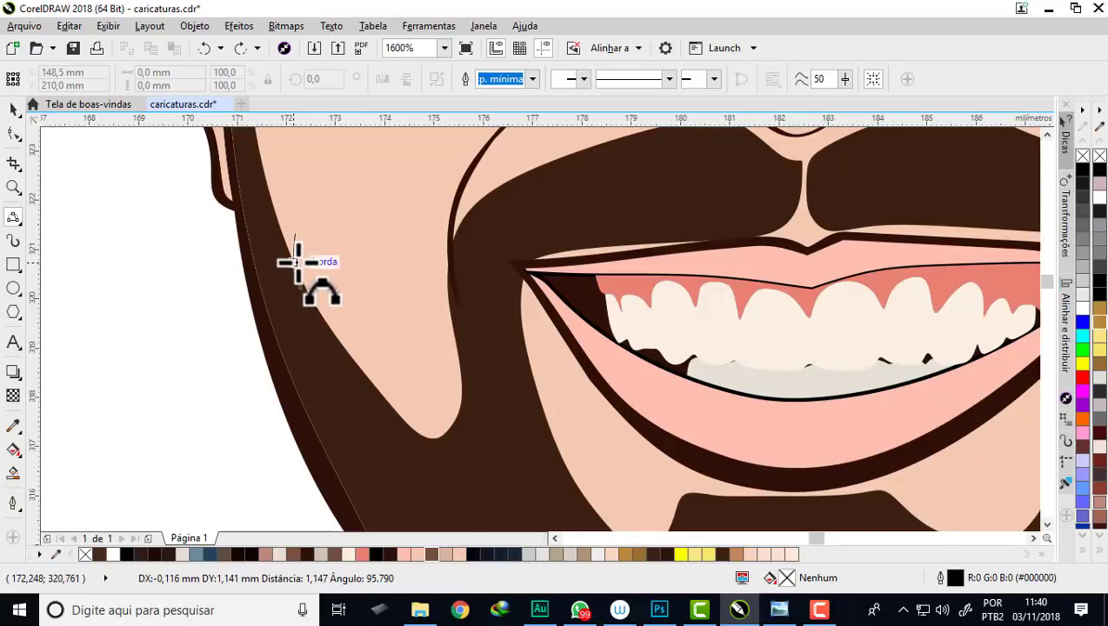
pyautogui.click(297, 252)
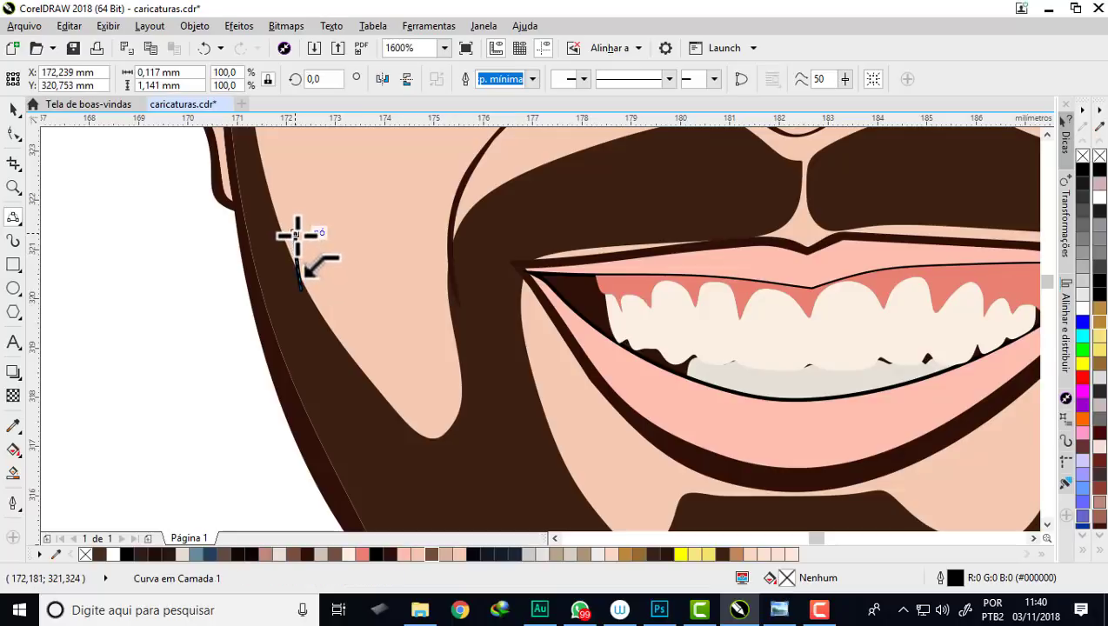
pyautogui.moveTo(295, 233); pyautogui.dragTo(349, 345)
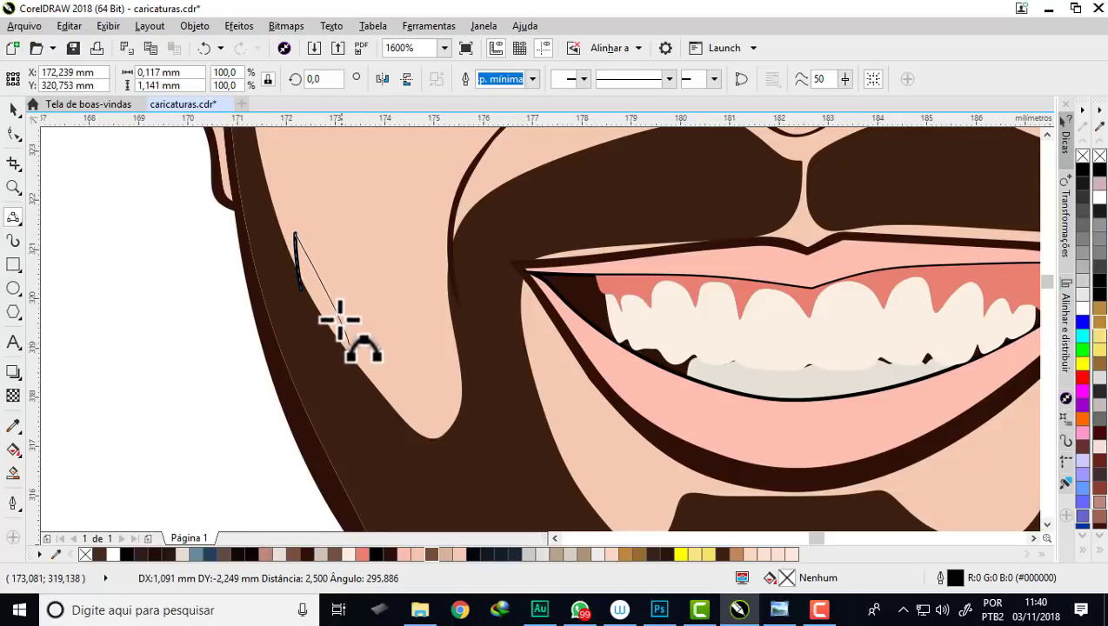
pyautogui.click(320, 296)
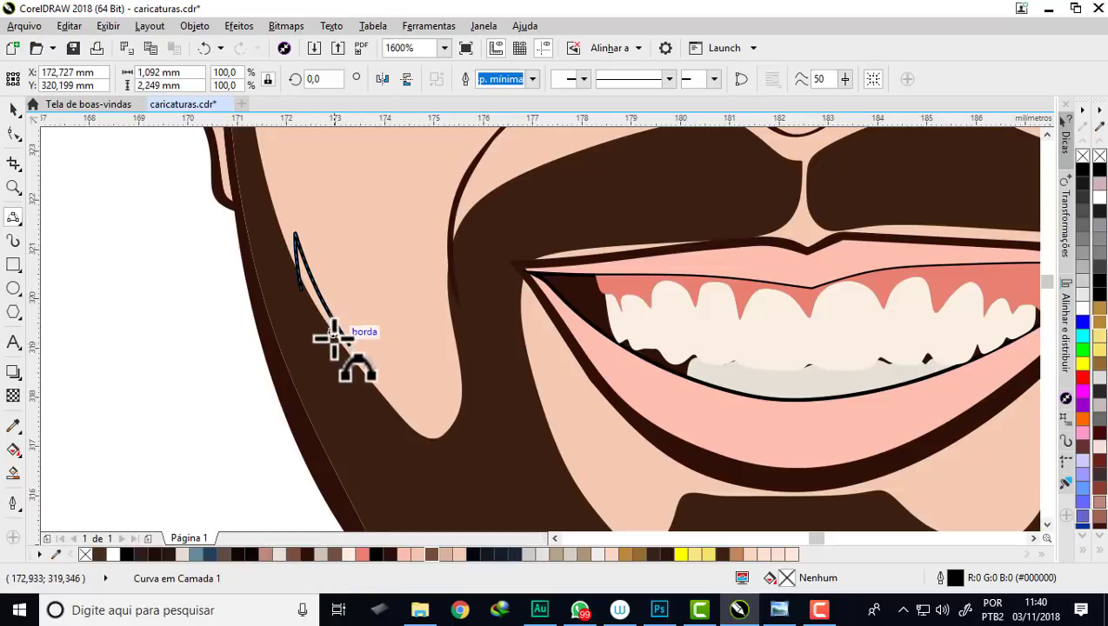
pyautogui.scroll(1, 329, 334)
pyautogui.scroll(2, 366, 363)
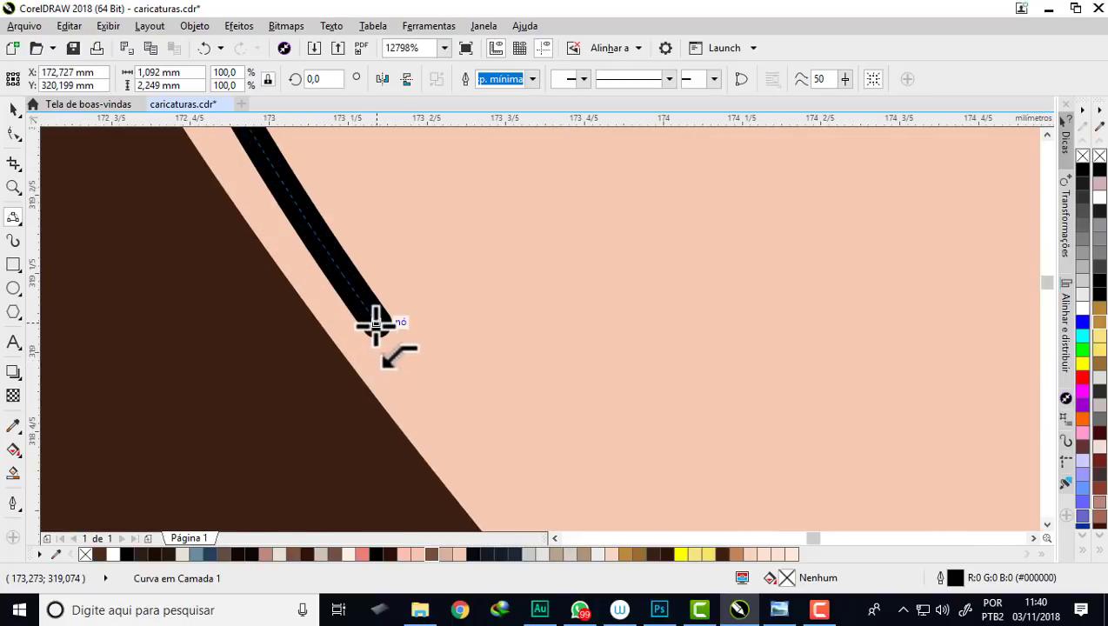
pyautogui.moveTo(260, 241); pyautogui.dragTo(256, 233)
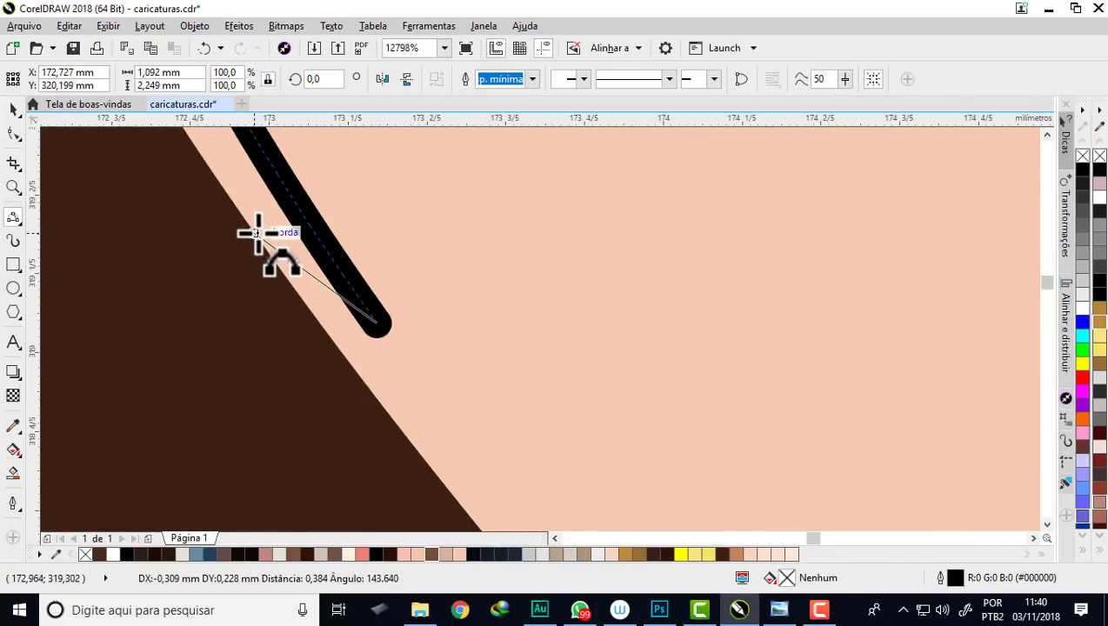
pyautogui.moveTo(299, 278); pyautogui.dragTo(296, 272)
pyautogui.scroll(-3, 348, 331)
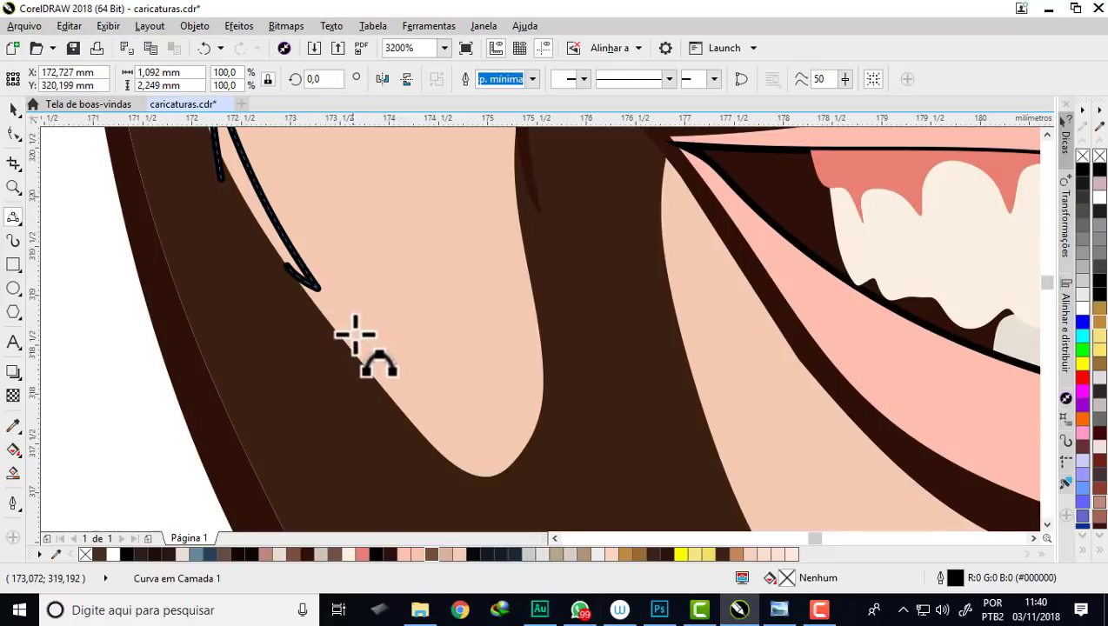
pyautogui.scroll(2, 260, 253)
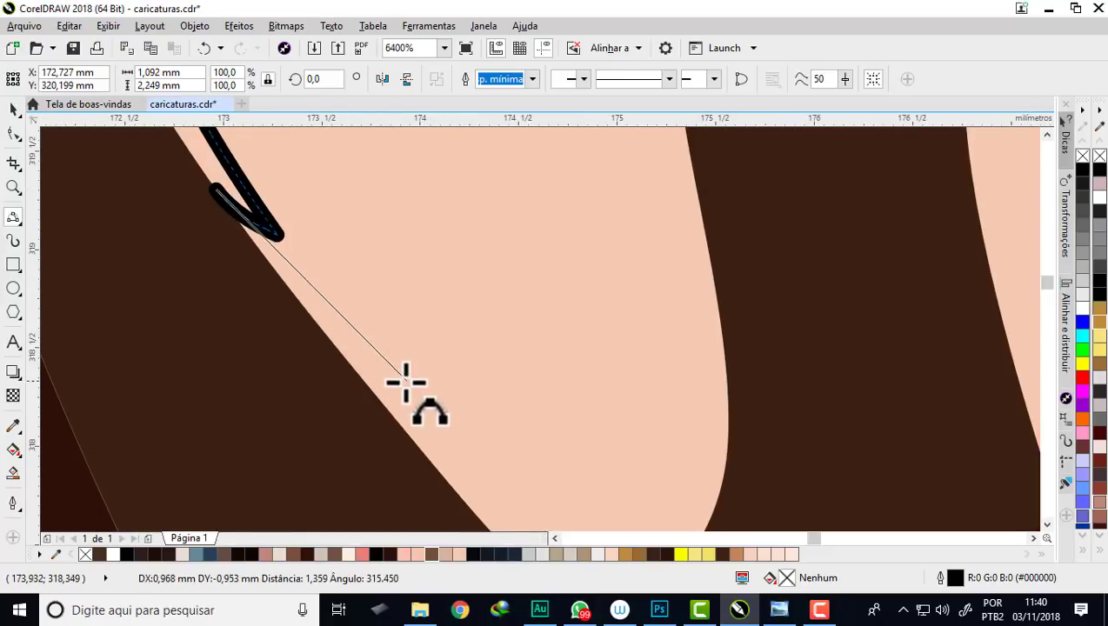
# Step: Extend the strand down the beard edge to its lower curve
pyautogui.moveTo(402, 388)
pyautogui.mouseDown()
pyautogui.moveTo(315, 322)
pyautogui.moveTo(292, 289)
pyautogui.mouseUp()
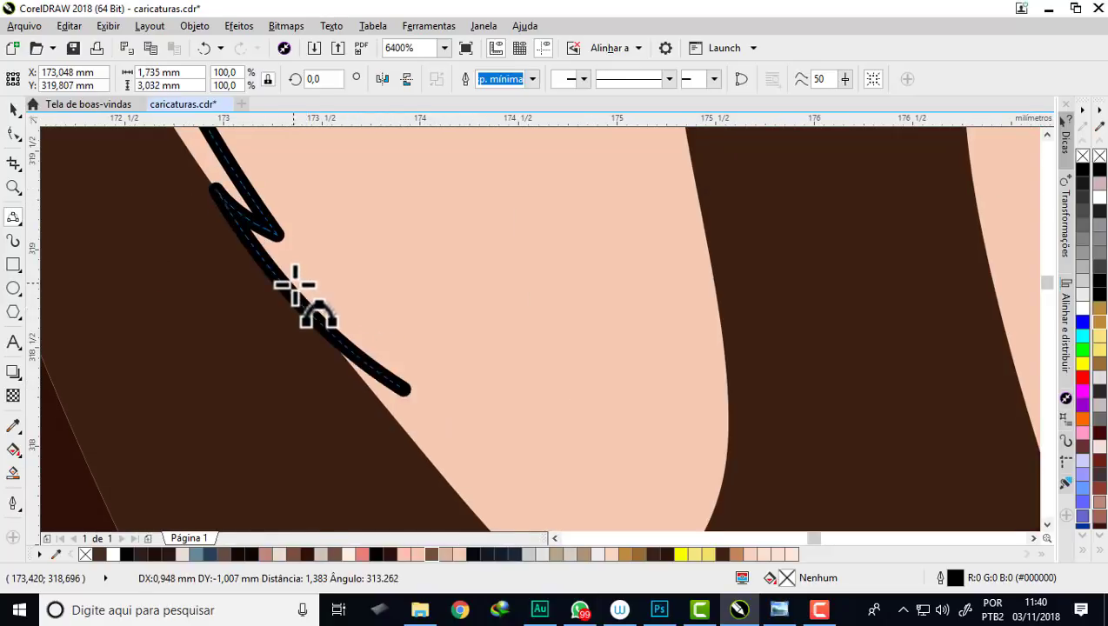
pyautogui.scroll(-2, 309, 324)
pyautogui.scroll(1, 333, 323)
pyautogui.scroll(-1, 324, 283)
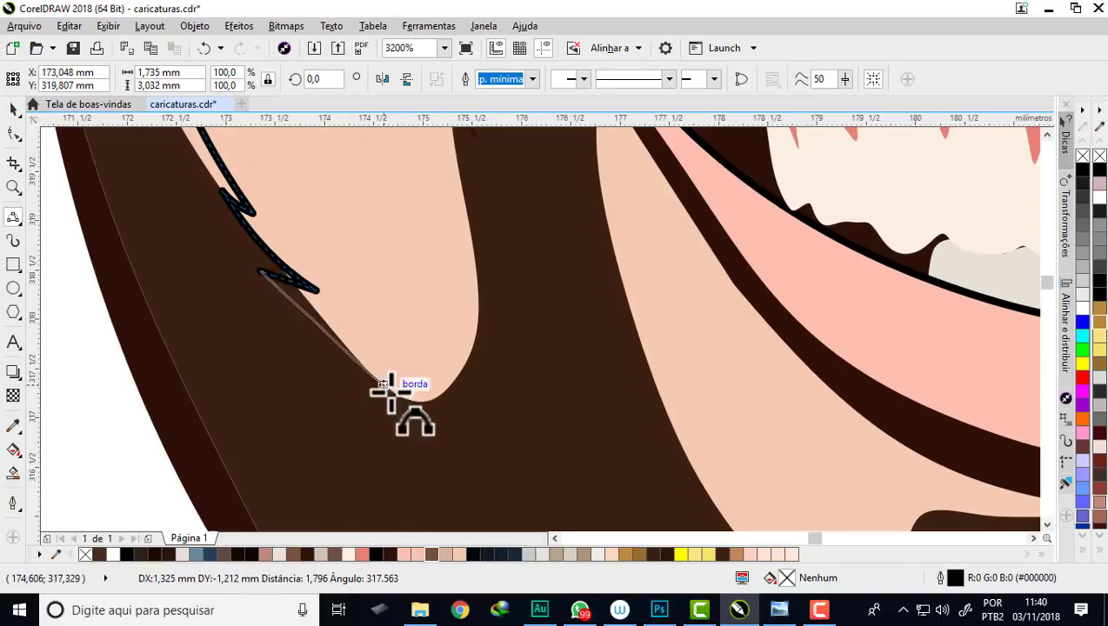
pyautogui.moveTo(462, 423); pyautogui.dragTo(451, 372)
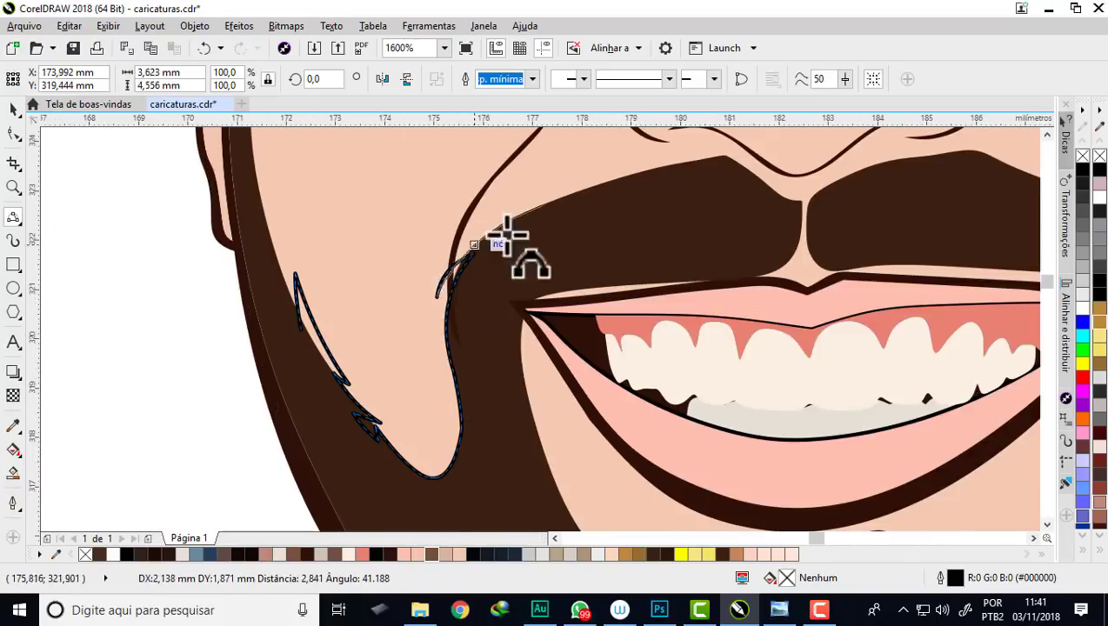
pyautogui.scroll(1, 504, 235)
# Step: Add zigzag strand points along the mustache's top edge
pyautogui.click(452, 240)
pyautogui.scroll(1, 539, 207)
pyautogui.click(551, 254)
pyautogui.scroll(-2, 552, 254)
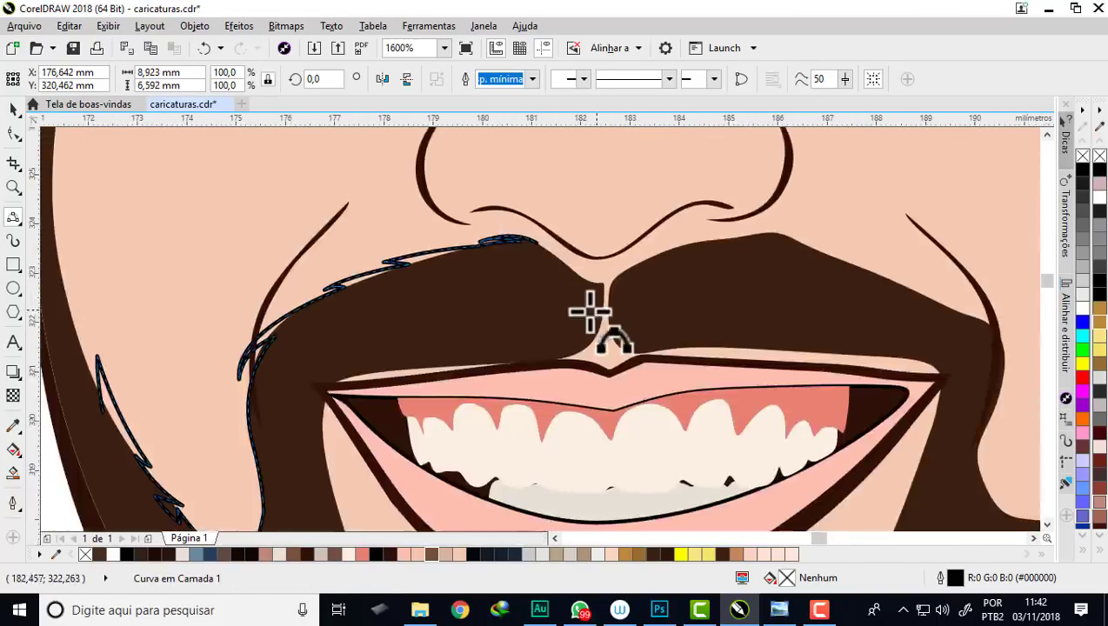
pyautogui.scroll(1, 589, 309)
pyautogui.click(532, 217)
pyautogui.click(619, 258)
pyautogui.scroll(1, 644, 287)
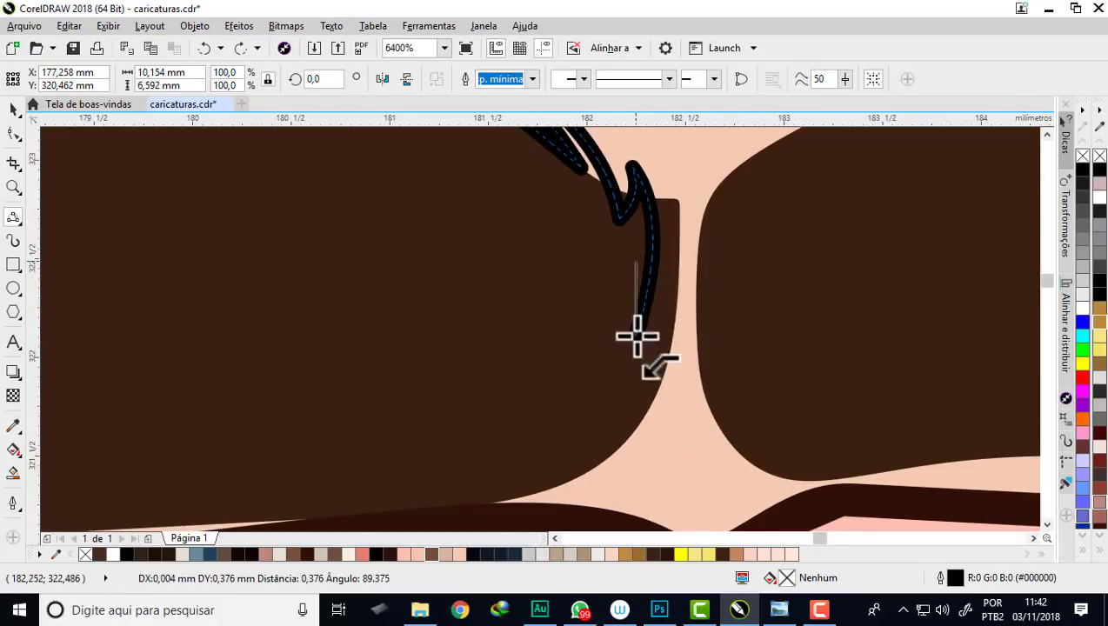
# Step: Continue the zigzag across the mustache's centre and along its lower edge to the left corner
pyautogui.click(593, 354)
pyautogui.scroll(1, 594, 354)
pyautogui.click(766, 346)
pyautogui.scroll(-1, 520, 387)
pyautogui.click(519, 388)
pyautogui.scroll(-2, 519, 388)
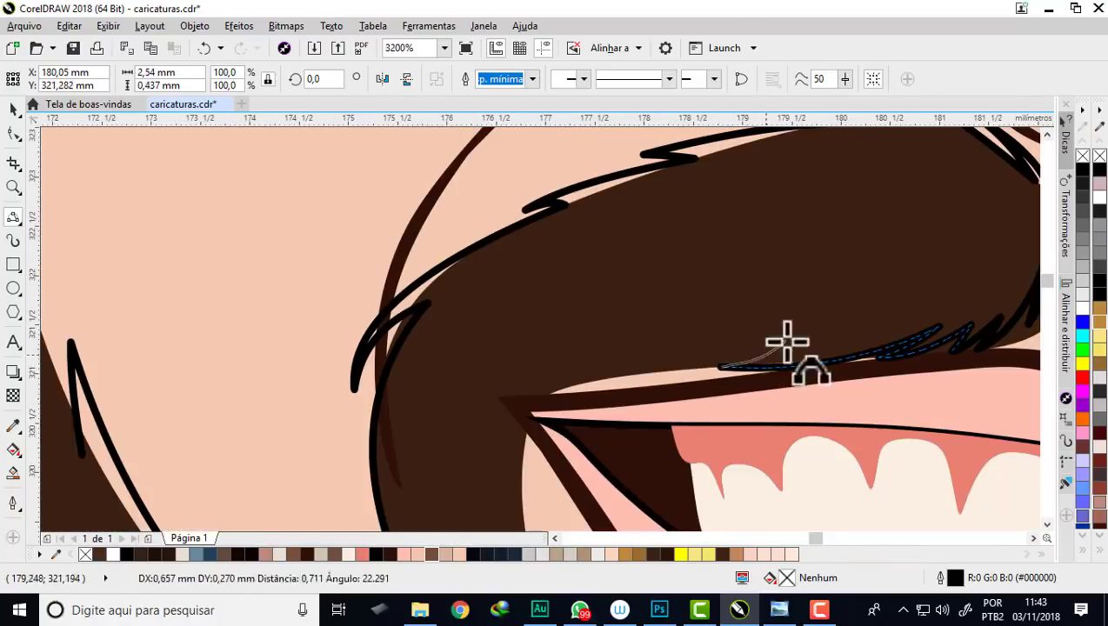
pyautogui.scroll(2, 630, 358)
pyautogui.click(549, 420)
pyautogui.scroll(-2, 549, 420)
pyautogui.scroll(-2, 474, 341)
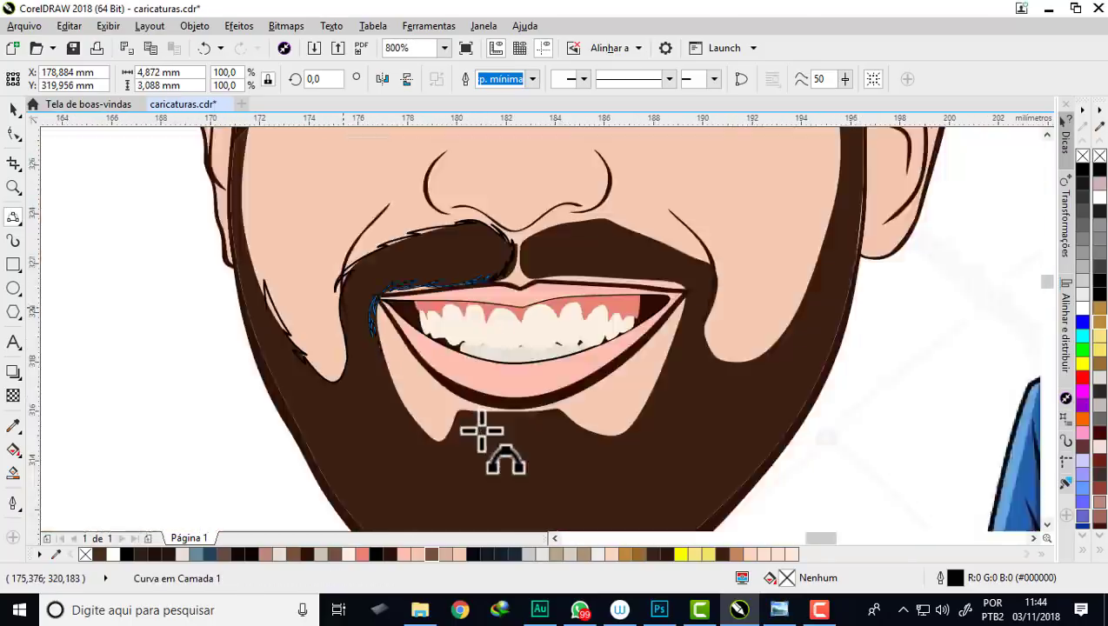
pyautogui.scroll(3, 482, 440)
pyautogui.scroll(-1, 403, 329)
pyautogui.scroll(1, 329, 322)
# Step: Trace zigzag strands along the chin patch edge under the lower lip
pyautogui.click(295, 380)
pyautogui.click(358, 266)
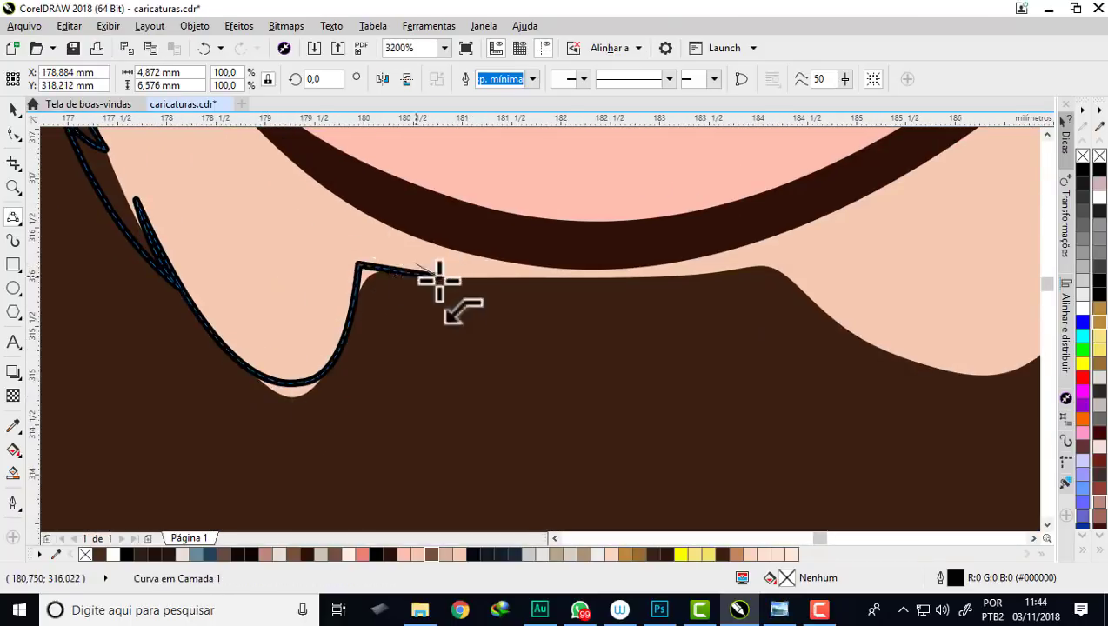
pyautogui.scroll(-3, 452, 270)
pyautogui.scroll(2, 521, 322)
pyautogui.click(513, 314)
pyautogui.click(524, 323)
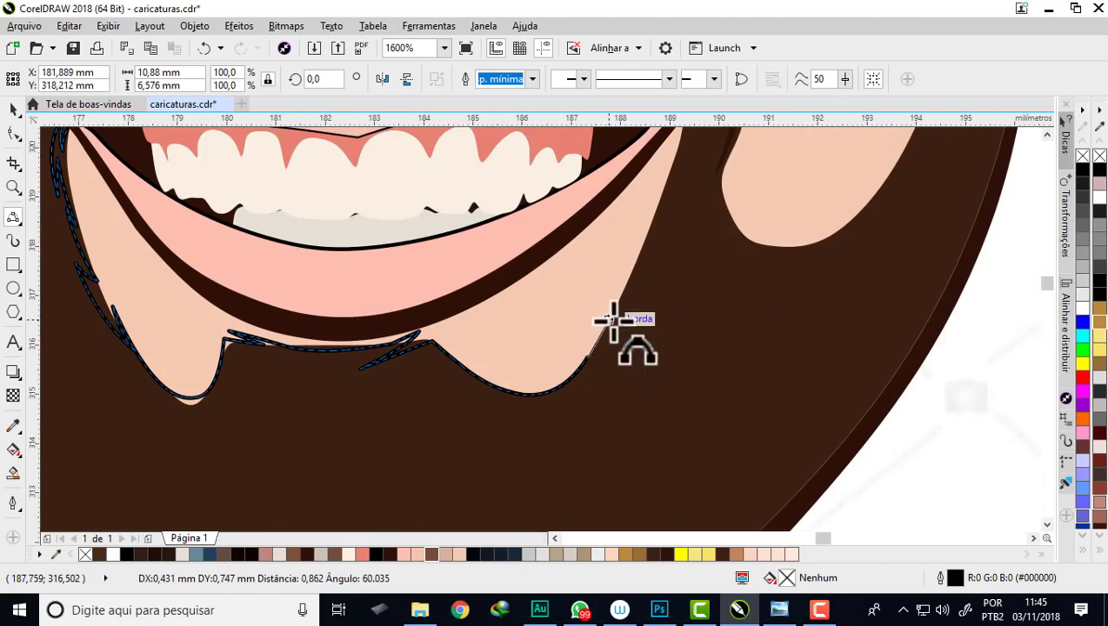
# Step: Continue the strand along the cheek curve right of the mouth
pyautogui.scroll(3, 638, 334)
pyautogui.scroll(-2, 784, 271)
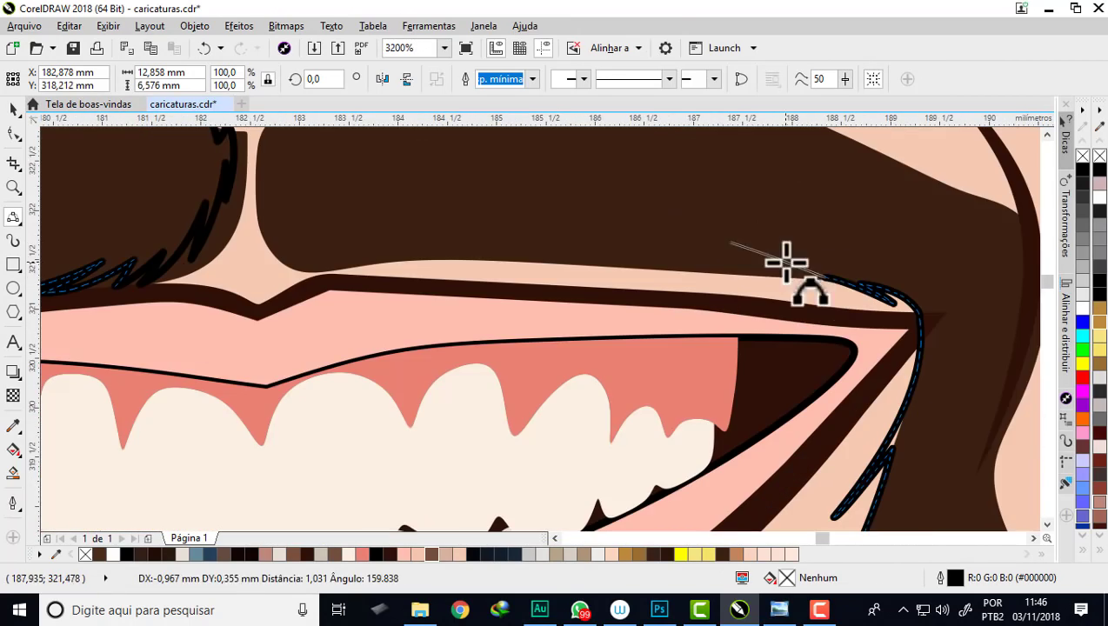
pyautogui.scroll(1, 633, 277)
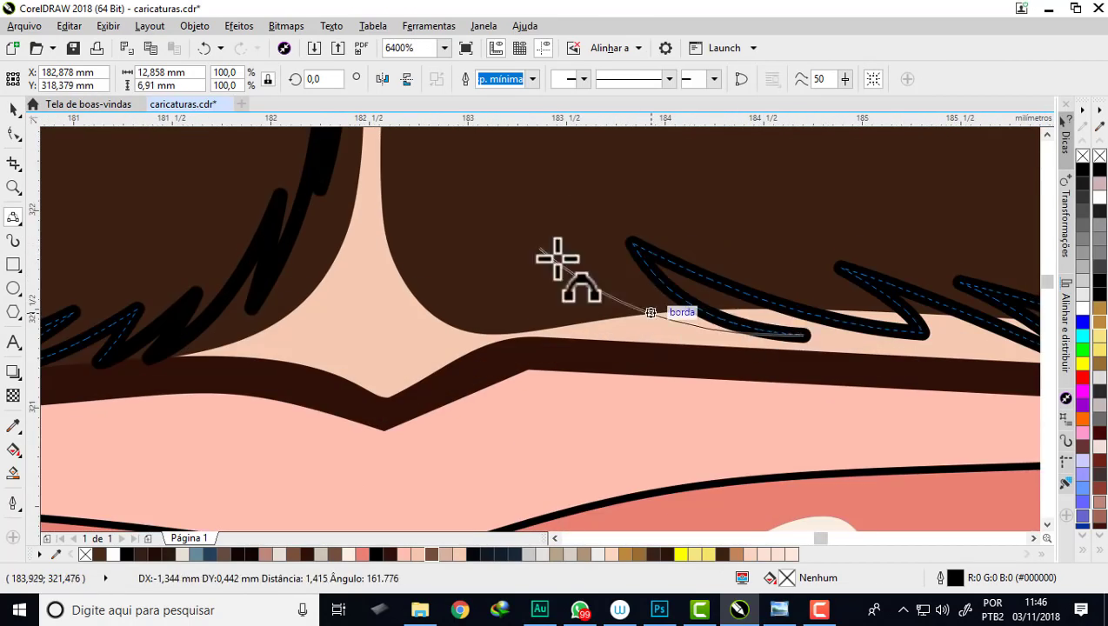
pyautogui.scroll(-1, 717, 358)
pyautogui.scroll(-2, 609, 313)
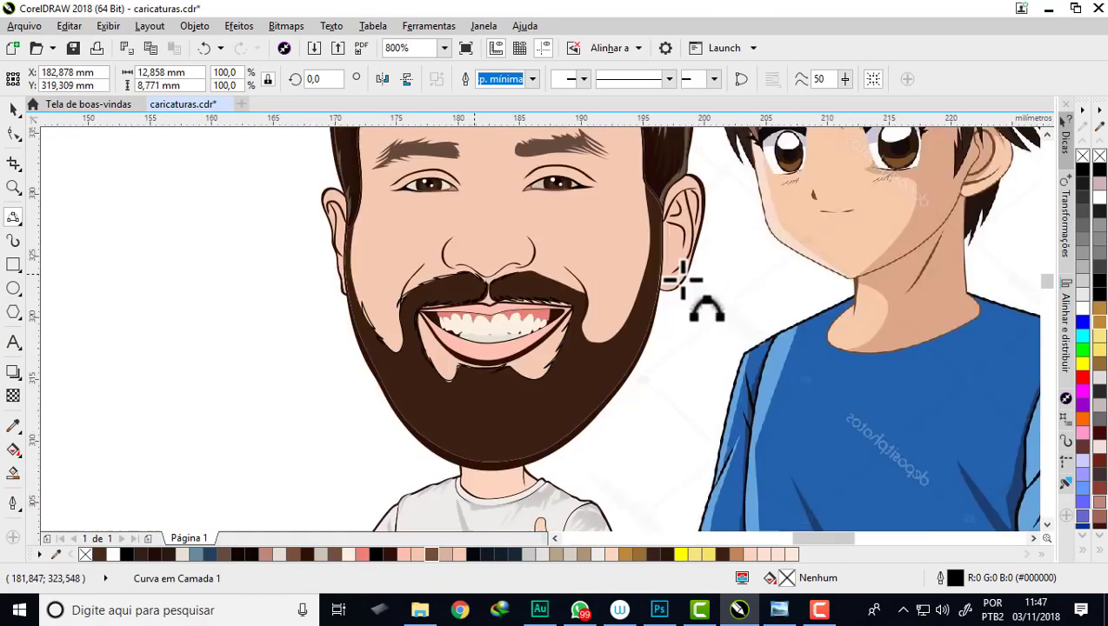
pyautogui.scroll(1, 495, 272)
pyautogui.scroll(1, 668, 316)
pyautogui.scroll(-1, 614, 329)
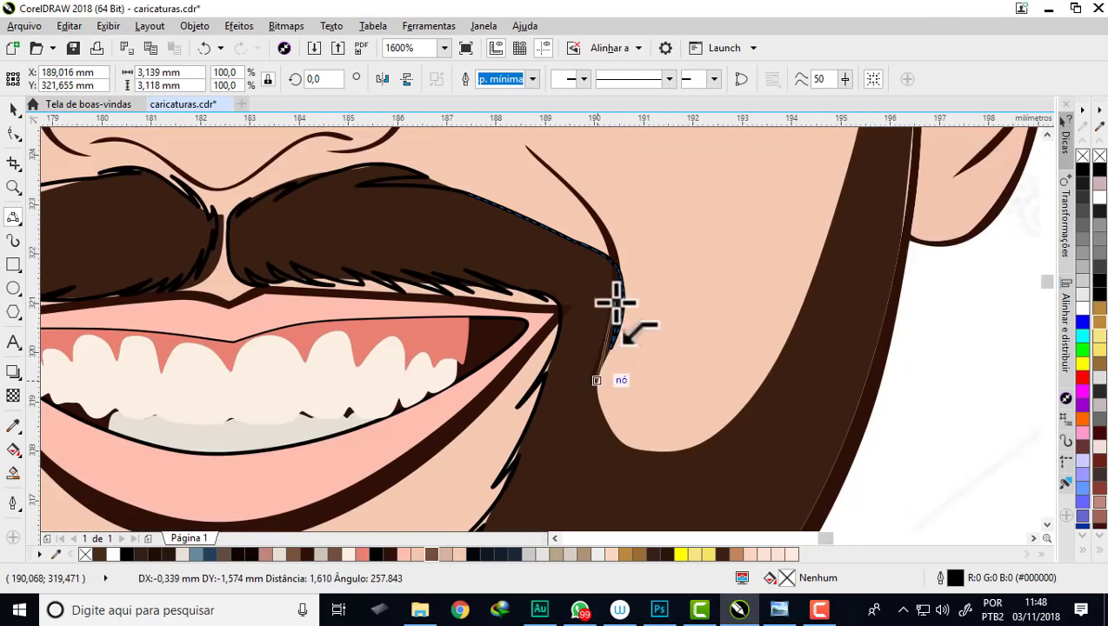
pyautogui.scroll(1, 608, 366)
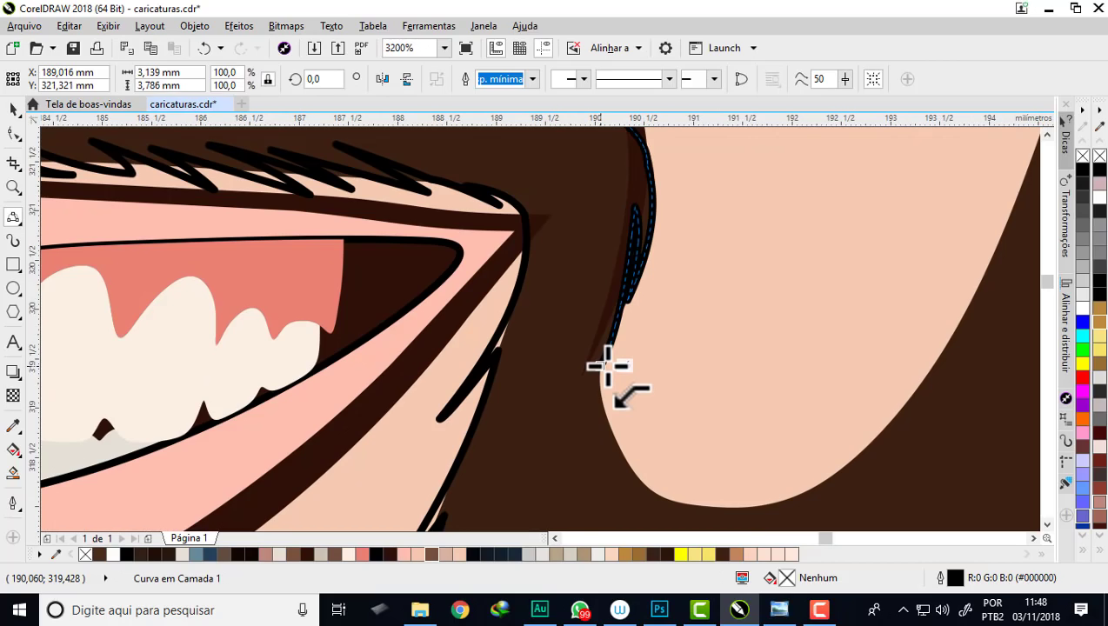
pyautogui.scroll(-2, 531, 284)
pyautogui.scroll(2, 539, 265)
pyautogui.click(593, 363)
pyautogui.scroll(-1, 593, 363)
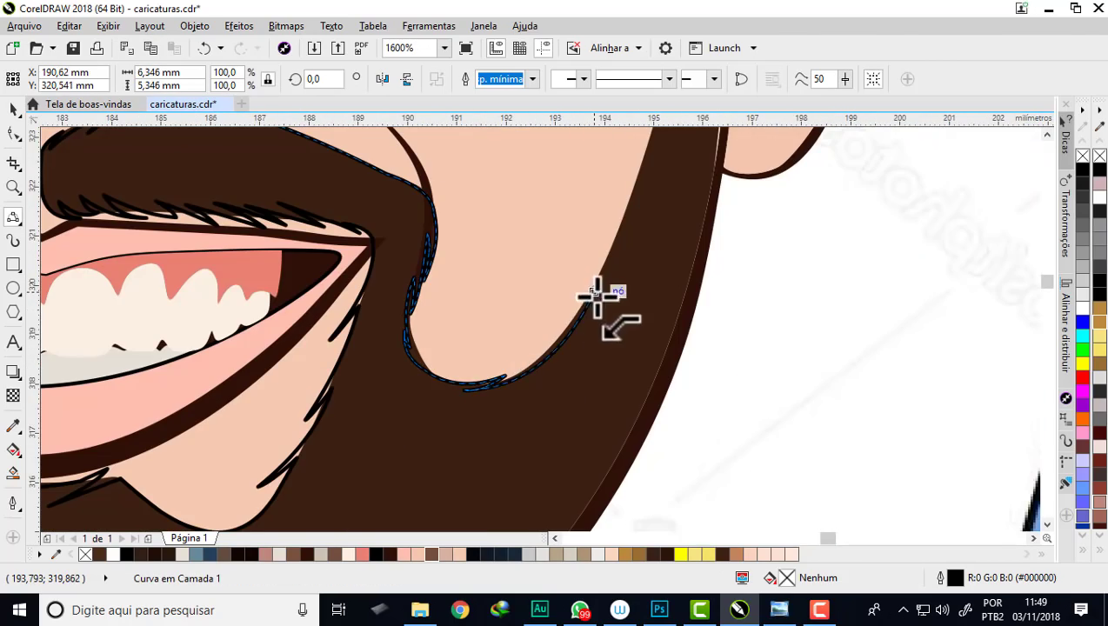
pyautogui.scroll(-2, 593, 295)
pyautogui.scroll(1, 531, 227)
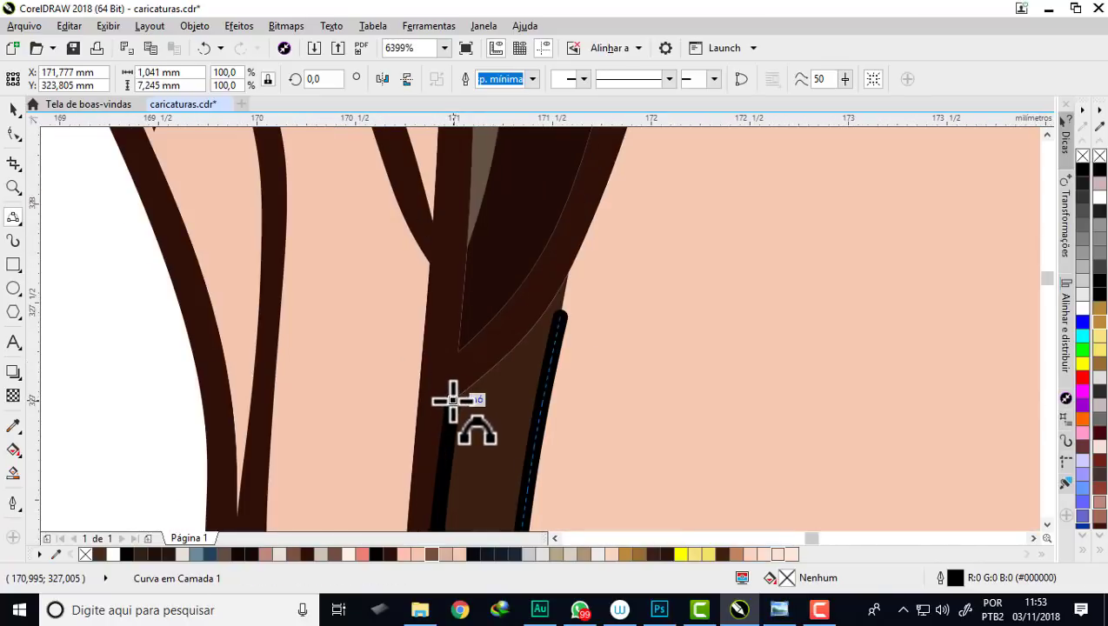
# Step: Draw a short curved strand rising from the beard-edge line's end node
pyautogui.click(452, 400)
pyautogui.moveTo(571, 264); pyautogui.dragTo(542, 323)
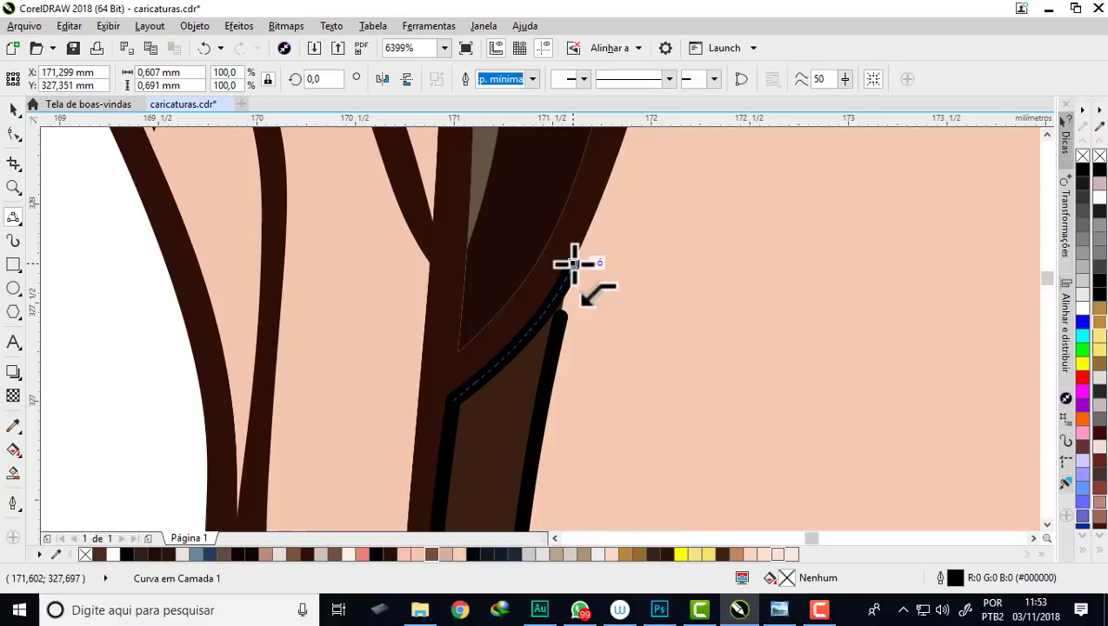
pyautogui.moveTo(573, 263)
pyautogui.mouseDown()
pyautogui.moveTo(563, 319)
pyautogui.moveTo(539, 301)
pyautogui.mouseUp()
pyautogui.scroll(-4, 528, 302)
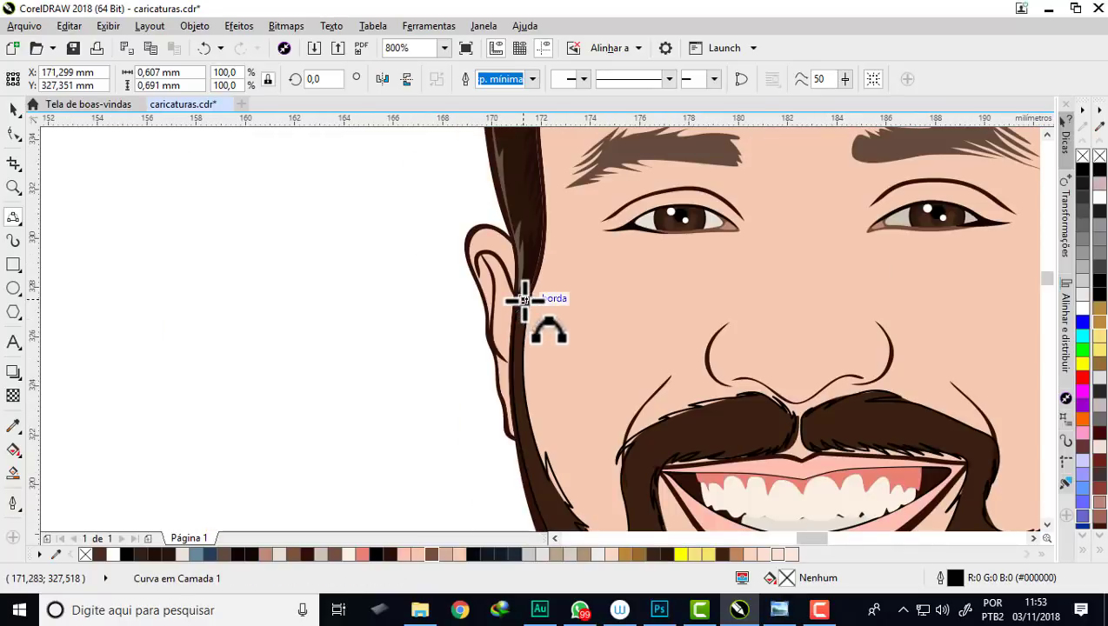
pyautogui.scroll(1, 695, 366)
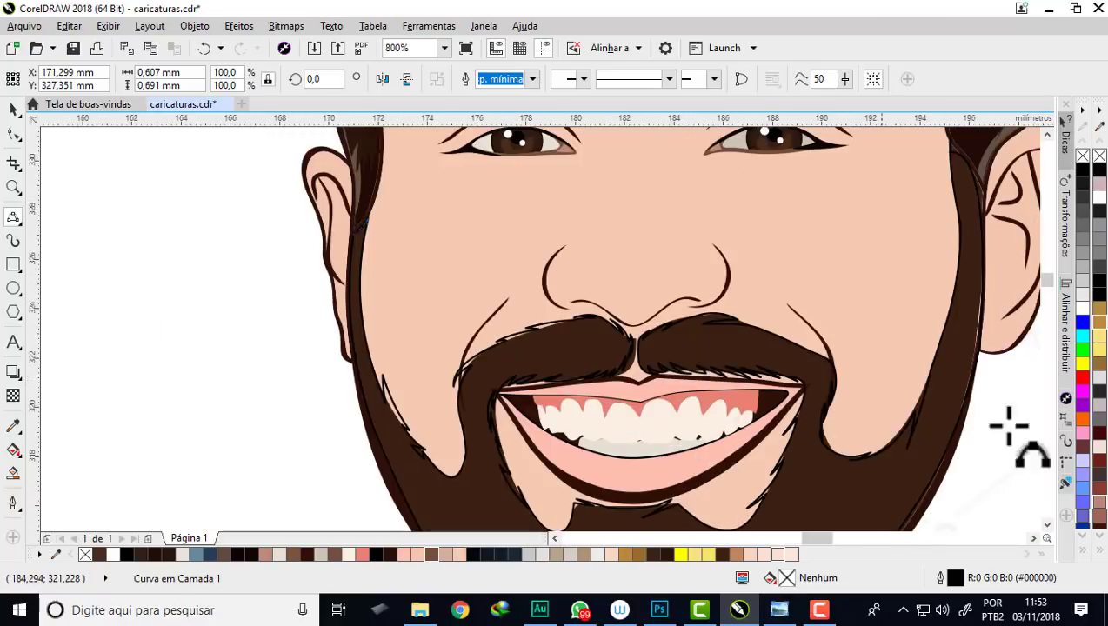
pyautogui.scroll(1, 808, 363)
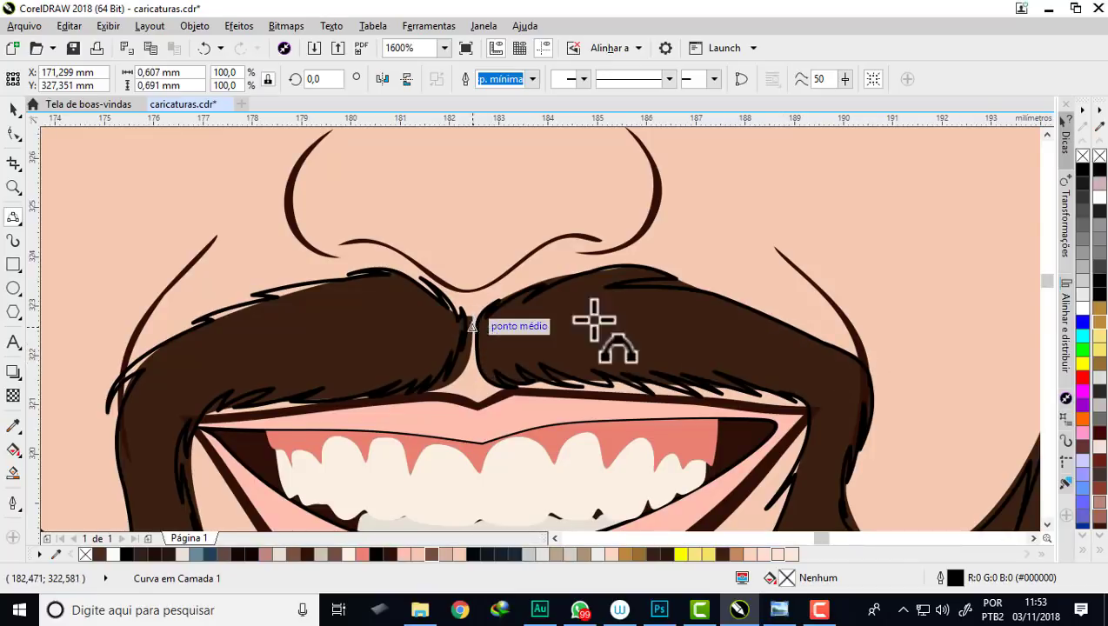
# Step: Outline the new strand in blue, then combine it with the thin black beard-edge line
pyautogui.rightClick(1082, 322)
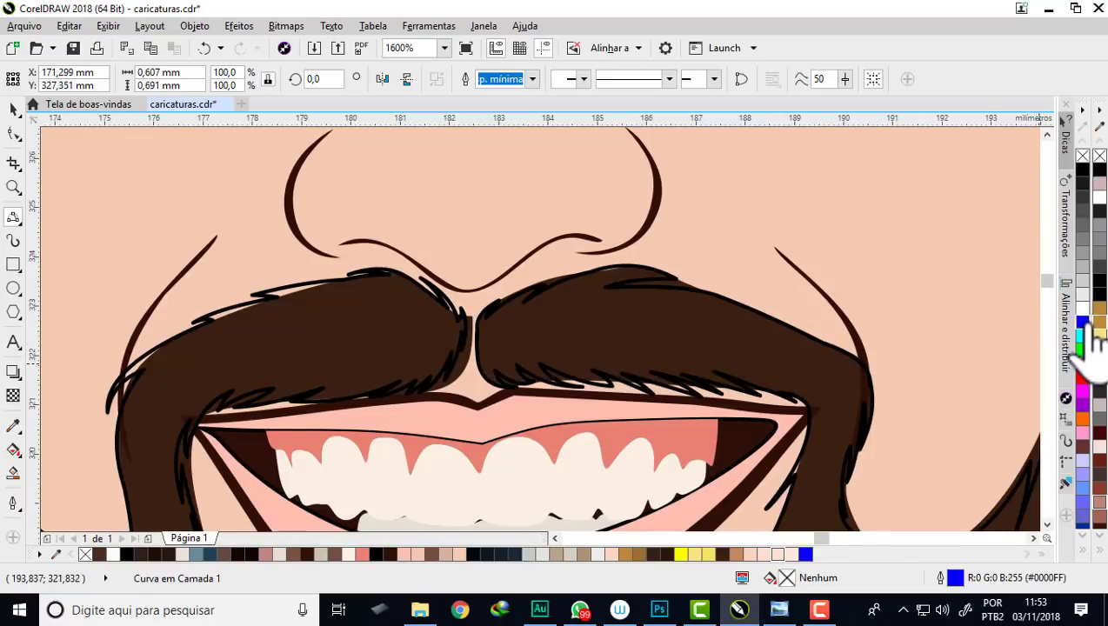
pyautogui.scroll(-1, 543, 306)
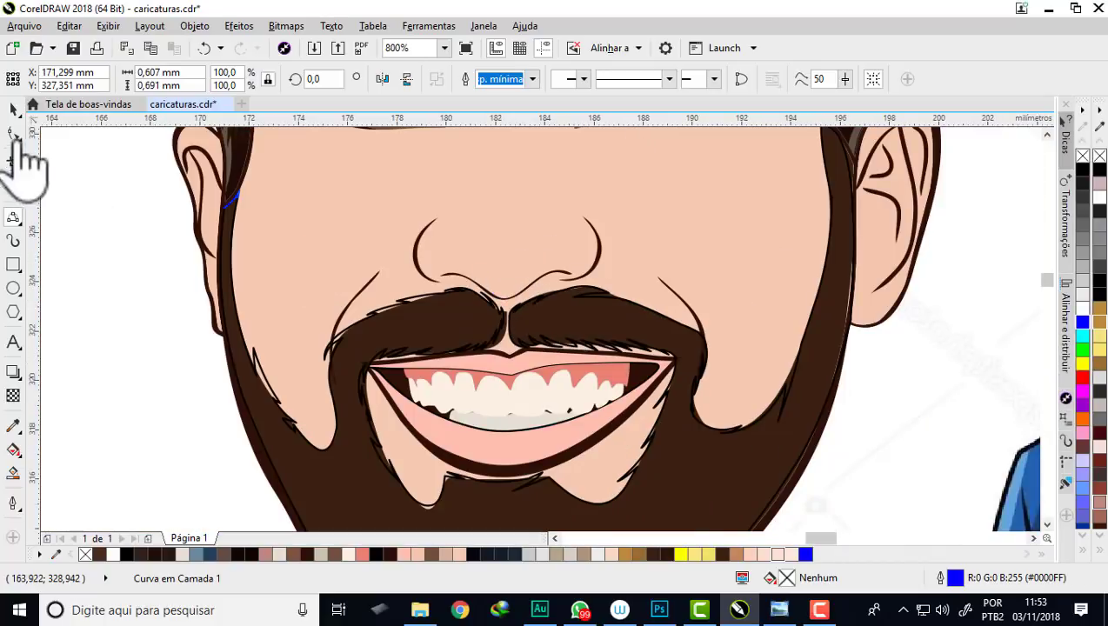
pyautogui.click(13, 109)
pyautogui.scroll(2, 218, 196)
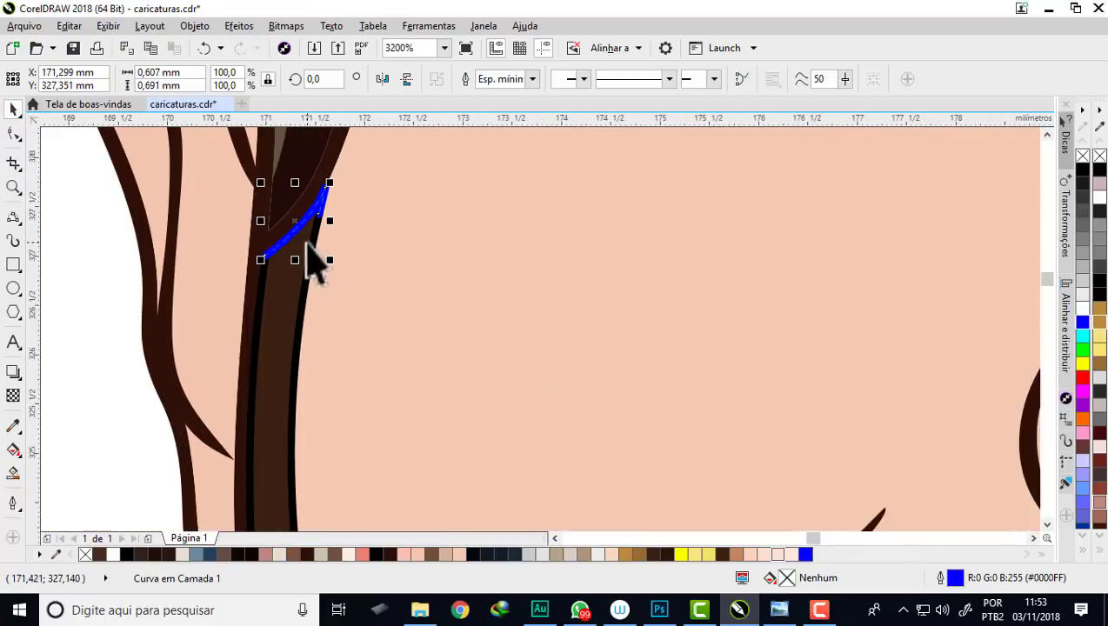
pyautogui.scroll(1, 244, 254)
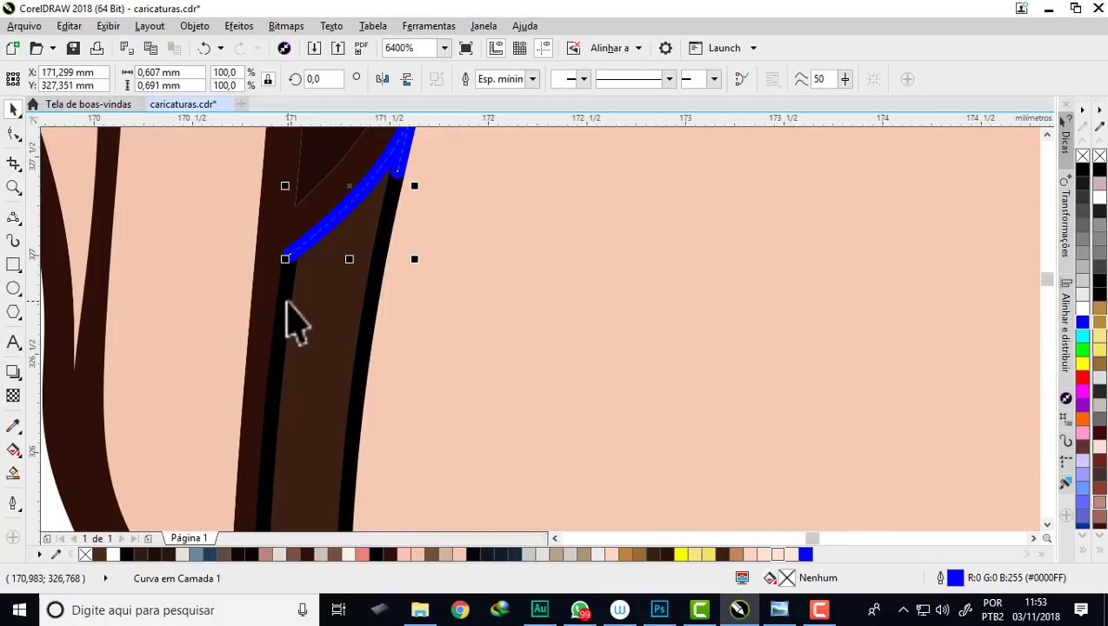
pyautogui.keyDown('shift'); pyautogui.click(285, 302); pyautogui.keyUp('shift')
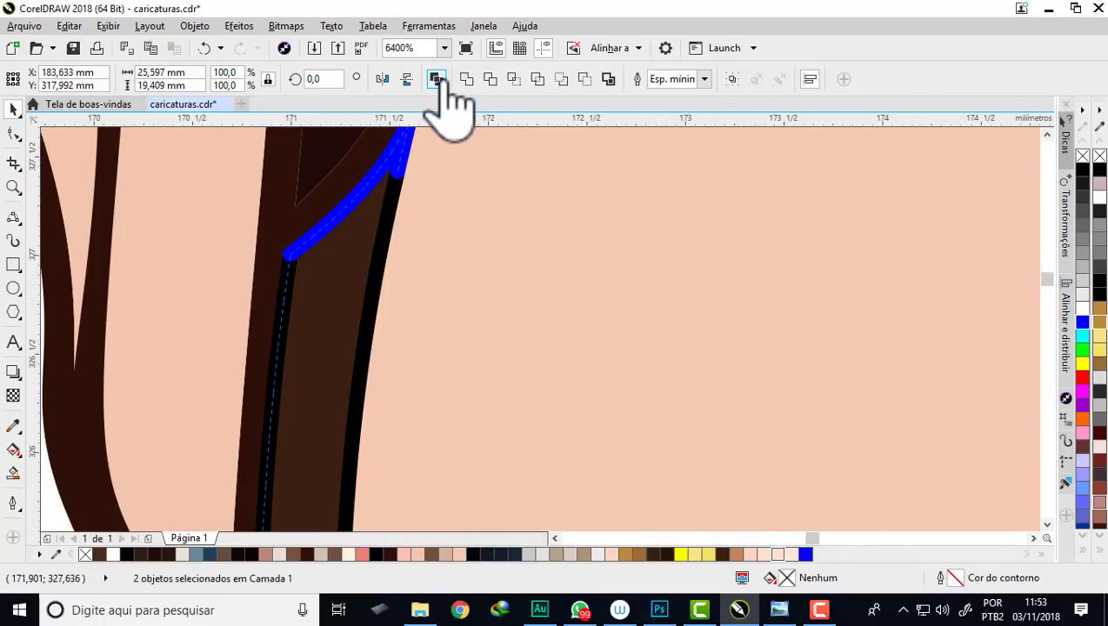
pyautogui.click(448, 85)
# Step: Join the two overlapping end nodes into one continuous 9-node curve
pyautogui.click(13, 133)
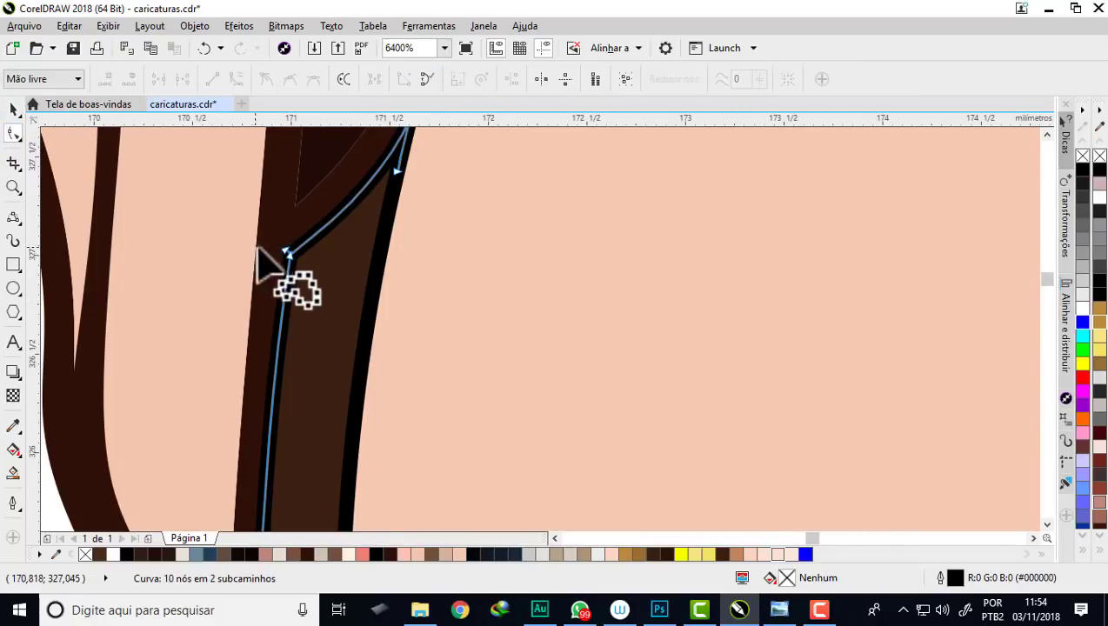
pyautogui.moveTo(312, 246); pyautogui.dragTo(271, 262)
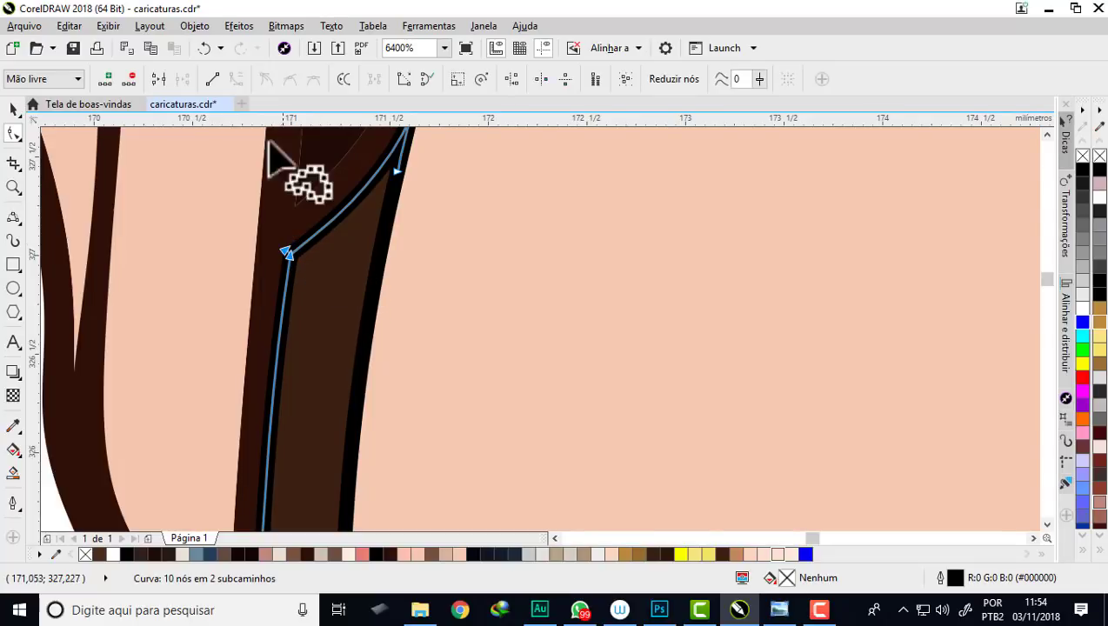
pyautogui.click(159, 79)
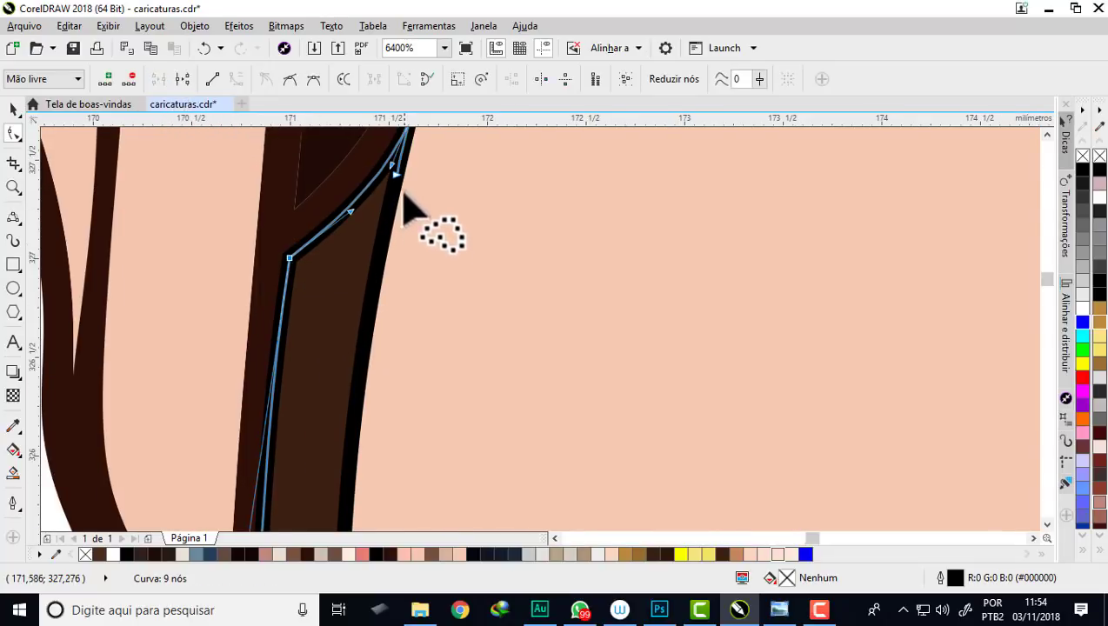
pyautogui.scroll(-3, 405, 204)
pyautogui.scroll(2, 402, 200)
pyautogui.scroll(1, 399, 209)
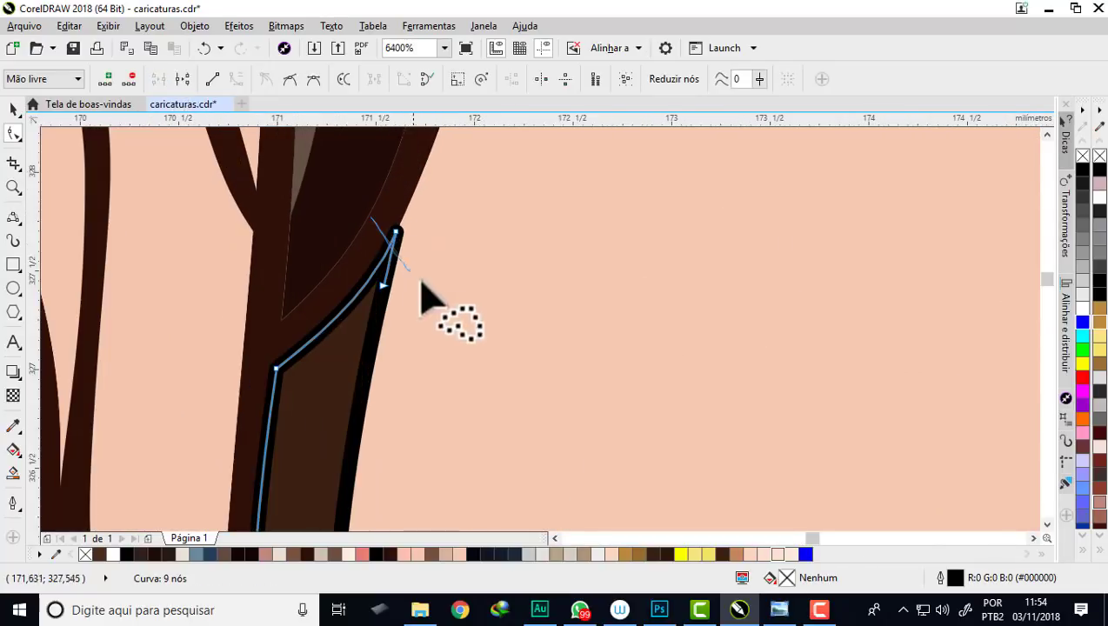
pyautogui.scroll(1, 439, 245)
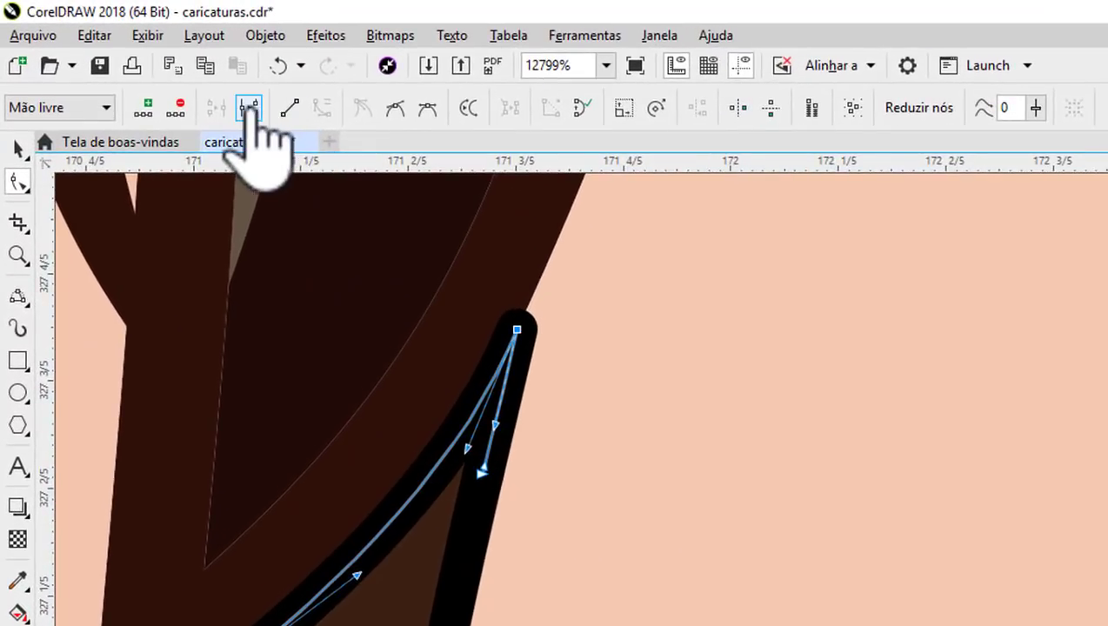
# Step: Zoom in and out to check the joined left beard-edge curve
pyautogui.scroll(-3, 491, 346)
pyautogui.scroll(-2, 465, 339)
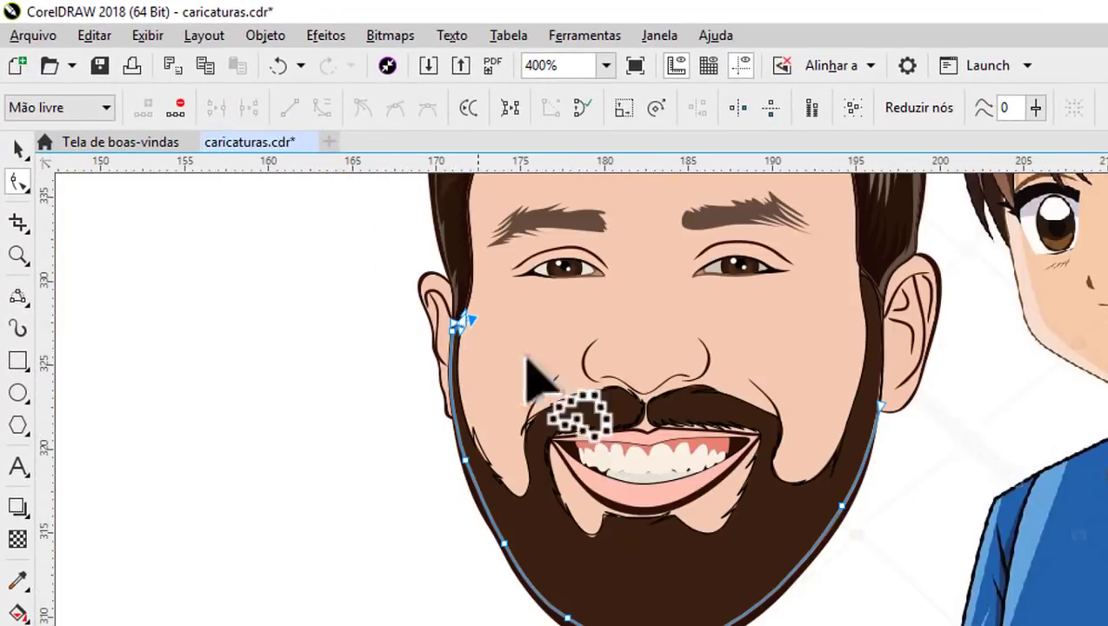
pyautogui.scroll(1, 870, 411)
pyautogui.scroll(2, 873, 415)
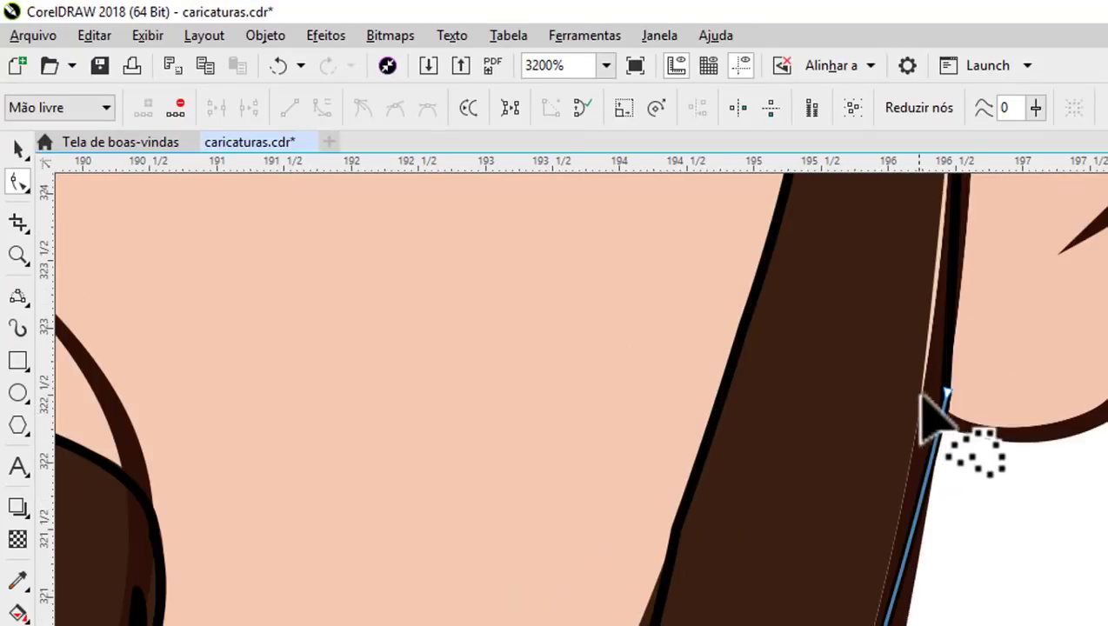
pyautogui.scroll(1, 942, 396)
pyautogui.scroll(2, 956, 396)
pyautogui.scroll(-4, 903, 482)
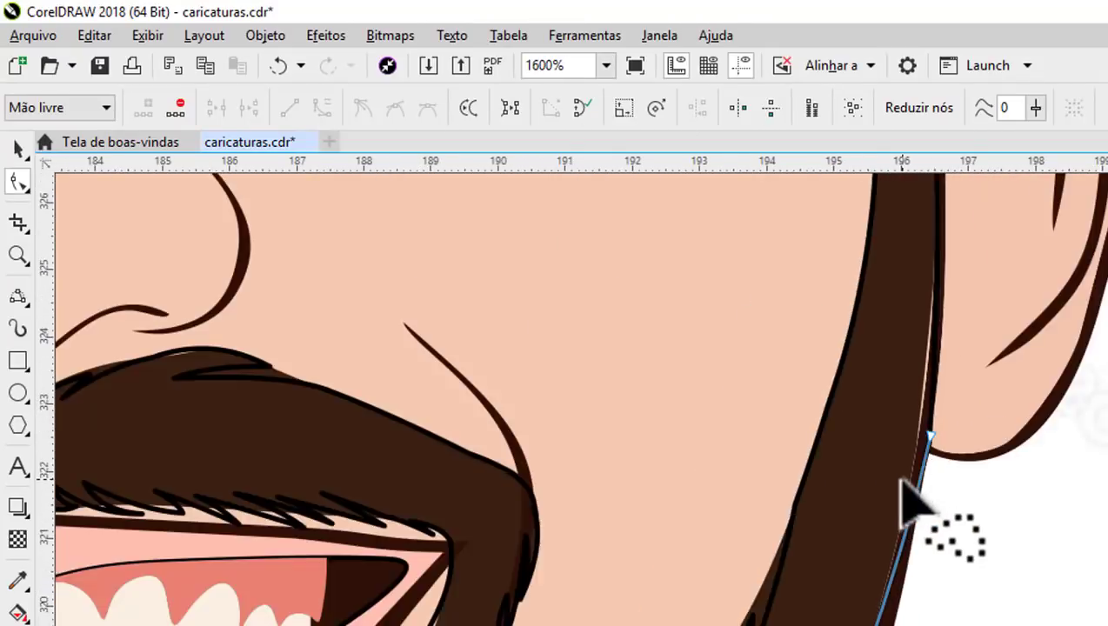
pyautogui.scroll(-2, 932, 420)
pyautogui.scroll(2, 900, 477)
pyautogui.scroll(1, 861, 454)
pyautogui.scroll(1, 747, 371)
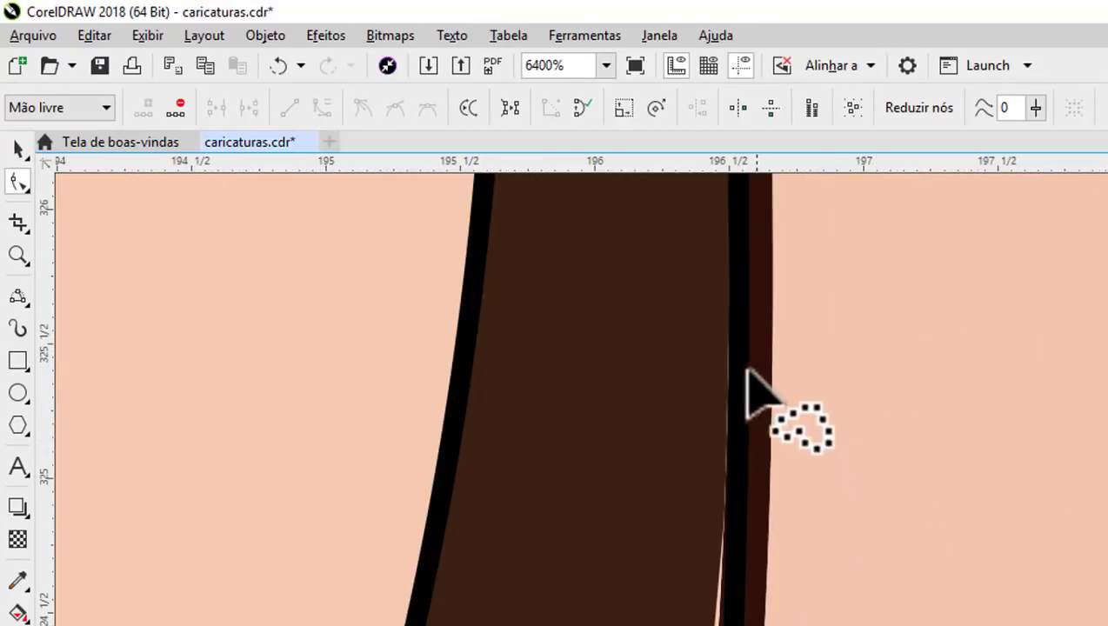
pyautogui.scroll(-4, 748, 417)
pyautogui.scroll(1, 748, 443)
pyautogui.scroll(1, 743, 382)
pyautogui.scroll(2, 741, 357)
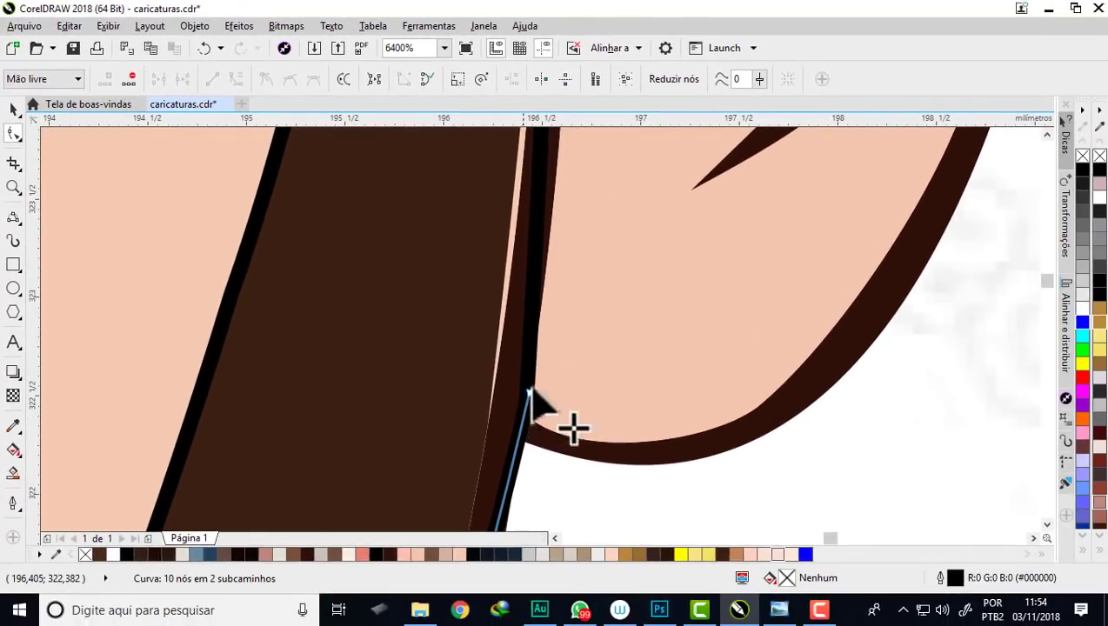
# Step: Combine the right beard-edge strand with its edge line and join their meeting end nodes
pyautogui.click(530, 328)
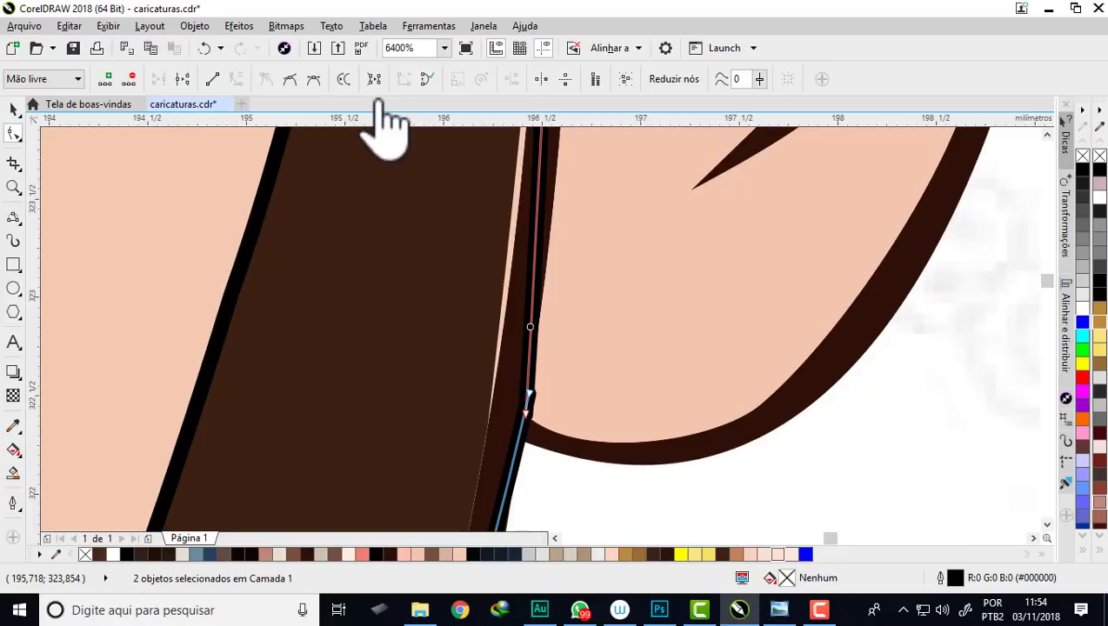
pyautogui.click(13, 108)
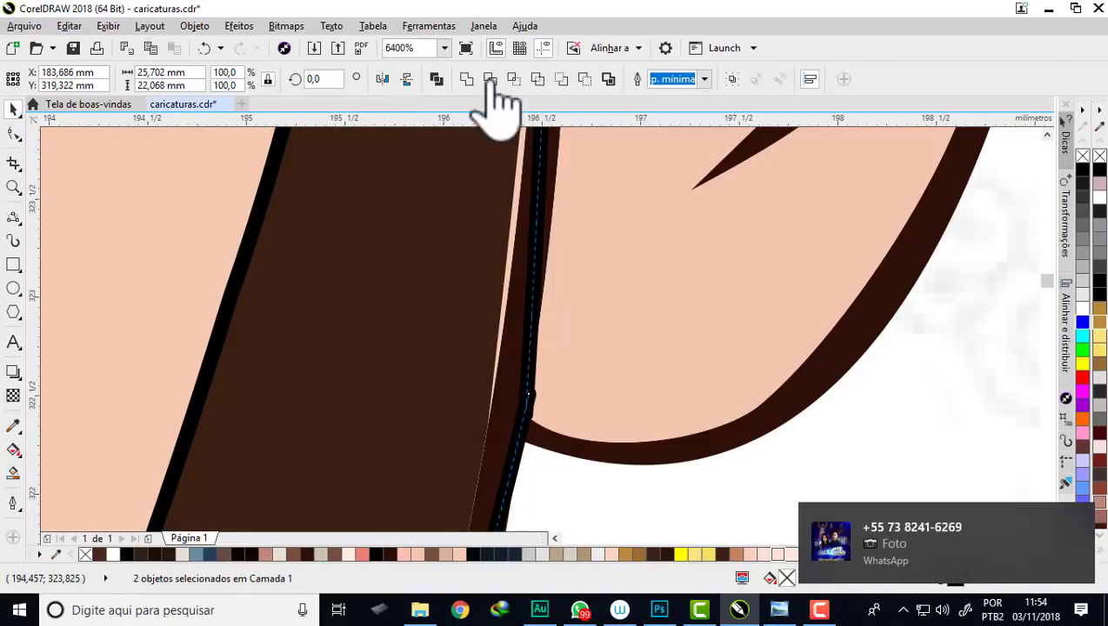
pyautogui.click(436, 79)
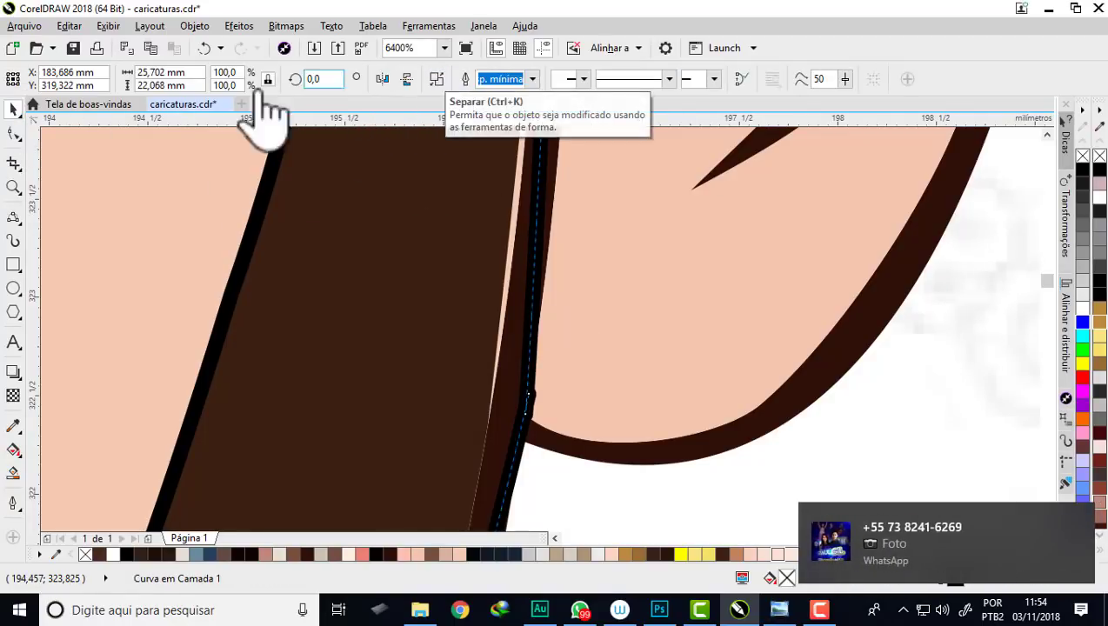
pyautogui.click(13, 135)
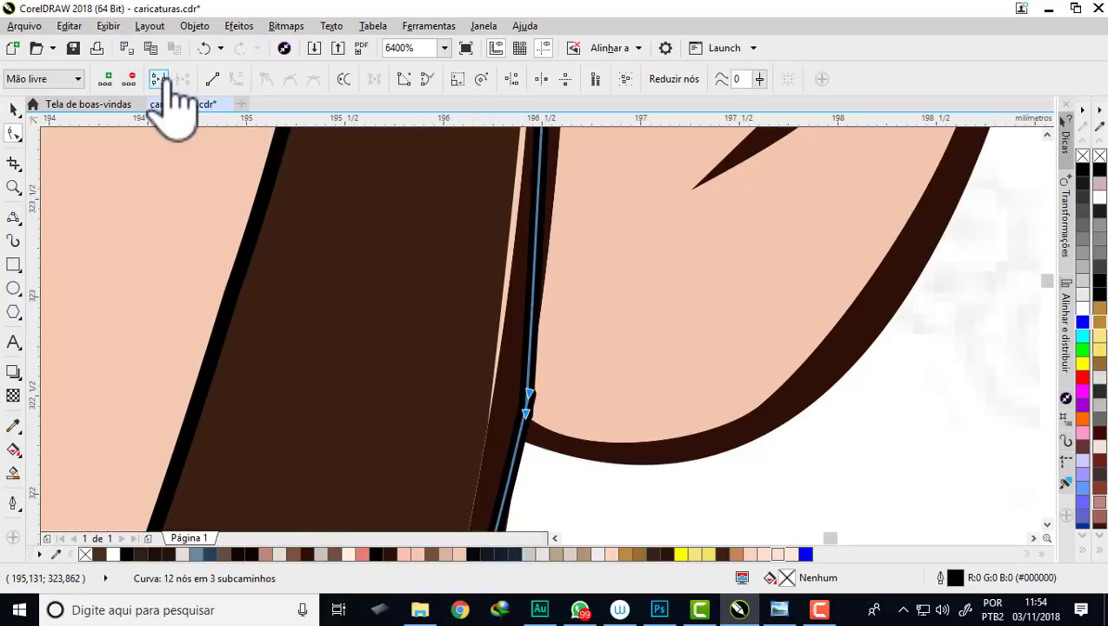
pyautogui.click(159, 79)
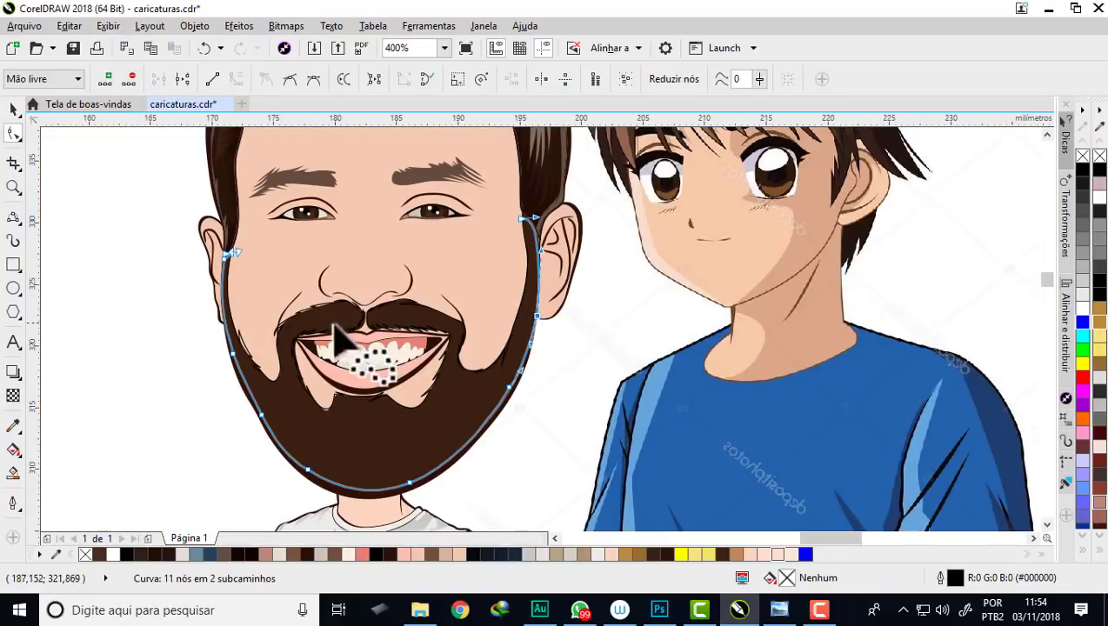
# Step: Combine a second strand piece into the right beard-edge curve
pyautogui.scroll(2, 217, 344)
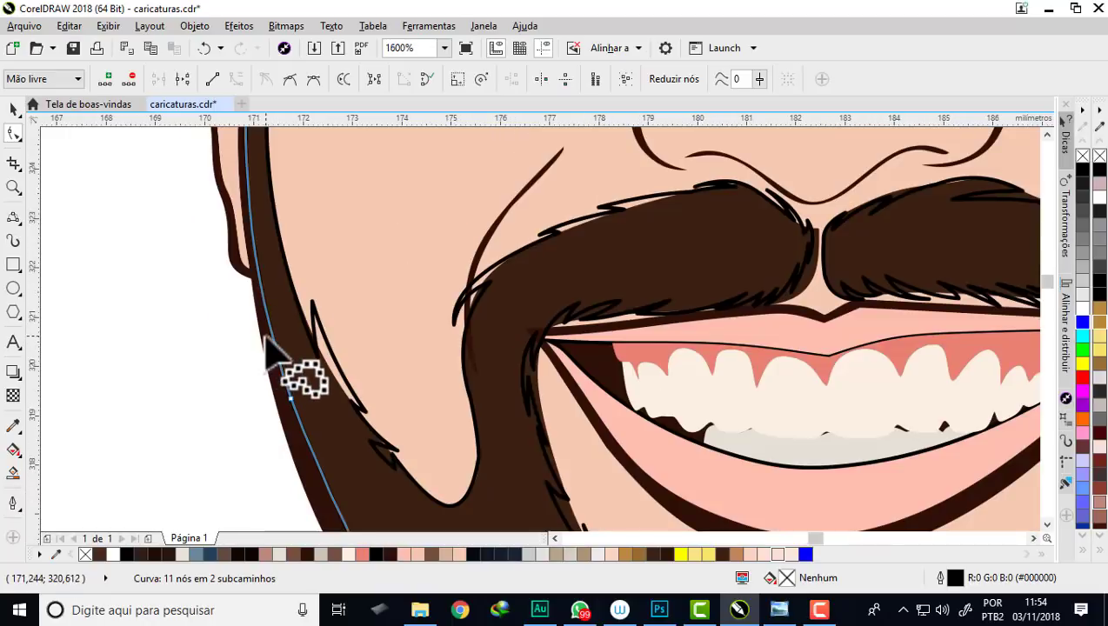
pyautogui.scroll(3, 295, 335)
pyautogui.scroll(-3, 313, 365)
pyautogui.scroll(-8, 309, 339)
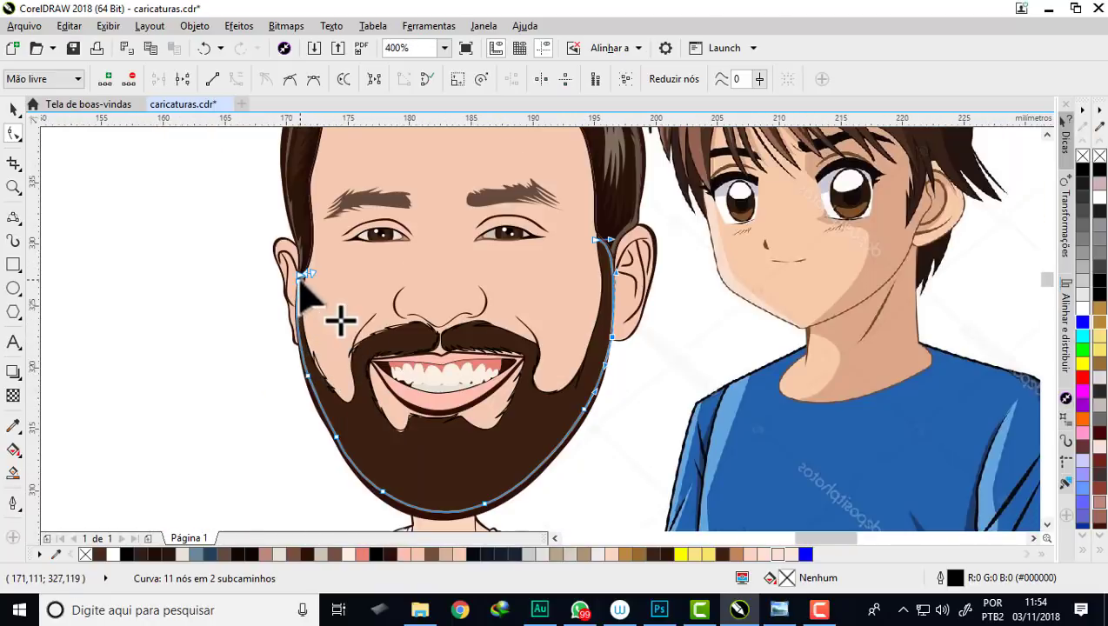
pyautogui.scroll(6, 300, 291)
pyautogui.scroll(4, 347, 226)
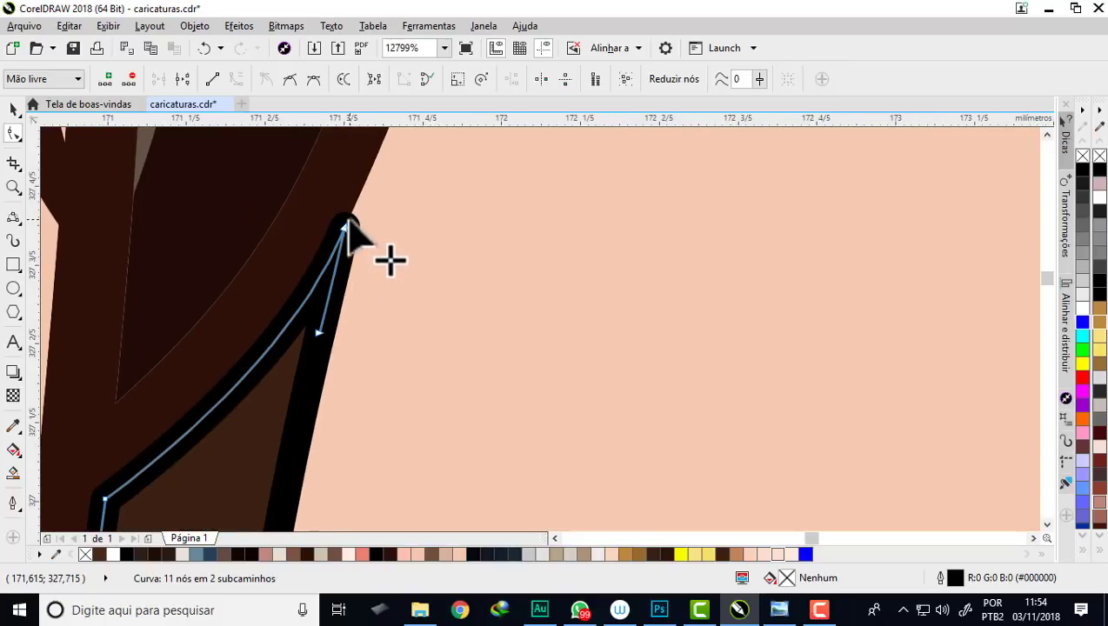
pyautogui.press('space')
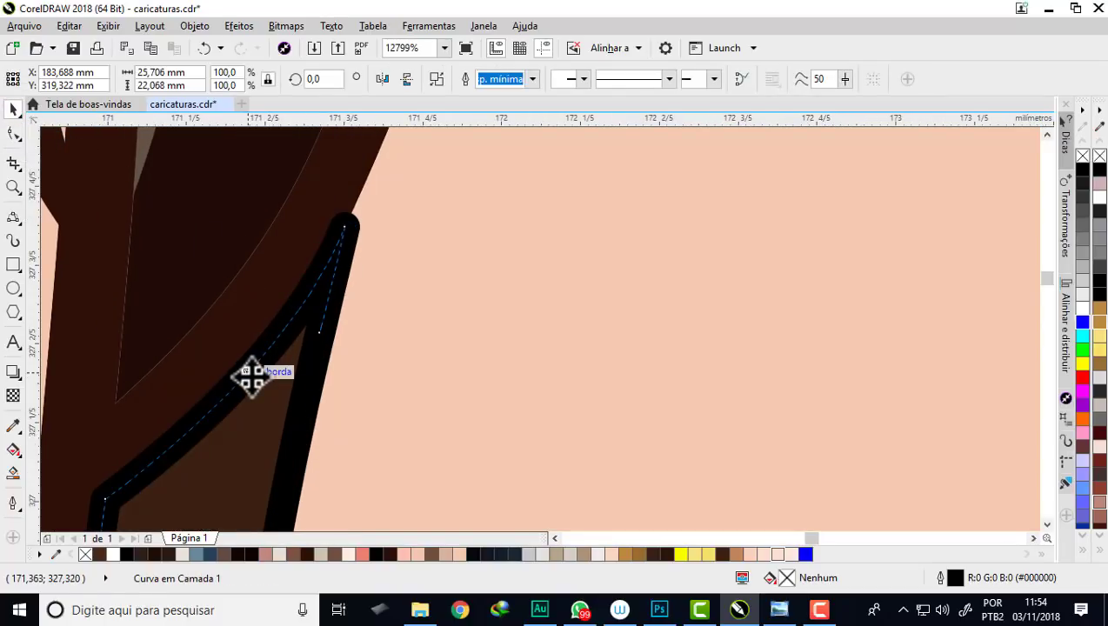
pyautogui.keyDown('shift'); pyautogui.click(296, 461); pyautogui.keyUp('shift')
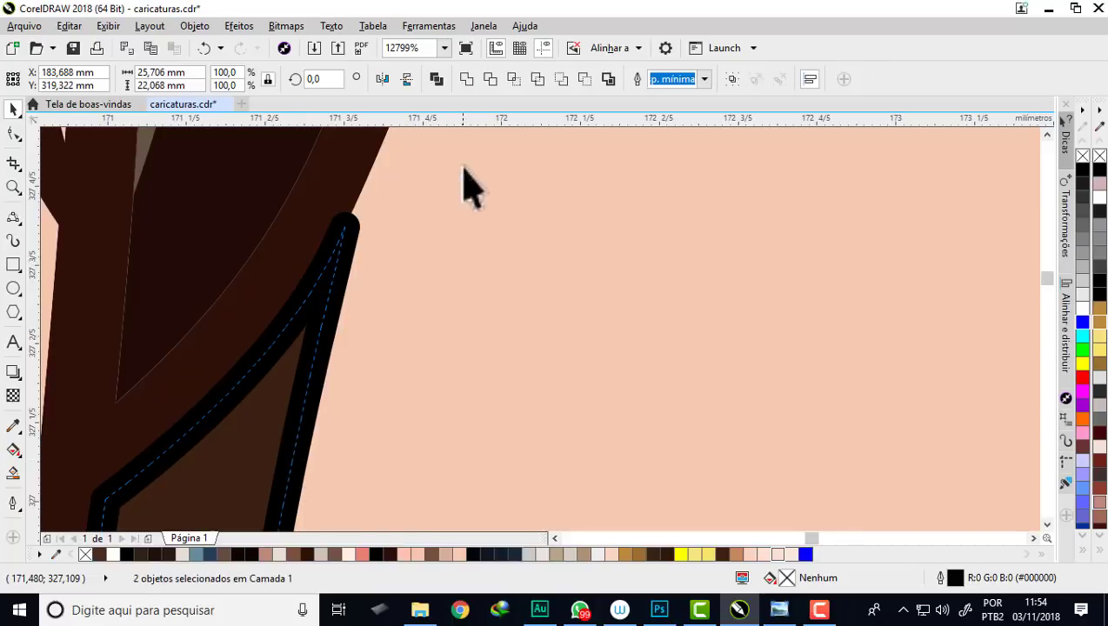
pyautogui.click(437, 79)
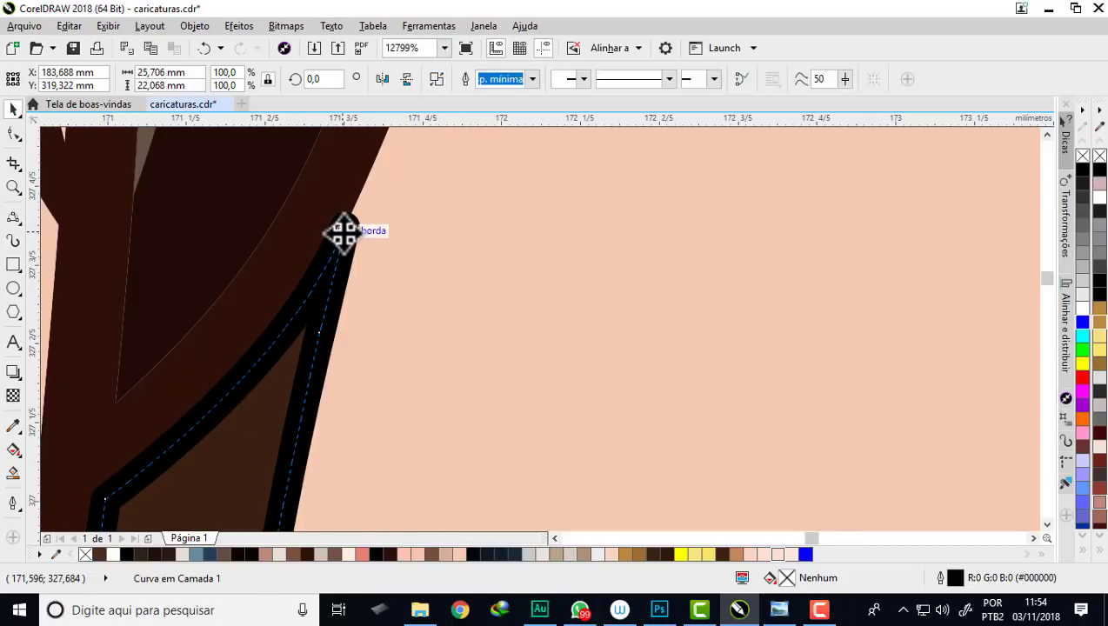
# Step: Join the two loose end nodes at the strand's top tip into one
pyautogui.press('space')
pyautogui.moveTo(326, 209); pyautogui.dragTo(337, 161)
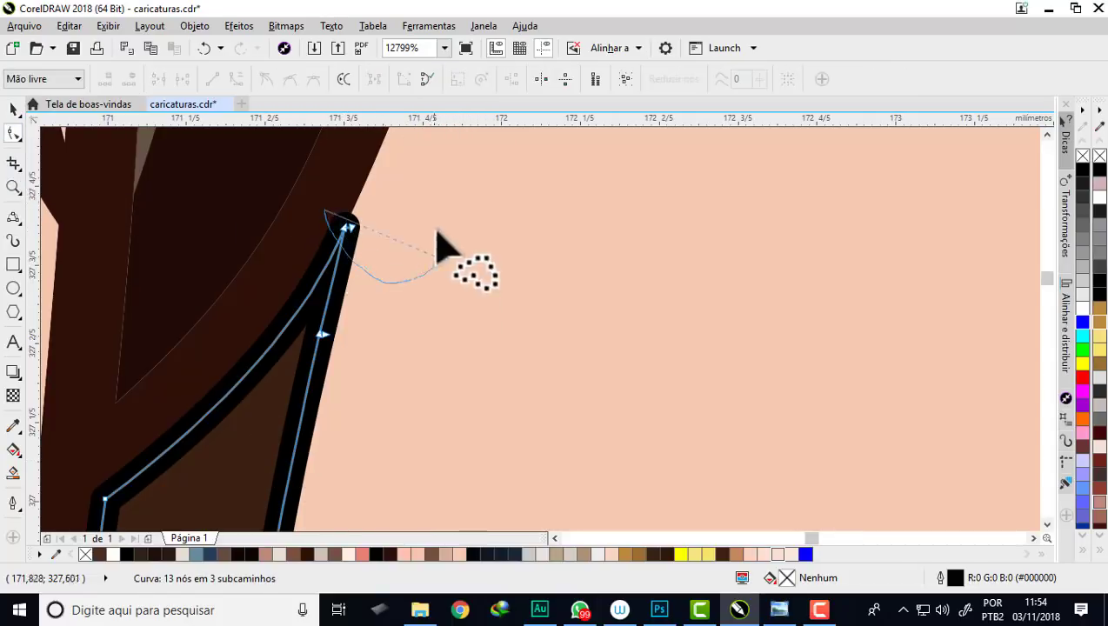
pyautogui.click(159, 79)
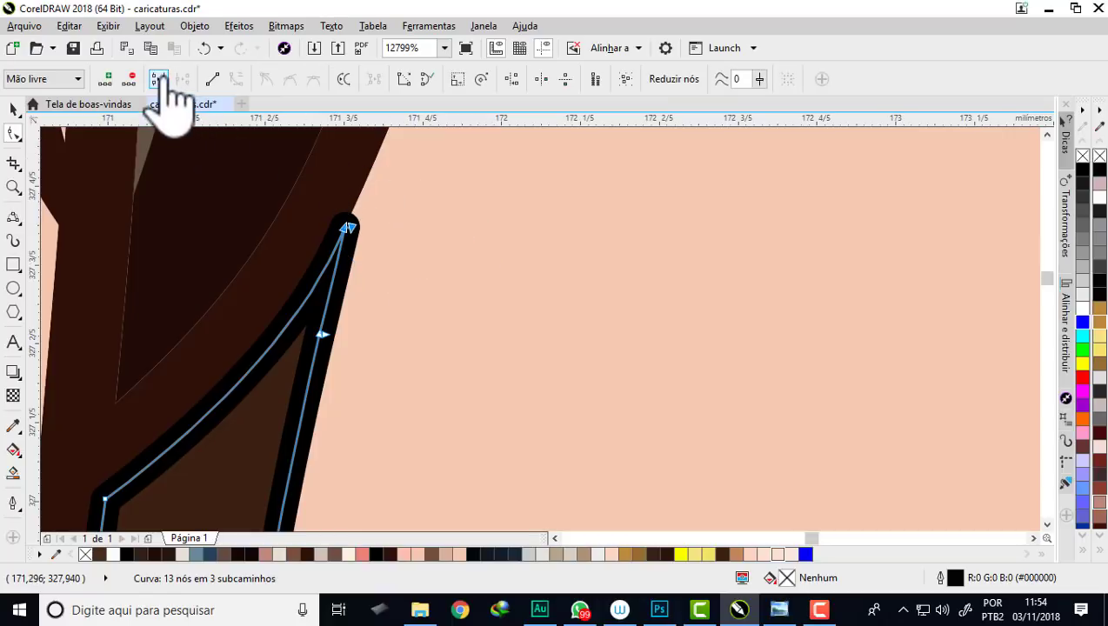
pyautogui.scroll(-4, 334, 217)
pyautogui.scroll(-3, 356, 230)
# Step: Combine the left-side zigzag beard strand with the hair's left edge curve
pyautogui.scroll(-1, 352, 229)
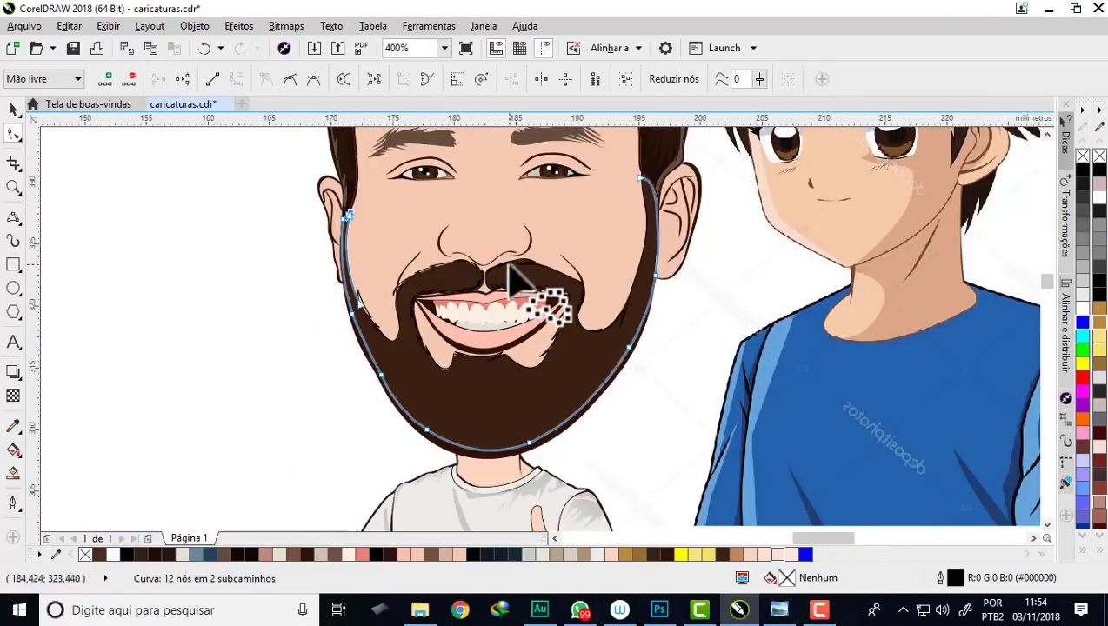
pyautogui.scroll(2, 511, 280)
pyautogui.scroll(-1, 511, 280)
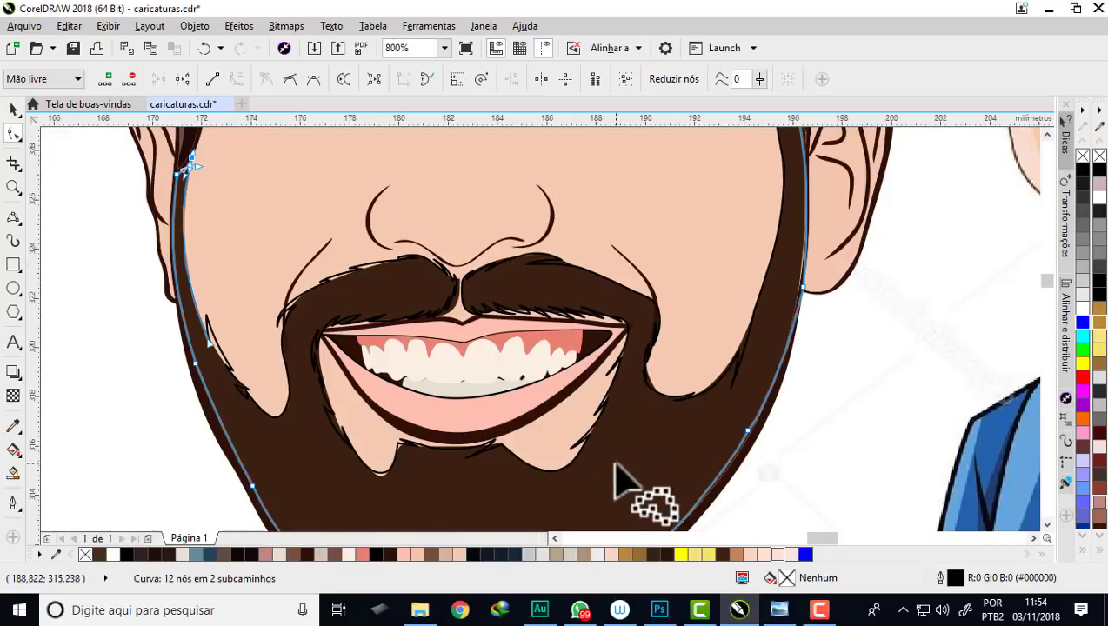
pyautogui.scroll(1, 209, 356)
pyautogui.scroll(2, 204, 352)
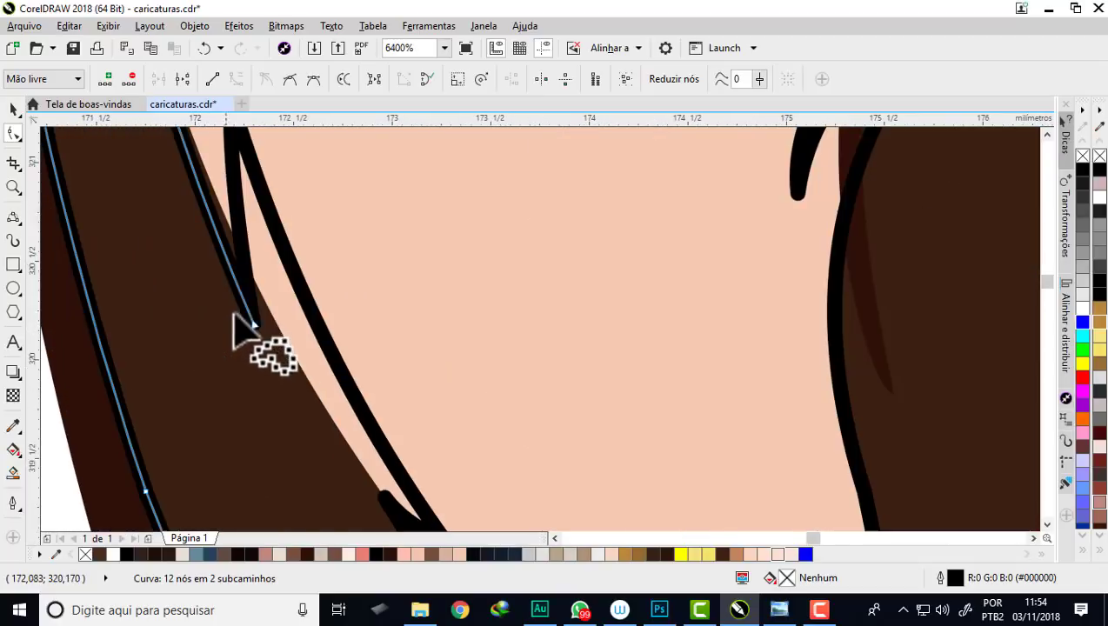
pyautogui.click(244, 232)
pyautogui.scroll(-2, 244, 248)
pyautogui.scroll(1, 248, 267)
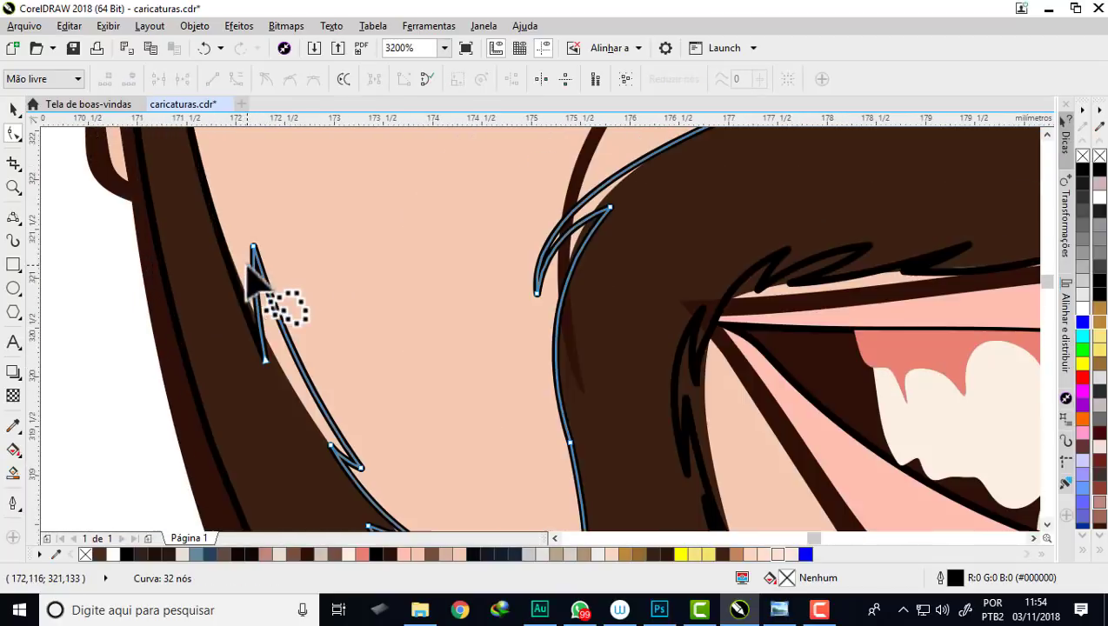
pyautogui.keyDown('shift'); pyautogui.click(223, 253); pyautogui.keyUp('shift')
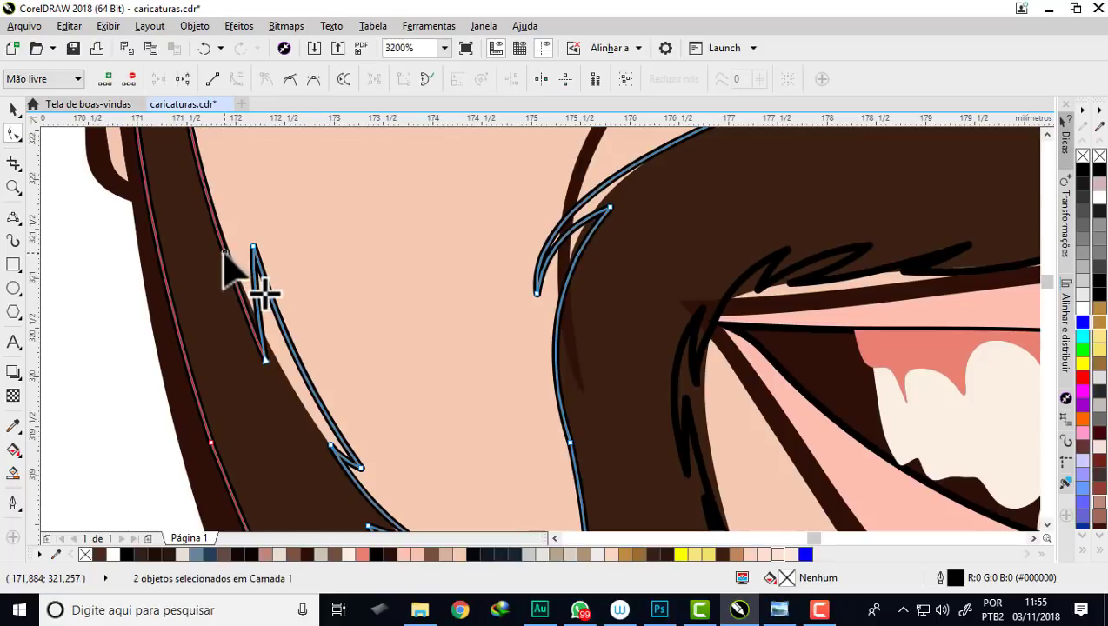
pyautogui.click(12, 106)
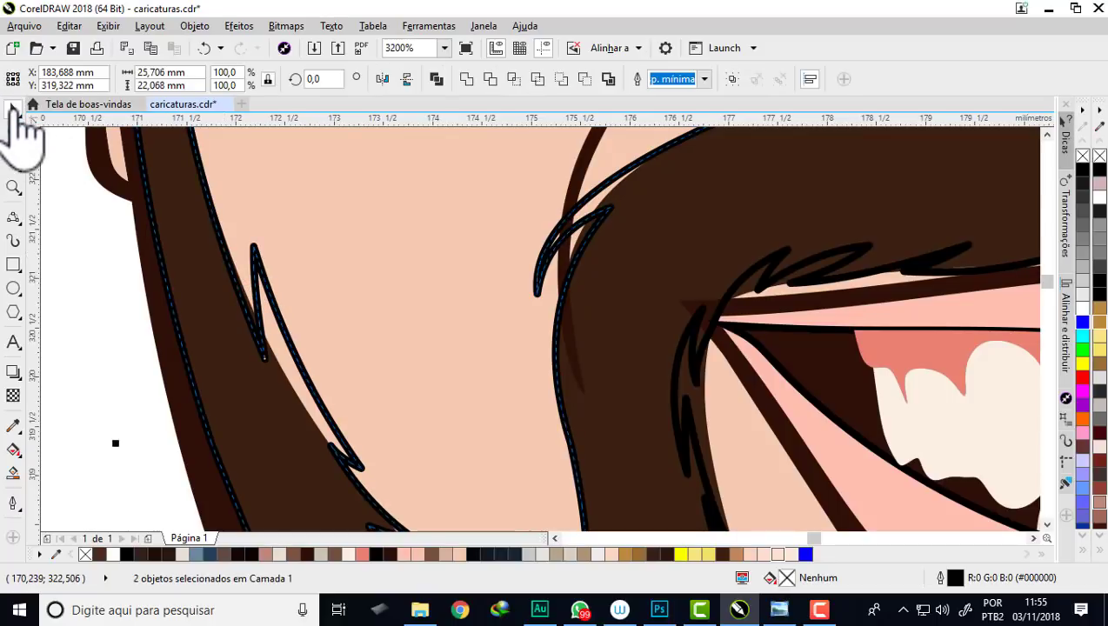
pyautogui.click(436, 79)
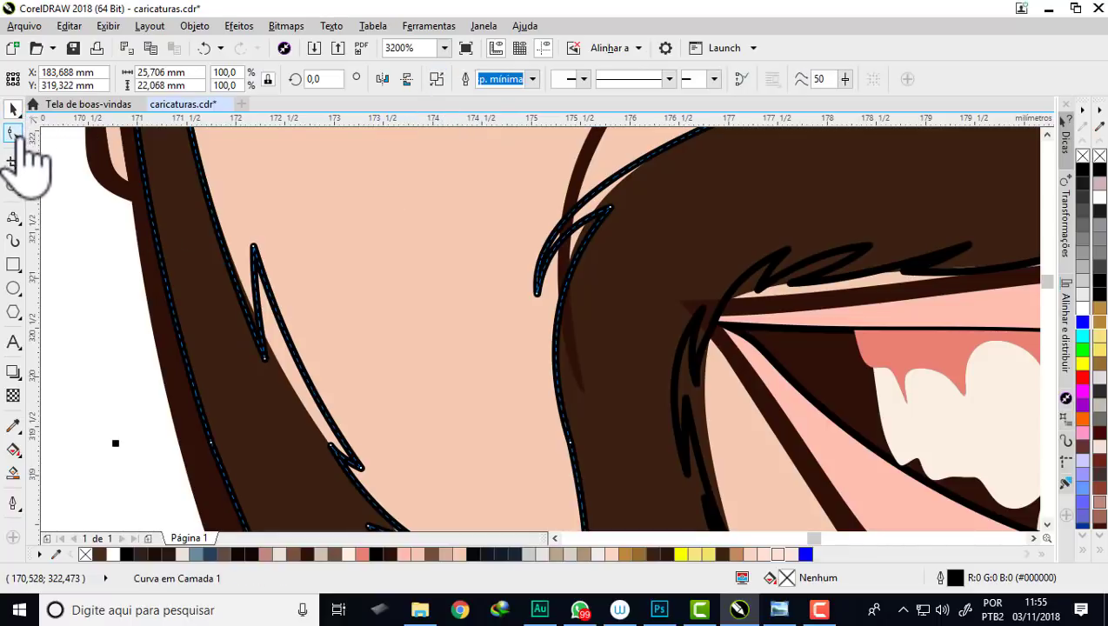
# Step: Fuse the combined curve's end nodes together at the spike tip
pyautogui.click(14, 133)
pyautogui.scroll(2, 267, 371)
pyautogui.scroll(2, 226, 348)
pyautogui.moveTo(193, 337)
pyautogui.mouseDown()
pyautogui.moveTo(252, 346)
pyautogui.moveTo(252, 361)
pyautogui.mouseUp()
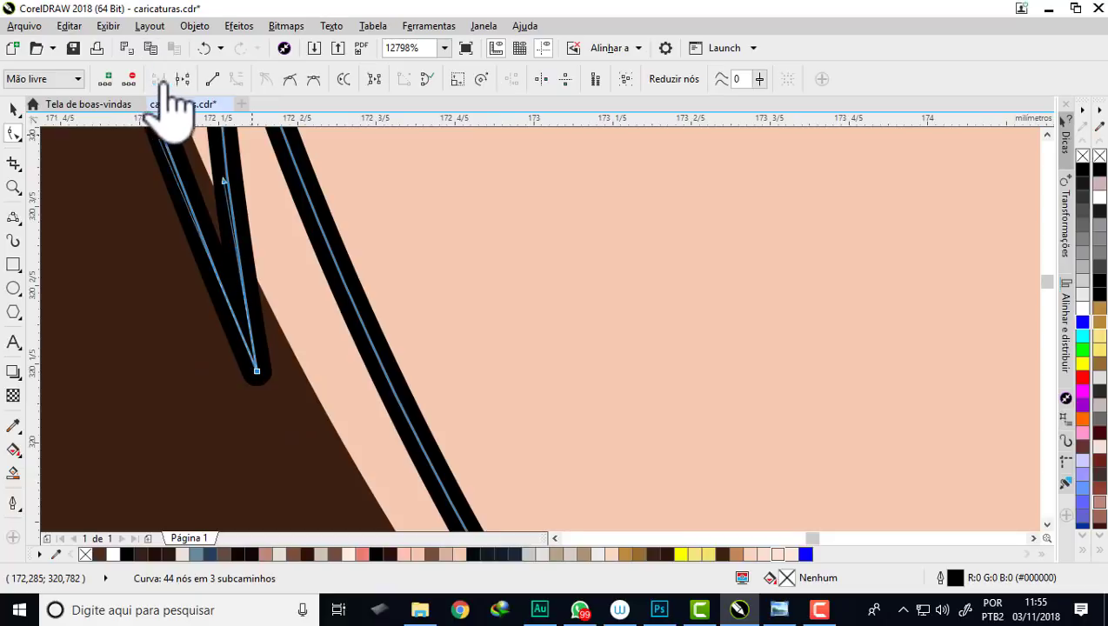
pyautogui.press('Delete')
pyautogui.scroll(-4, 255, 254)
pyautogui.scroll(-2, 259, 258)
pyautogui.scroll(-4, 259, 258)
# Step: Combine the mustache's left outline curve with the zigzag mustache strand
pyautogui.scroll(4, 347, 213)
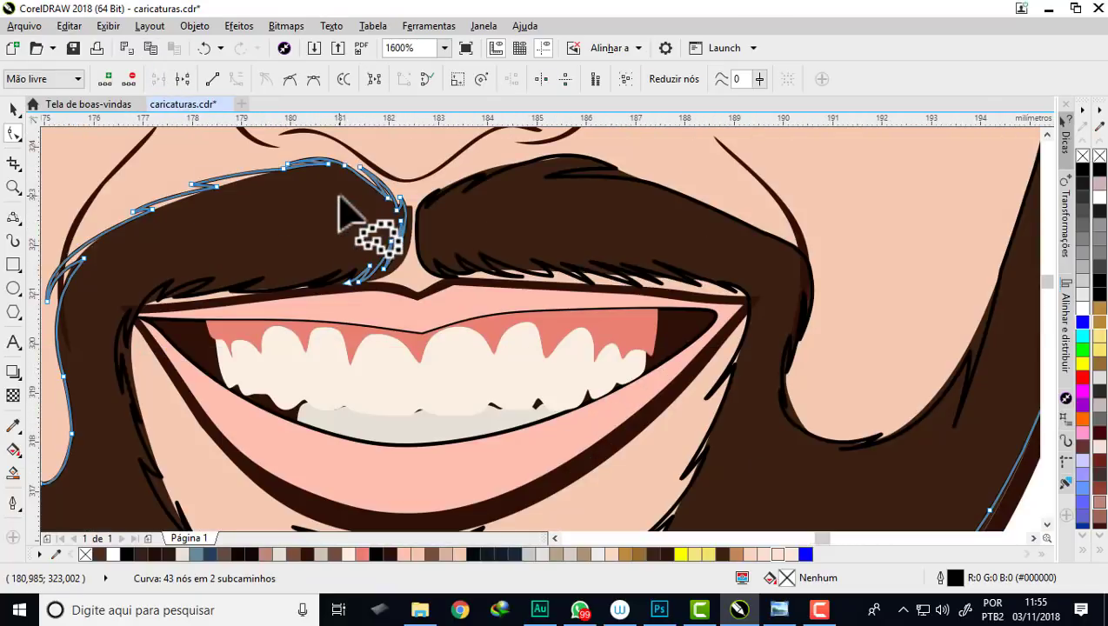
pyautogui.scroll(1, 339, 285)
pyautogui.scroll(1, 359, 267)
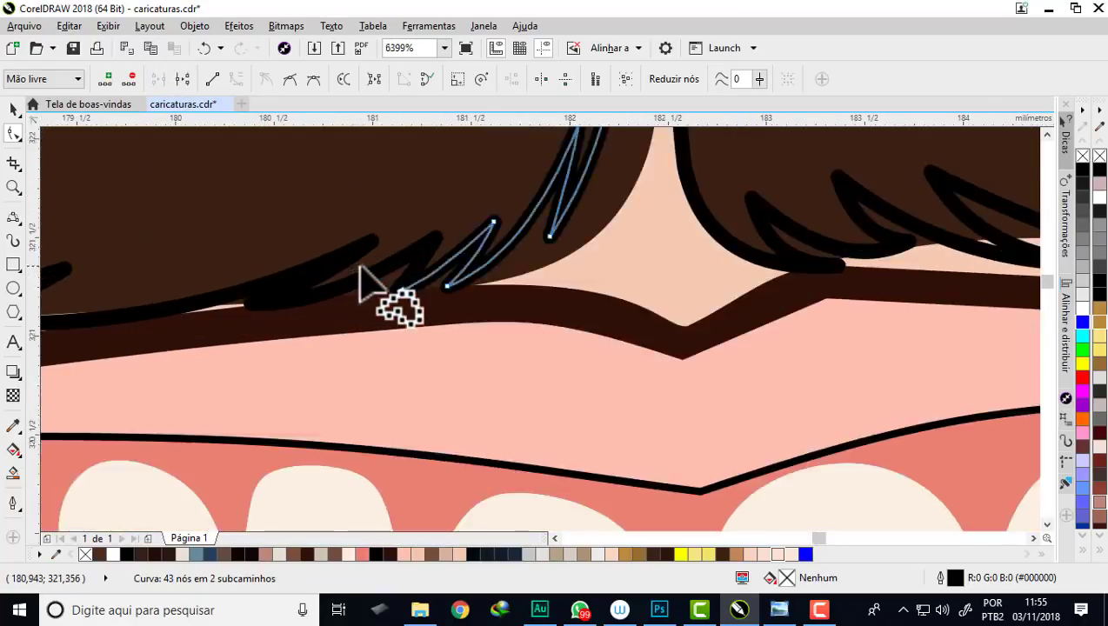
pyautogui.scroll(1, 359, 268)
pyautogui.click(460, 285)
pyautogui.keyDown('shift'); pyautogui.click(498, 280); pyautogui.keyUp('shift')
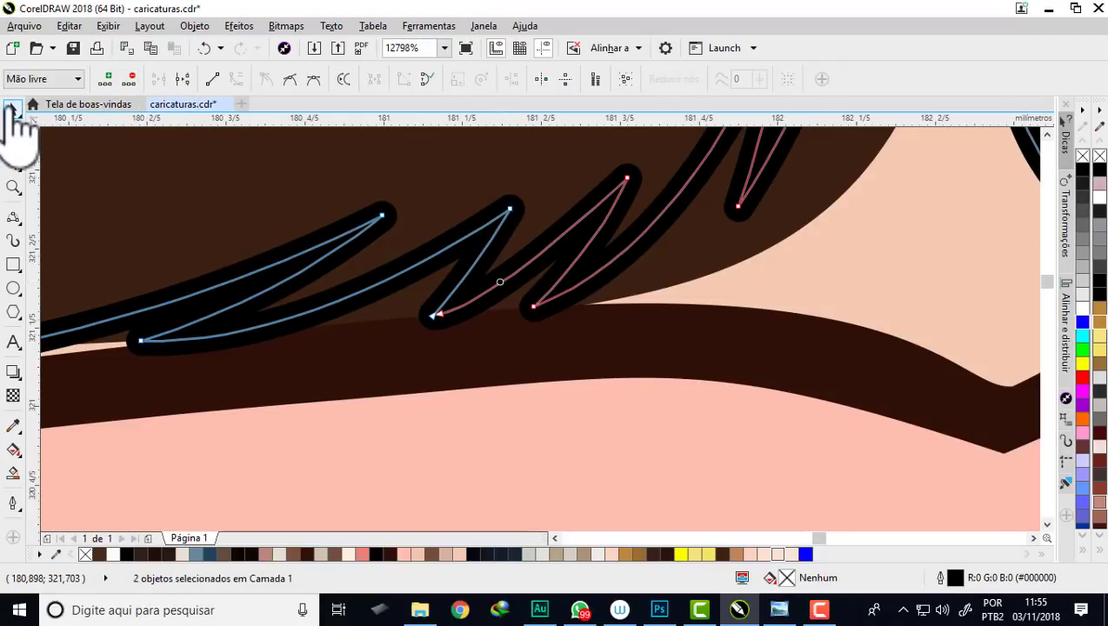
pyautogui.click(13, 109)
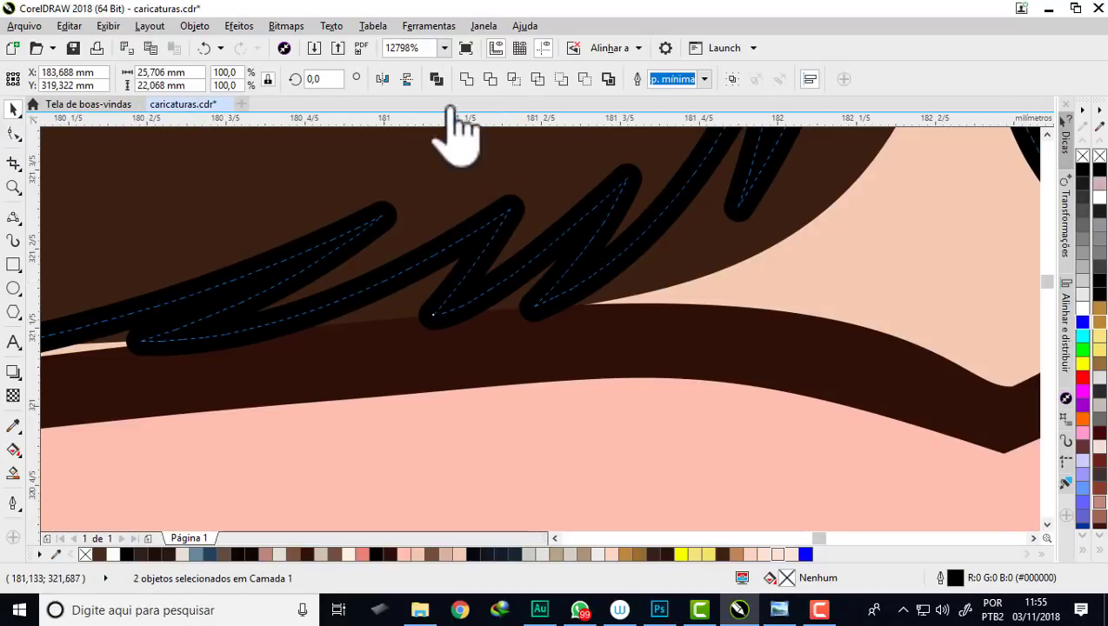
pyautogui.click(439, 82)
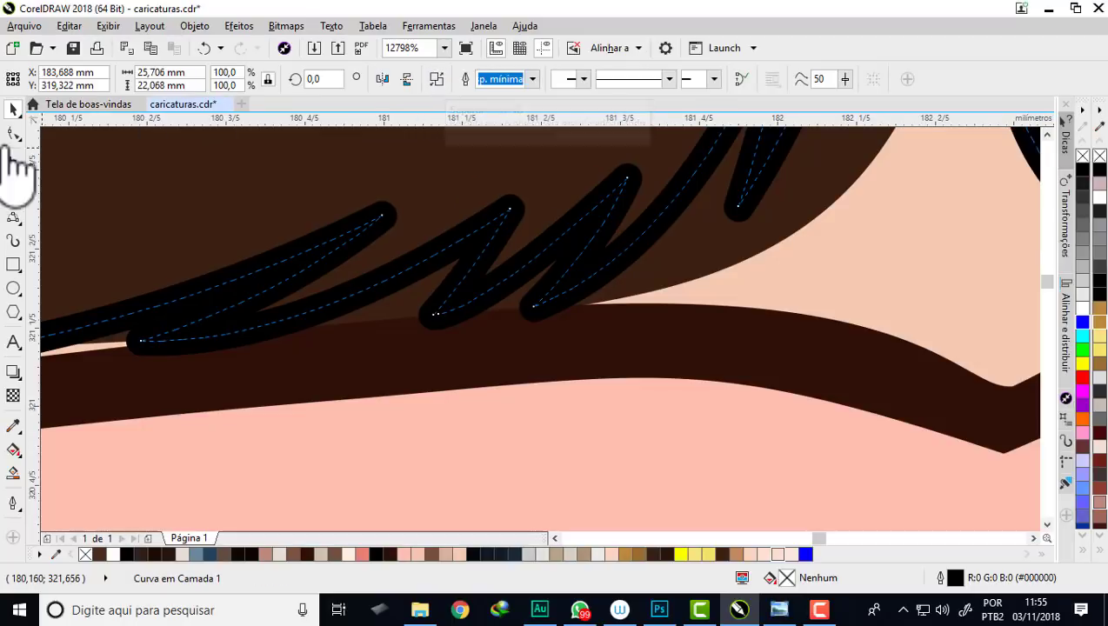
# Step: Join the combined curve's two loose lower end nodes into one
pyautogui.click(13, 134)
pyautogui.scroll(2, 463, 326)
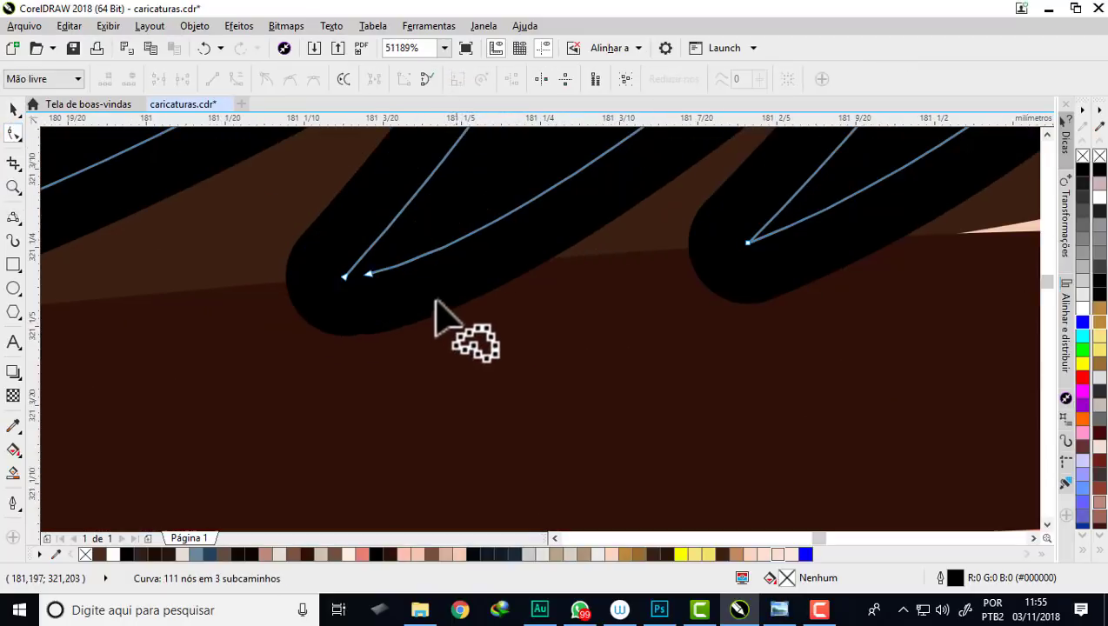
pyautogui.moveTo(267, 228); pyautogui.dragTo(433, 240)
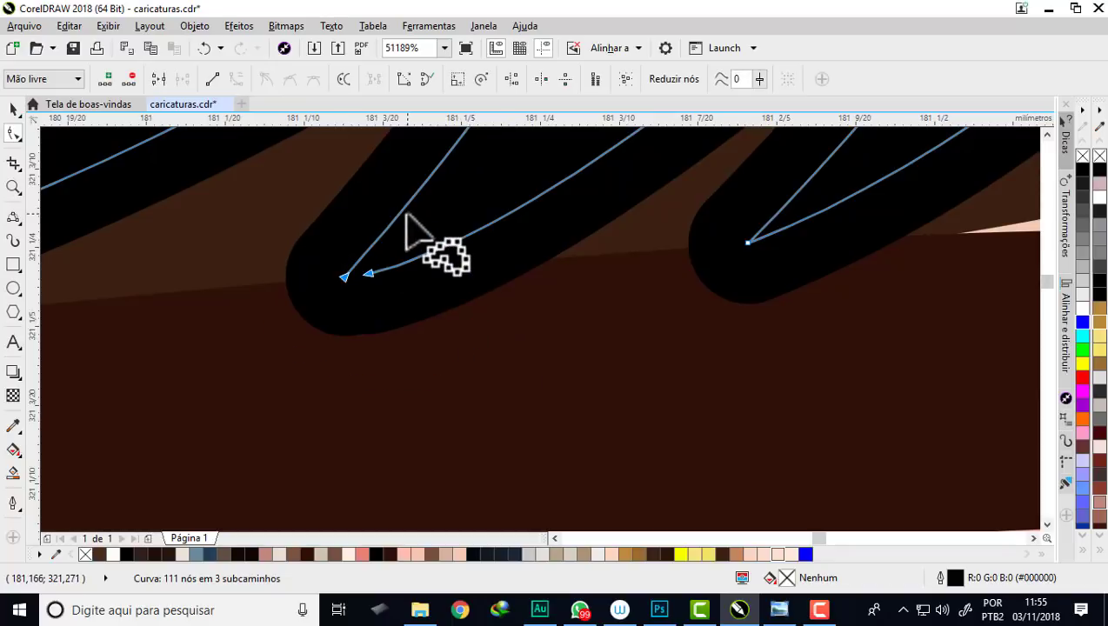
pyautogui.click(159, 80)
pyautogui.scroll(-4, 389, 276)
# Step: Combine the face outline curve with the mustache strokes
pyautogui.scroll(-1, 389, 277)
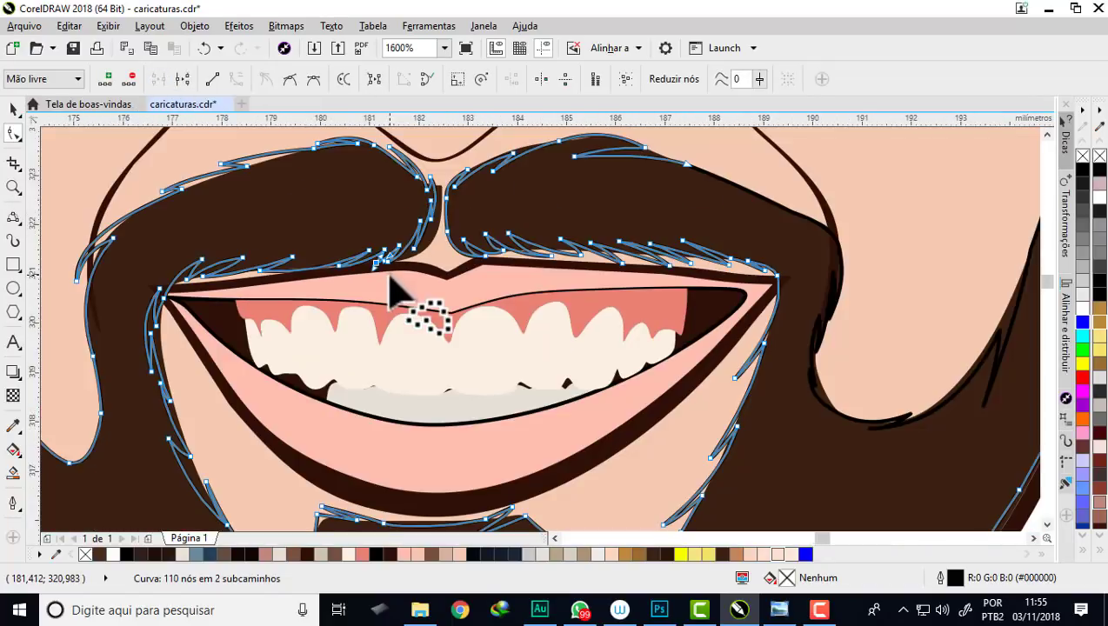
pyautogui.scroll(-1, 390, 276)
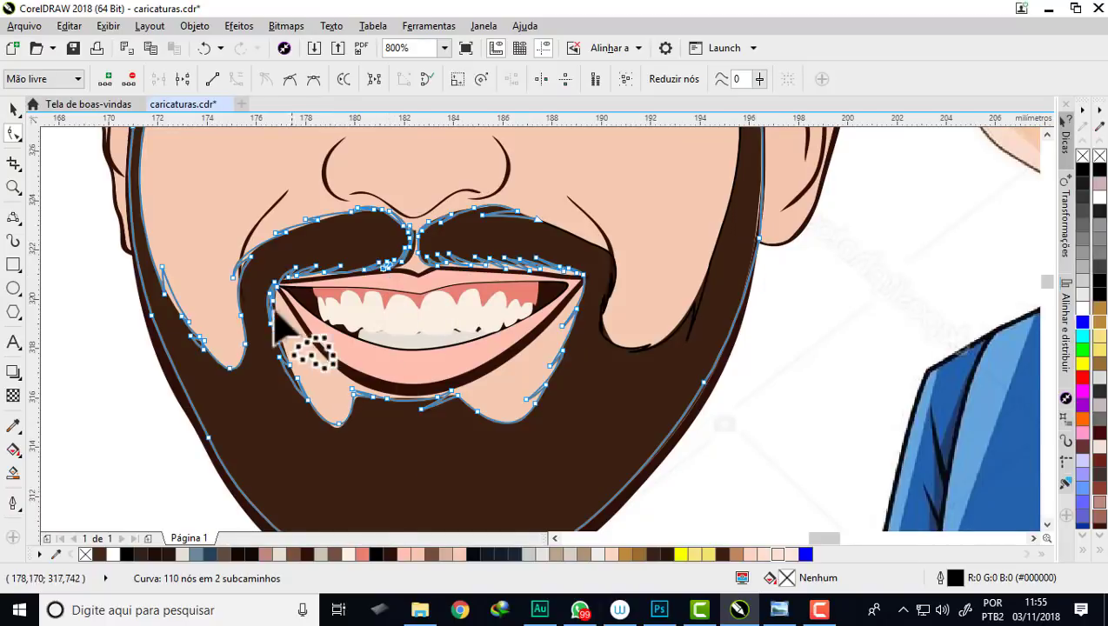
pyautogui.scroll(-1, 297, 346)
pyautogui.scroll(1, 429, 289)
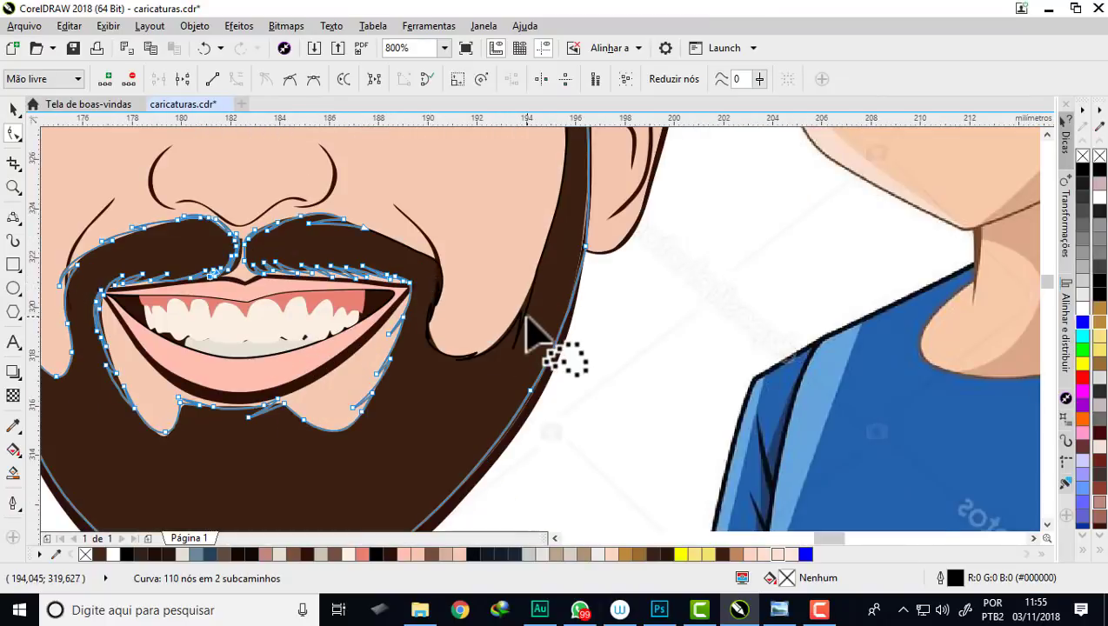
pyautogui.scroll(1, 527, 317)
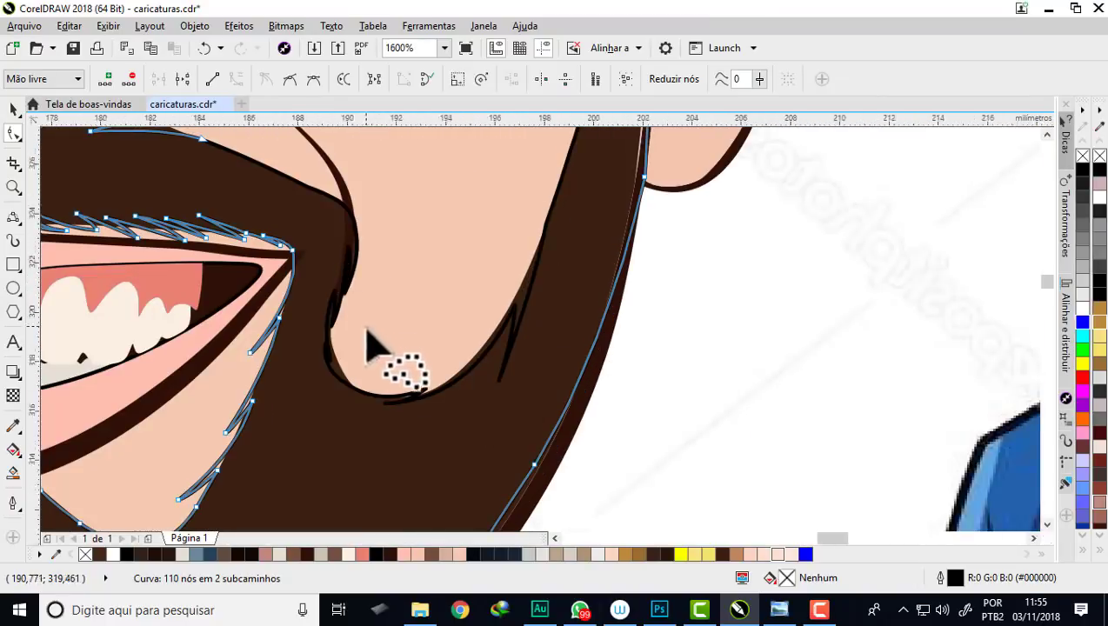
pyautogui.scroll(-2, 371, 346)
pyautogui.scroll(1, 357, 272)
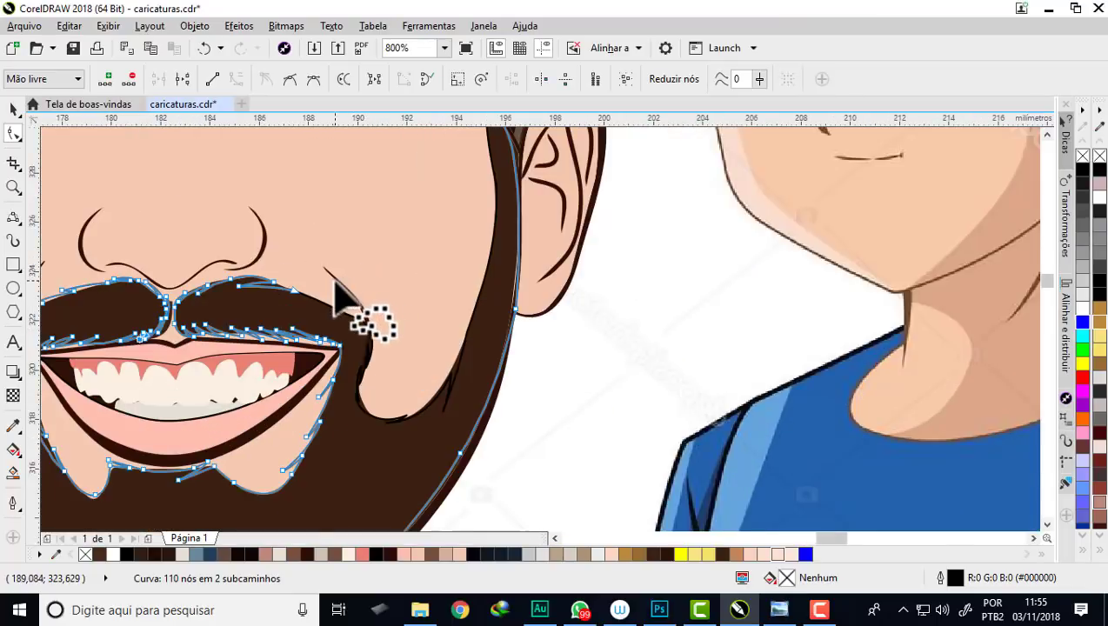
pyautogui.scroll(1, 333, 286)
pyautogui.scroll(1, 322, 310)
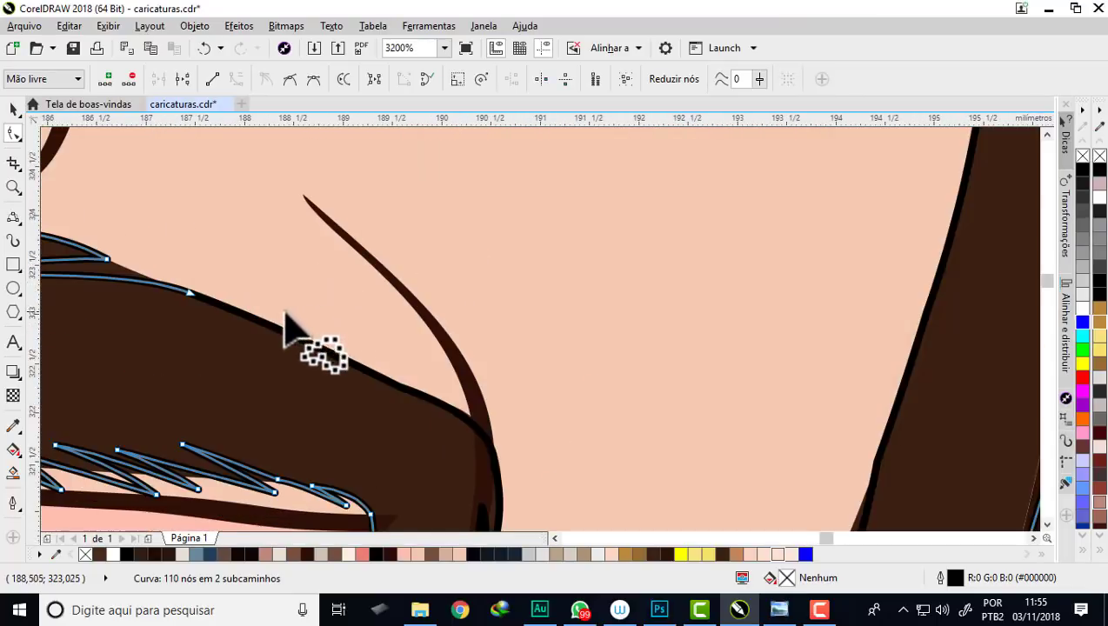
pyautogui.click(187, 296)
pyautogui.keyDown('shift'); pyautogui.click(162, 287); pyautogui.keyUp('shift')
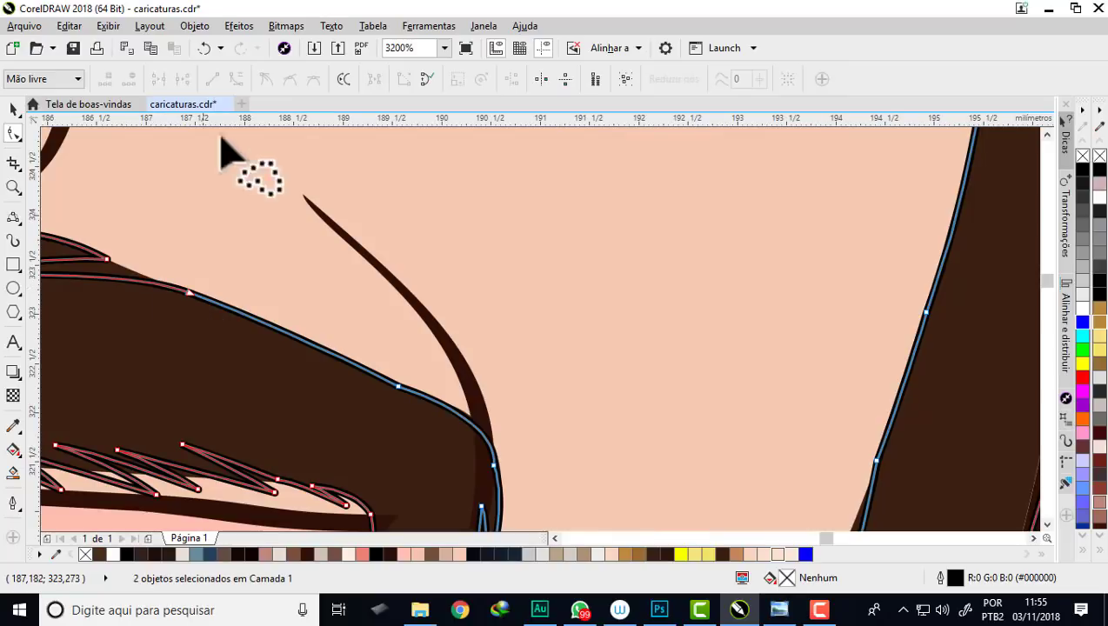
pyautogui.click(13, 108)
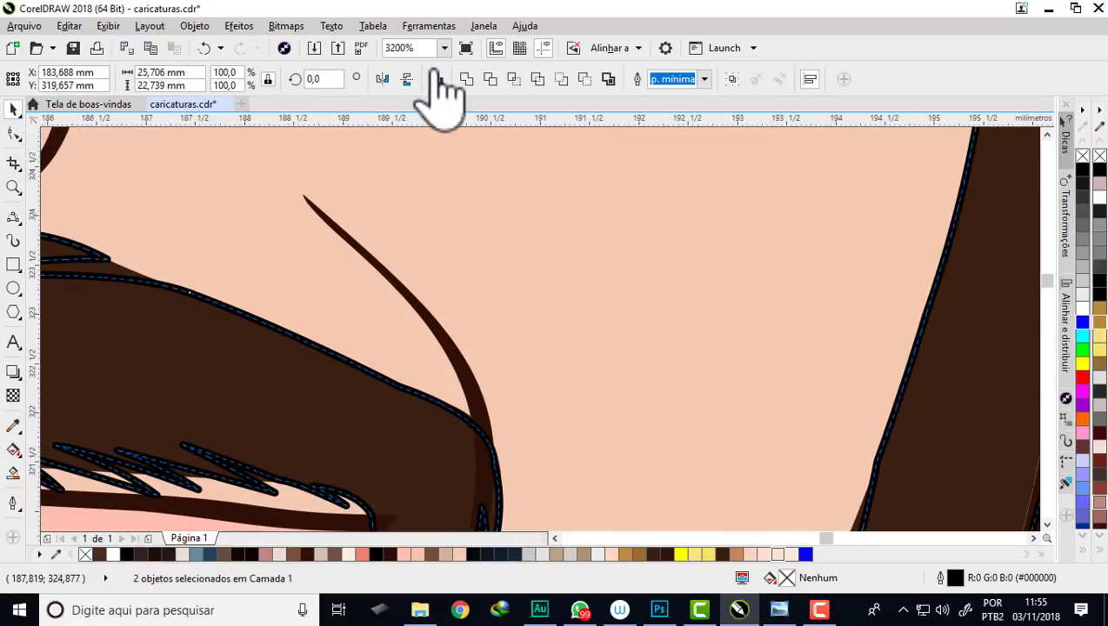
pyautogui.click(436, 80)
# Step: Join the loose end nodes gathered on the combined outline
pyautogui.click(13, 133)
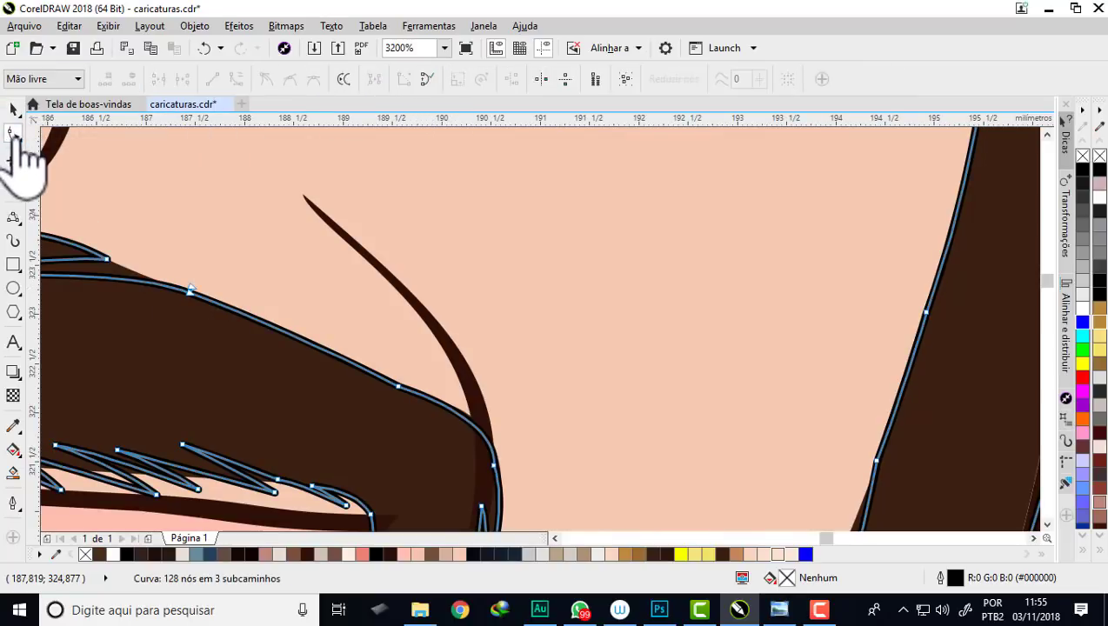
pyautogui.scroll(1, 193, 301)
pyautogui.scroll(2, 225, 327)
pyautogui.moveTo(118, 240); pyautogui.dragTo(247, 252)
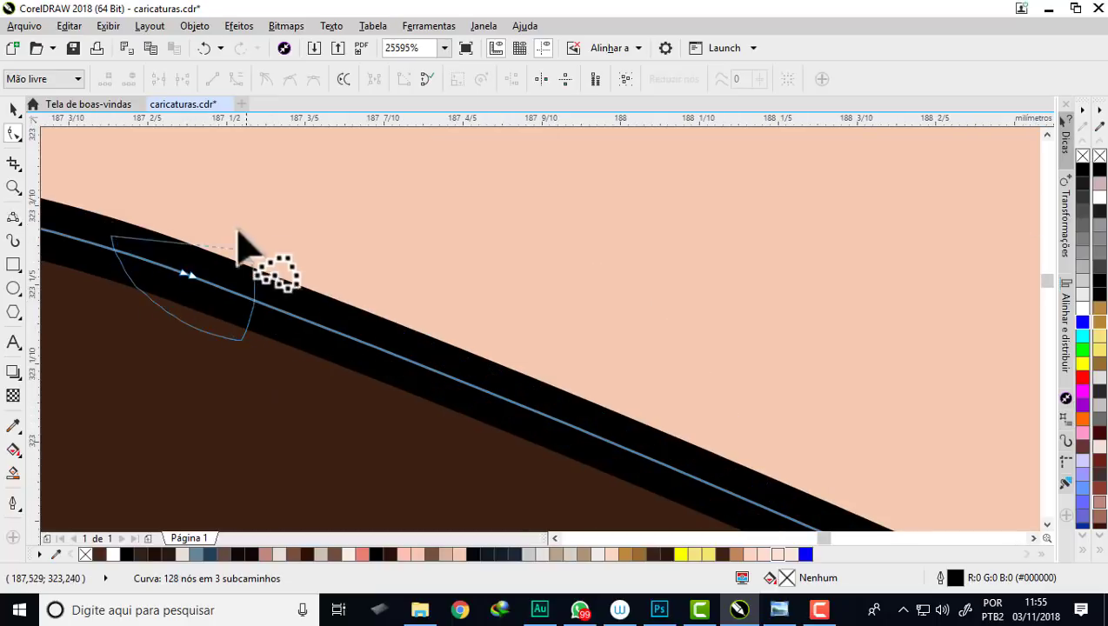
pyautogui.click(158, 79)
# Step: Join the curve's remaining two loose end nodes into one continuous path
pyautogui.scroll(-4, 284, 287)
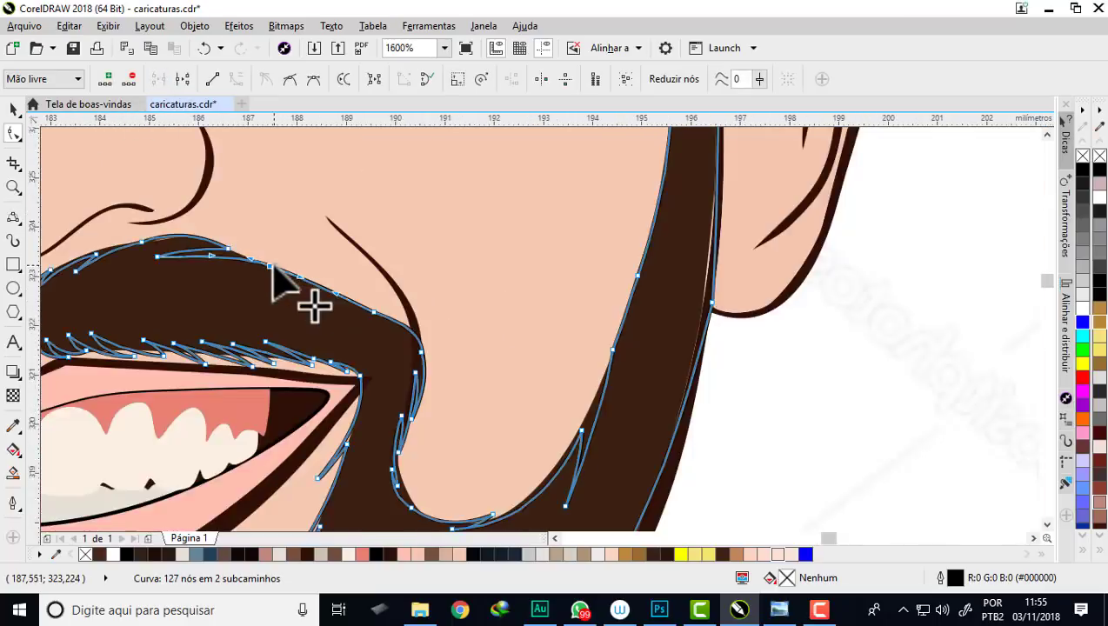
pyautogui.scroll(-1, 346, 329)
pyautogui.scroll(-1, 346, 325)
pyautogui.scroll(1, 469, 314)
pyautogui.scroll(1, 445, 252)
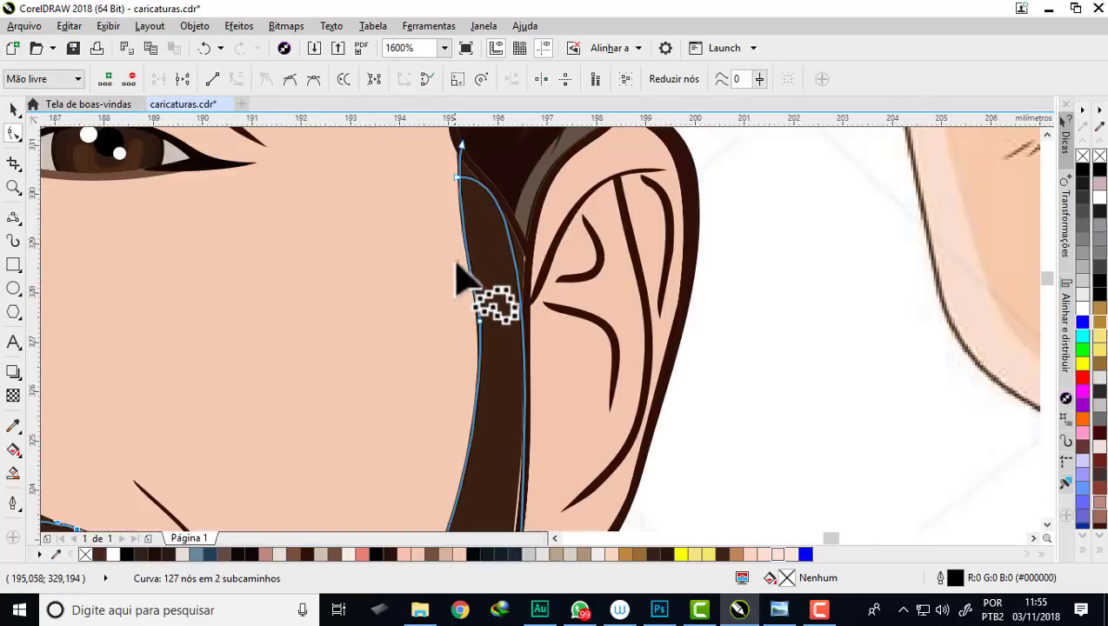
pyautogui.scroll(-1, 457, 272)
pyautogui.scroll(1, 459, 212)
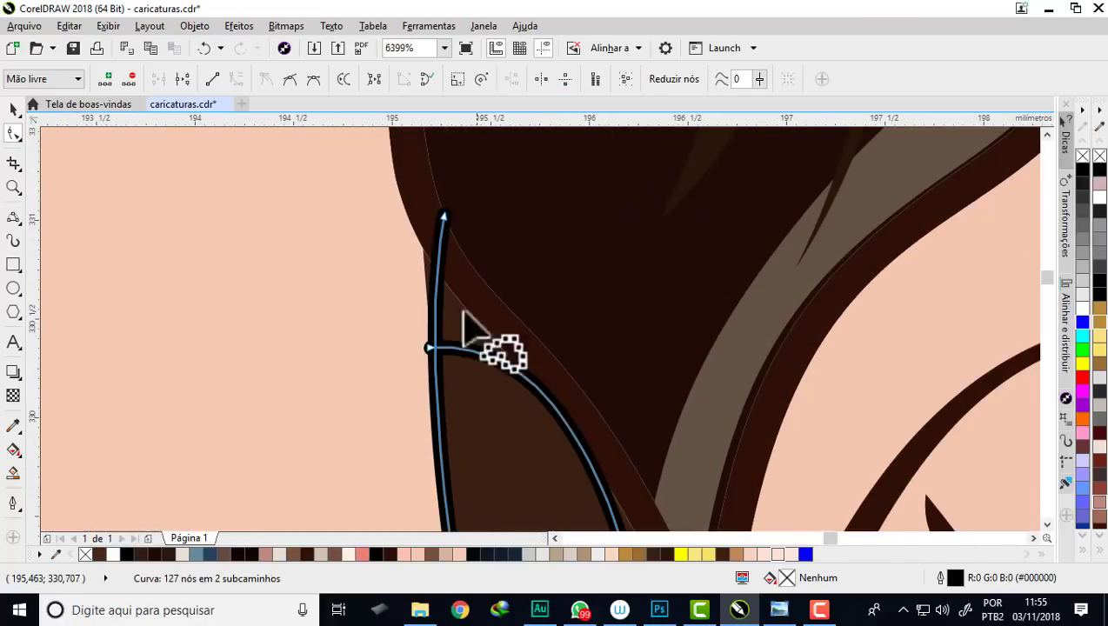
pyautogui.scroll(2, 474, 304)
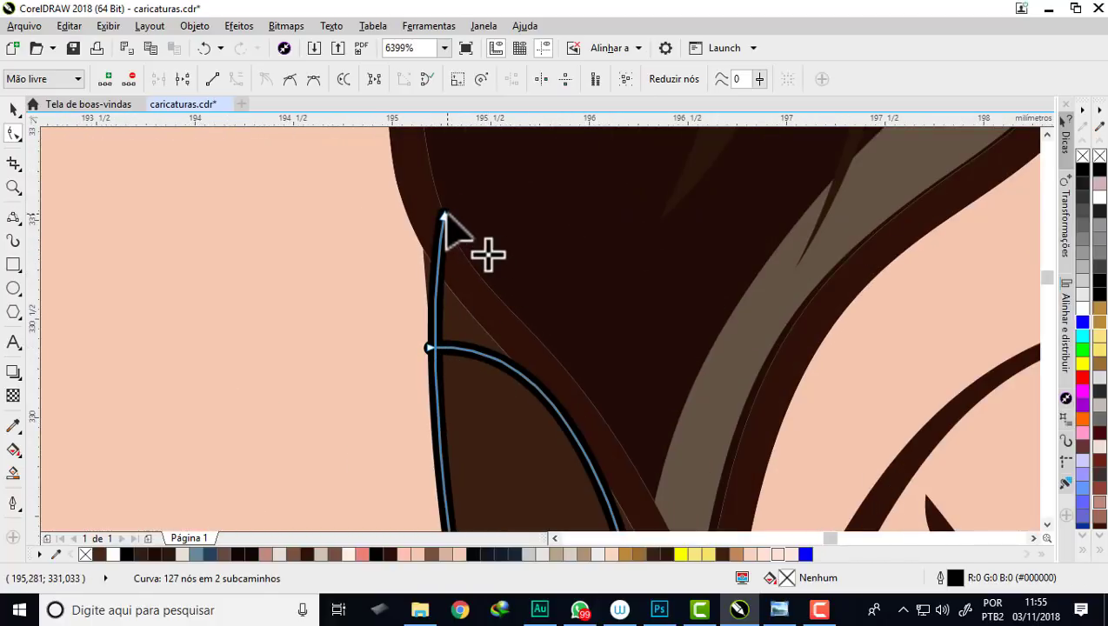
pyautogui.moveTo(329, 171); pyautogui.dragTo(340, 169)
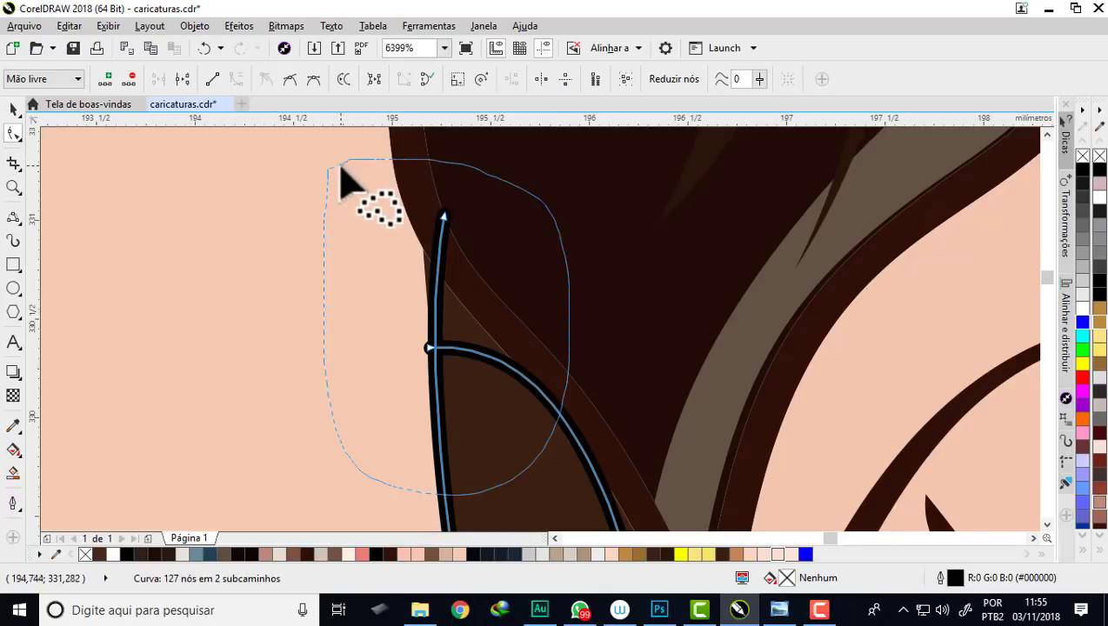
pyautogui.click(158, 79)
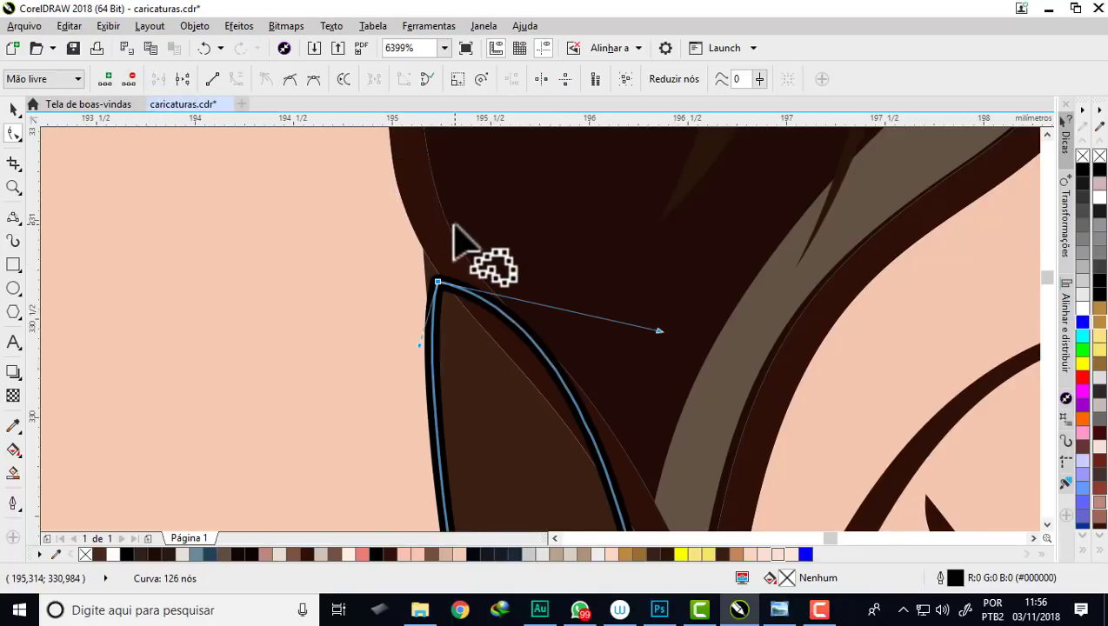
# Step: Sample the beard's dark brown (#3A2210) with the Eyedropper
pyautogui.scroll(-3, 457, 231)
pyautogui.scroll(-1, 502, 252)
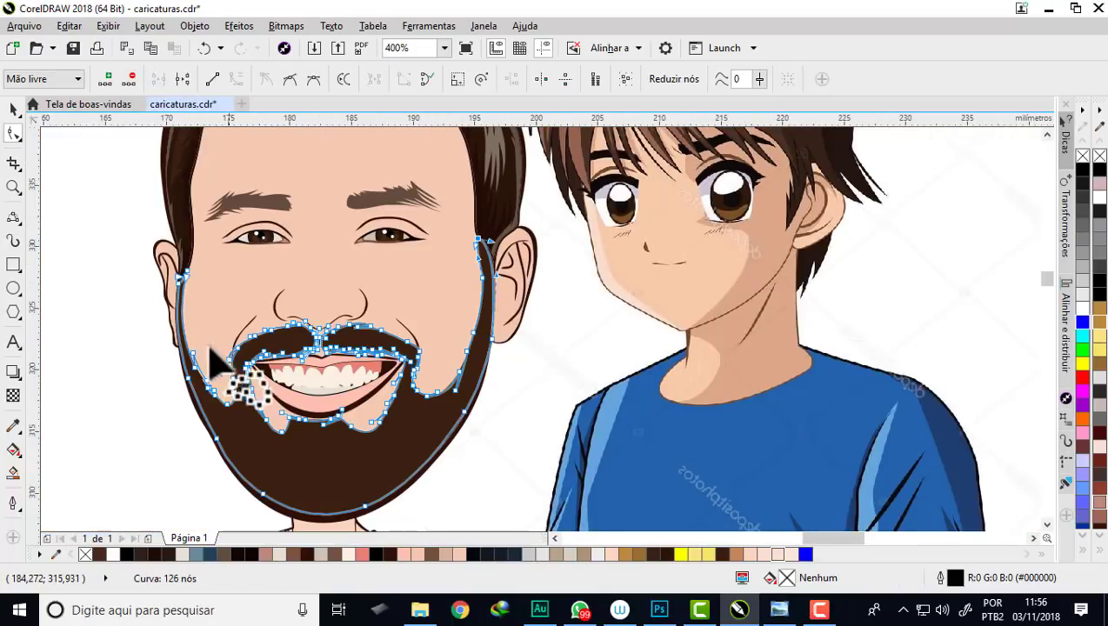
pyautogui.scroll(1, 181, 385)
pyautogui.scroll(1, 182, 387)
pyautogui.scroll(1, 217, 400)
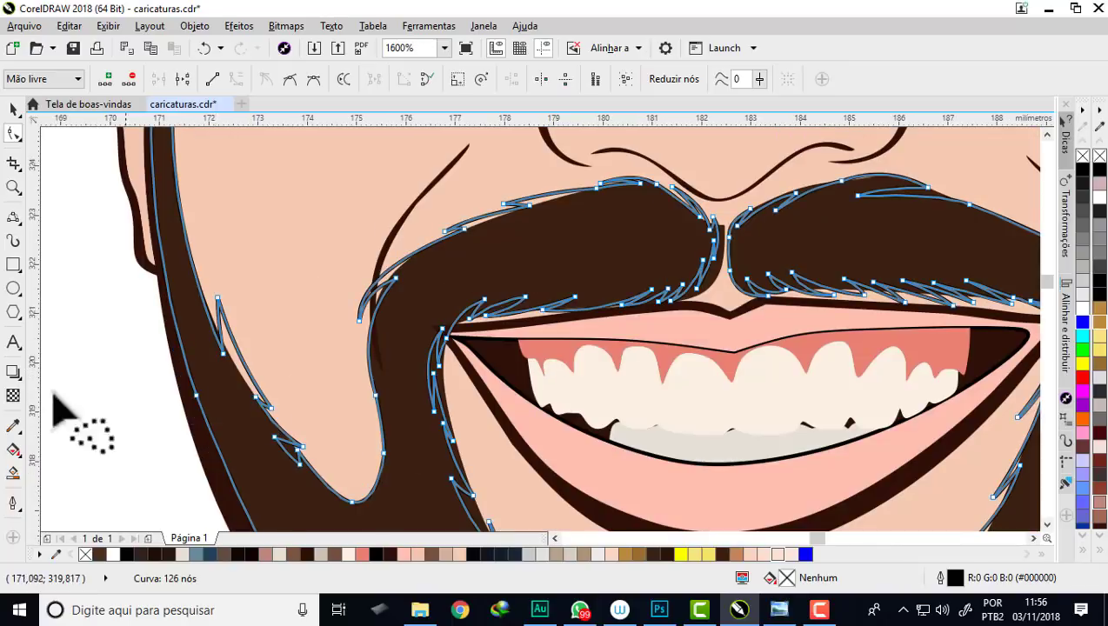
pyautogui.click(13, 425)
pyautogui.click(237, 454)
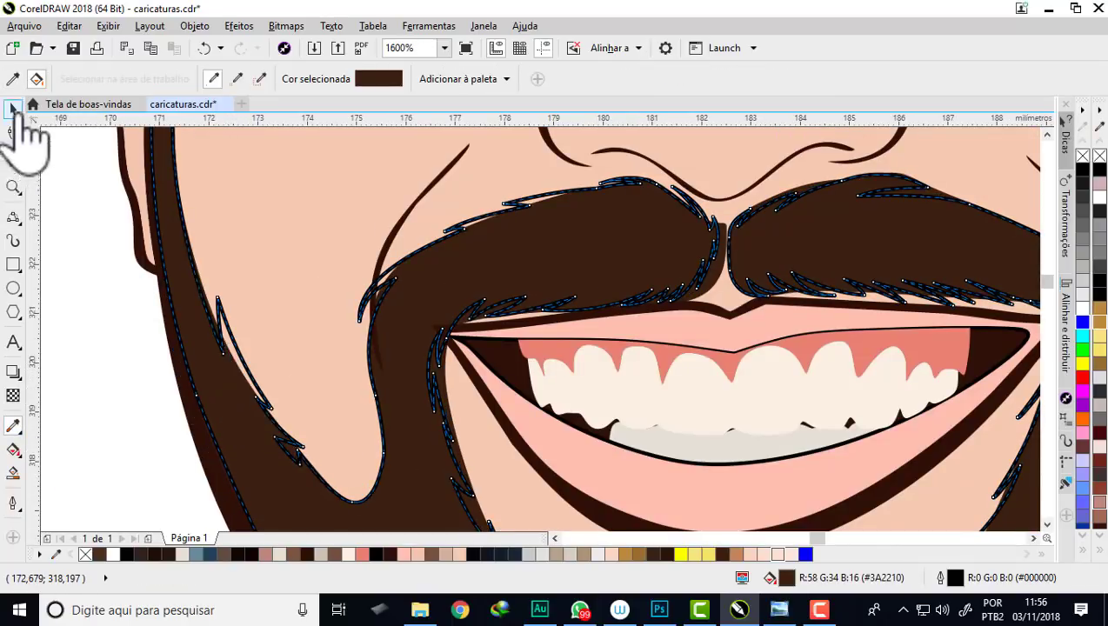
# Step: Close the open beard strand curve so it becomes a closed shape
pyautogui.click(13, 110)
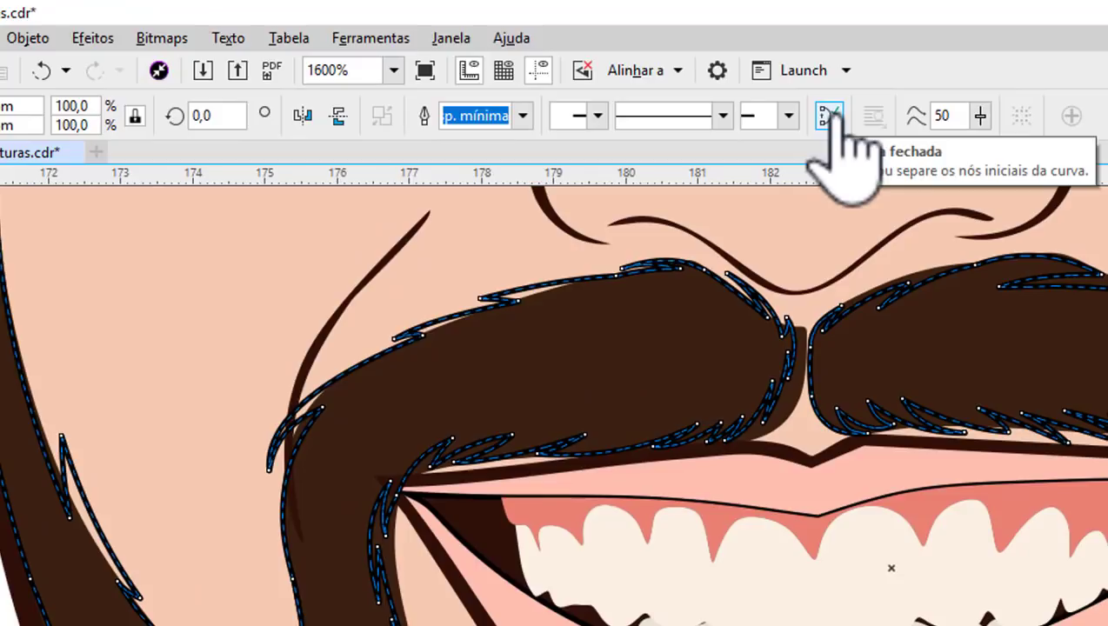
pyautogui.click(830, 114)
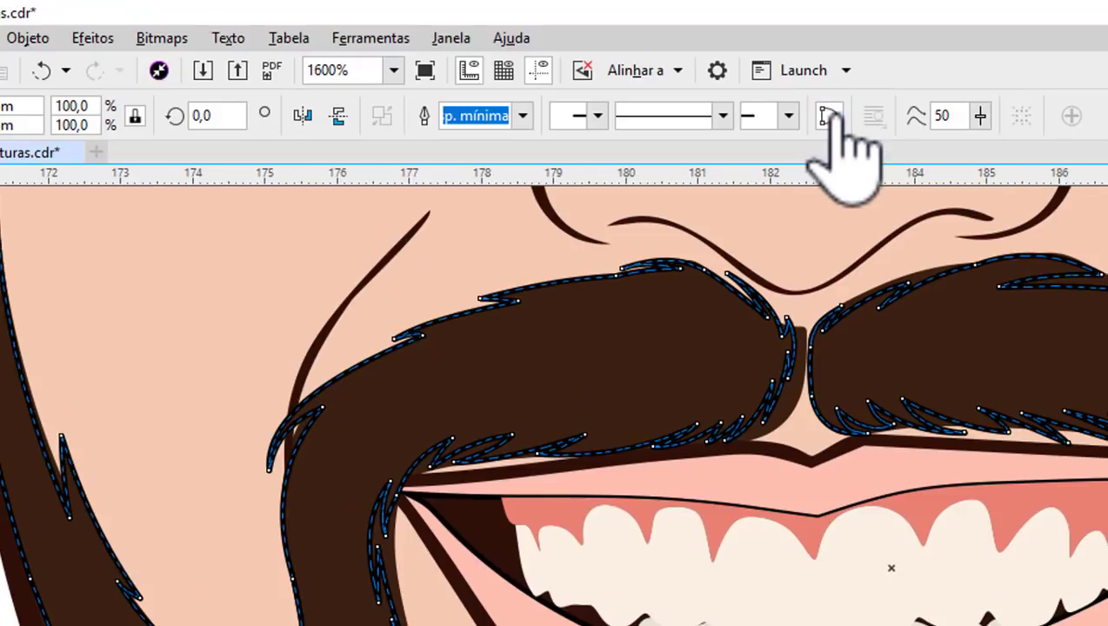
pyautogui.scroll(-2, 159, 366)
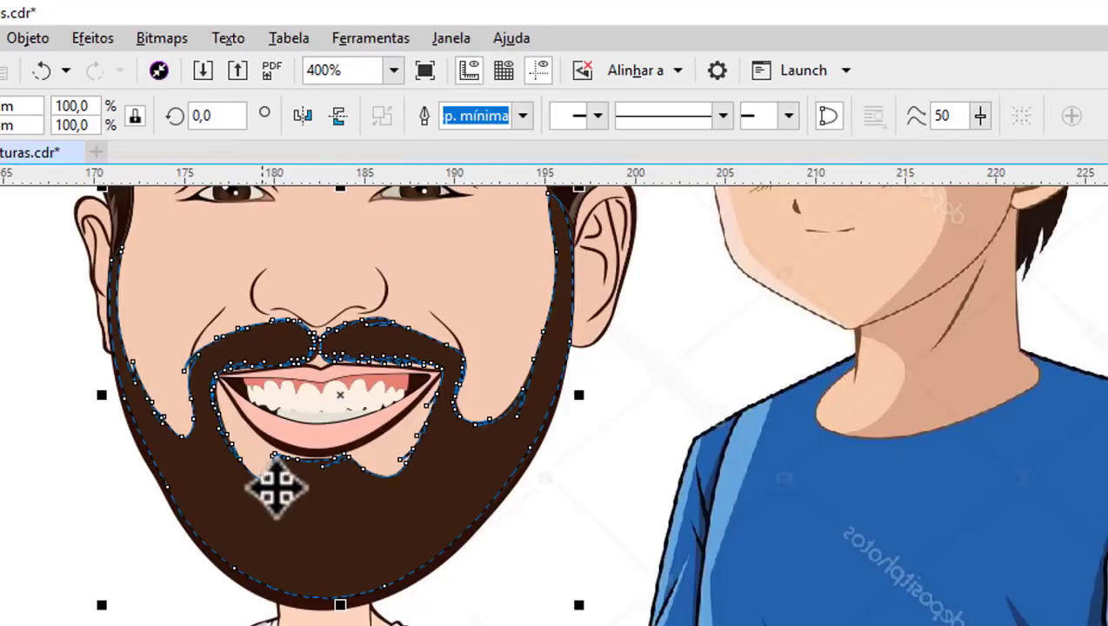
pyautogui.scroll(-1, 276, 487)
pyautogui.scroll(2, 423, 365)
pyautogui.scroll(-1, 400, 370)
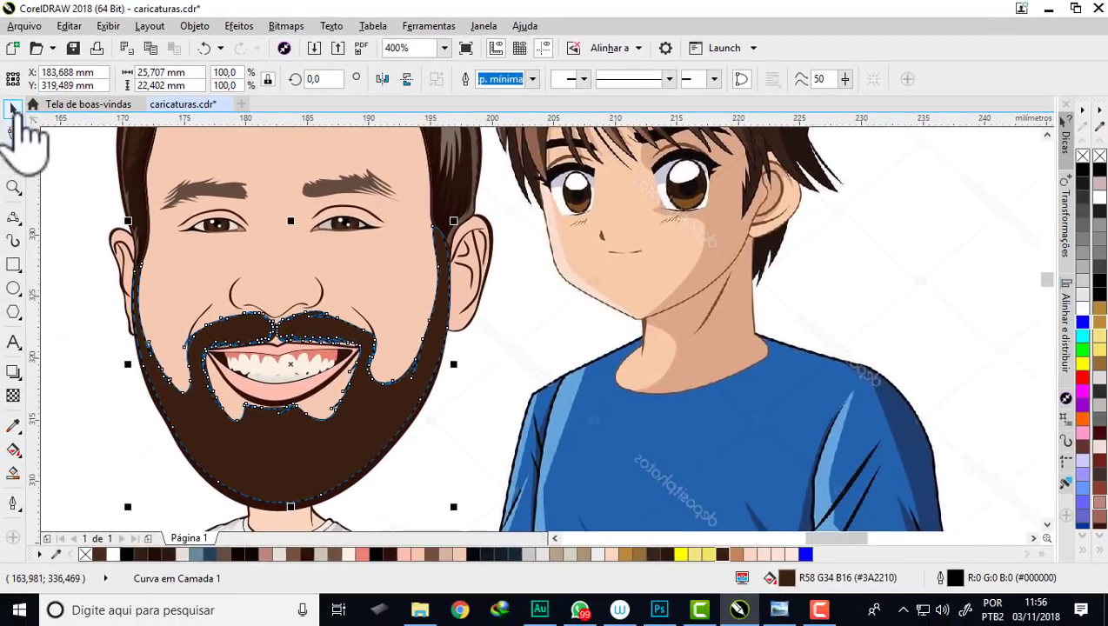
# Step: Reselect the dark brown beard strand shape and remove its outline
pyautogui.click(16, 111)
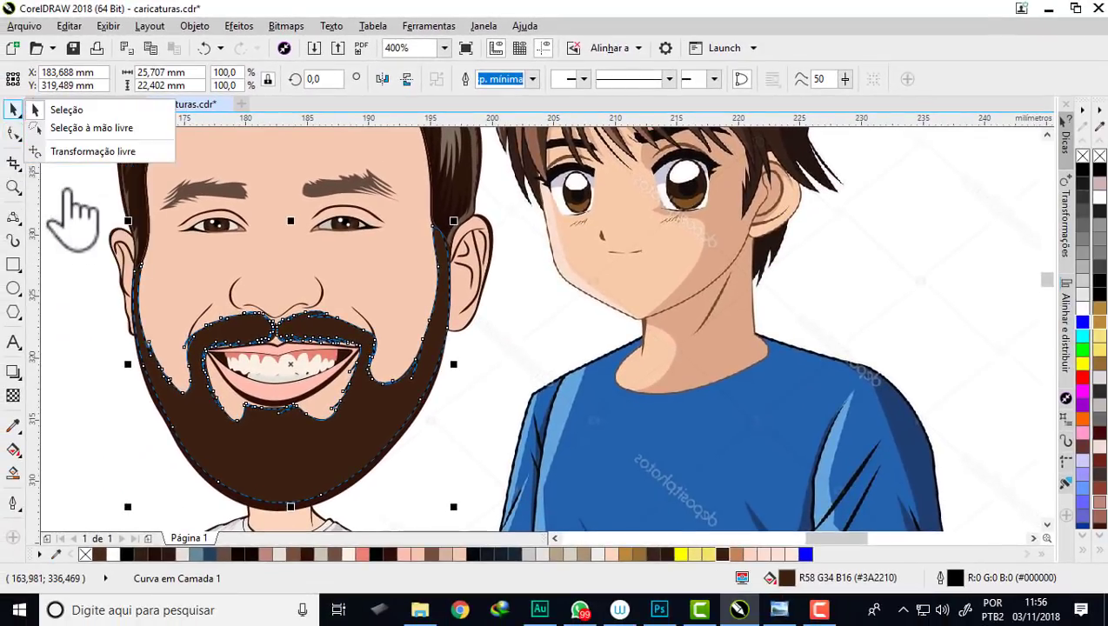
pyautogui.click(68, 291)
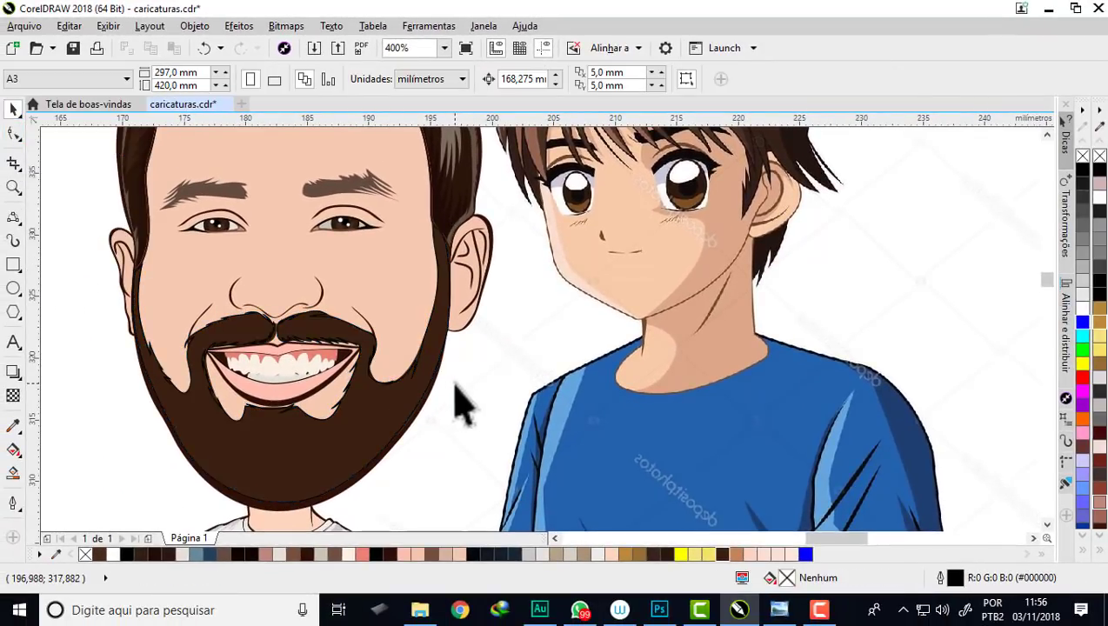
pyautogui.scroll(4, 306, 356)
pyautogui.click(334, 339)
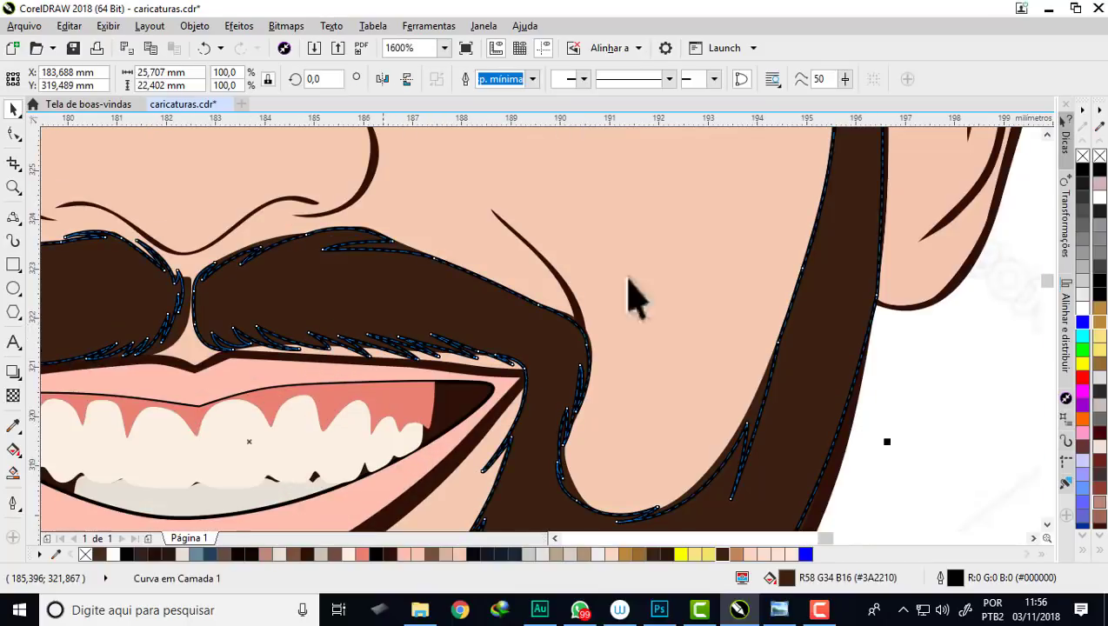
pyautogui.rightClick(1098, 158)
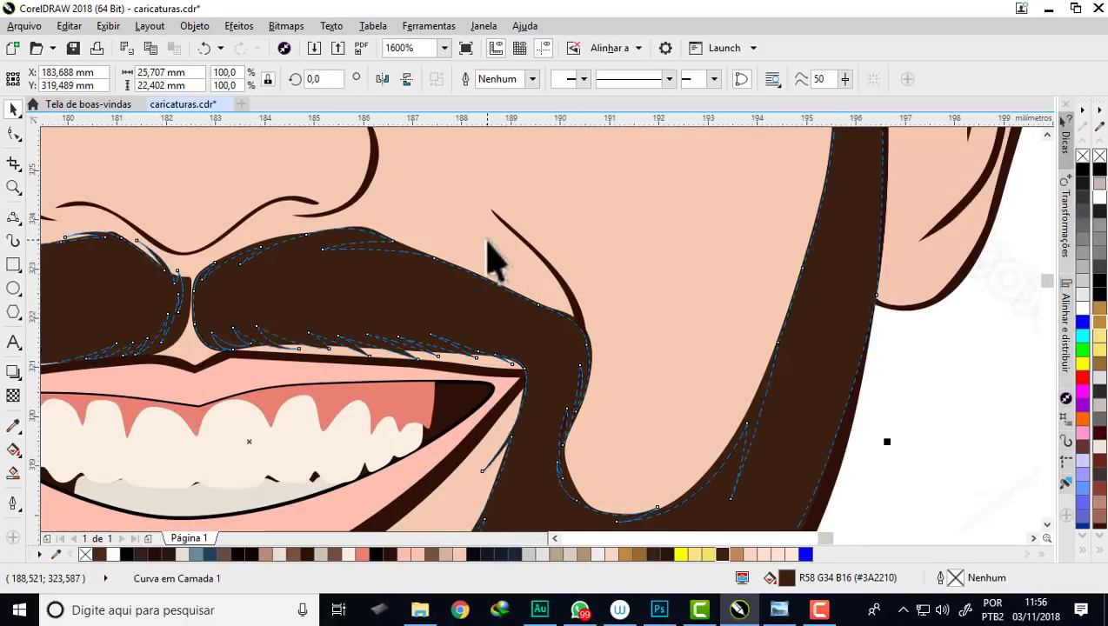
pyautogui.scroll(-2, 491, 256)
pyautogui.click(703, 375)
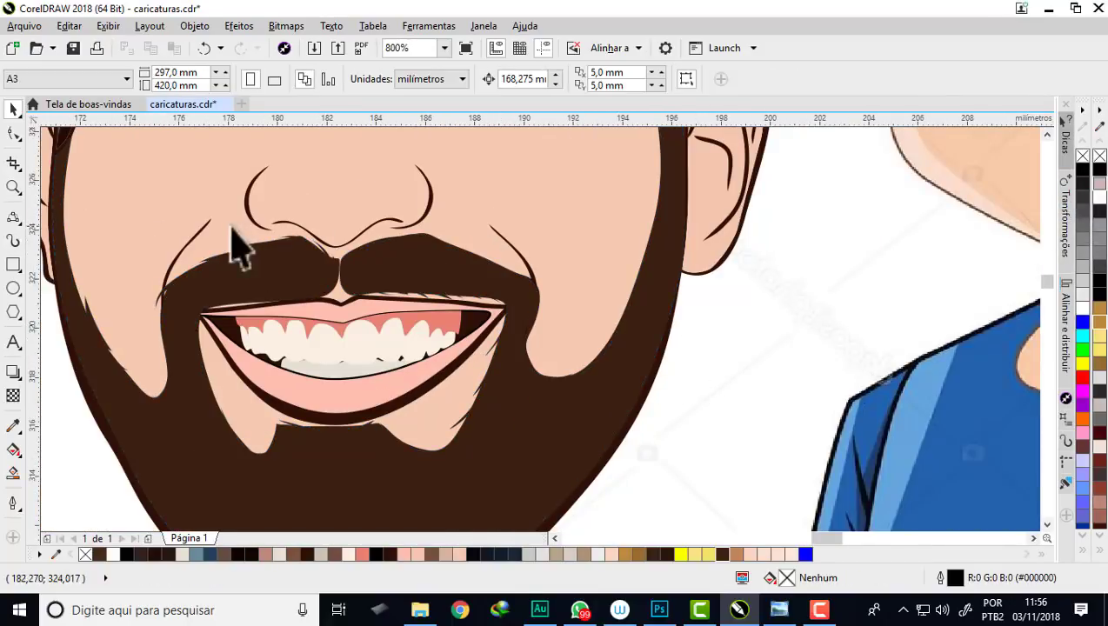
# Step: Move the beard shape aside to check underneath, then undo the move
pyautogui.scroll(2, 211, 261)
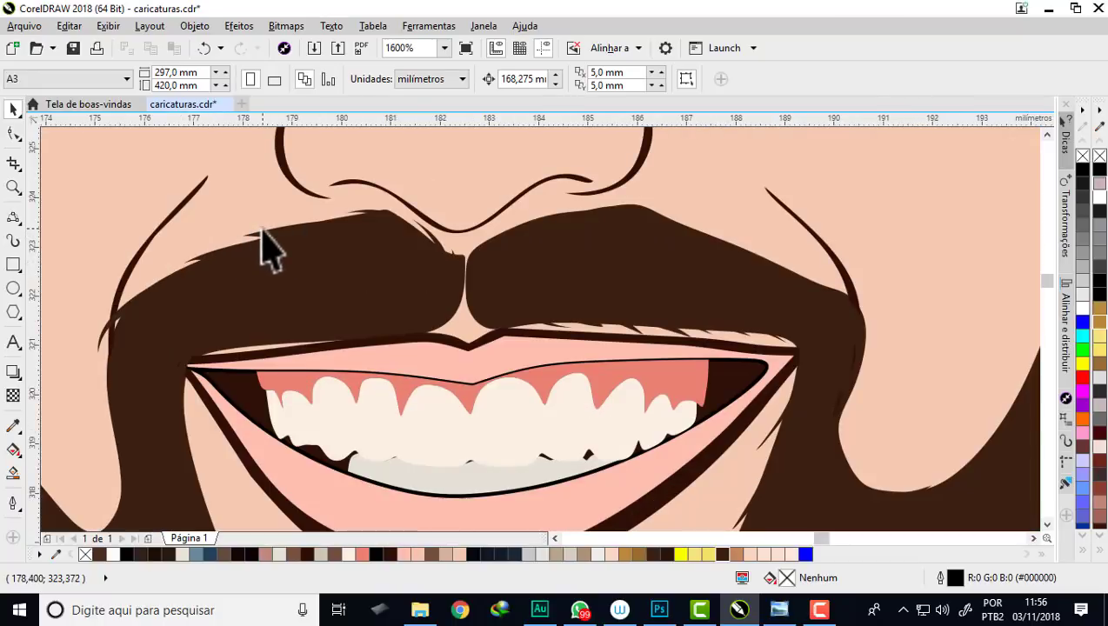
pyautogui.scroll(-2, 270, 248)
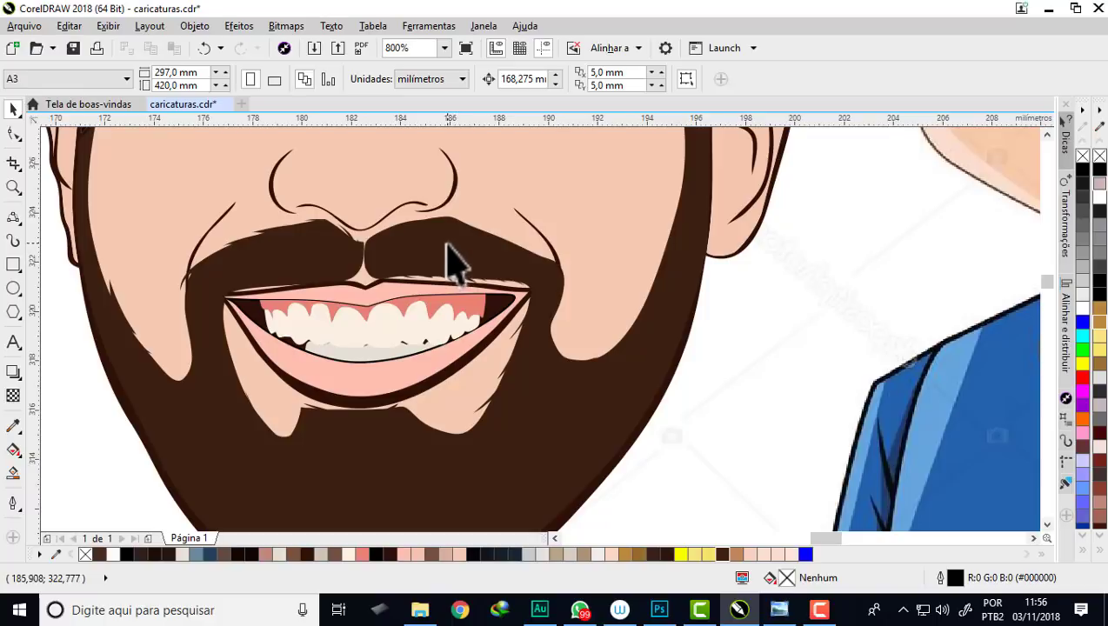
pyautogui.moveTo(452, 261); pyautogui.dragTo(417, 313)
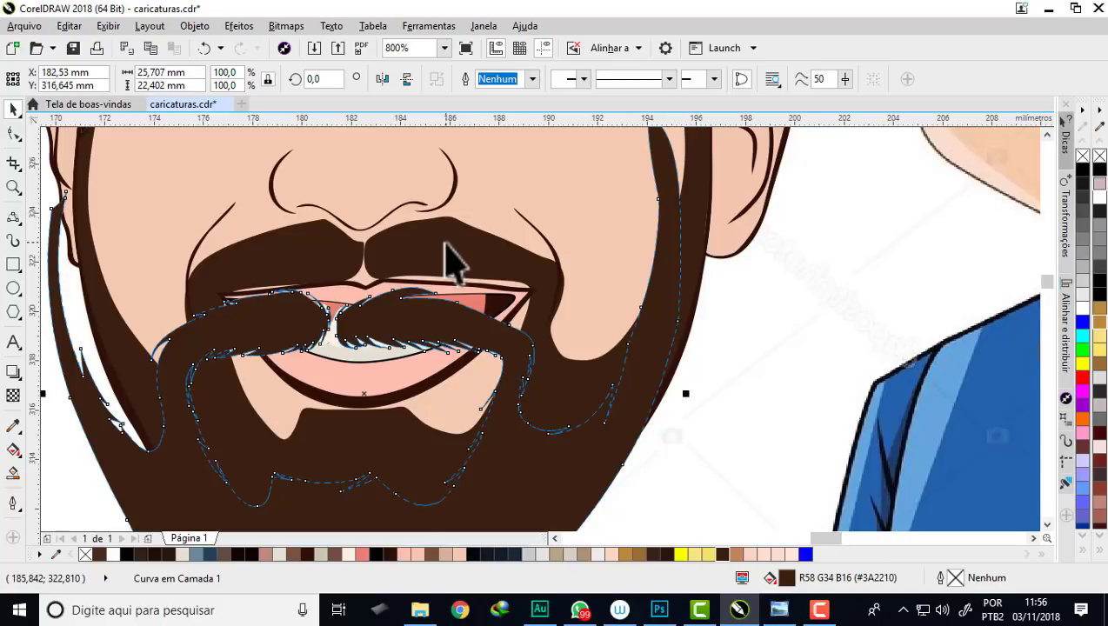
pyautogui.hotkey('ctrl', 'z')
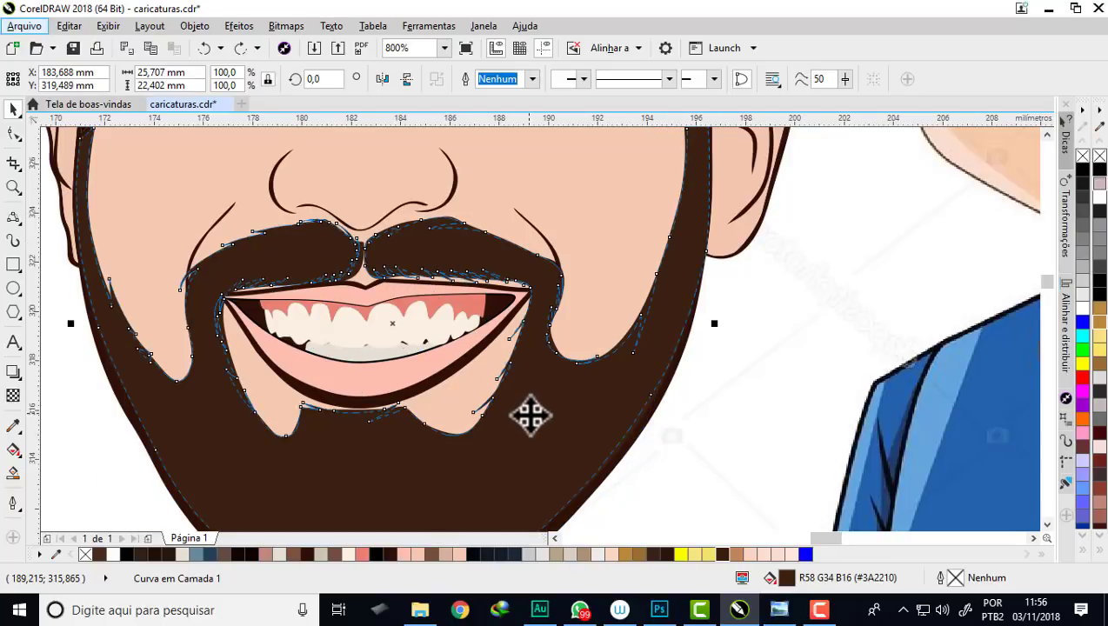
# Step: Drag the hidden duplicate beard shape off the face and delete it
pyautogui.click(530, 415)
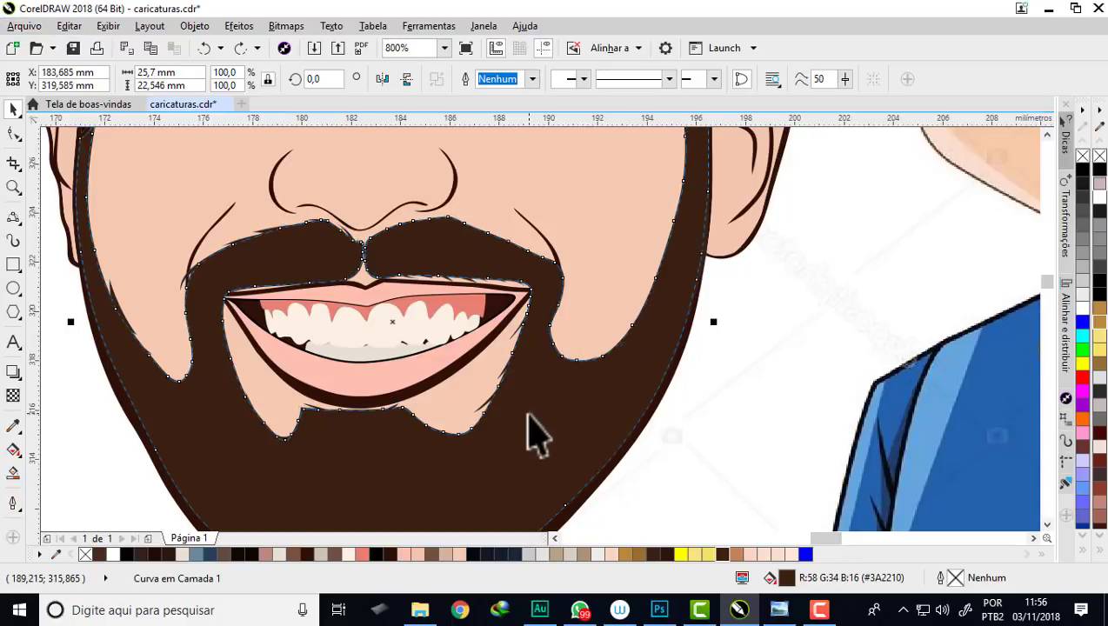
pyautogui.scroll(-1, 433, 328)
pyautogui.scroll(-1, 416, 341)
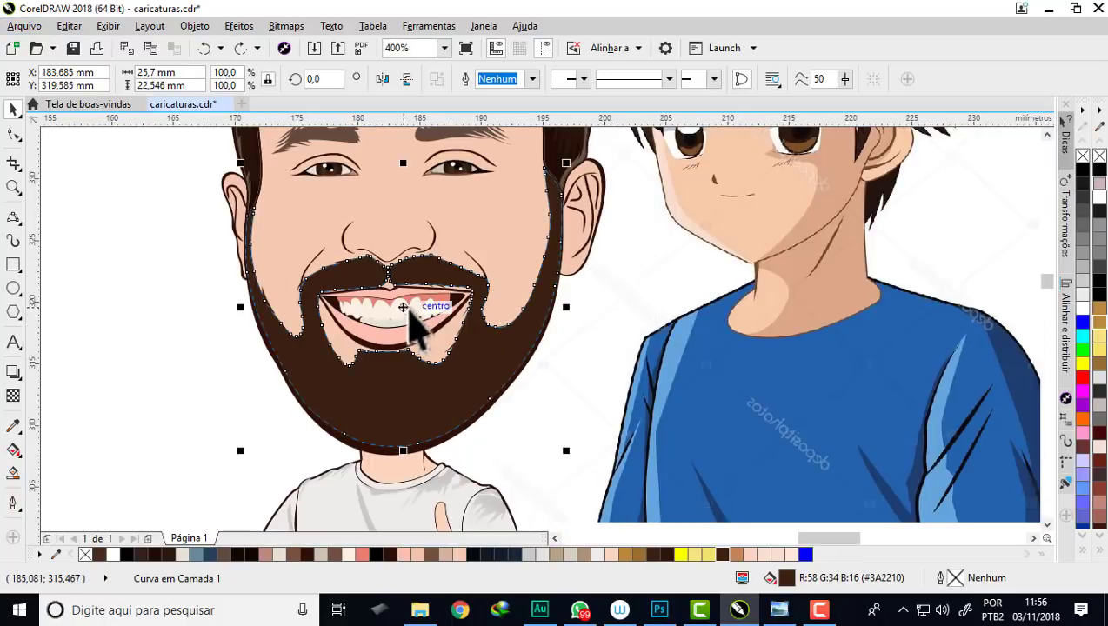
pyautogui.moveTo(408, 310); pyautogui.dragTo(617, 396)
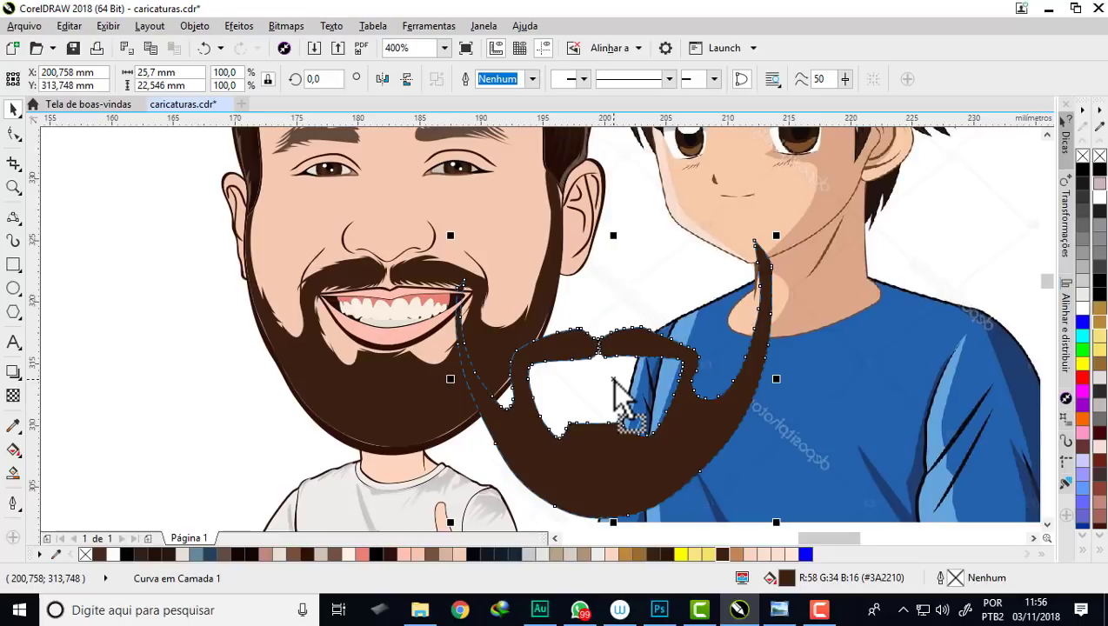
pyautogui.press('Delete')
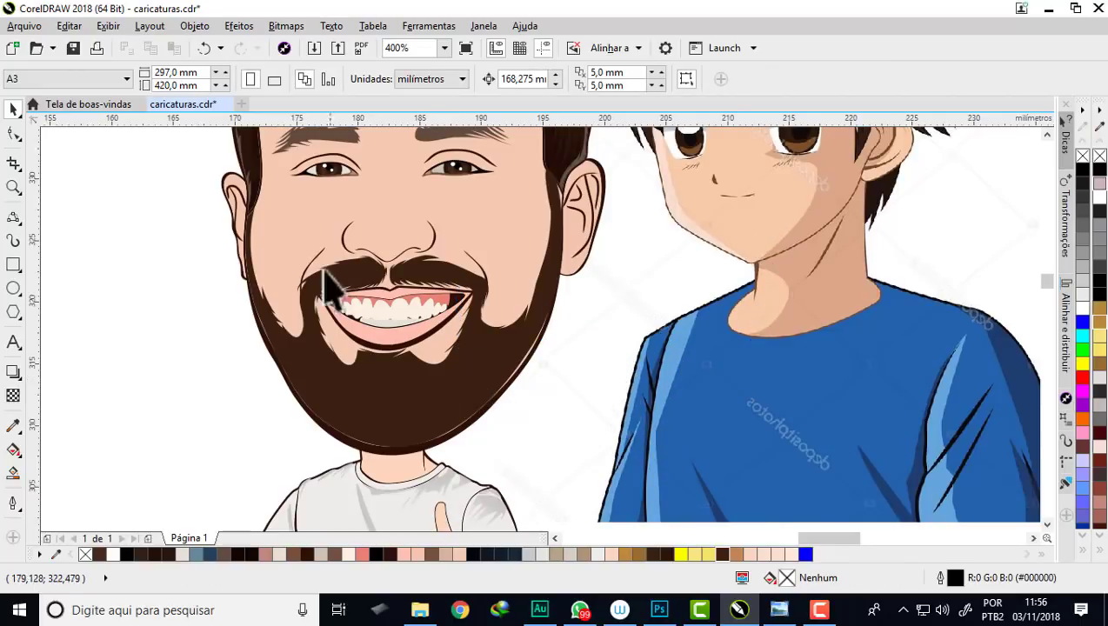
pyautogui.scroll(1, 329, 287)
pyautogui.scroll(1, 260, 302)
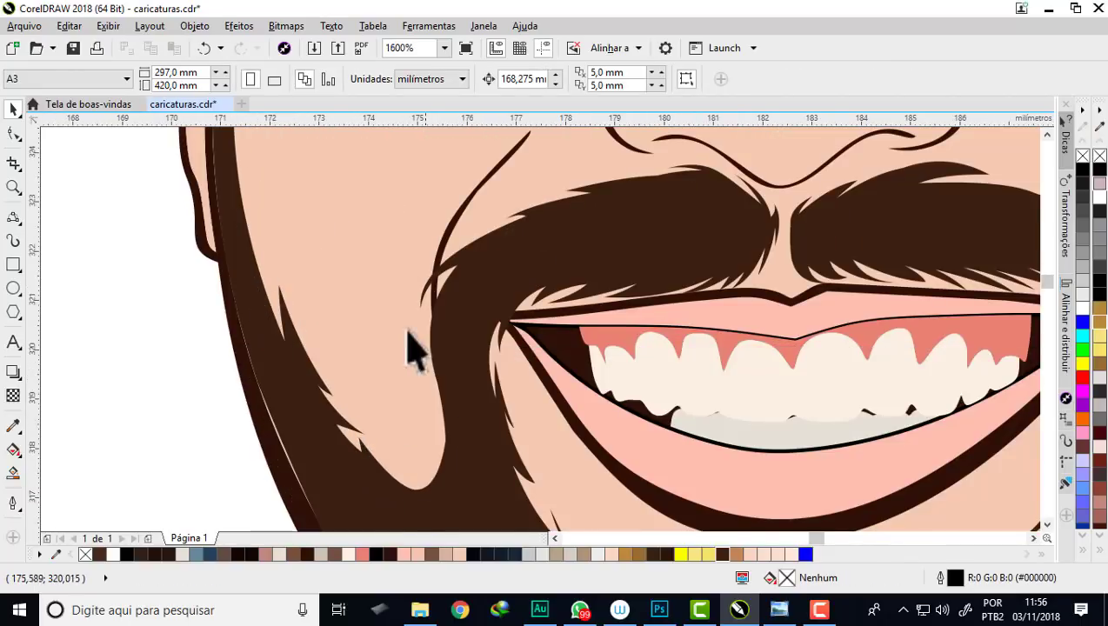
pyautogui.scroll(-2, 416, 350)
pyautogui.scroll(-1, 531, 345)
pyautogui.scroll(1, 561, 345)
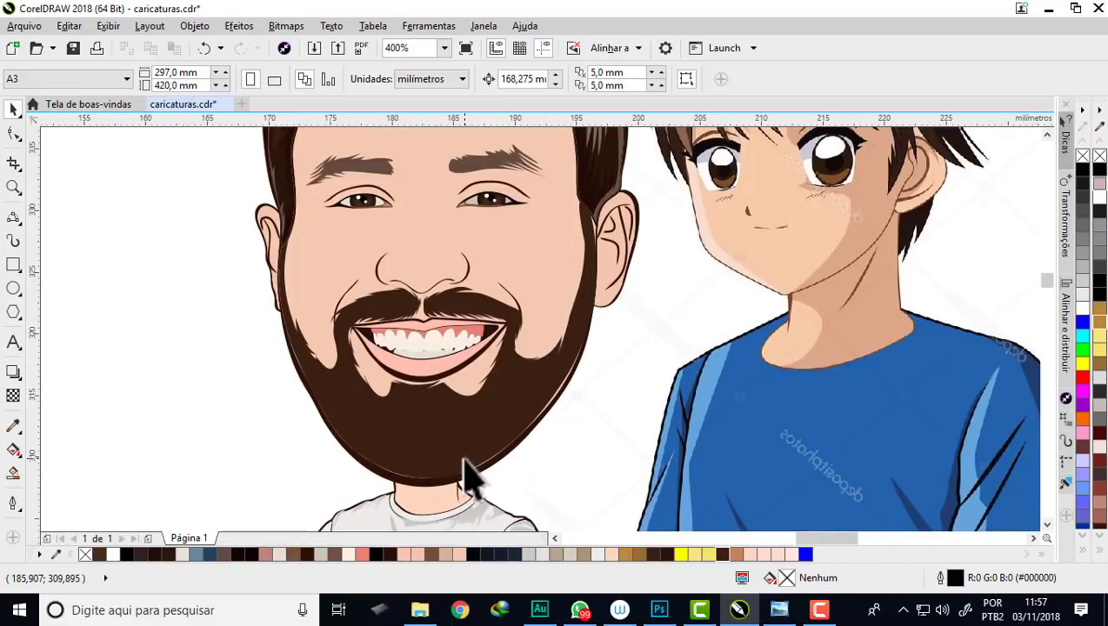
pyautogui.scroll(2, 467, 474)
pyautogui.scroll(-1, 471, 480)
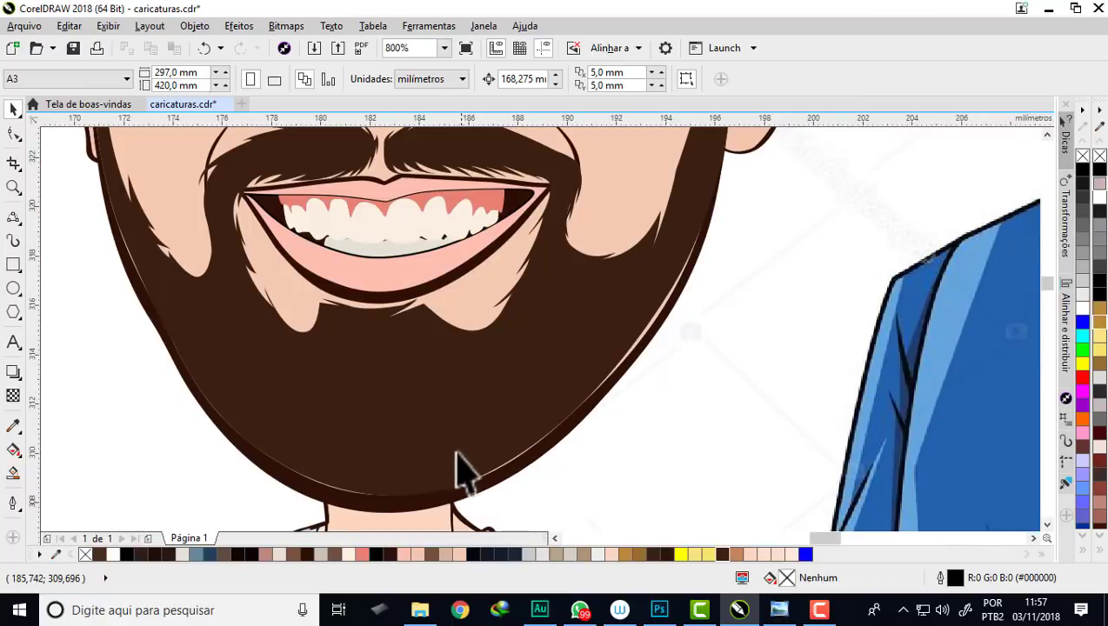
# Step: Select the 3-Point Curve tool to trace the beard's zigzag lower edge
pyautogui.click(14, 241)
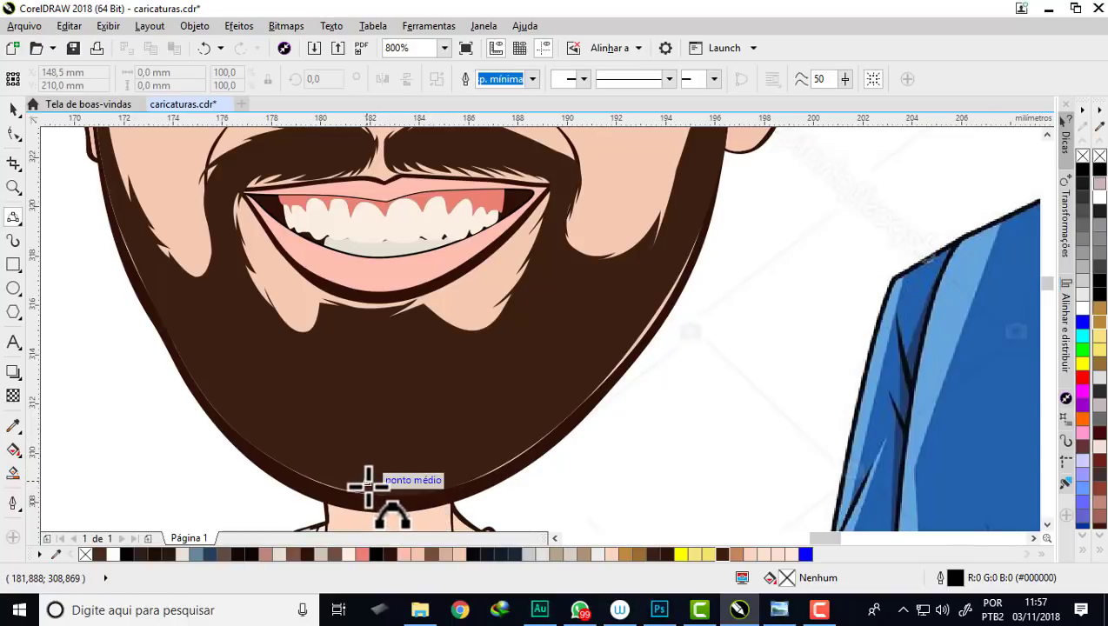
pyautogui.scroll(-1, 369, 485)
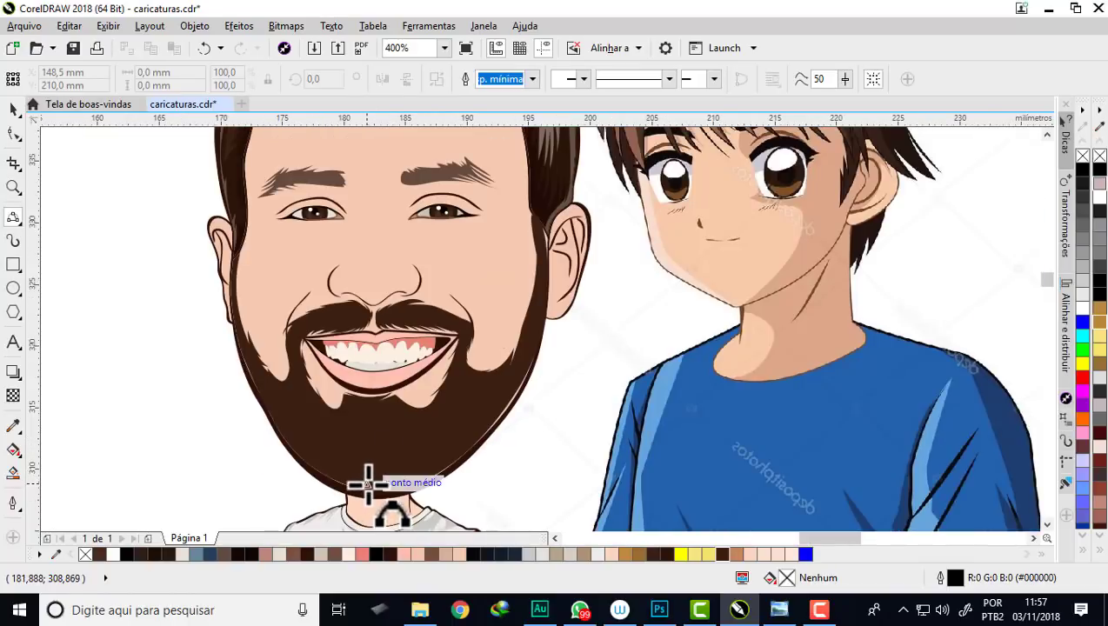
pyautogui.scroll(1, 548, 239)
pyautogui.scroll(1, 546, 237)
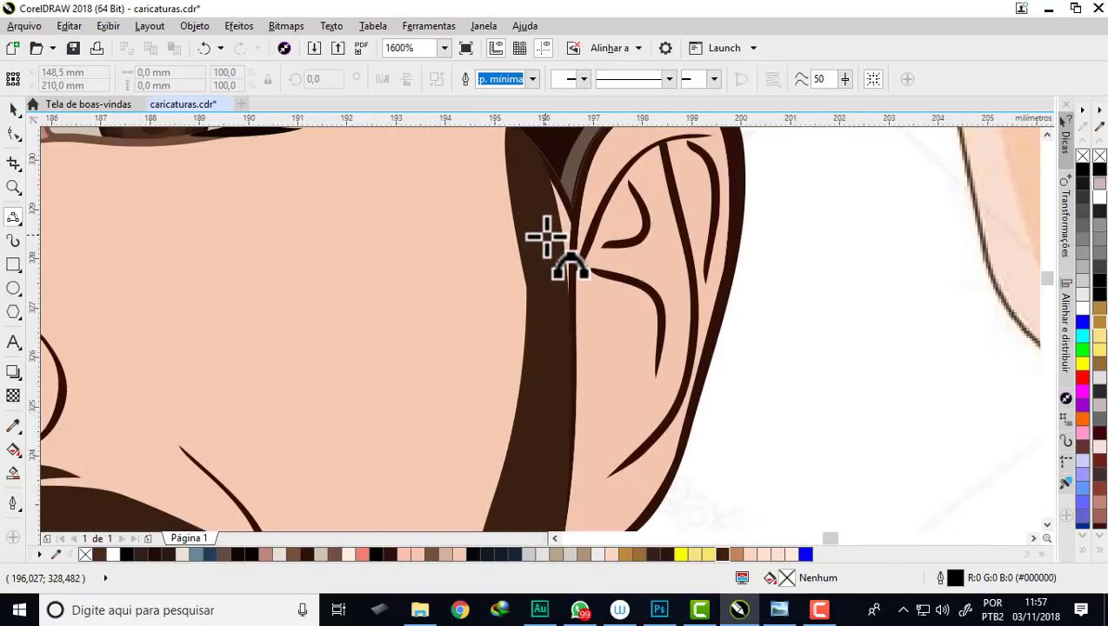
pyautogui.scroll(-1, 546, 236)
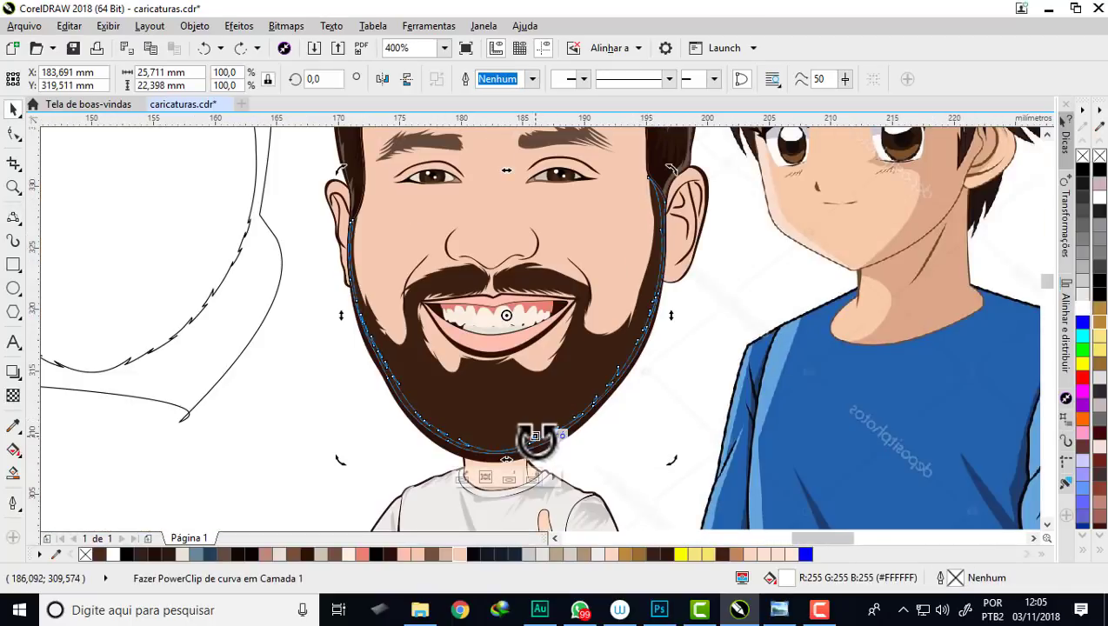
pyautogui.scroll(3, 539, 460)
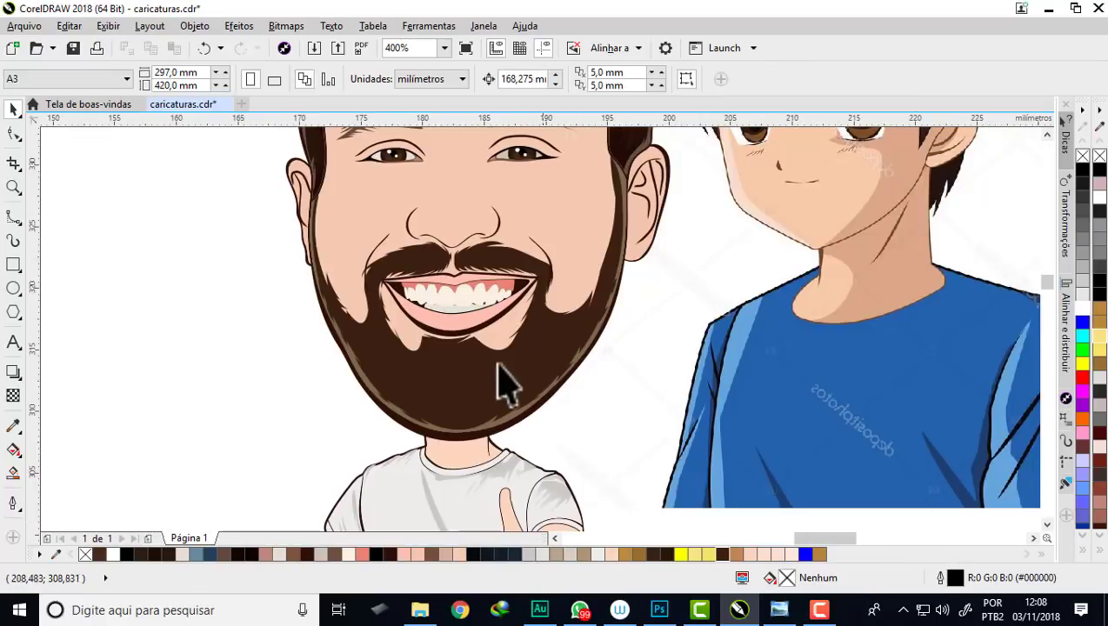
# Step: Choose the 3-Point Curve tool from the curve tools flyout
pyautogui.scroll(2, 439, 356)
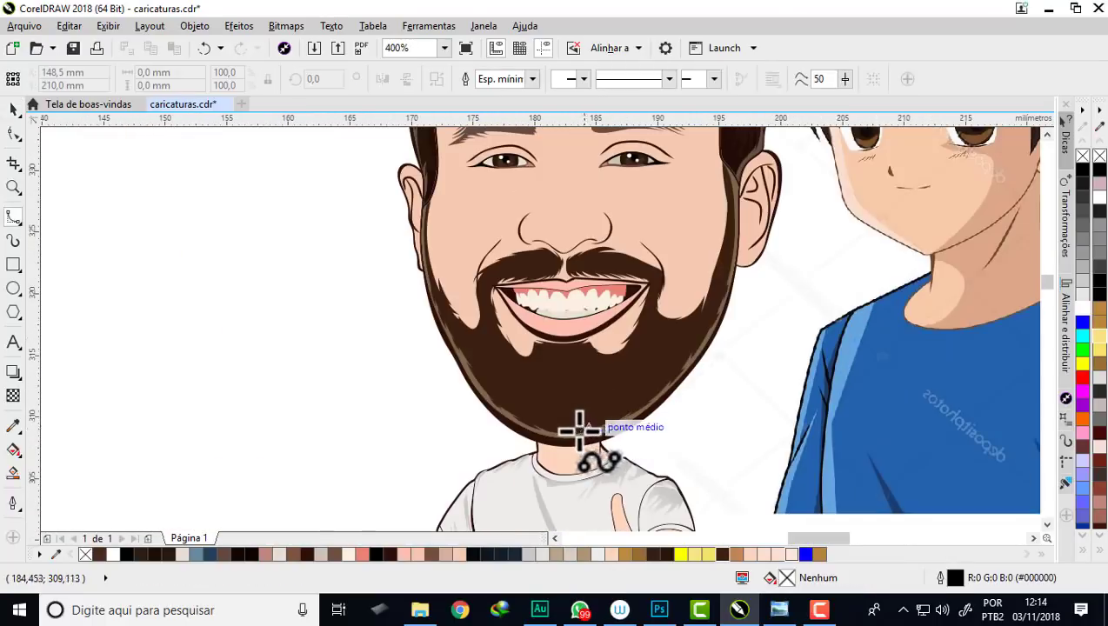
pyautogui.scroll(1, 565, 429)
pyautogui.scroll(1, 561, 432)
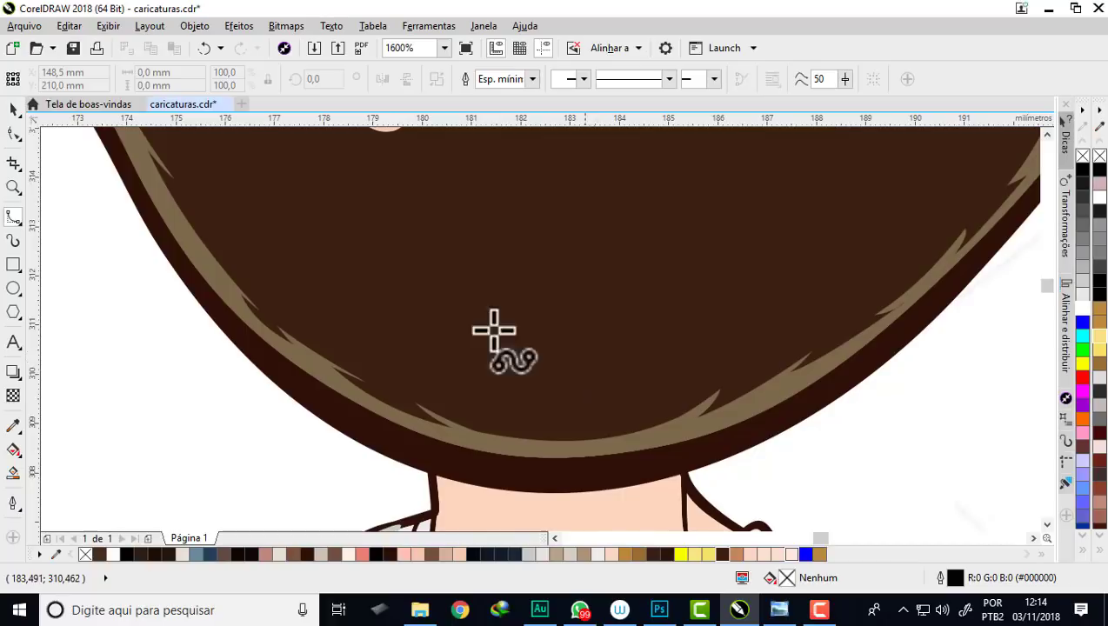
pyautogui.click(17, 221)
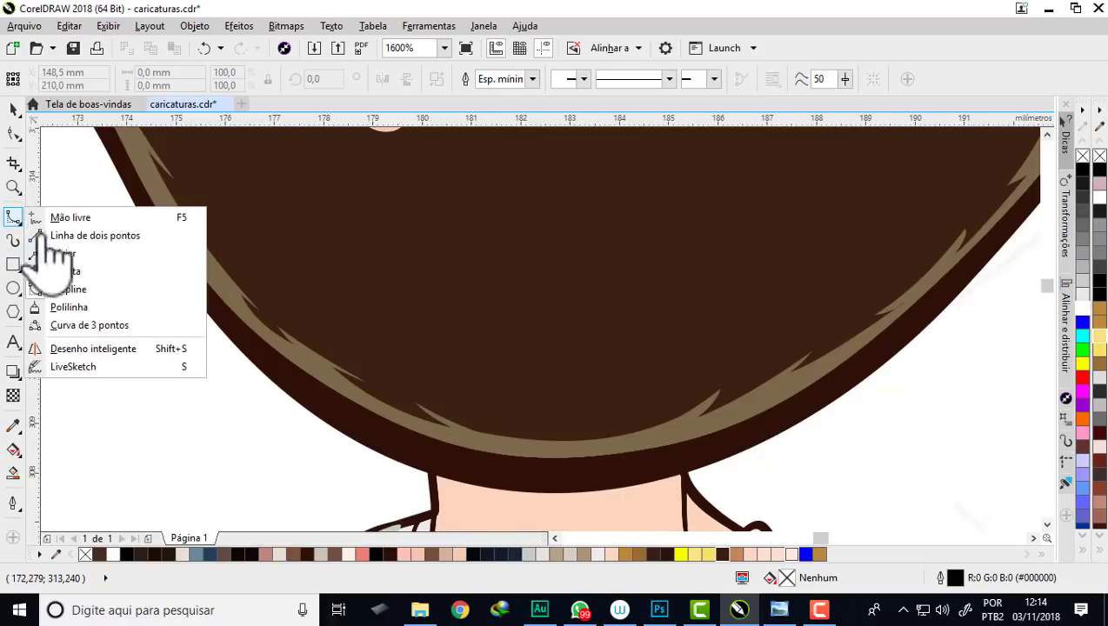
pyautogui.click(96, 323)
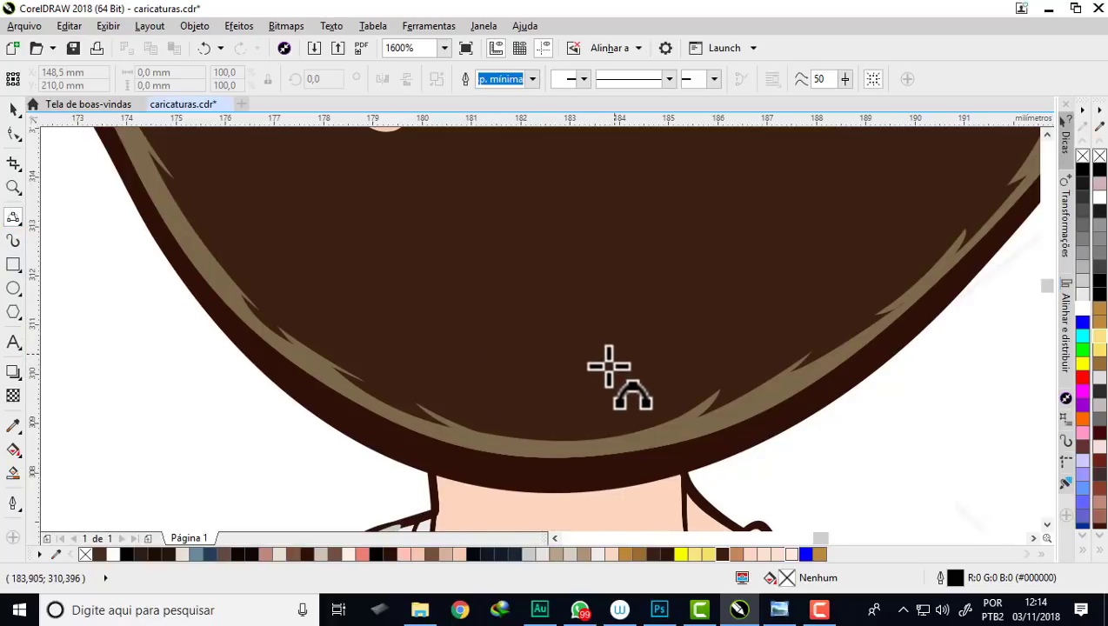
pyautogui.scroll(-1, 572, 393)
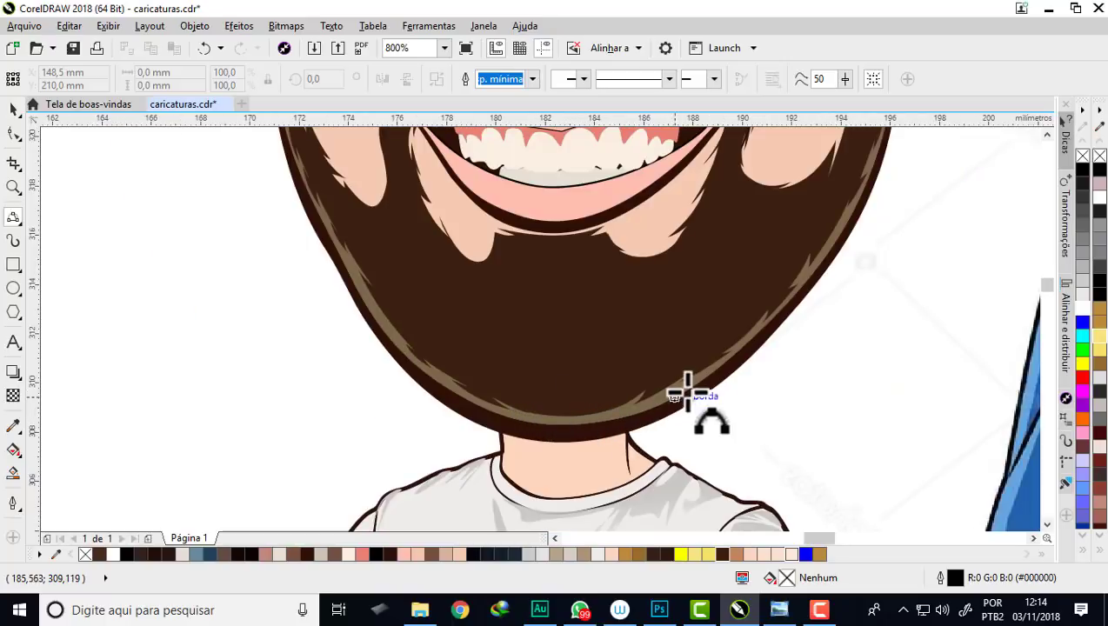
pyautogui.scroll(-1, 770, 304)
pyautogui.scroll(-1, 826, 227)
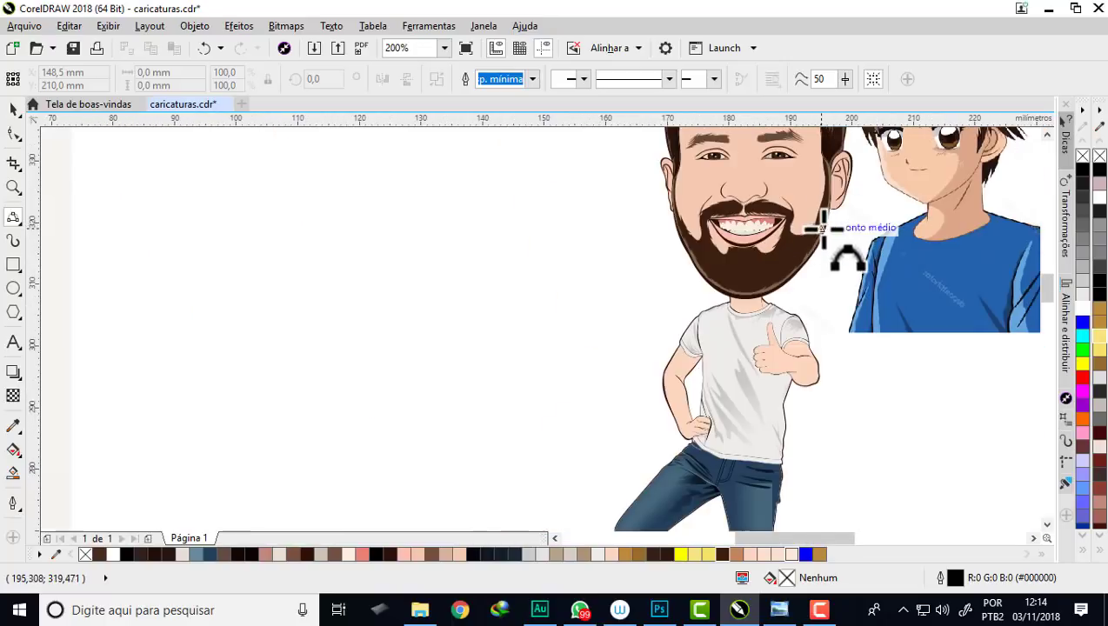
pyautogui.scroll(1, 847, 187)
pyautogui.scroll(1, 835, 172)
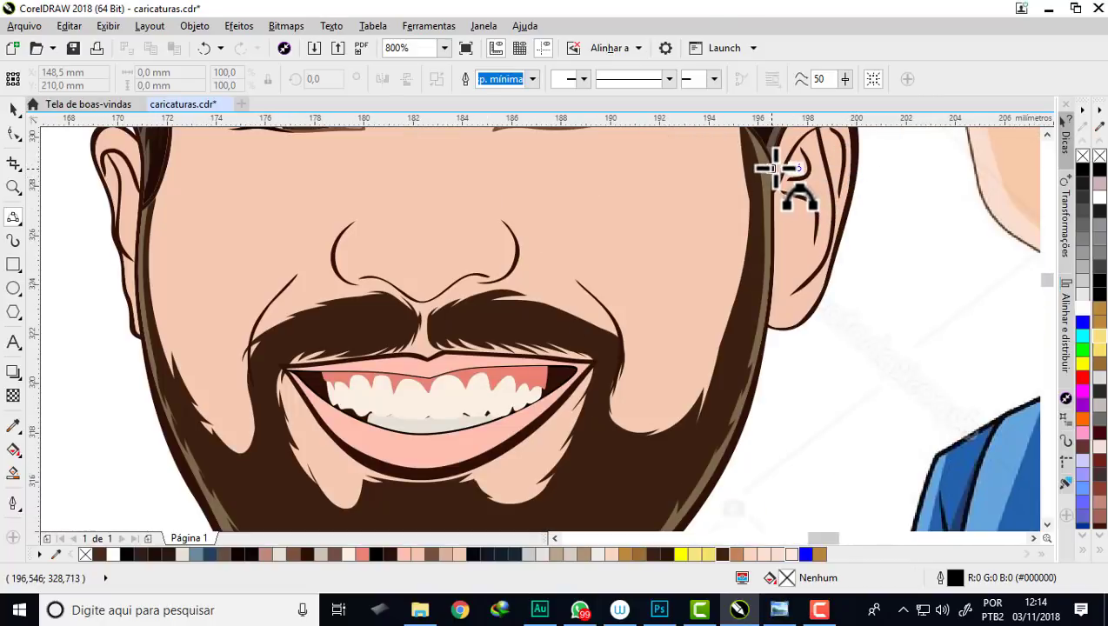
# Step: Start a 3-point curve from beside the ear down the beard's right edge
pyautogui.click(785, 222)
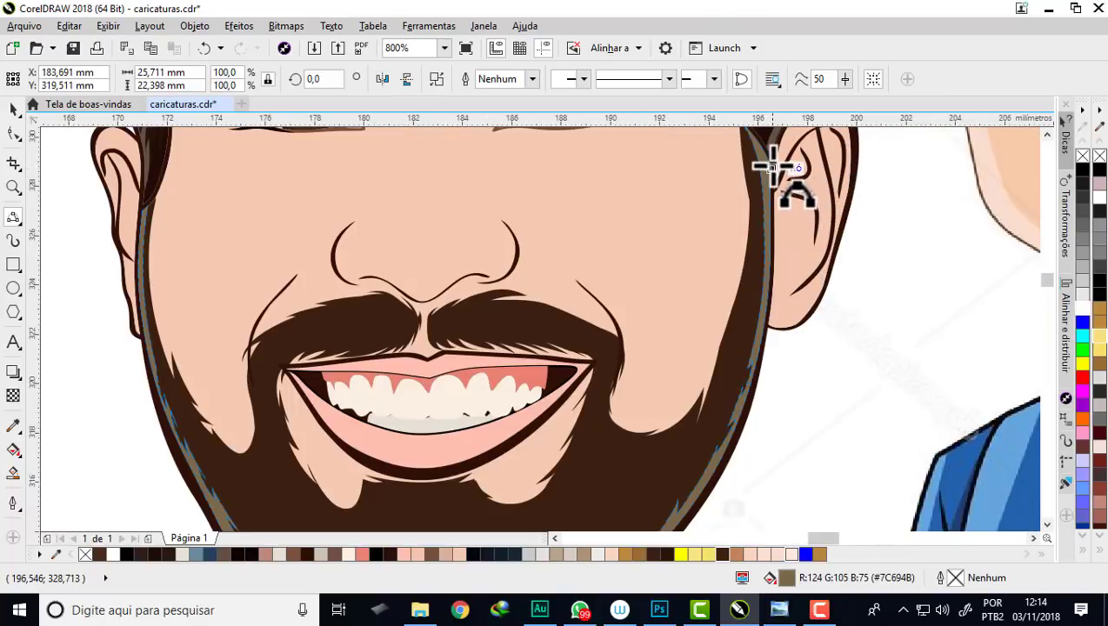
pyautogui.scroll(-1, 772, 165)
pyautogui.moveTo(773, 198)
pyautogui.mouseDown()
pyautogui.moveTo(746, 326)
pyautogui.moveTo(766, 254)
pyautogui.mouseUp()
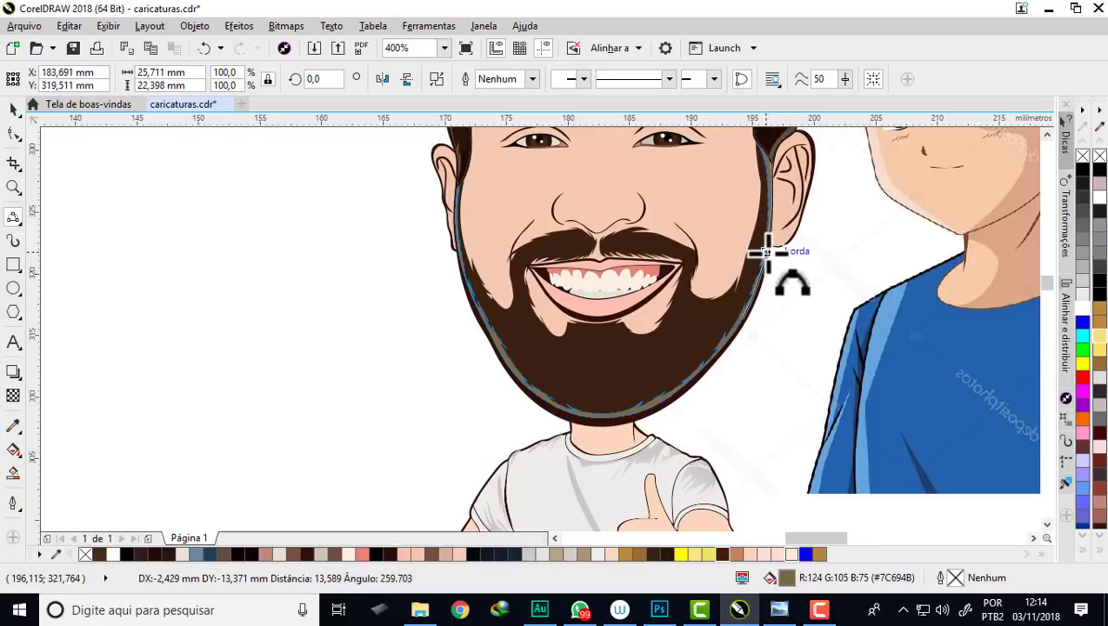
pyautogui.scroll(1, 739, 334)
pyautogui.scroll(1, 762, 265)
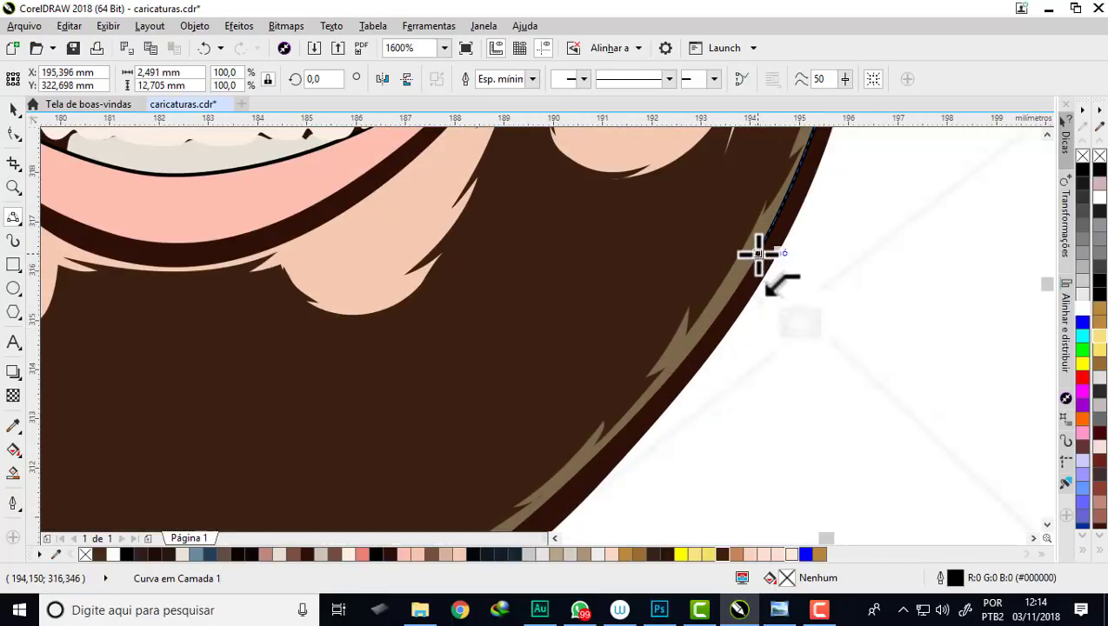
# Step: Trace the strand path's curve down the jaw and along the left beard edge
pyautogui.moveTo(758, 255); pyautogui.dragTo(611, 448)
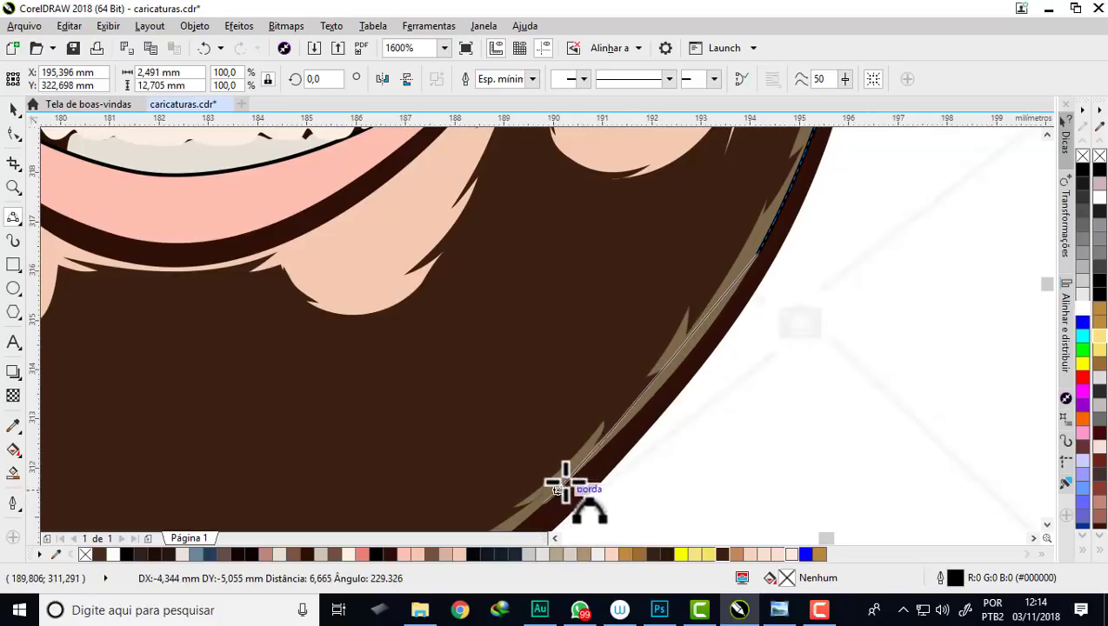
pyautogui.scroll(-1, 612, 439)
pyautogui.scroll(-1, 672, 366)
pyautogui.moveTo(610, 449); pyautogui.dragTo(613, 415)
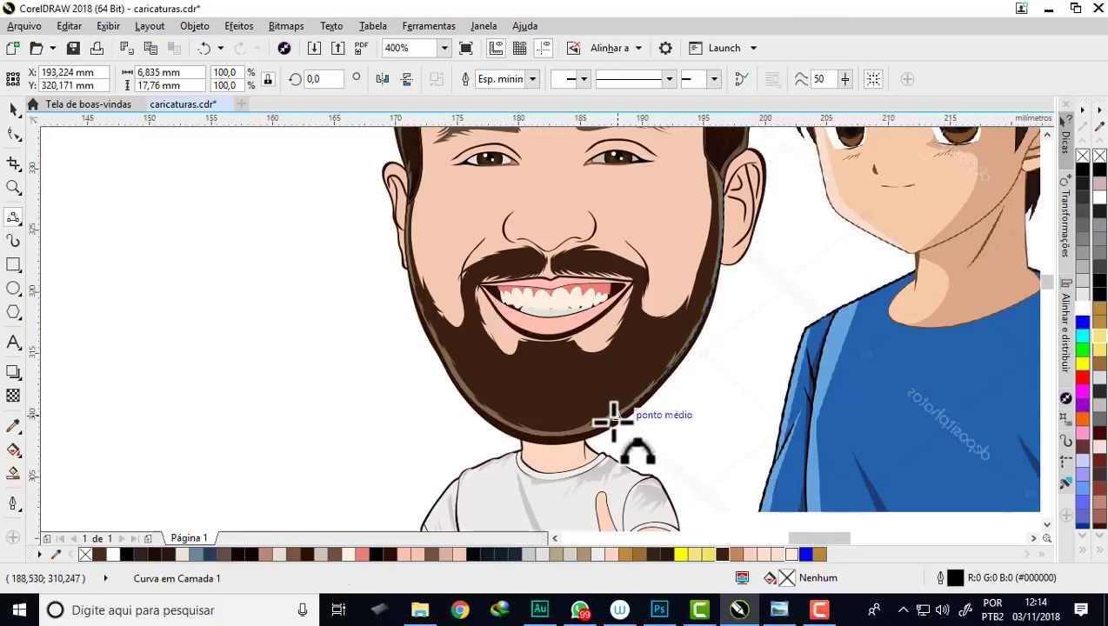
pyautogui.scroll(2, 674, 398)
pyautogui.scroll(-1, 452, 483)
pyautogui.scroll(-1, 321, 248)
pyautogui.scroll(2, 334, 185)
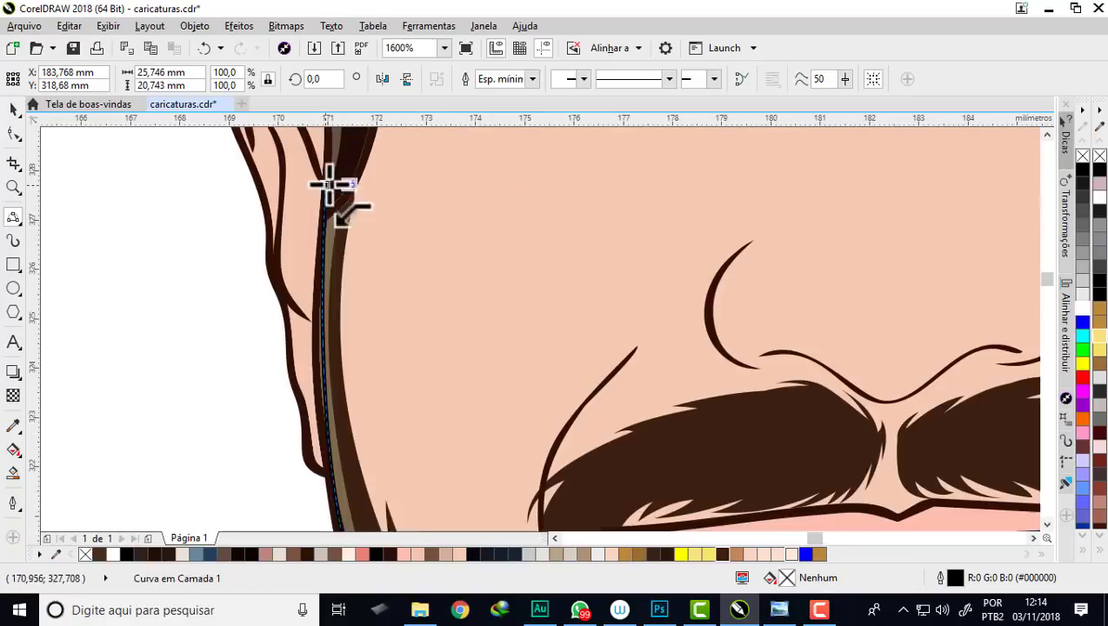
pyautogui.scroll(1, 365, 380)
pyautogui.scroll(-1, 365, 380)
pyautogui.scroll(-1, 372, 426)
pyautogui.scroll(1, 366, 453)
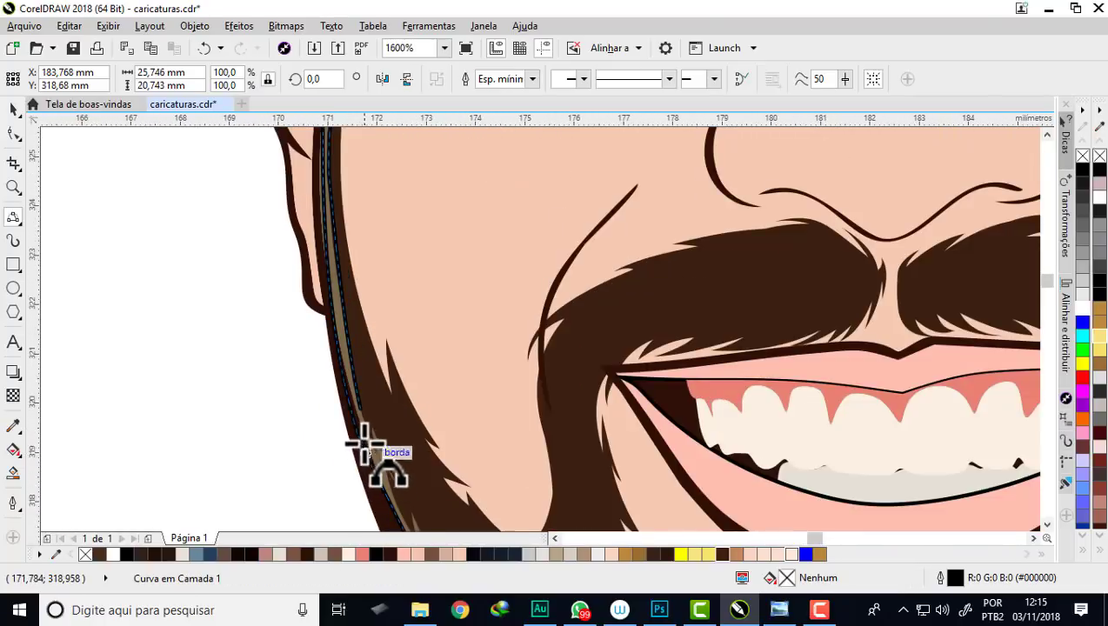
pyautogui.scroll(1, 351, 401)
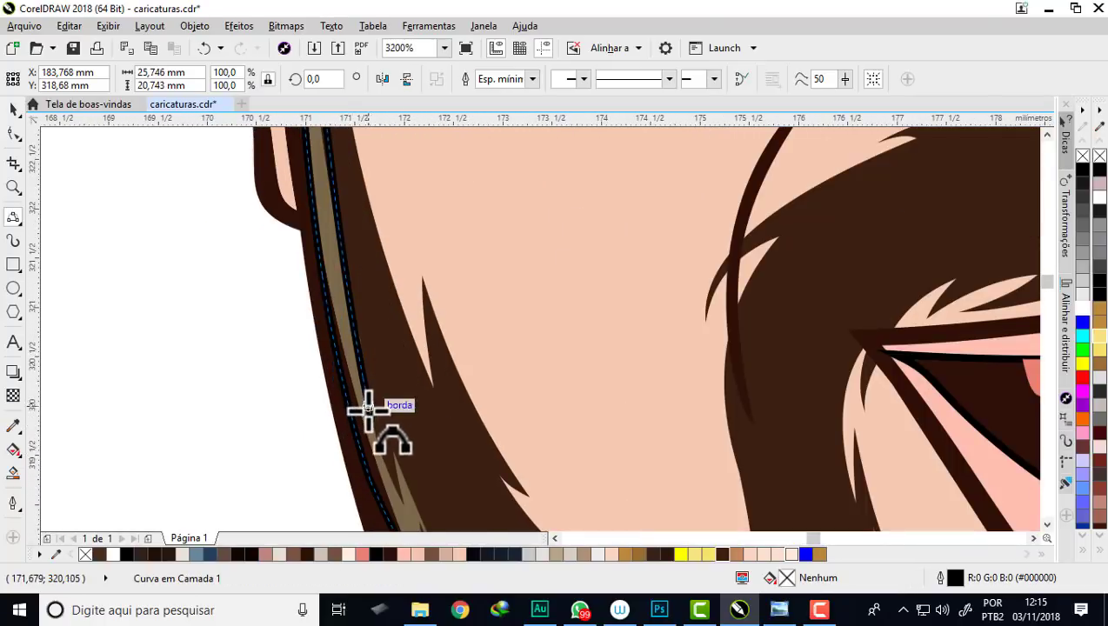
pyautogui.moveTo(370, 418)
pyautogui.mouseDown()
pyautogui.moveTo(376, 351)
pyautogui.moveTo(388, 432)
pyautogui.moveTo(385, 416)
pyautogui.mouseUp()
pyautogui.scroll(-1, 387, 422)
pyautogui.scroll(2, 388, 439)
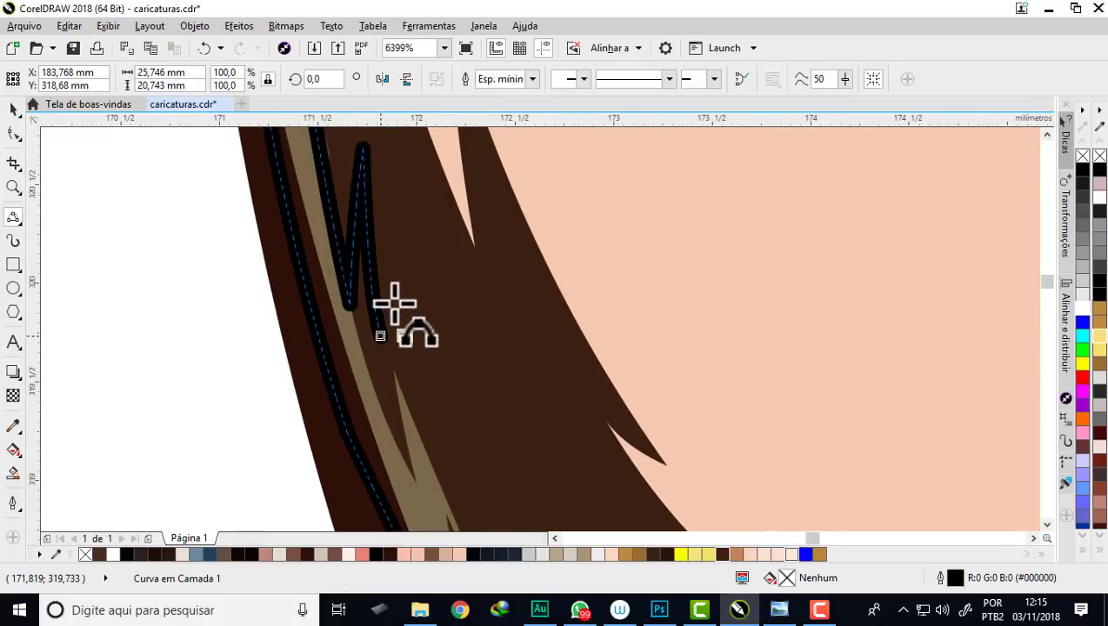
# Step: Draw the first zigzag strands on the left cheek, dipping into the beard edge
pyautogui.moveTo(395, 304)
pyautogui.mouseDown()
pyautogui.moveTo(390, 278)
pyautogui.moveTo(407, 237)
pyautogui.moveTo(421, 372)
pyautogui.mouseUp()
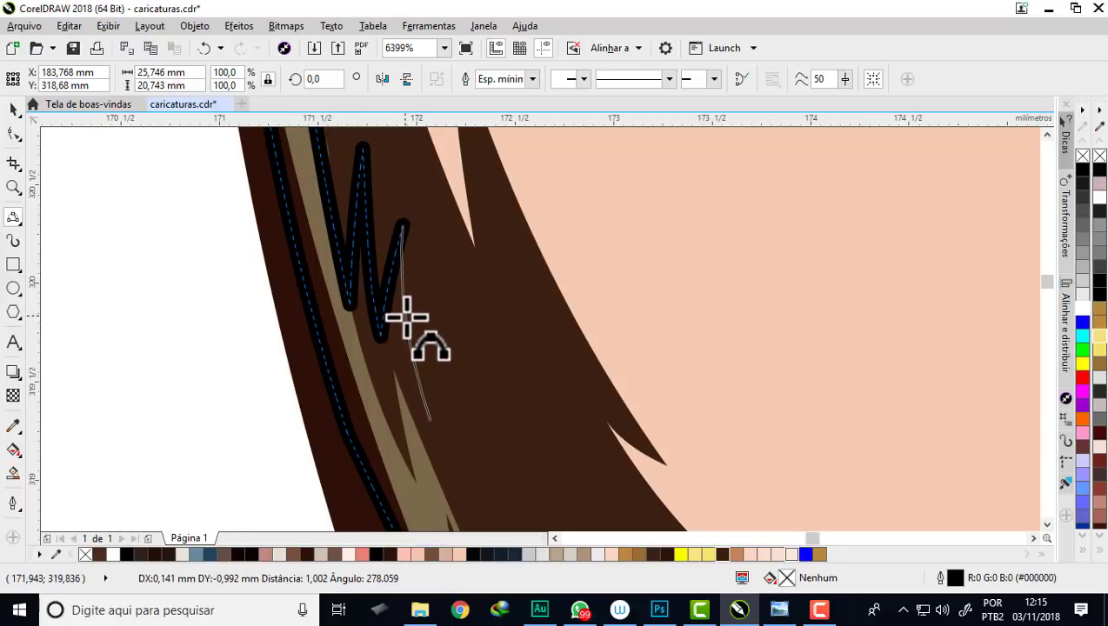
pyautogui.moveTo(443, 402)
pyautogui.mouseDown()
pyautogui.moveTo(435, 421)
pyautogui.moveTo(436, 345)
pyautogui.mouseUp()
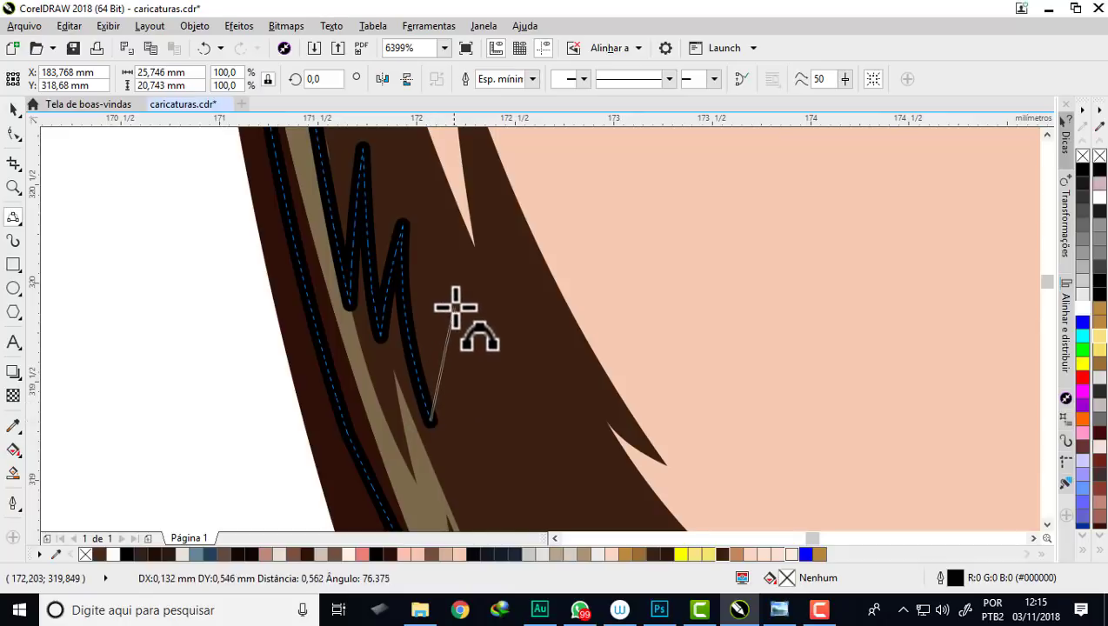
pyautogui.scroll(-1, 353, 301)
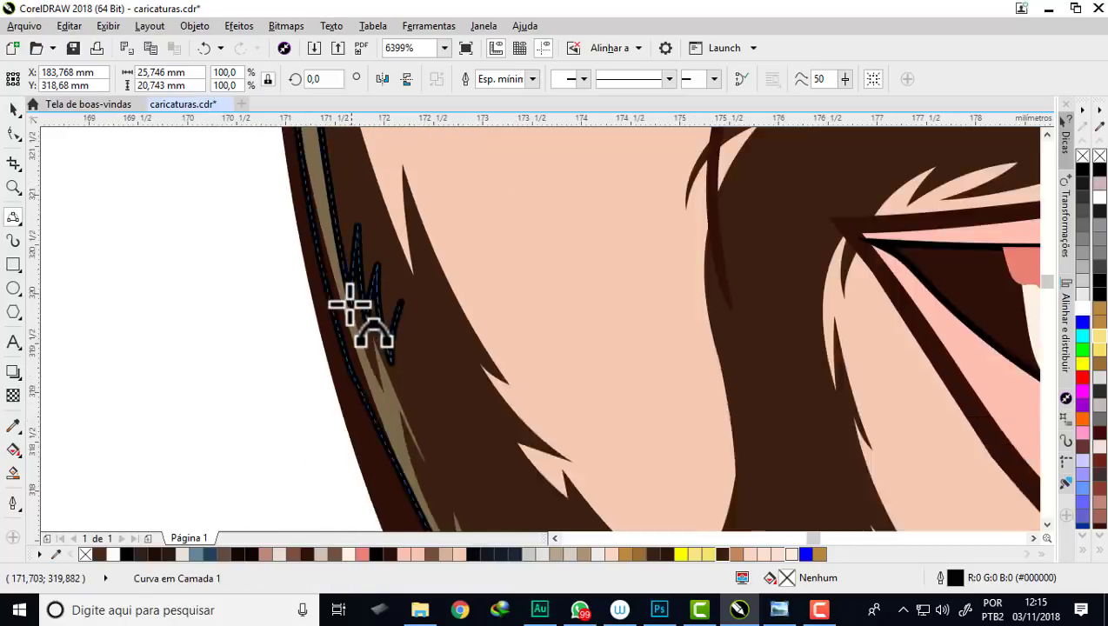
pyautogui.scroll(-1, 384, 371)
pyautogui.scroll(1, 357, 270)
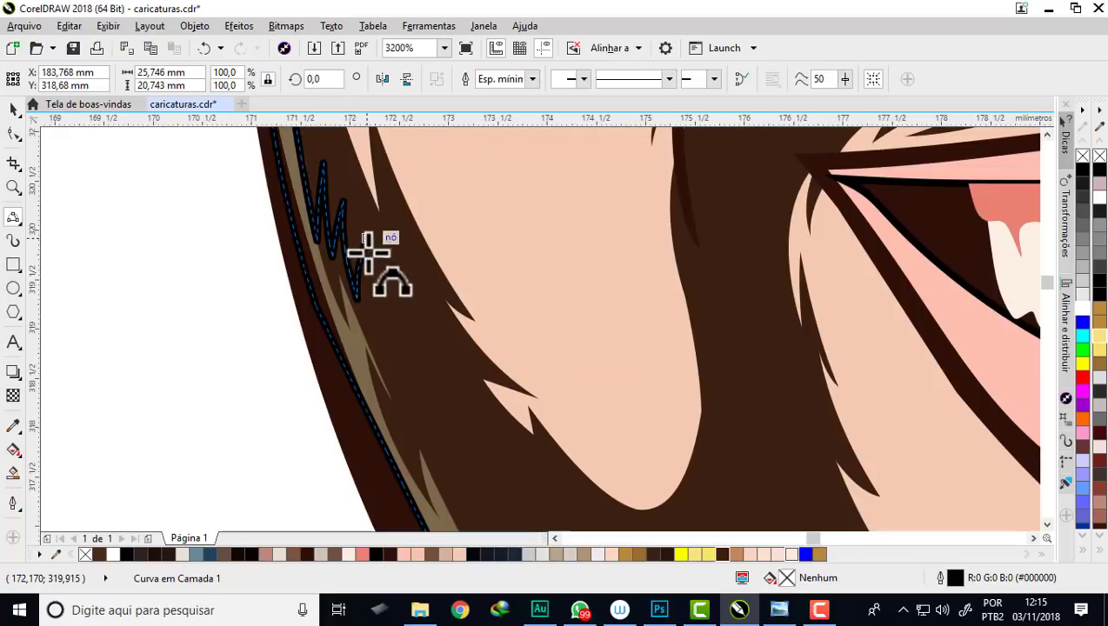
pyautogui.click(368, 252)
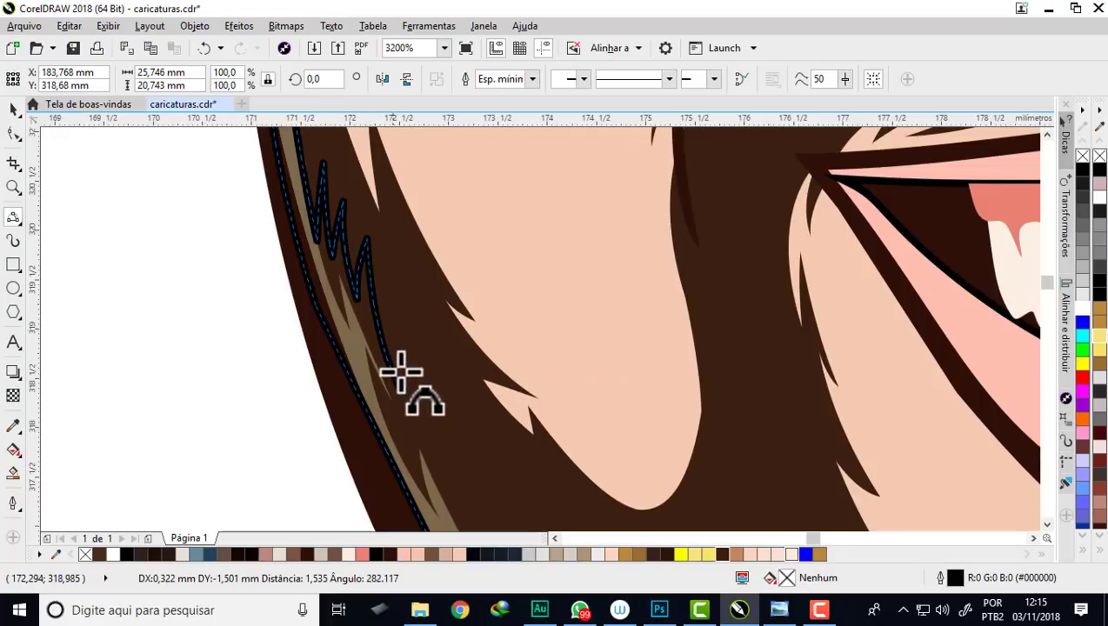
pyautogui.click(399, 387)
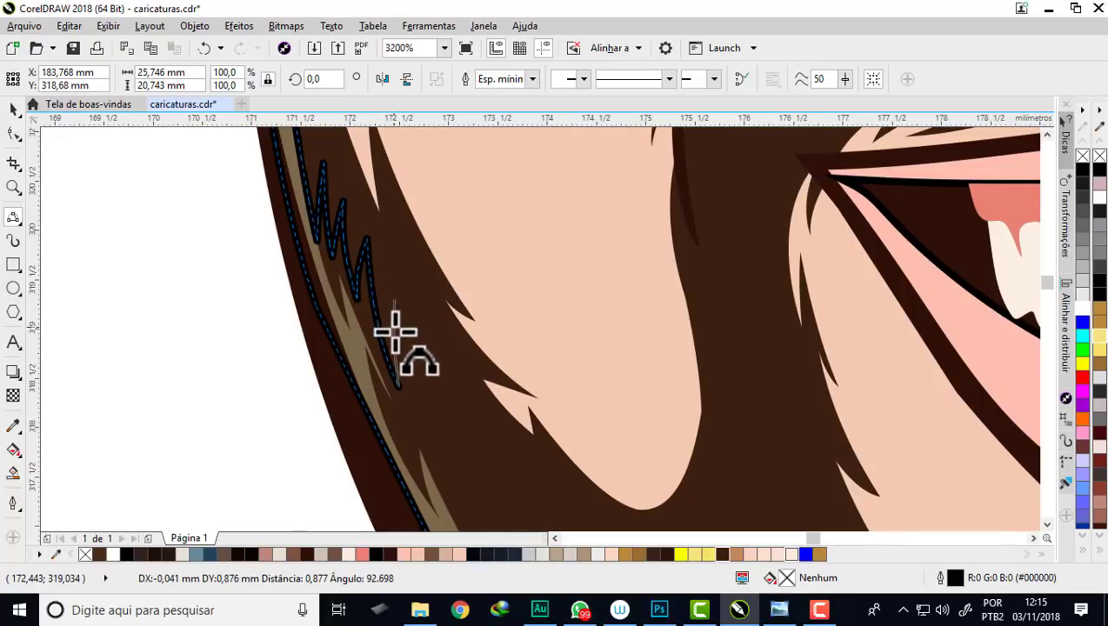
pyautogui.click(366, 255)
pyautogui.click(363, 383)
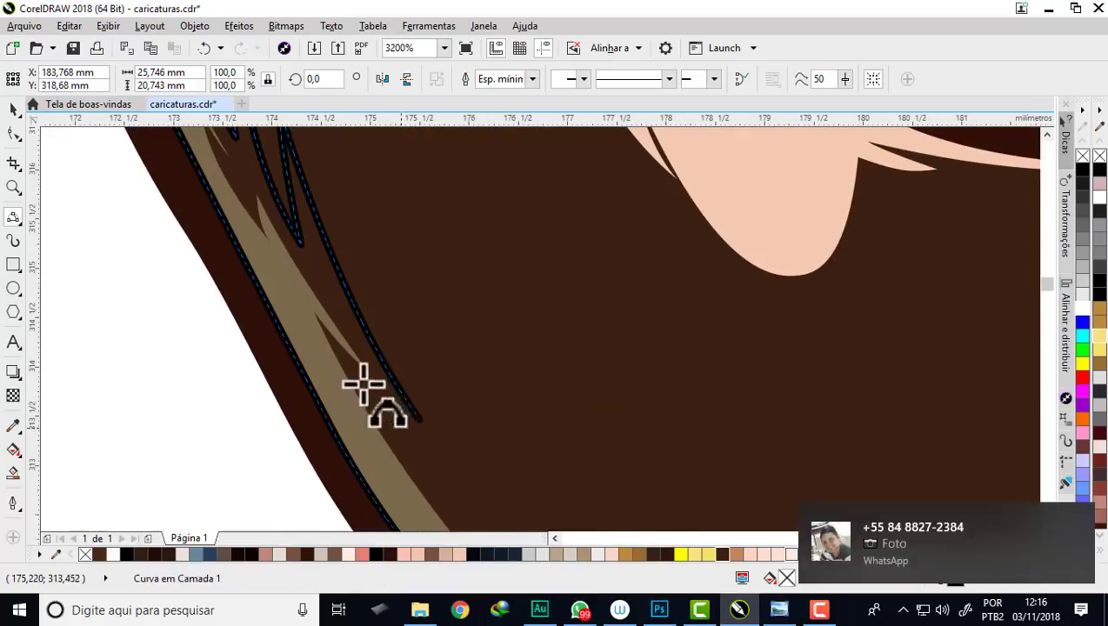
pyautogui.click(439, 452)
pyautogui.click(349, 346)
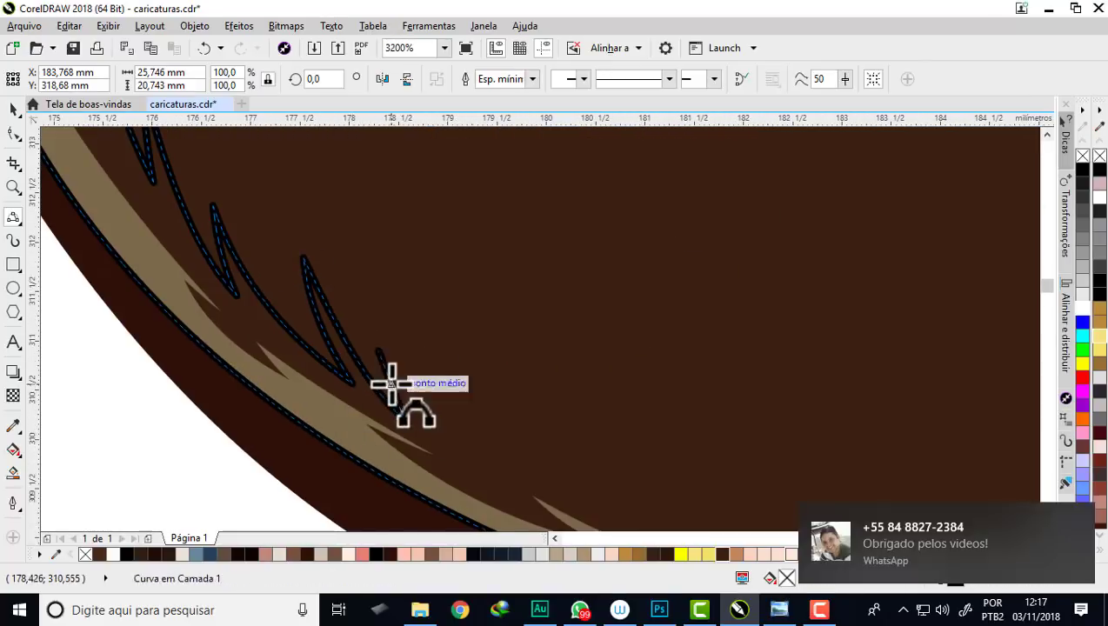
# Step: Continue the zigzag strands across the chin toward the right cheek
pyautogui.scroll(1, 391, 383)
pyautogui.scroll(-2, 427, 396)
pyautogui.scroll(1, 383, 373)
pyautogui.click(485, 346)
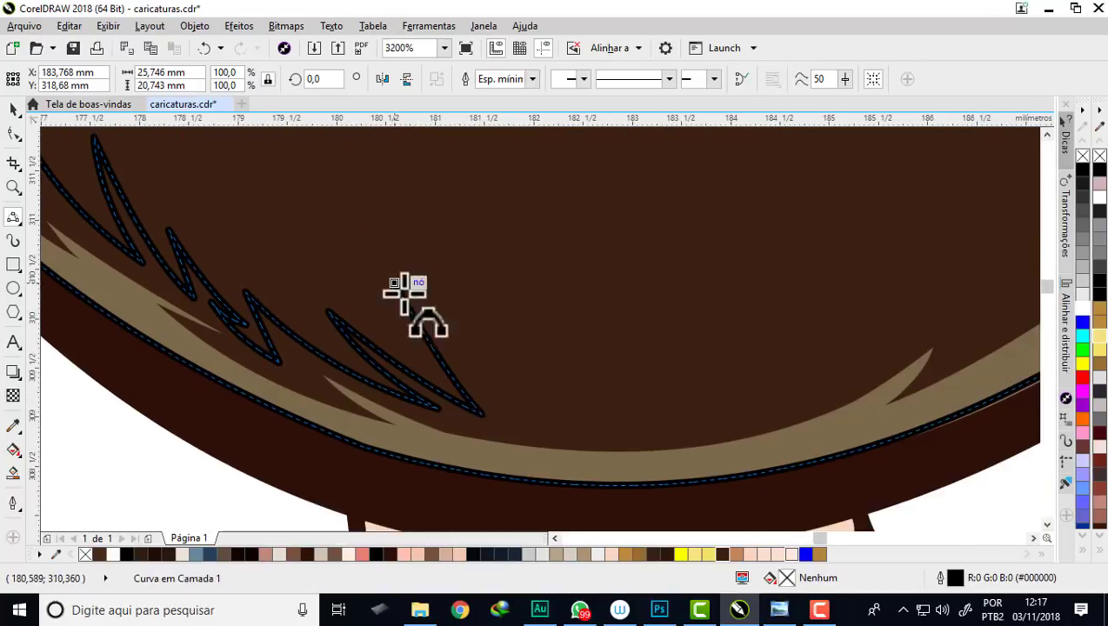
pyautogui.click(600, 448)
pyautogui.click(487, 272)
pyautogui.scroll(-1, 662, 438)
pyautogui.click(502, 376)
pyautogui.scroll(1, 569, 433)
pyautogui.click(570, 380)
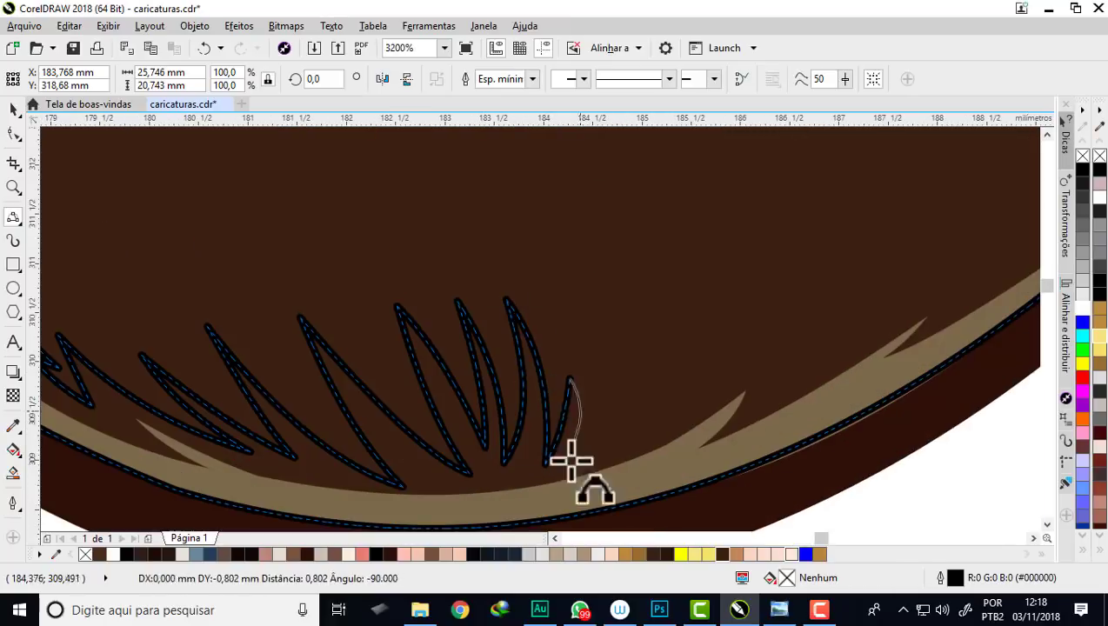
pyautogui.click(571, 461)
pyautogui.click(648, 420)
pyautogui.click(712, 372)
pyautogui.scroll(-1, 713, 371)
pyautogui.click(702, 300)
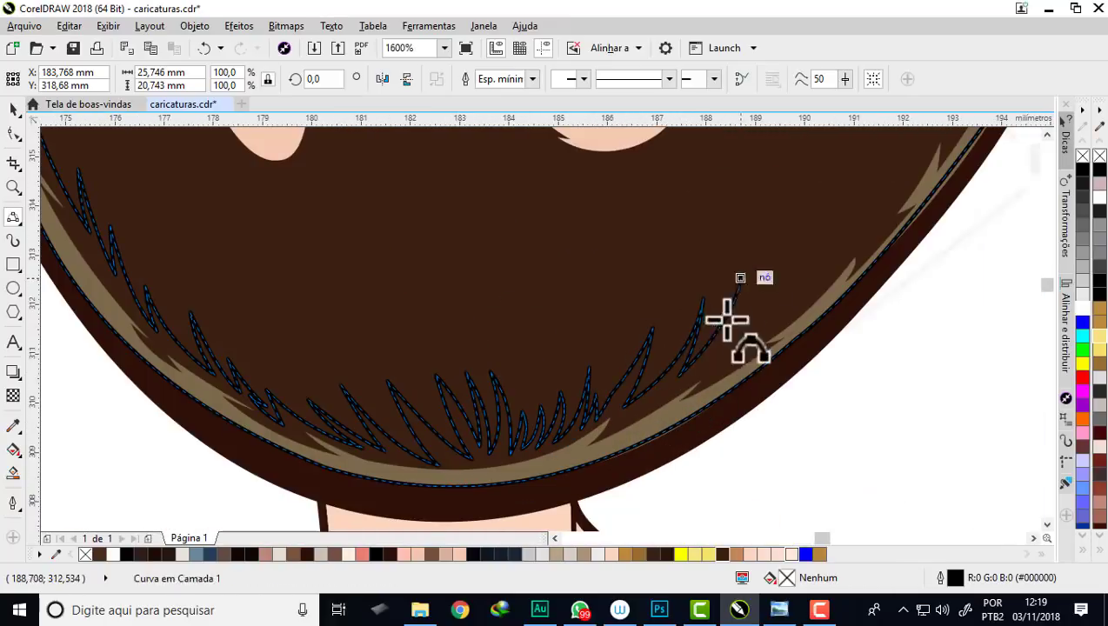
pyautogui.scroll(1, 727, 320)
pyautogui.click(620, 413)
pyautogui.scroll(-1, 667, 414)
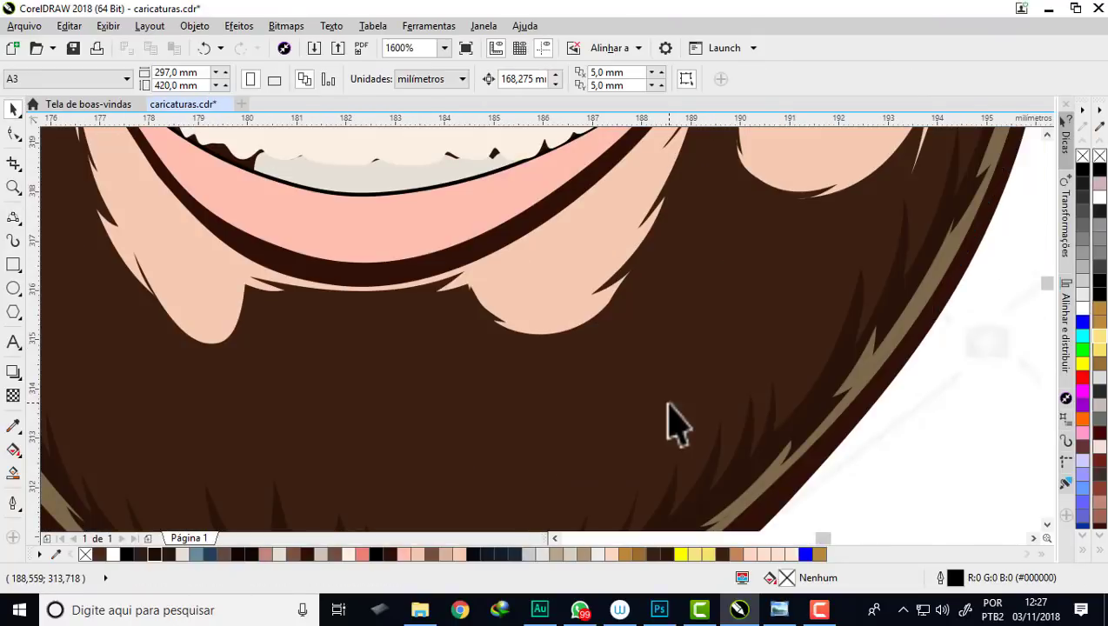
# Step: Trace a curve along the beard edge under the lower lip
pyautogui.scroll(-2, 669, 413)
pyautogui.scroll(-1, 549, 395)
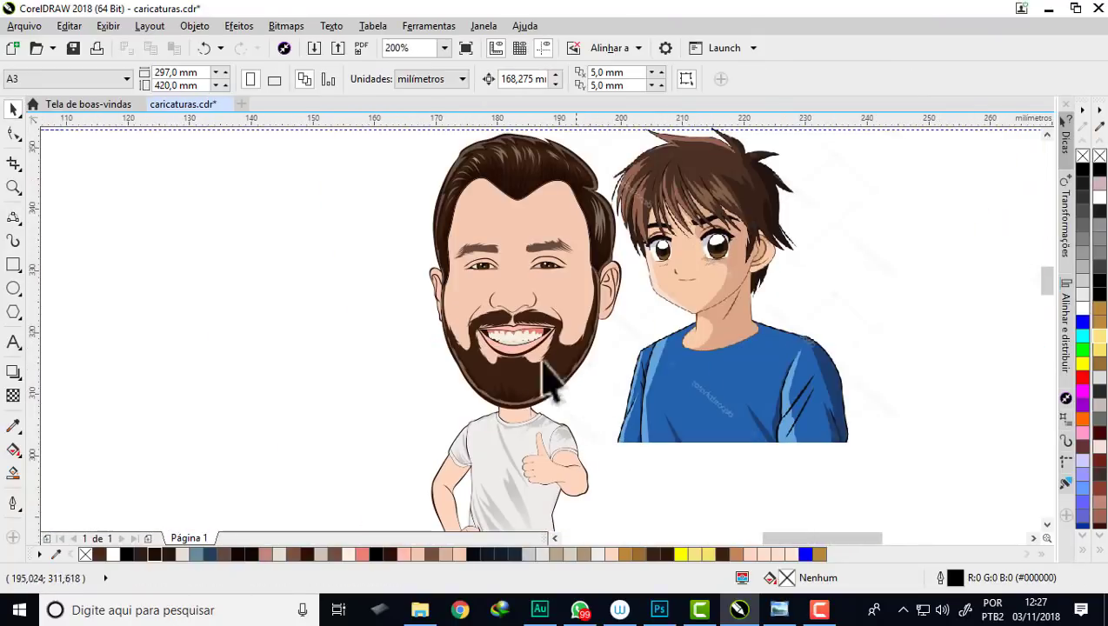
pyautogui.scroll(1, 549, 375)
pyautogui.scroll(1, 502, 395)
pyautogui.scroll(1, 521, 304)
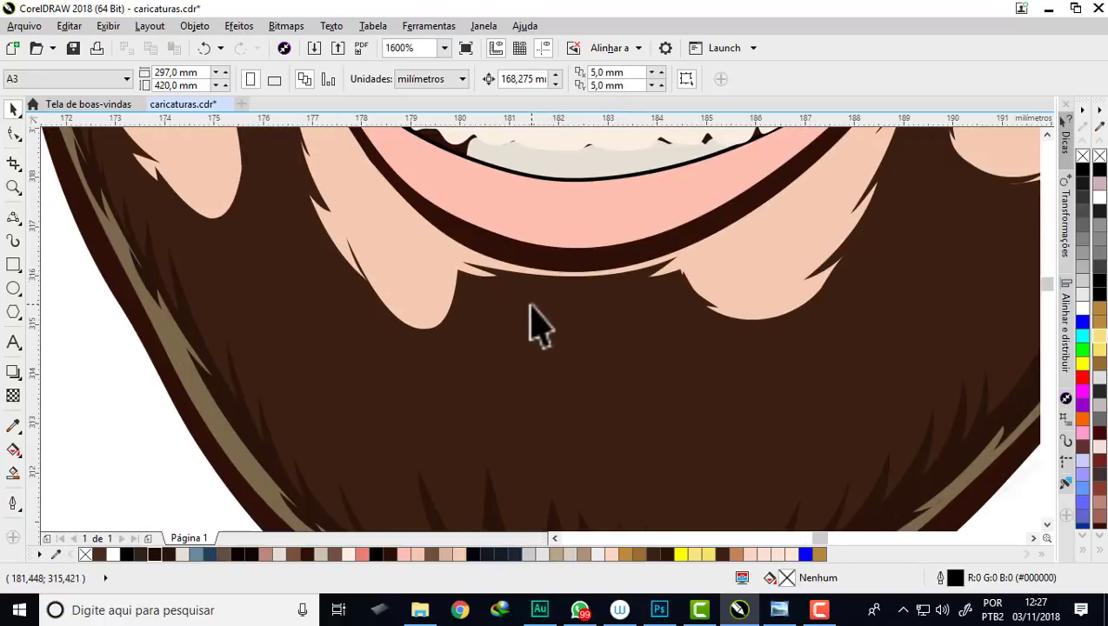
pyautogui.click(26, 221)
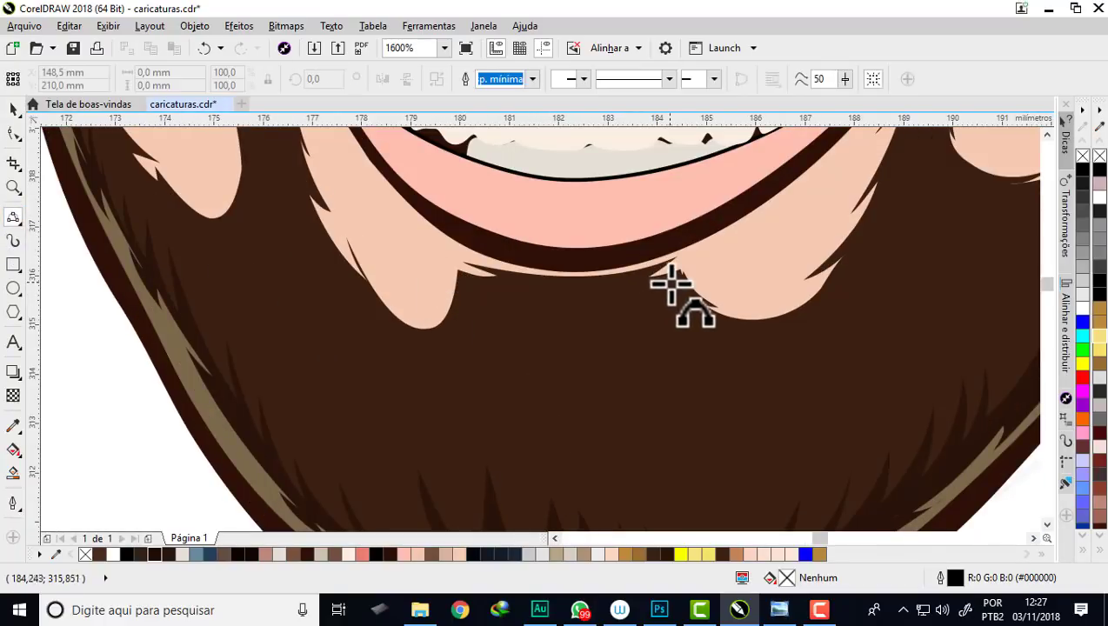
pyautogui.scroll(1, 527, 279)
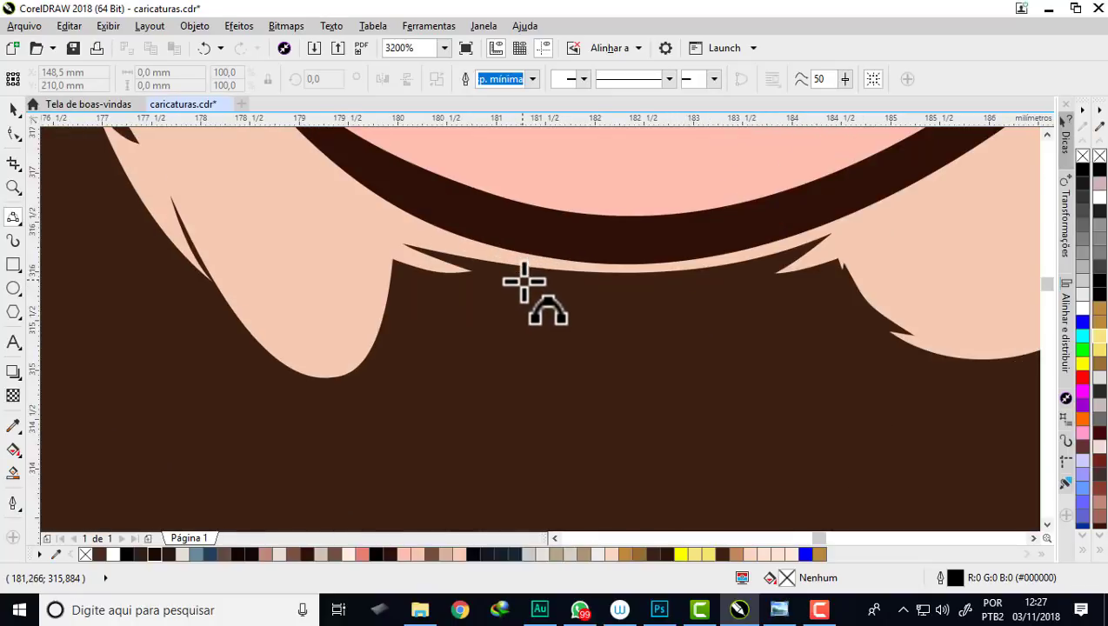
pyautogui.scroll(1, 534, 310)
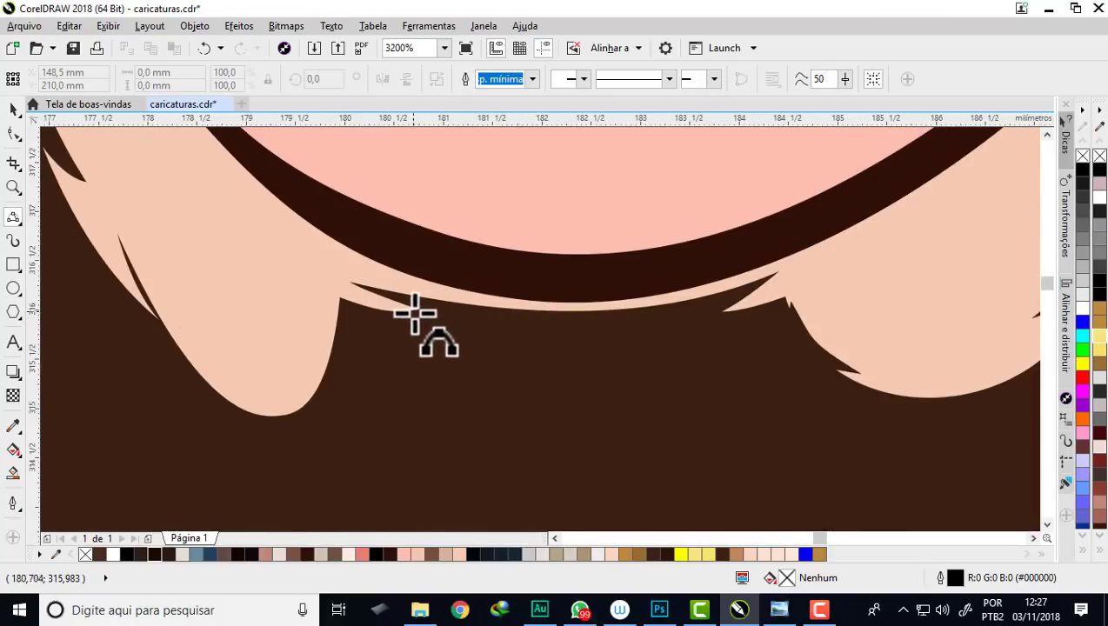
pyautogui.moveTo(436, 308); pyautogui.dragTo(710, 306)
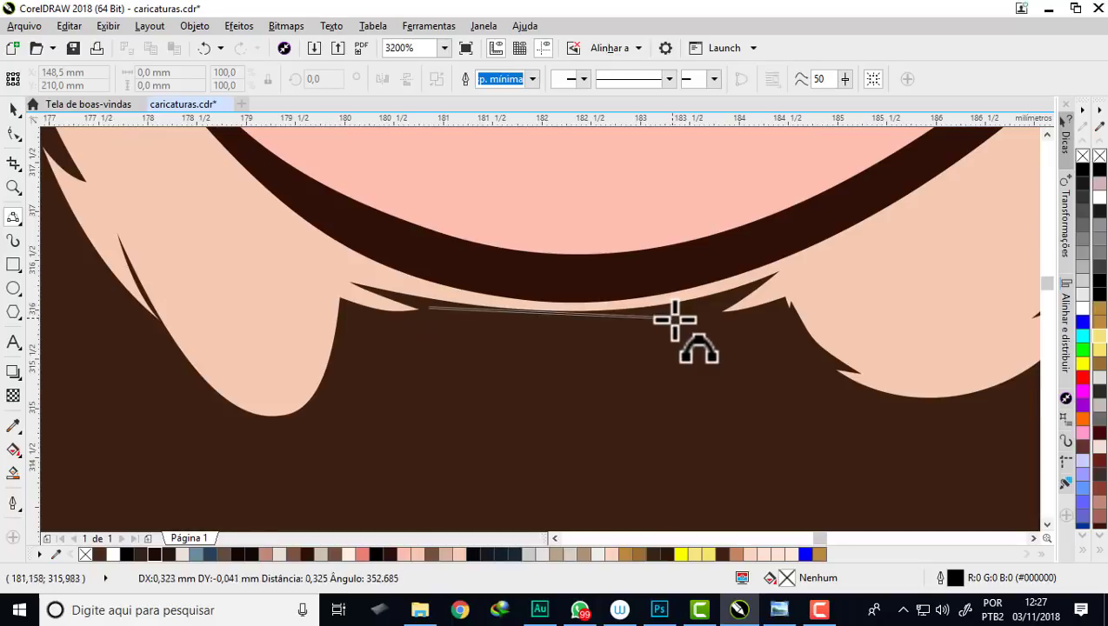
pyautogui.click(575, 323)
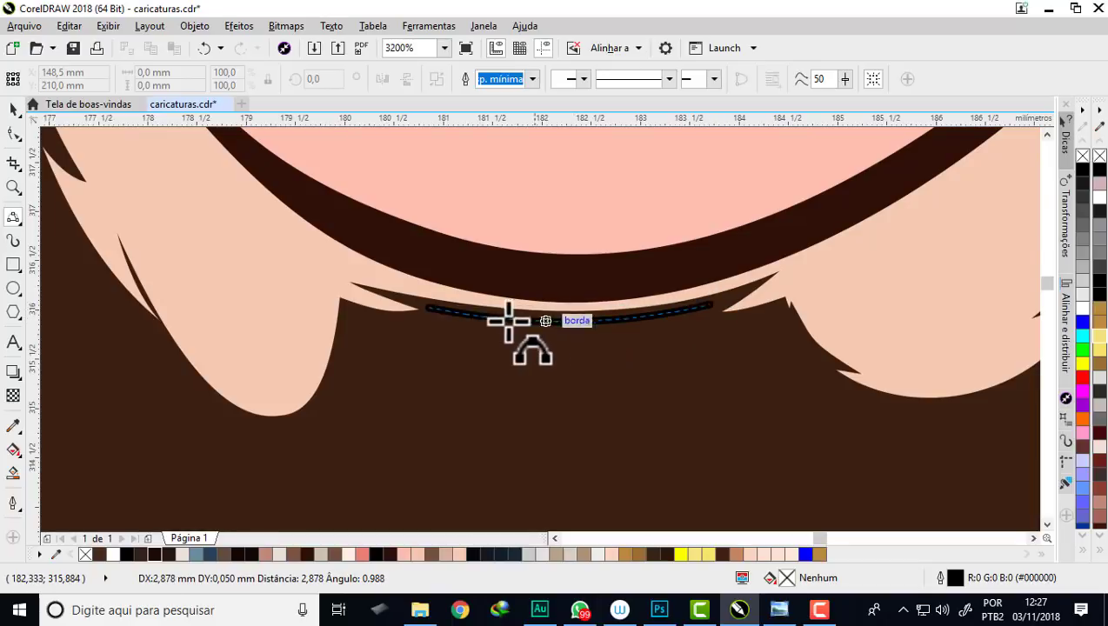
pyautogui.scroll(1, 433, 314)
pyautogui.moveTo(423, 297)
pyautogui.mouseDown()
pyautogui.moveTo(555, 325)
pyautogui.moveTo(407, 316)
pyautogui.mouseUp()
# Step: Draw a row of zigzag hair strands below the edge curve, closing back to it
pyautogui.scroll(-1, 408, 317)
pyautogui.scroll(-1, 446, 348)
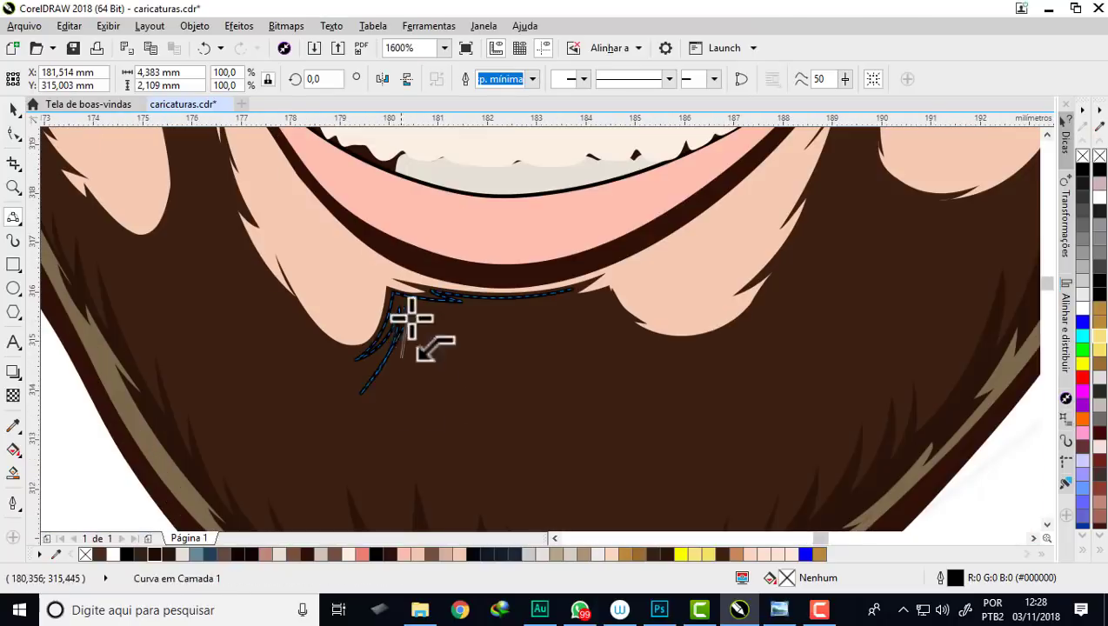
pyautogui.moveTo(380, 276); pyautogui.dragTo(349, 379)
pyautogui.moveTo(400, 287)
pyautogui.mouseDown()
pyautogui.moveTo(376, 376)
pyautogui.moveTo(402, 369)
pyautogui.mouseUp()
pyautogui.moveTo(437, 293)
pyautogui.mouseDown()
pyautogui.moveTo(433, 361)
pyautogui.moveTo(460, 372)
pyautogui.mouseUp()
pyautogui.moveTo(477, 296)
pyautogui.mouseDown()
pyautogui.moveTo(482, 371)
pyautogui.moveTo(509, 365)
pyautogui.mouseUp()
pyautogui.moveTo(513, 298); pyautogui.dragTo(537, 365)
pyautogui.moveTo(535, 300)
pyautogui.mouseDown()
pyautogui.moveTo(574, 355)
pyautogui.moveTo(619, 326)
pyautogui.mouseUp()
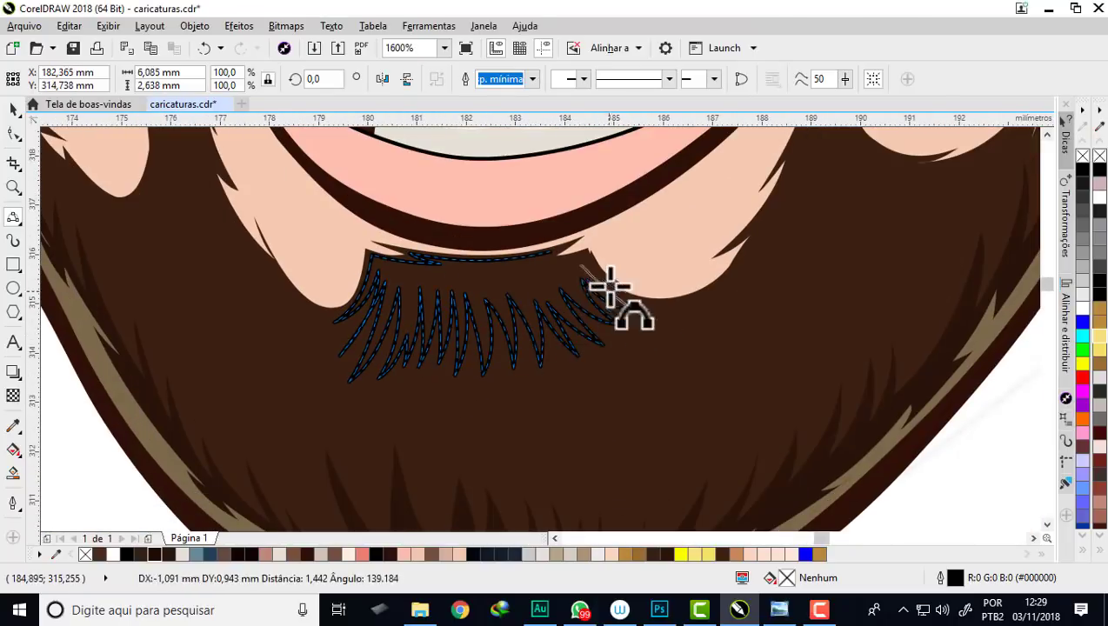
pyautogui.scroll(2, 606, 290)
pyautogui.moveTo(531, 235); pyautogui.dragTo(366, 272)
pyautogui.scroll(-2, 367, 273)
# Step: Reshape the zigzag strand path's nodes with the Shape tool (F10)
pyautogui.press('F10')
pyautogui.moveTo(342, 372)
pyautogui.mouseDown()
pyautogui.moveTo(507, 314)
pyautogui.moveTo(408, 314)
pyautogui.mouseUp()
pyautogui.scroll(-2, 425, 334)
pyautogui.scroll(2, 425, 334)
pyautogui.click(819, 609)
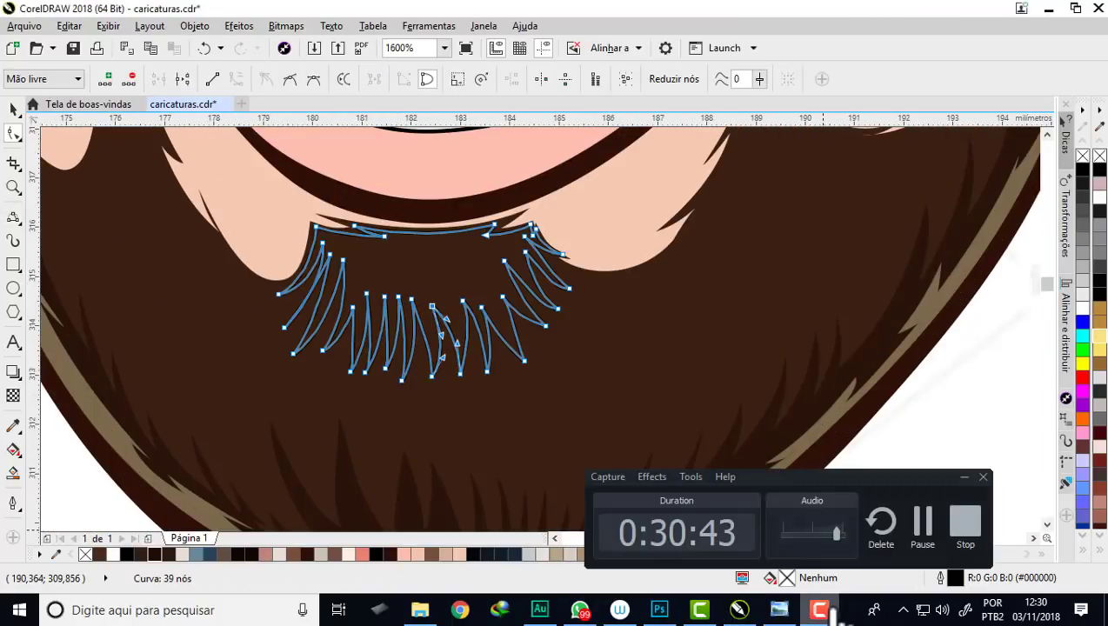
# Step: Fill the zigzag patch with the sampled dark brown #29140B and remove its outline
pyautogui.click(829, 608)
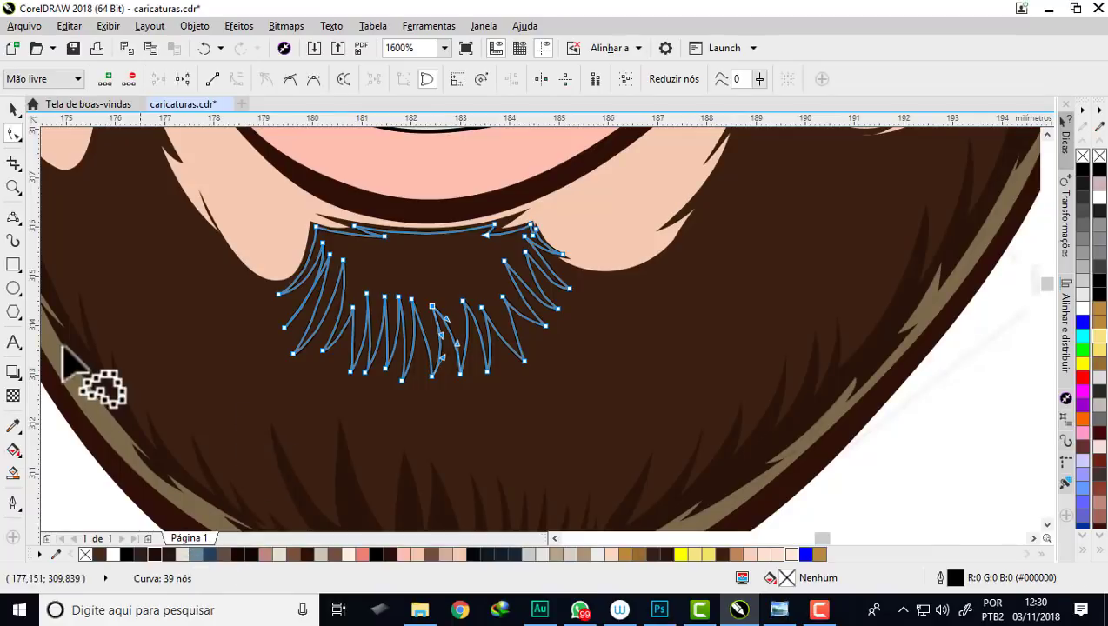
pyautogui.click(14, 427)
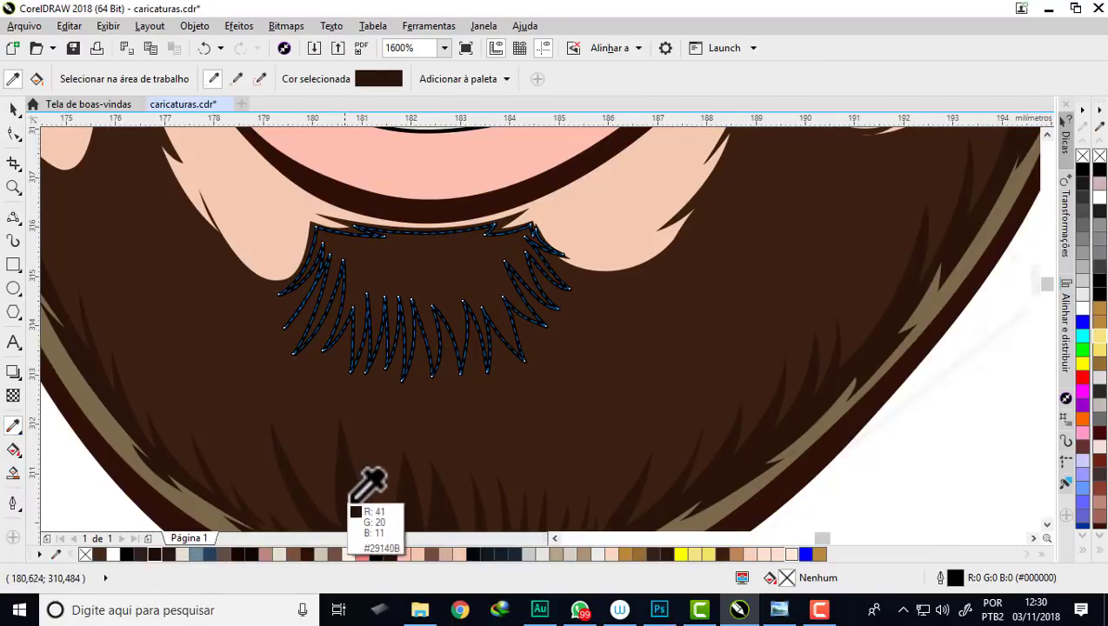
pyautogui.click(354, 496)
pyautogui.click(395, 282)
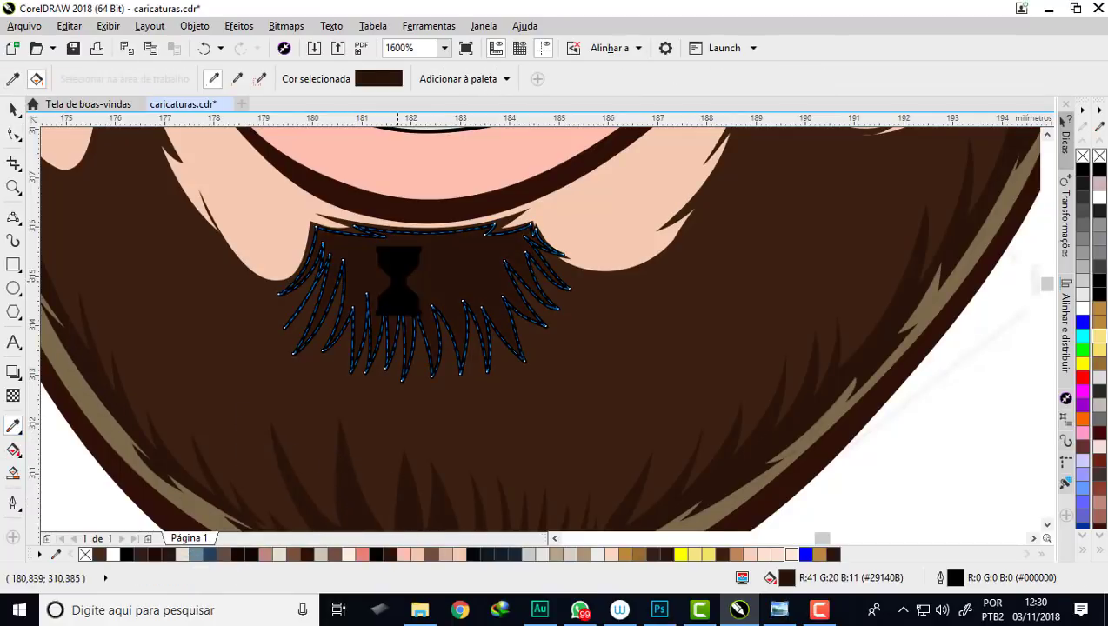
pyautogui.rightClick(1096, 158)
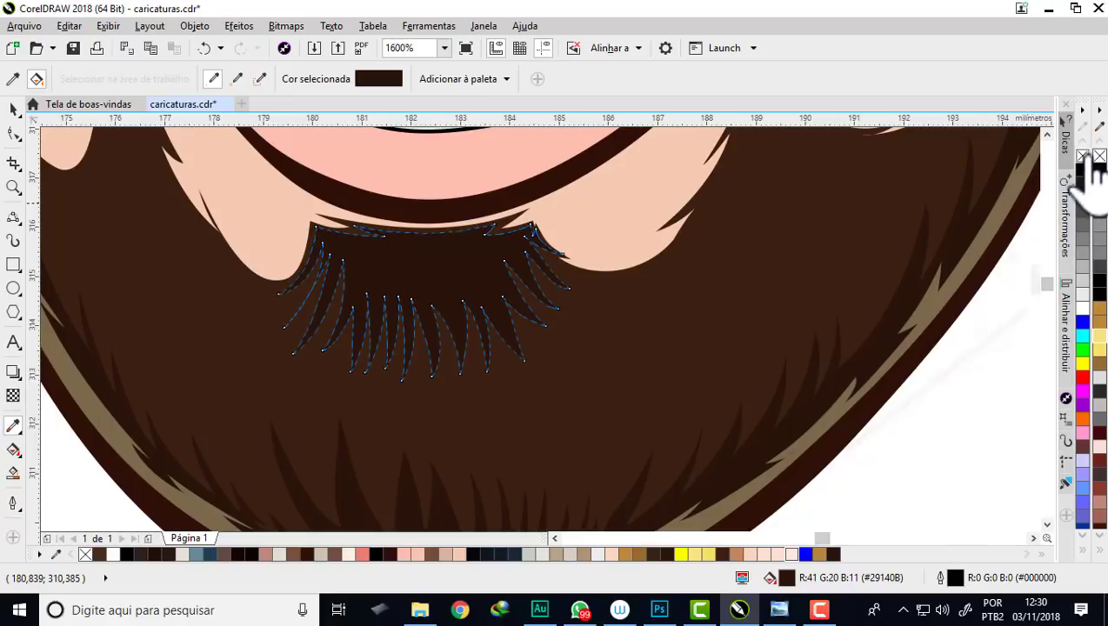
pyautogui.scroll(-1, 527, 264)
pyautogui.click(13, 110)
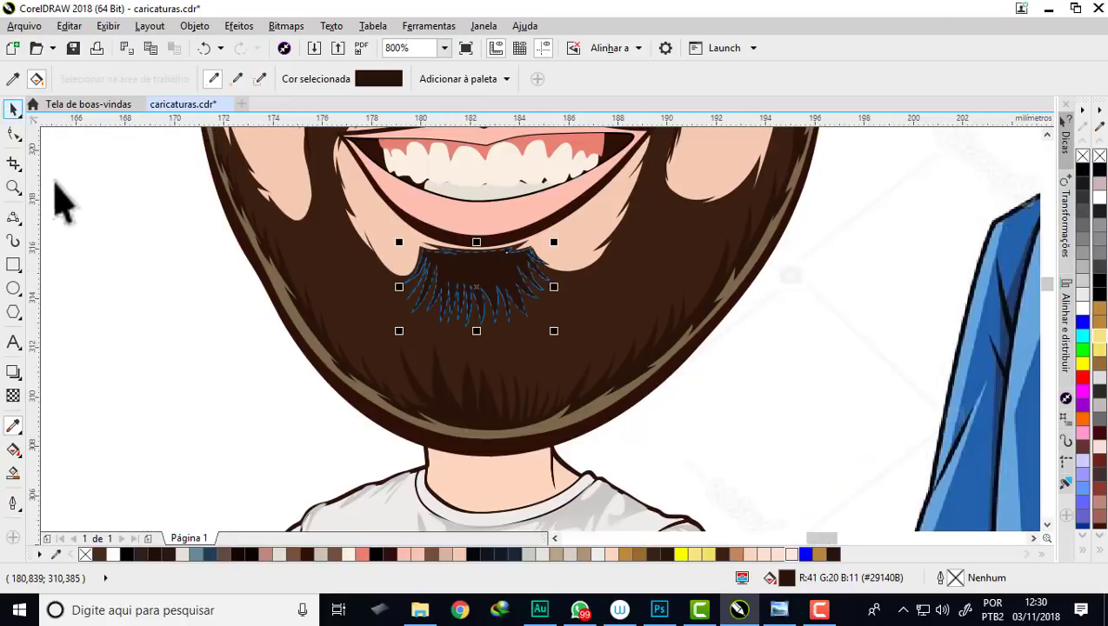
pyautogui.press('Escape')
pyautogui.scroll(-1, 464, 433)
pyautogui.scroll(-1, 487, 418)
pyautogui.scroll(1, 486, 402)
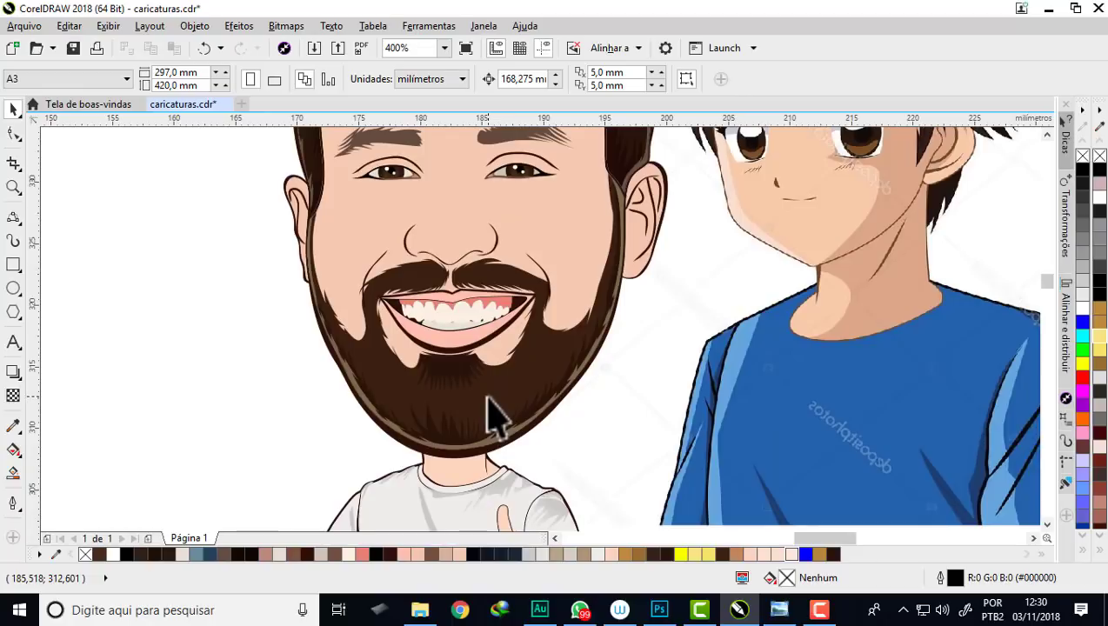
pyautogui.scroll(1, 398, 419)
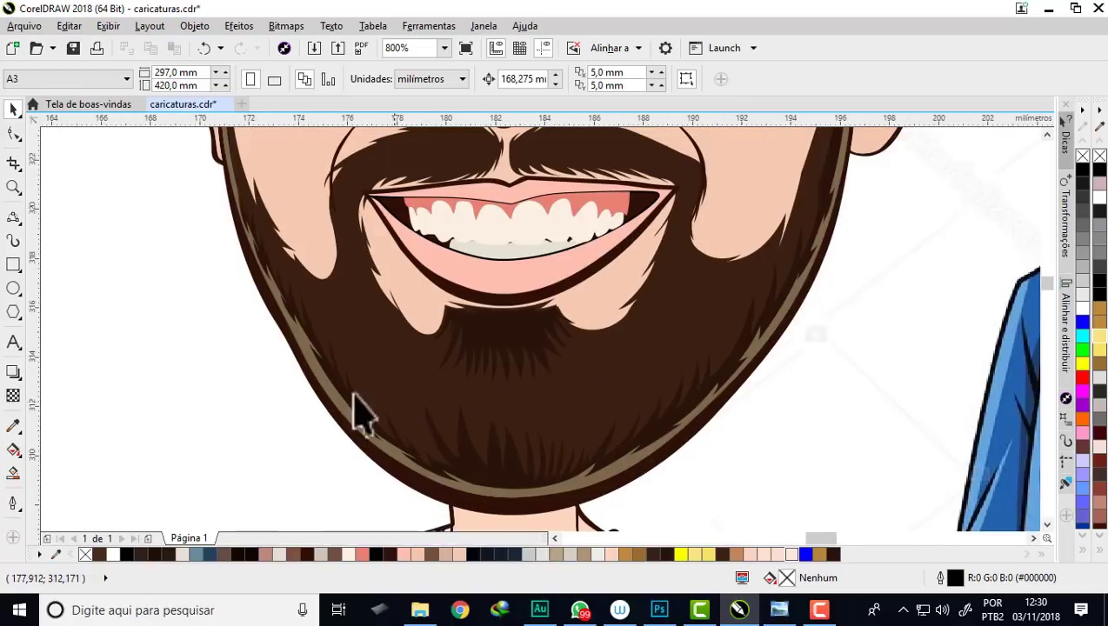
# Step: Draw a thin black crescent strand on the beard's left side with the Pen tool
pyautogui.click(13, 217)
pyautogui.click(52, 322)
pyautogui.scroll(1, 340, 382)
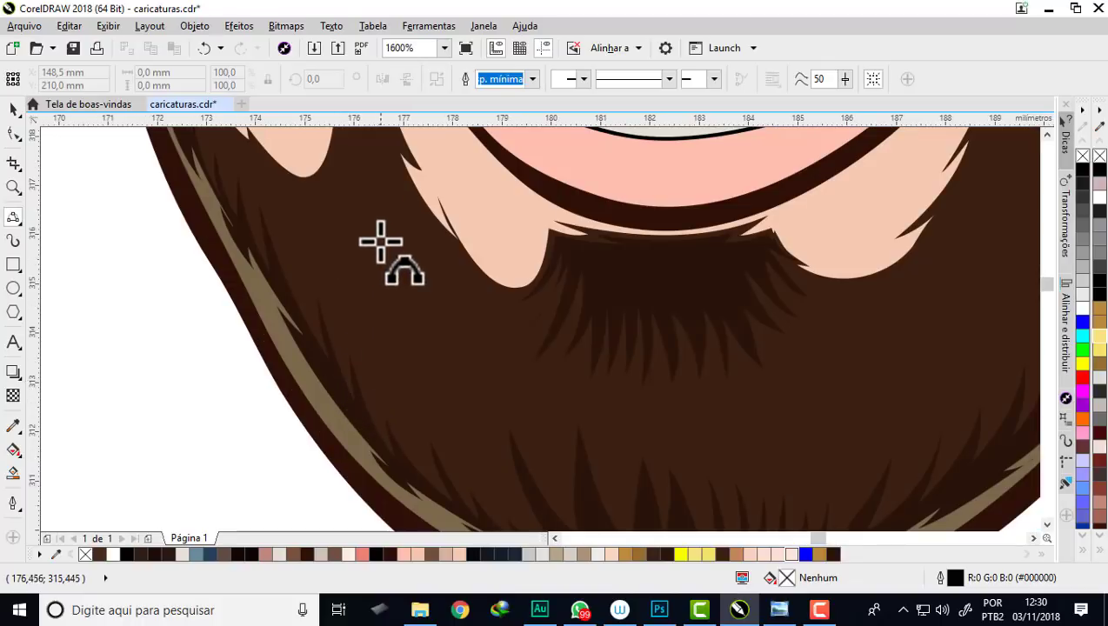
pyautogui.moveTo(369, 221); pyautogui.dragTo(361, 317)
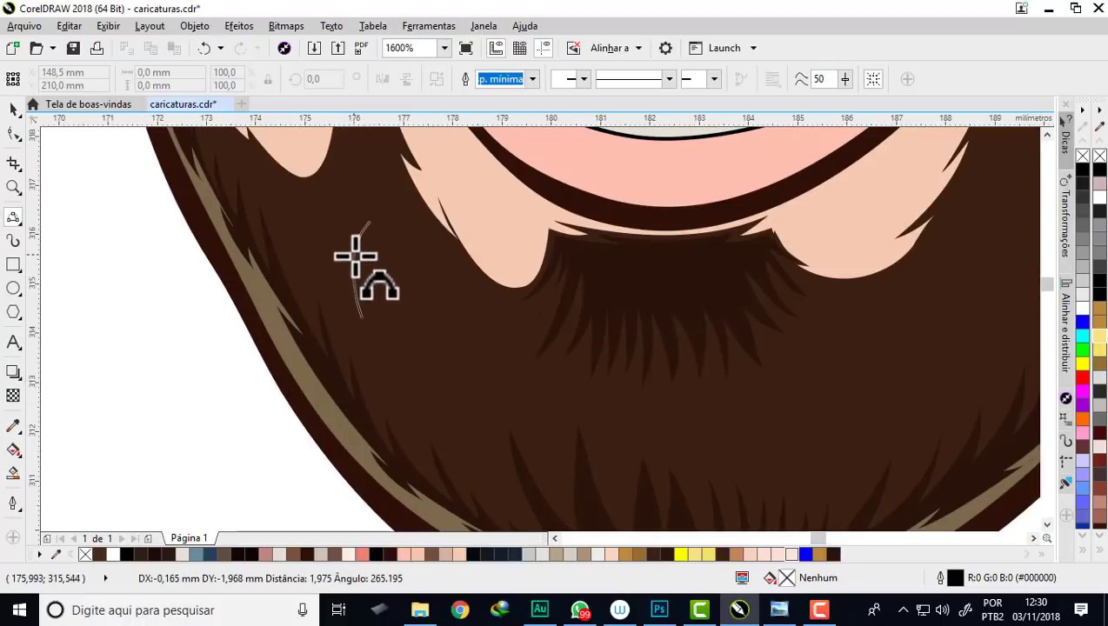
pyautogui.click(357, 260)
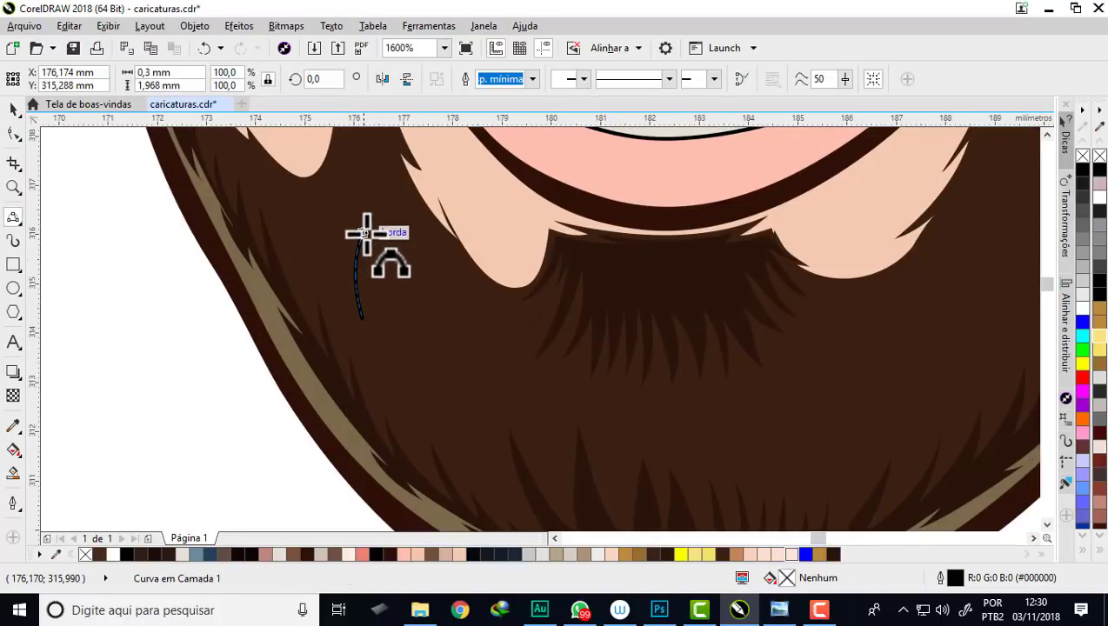
pyautogui.moveTo(372, 223); pyautogui.dragTo(362, 317)
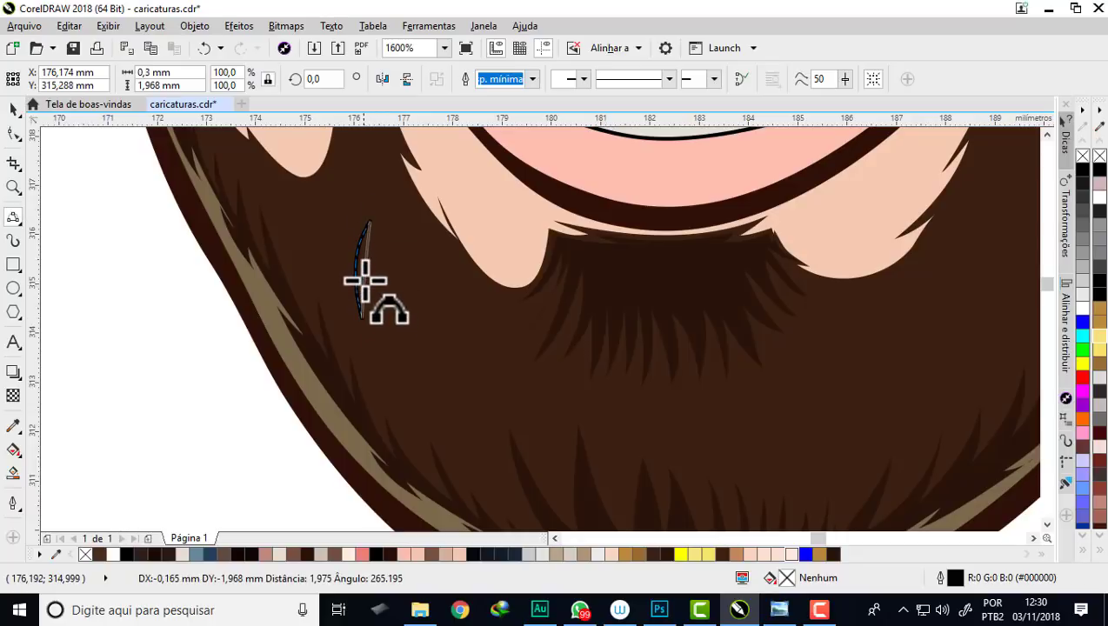
pyautogui.click(361, 274)
# Step: Add second and third crescent strands beside the first on the left side
pyautogui.moveTo(398, 272); pyautogui.dragTo(409, 398)
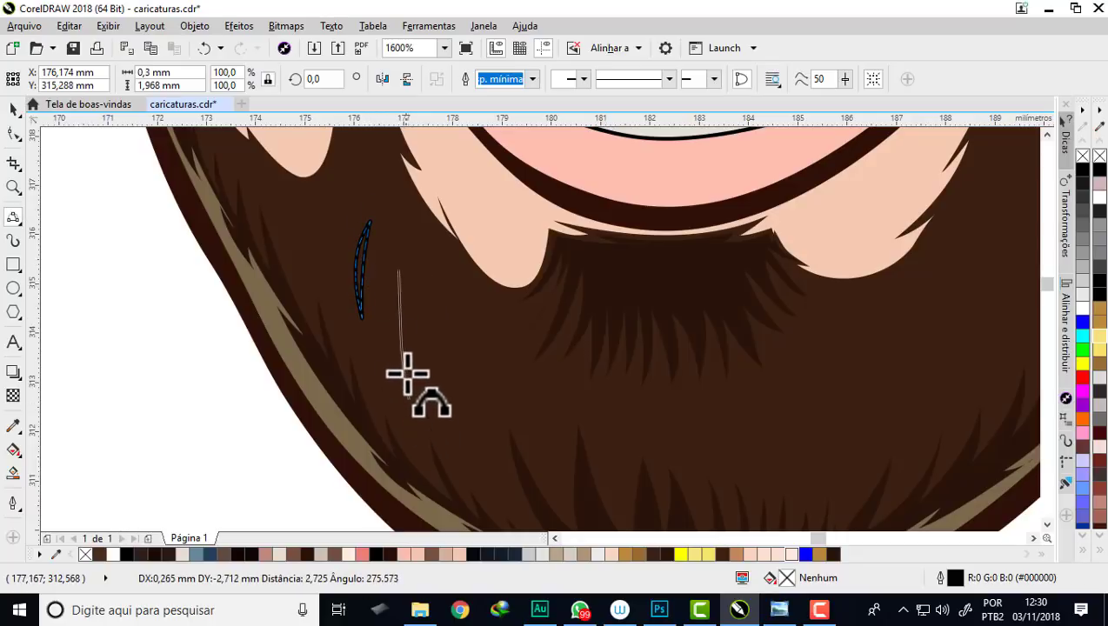
pyautogui.click(392, 334)
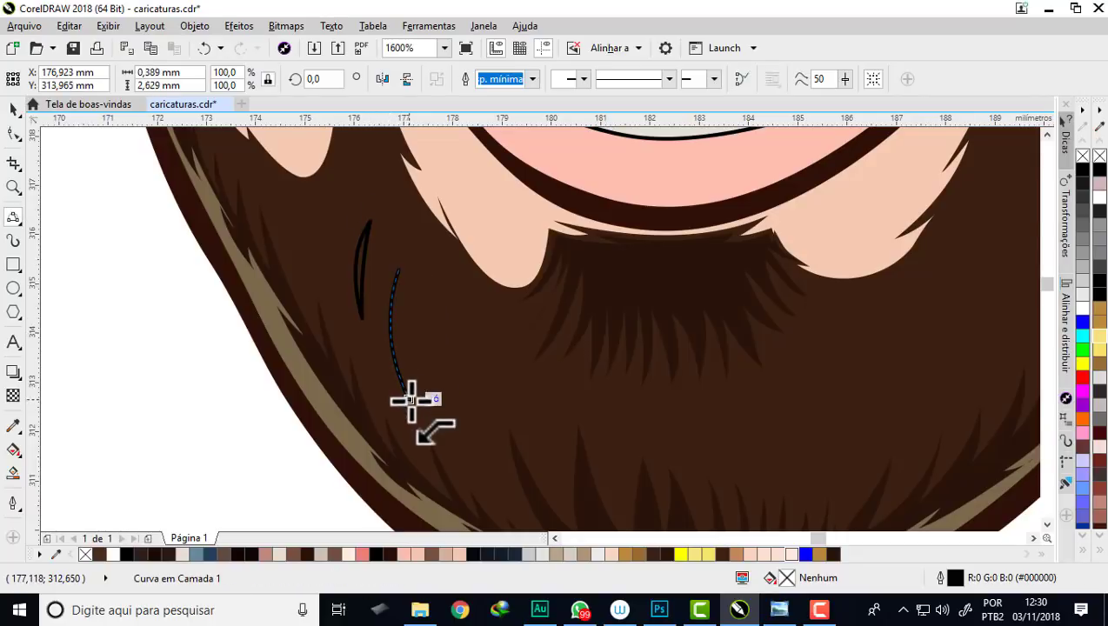
pyautogui.click(409, 398)
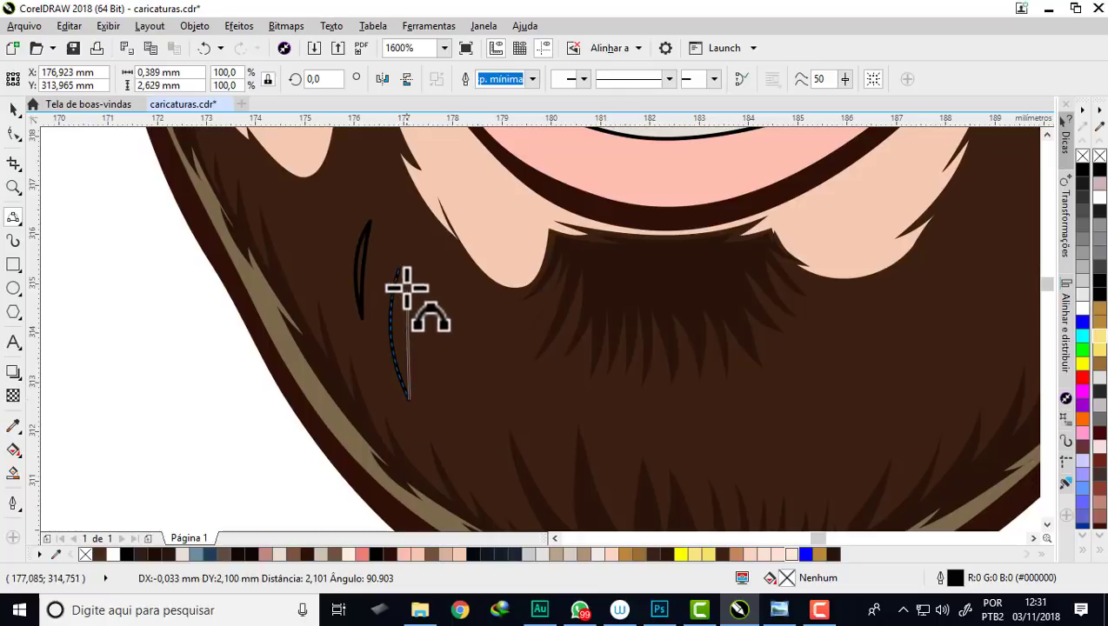
pyautogui.click(398, 331)
pyautogui.scroll(-2, 400, 339)
pyautogui.scroll(2, 408, 353)
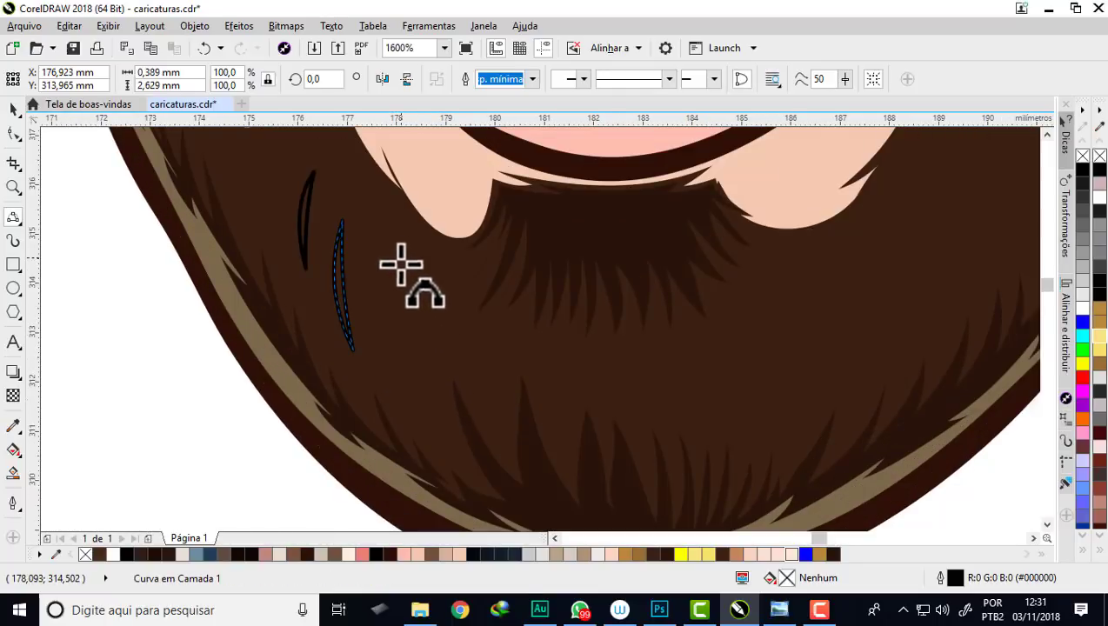
pyautogui.click(400, 263)
pyautogui.moveTo(416, 393); pyautogui.dragTo(402, 329)
pyautogui.moveTo(400, 262); pyautogui.dragTo(392, 338)
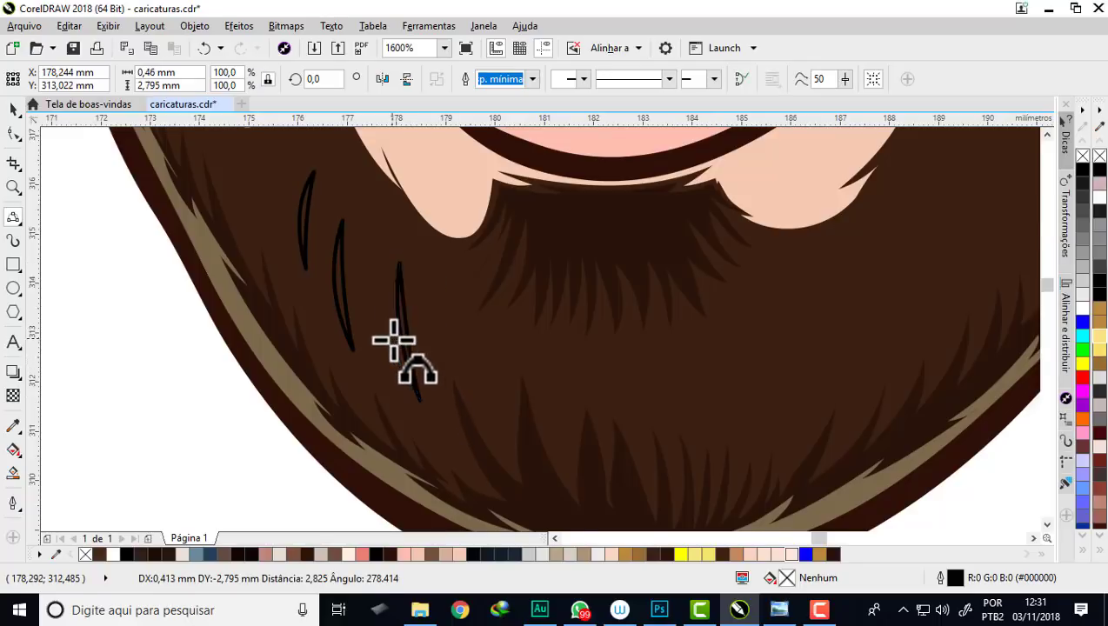
pyautogui.scroll(-2, 391, 337)
pyautogui.scroll(2, 483, 371)
# Step: Draw two thin crescent strands on the beard's right side
pyautogui.click(662, 241)
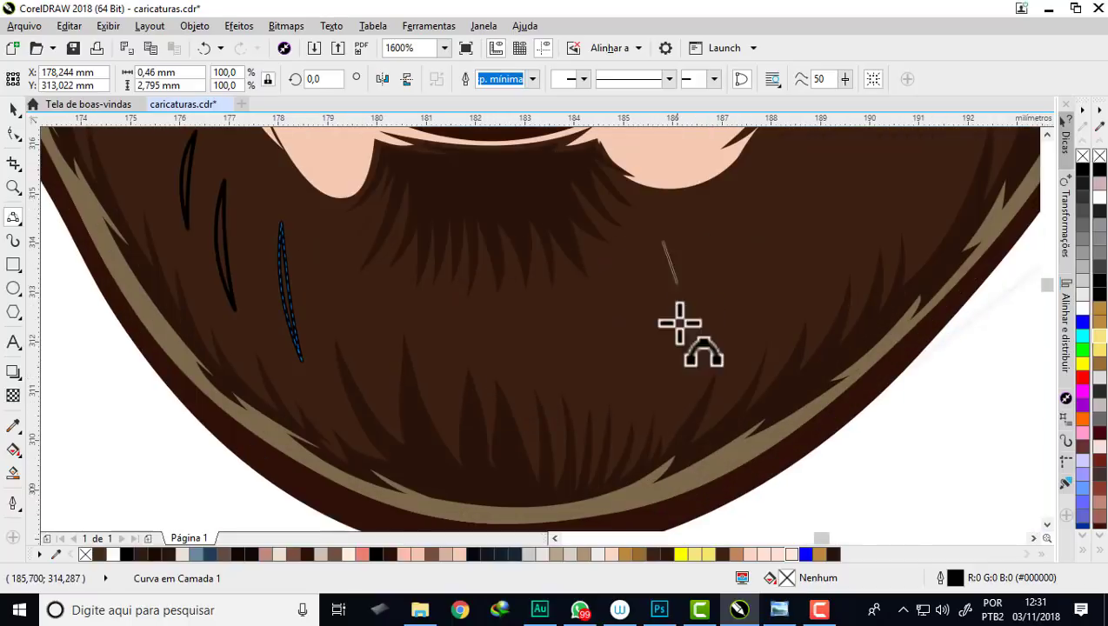
pyautogui.moveTo(658, 380); pyautogui.dragTo(673, 279)
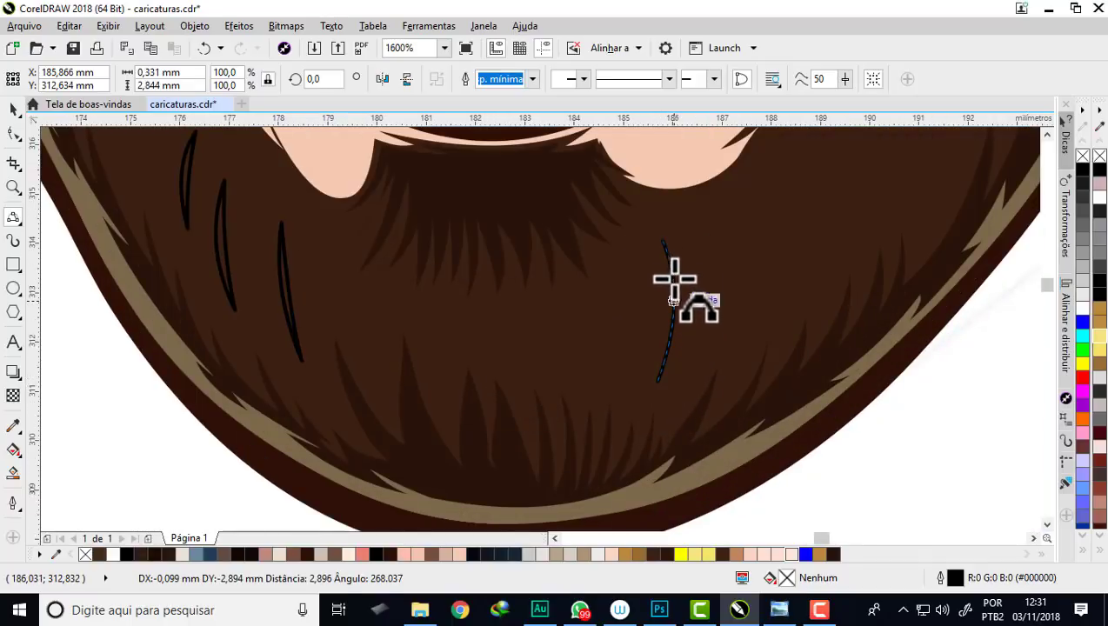
pyautogui.click(662, 240)
pyautogui.moveTo(661, 378); pyautogui.dragTo(668, 315)
pyautogui.scroll(-1, 606, 324)
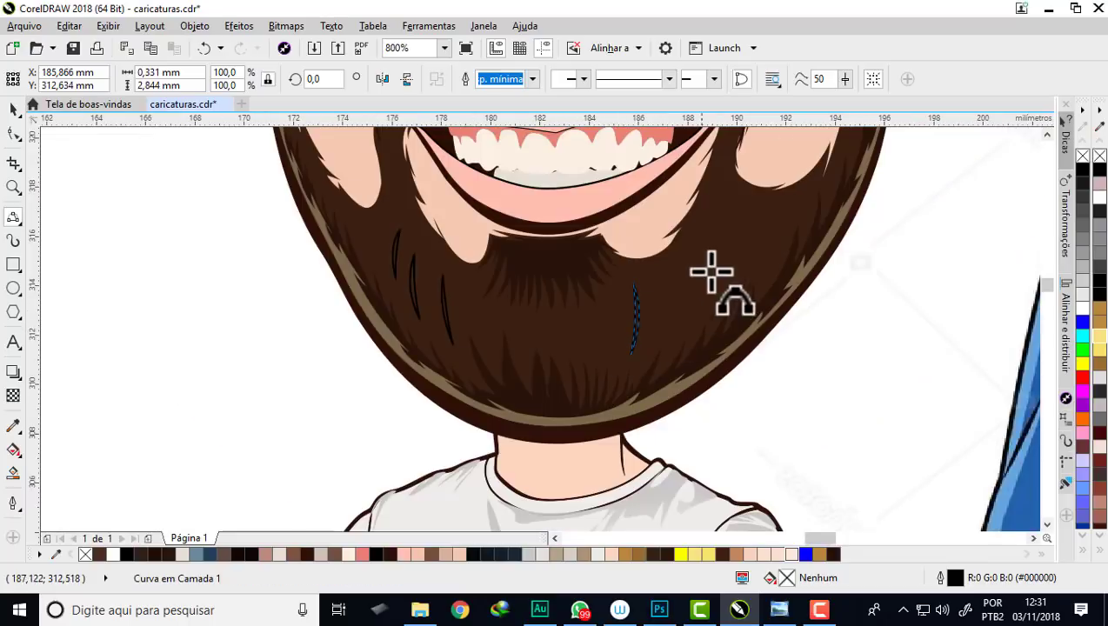
pyautogui.scroll(1, 711, 313)
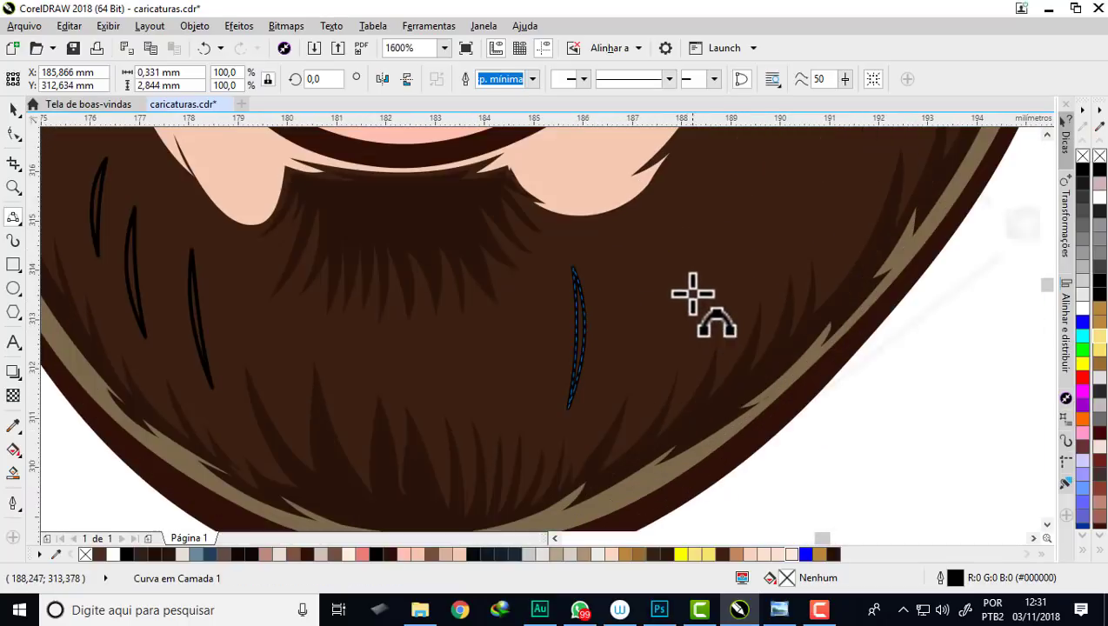
pyautogui.click(668, 217)
pyautogui.moveTo(646, 399); pyautogui.dragTo(673, 296)
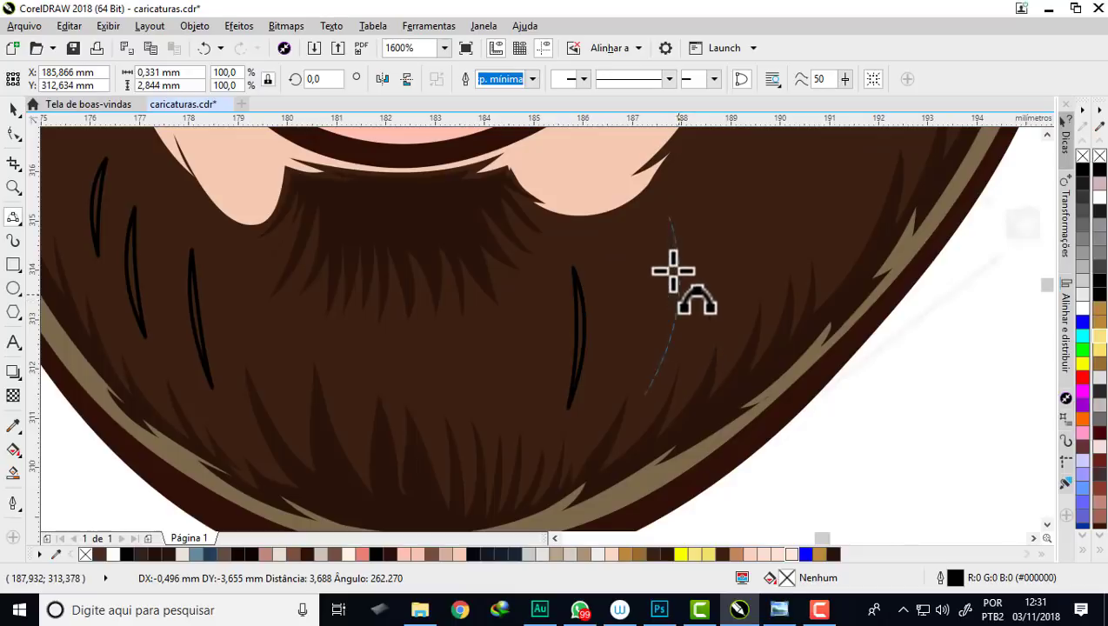
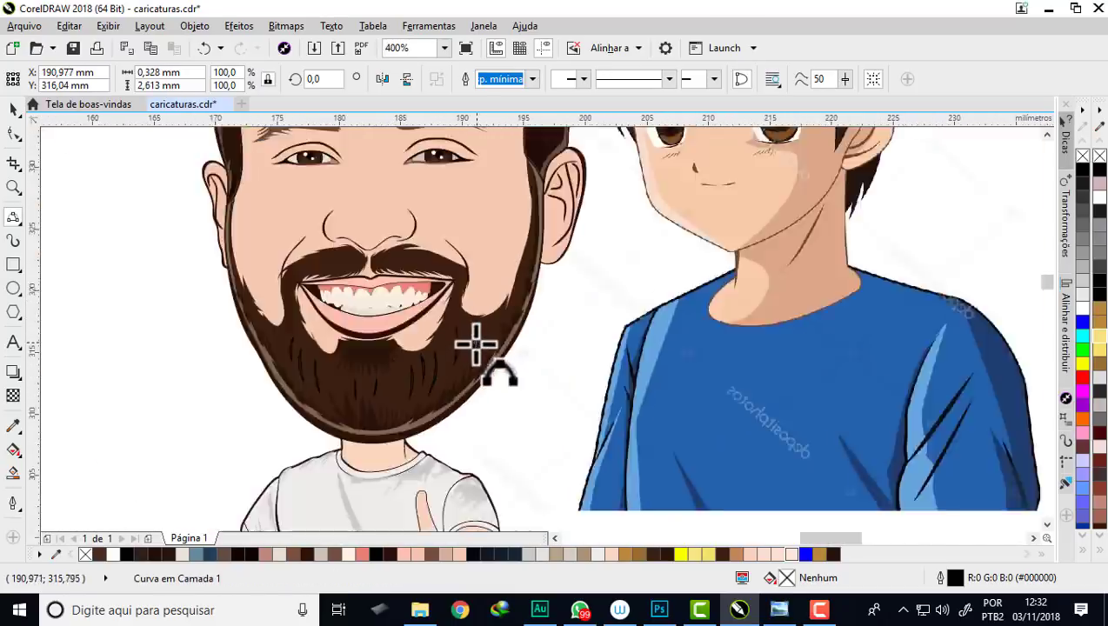
# Step: Draw a curved hair strand through the left part of the mustache
pyautogui.scroll(2, 477, 346)
pyautogui.scroll(1, 260, 297)
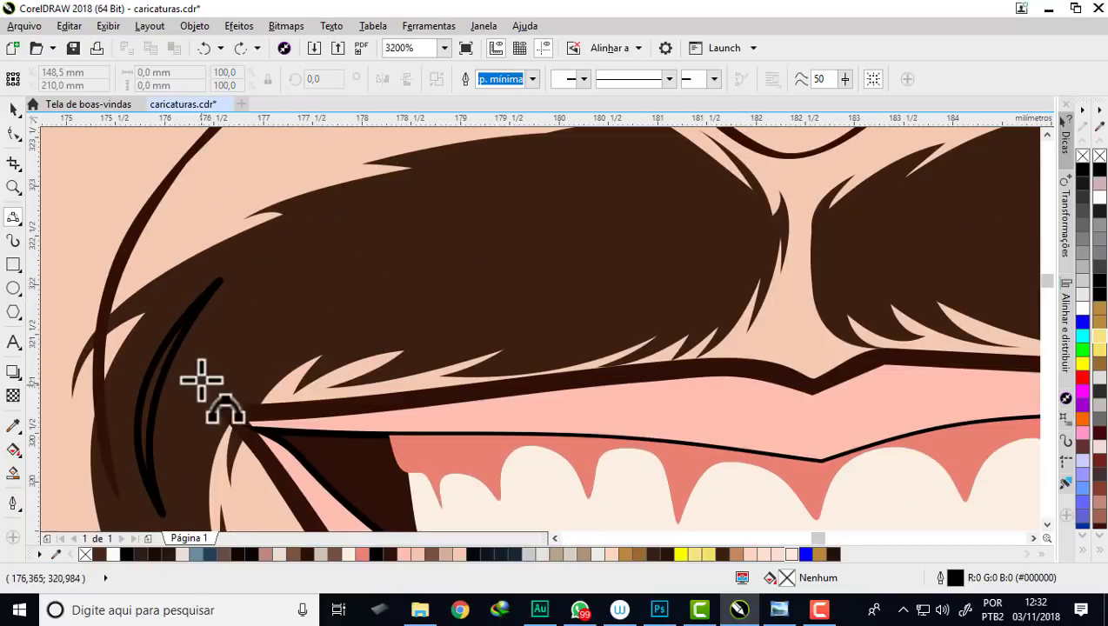
pyautogui.click(465, 182)
pyautogui.moveTo(341, 320); pyautogui.dragTo(394, 265)
pyautogui.scroll(-1, 394, 265)
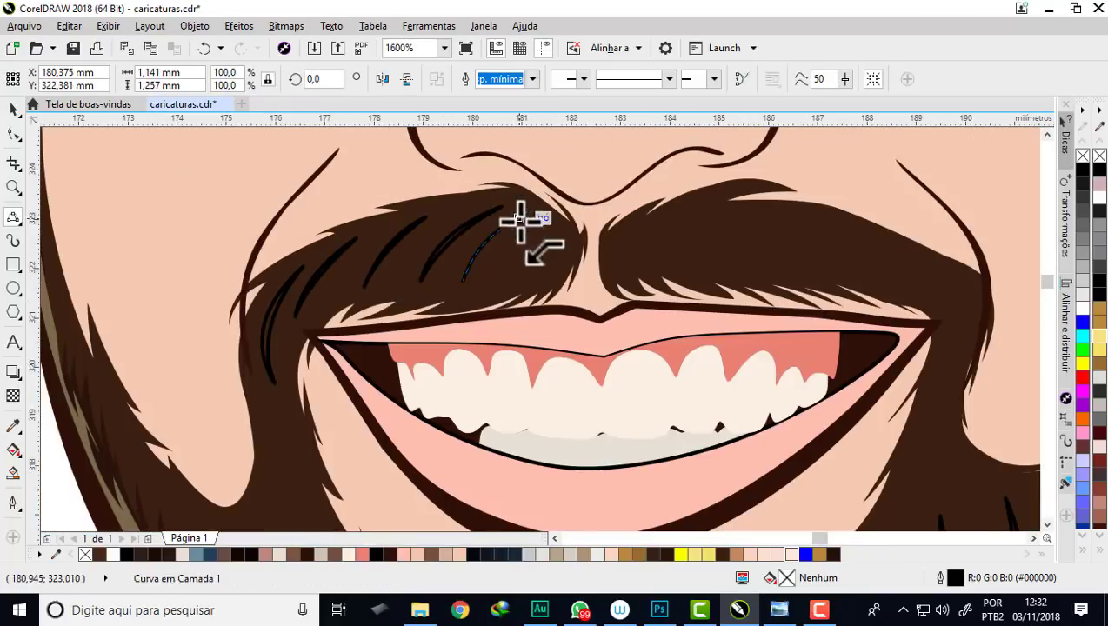
# Step: Draw a strand curving down the mustache's right side and finish the curve
pyautogui.hscroll(3, 519, 218)
pyautogui.click(671, 236)
pyautogui.click(702, 278)
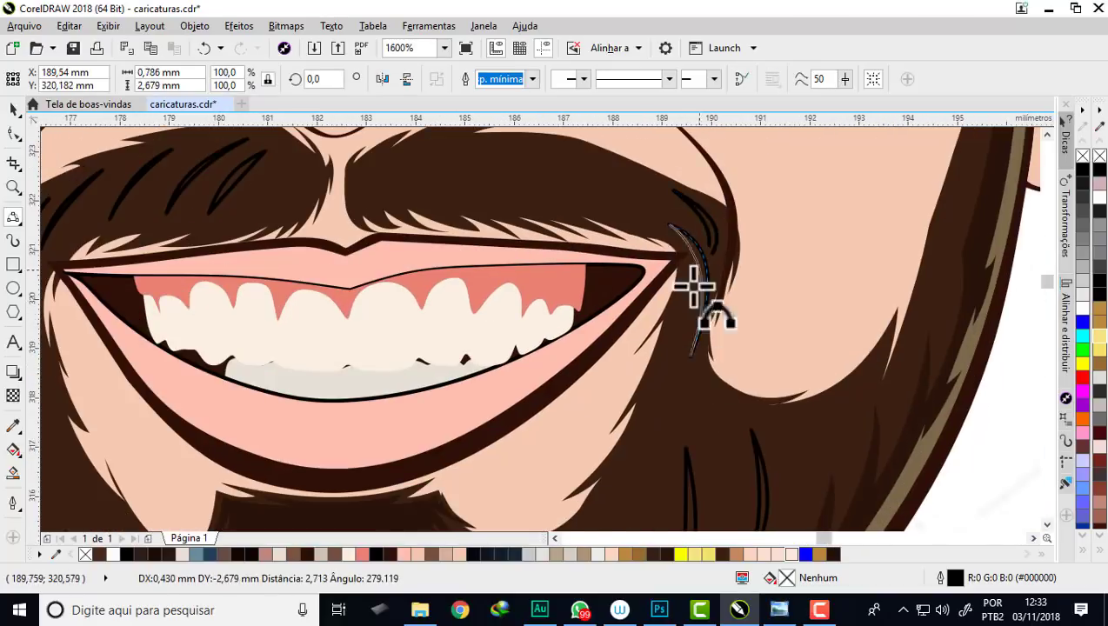
pyautogui.moveTo(574, 153); pyautogui.dragTo(591, 178)
pyautogui.scroll(1, 590, 178)
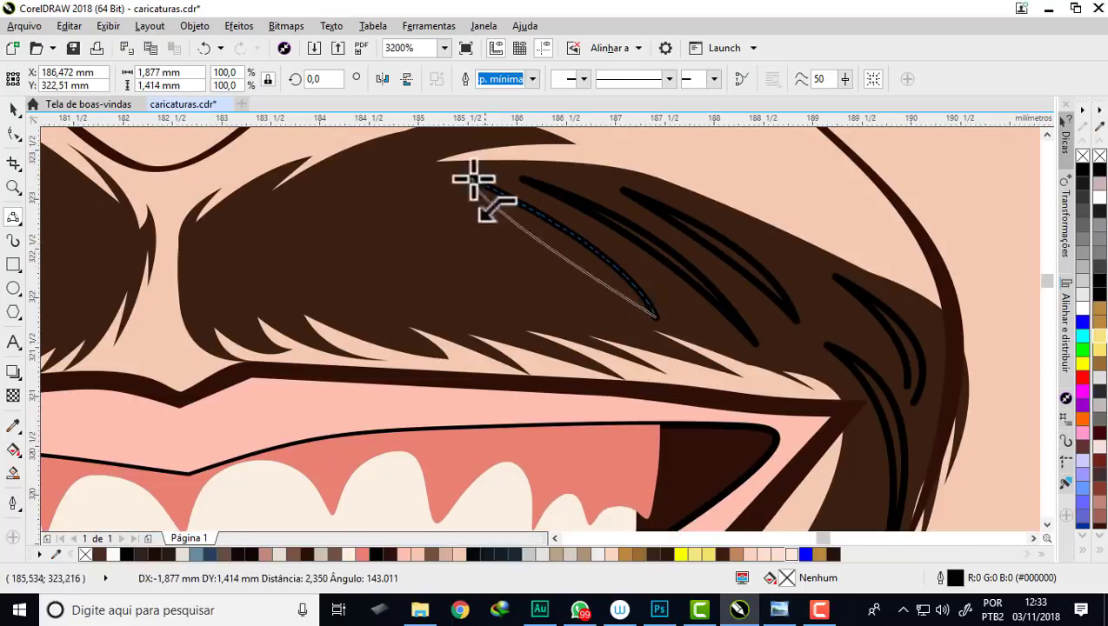
pyautogui.scroll(-1, 465, 217)
pyautogui.scroll(1, 677, 265)
pyautogui.press('space')
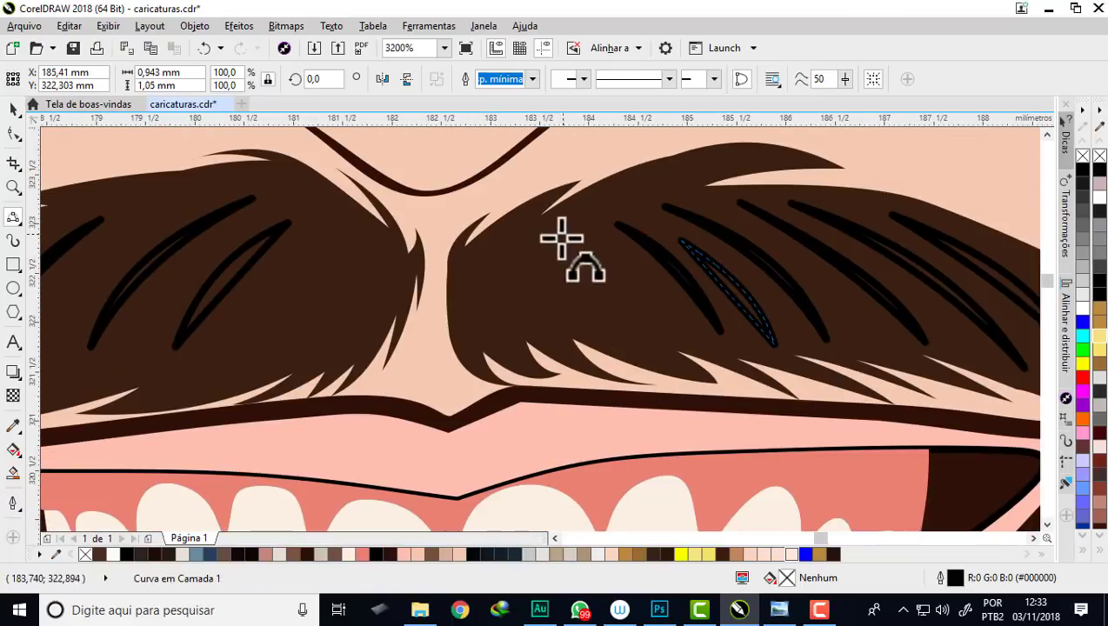
# Step: Marquee-select the hair strands drawn in the beard
pyautogui.scroll(-1, 564, 235)
pyautogui.scroll(-1, 520, 242)
pyautogui.moveTo(600, 274)
pyautogui.mouseDown()
pyautogui.moveTo(396, 420)
pyautogui.moveTo(322, 545)
pyautogui.mouseUp()
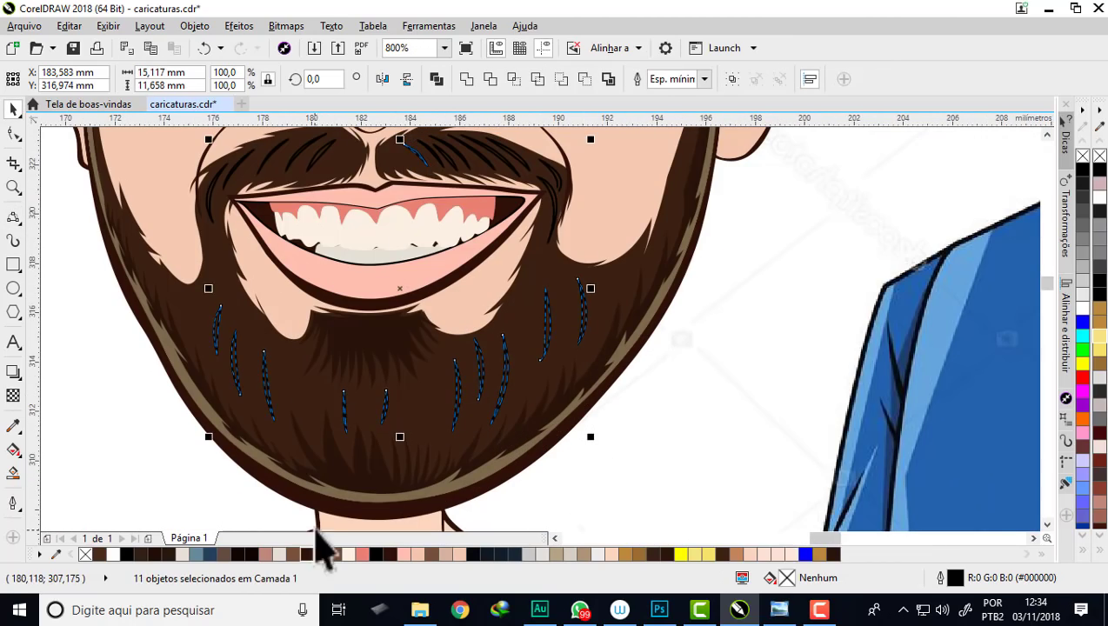
pyautogui.press('Escape')
# Step: Select the left and right mustache strands, then four strands in the beard
pyautogui.scroll(1, 218, 174)
pyautogui.moveTo(174, 426); pyautogui.dragTo(326, 296)
pyautogui.keyDown('shift'); pyautogui.click(709, 285); pyautogui.keyUp('shift')
pyautogui.scroll(-1, 631, 321)
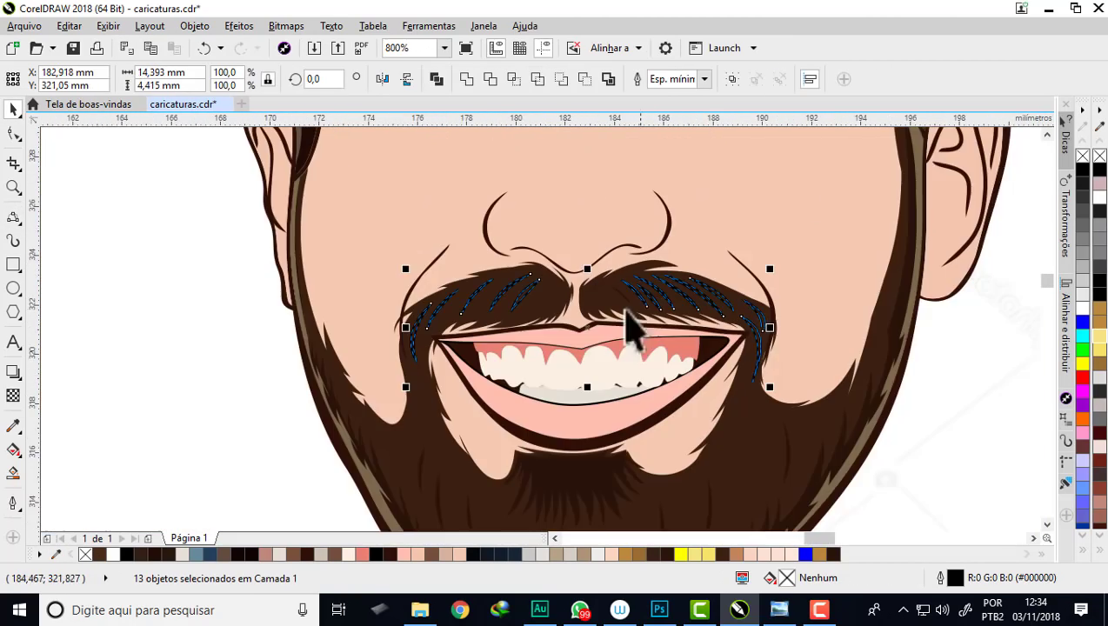
pyautogui.hscroll(2, 870, 261)
pyautogui.press('Escape')
pyautogui.scroll(-2, 584, 376)
pyautogui.moveTo(600, 269); pyautogui.dragTo(388, 408)
pyautogui.press('Escape')
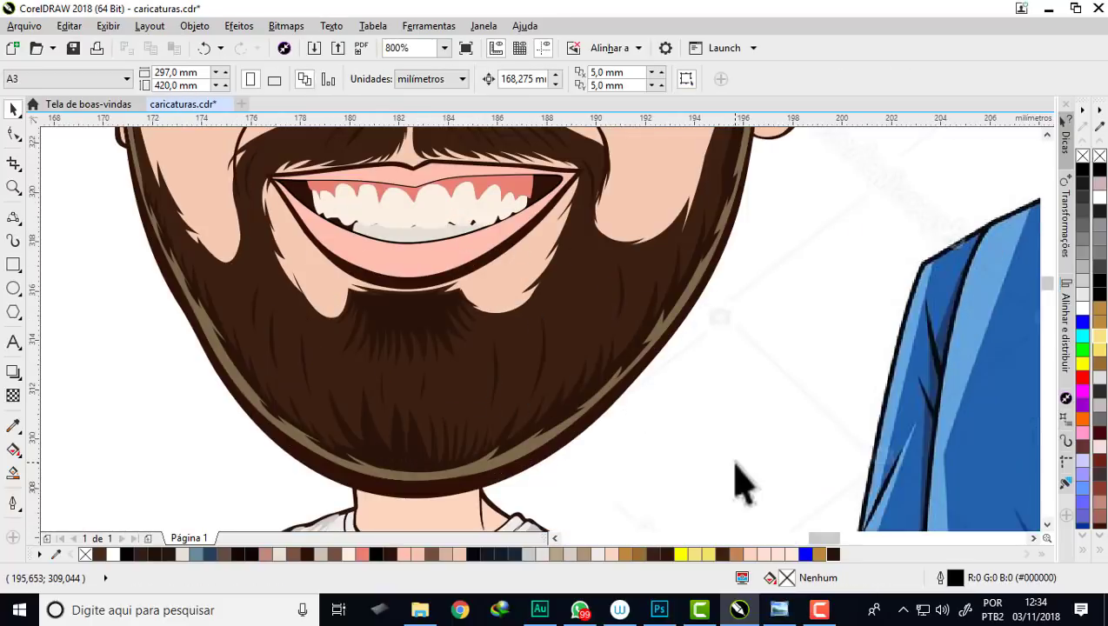
pyautogui.scroll(-1, 556, 433)
pyautogui.scroll(-1, 569, 420)
pyautogui.scroll(1, 566, 413)
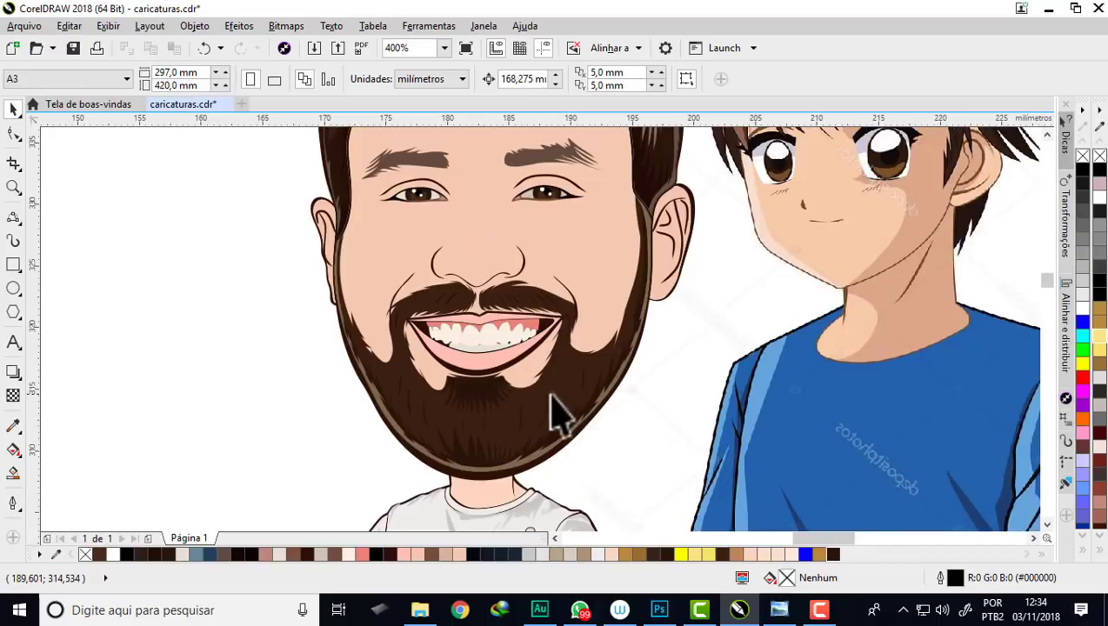
pyautogui.scroll(-1, 557, 416)
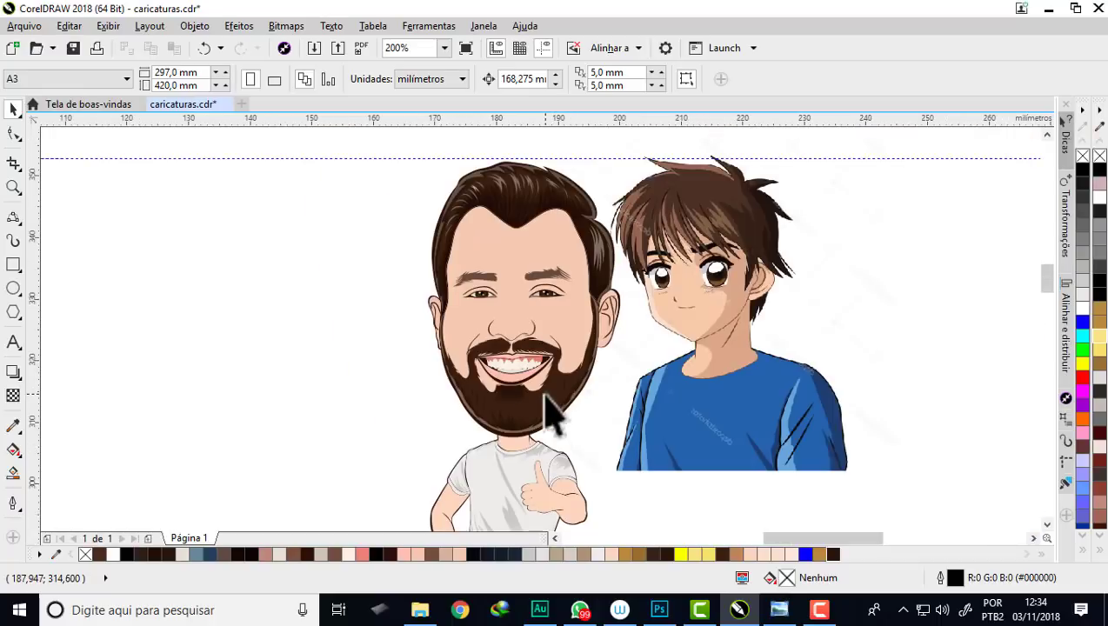
pyautogui.scroll(1, 546, 300)
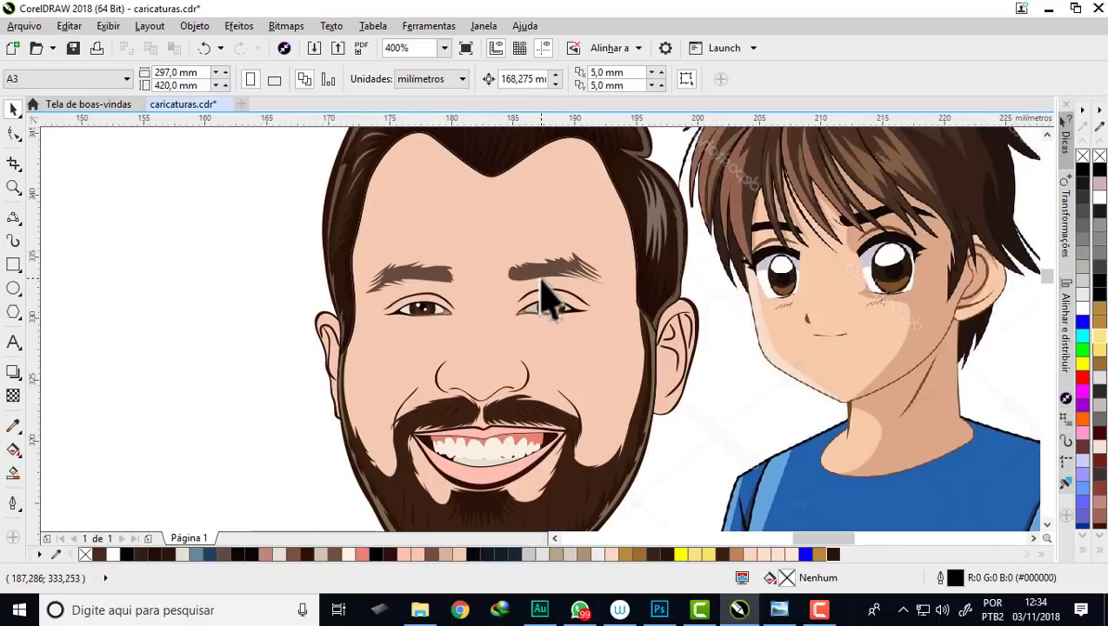
pyautogui.scroll(1, 546, 300)
pyautogui.click(522, 278)
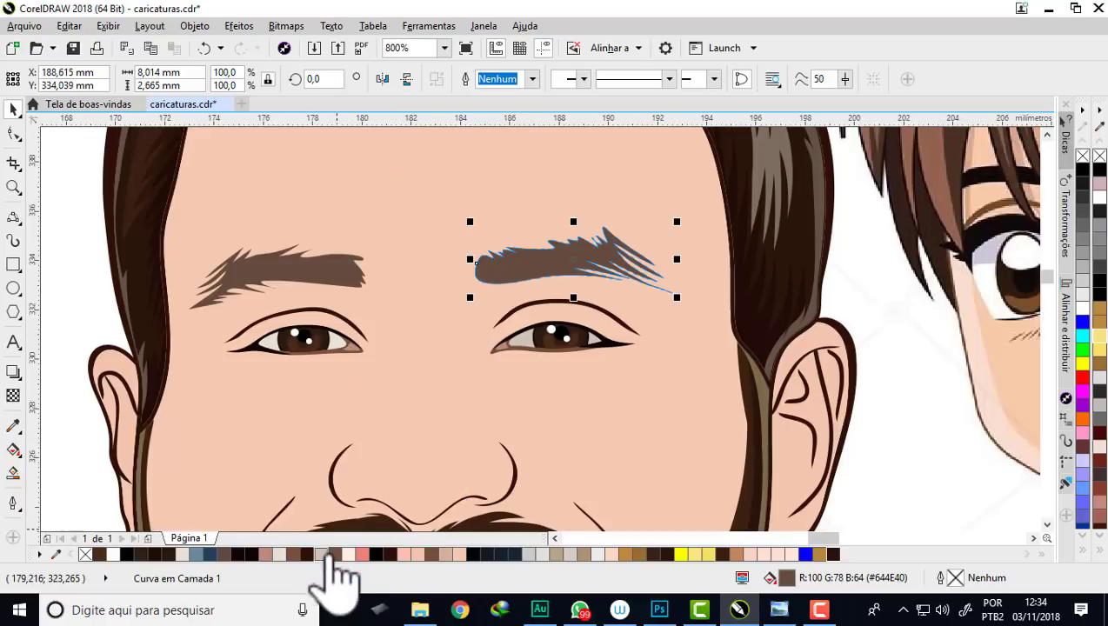
# Step: Fill the right and left eyebrows with the dark brown palette swatch
pyautogui.click(246, 557)
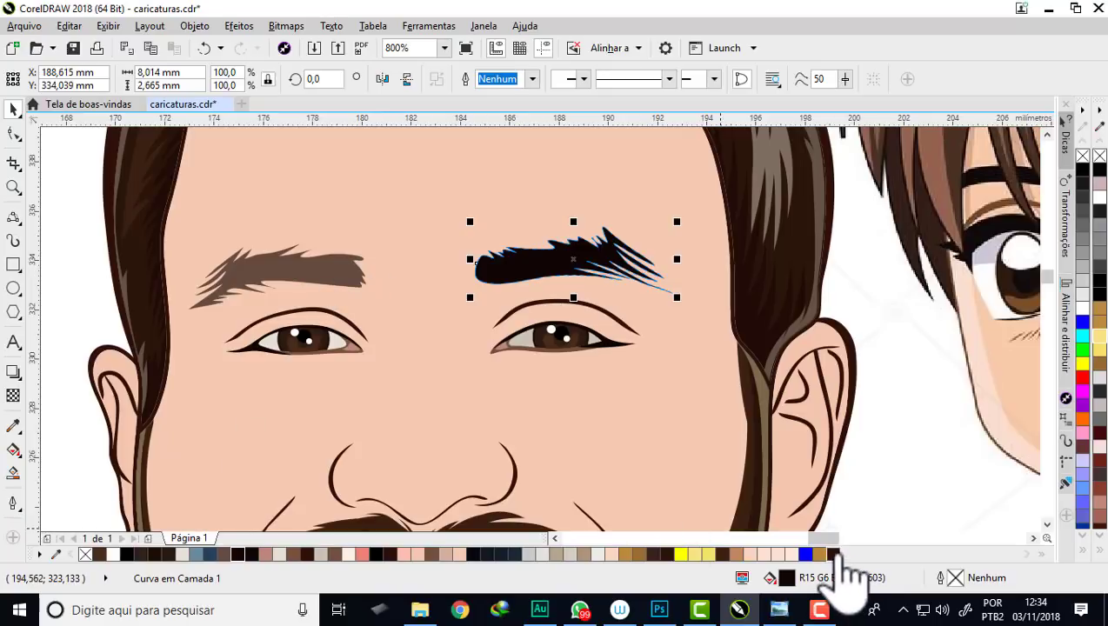
pyautogui.click(837, 555)
pyautogui.click(327, 280)
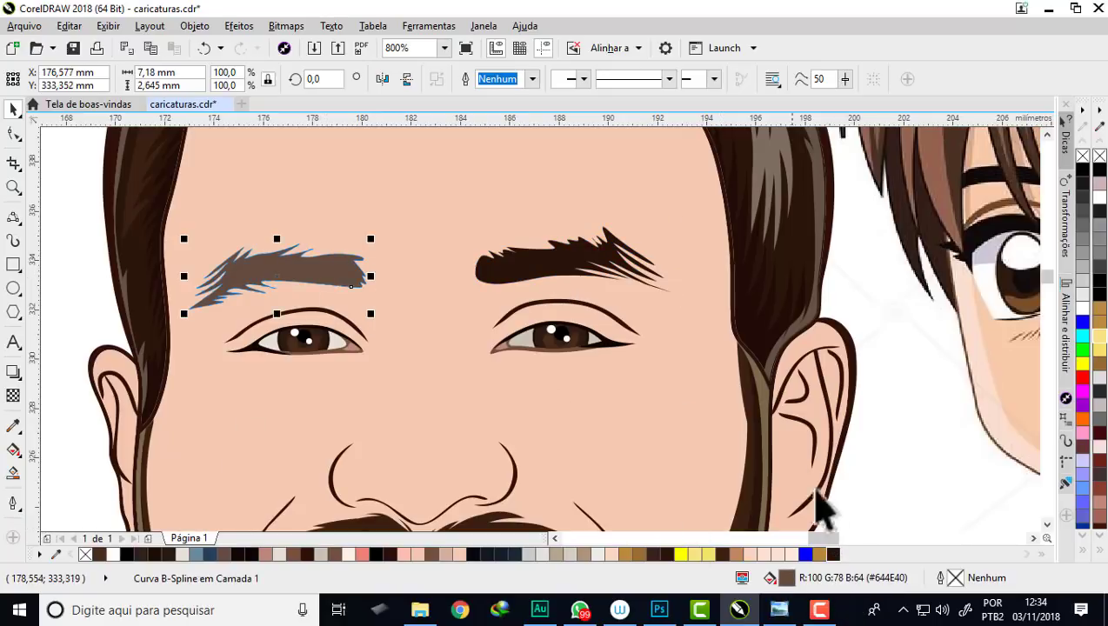
pyautogui.click(836, 557)
pyautogui.click(896, 465)
pyautogui.scroll(-3, 509, 286)
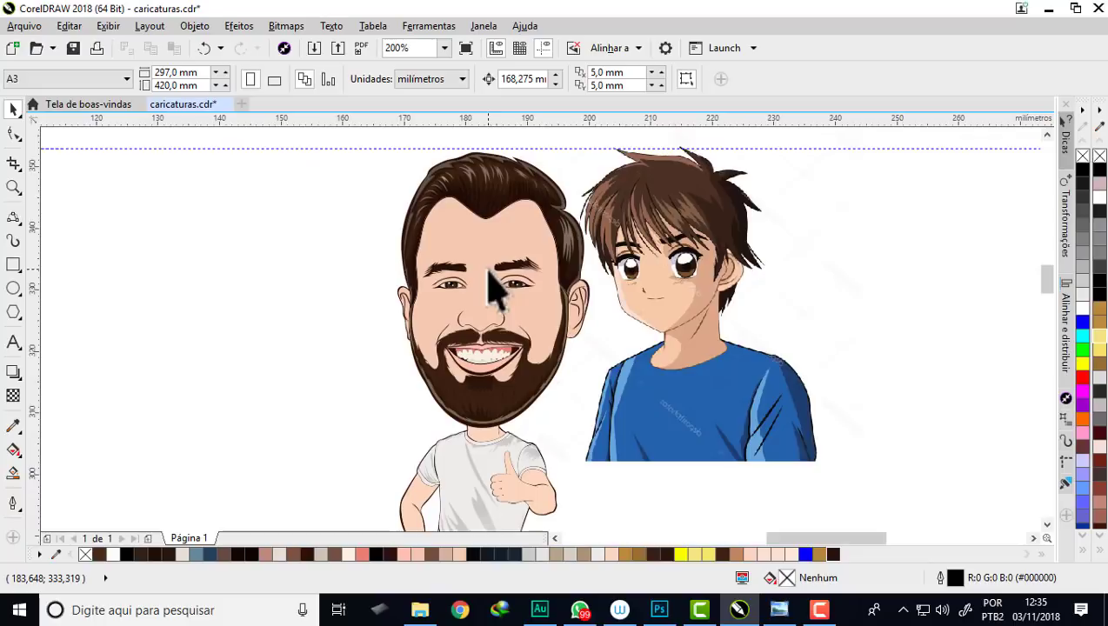
# Step: Unlock the locked anime boy figure beside the caricature and delete it
pyautogui.scroll(1, 503, 239)
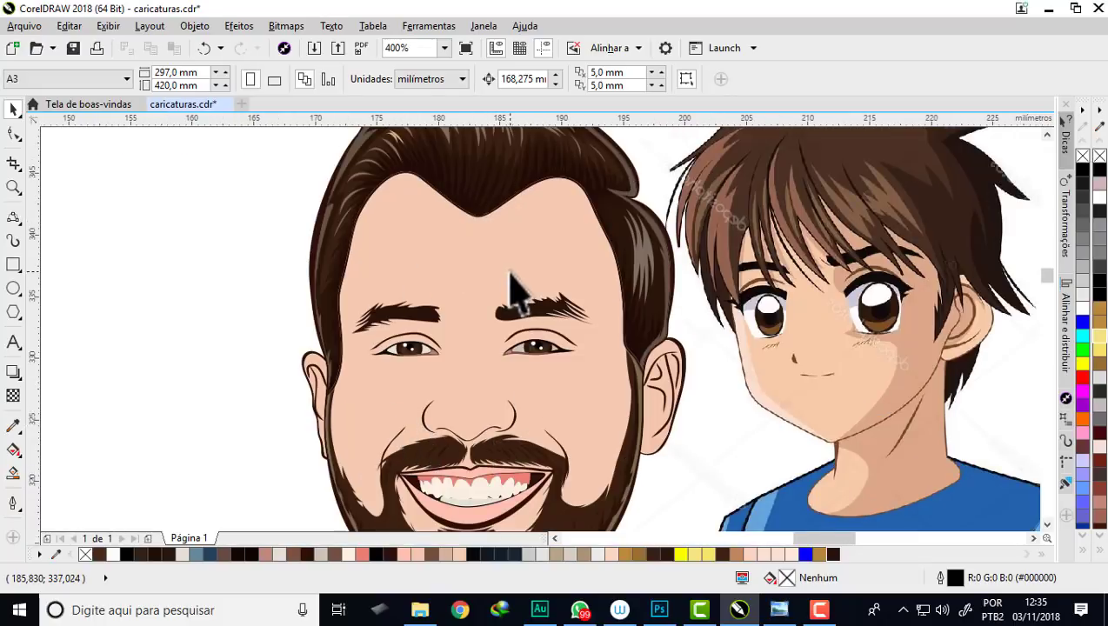
pyautogui.scroll(1, 513, 287)
pyautogui.scroll(-2, 487, 256)
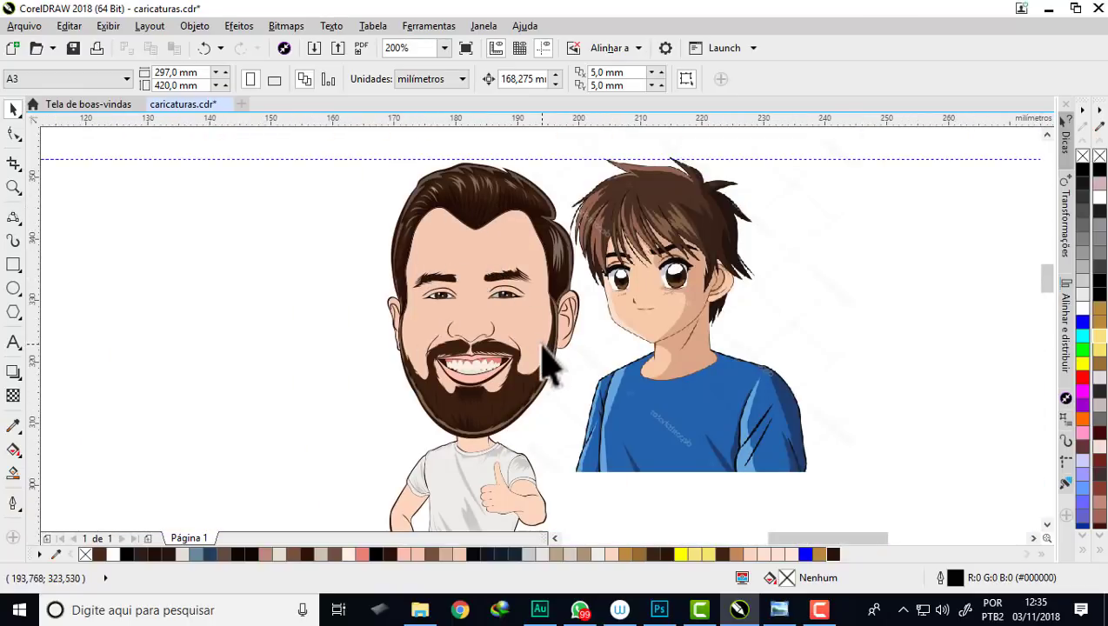
pyautogui.scroll(1, 548, 365)
pyautogui.scroll(-2, 491, 278)
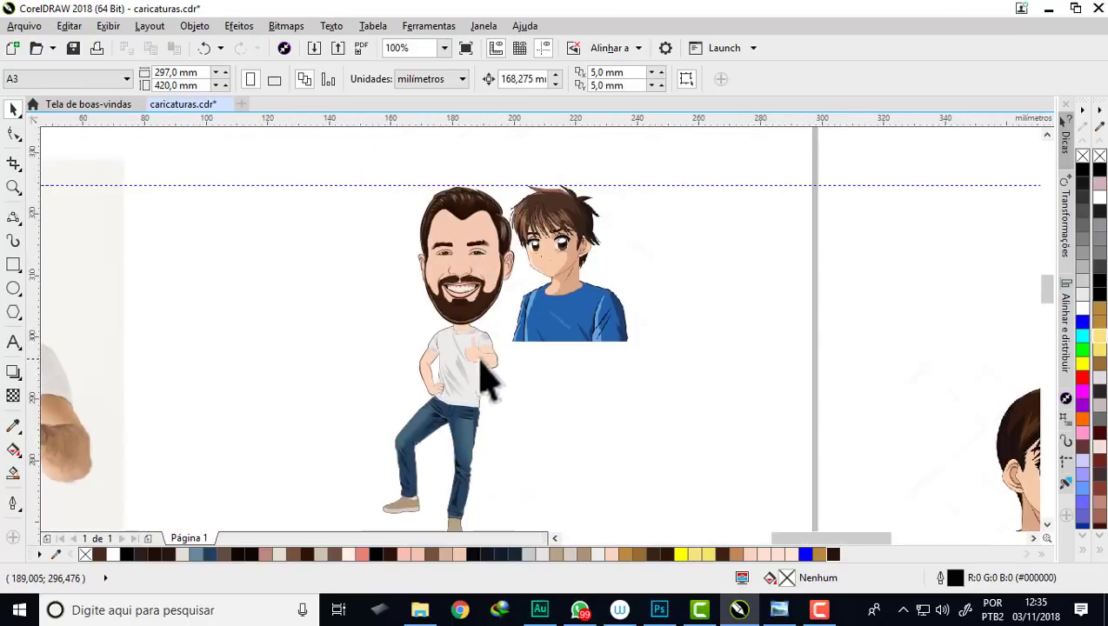
pyautogui.scroll(3, 460, 344)
pyautogui.scroll(-2, 432, 346)
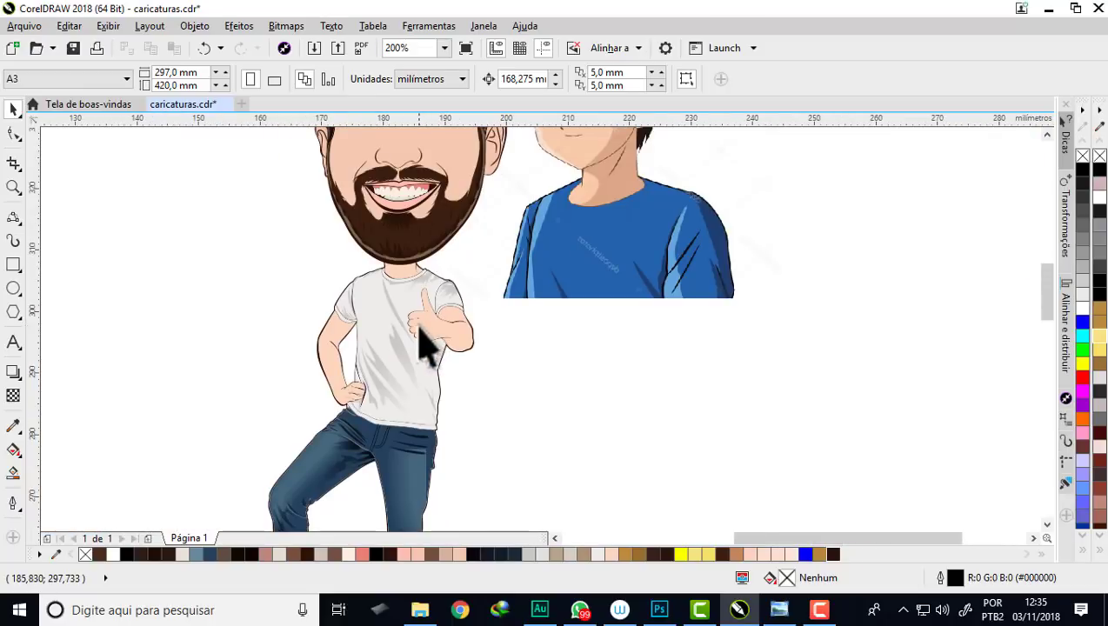
pyautogui.scroll(-2, 427, 348)
pyautogui.scroll(2, 410, 278)
pyautogui.scroll(-1, 439, 274)
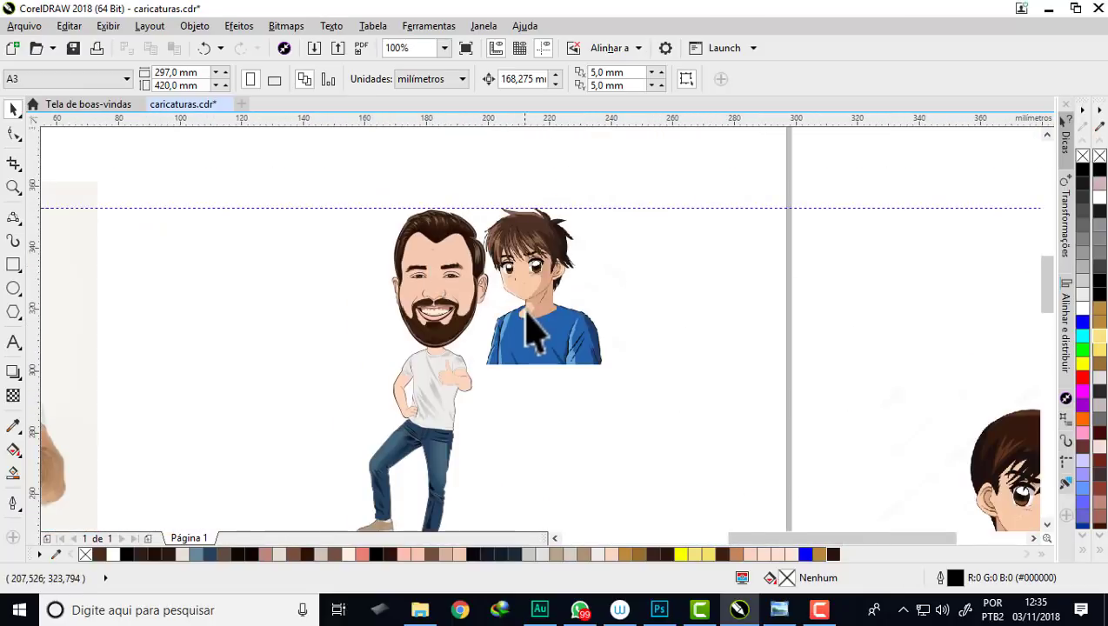
pyautogui.rightClick(526, 310)
pyautogui.click(578, 325)
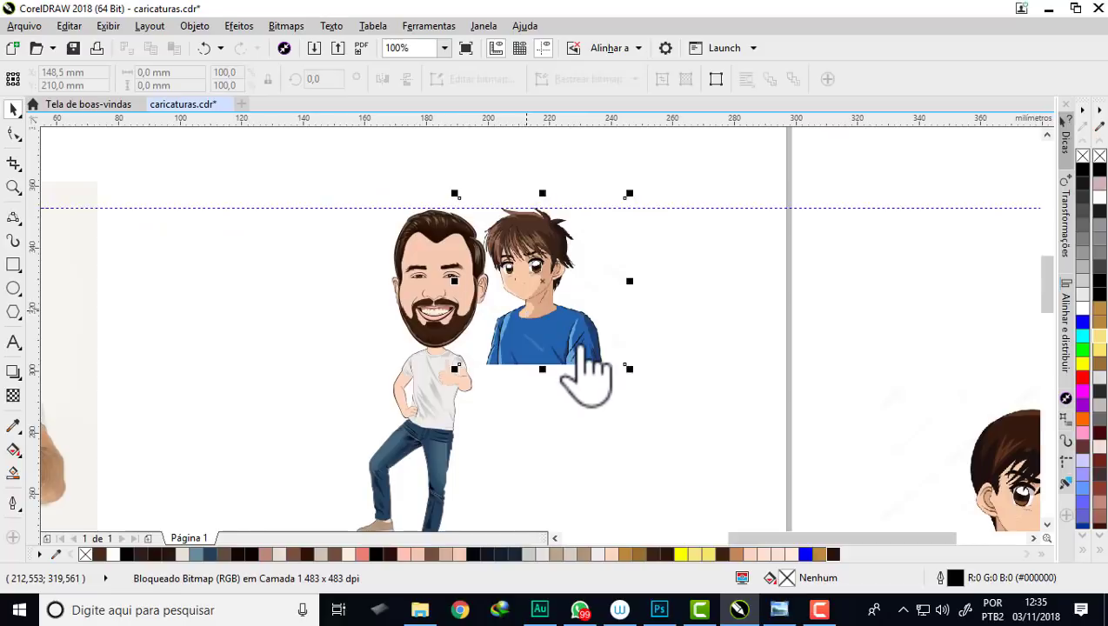
pyautogui.press('Delete')
pyautogui.scroll(-2, 492, 330)
# Step: Delete the small anime figure off the page and zoom in on the caricature's head
pyautogui.click(618, 371)
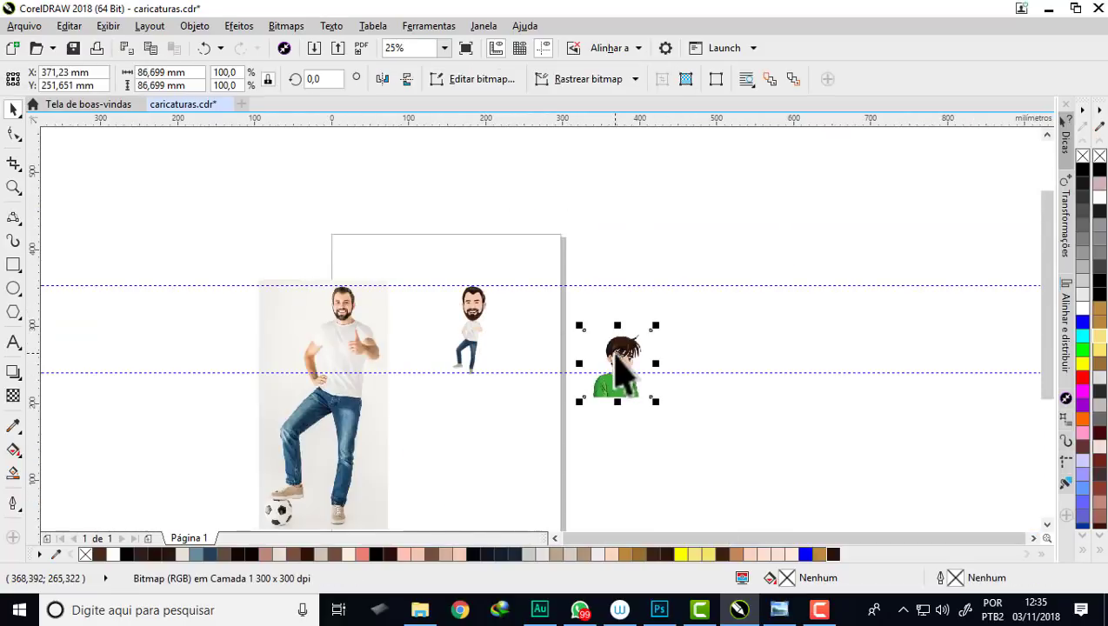
pyautogui.press('Delete')
pyautogui.click(13, 186)
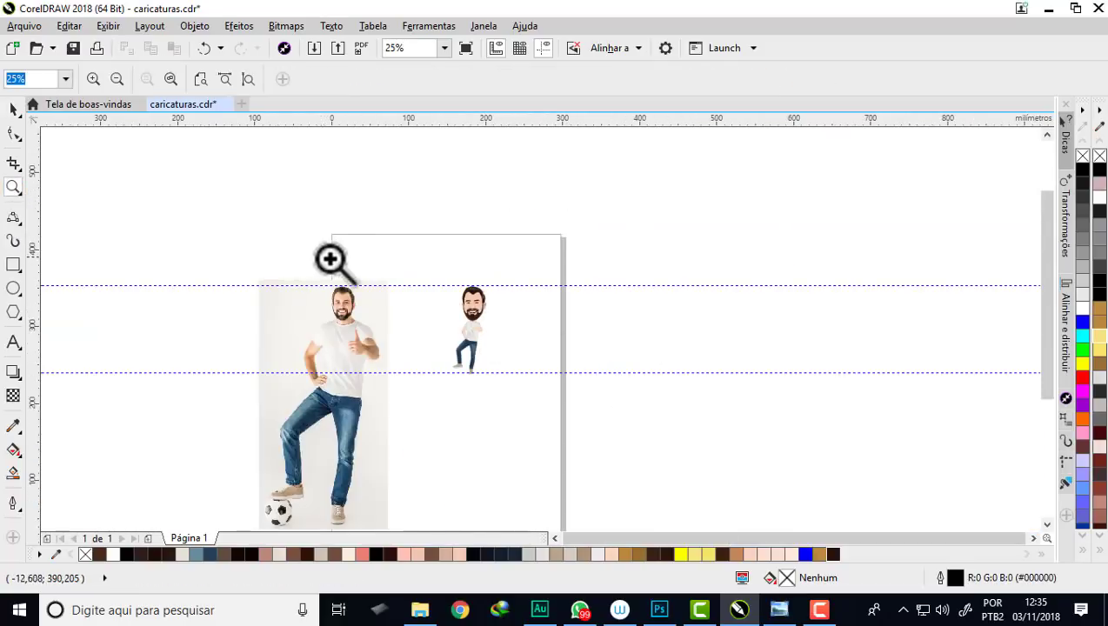
pyautogui.moveTo(295, 265); pyautogui.dragTo(521, 385)
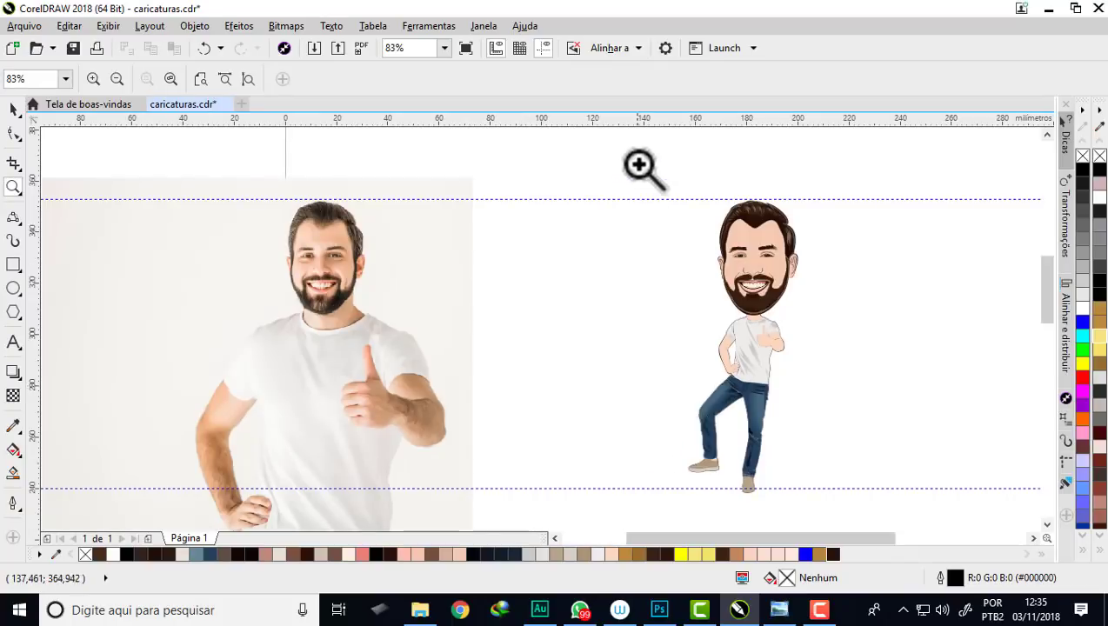
pyautogui.moveTo(843, 489); pyautogui.dragTo(844, 489)
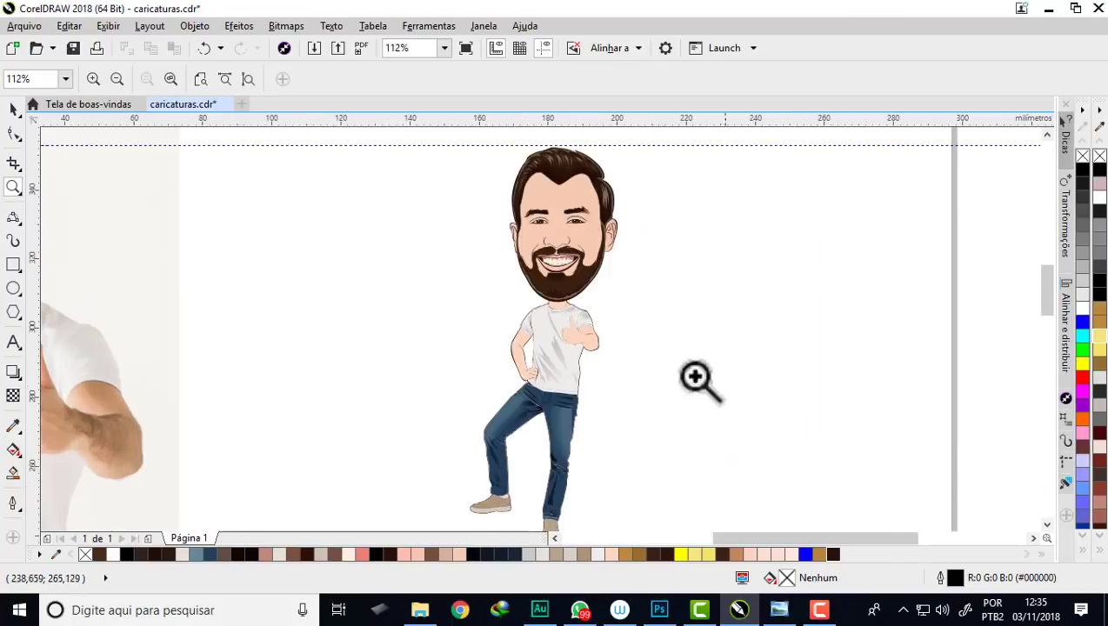
pyautogui.moveTo(475, 141); pyautogui.dragTo(659, 328)
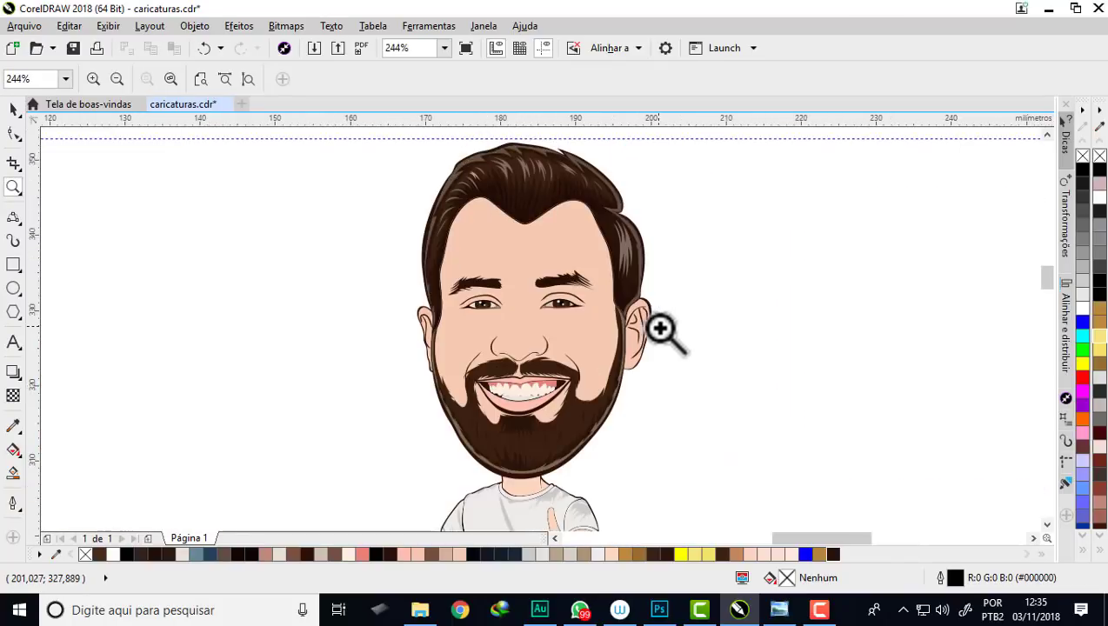